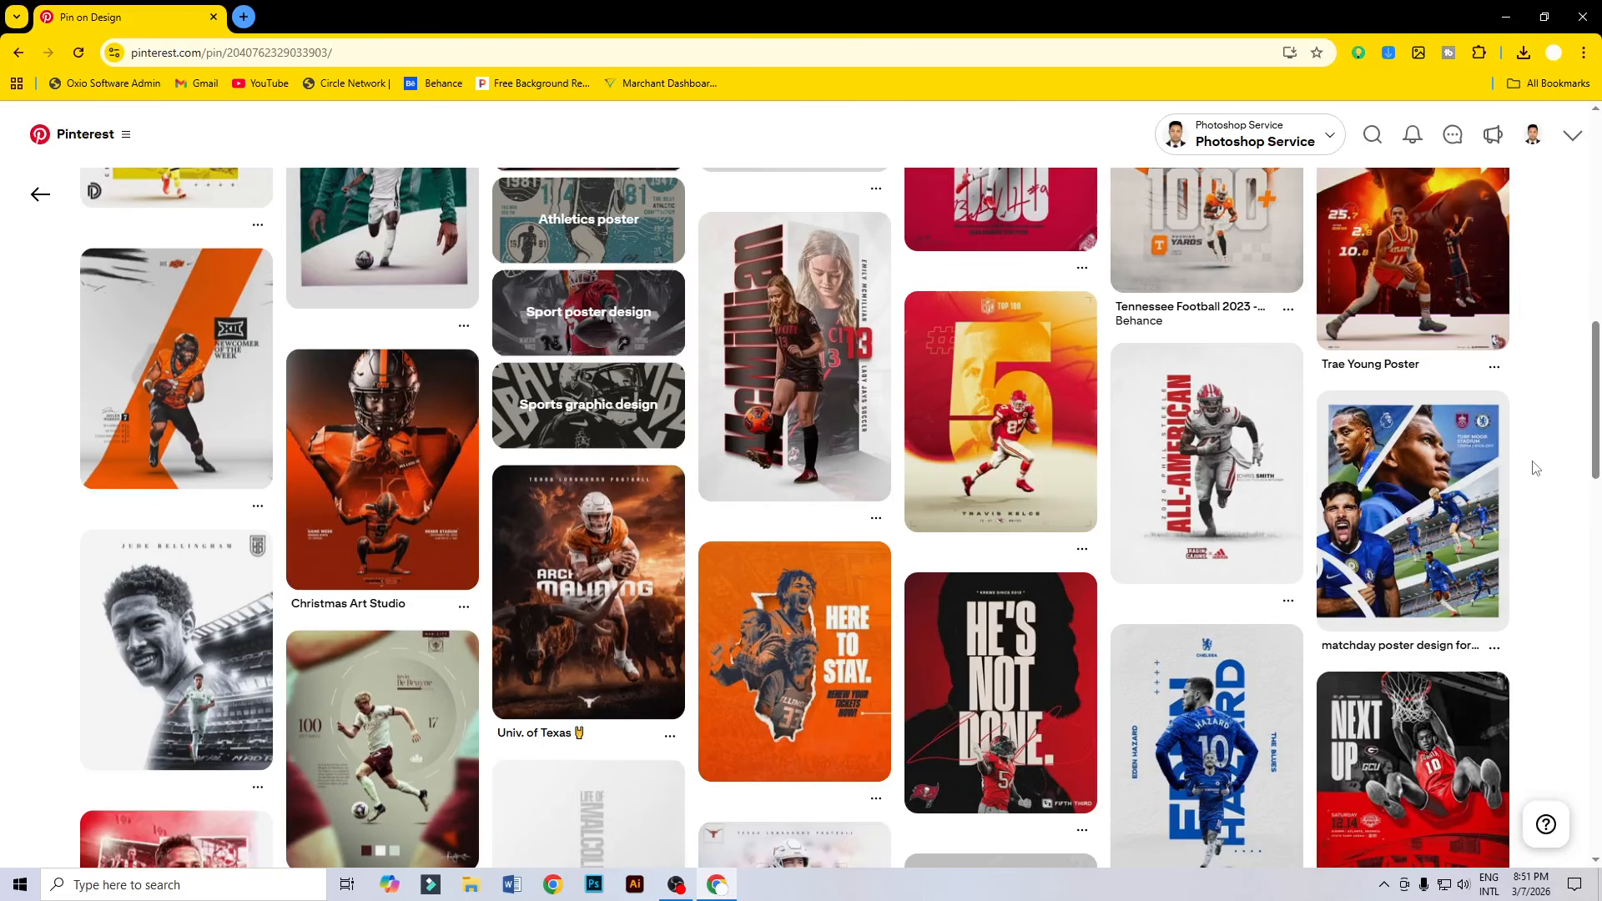
Browse the sports poster designs related to the ESPN college football poster pin for layout inspiration.
scroll(1535, 468, "down", 3)
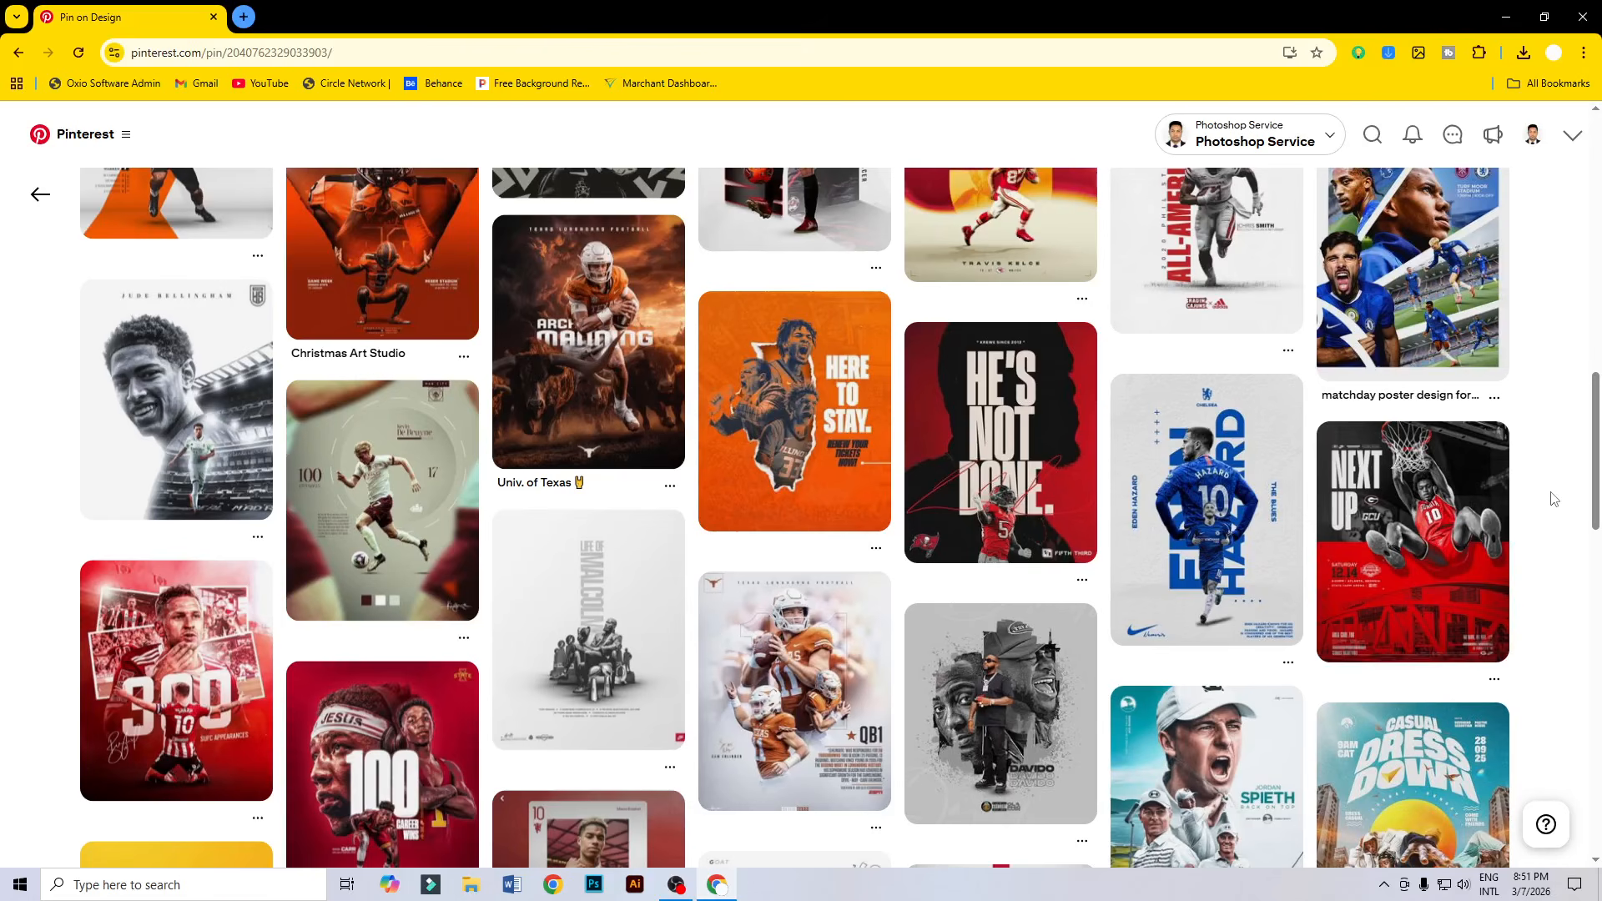
scroll(1554, 499, "down", 5)
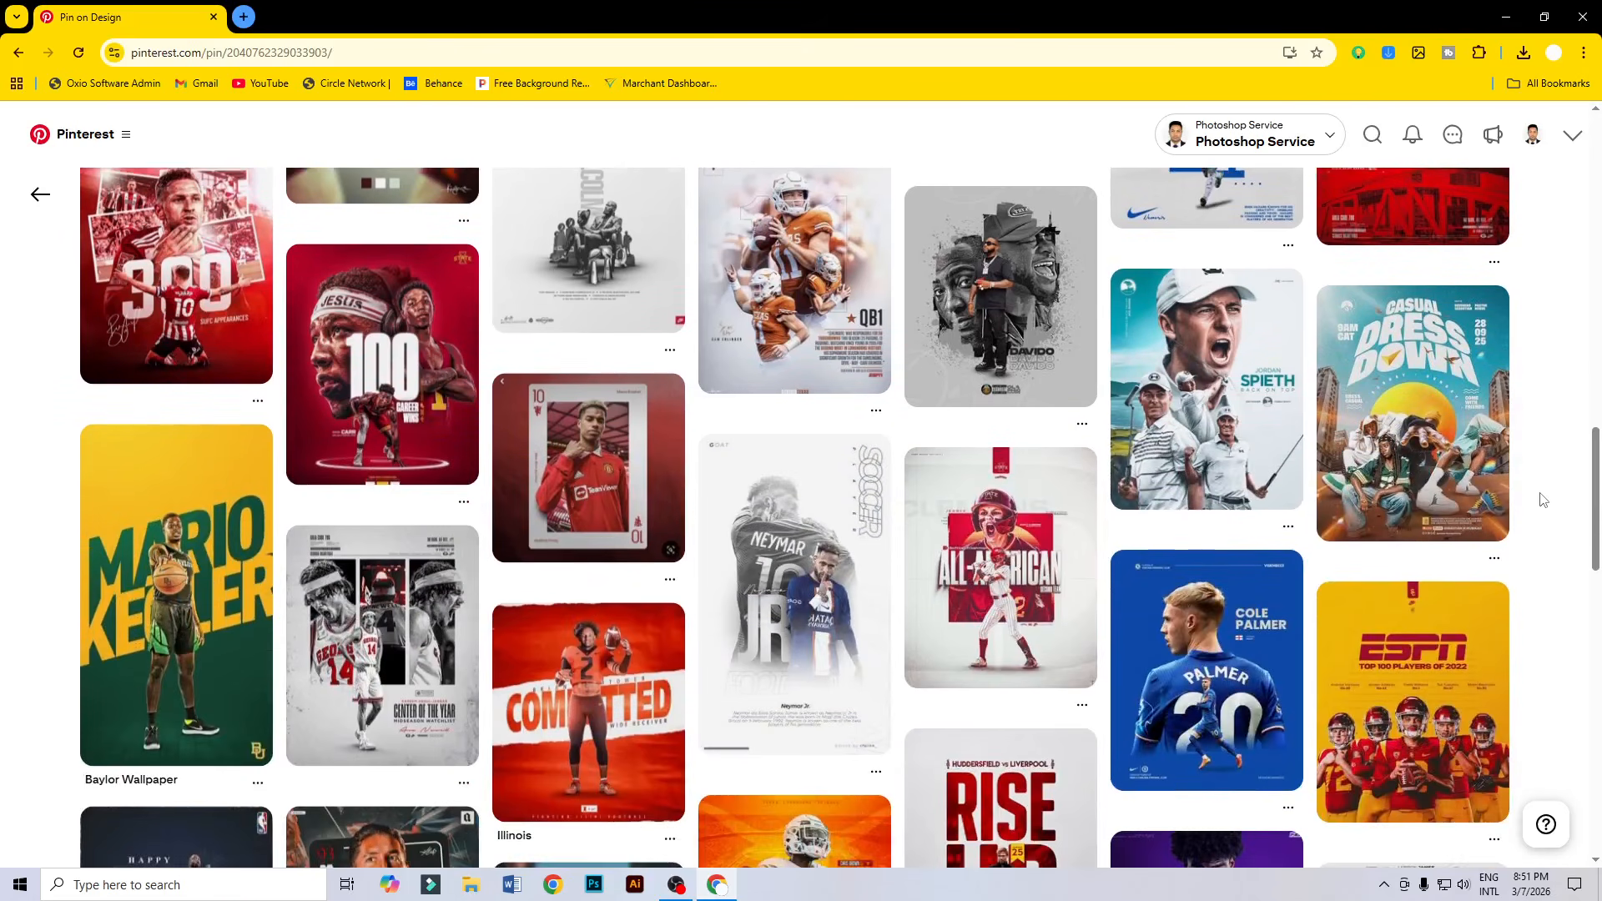
scroll(1543, 499, "up", 10)
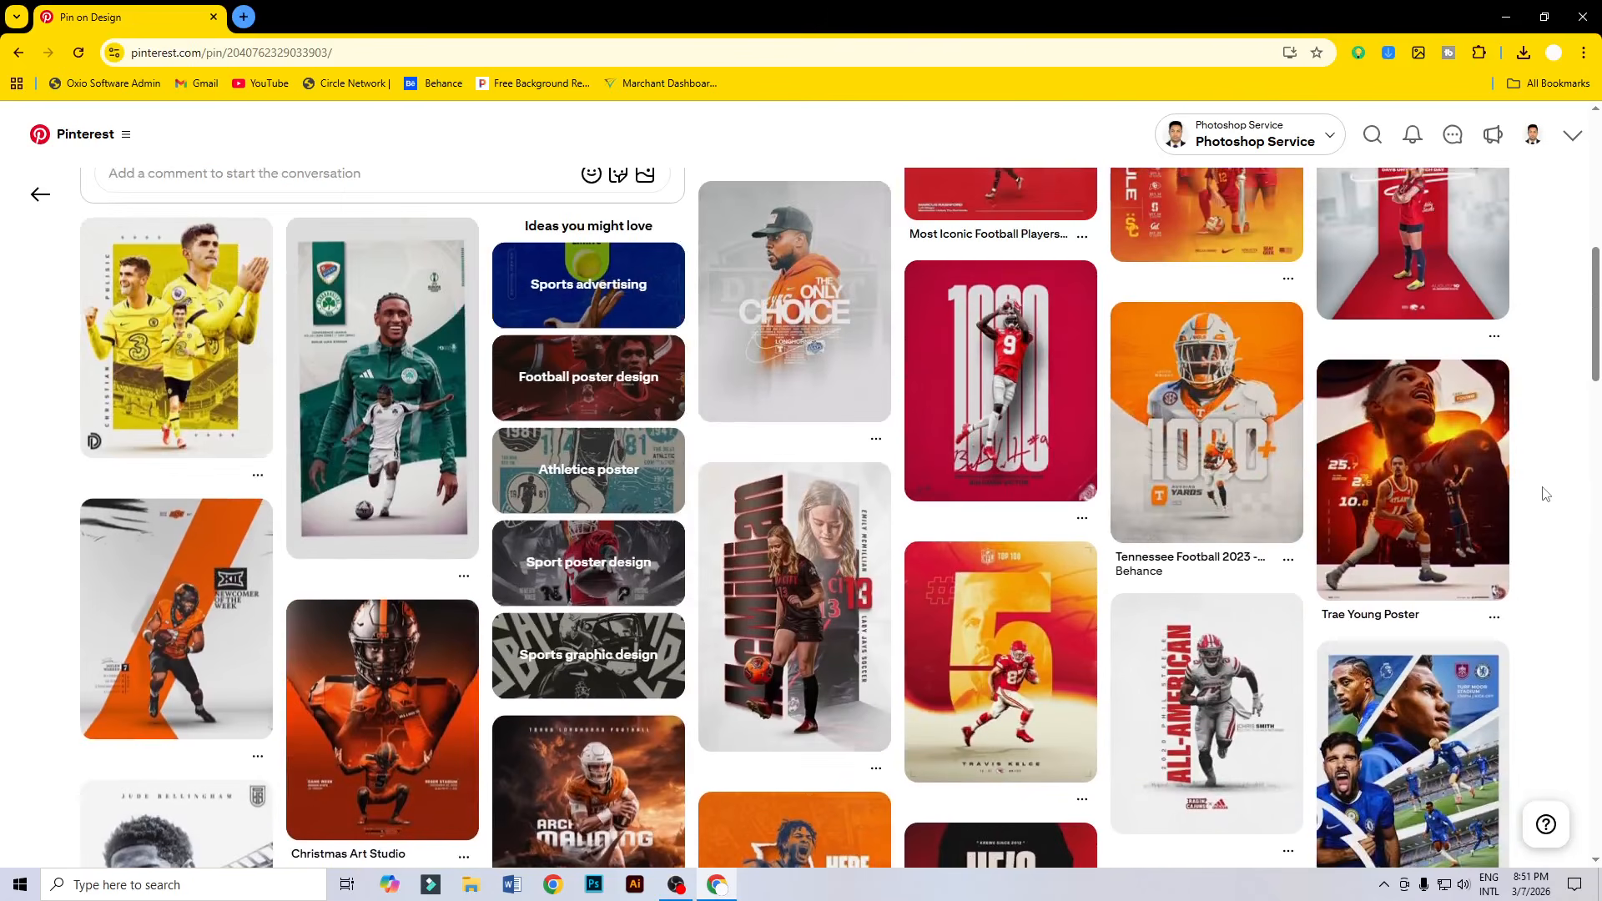
scroll(1545, 492, "up", 5)
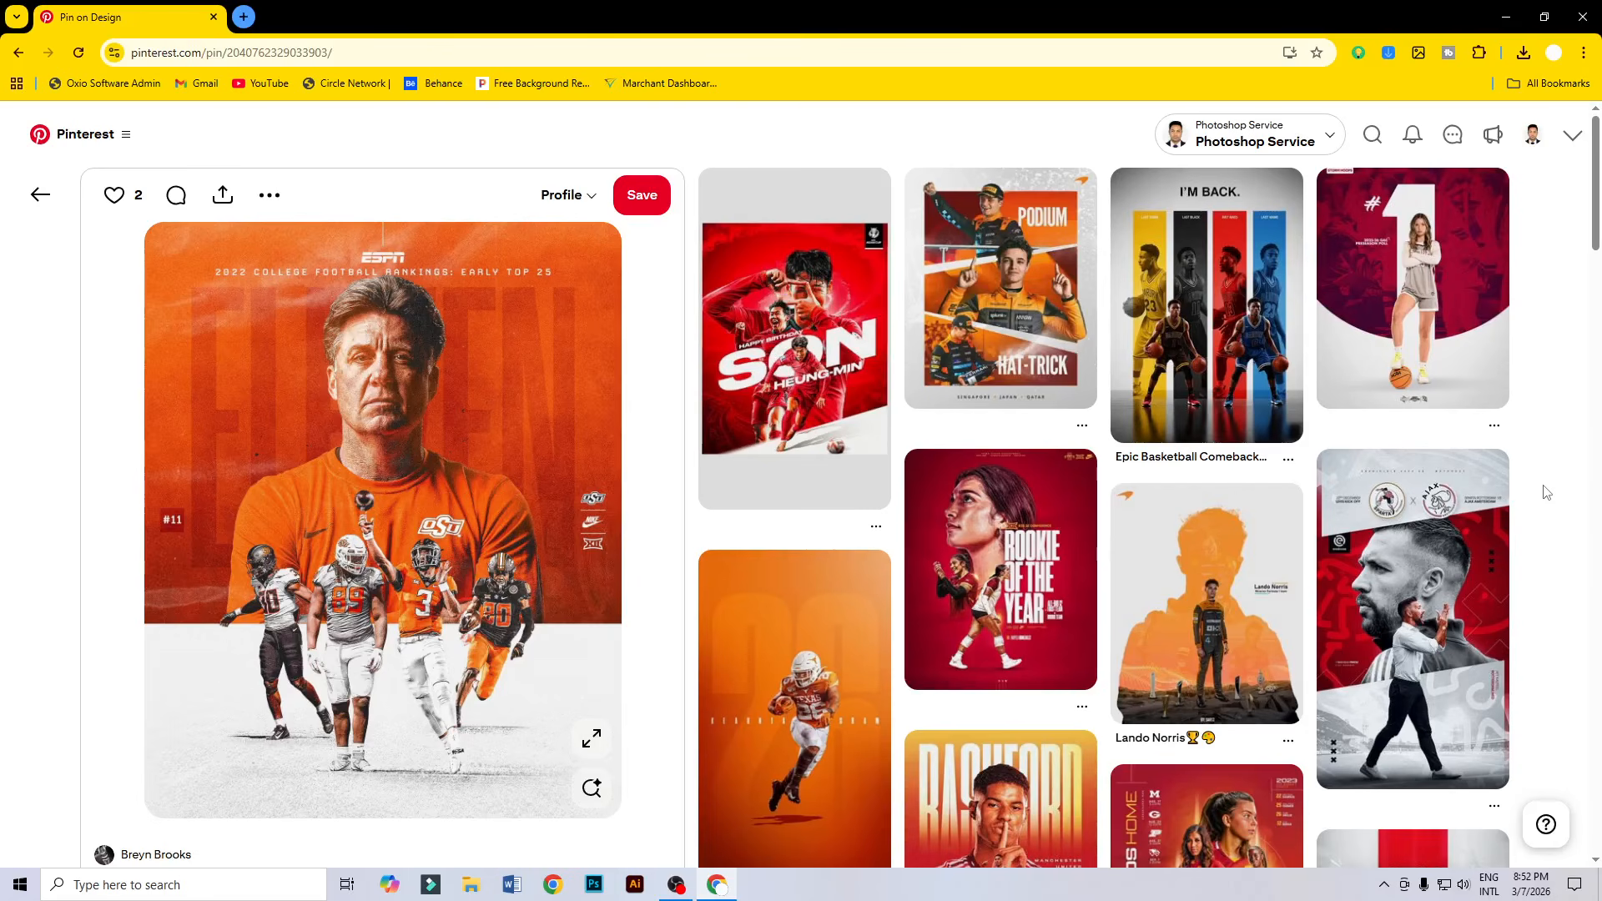
scroll(1558, 499, "down", 8)
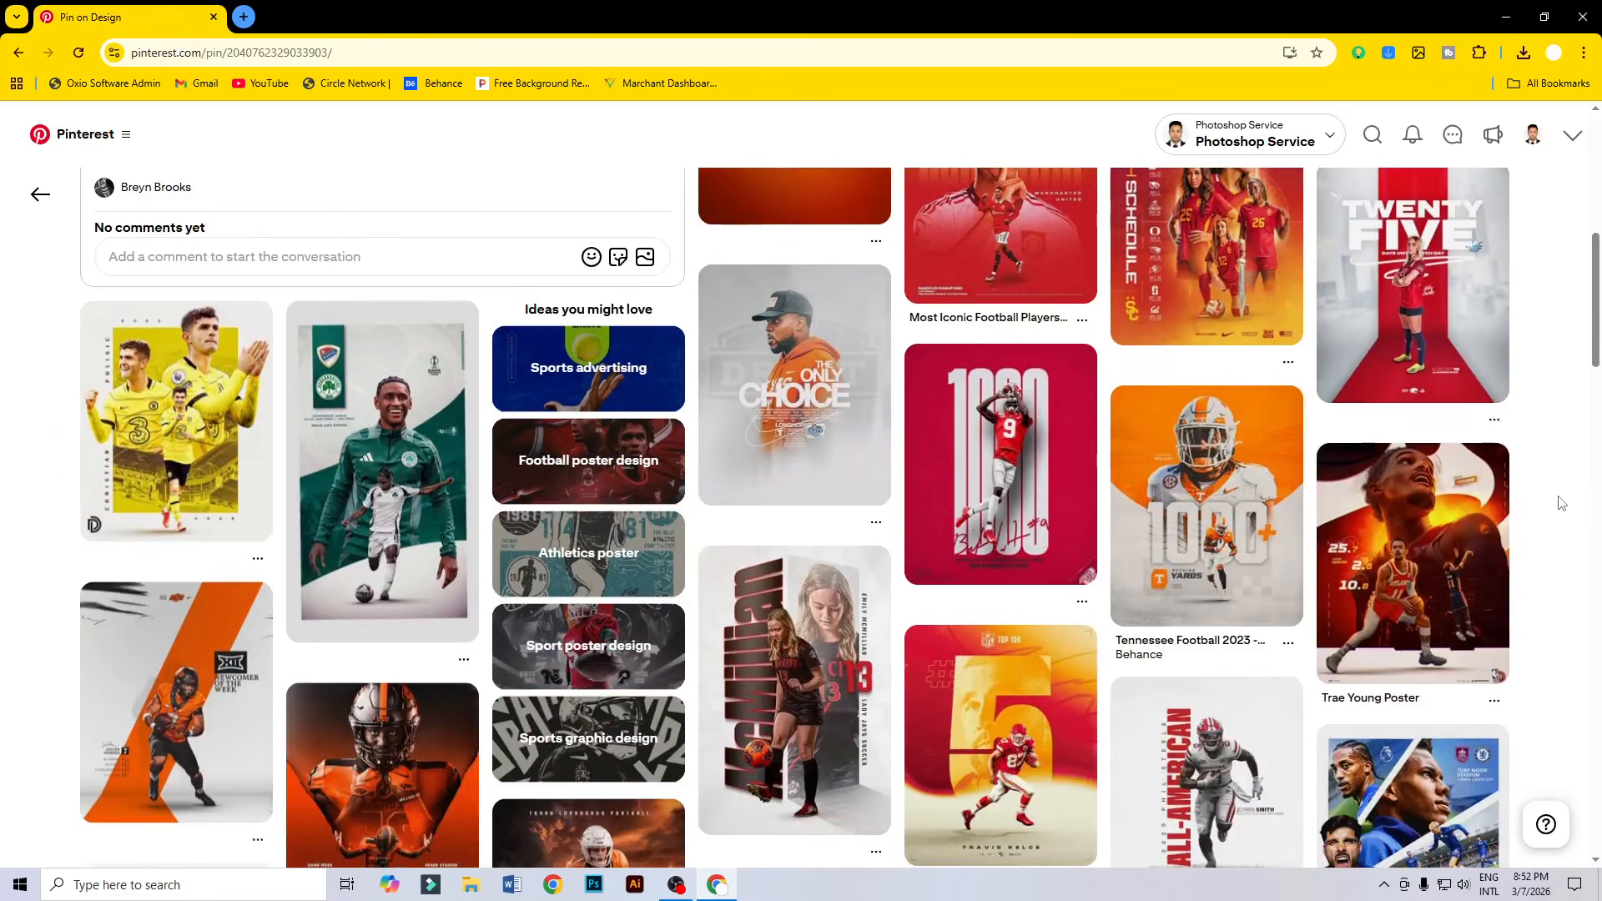
scroll(1557, 505, "down", 4)
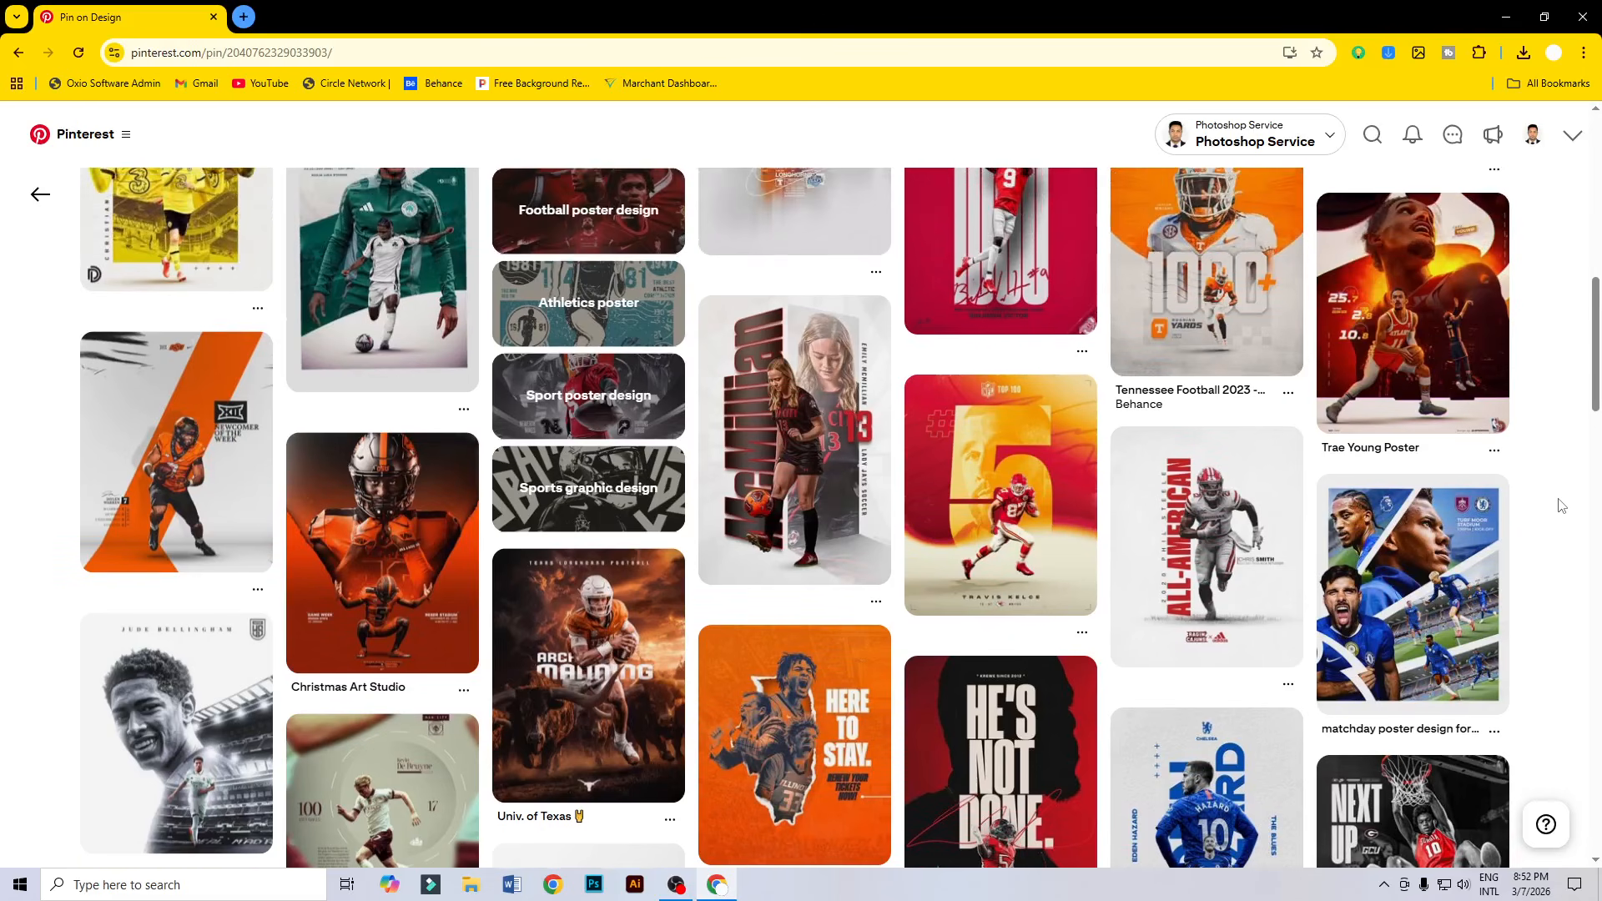
scroll(1560, 504, "down", 4)
scroll(1561, 505, "down", 5)
scroll(1561, 505, "up", 12)
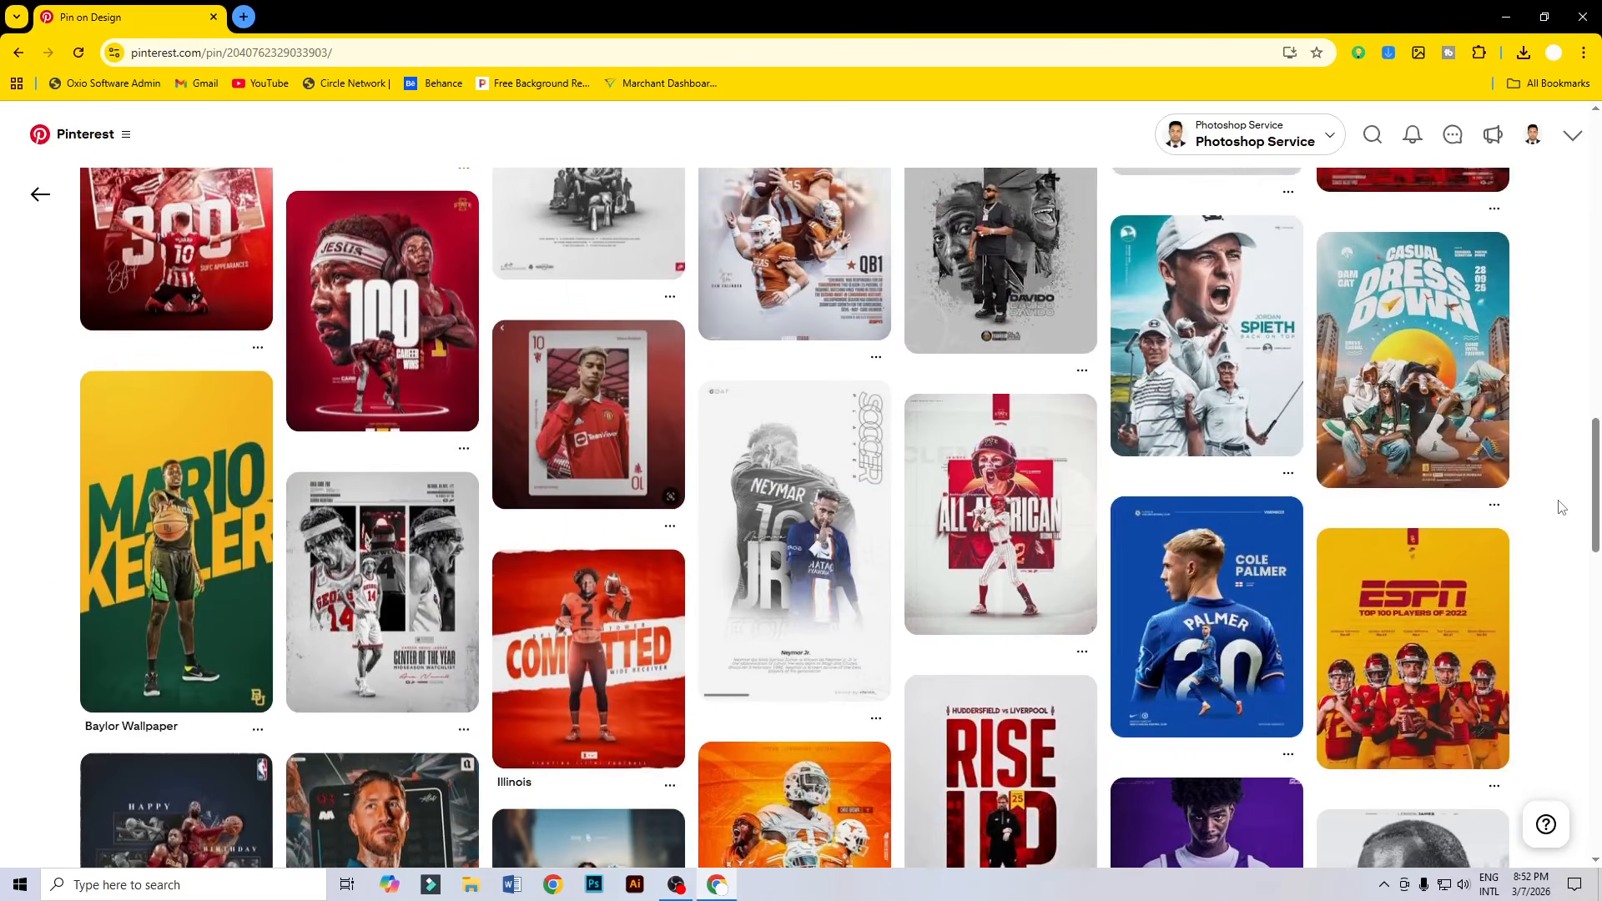
scroll(1491, 518, "up", 2)
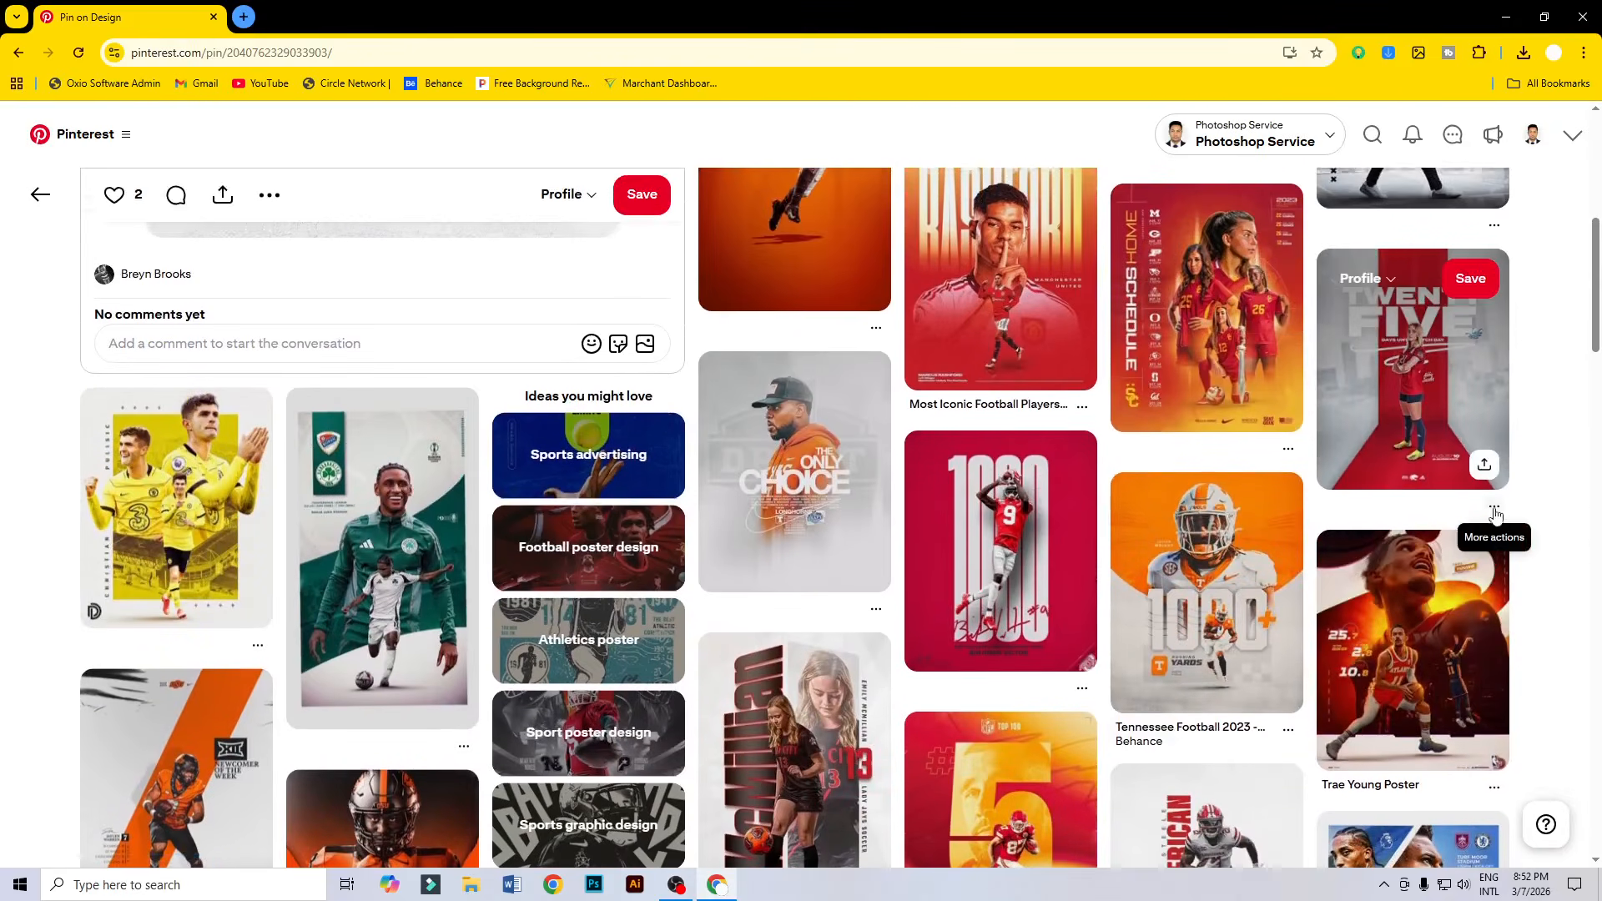
scroll(1503, 516, "up", 4)
scroll(1503, 515, "up", 3)
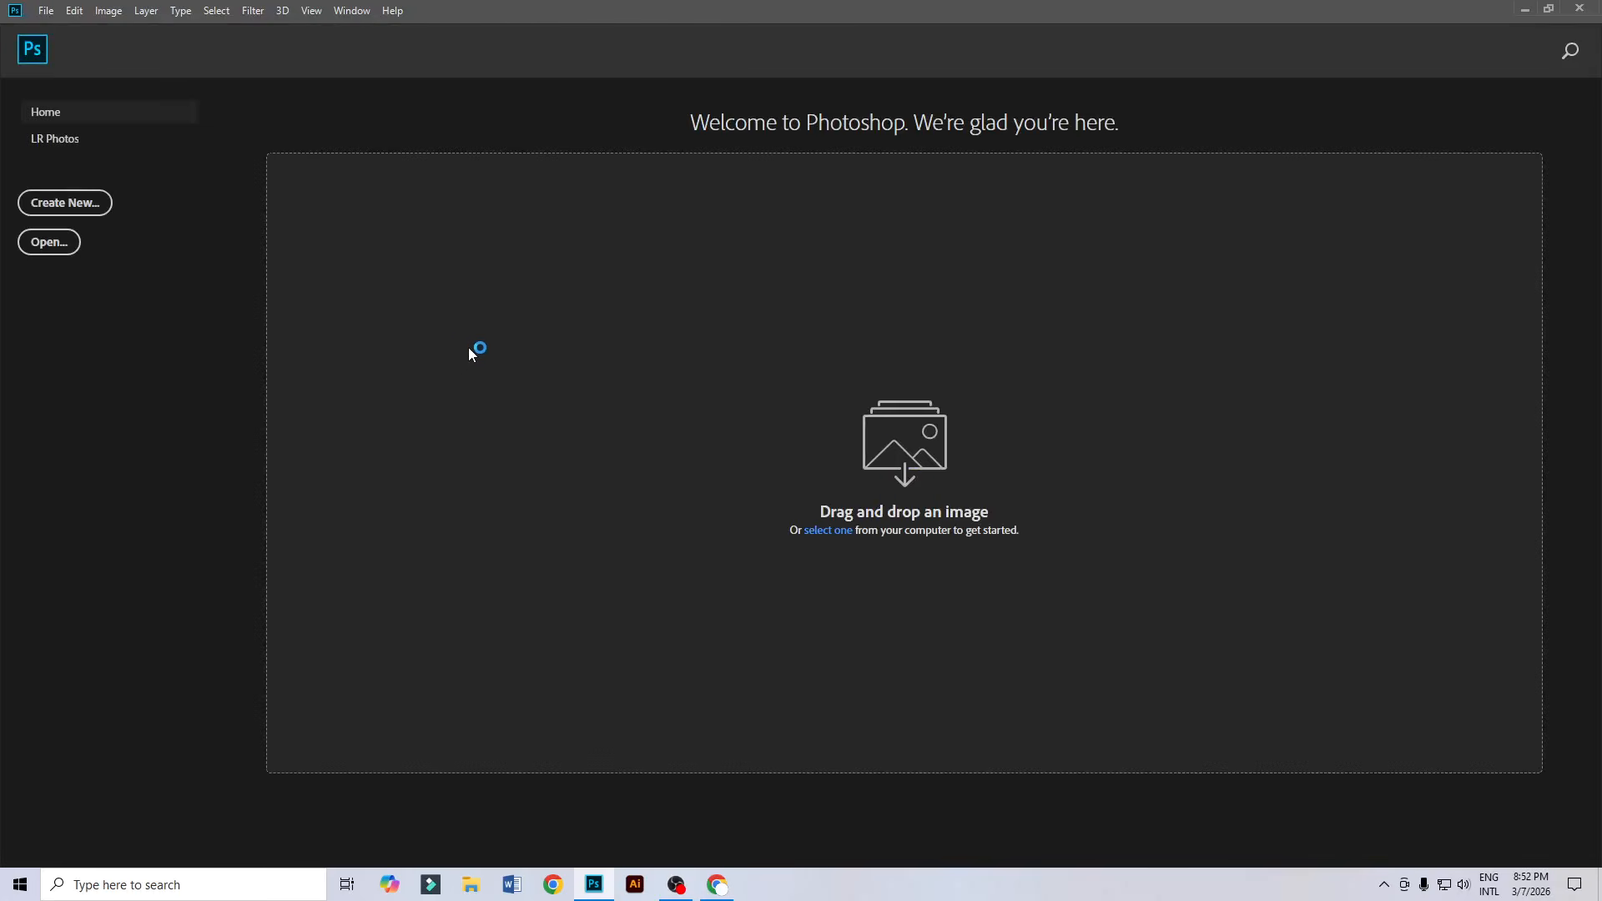
In Photoshop, create a new document 1080 pixels wide and 1350 pixels high at 300 pixels/inch.
left_click(91, 215)
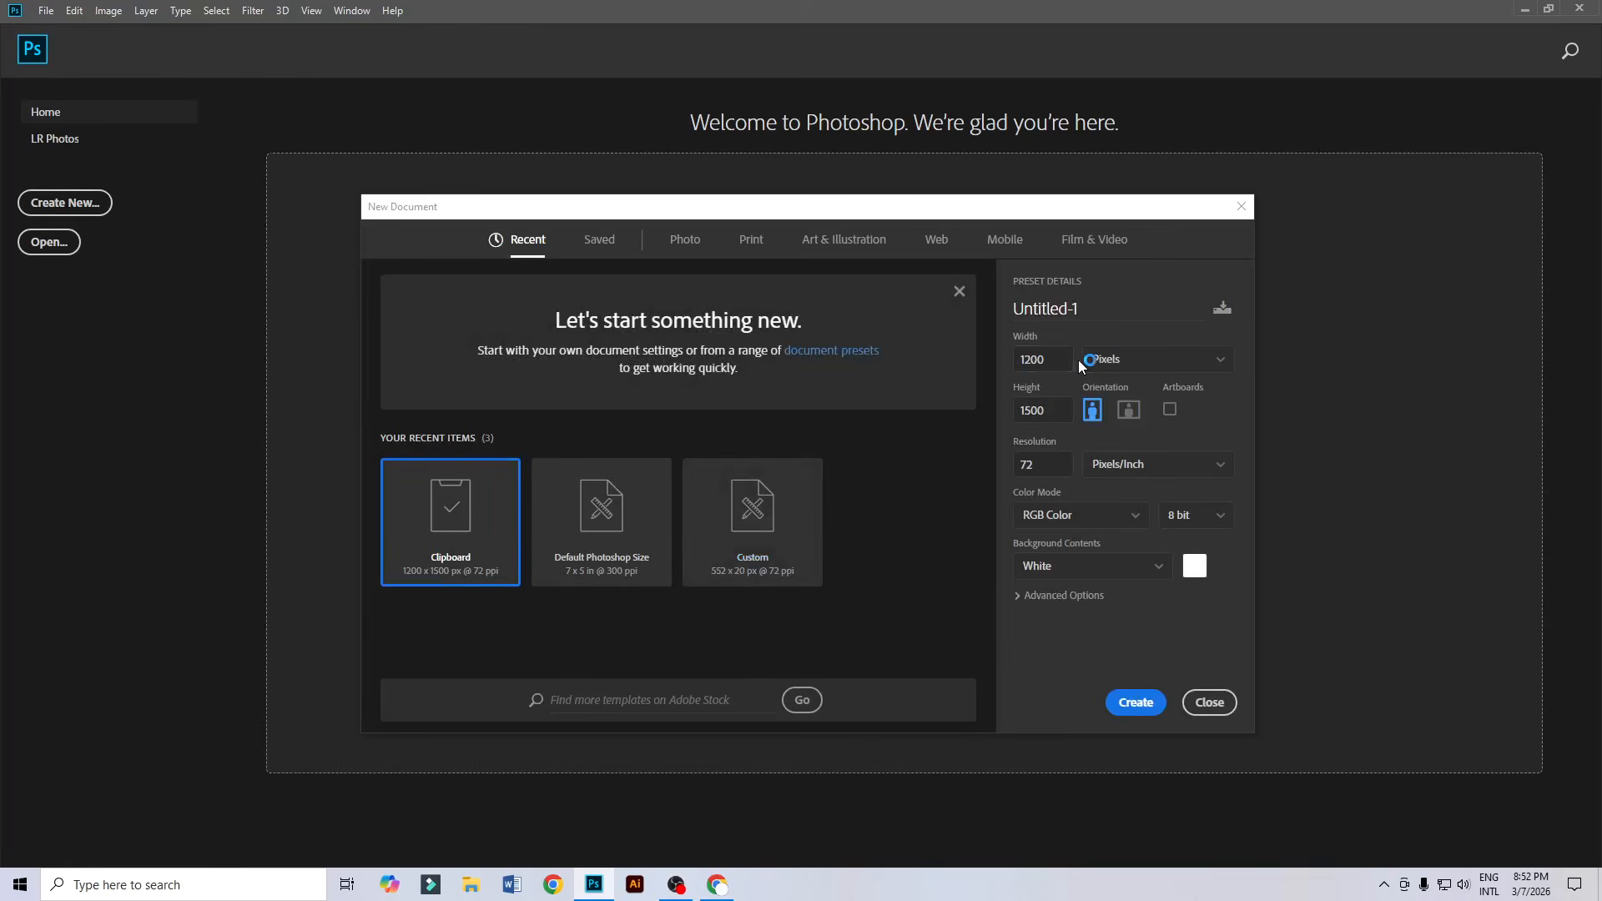
left_click_drag(1065, 360, 1011, 370)
key("Right")
key("Up")
type("1080")
double_click(1032, 418)
type("1350")
double_click(1041, 463)
left_click(1127, 704)
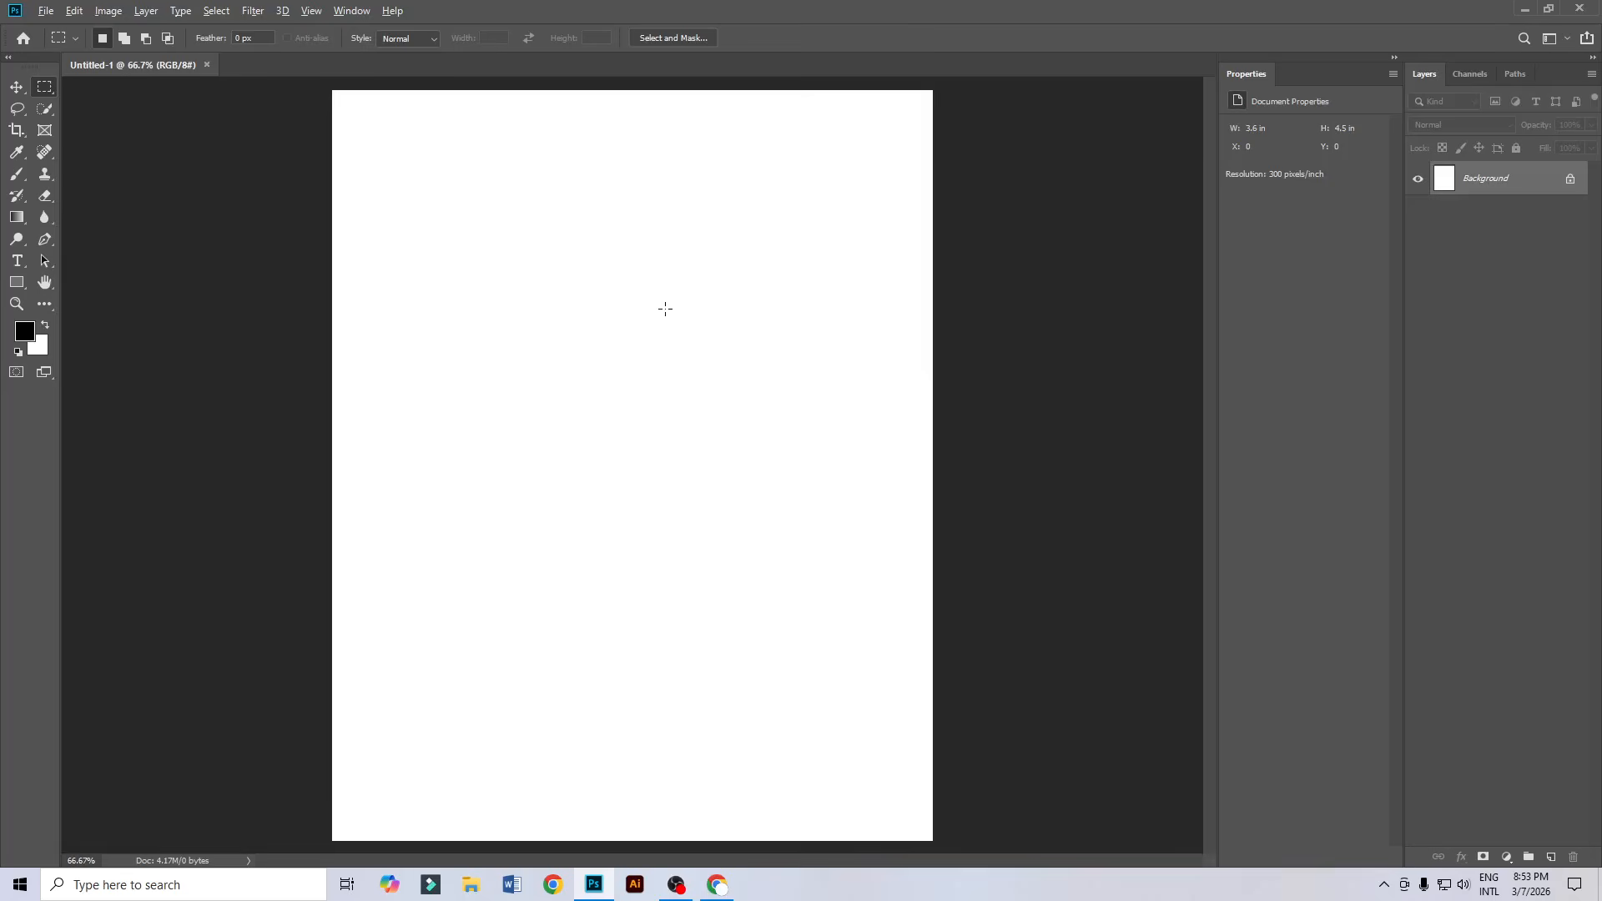
Undock the Properties panel and place it floating beside the canvas.
scroll(665, 309, "down", 1)
left_click_drag(1294, 81, 1260, 163)
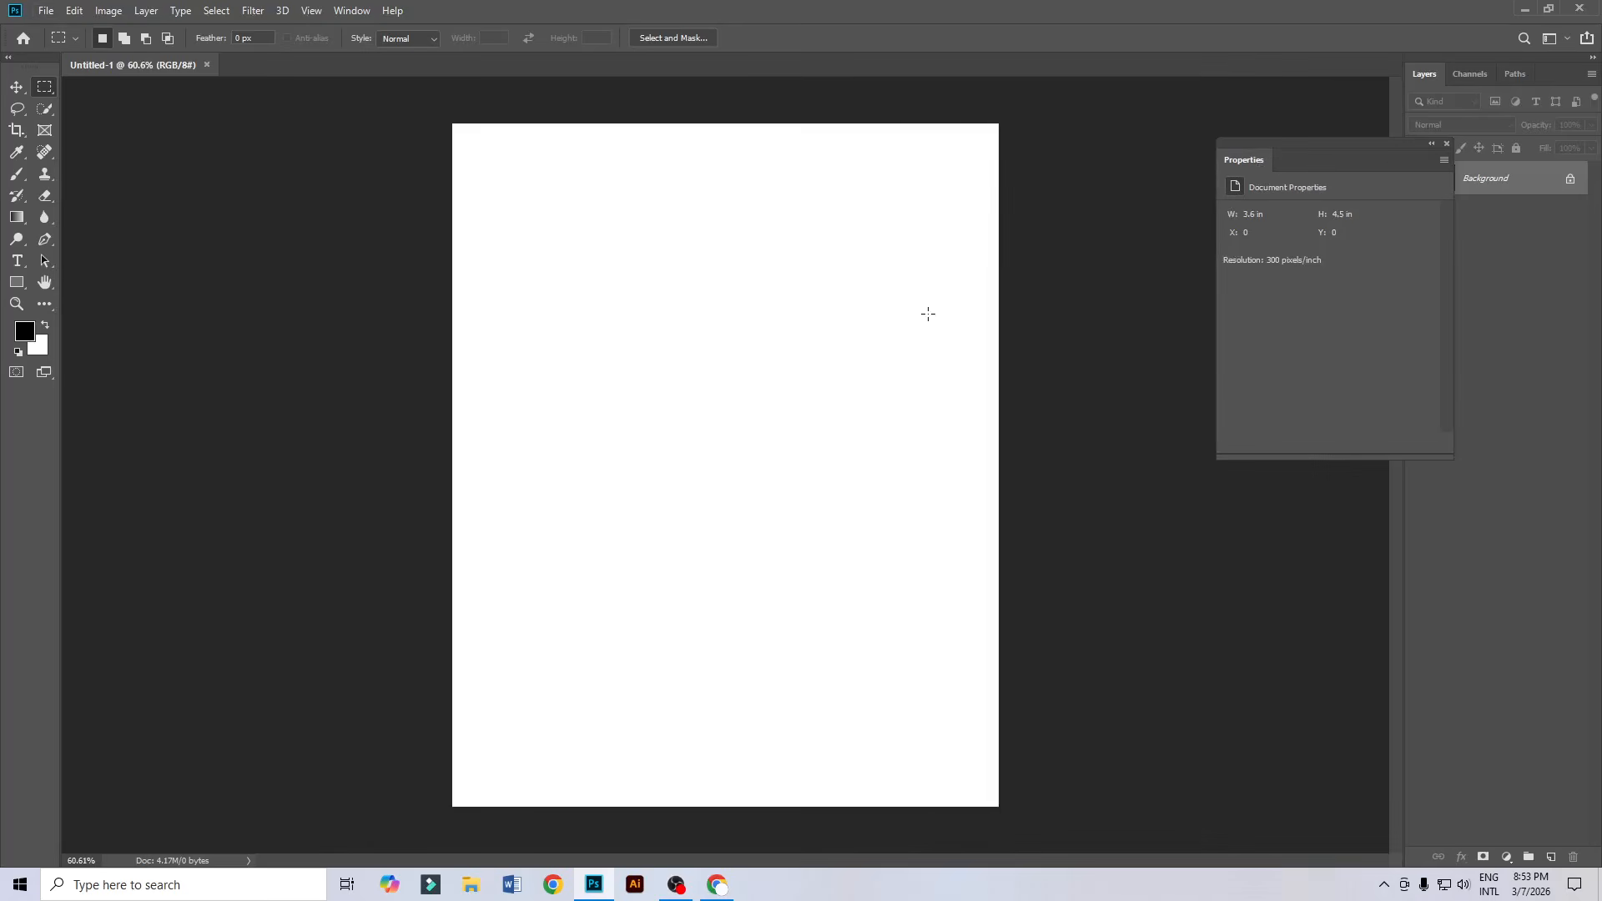
scroll(771, 310, "up", 1)
scroll(772, 310, "down", 1)
left_click_drag(1364, 141, 1290, 228)
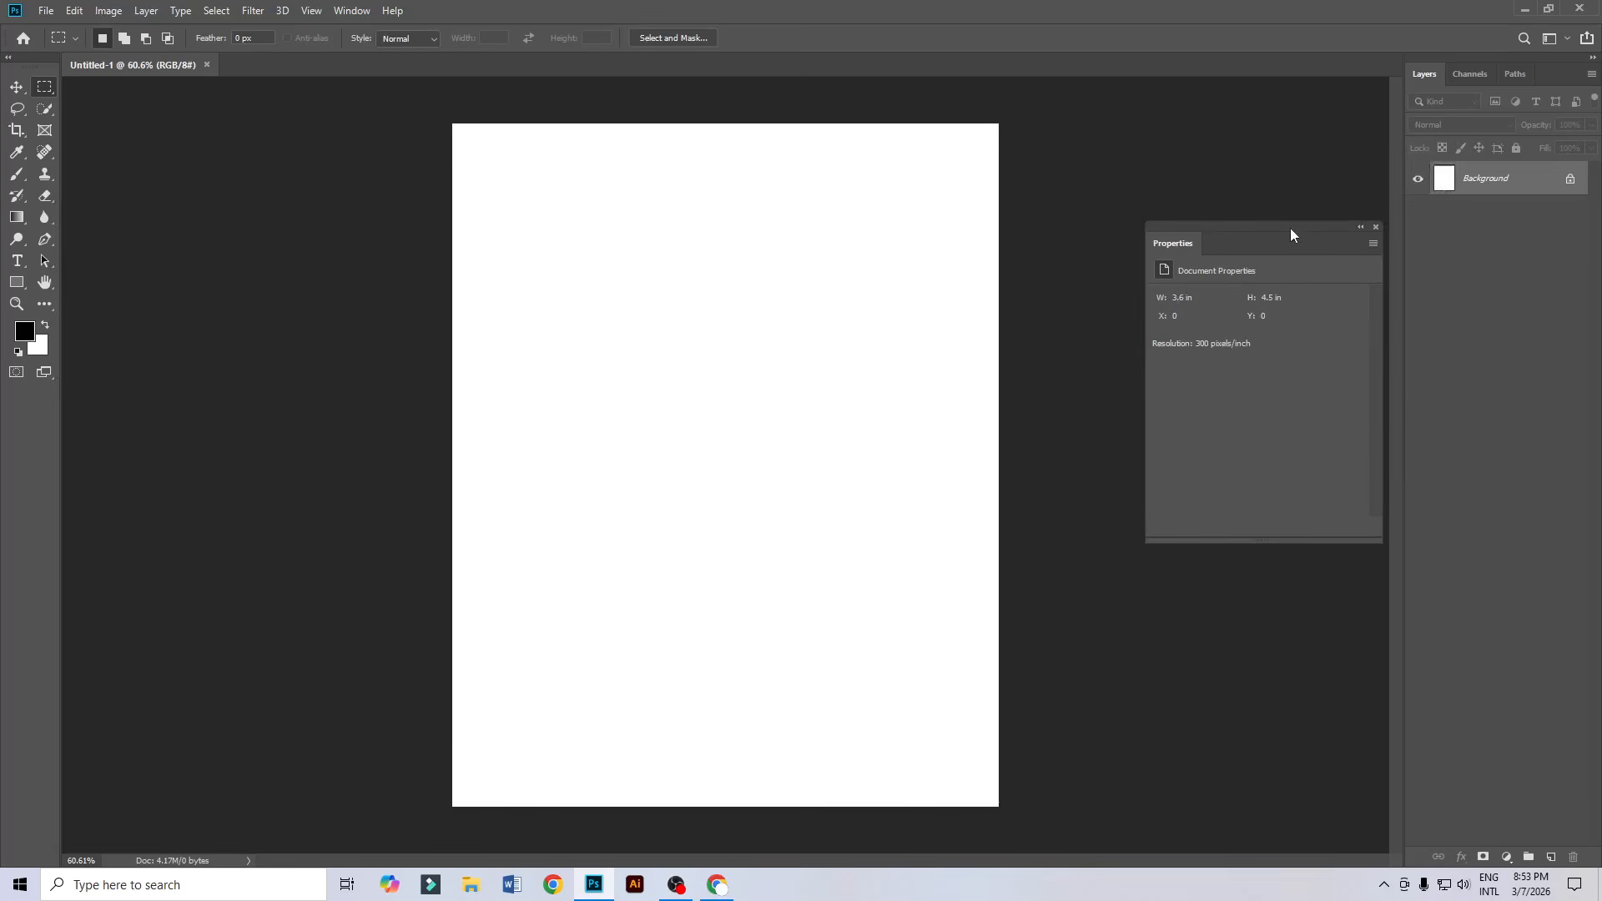
Show the rulers and place two horizontal and two vertical margin guides about 0.15 in inside the canvas edges.
left_click(16, 87)
key("ctrl+r")
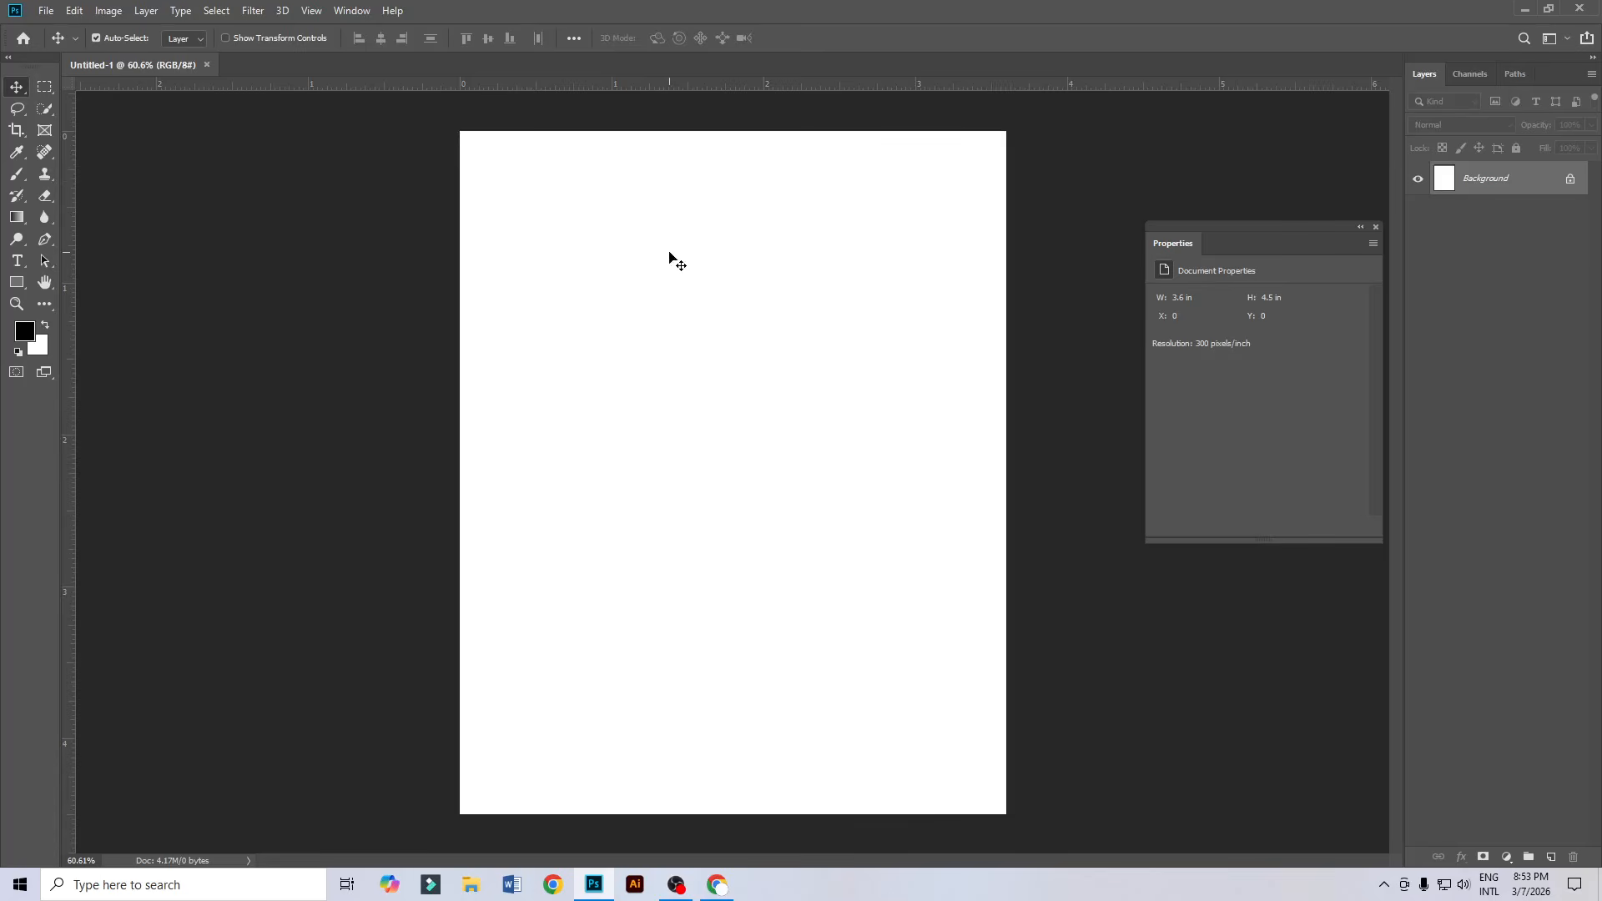
scroll(670, 253, "down", 1)
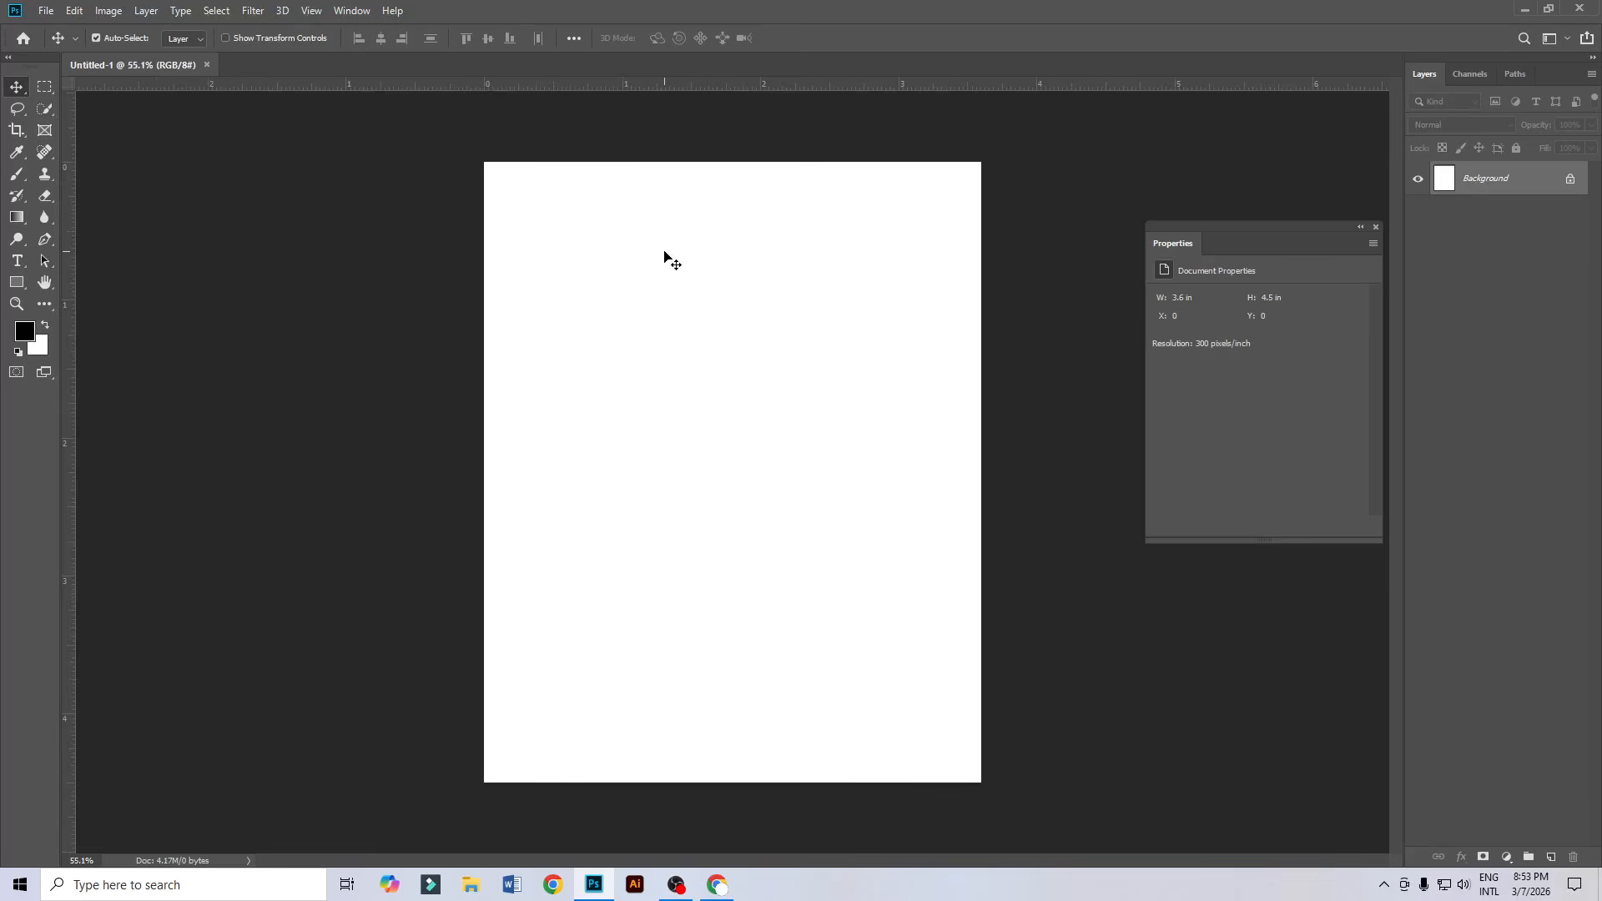
left_click_drag(658, 86, 657, 180)
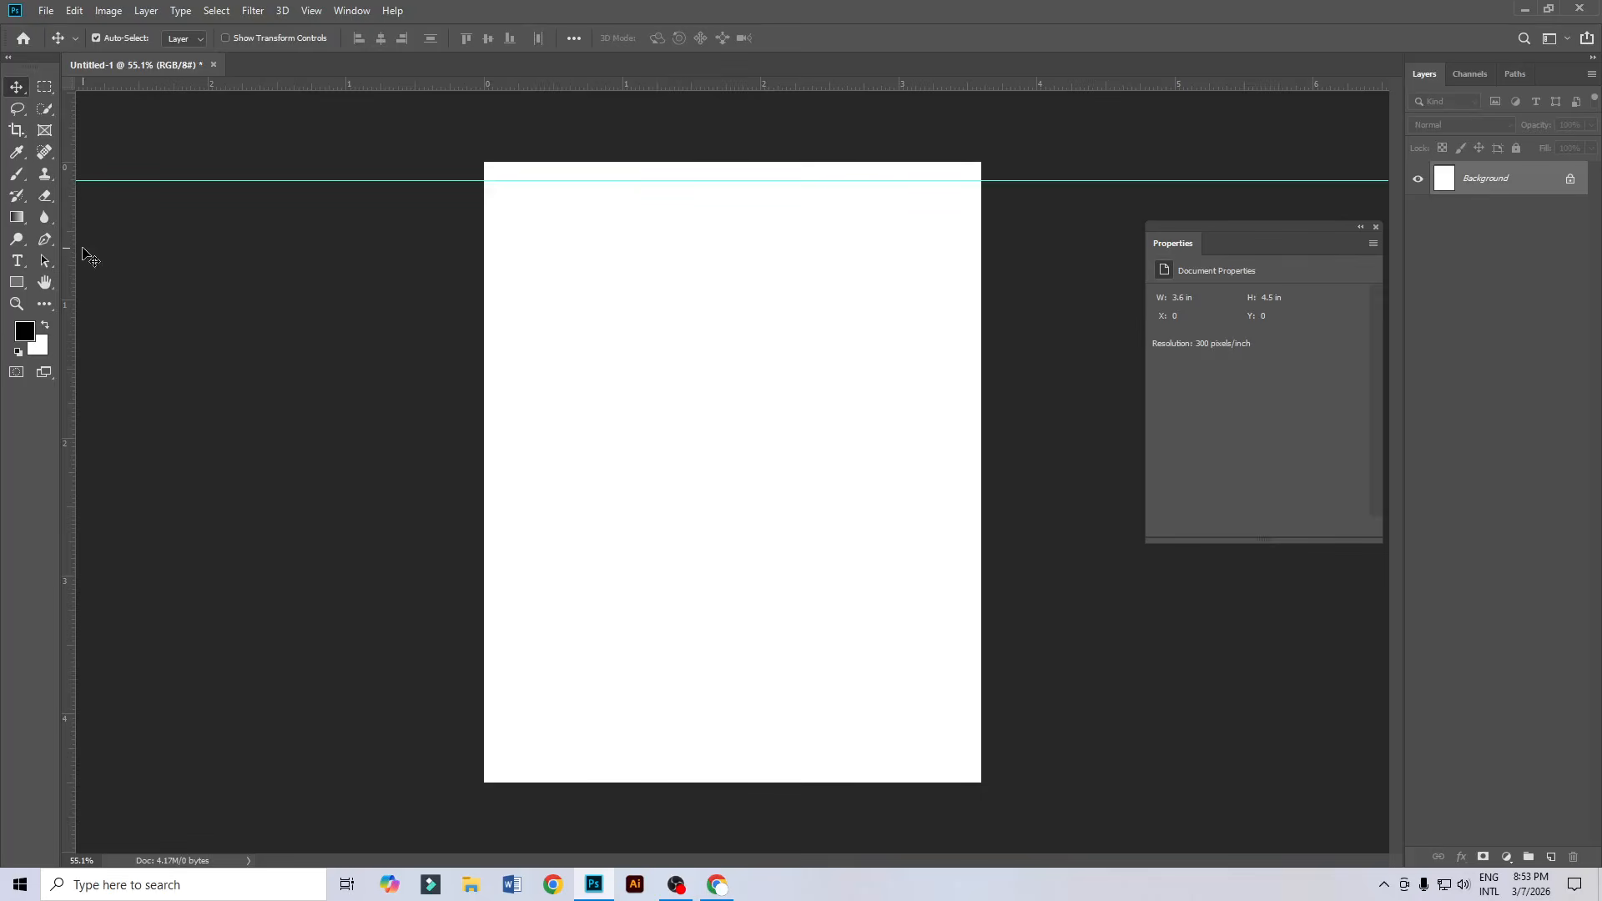
left_click_drag(68, 251, 508, 305)
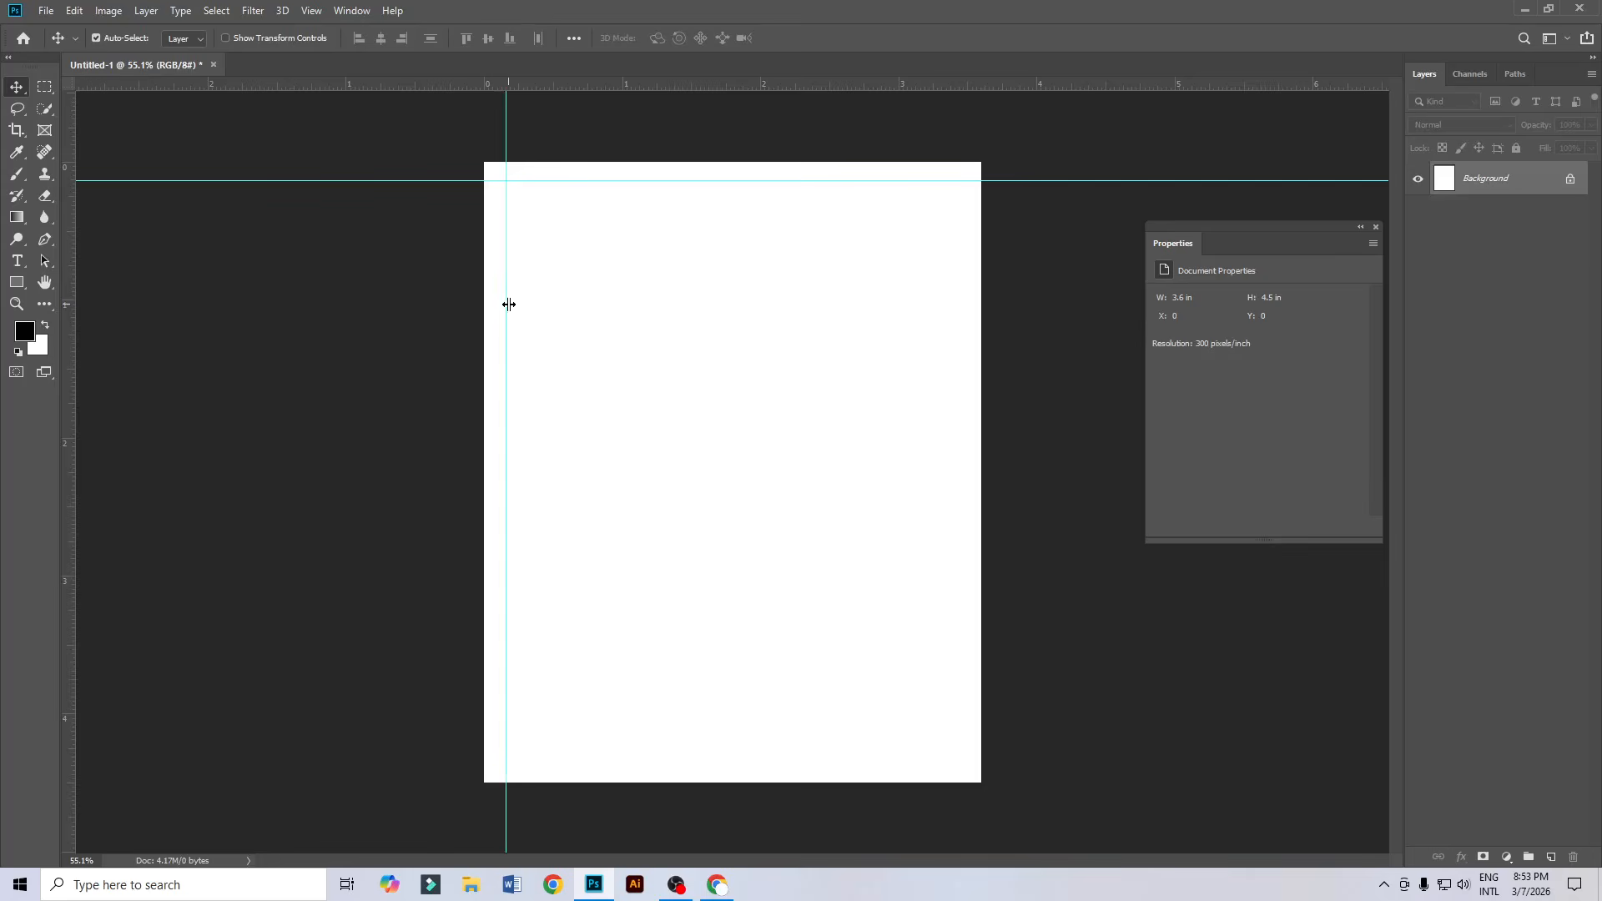
left_click_drag(70, 333, 962, 378)
left_click_drag(858, 84, 787, 766)
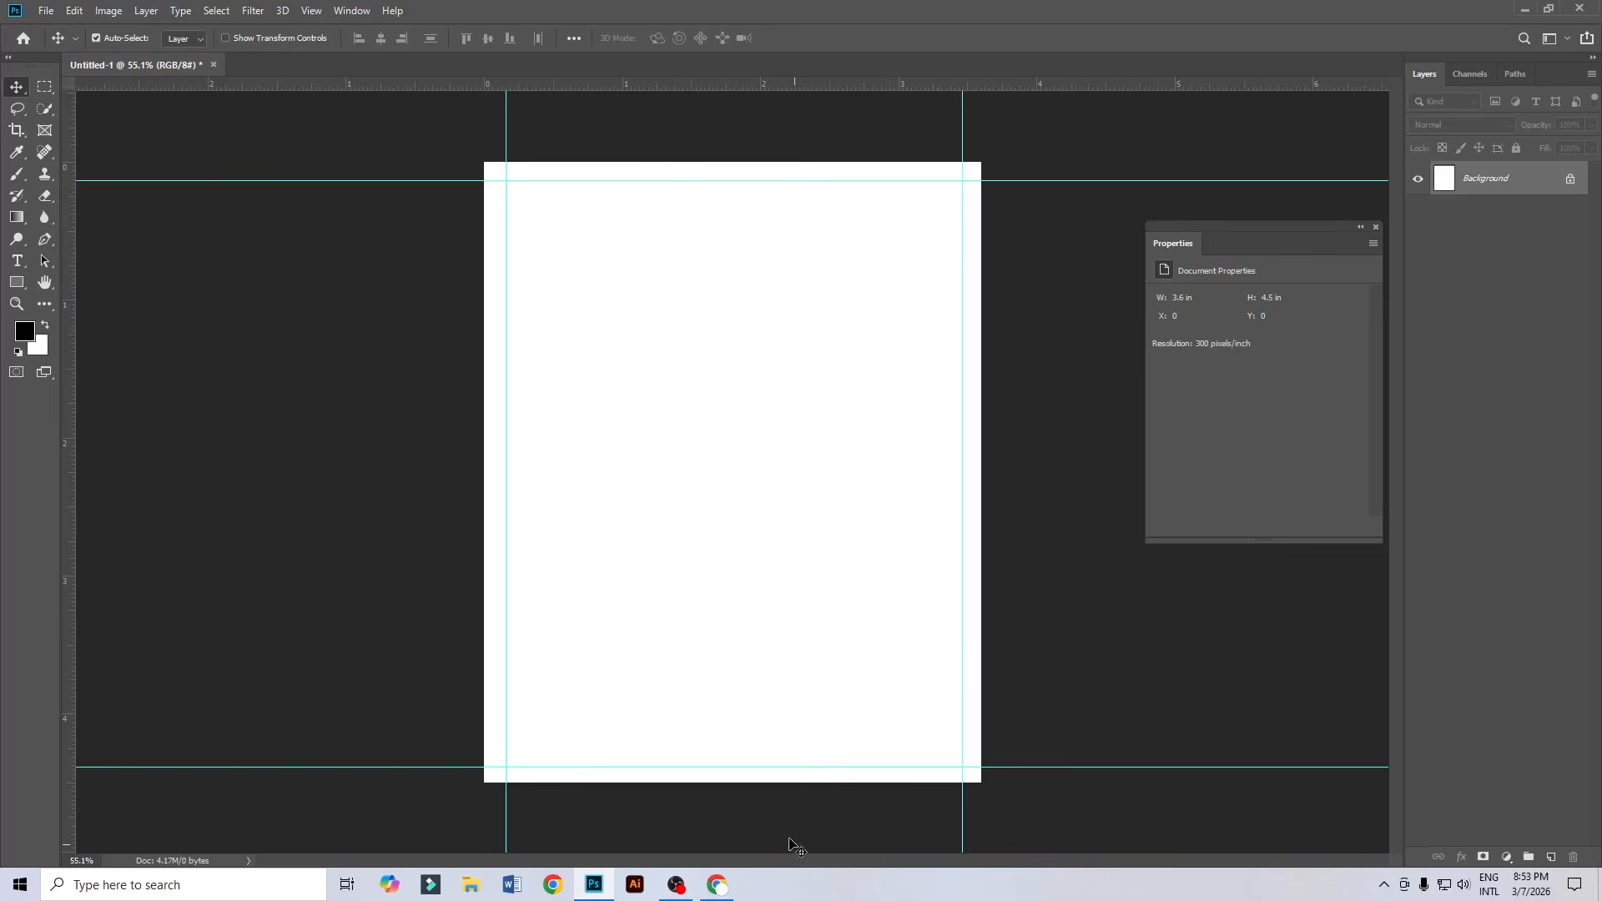
Switch to Chrome and search Google for "football coach" in a new tab.
left_click(722, 887)
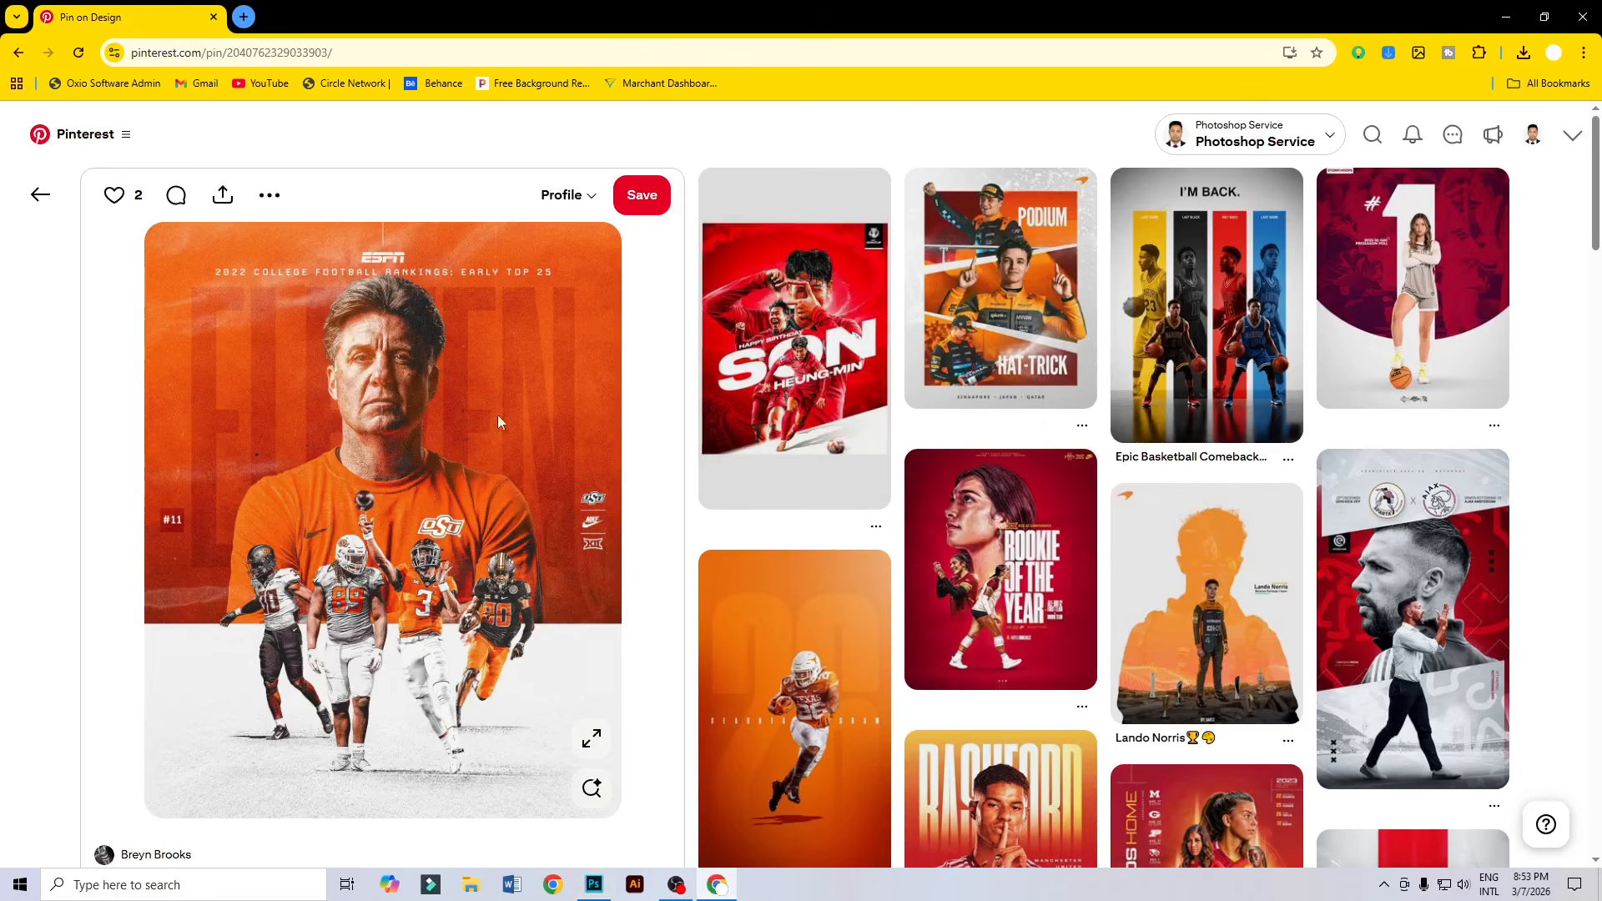
left_click(243, 17)
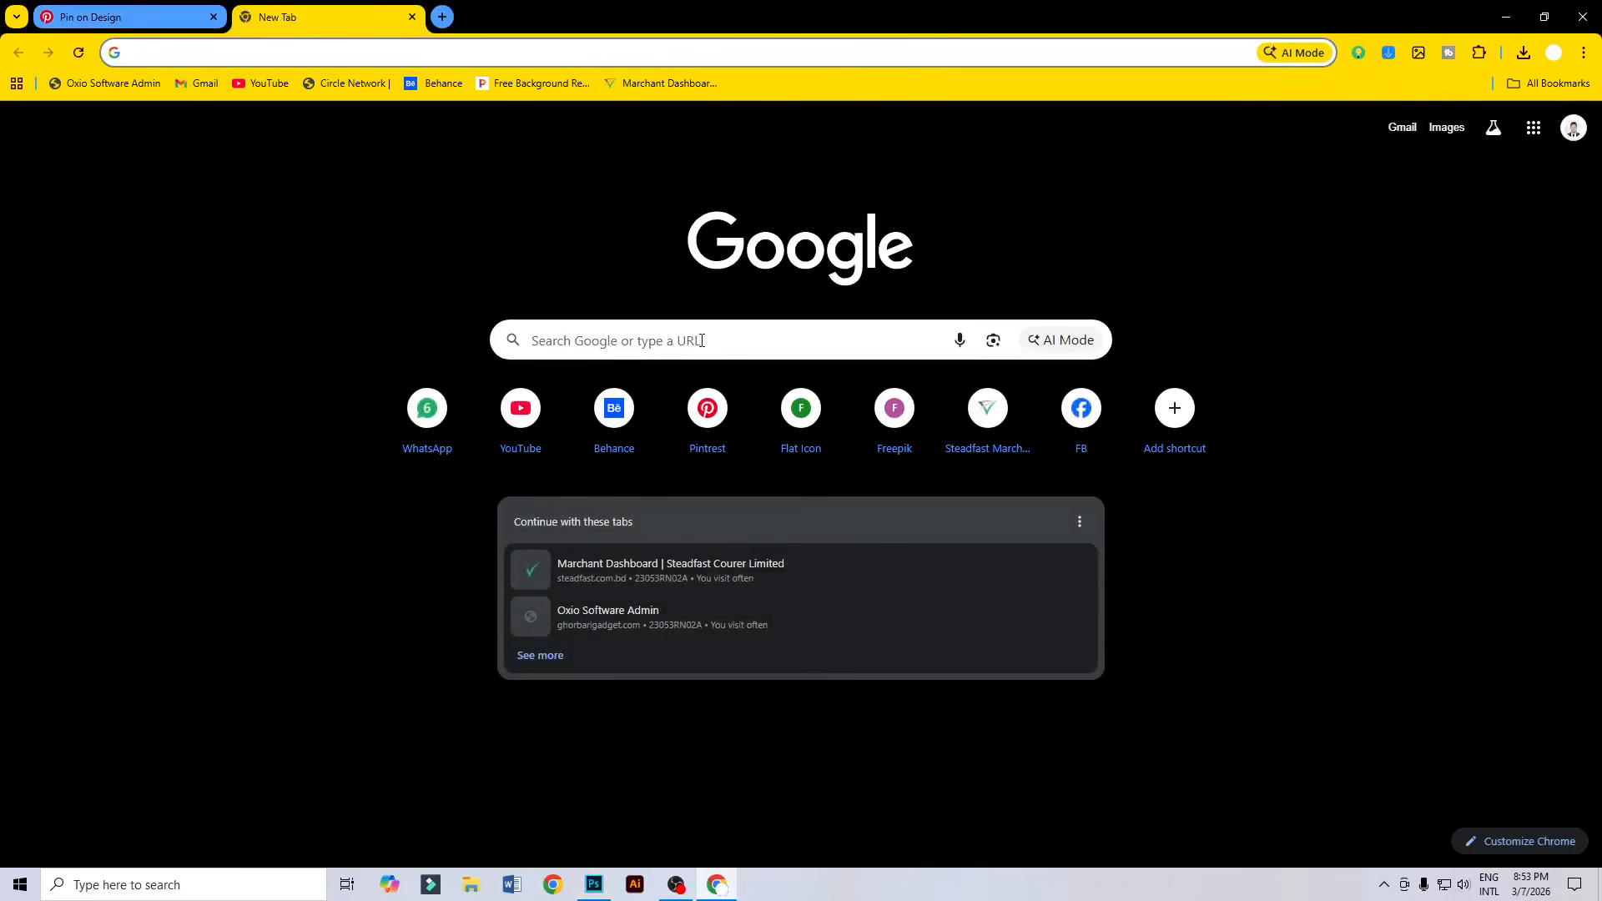
left_click(702, 342)
type("fo")
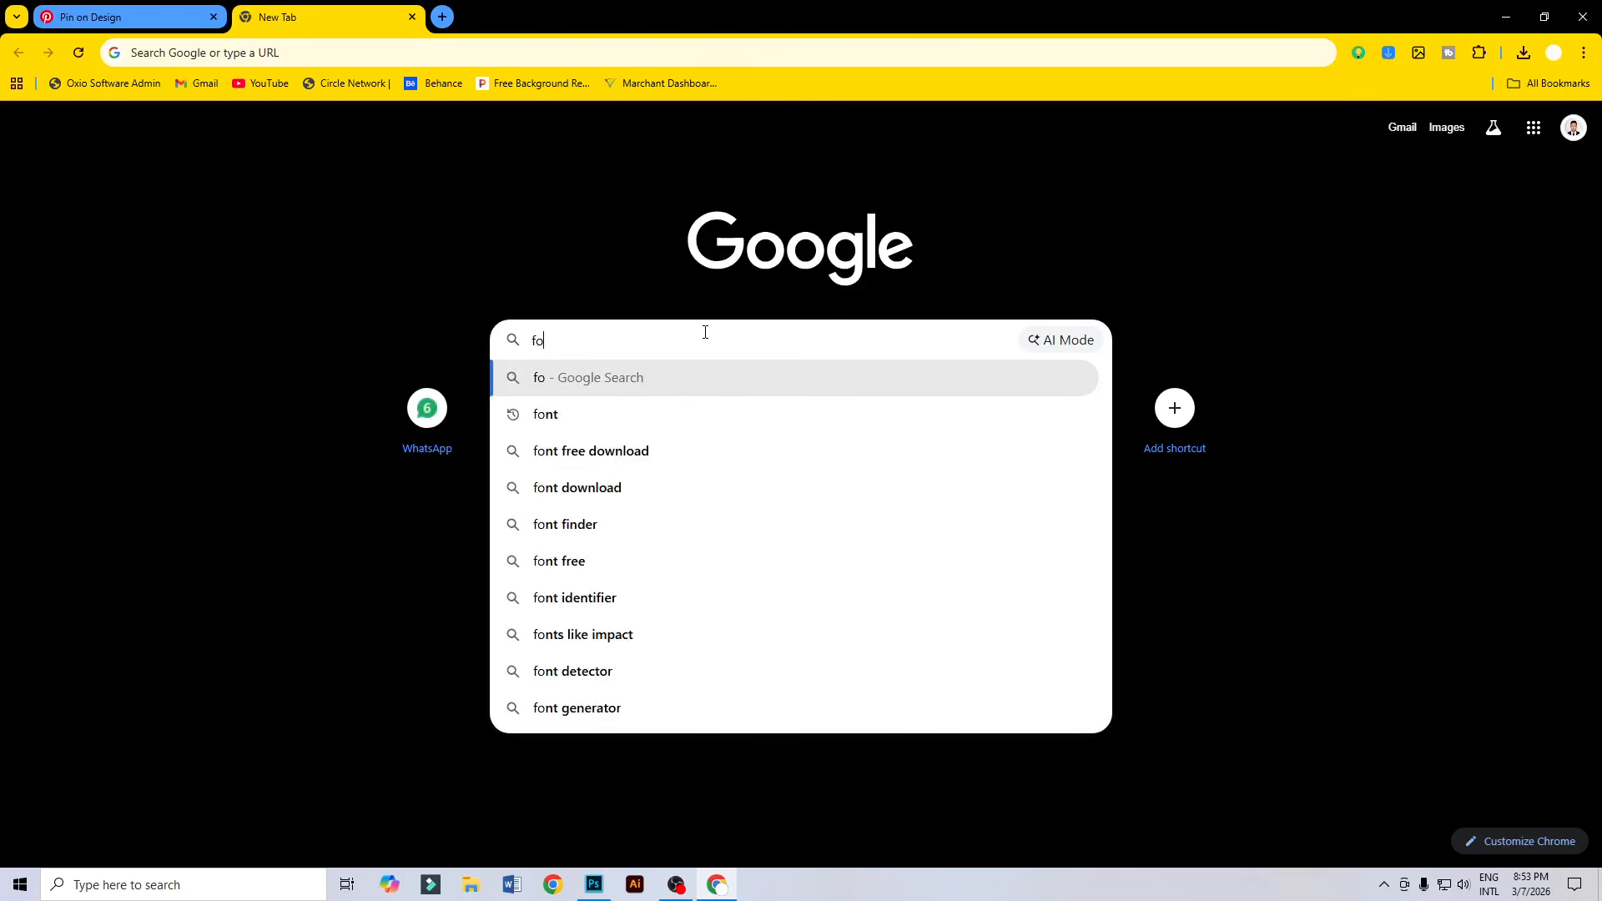
type("ttbal")
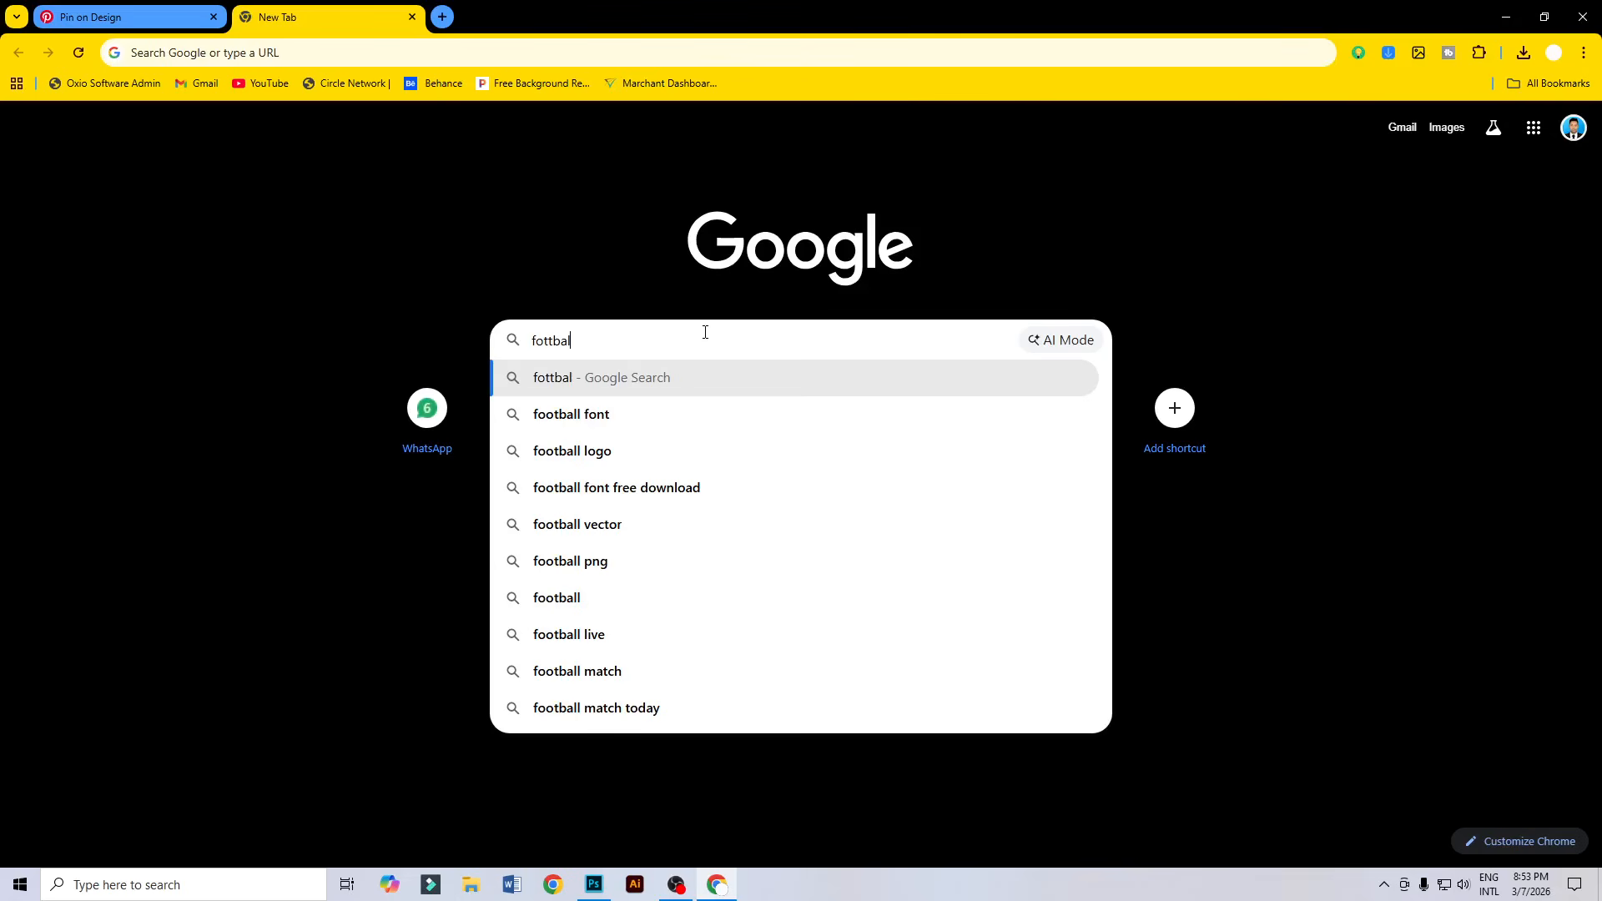
key("Down")
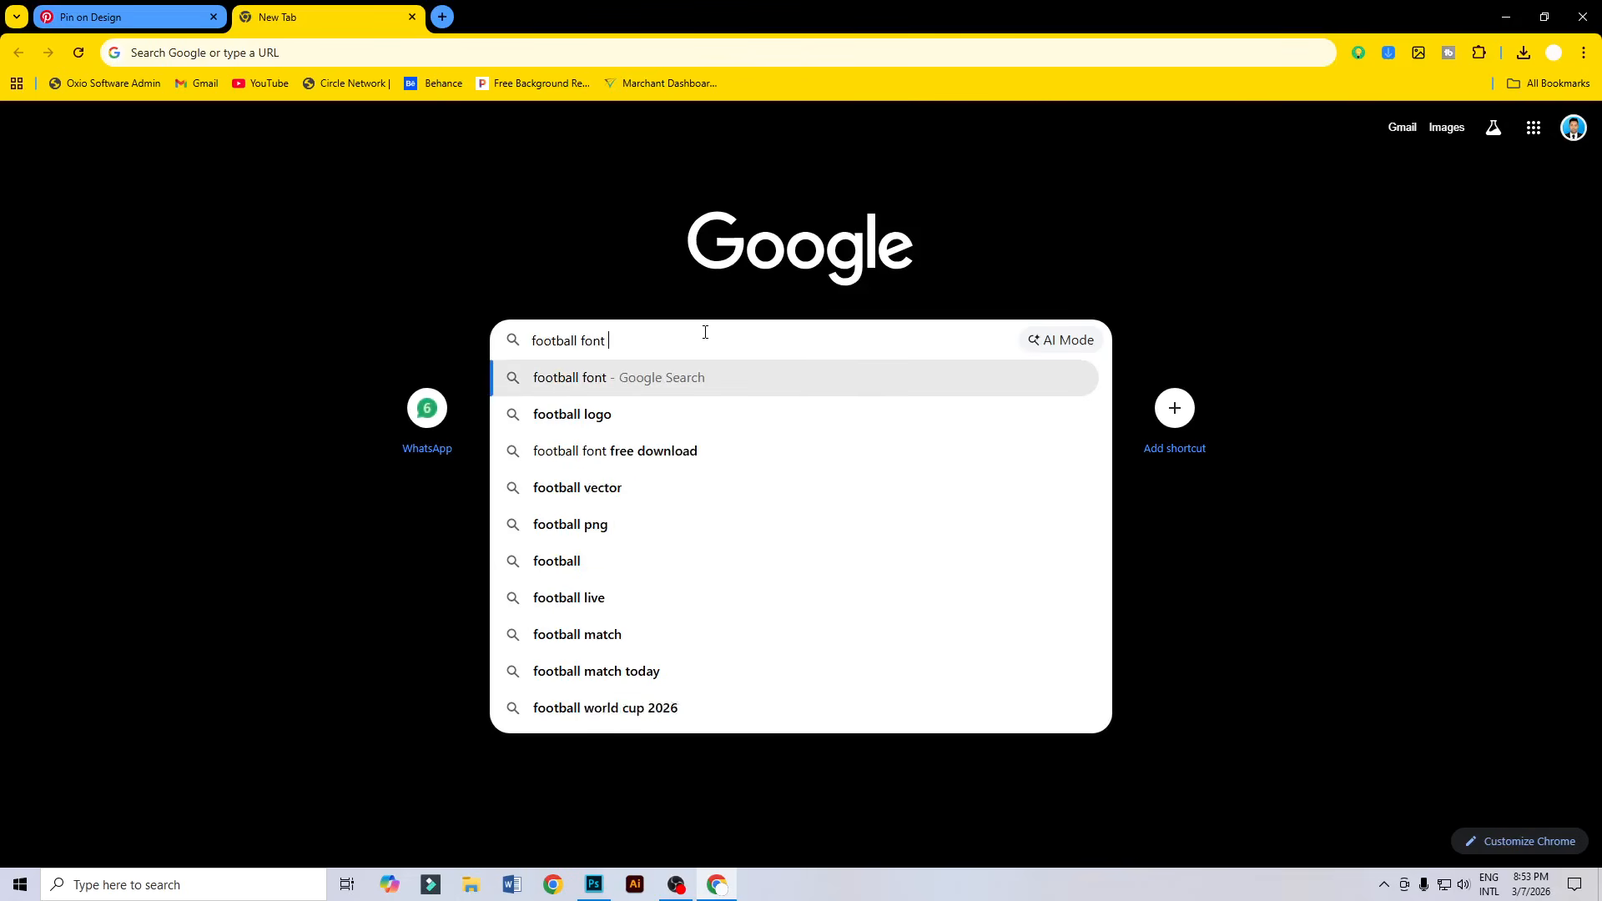
key("BackSpace")
key("BackSpace")
key("BackSpace")
key("BackSpace")
type("coach")
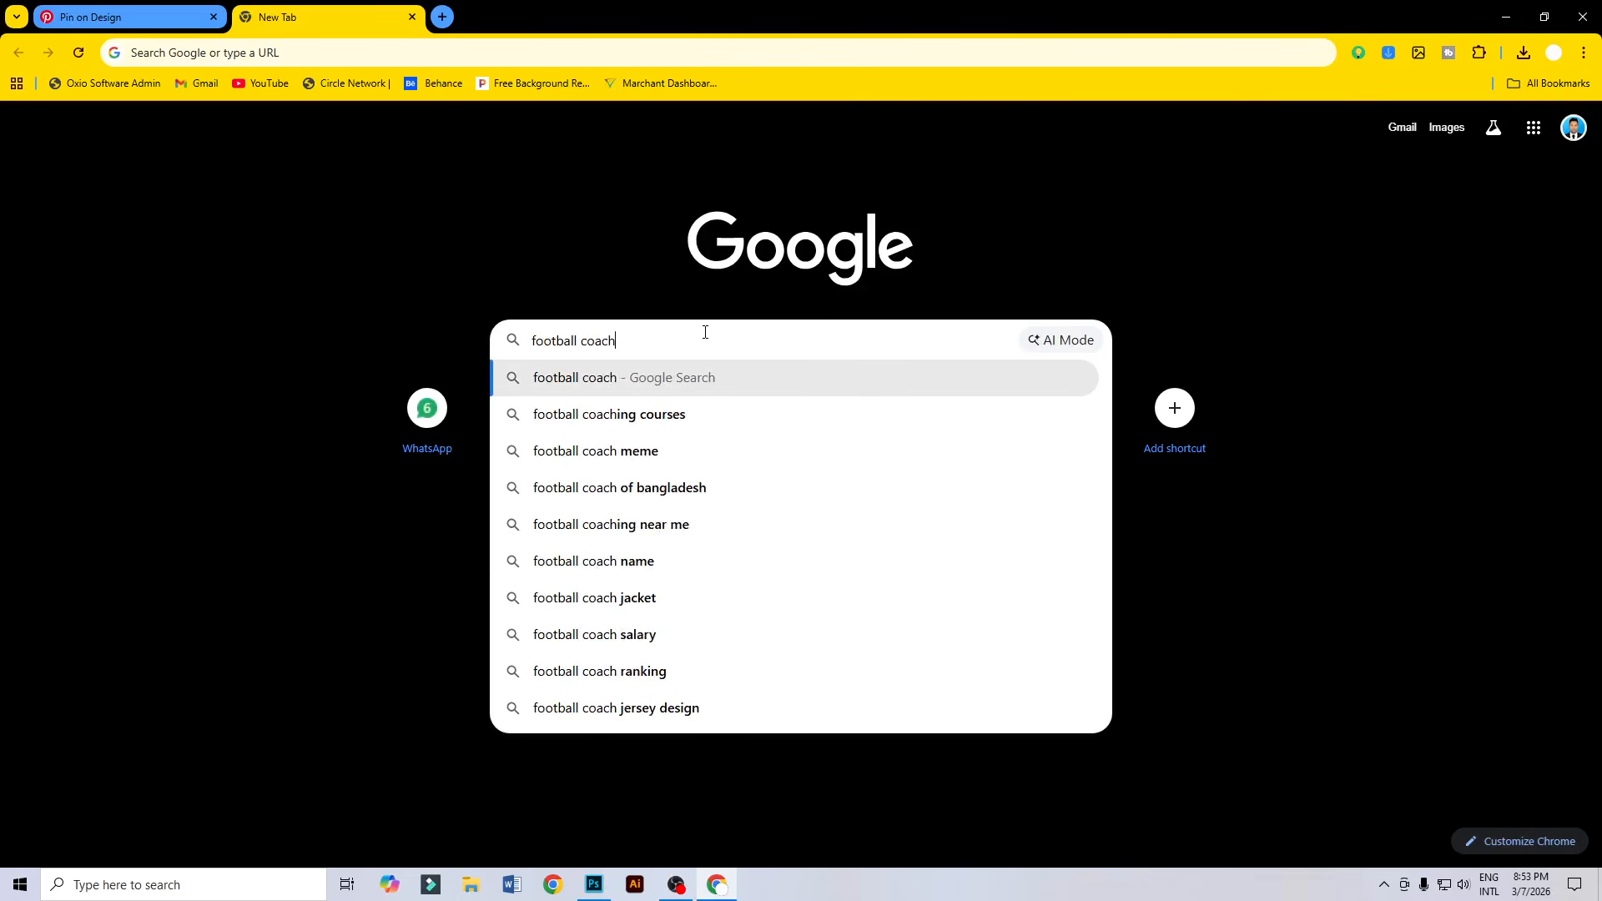
key("Return")
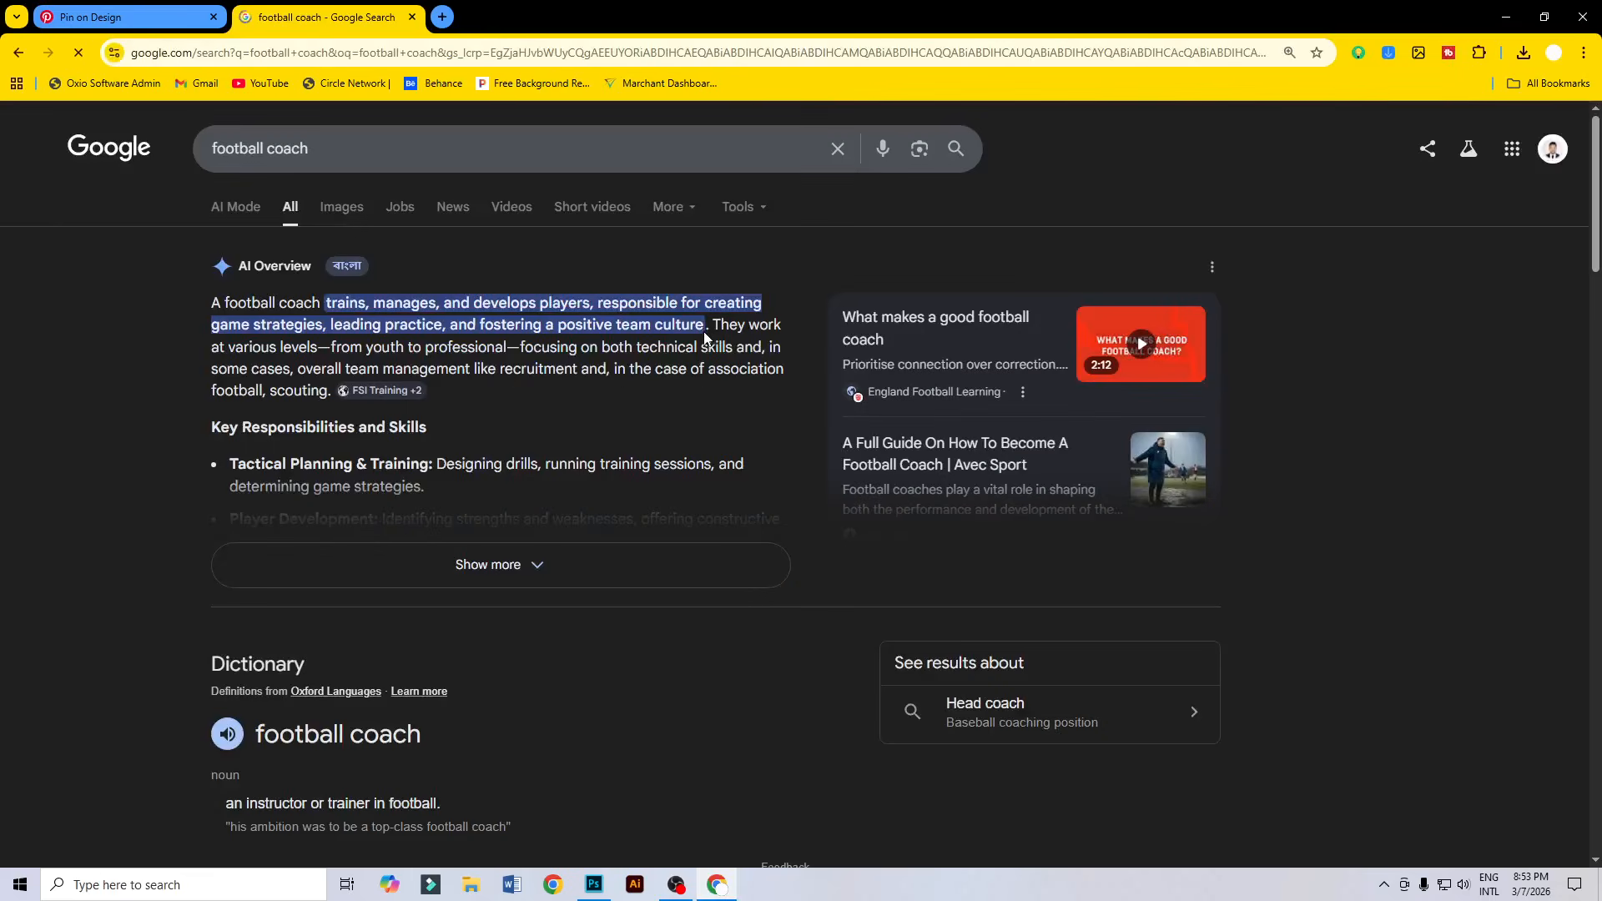
Show the image results for the football coach search and look through the photos.
left_click(338, 209)
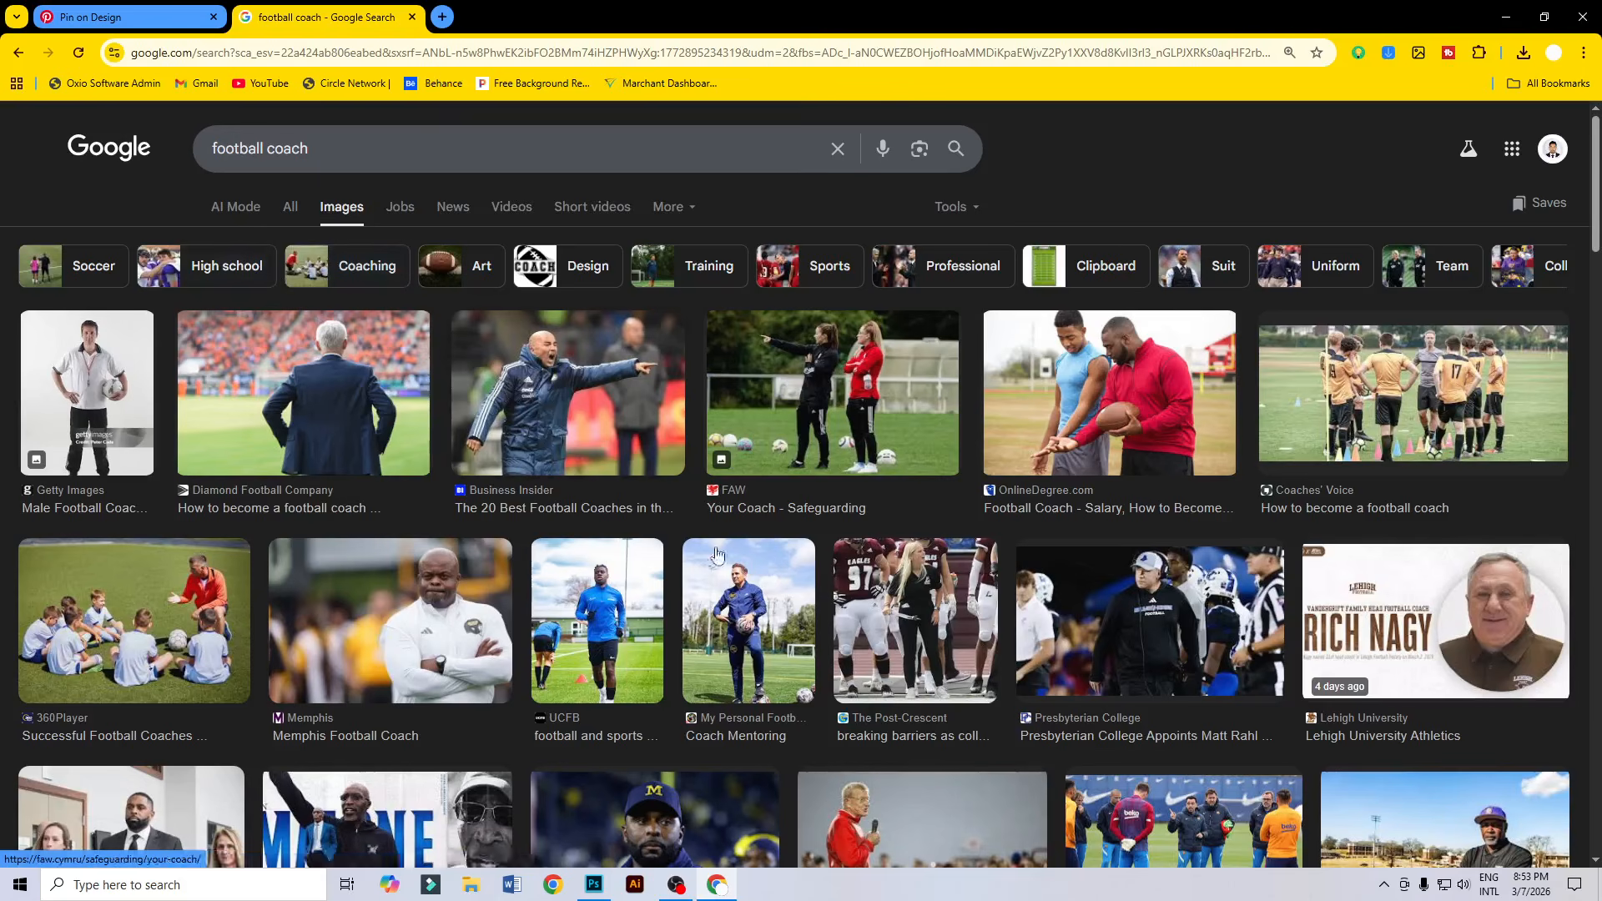
scroll(890, 493, "down", 1)
scroll(891, 493, "down", 4)
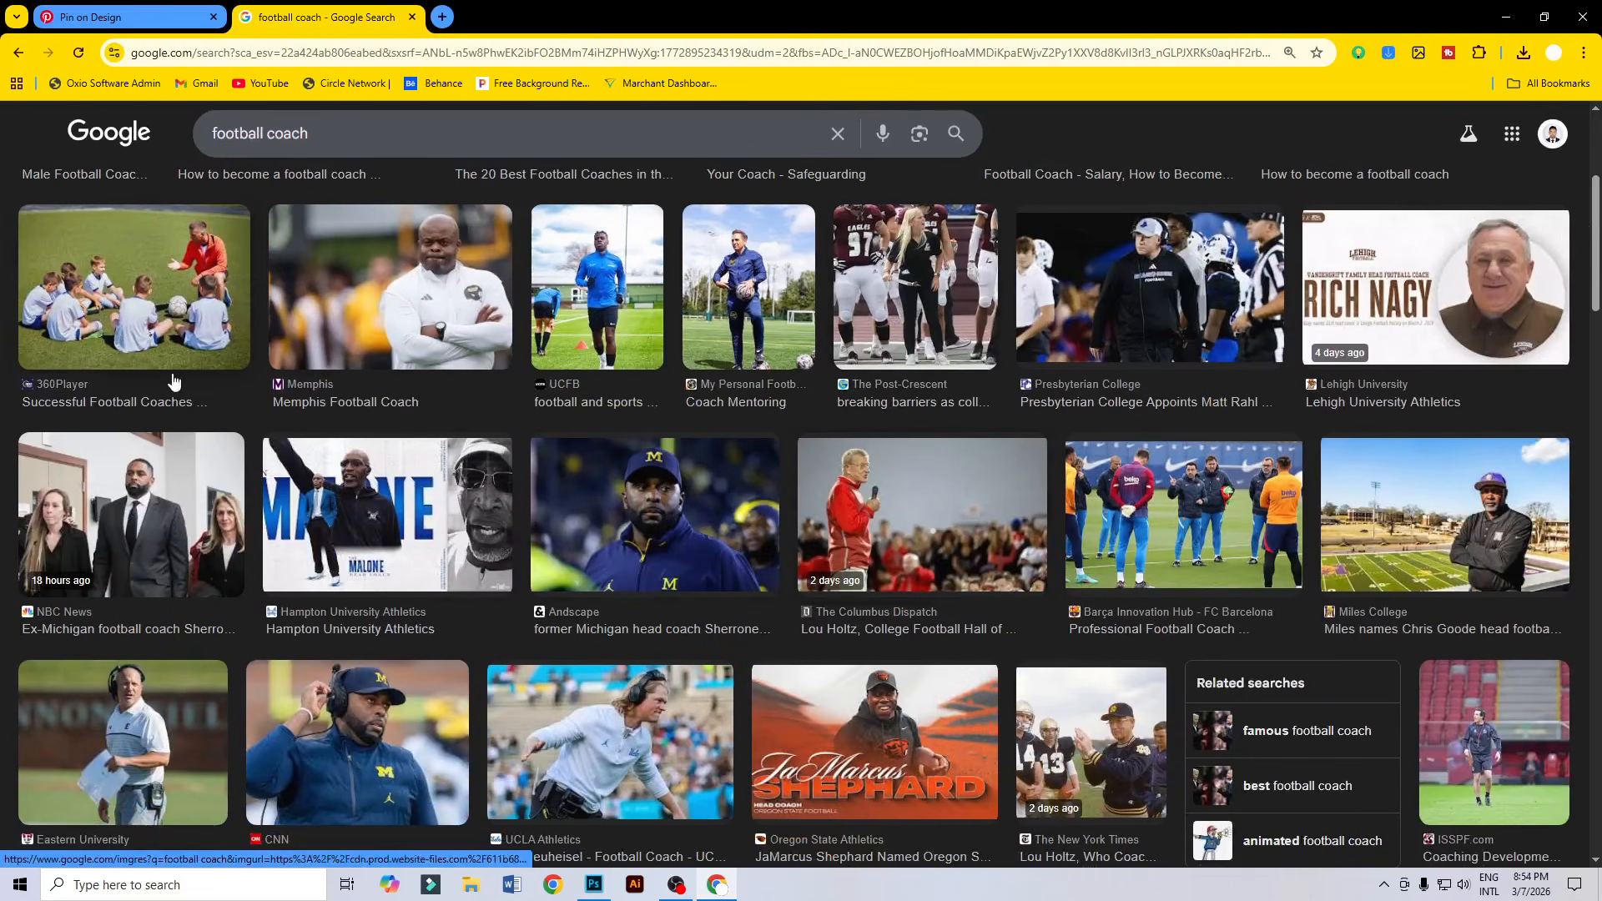
scroll(299, 213, "up", 5)
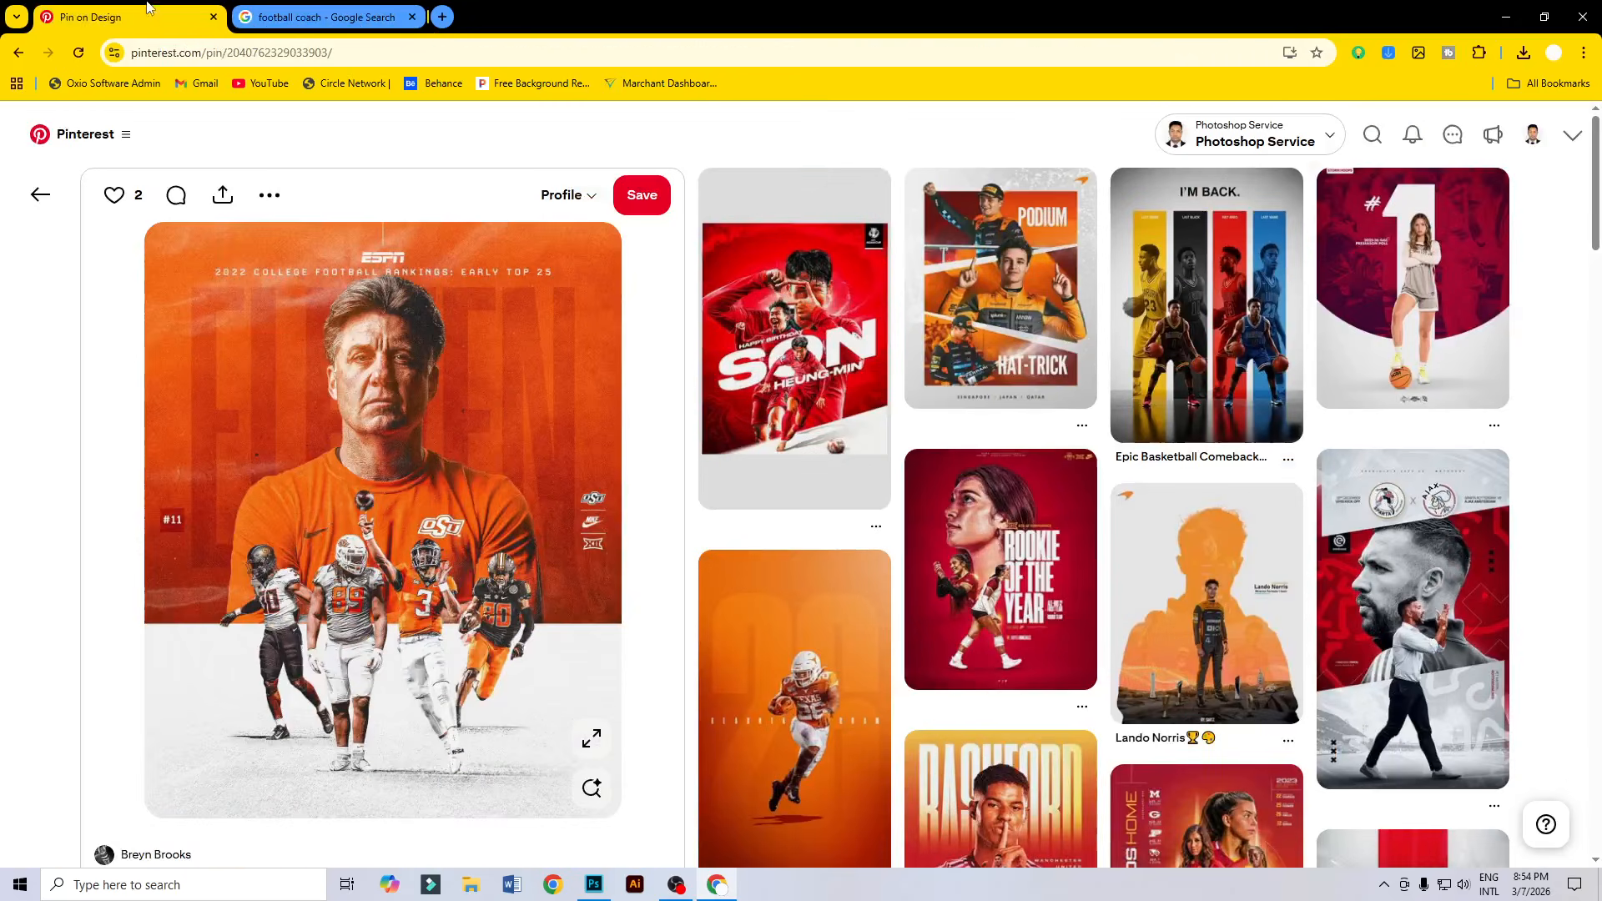
Return to Pinterest, open the Son Heung-min poster pin in a new tab and search there for "football coach".
left_click(125, 16)
right_click(826, 279)
left_click(829, 307)
key("ctrl+Tab")
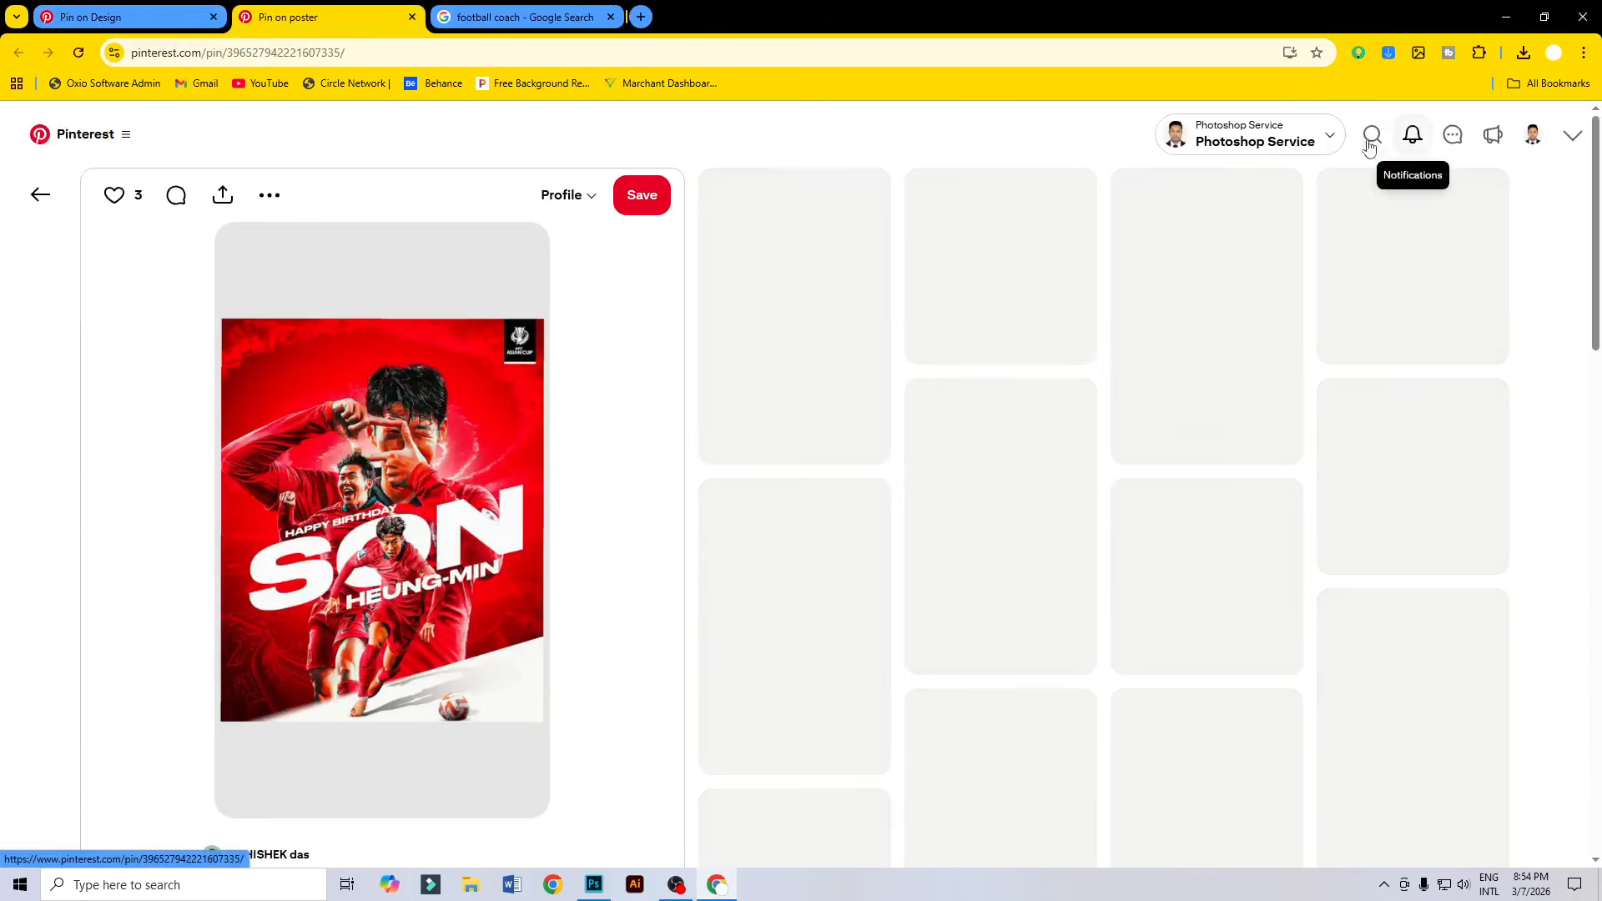
left_click(1404, 131)
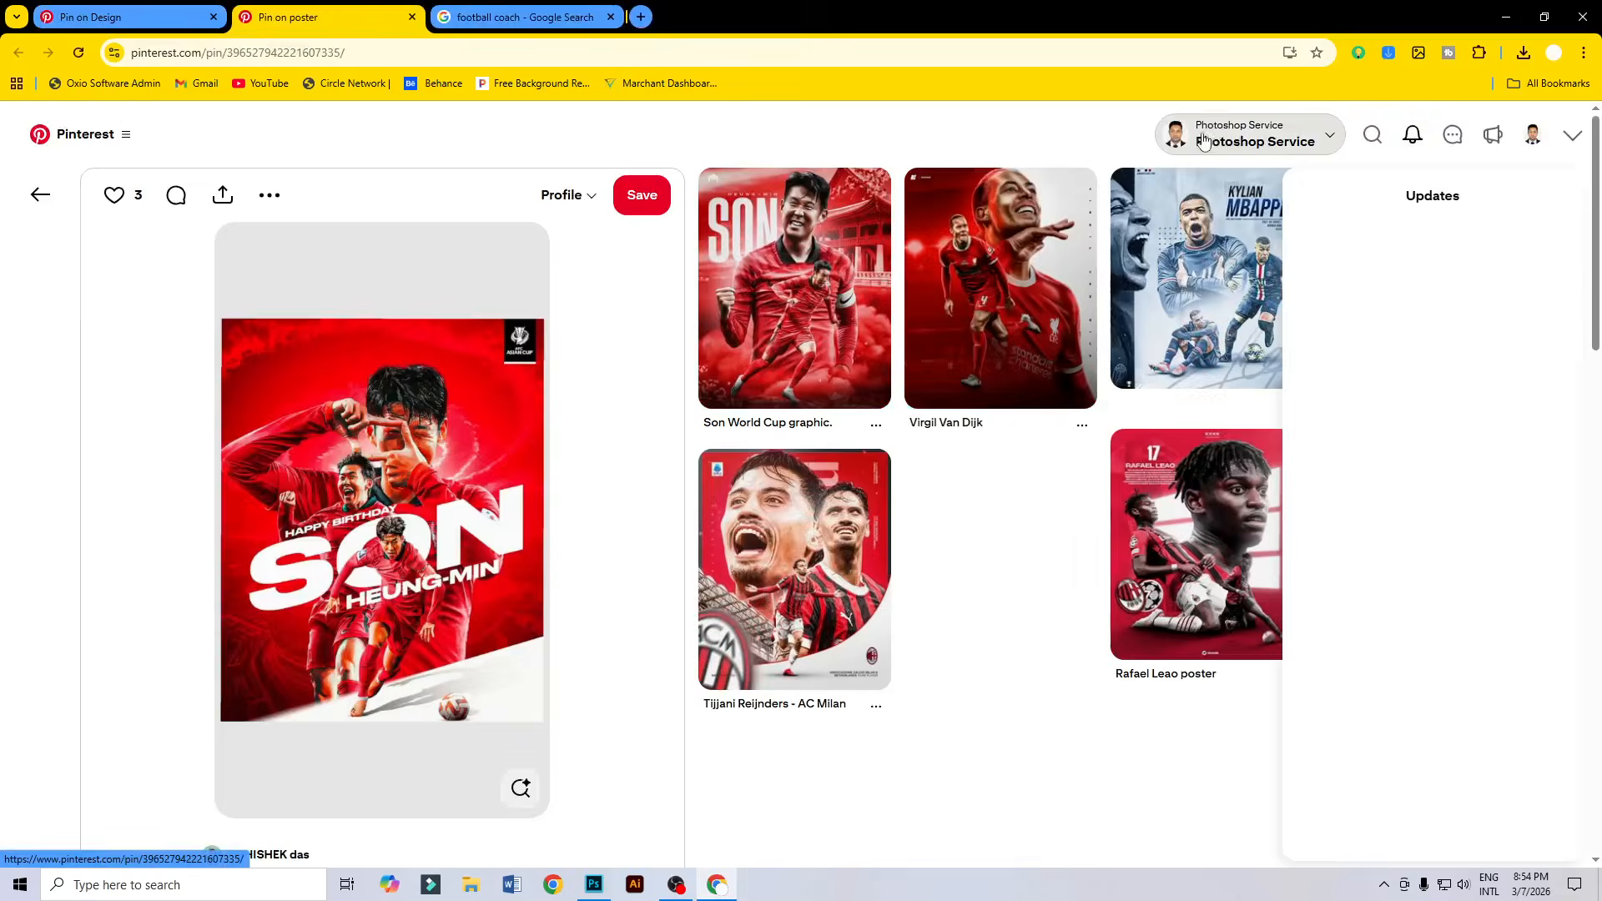
left_click(1372, 134)
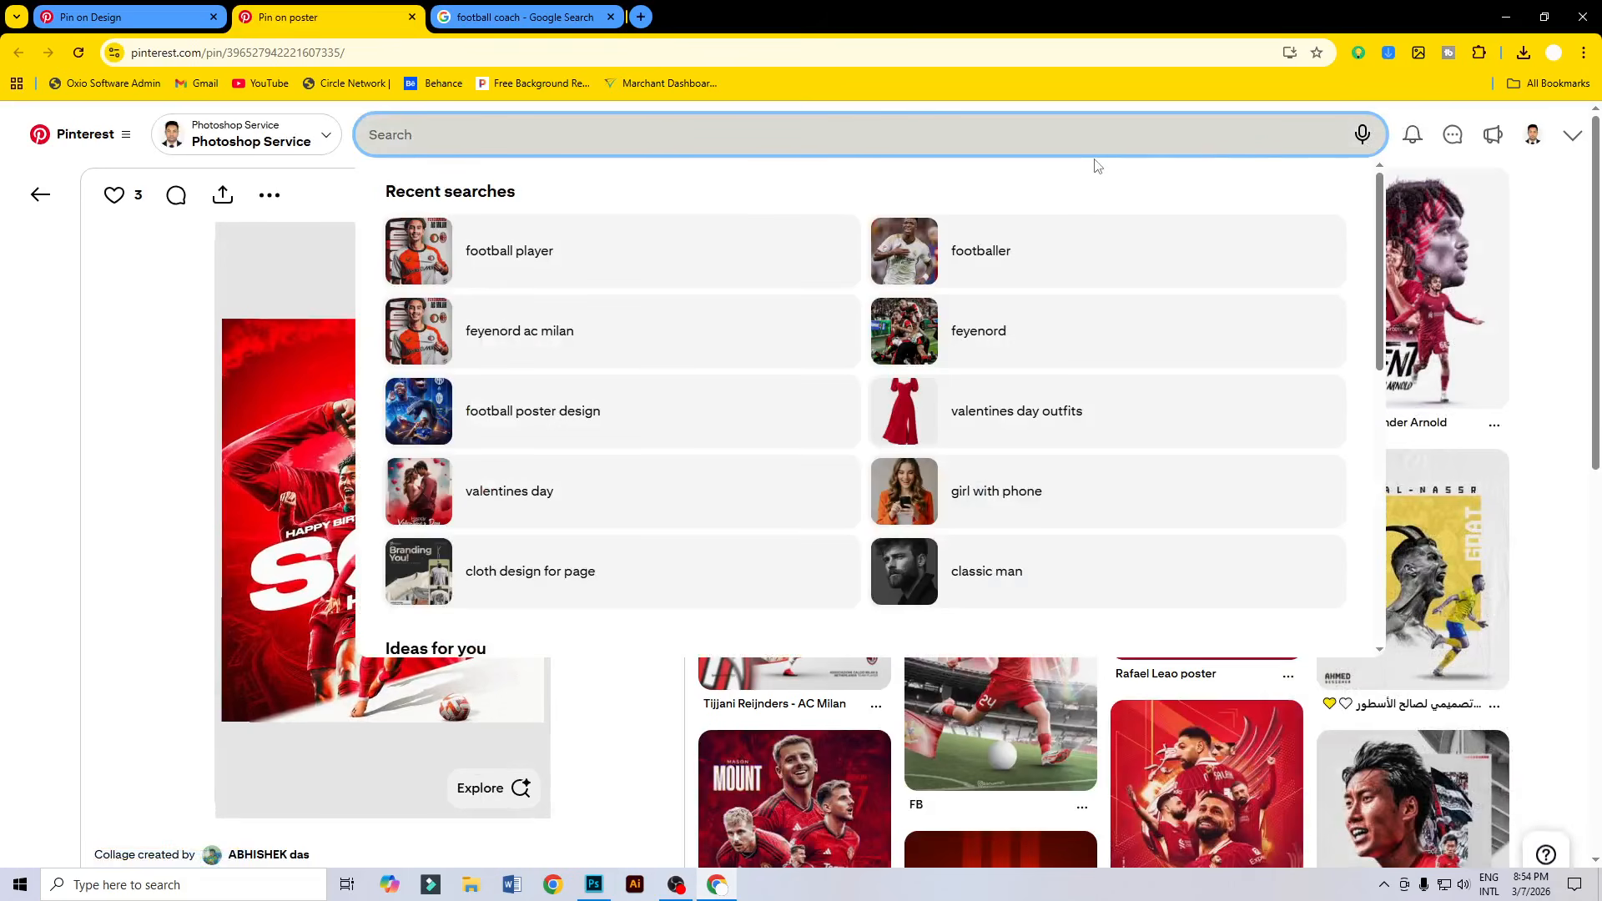
type("football coach")
key("Return")
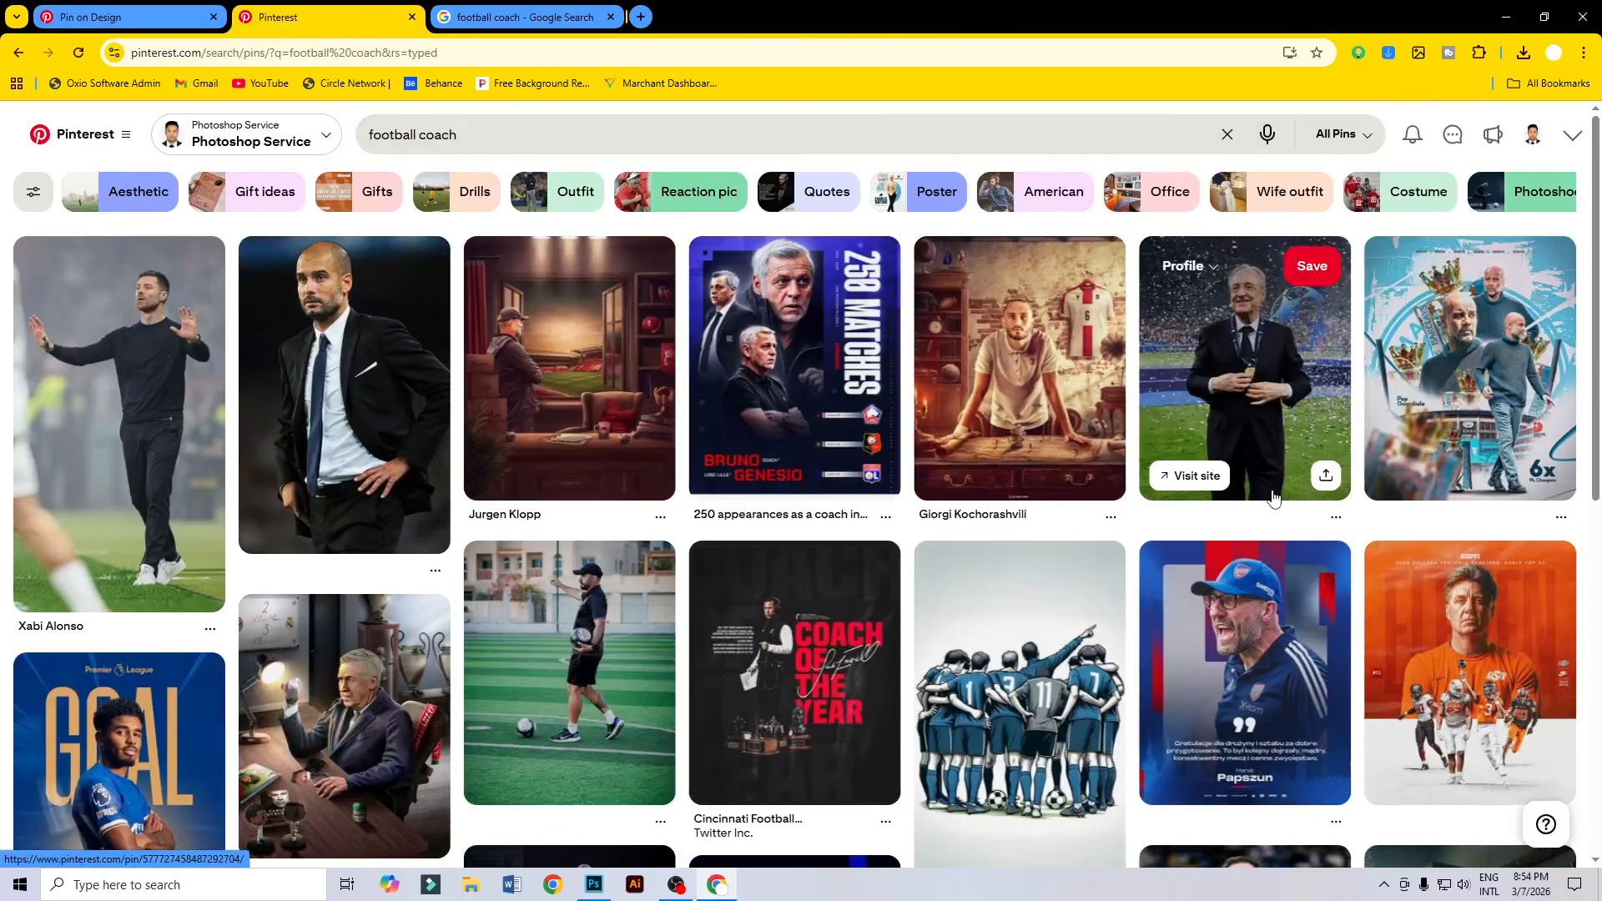
Look through the Pinterest coach results and open the "Pep Guardiola | Manchester City" pin.
scroll(1270, 499, "down", 8)
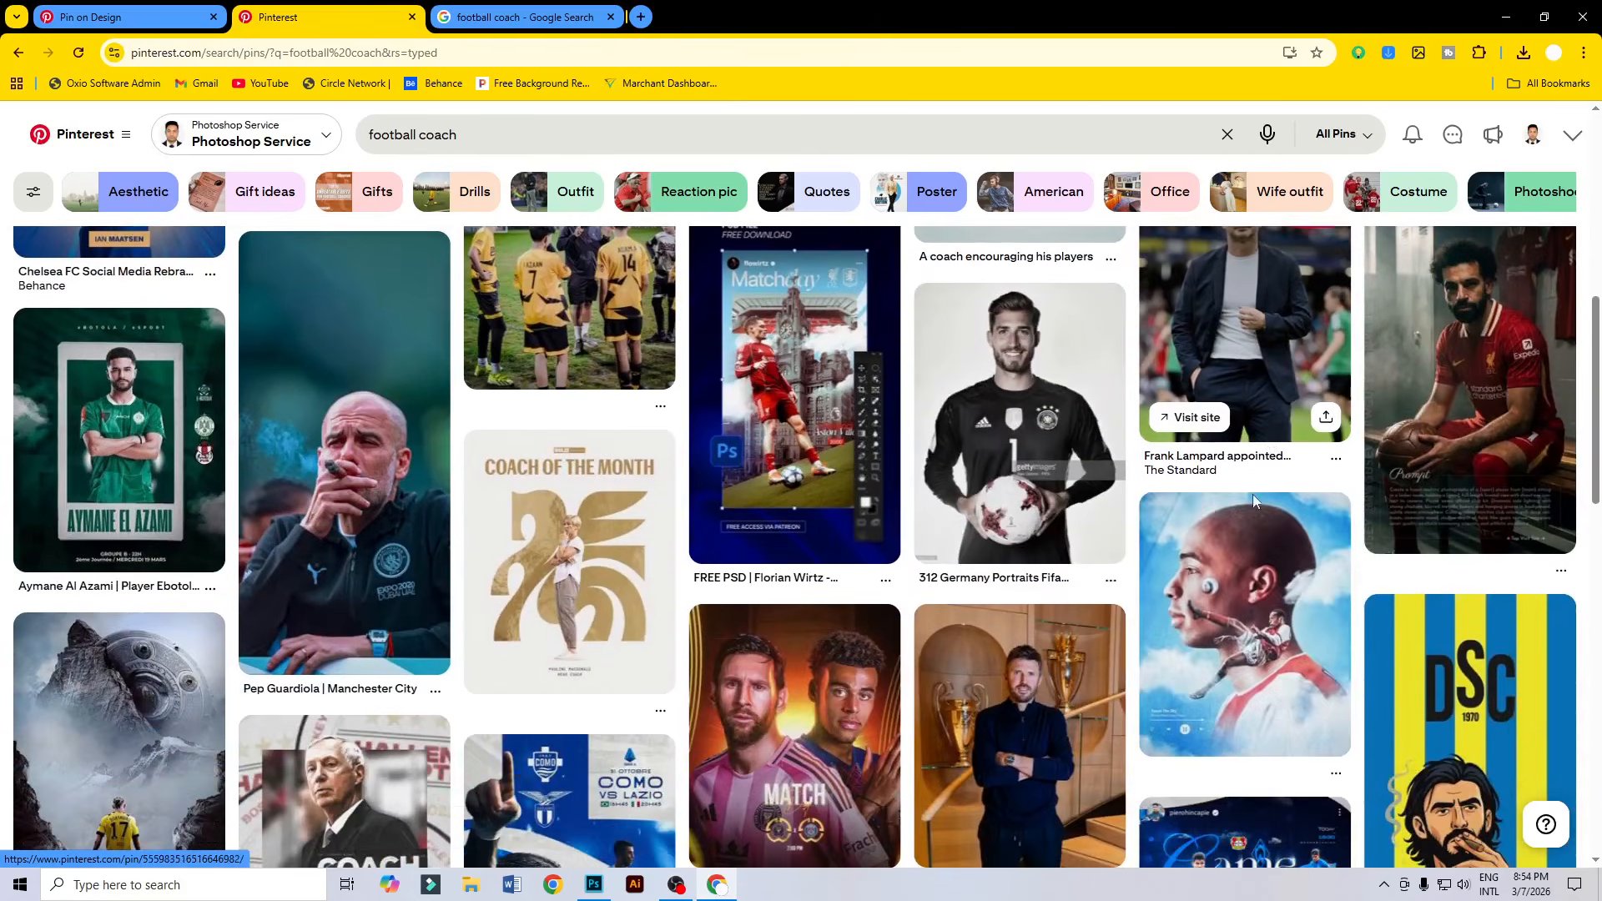
scroll(1153, 516, "down", 5)
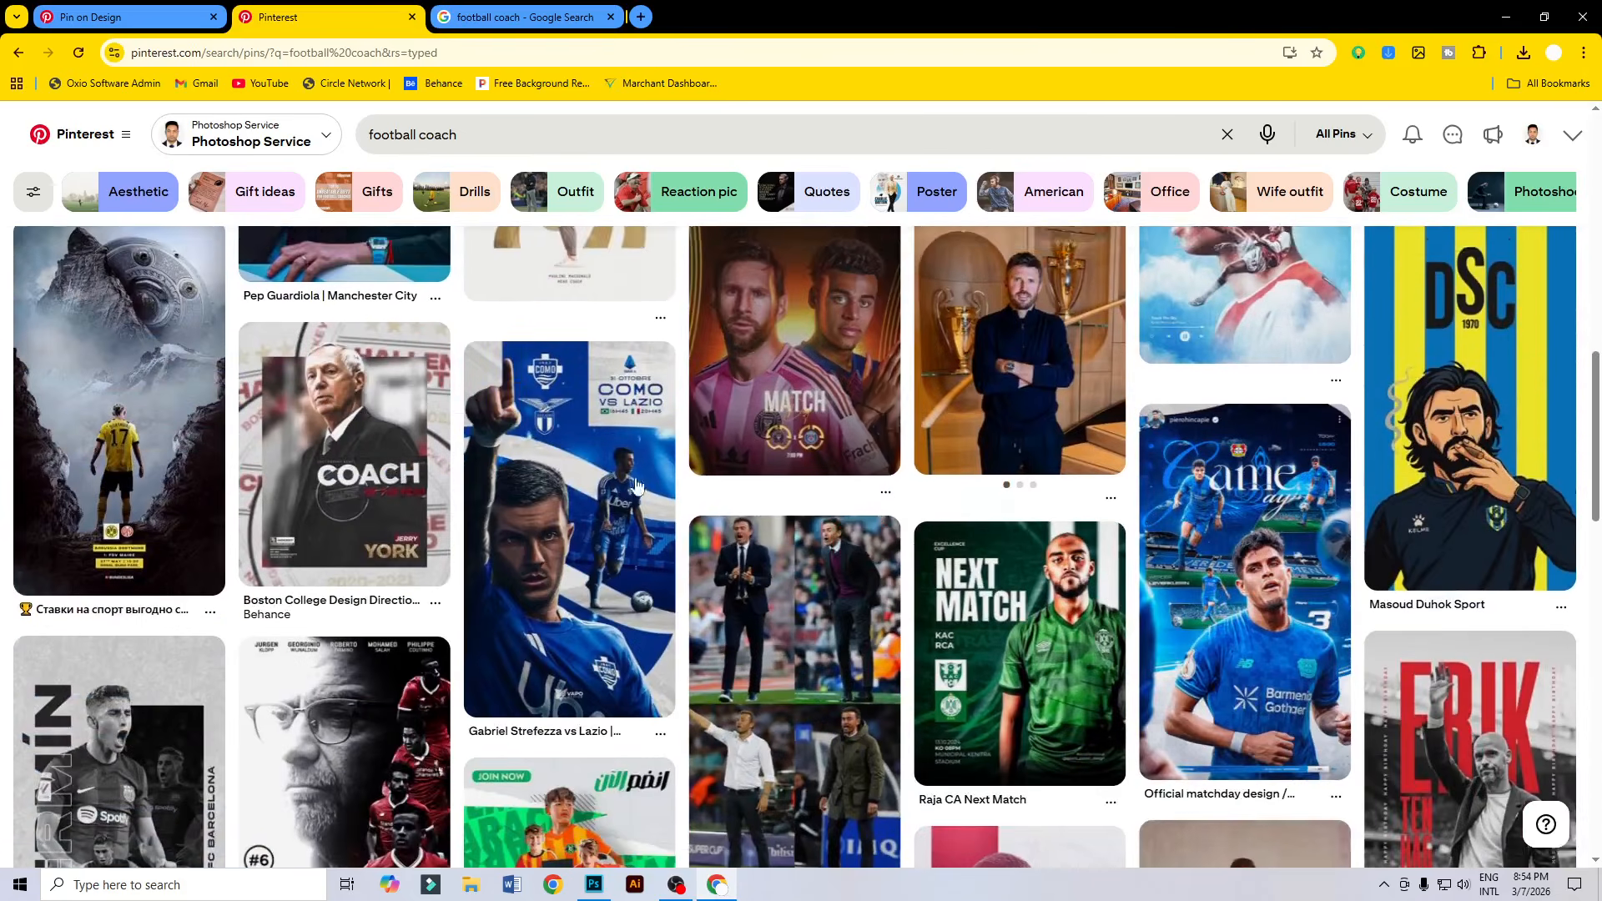
scroll(381, 509, "up", 6)
left_click(382, 509)
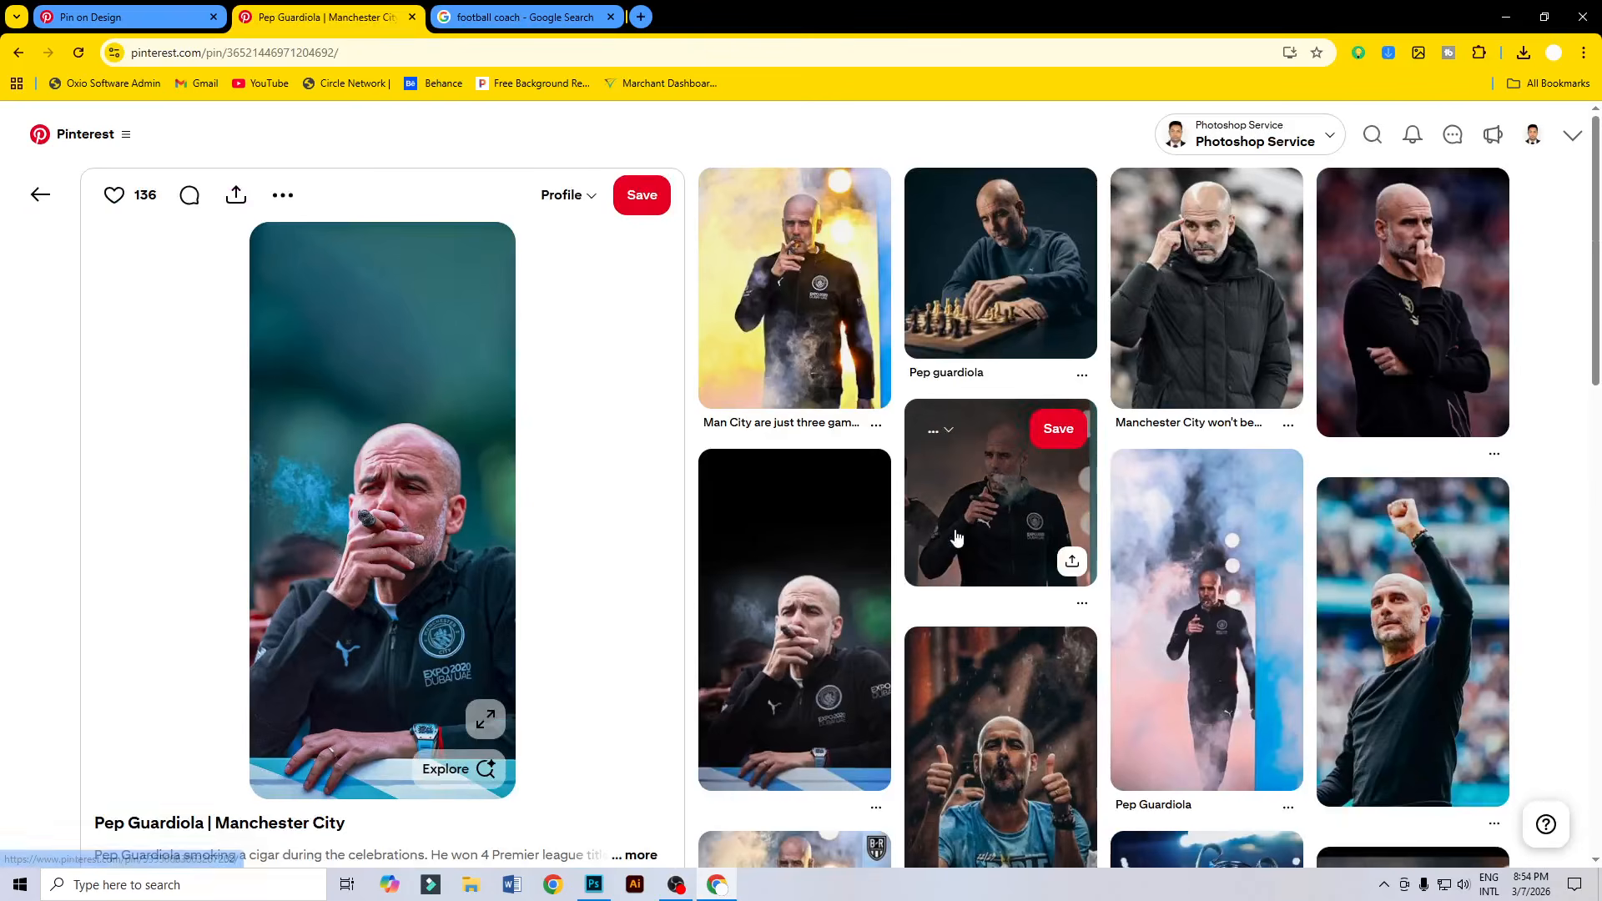
Look through the pins related to the Pep Guardiola photo for a suitable coach picture.
scroll(1436, 518, "down", 10)
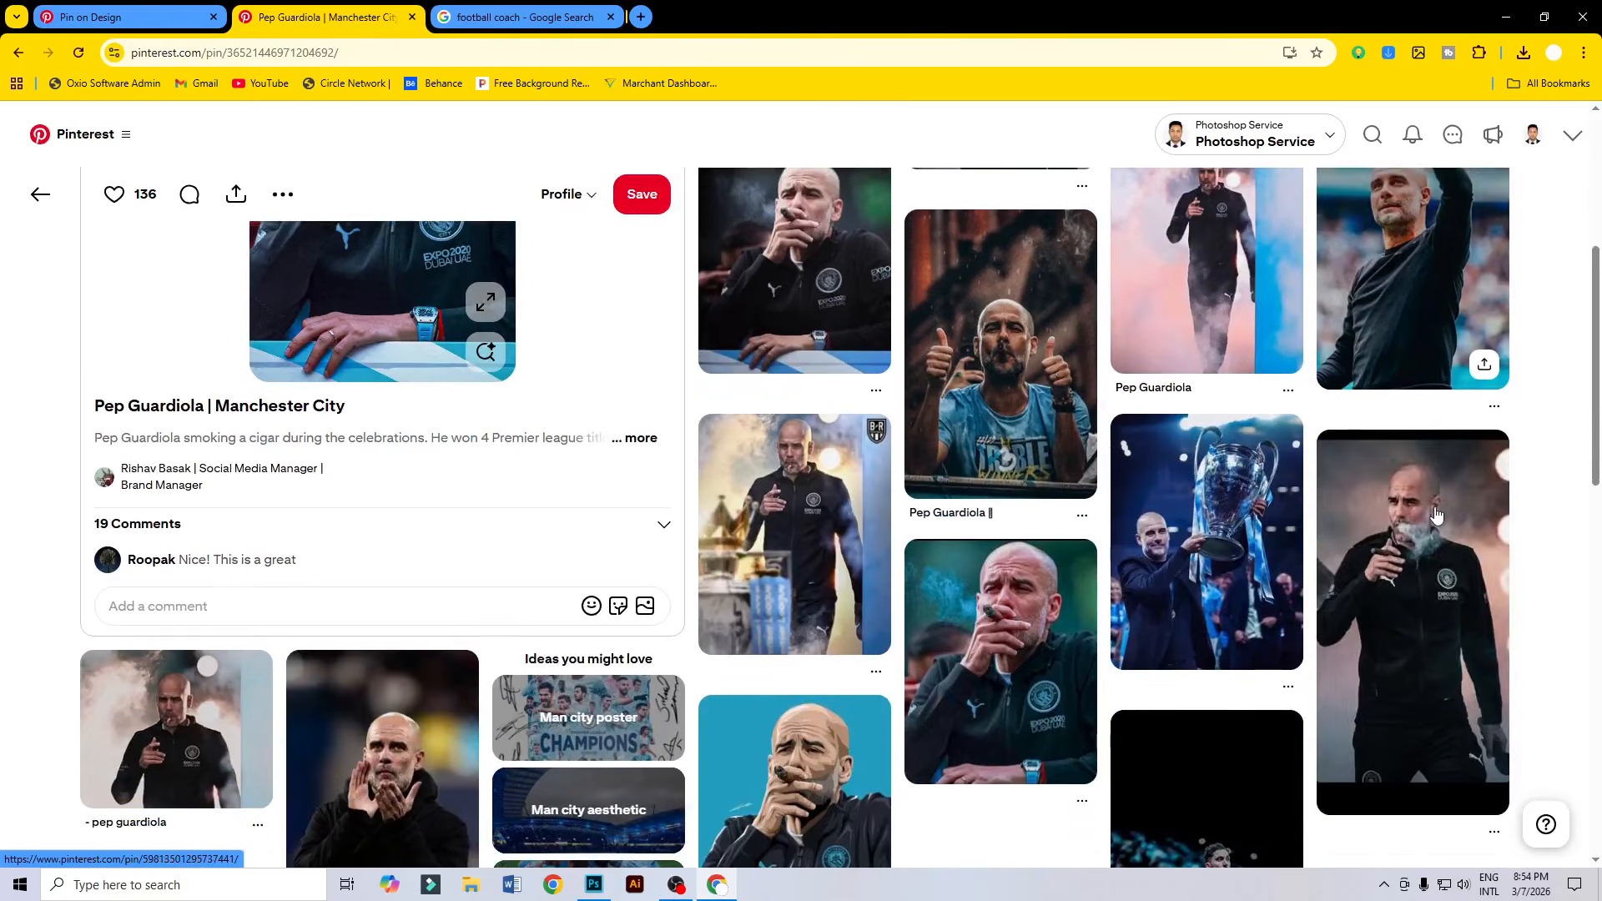
scroll(1494, 519, "down", 3)
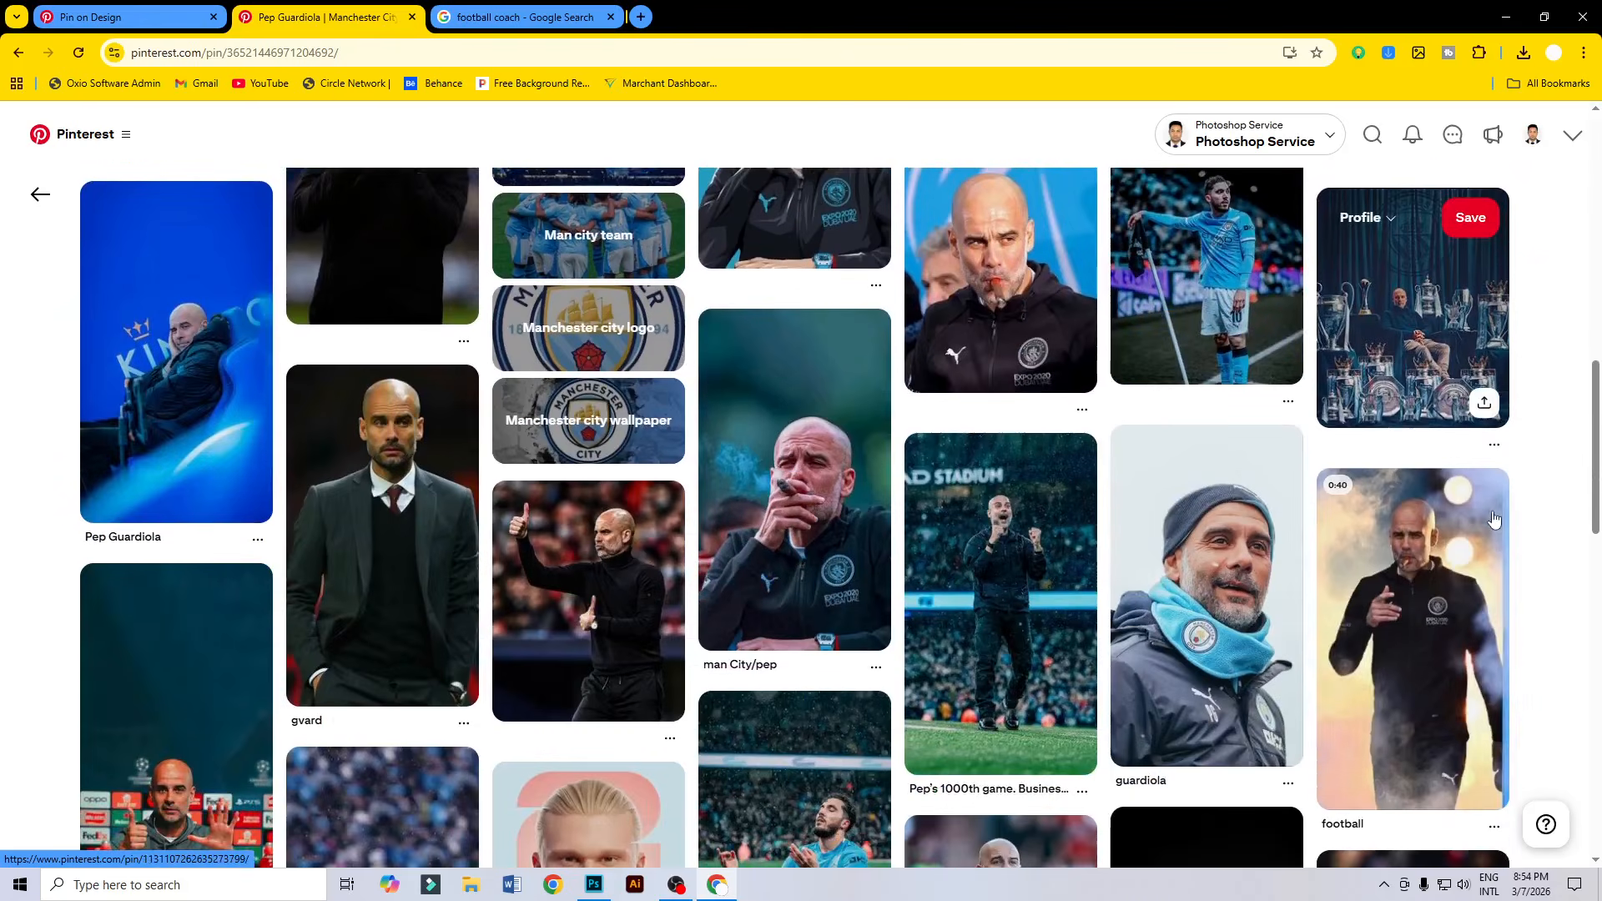
scroll(1556, 512, "down", 3)
scroll(1557, 511, "down", 4)
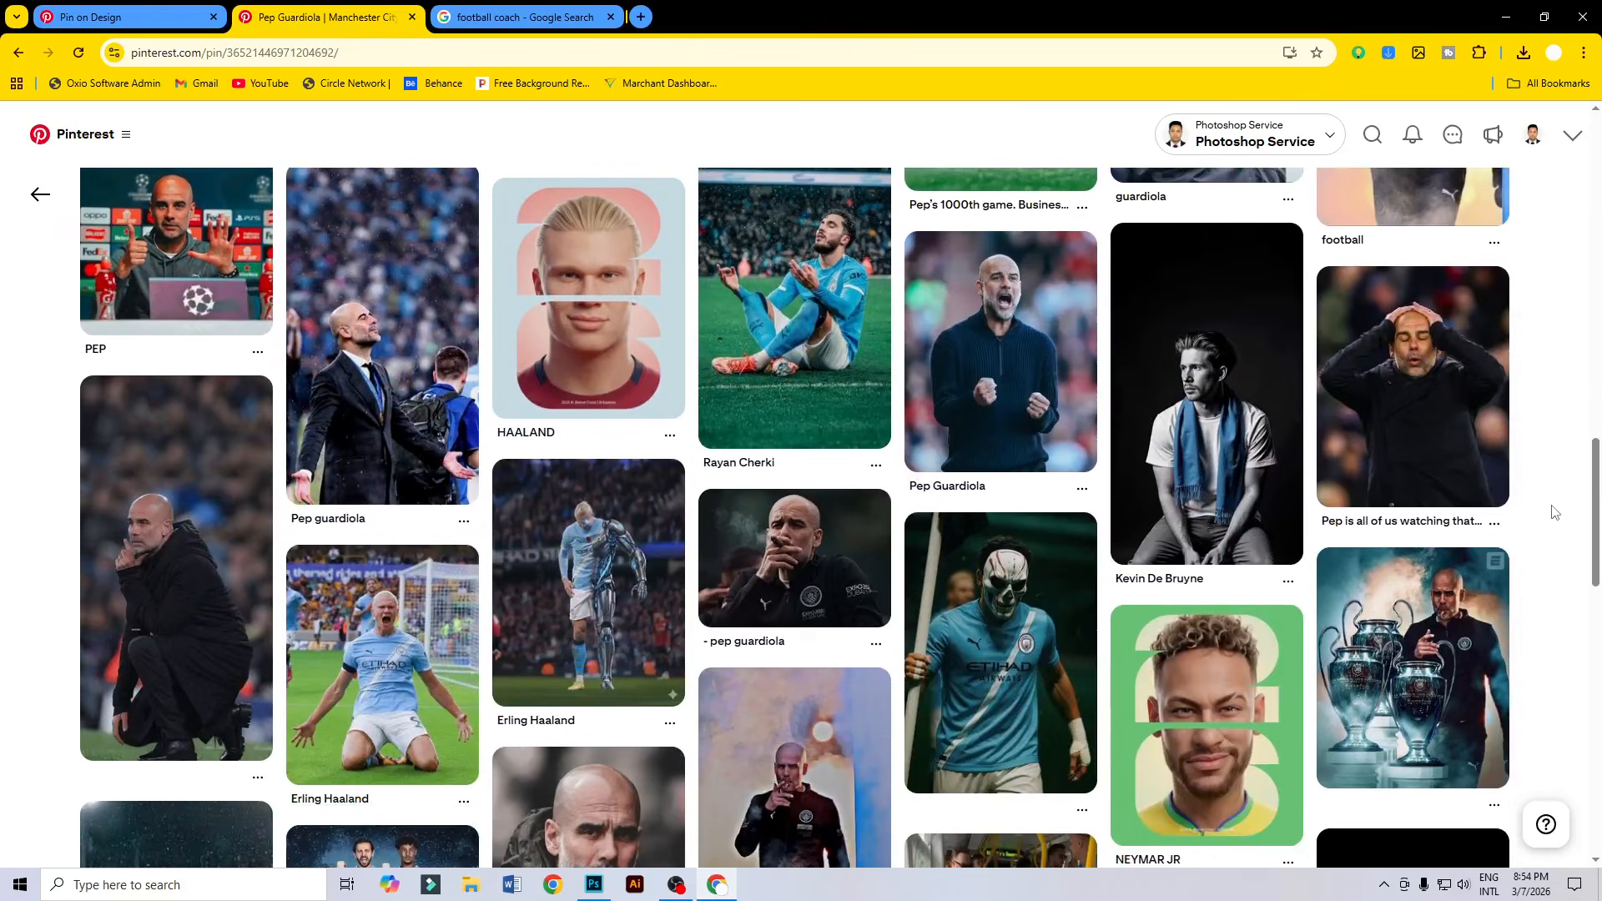
scroll(1555, 512, "down", 10)
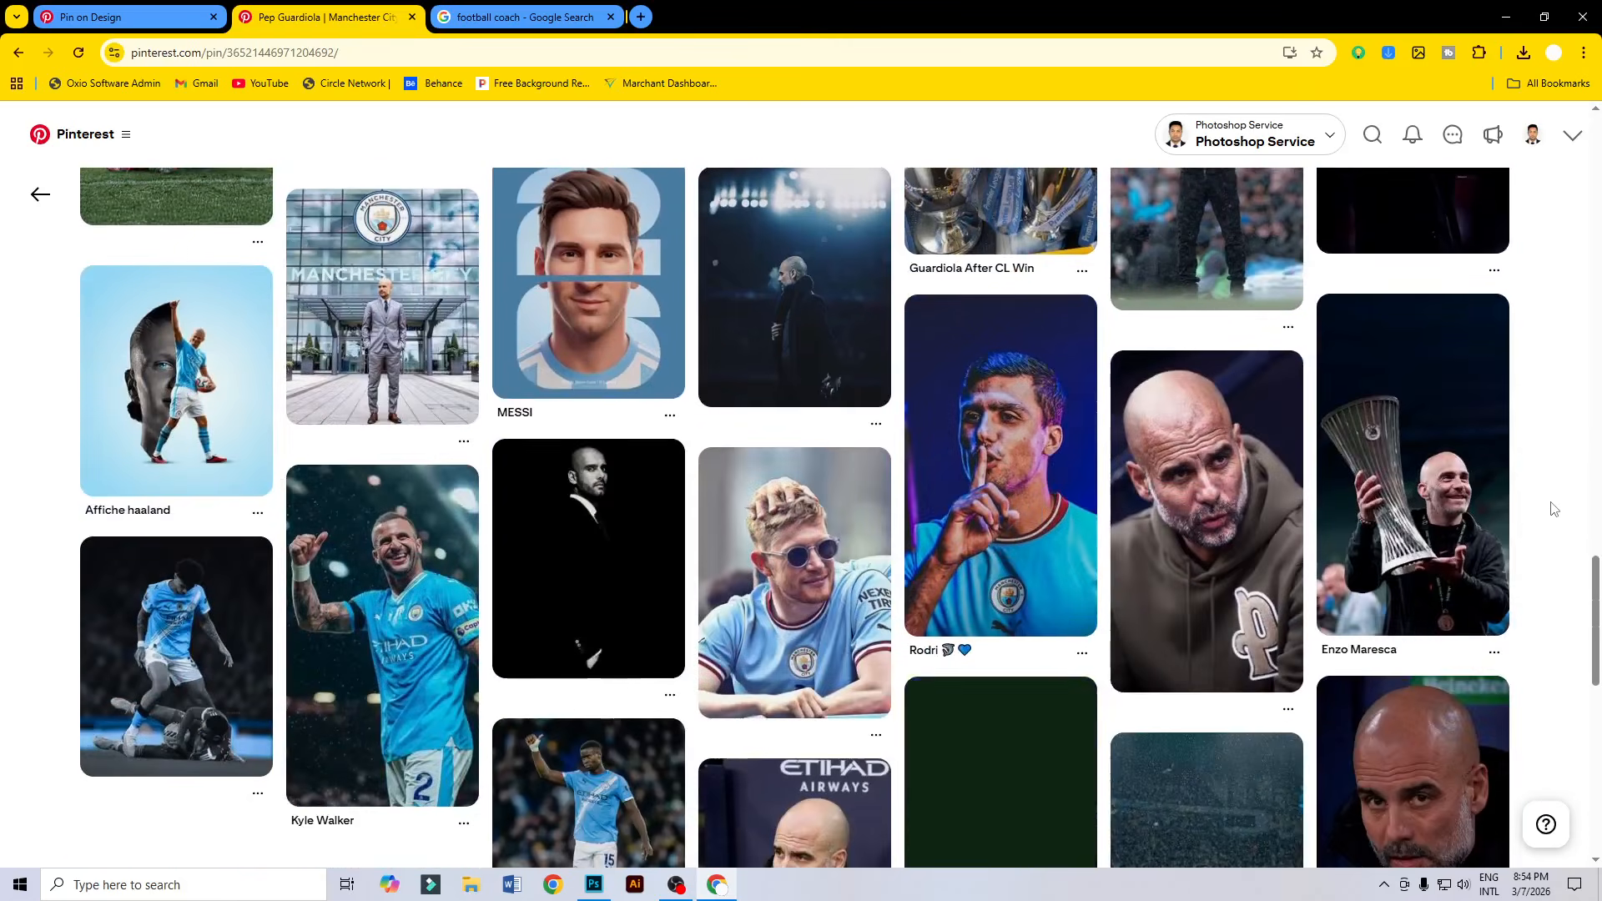
scroll(1551, 505, "down", 6)
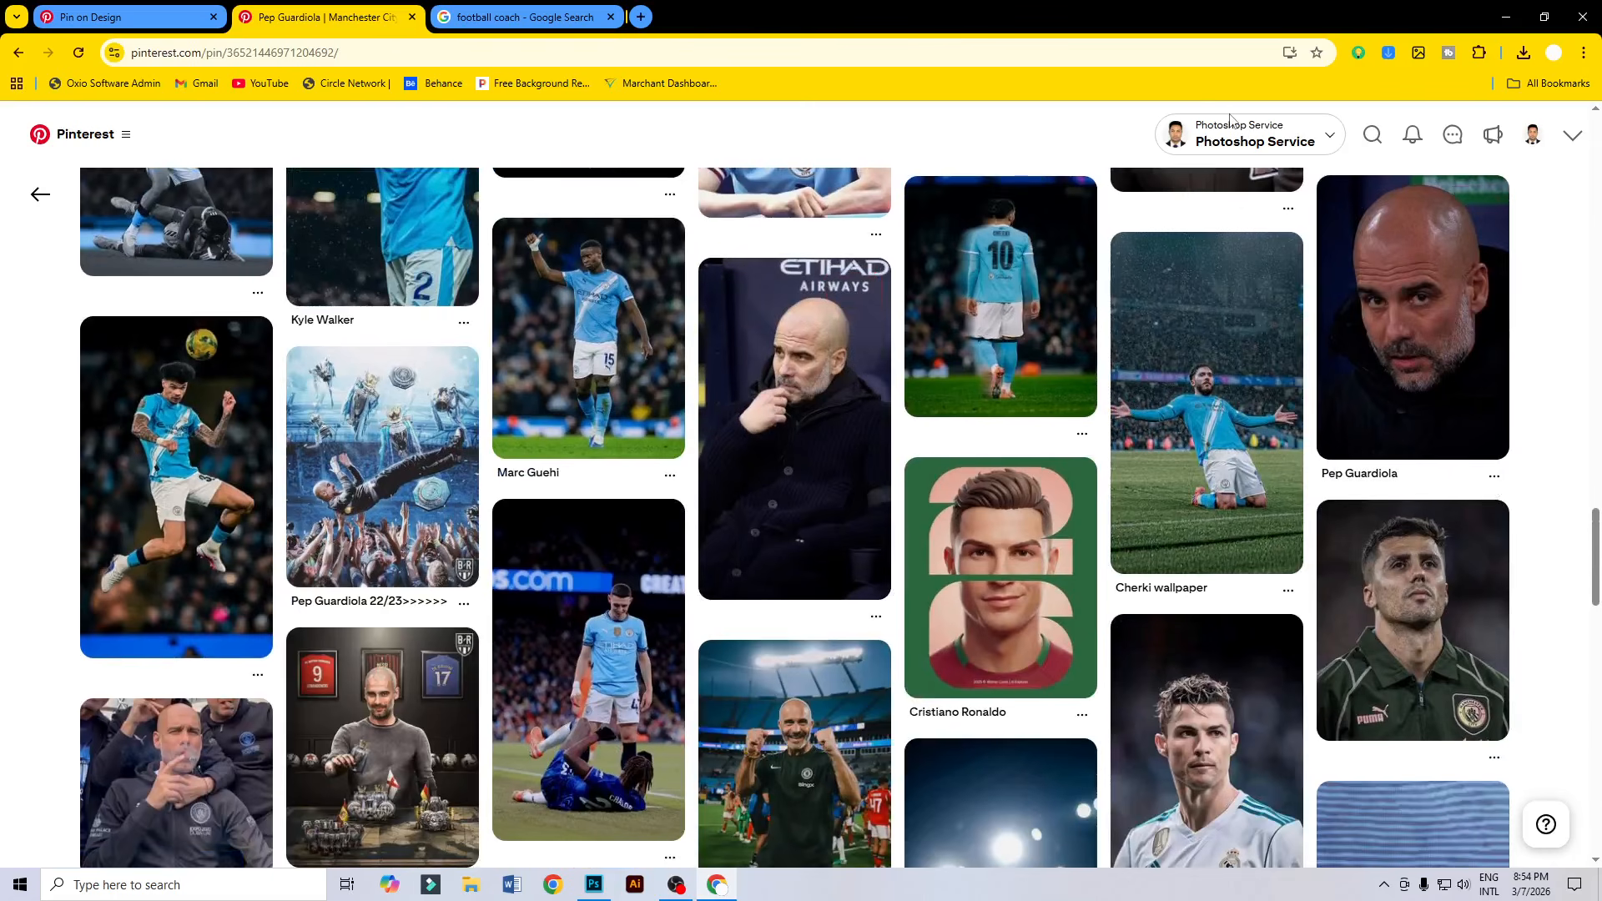
Search Pinterest for "ronaldo".
left_click(1373, 134)
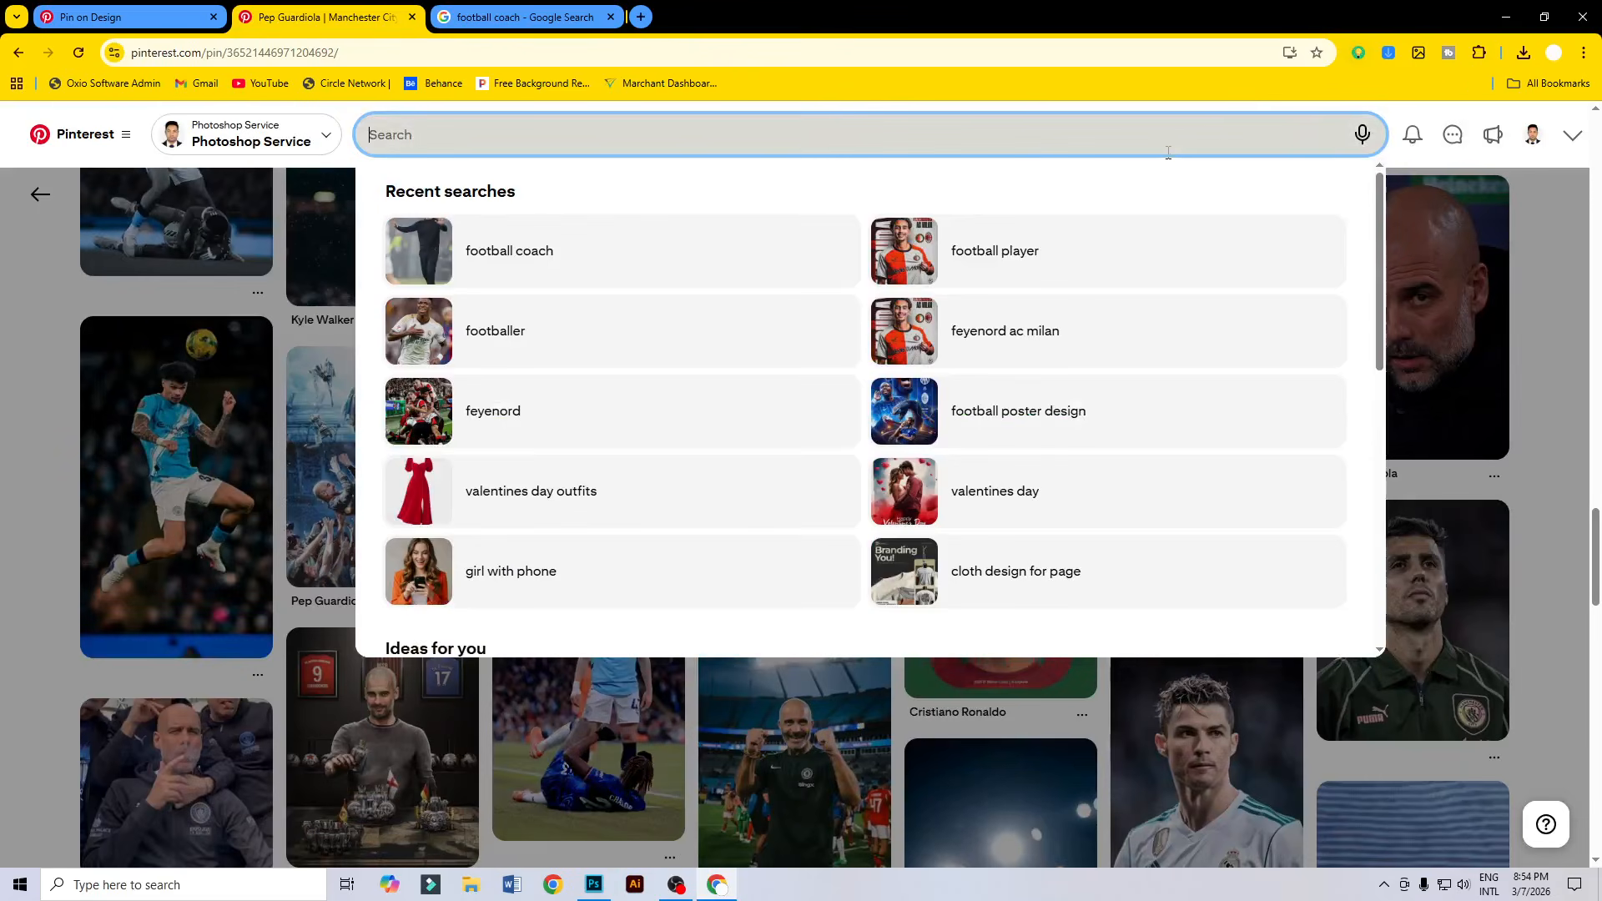
type("rona")
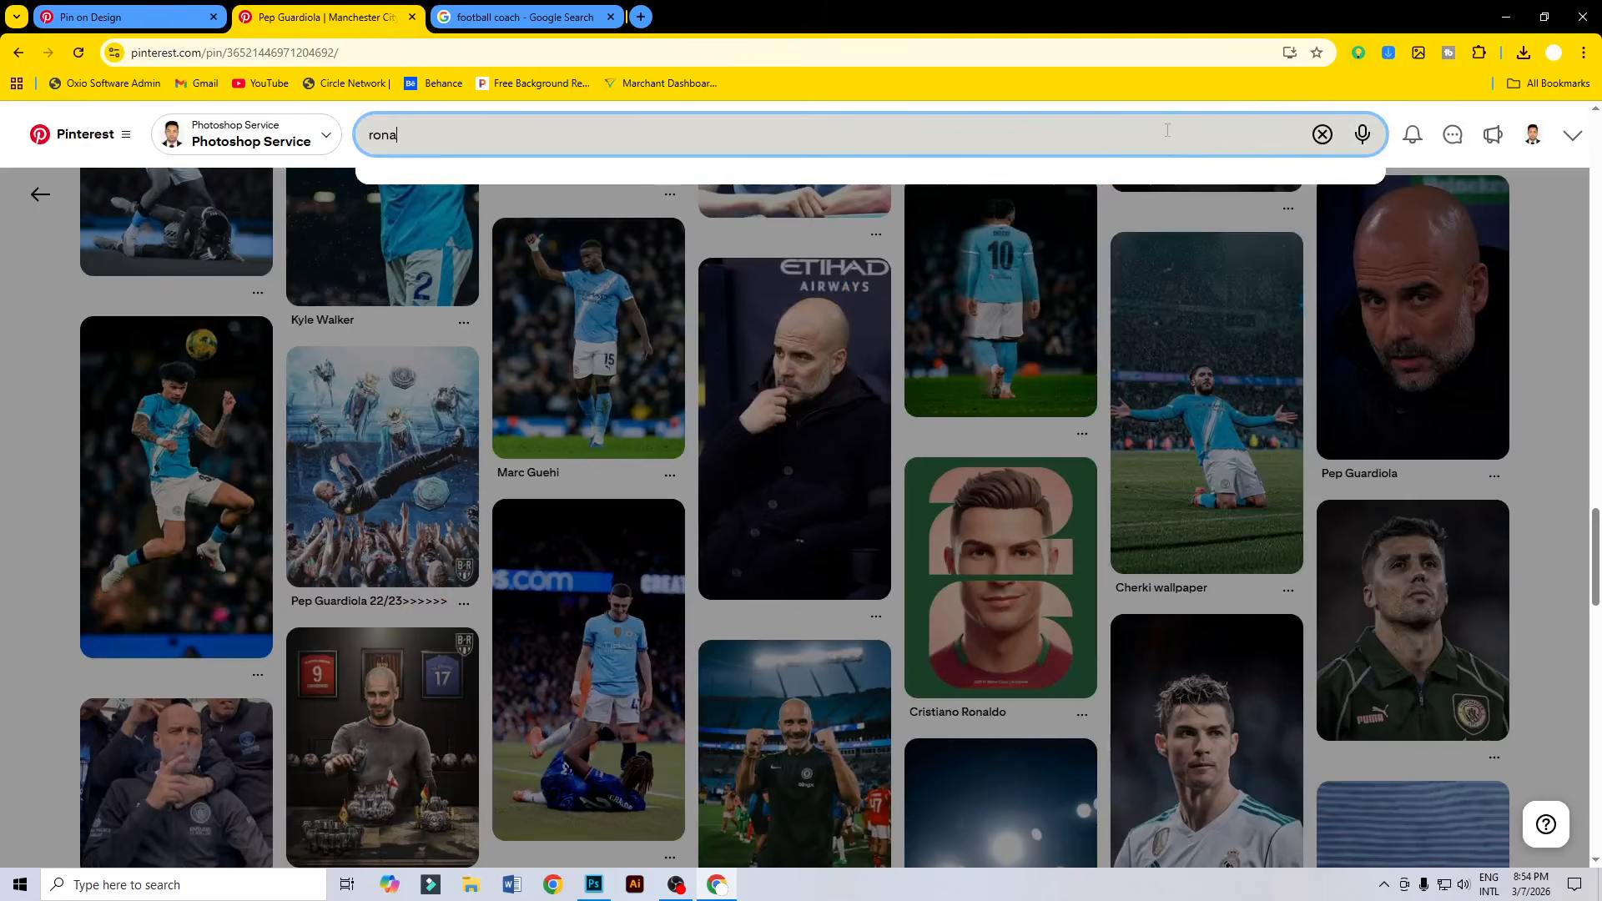
type("ldo")
key("Return")
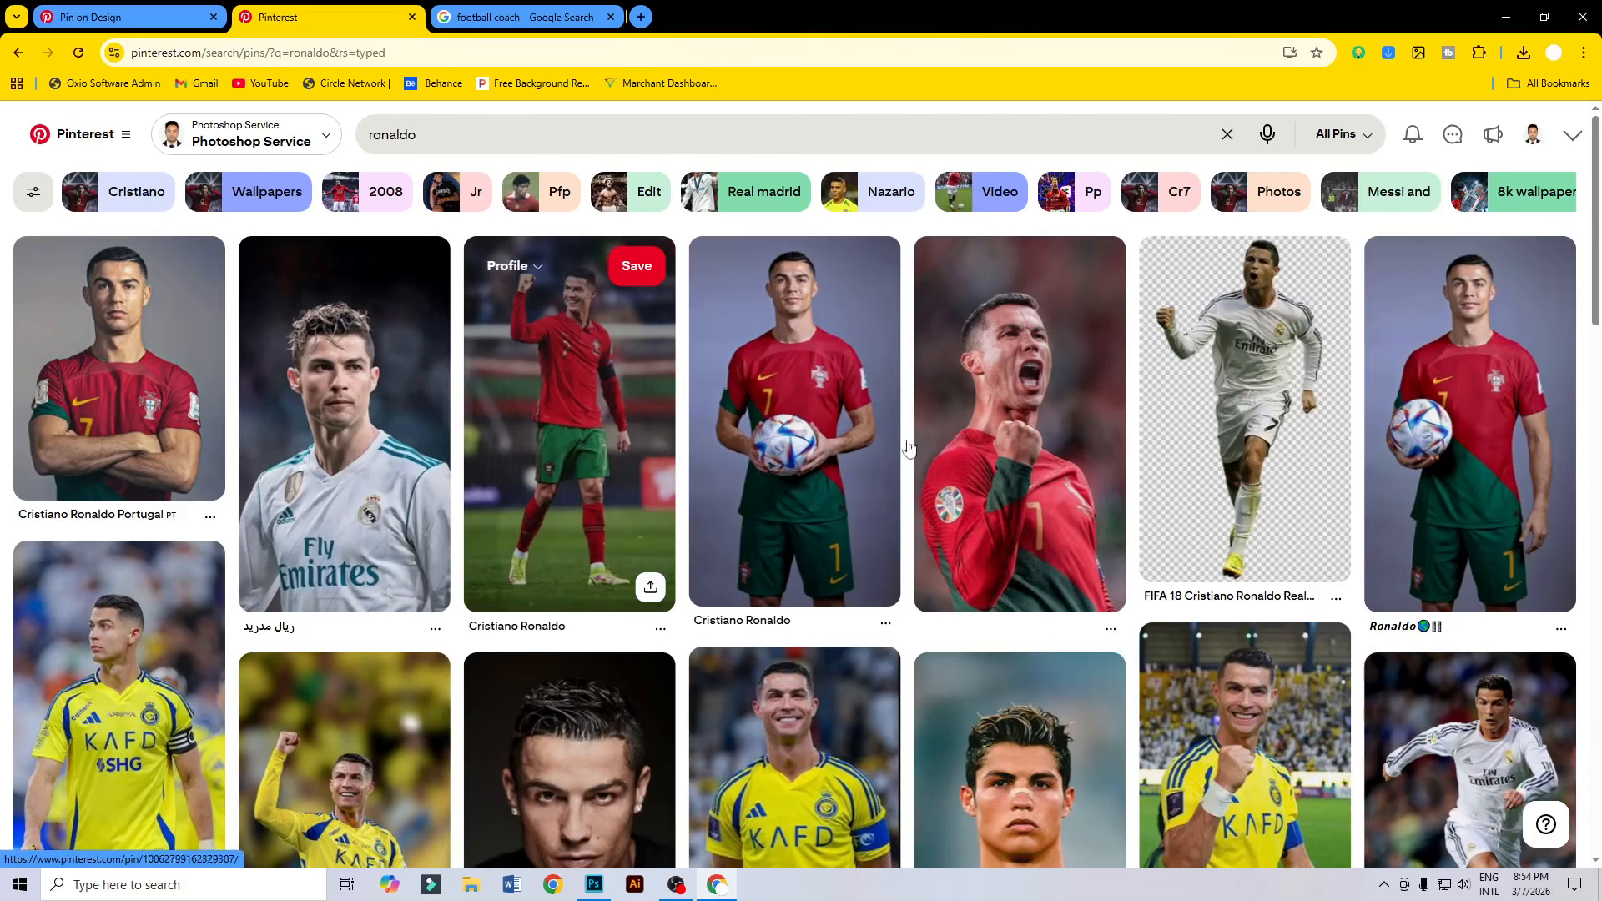
Open the Cristiano Ronaldo pin with the raised fist in the Portugal kit and look through its related photos.
left_click(573, 401)
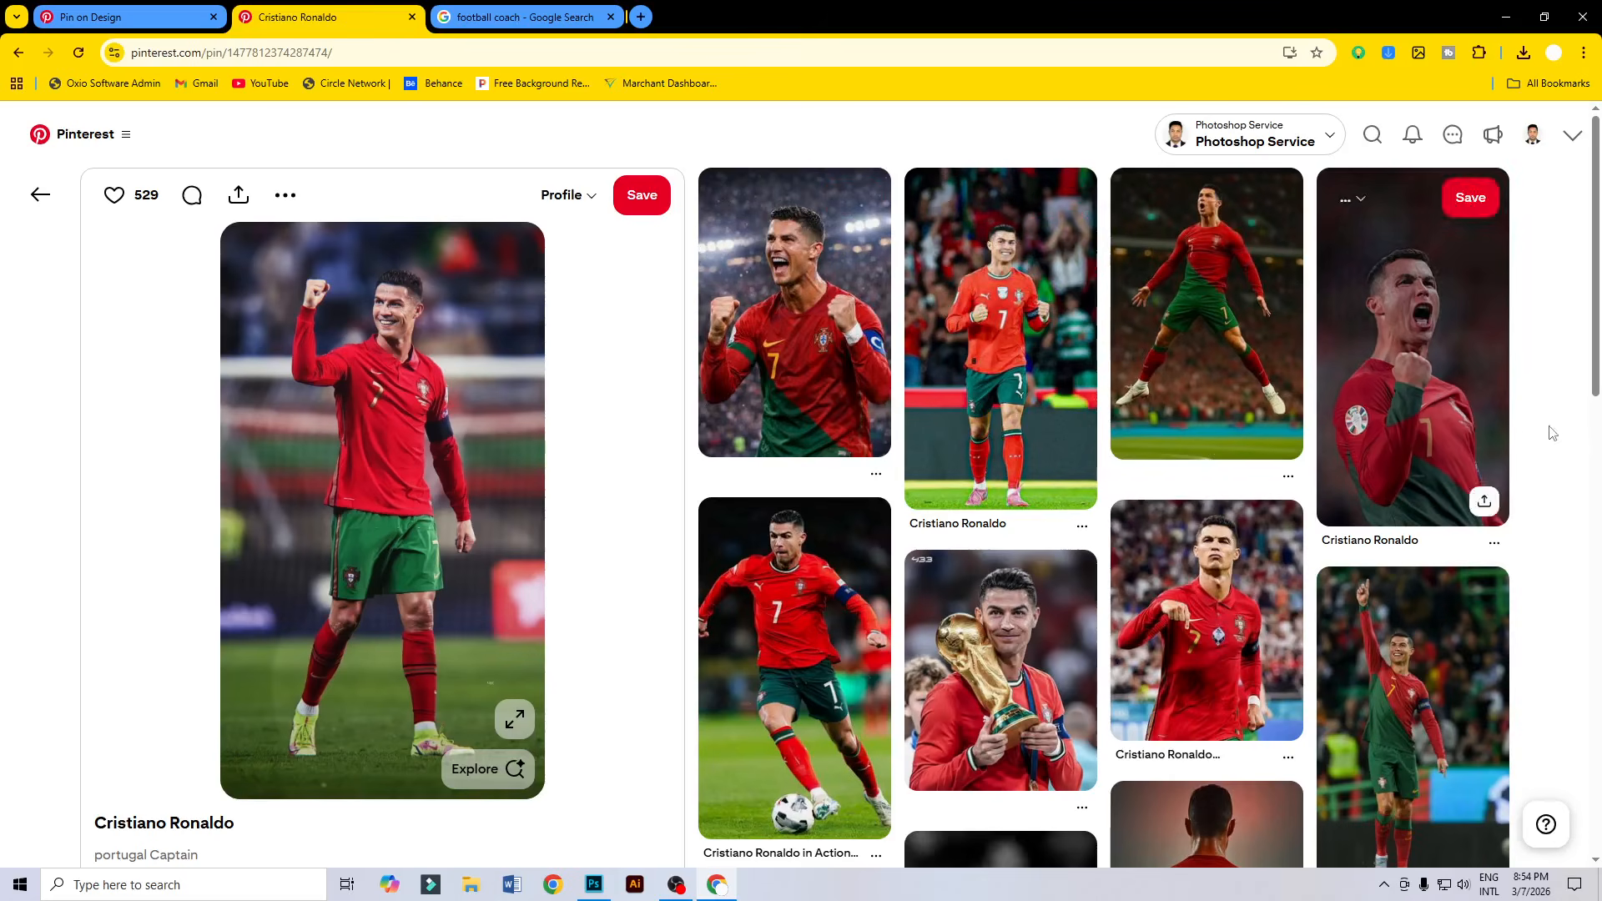
scroll(1552, 432, "down", 9)
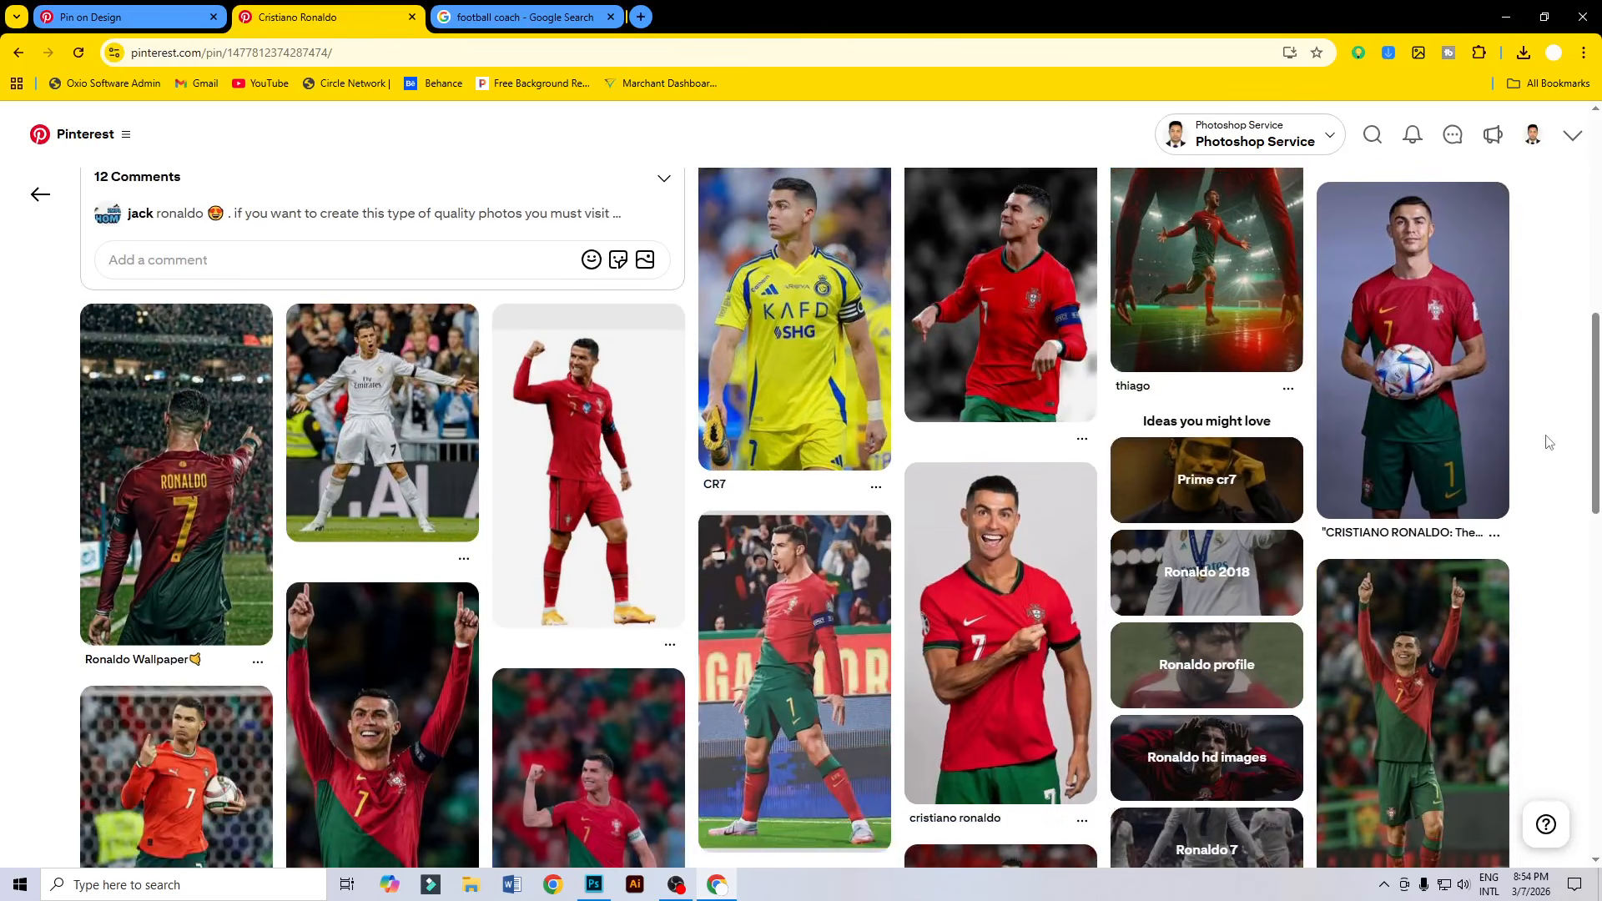
scroll(1548, 442, "up", 2)
scroll(1549, 442, "down", 5)
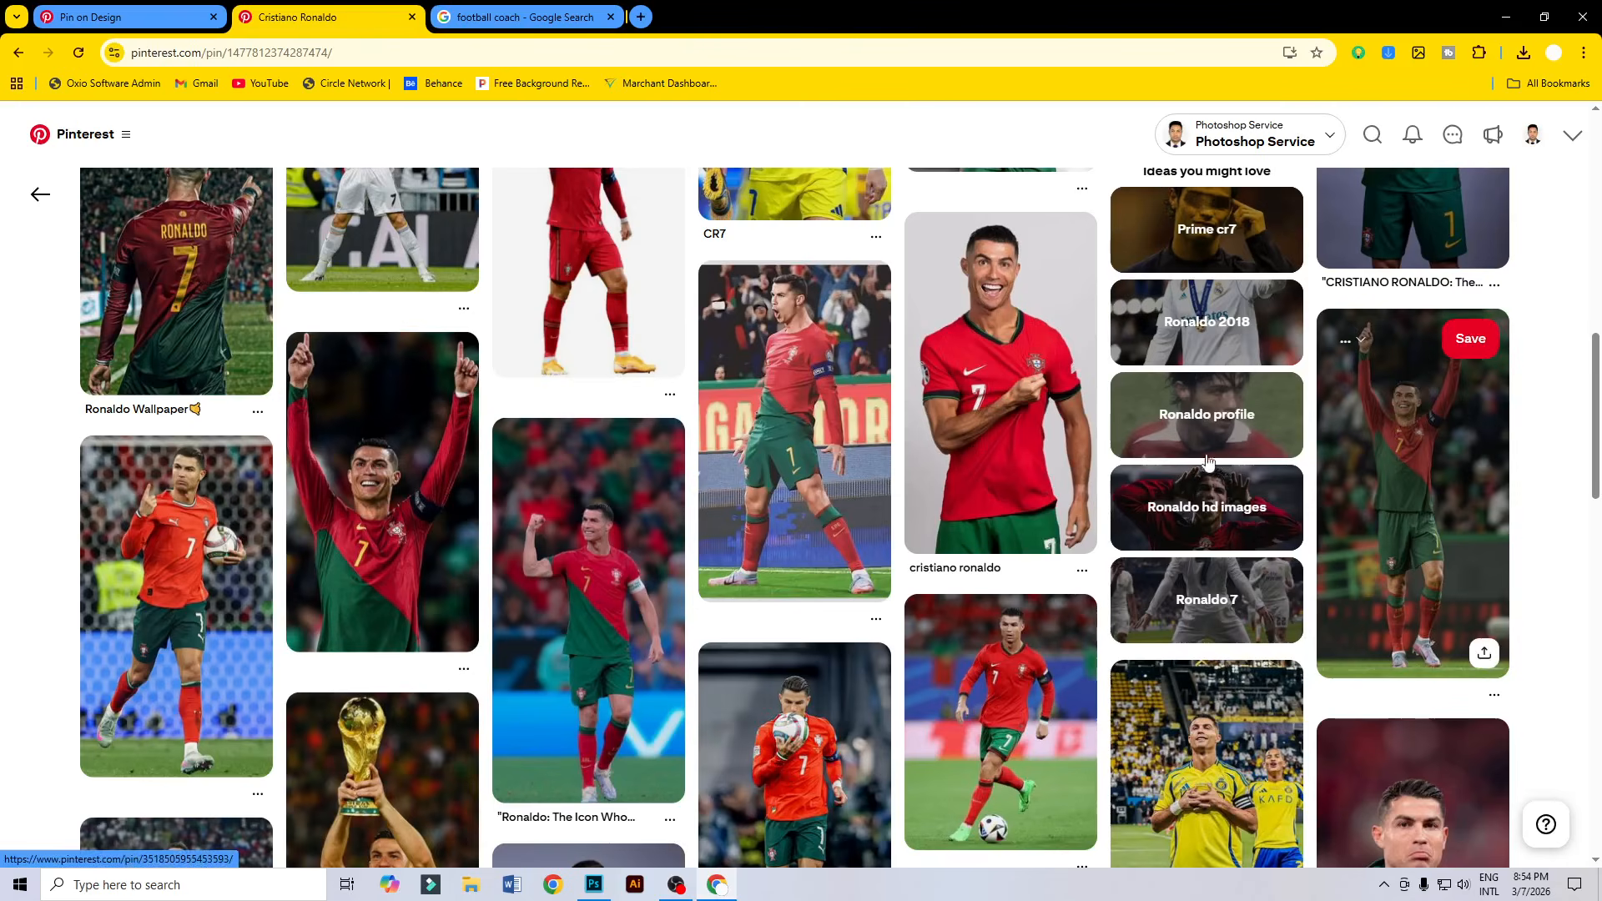
scroll(872, 475, "down", 6)
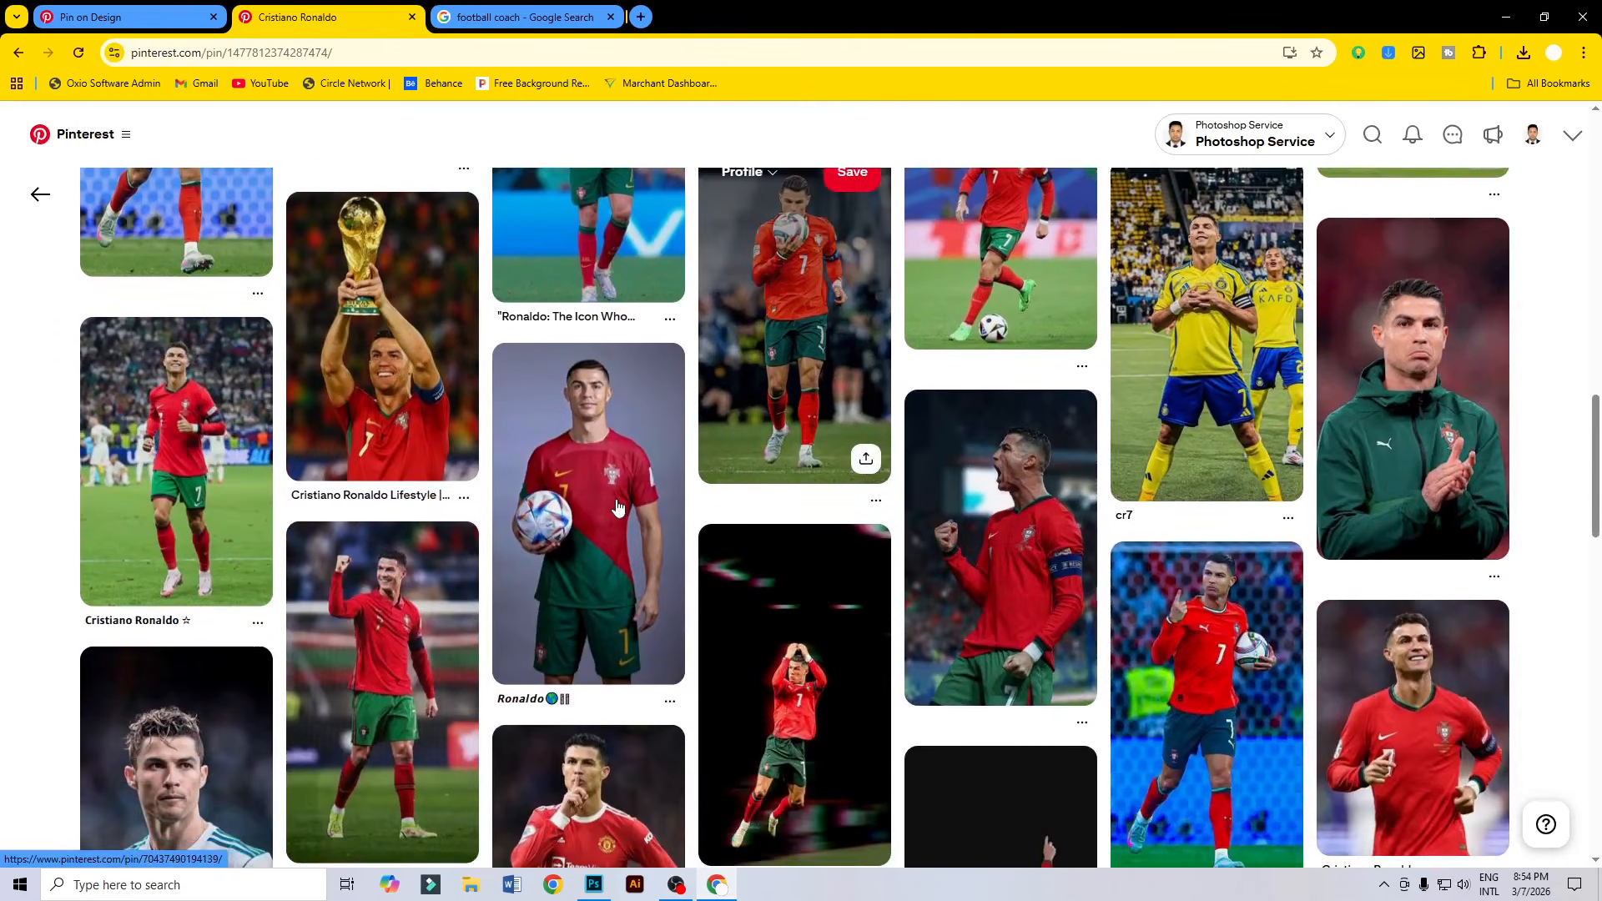
Open the Ronaldo pin showing him holding a ball against a plain backdrop and examine the related player photos.
left_click(617, 507)
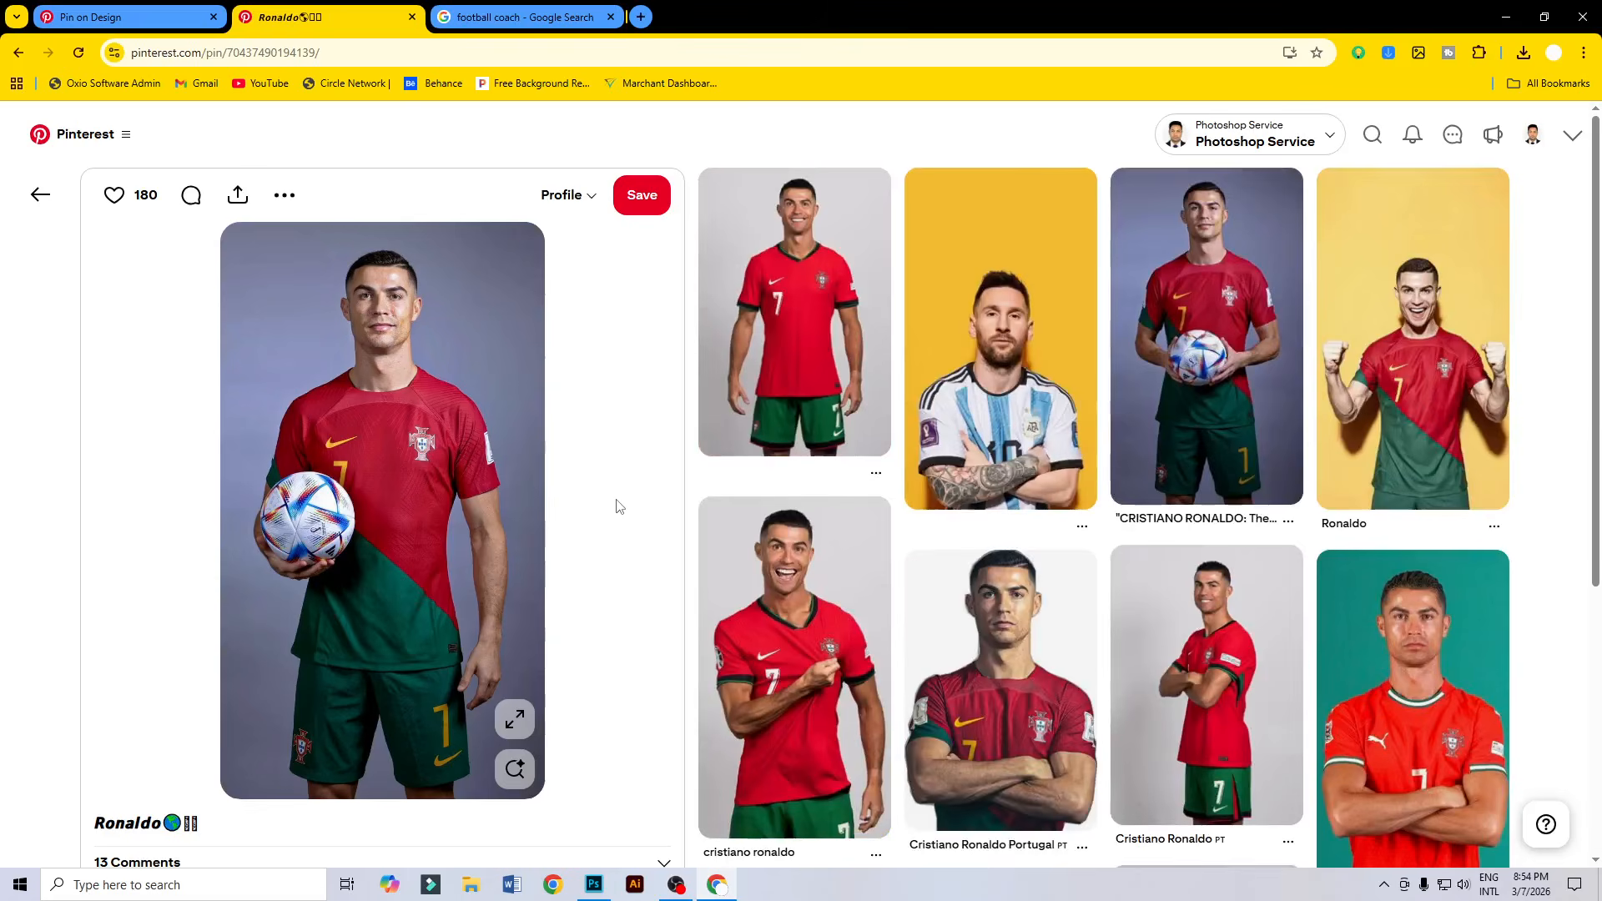
scroll(1543, 572, "down", 10)
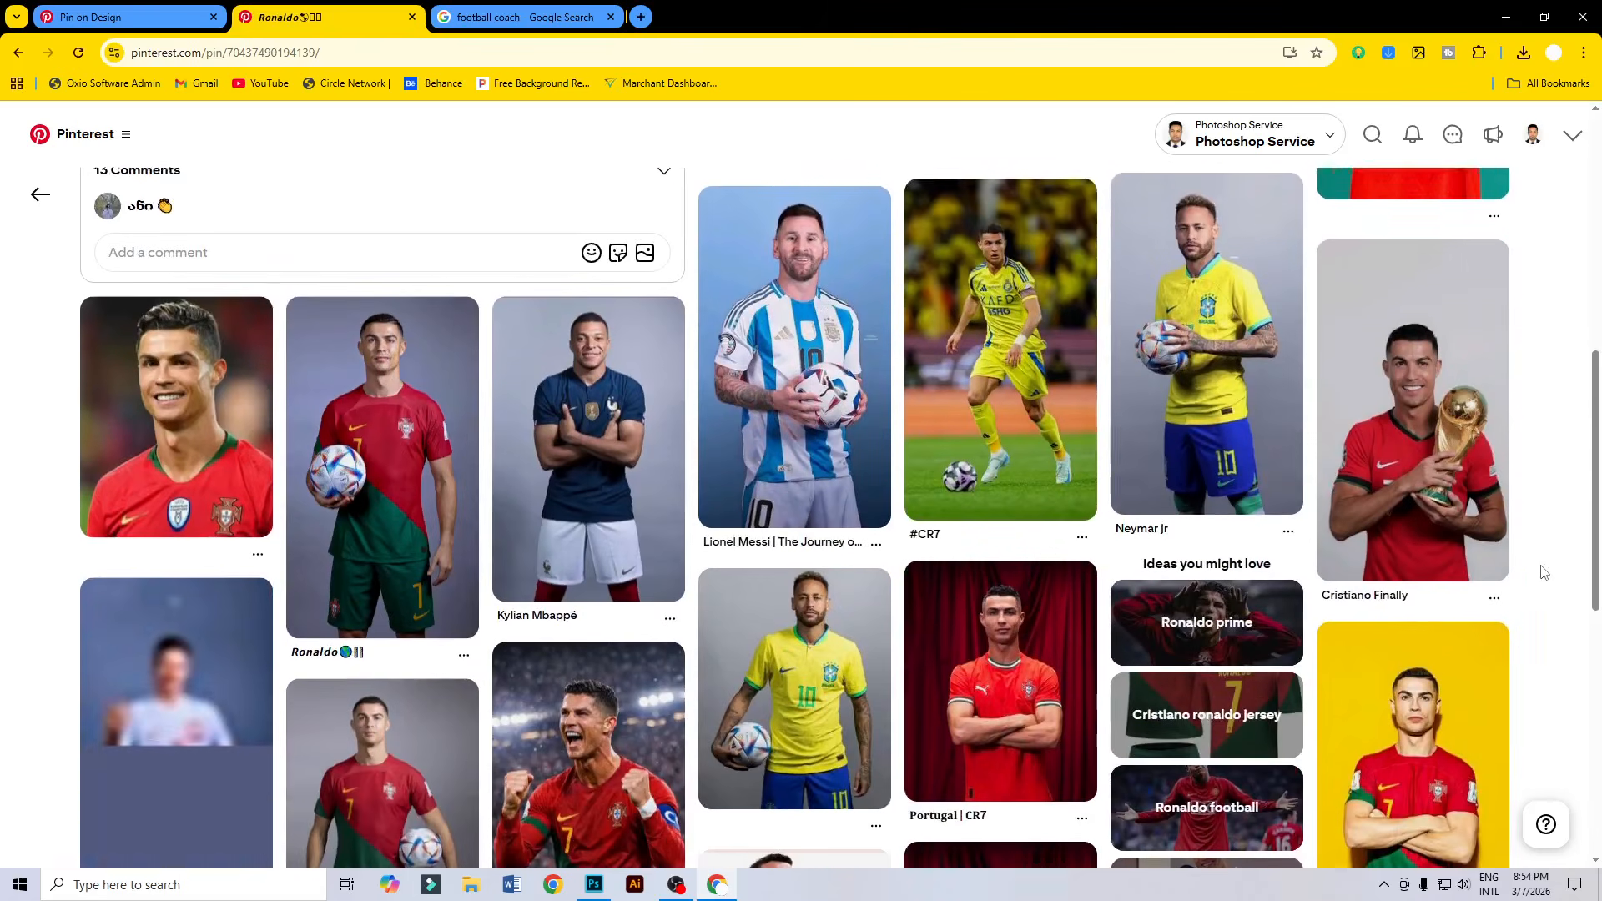
scroll(1540, 572, "down", 3)
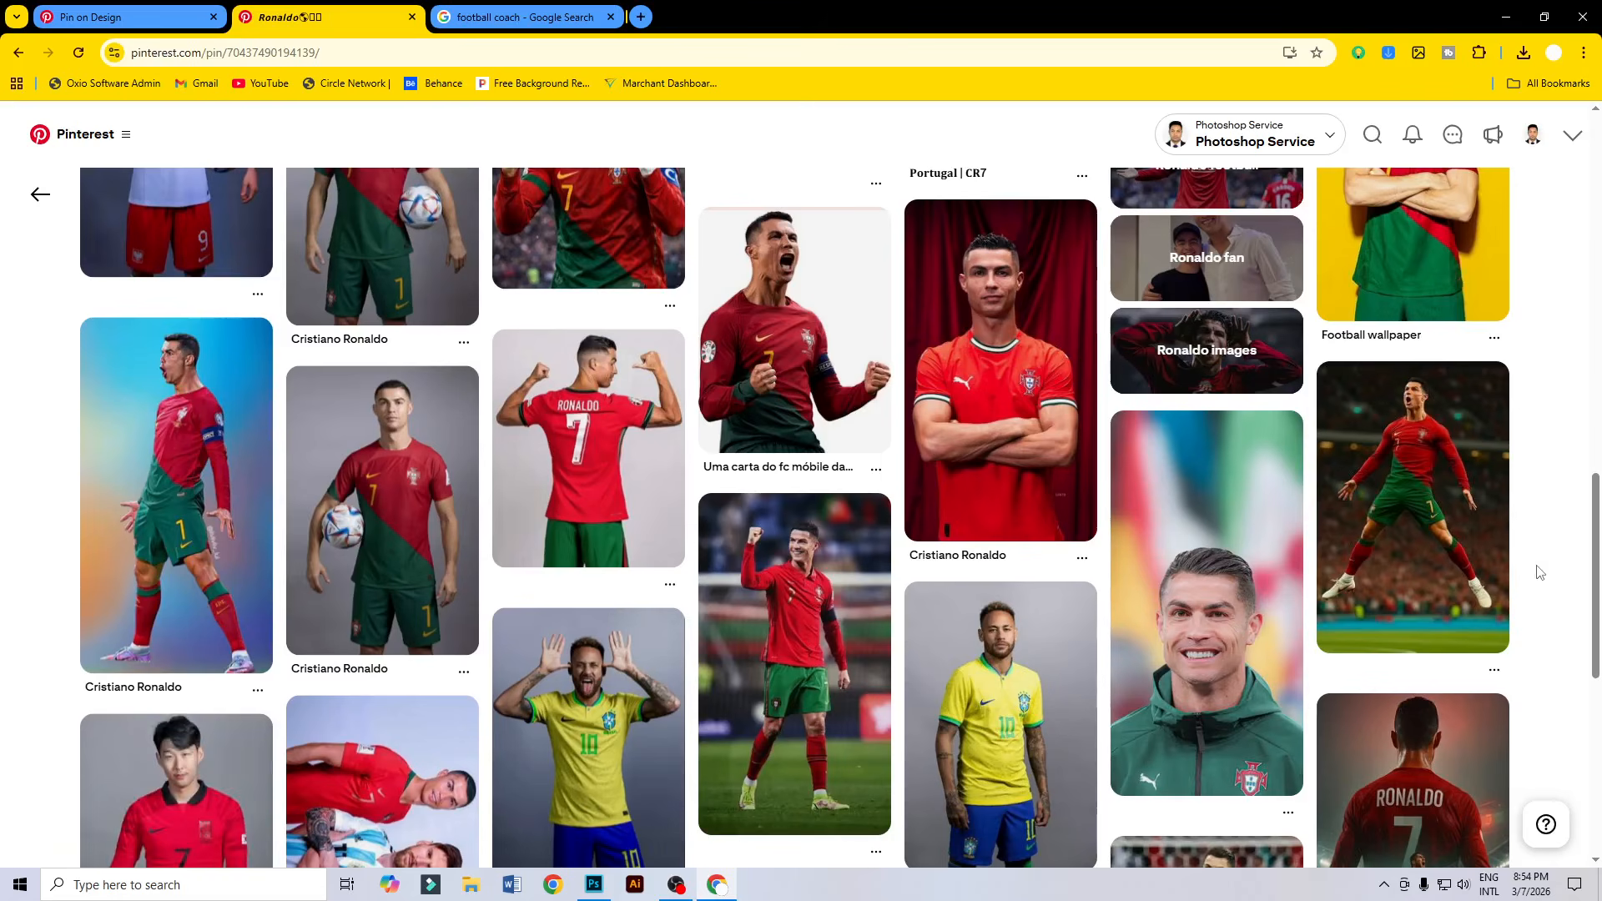
scroll(1206, 501, "down", 4)
scroll(1054, 484, "down", 7)
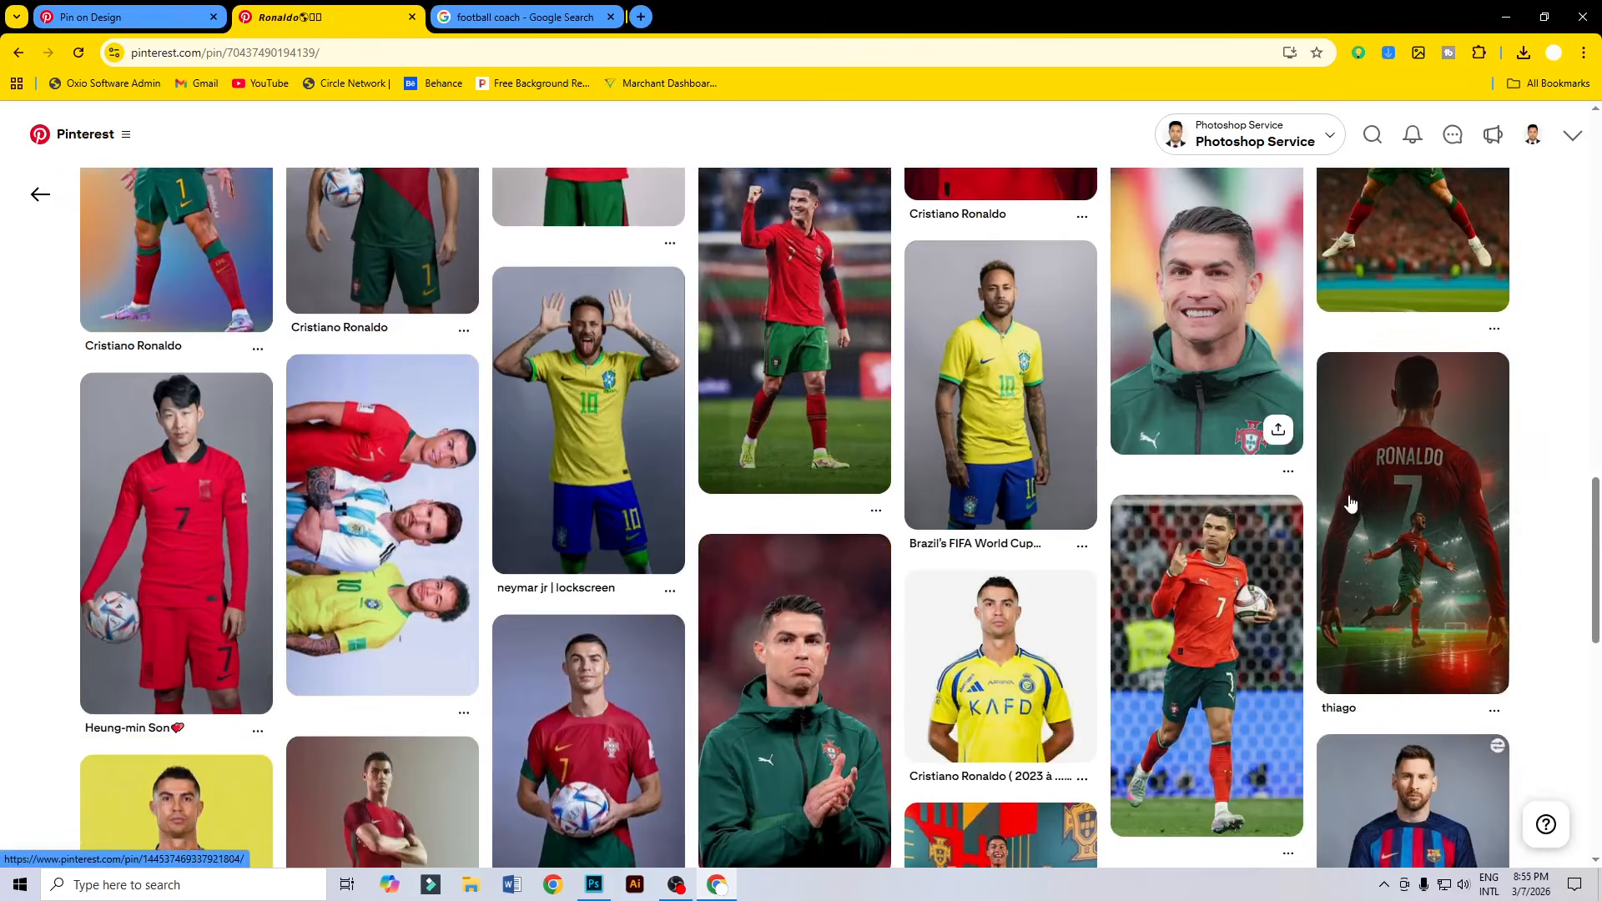
scroll(1334, 486, "down", 4)
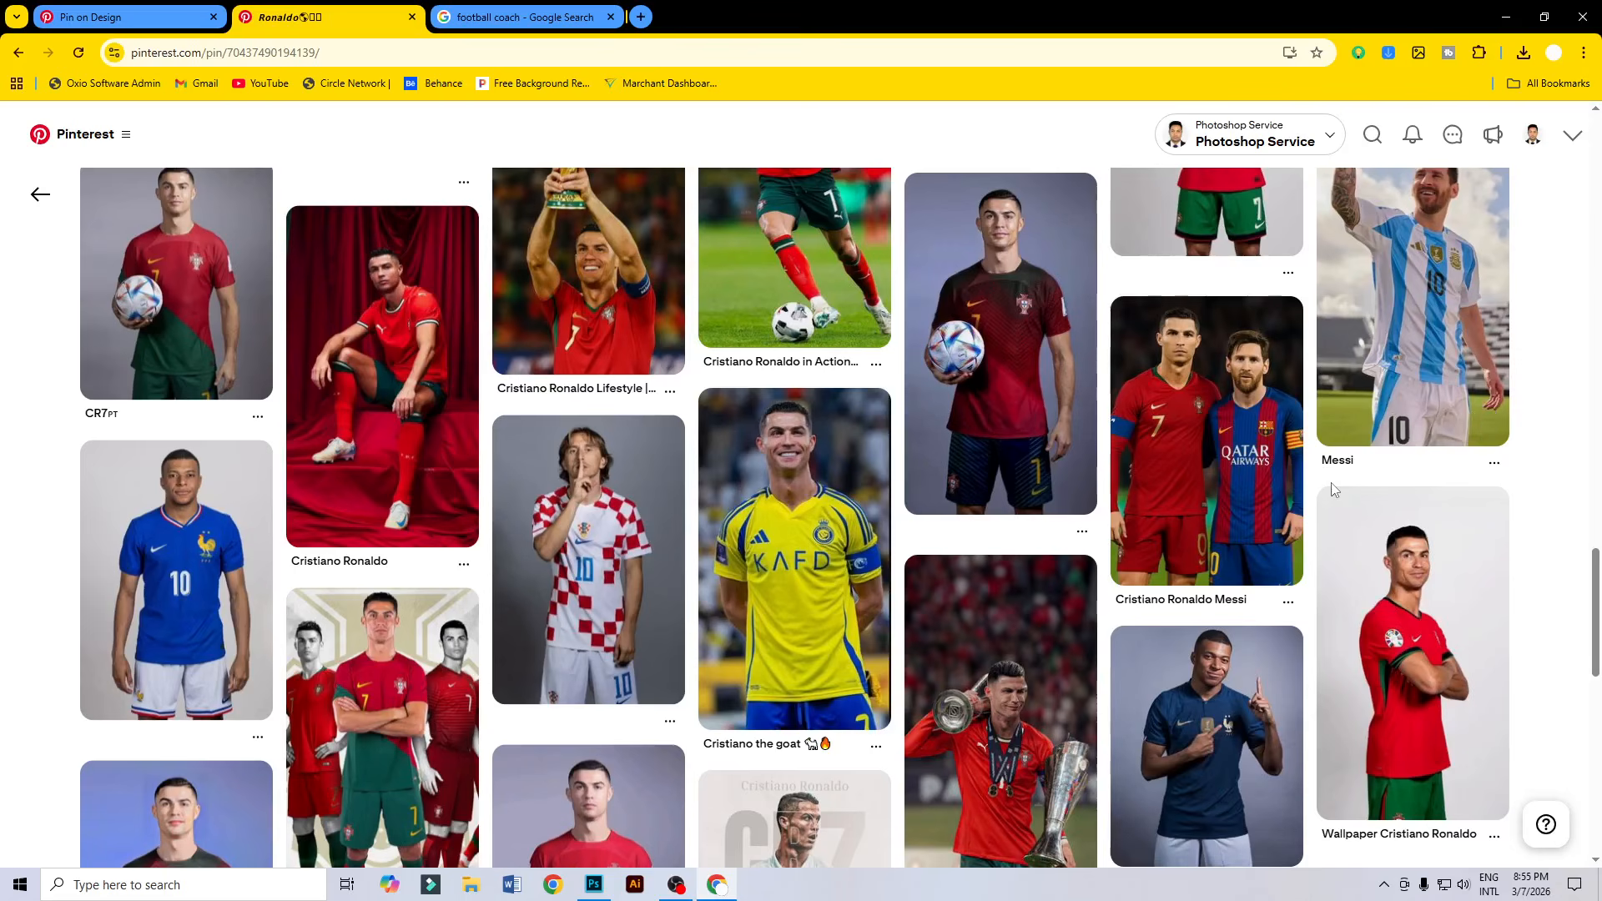
scroll(1314, 482, "down", 4)
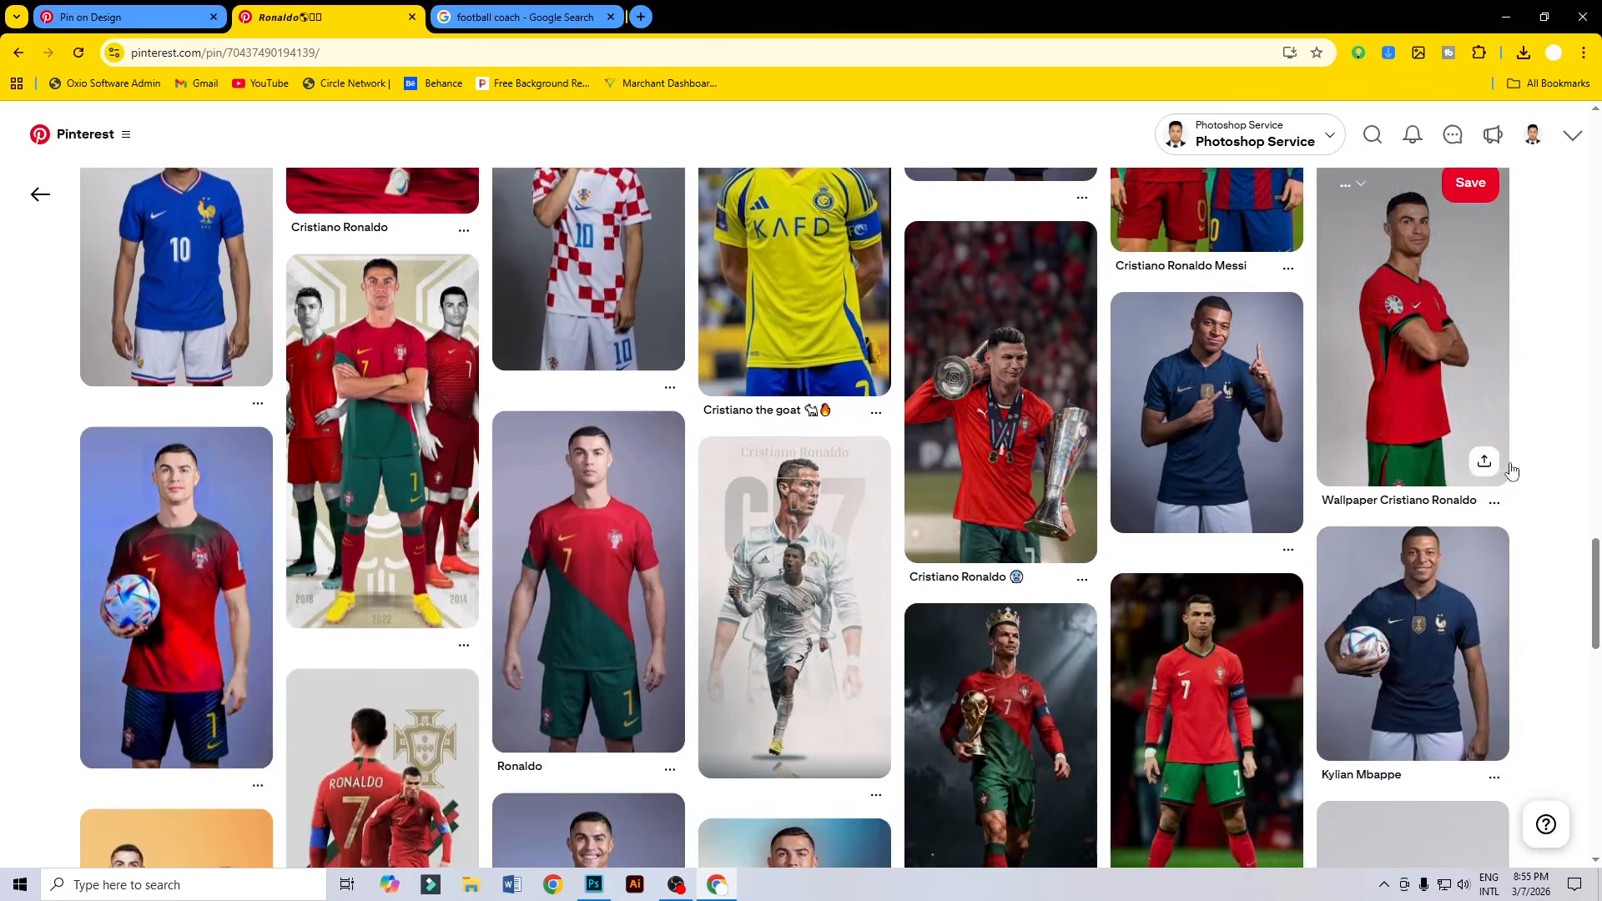
scroll(1125, 457, "down", 4)
scroll(1125, 457, "down", 6)
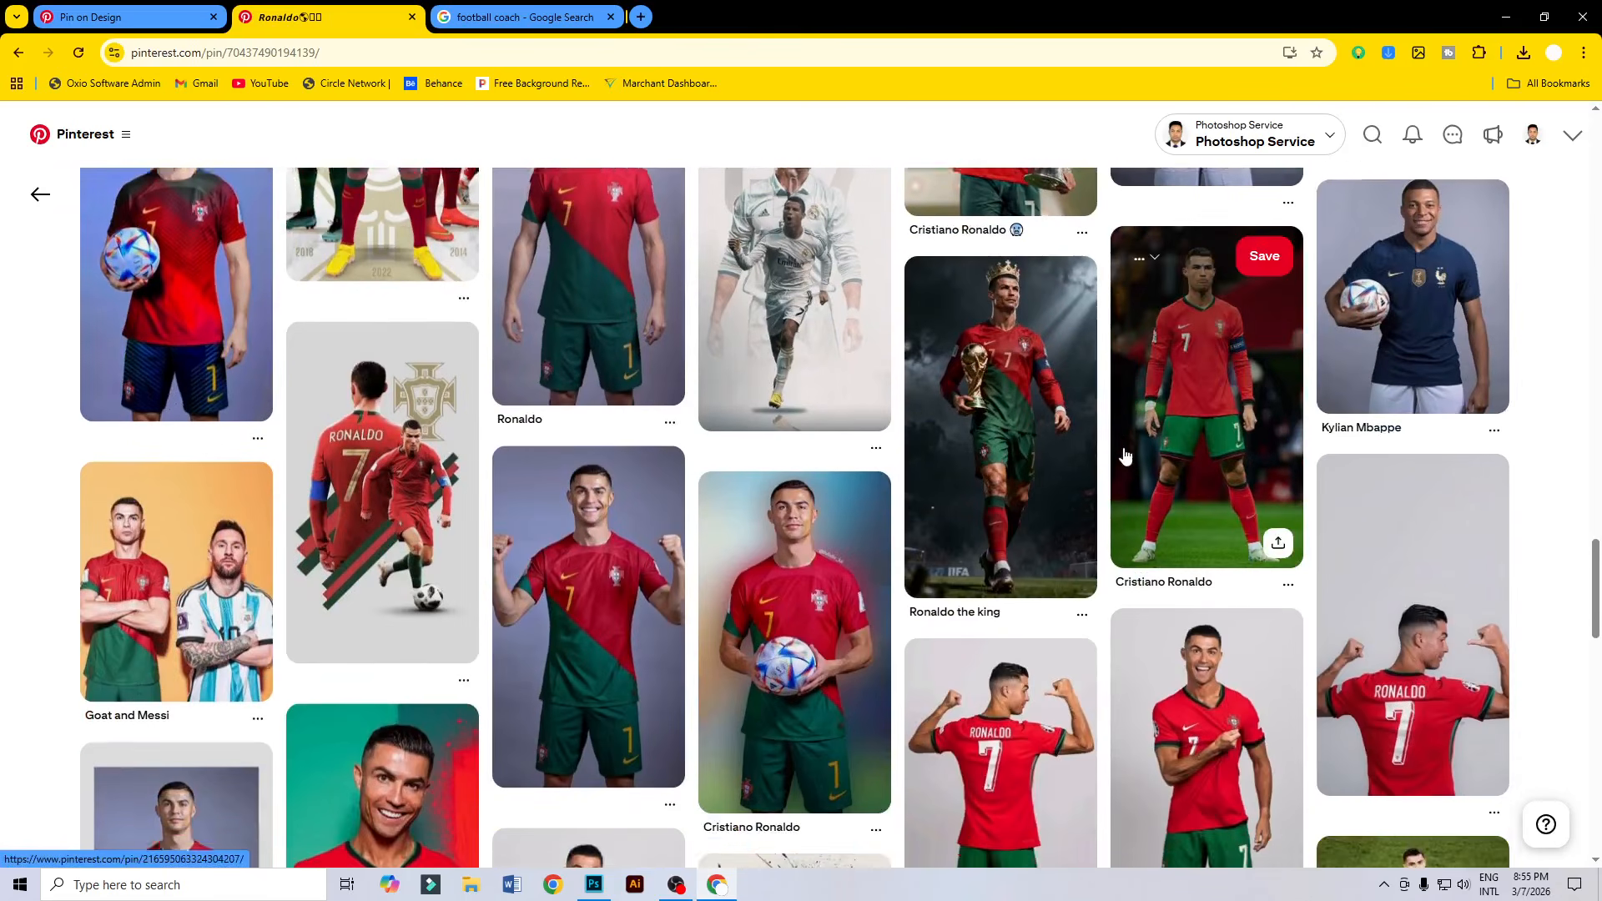
scroll(1128, 442, "down", 10)
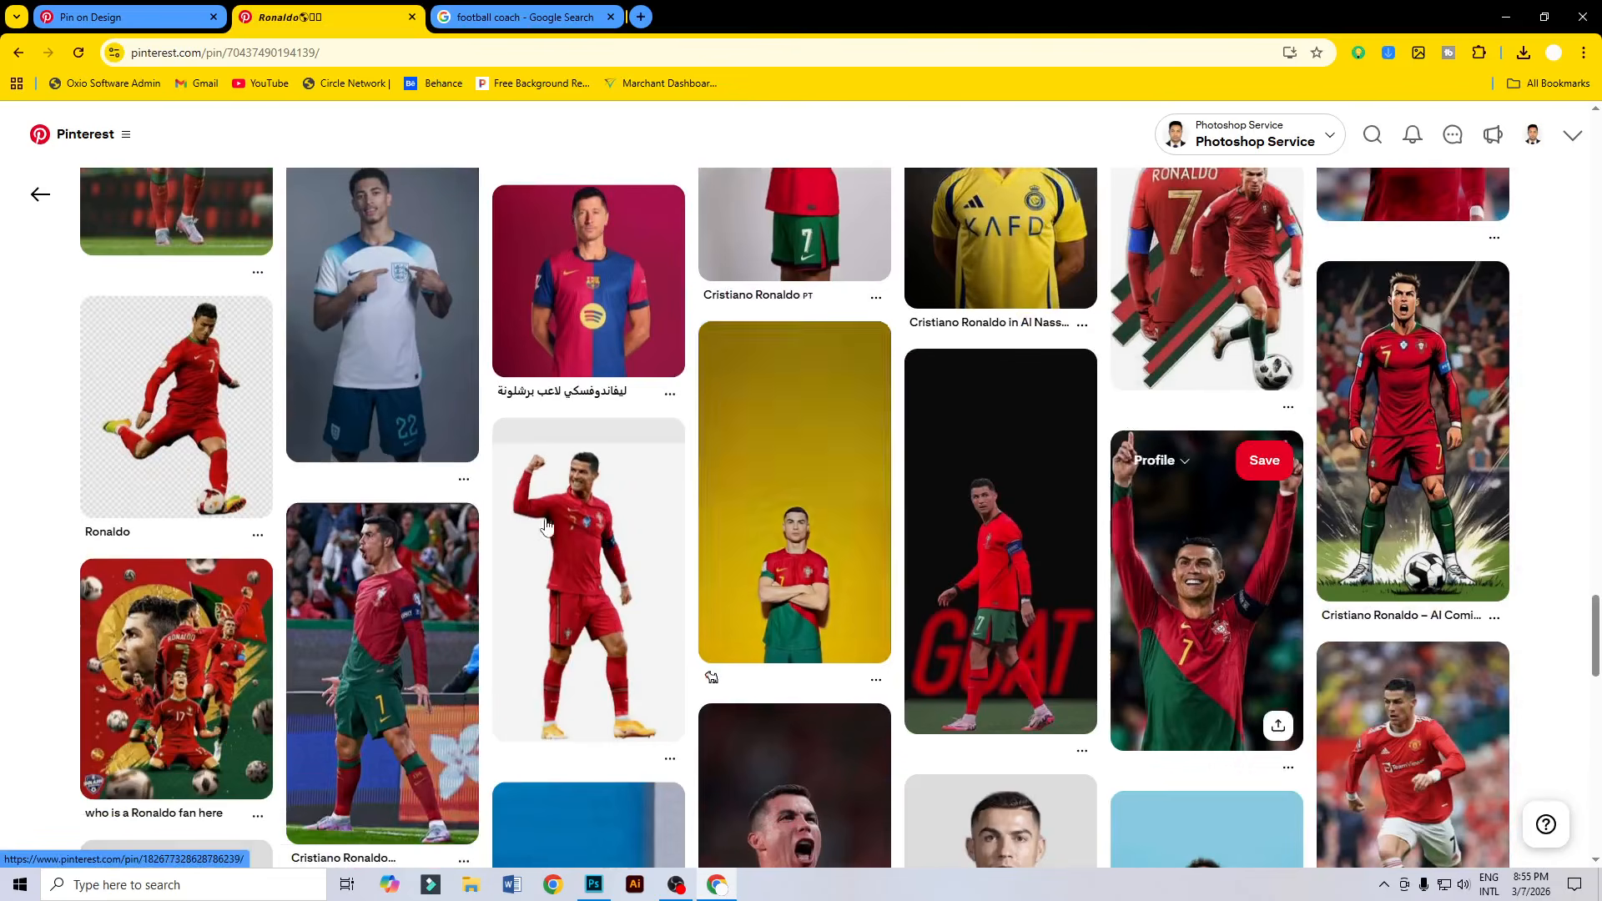
Open the full-body Ronaldo pin in the all-red kit on a white background and browse its related cut-out photos.
left_click(547, 524)
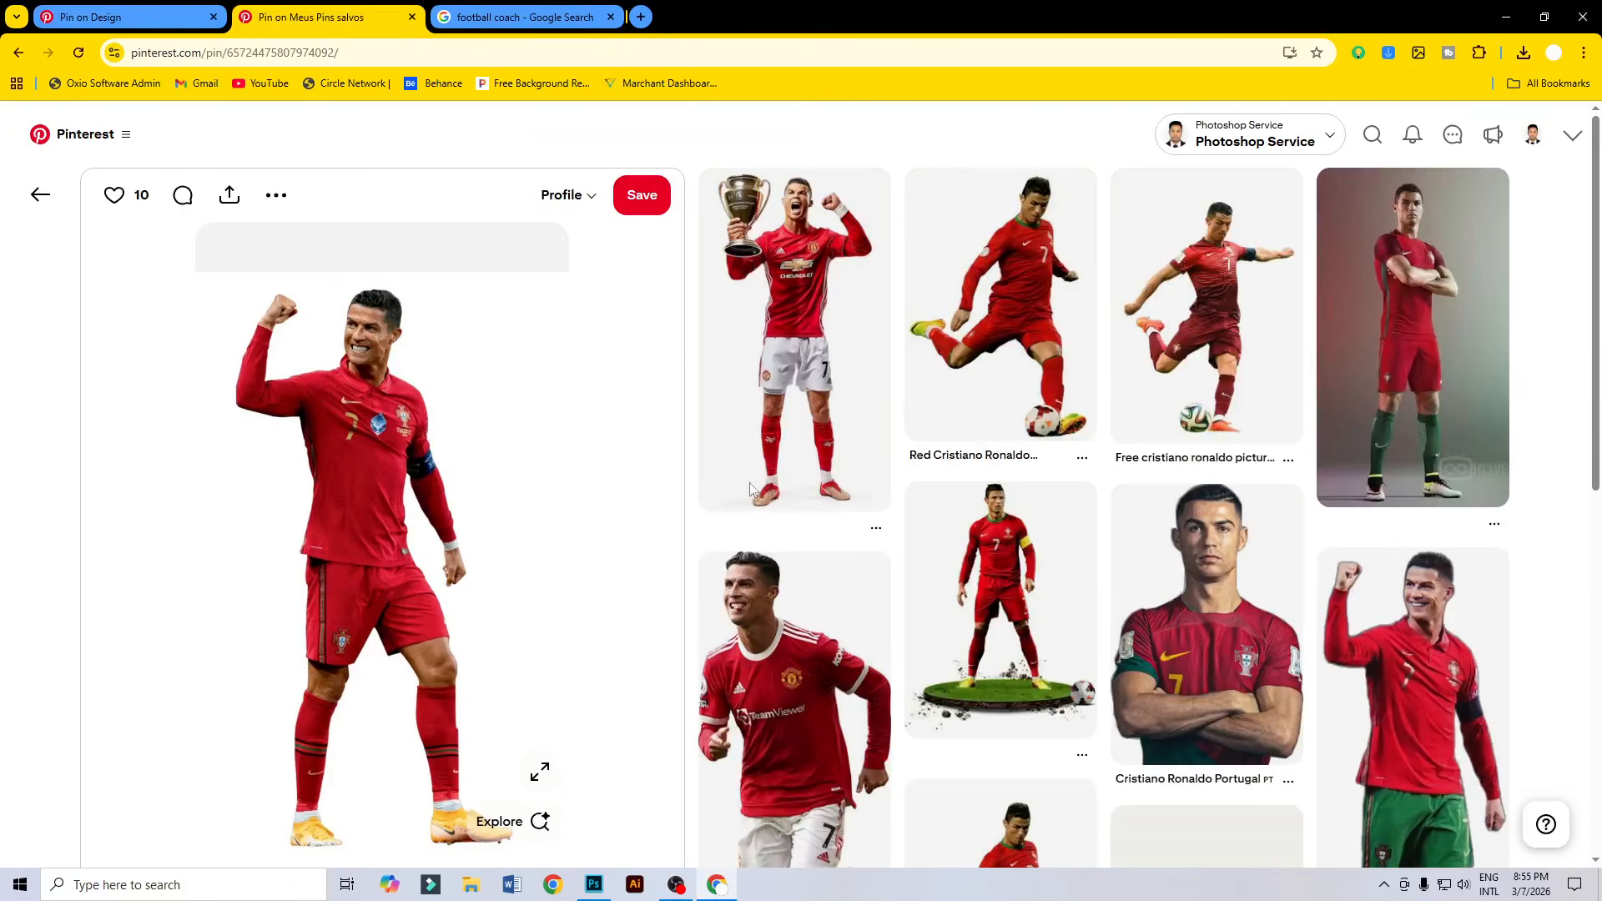
scroll(1532, 531, "down", 8)
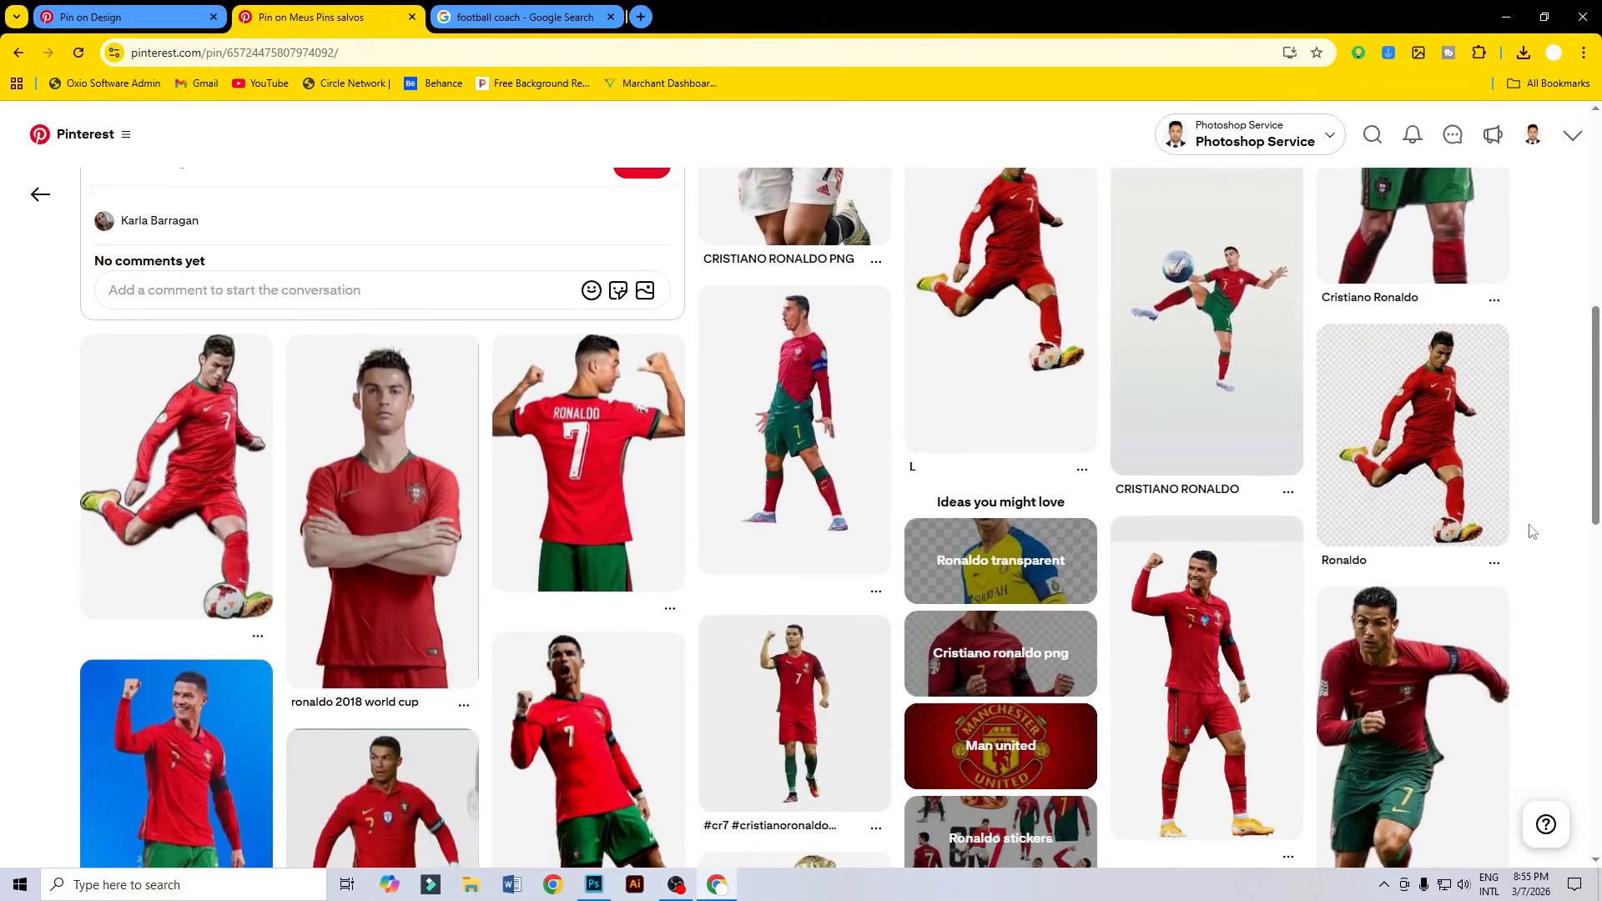
scroll(1532, 530, "down", 4)
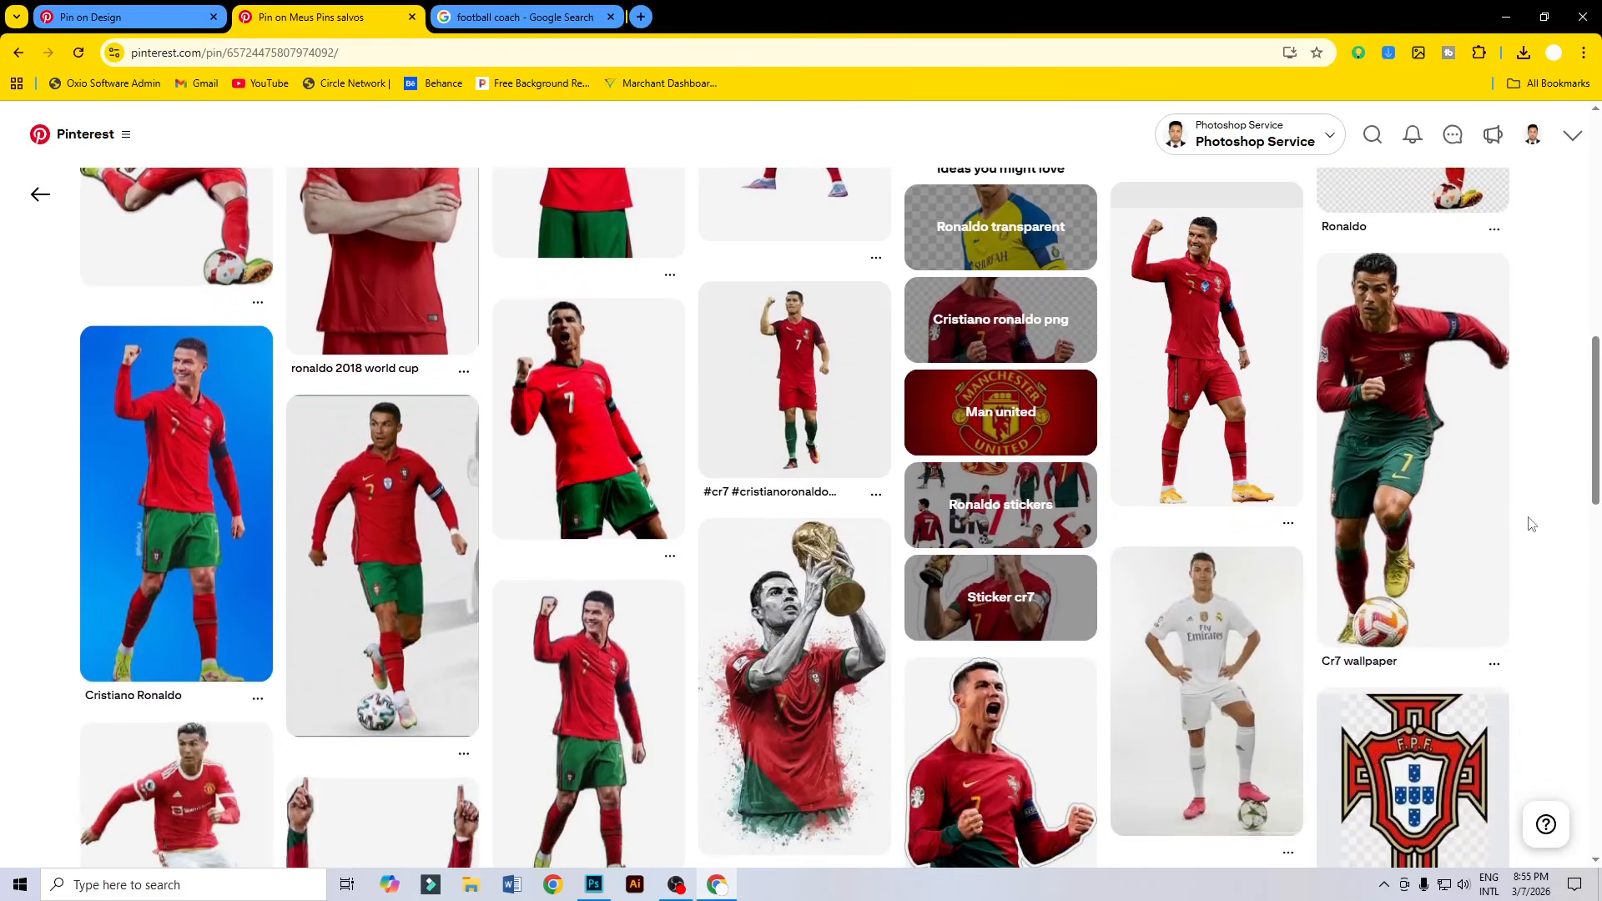
scroll(1532, 524, "down", 8)
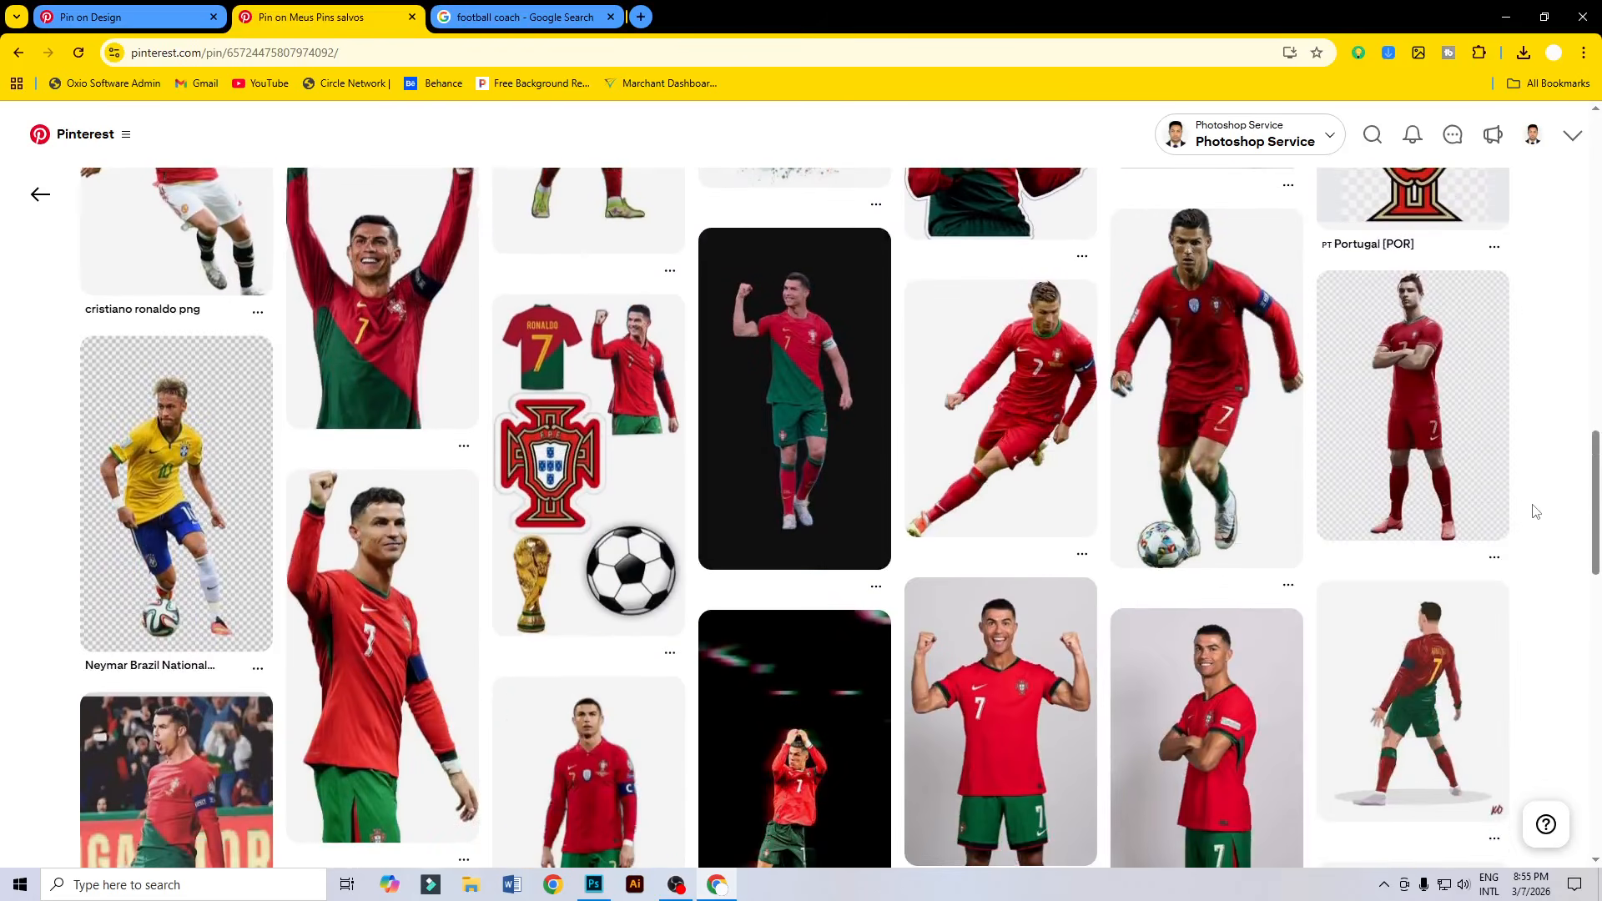
scroll(1535, 509, "down", 4)
scroll(1538, 500, "down", 5)
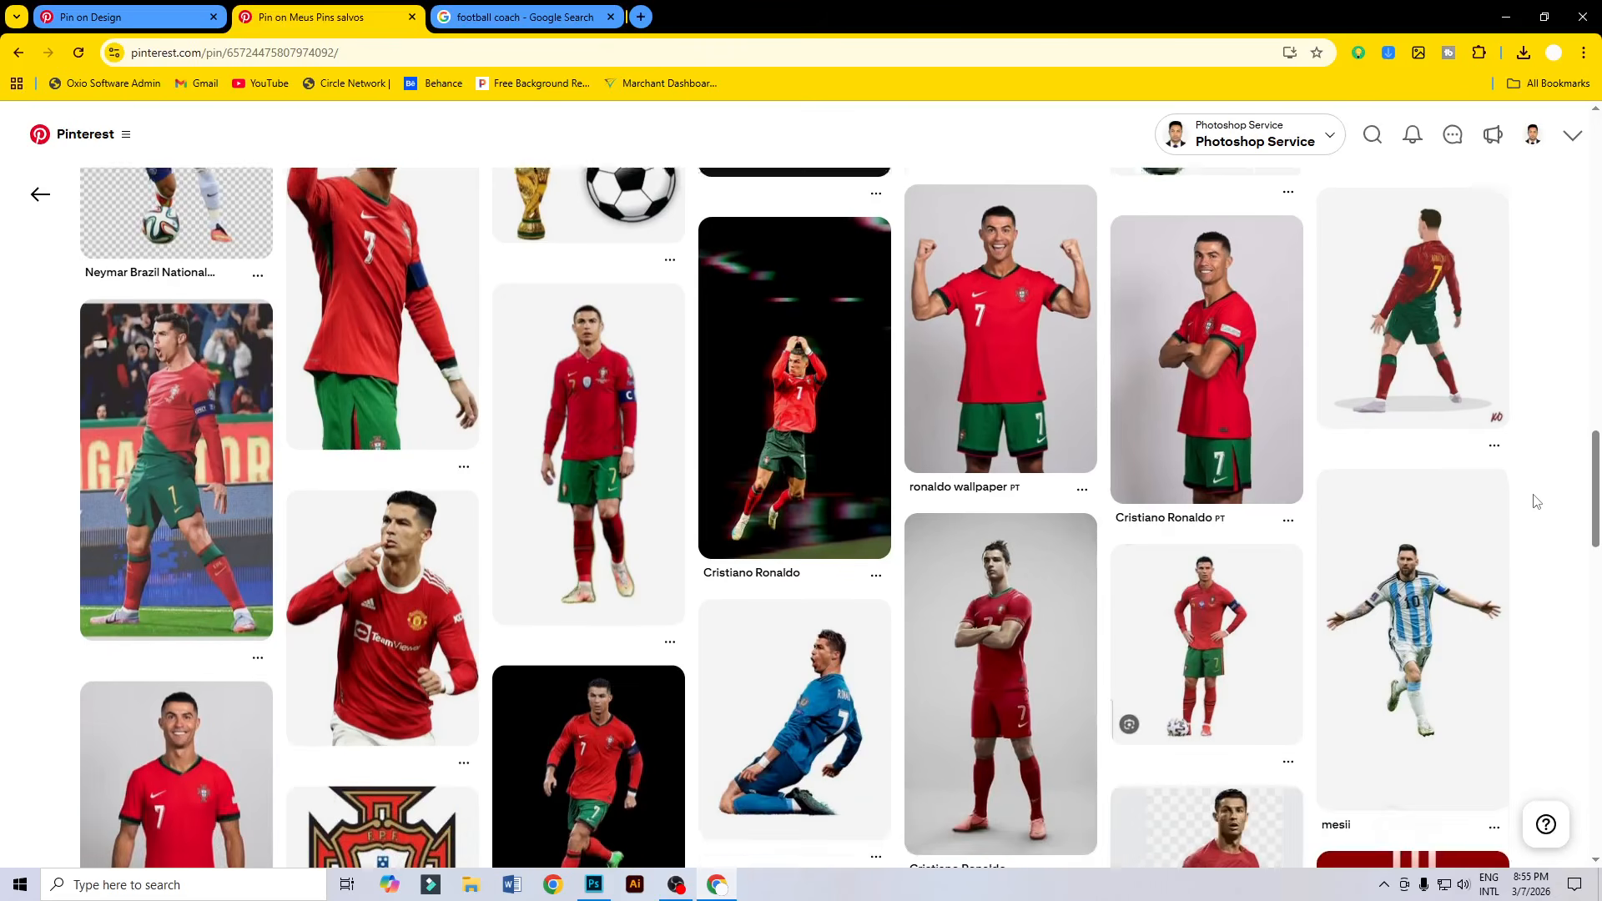
scroll(1537, 499, "down", 12)
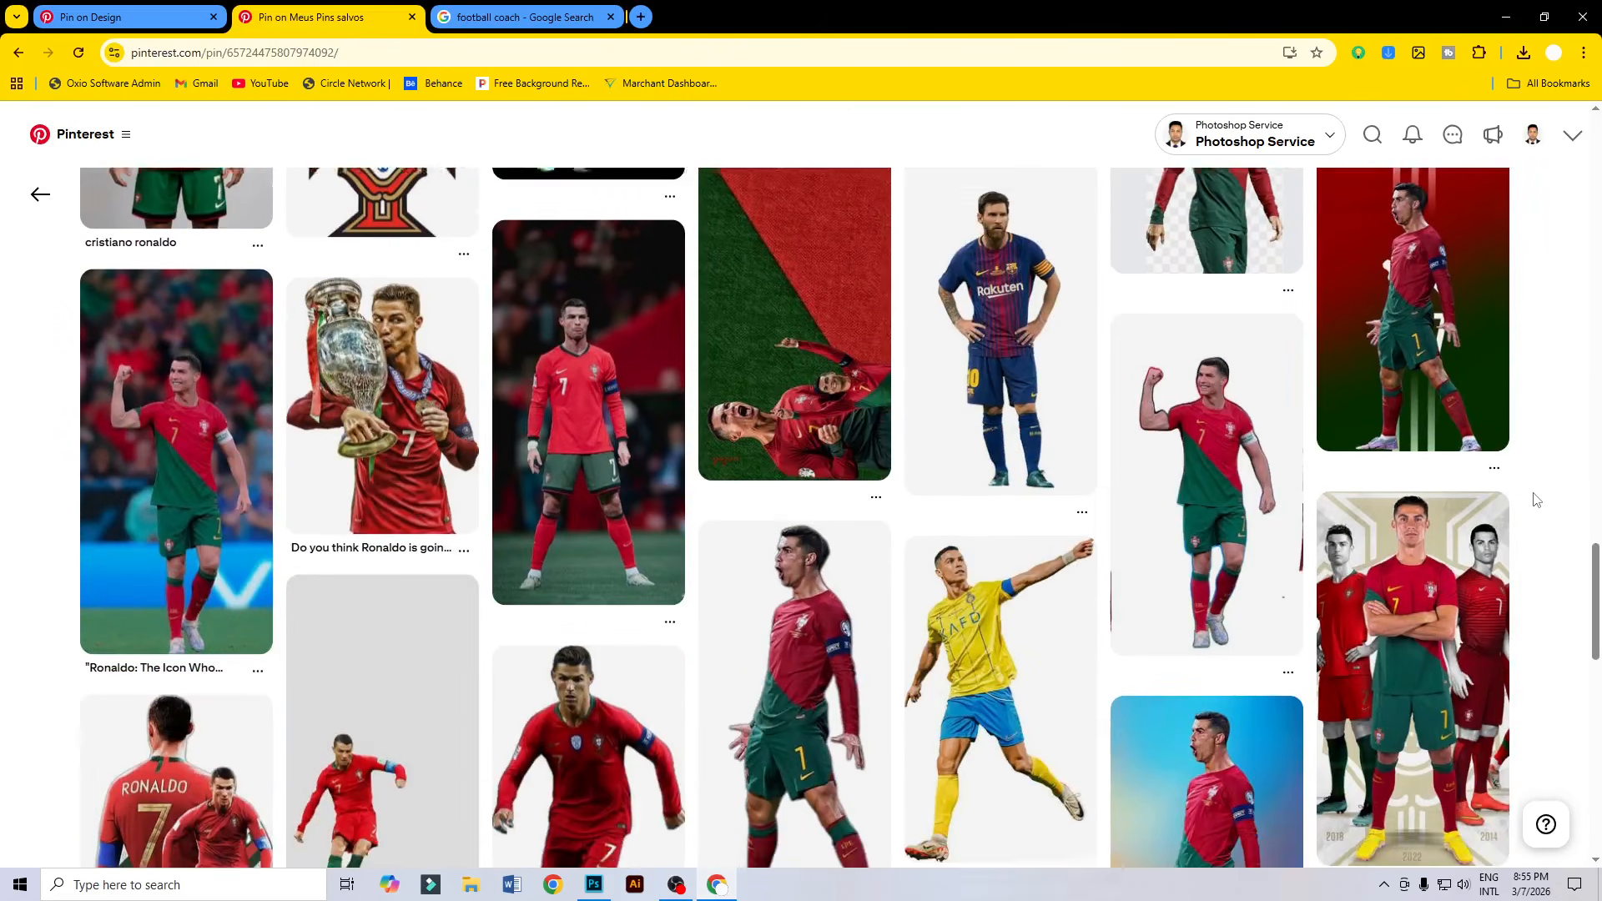
scroll(1502, 493, "down", 9)
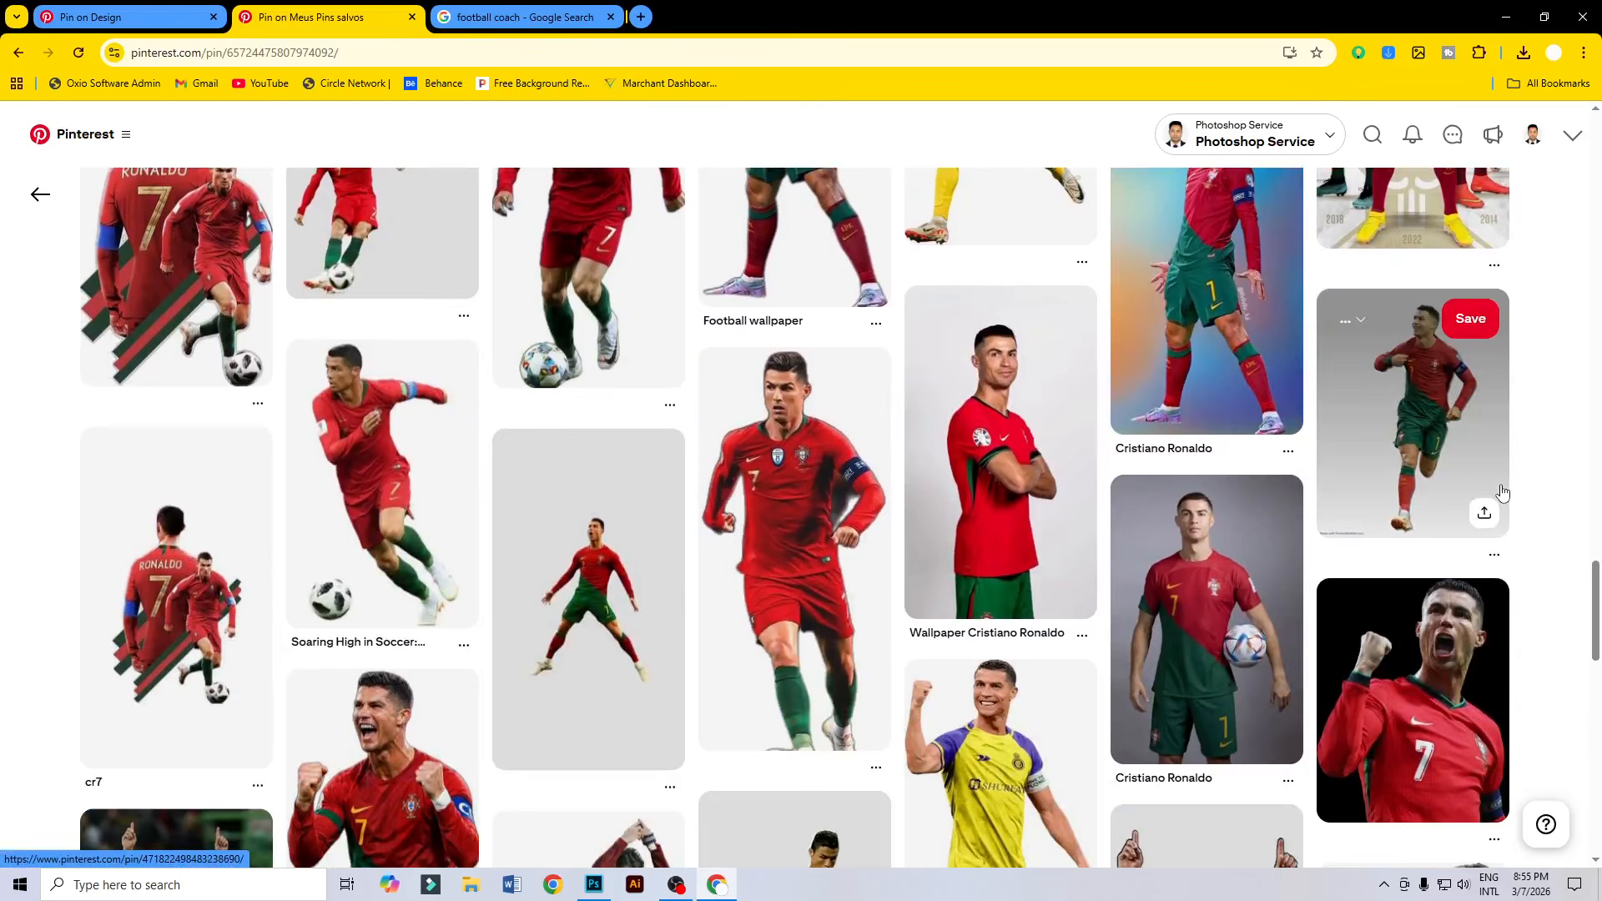
scroll(1496, 493, "down", 5)
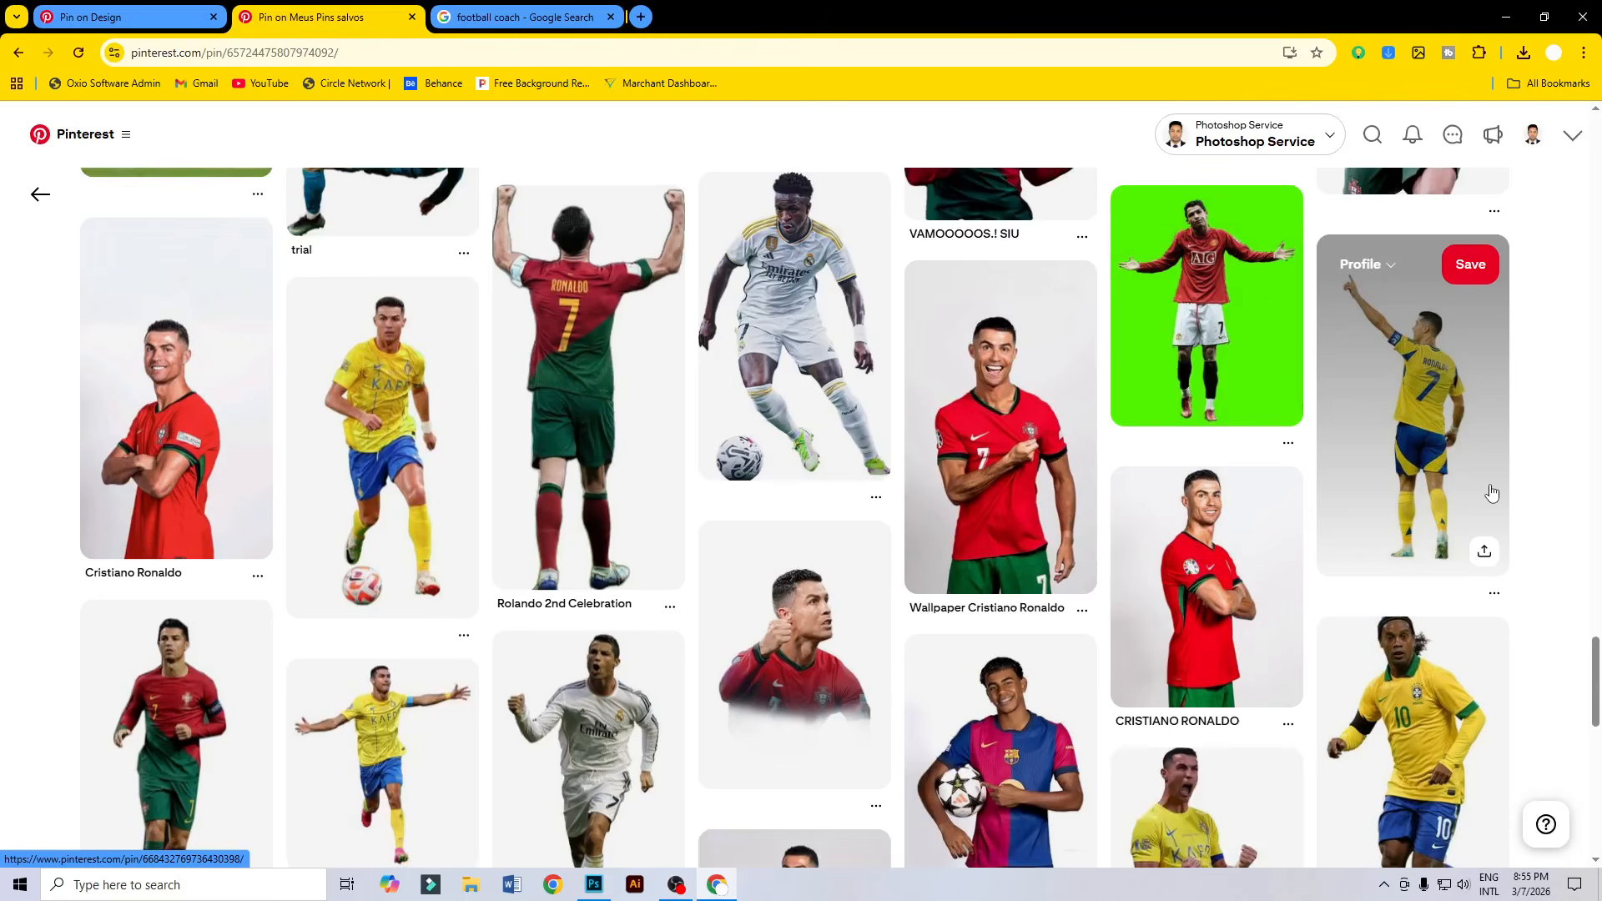
scroll(1497, 484, "down", 5)
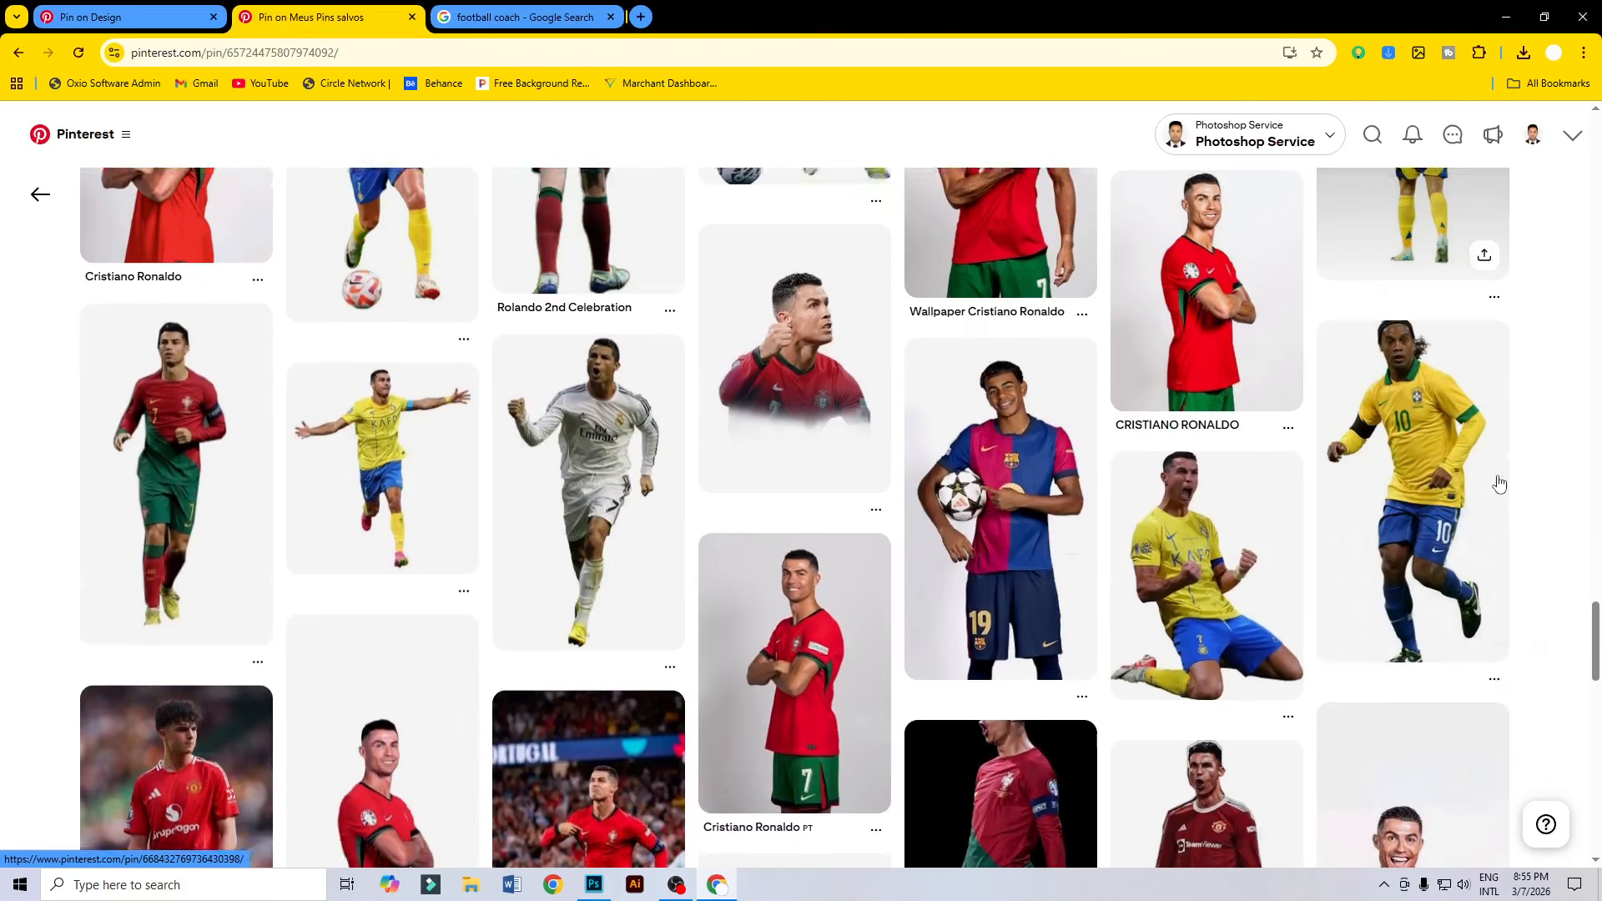
scroll(1499, 484, "down", 4)
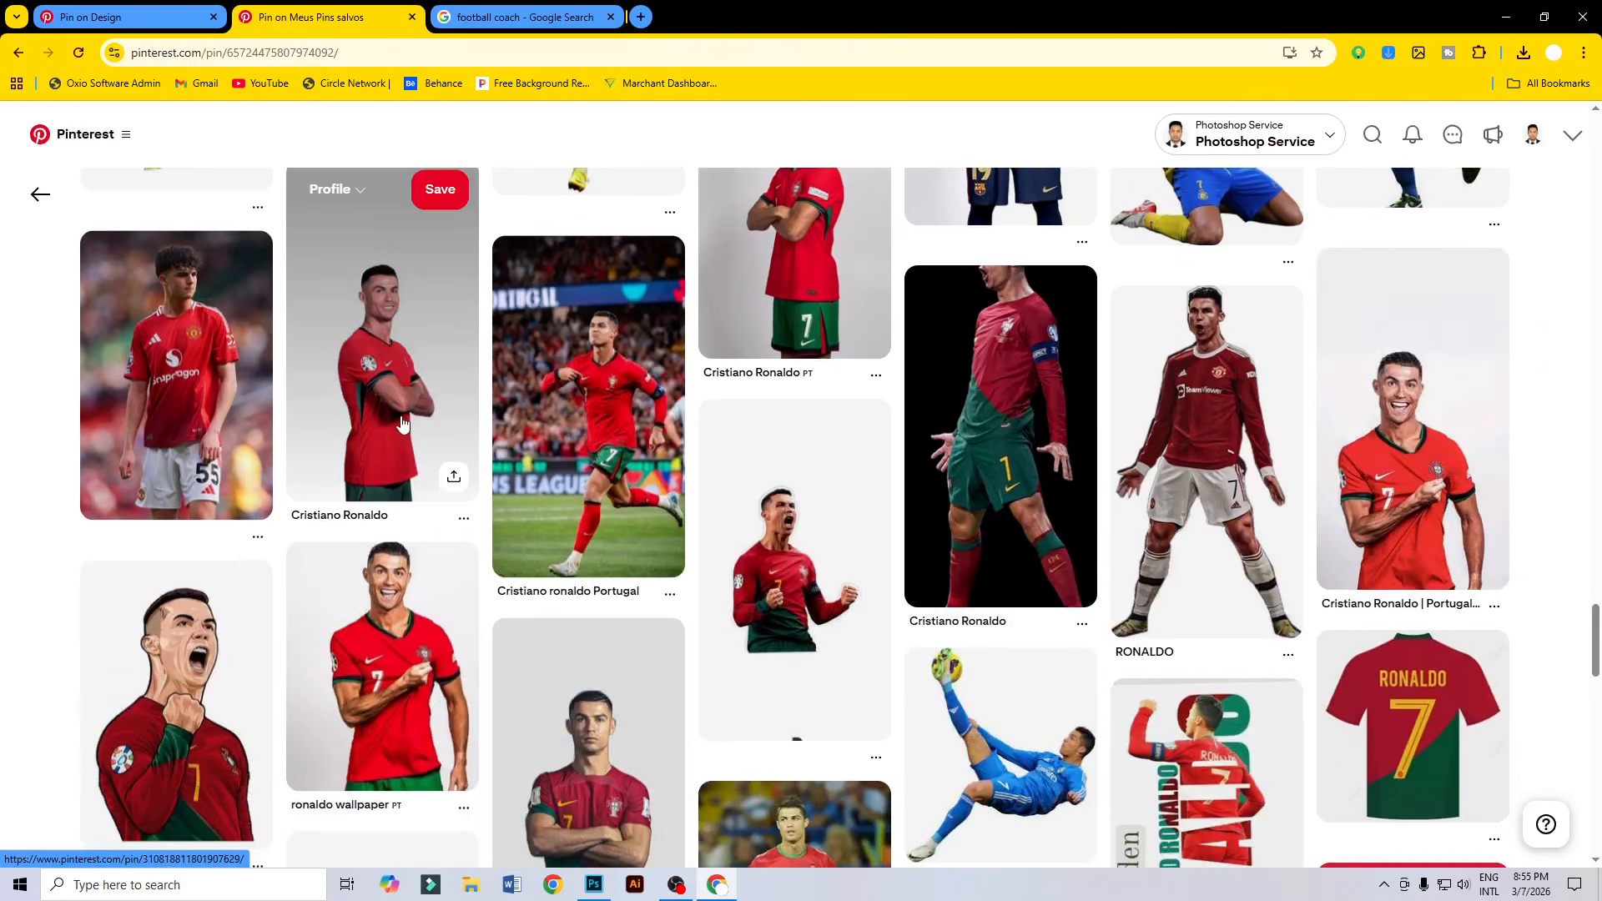
scroll(402, 423, "down", 4)
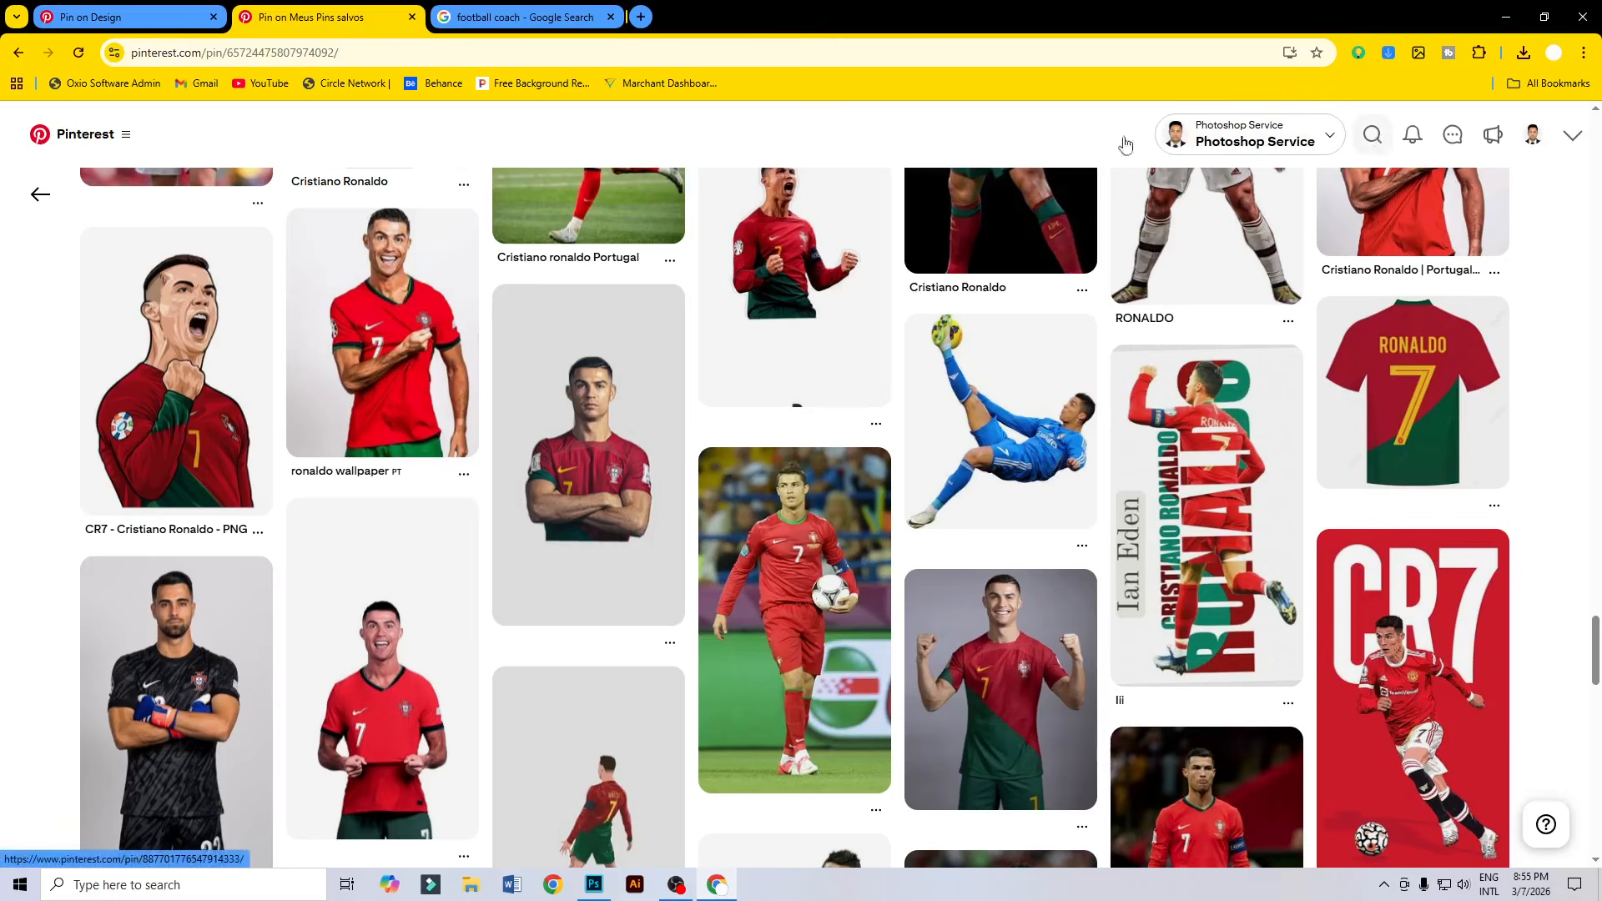
Search Pinterest for "ronaldo full photo".
left_click(1125, 145)
type("rona")
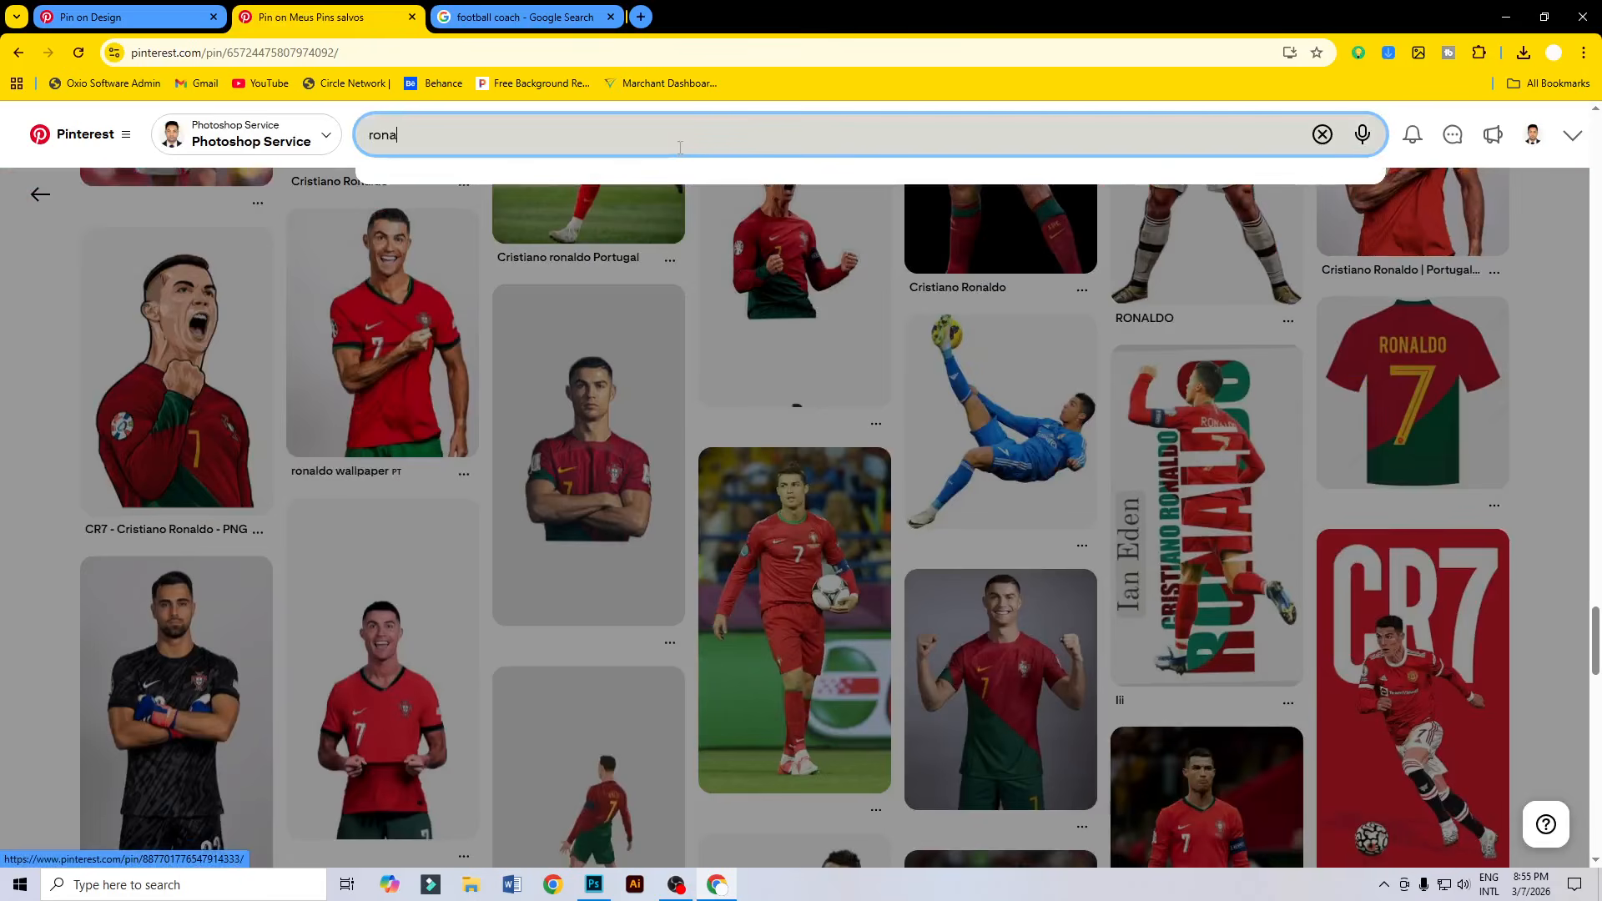
type("ldo full ")
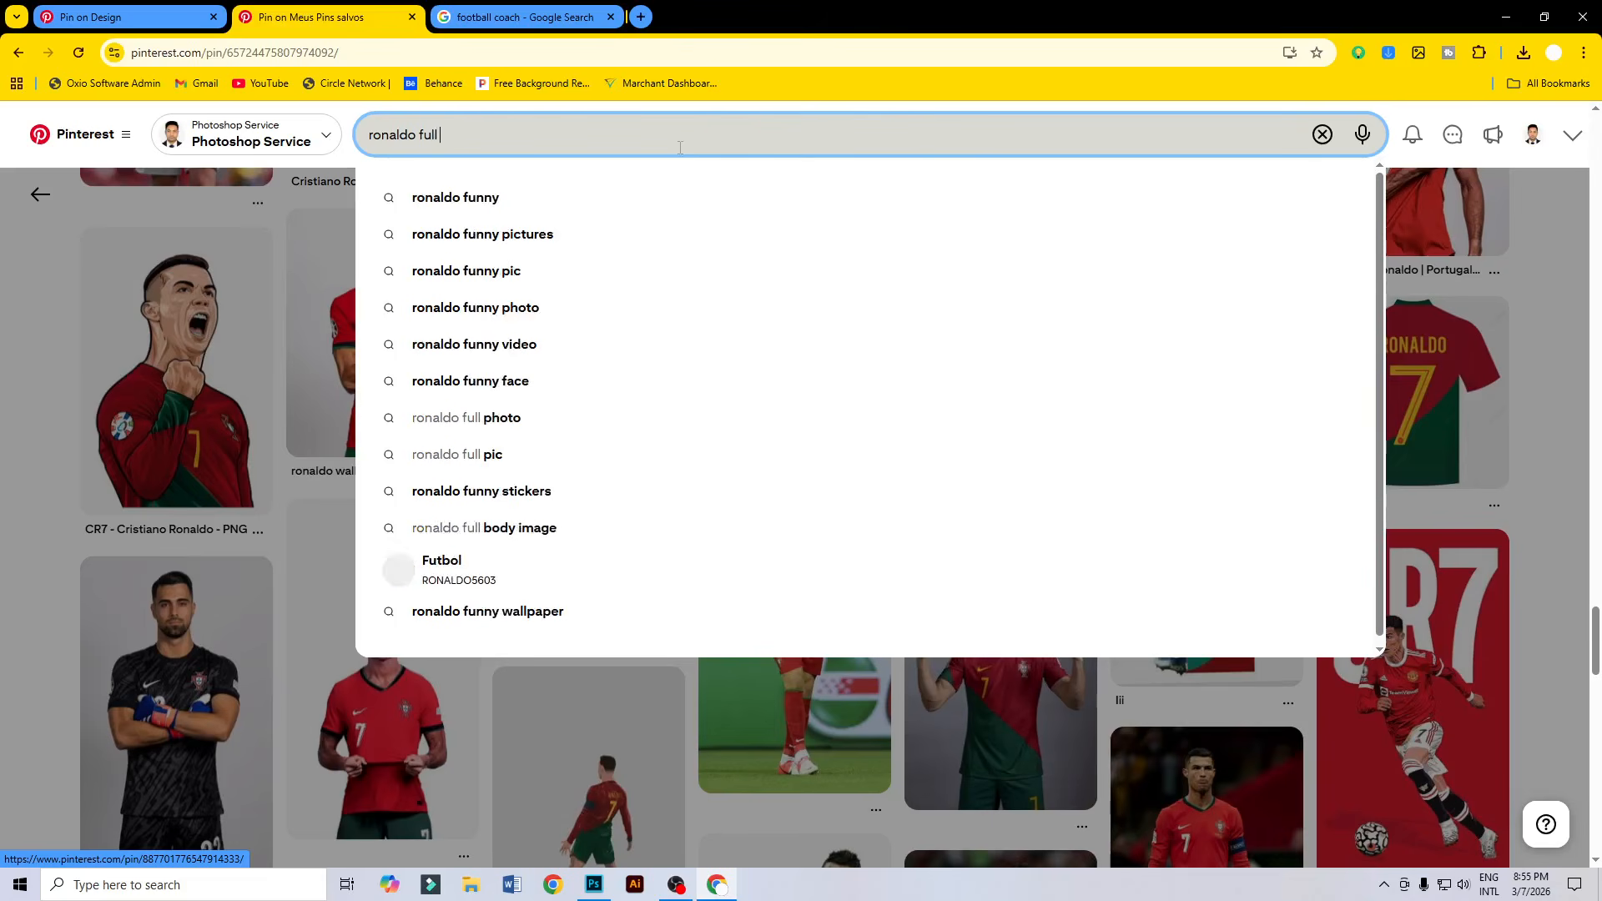
type("photo")
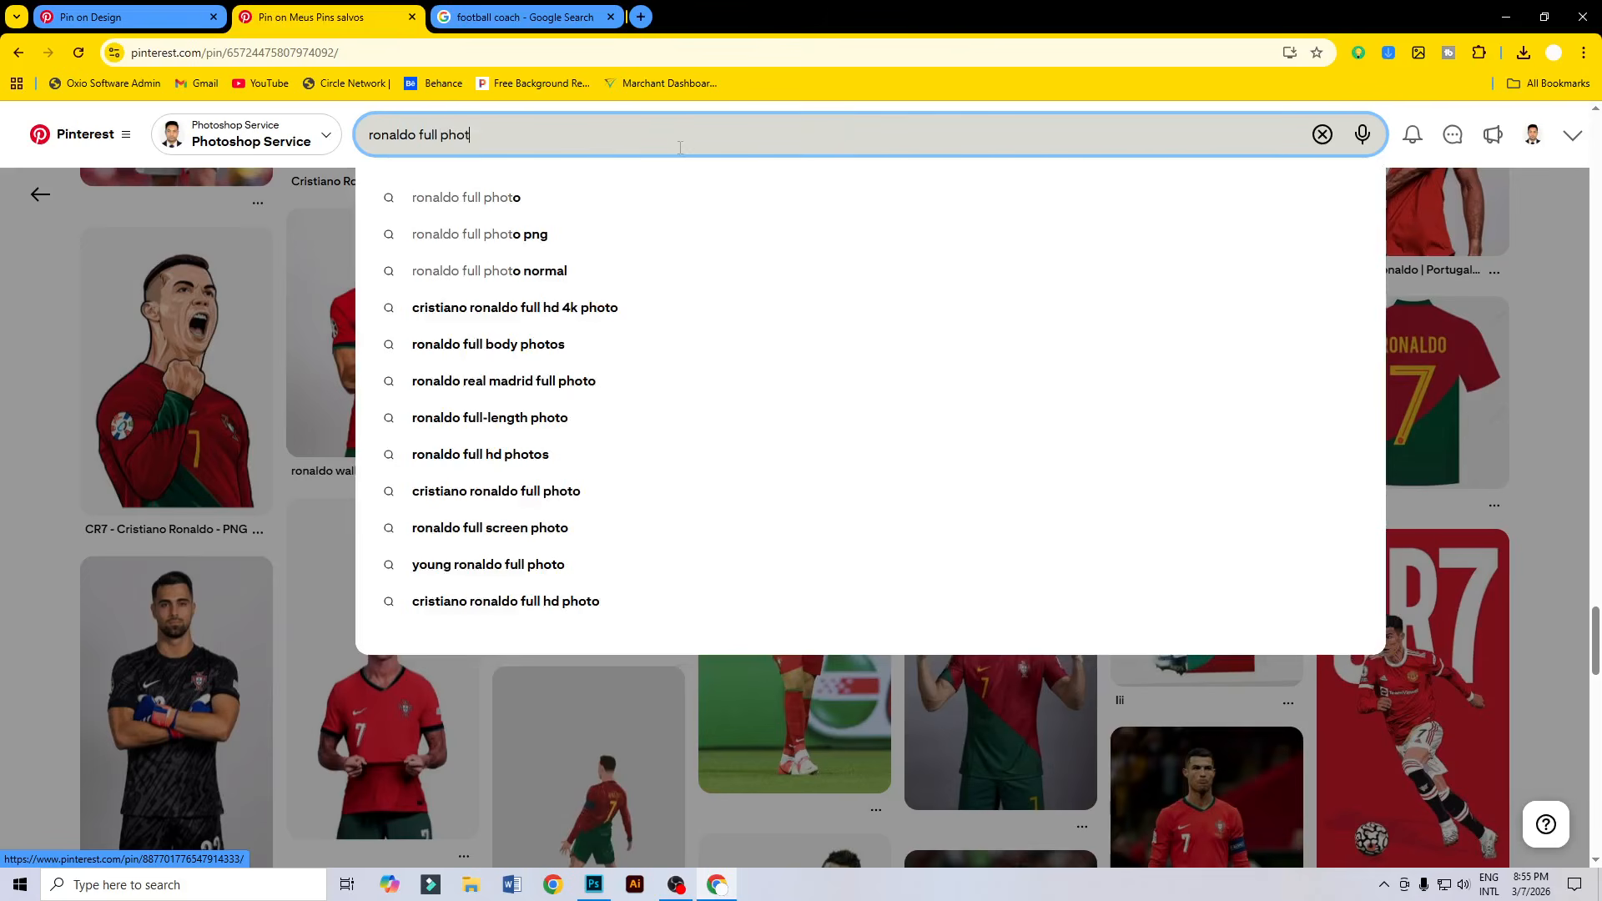
key("Return")
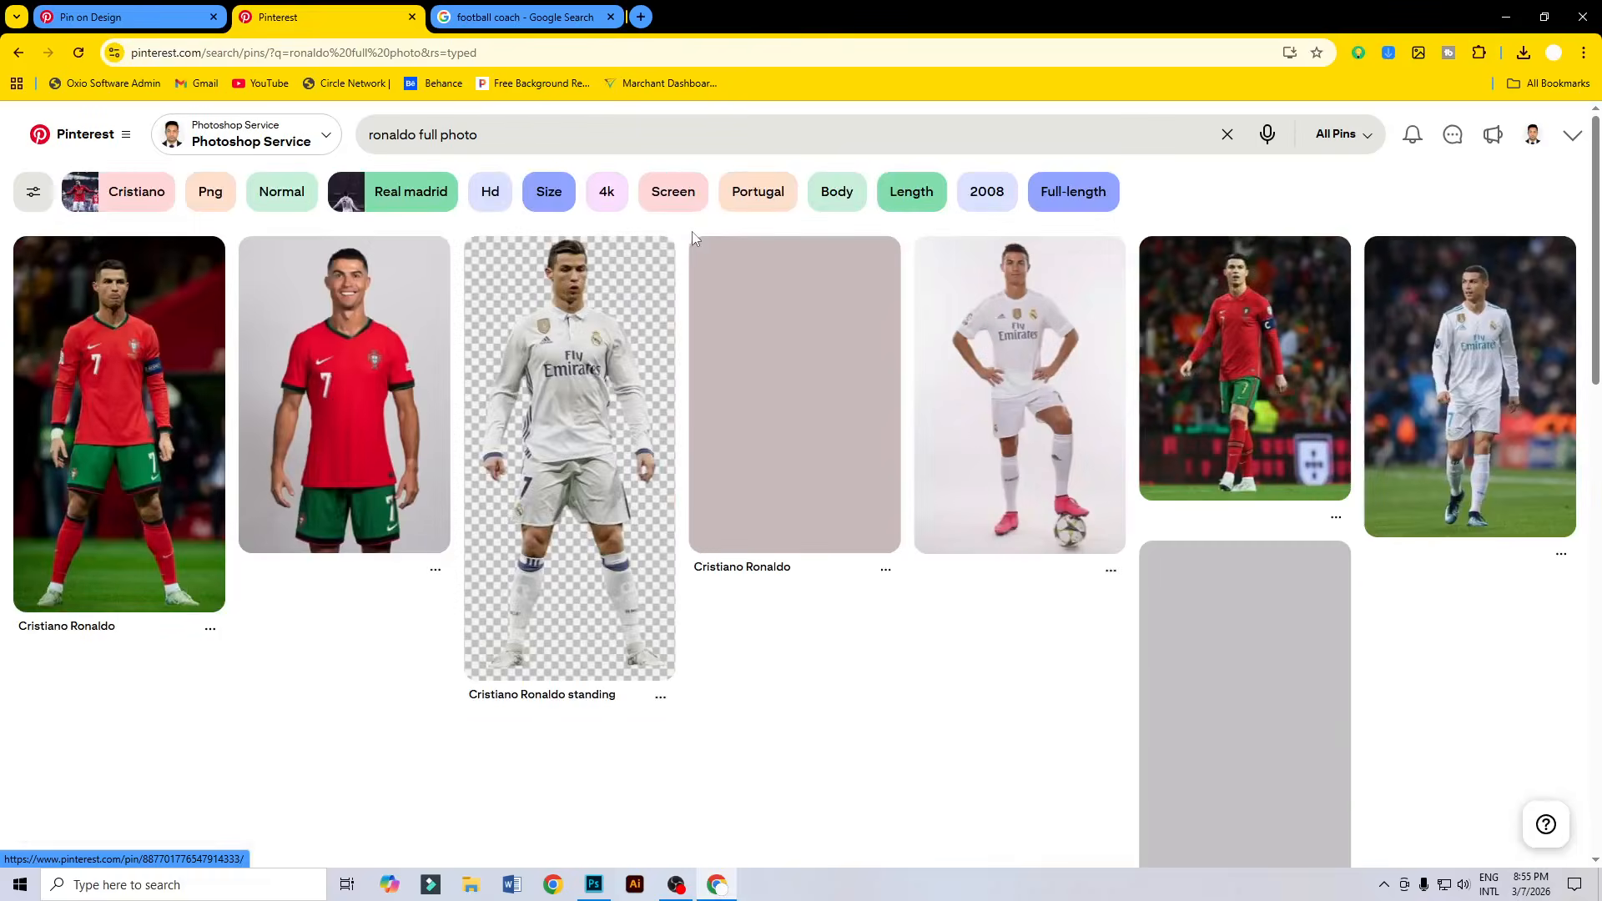
Open the transparent standing Ronaldo pin in the white kit, browse its related photos, and return to the search results.
left_click(589, 439)
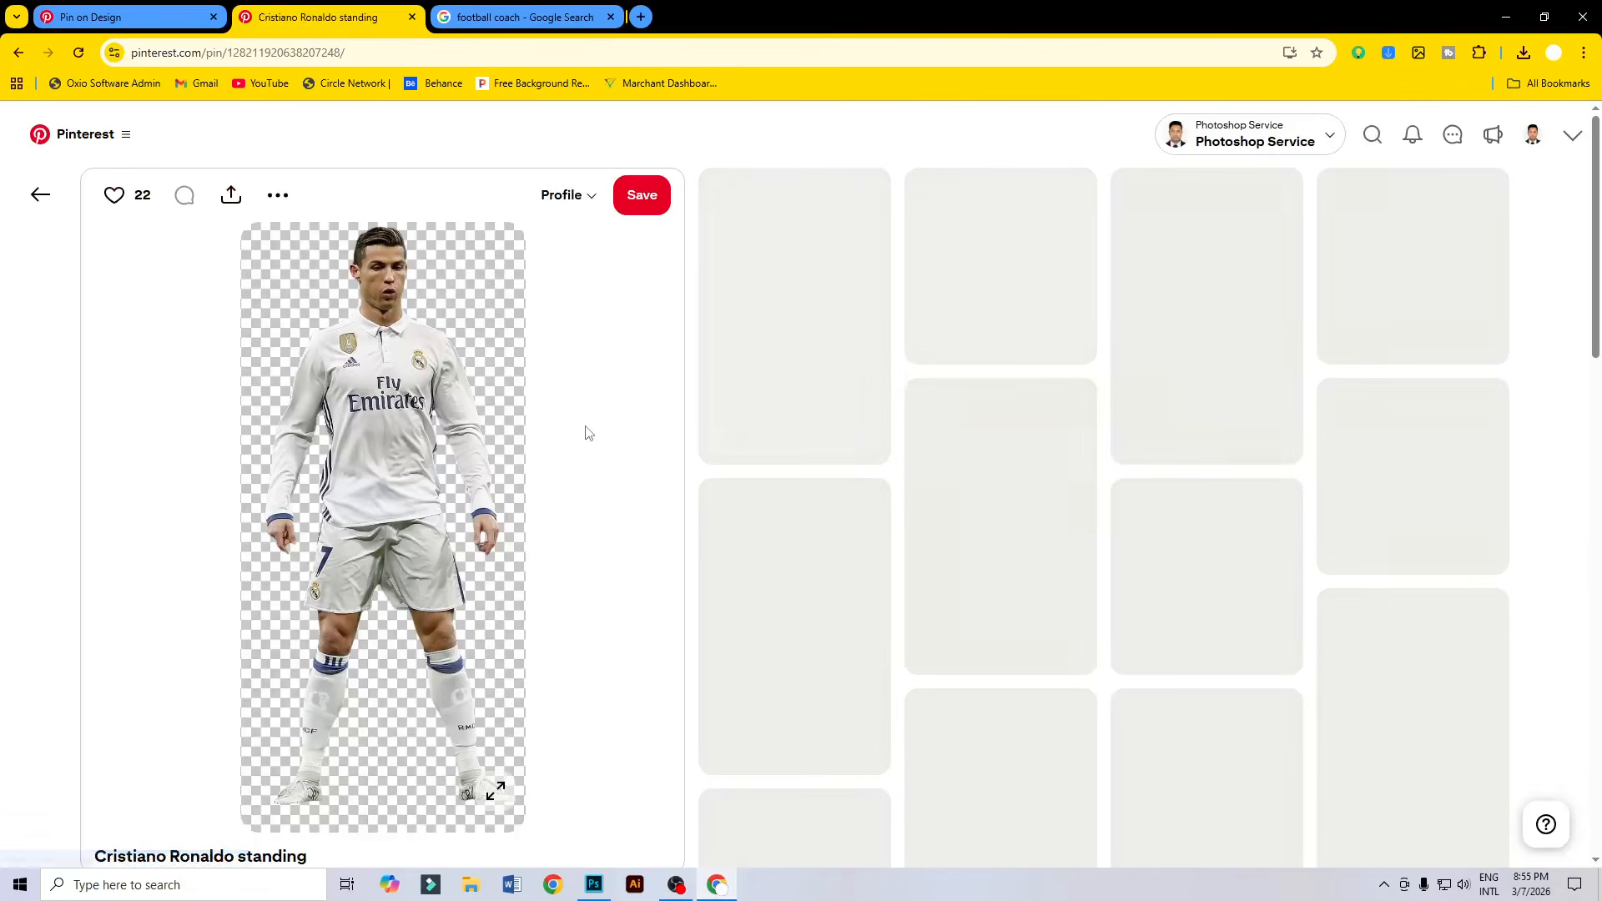
scroll(614, 431, "down", 10)
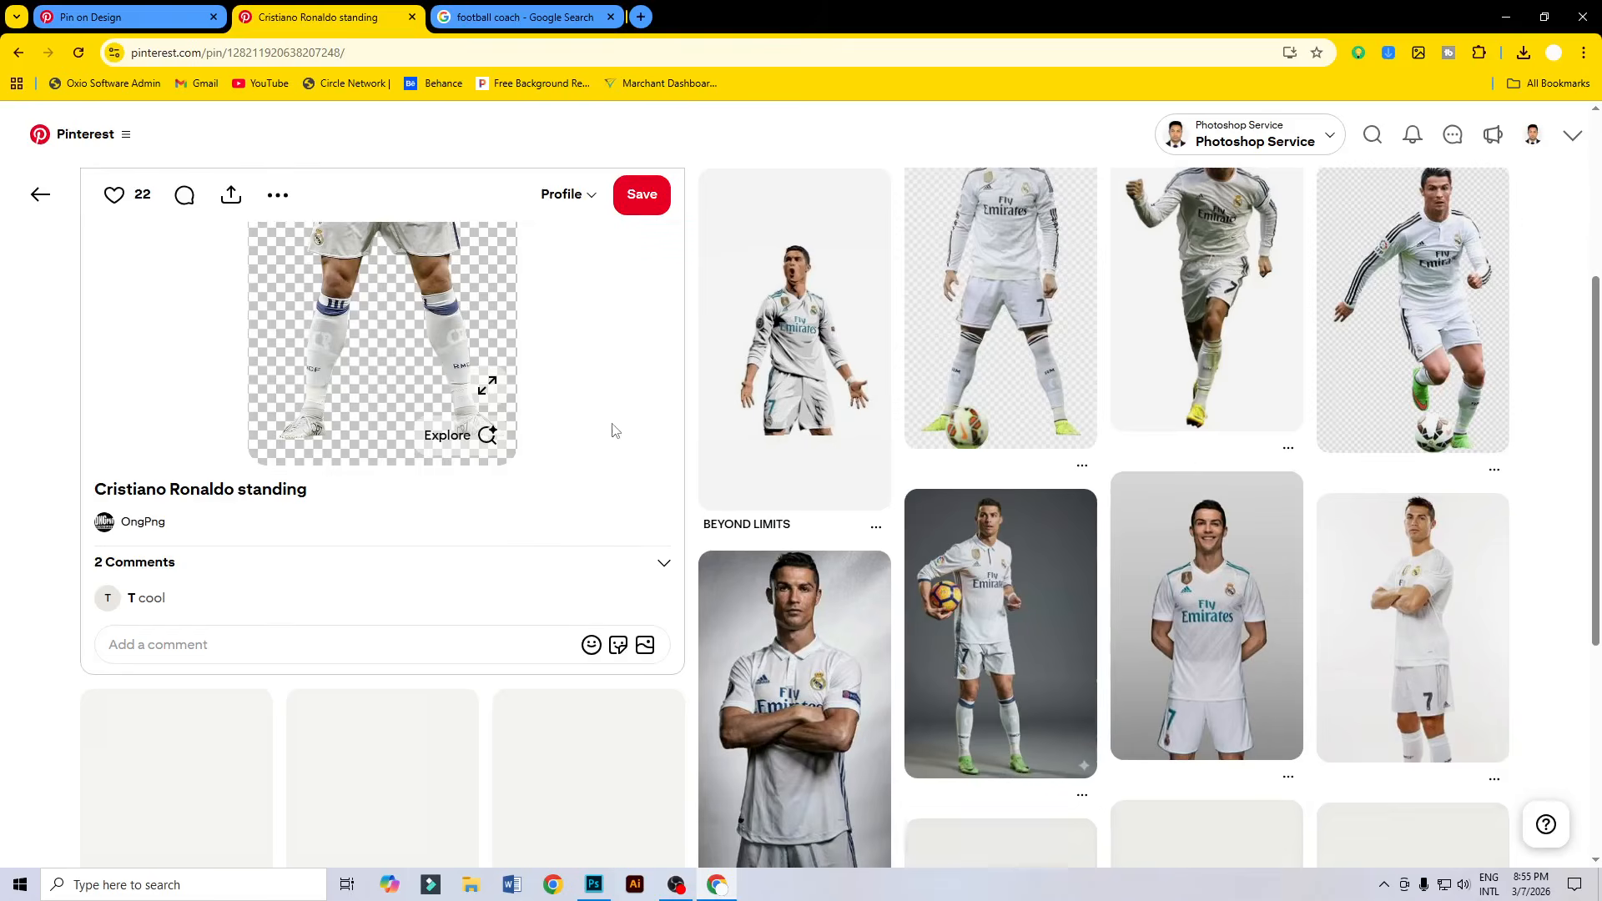
scroll(615, 429, "down", 7)
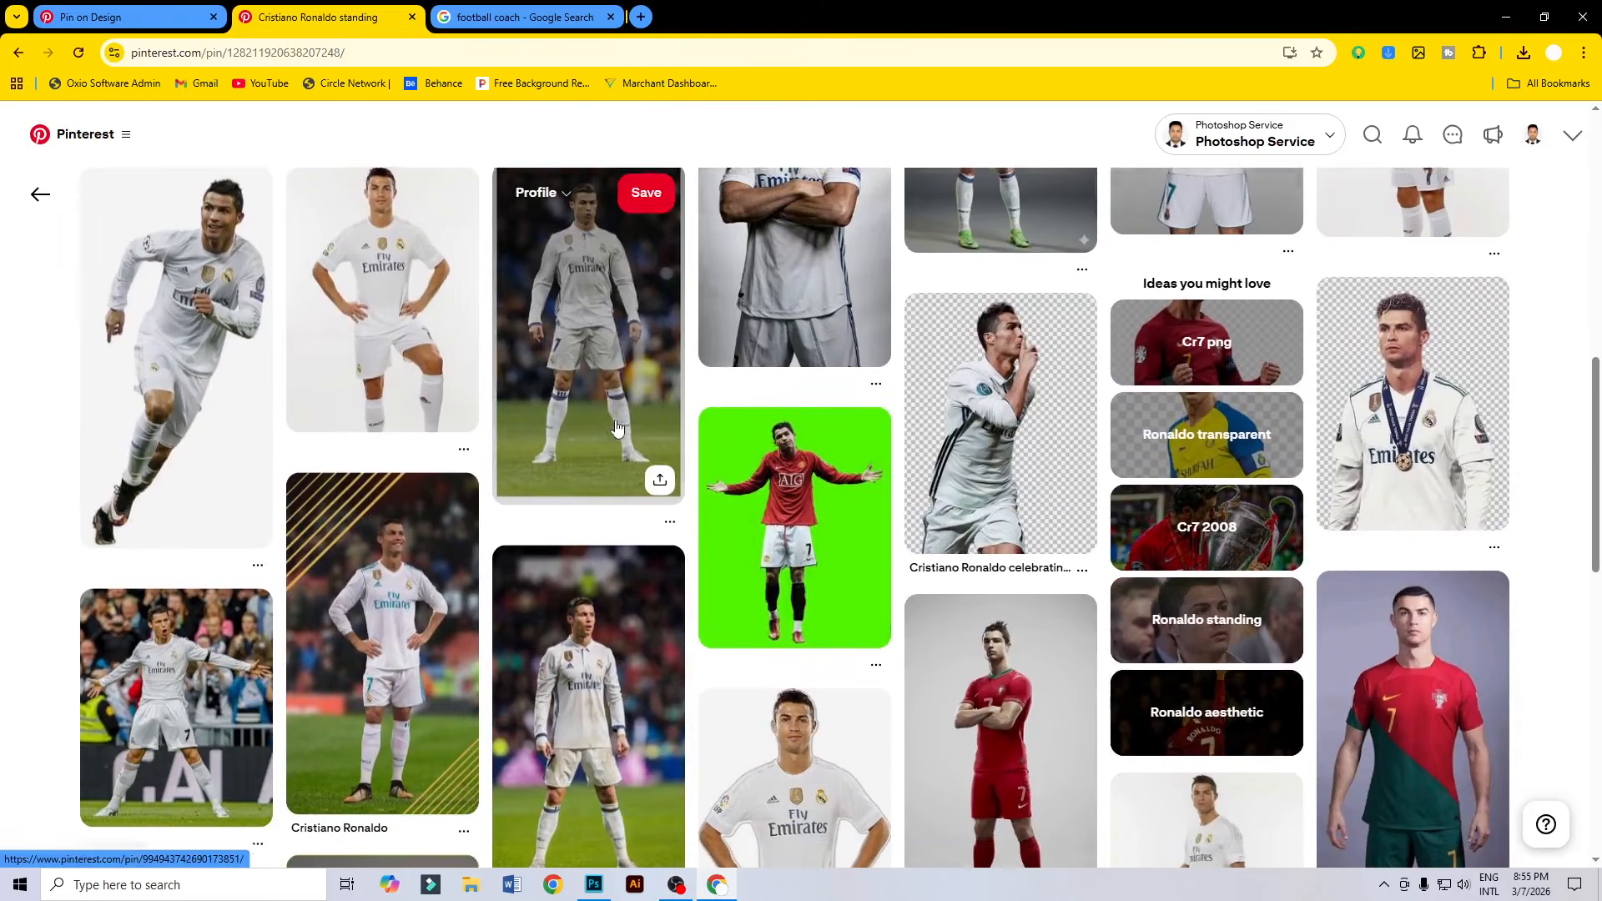
scroll(618, 427, "down", 6)
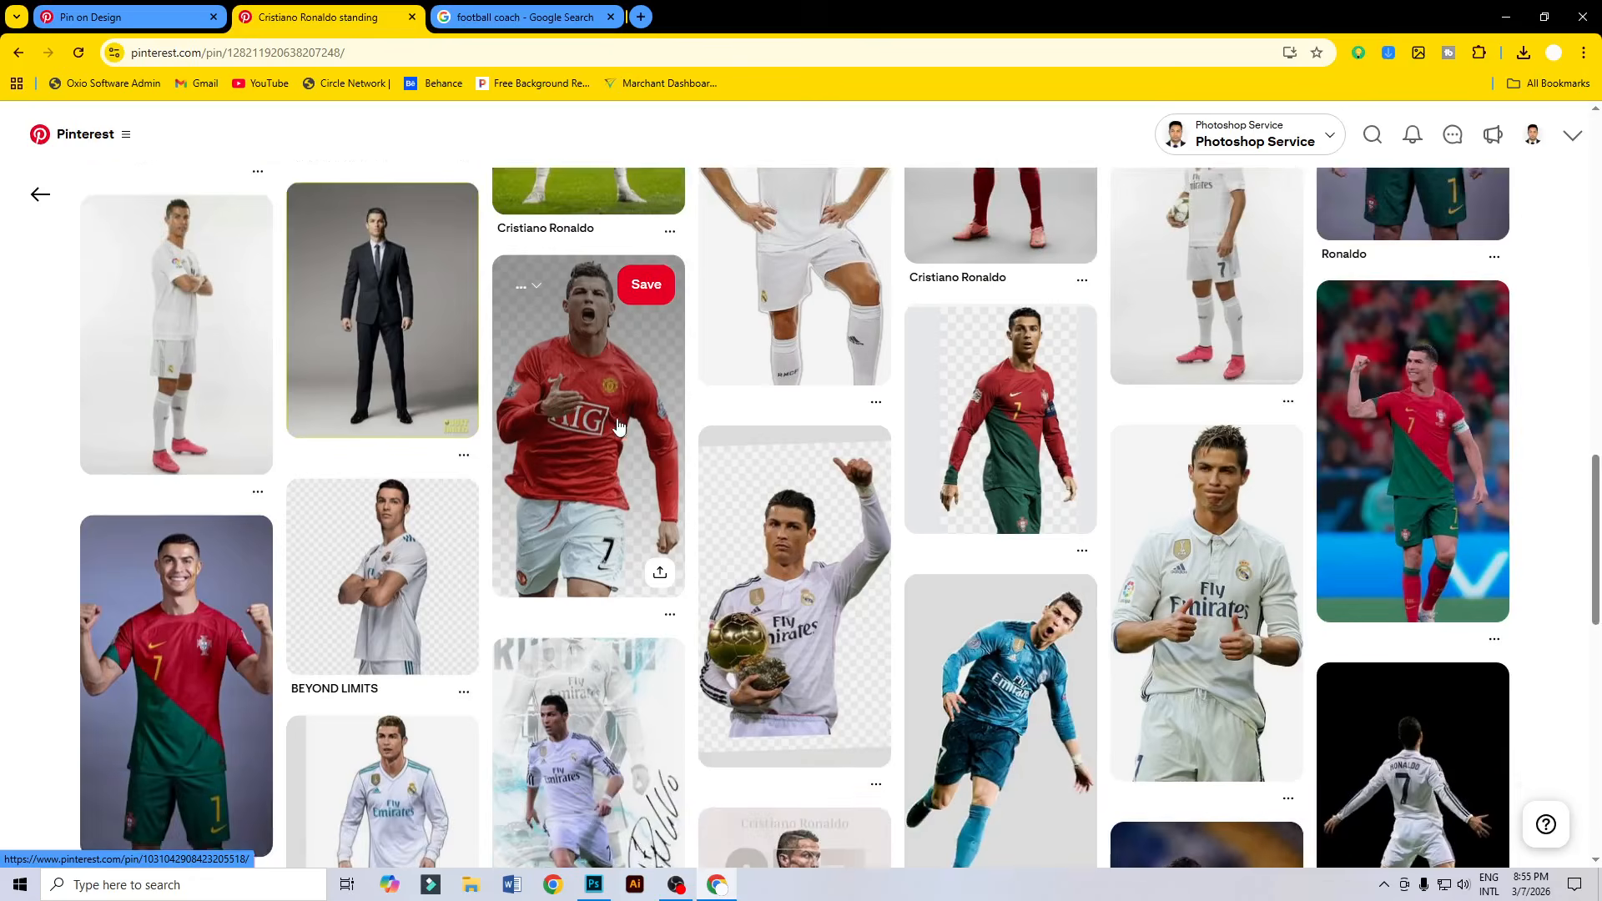
scroll(618, 427, "down", 9)
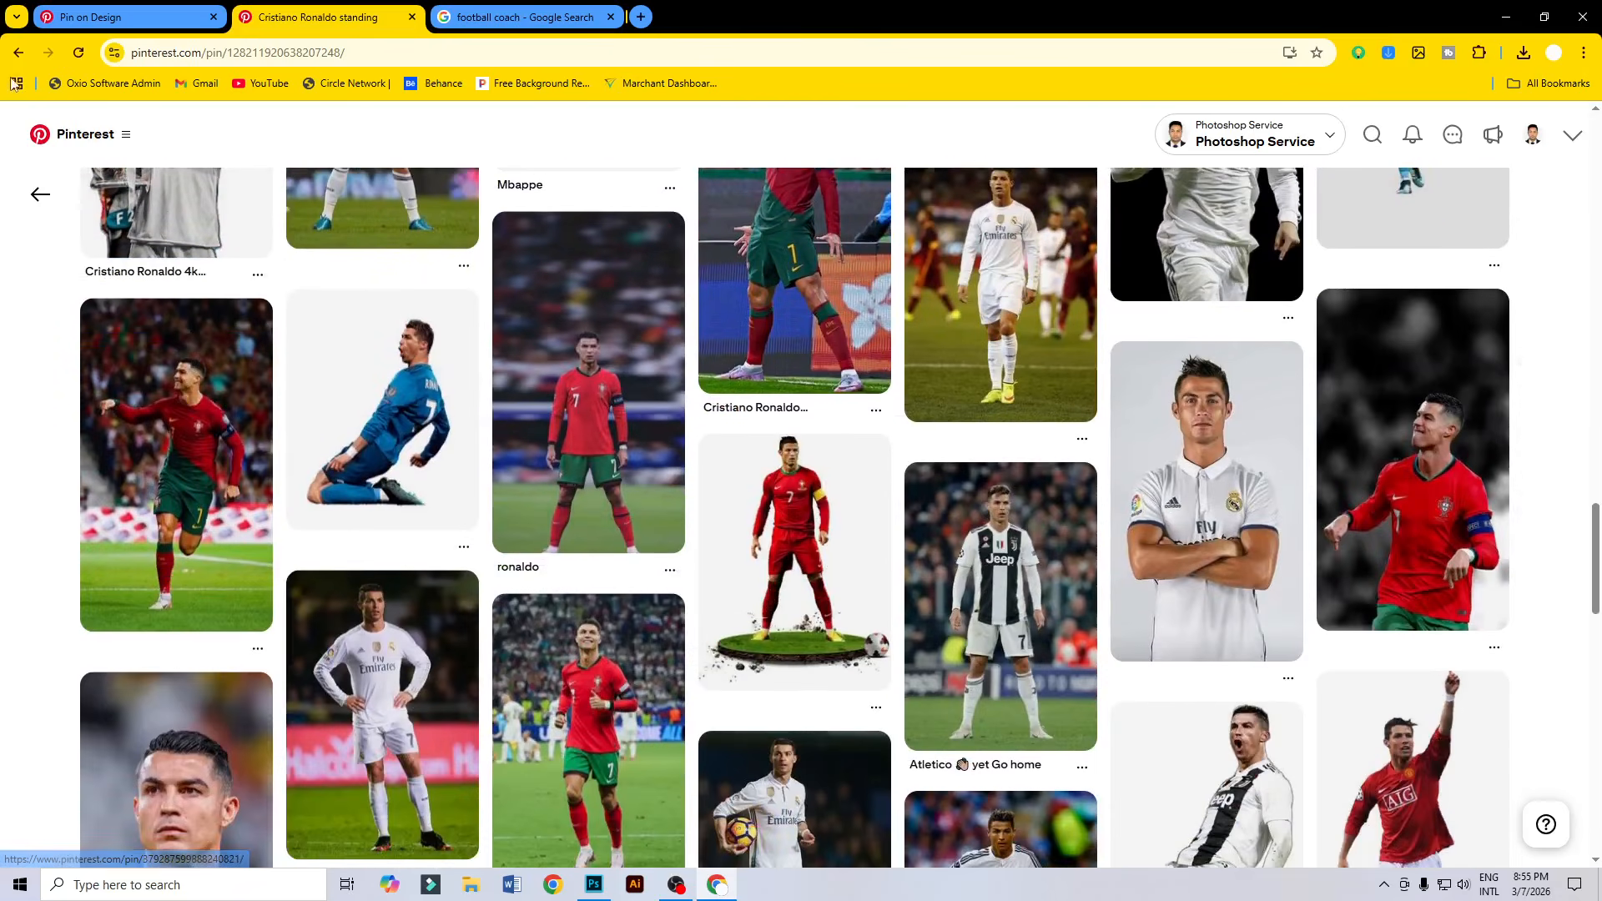
left_click(23, 50)
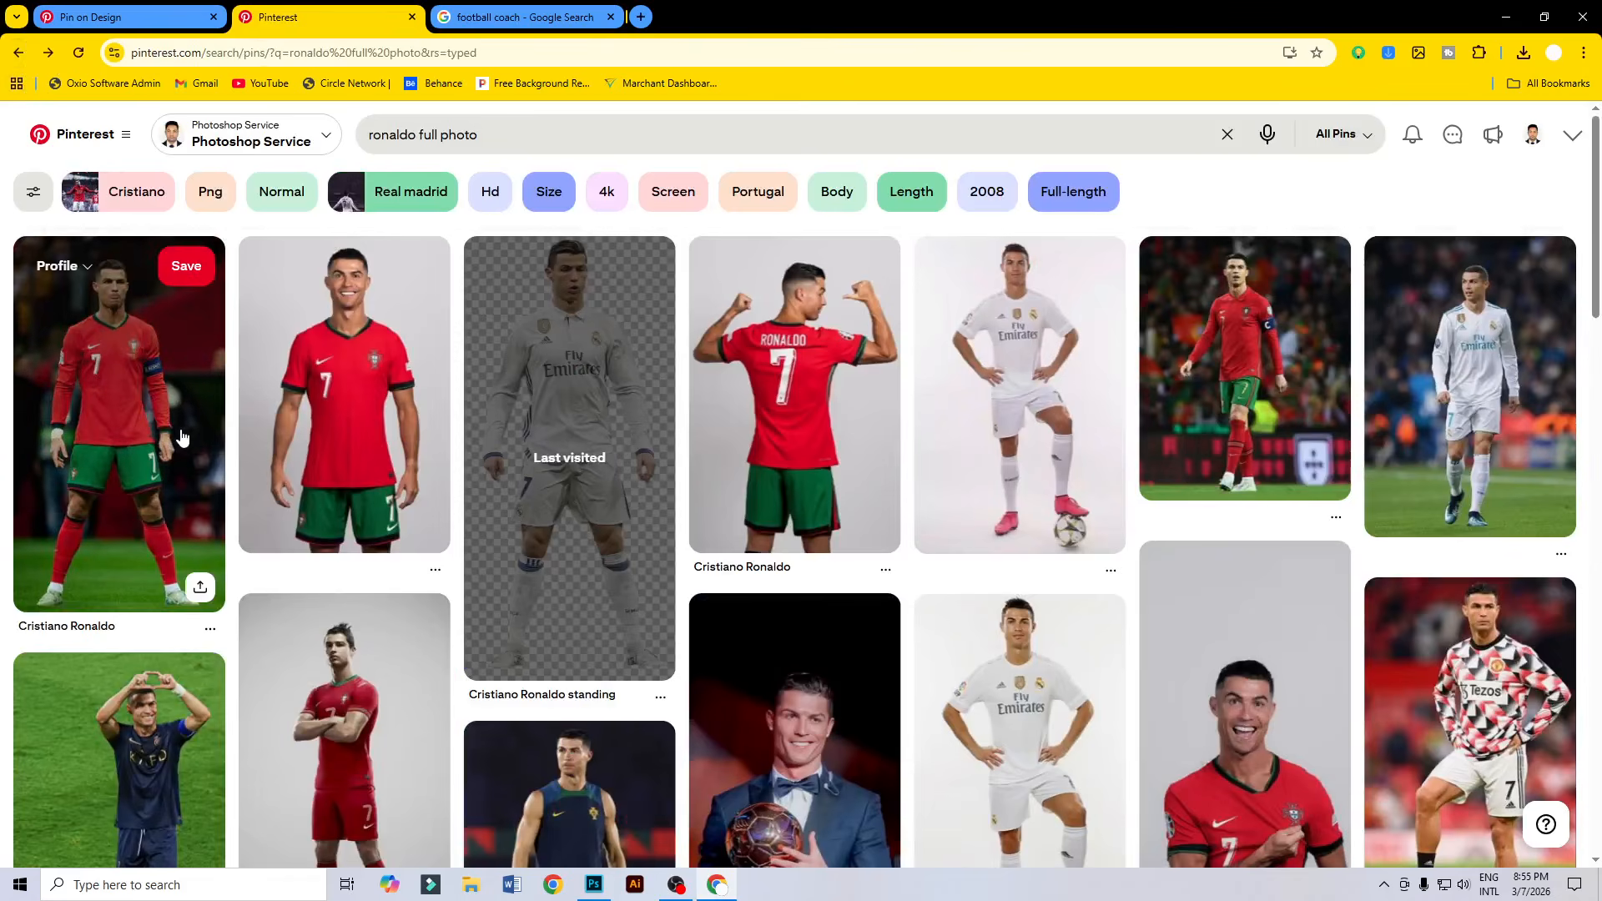
Open the Ronaldo pin with the wide free-kick stance in the Portugal kit and look through its related photos.
left_click(183, 438)
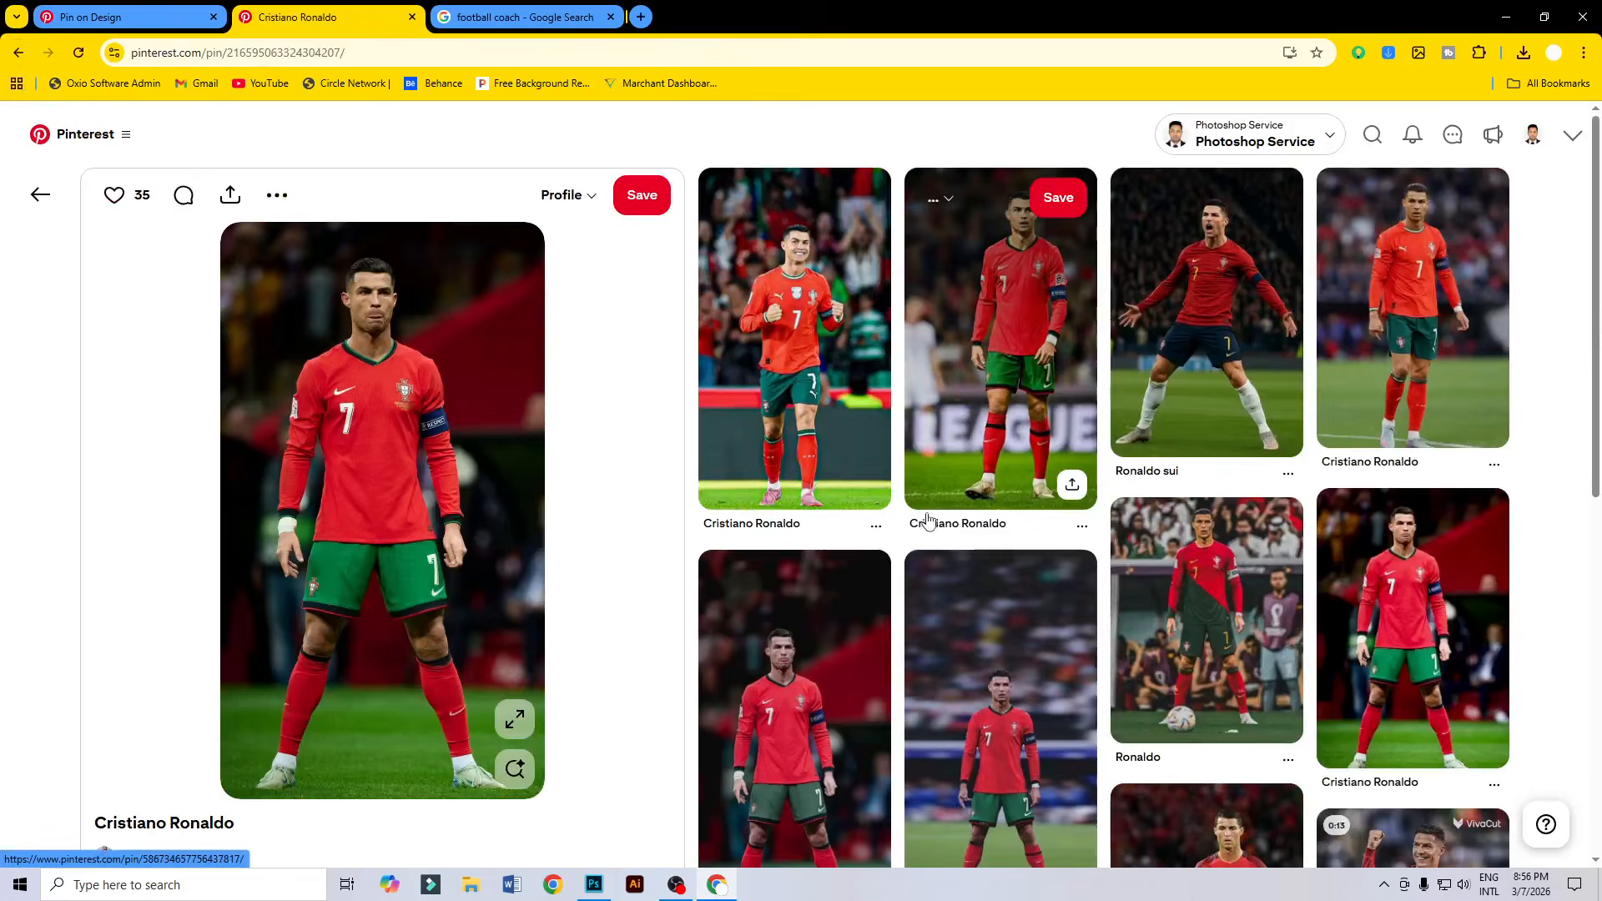
scroll(1583, 448, "down", 4)
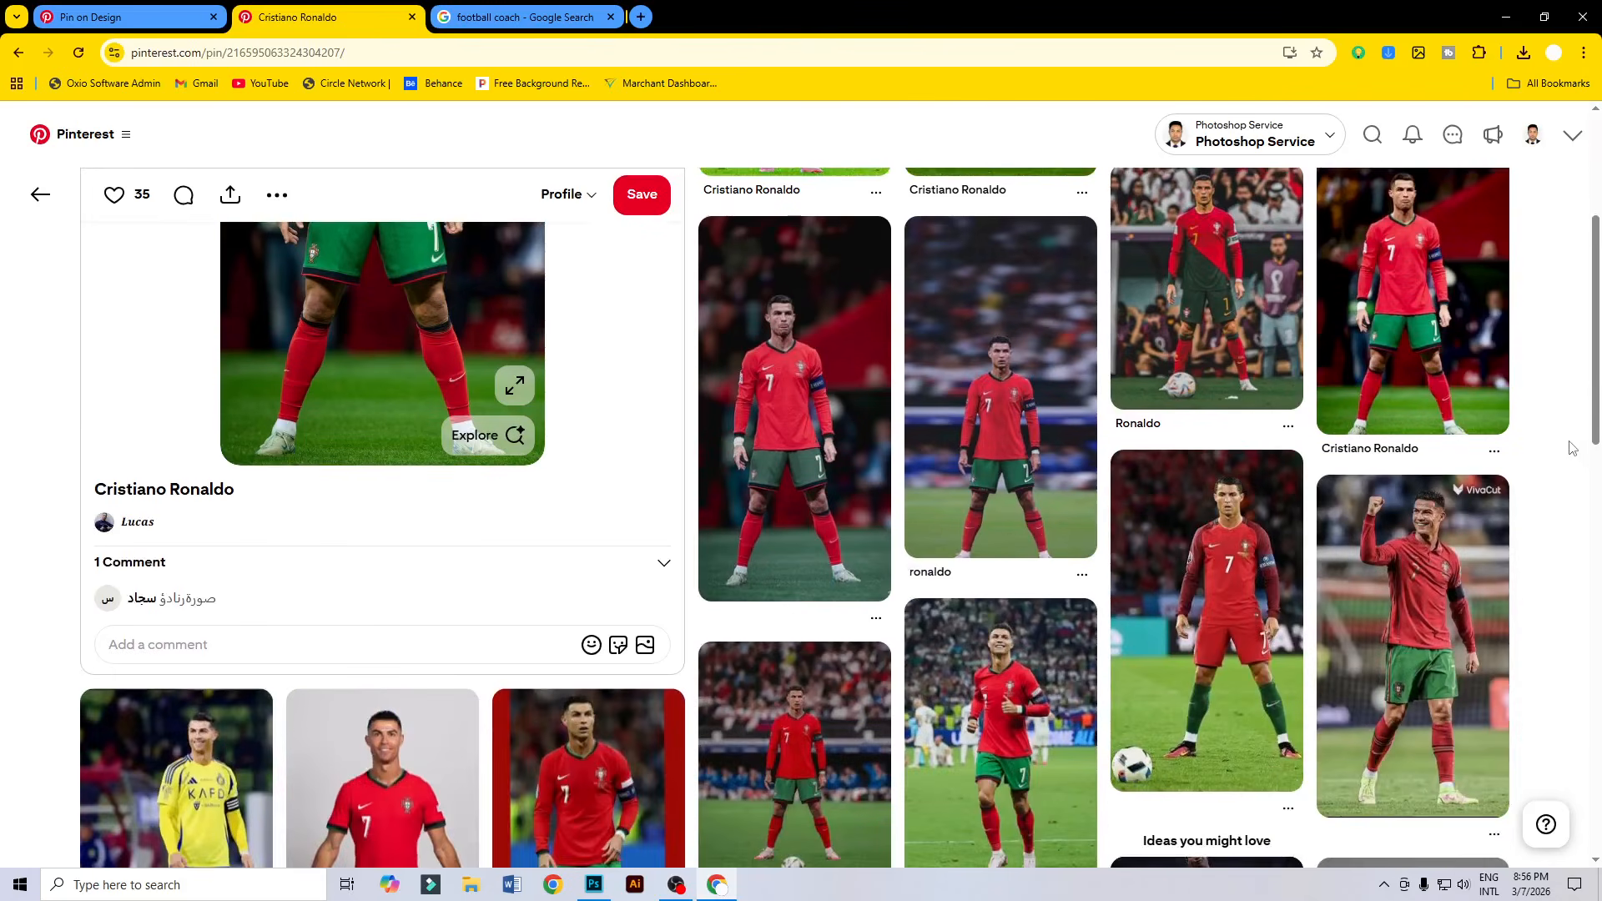
scroll(1572, 448, "down", 5)
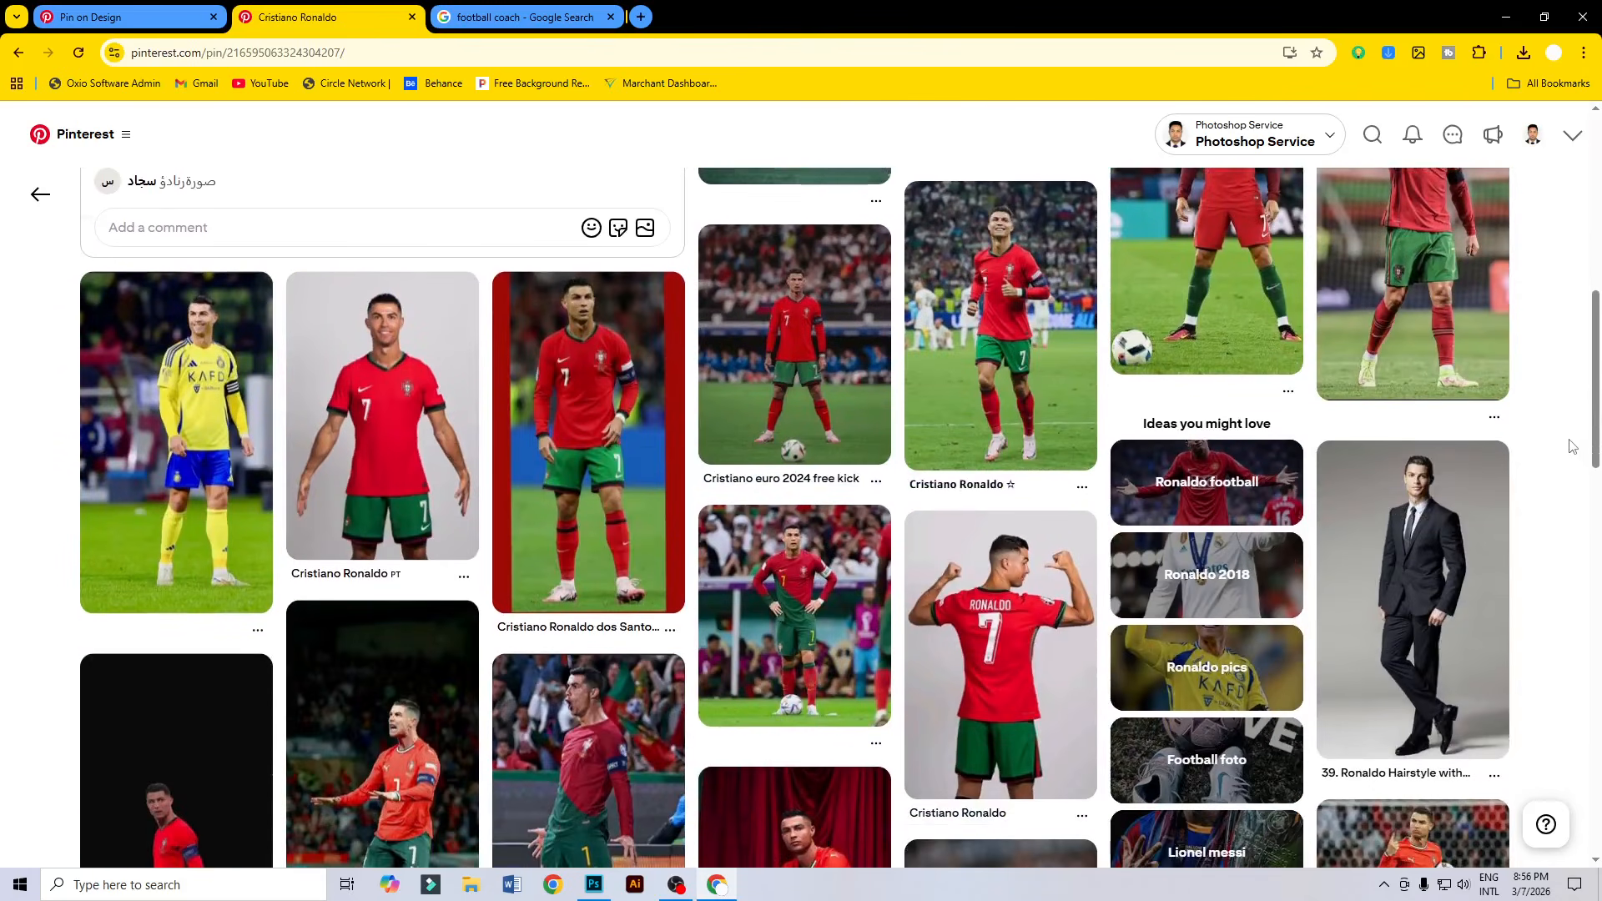
Open the full-body pin of Ronaldo smiling and jogging in the Portugal kit and review its related photos.
left_click(1013, 364)
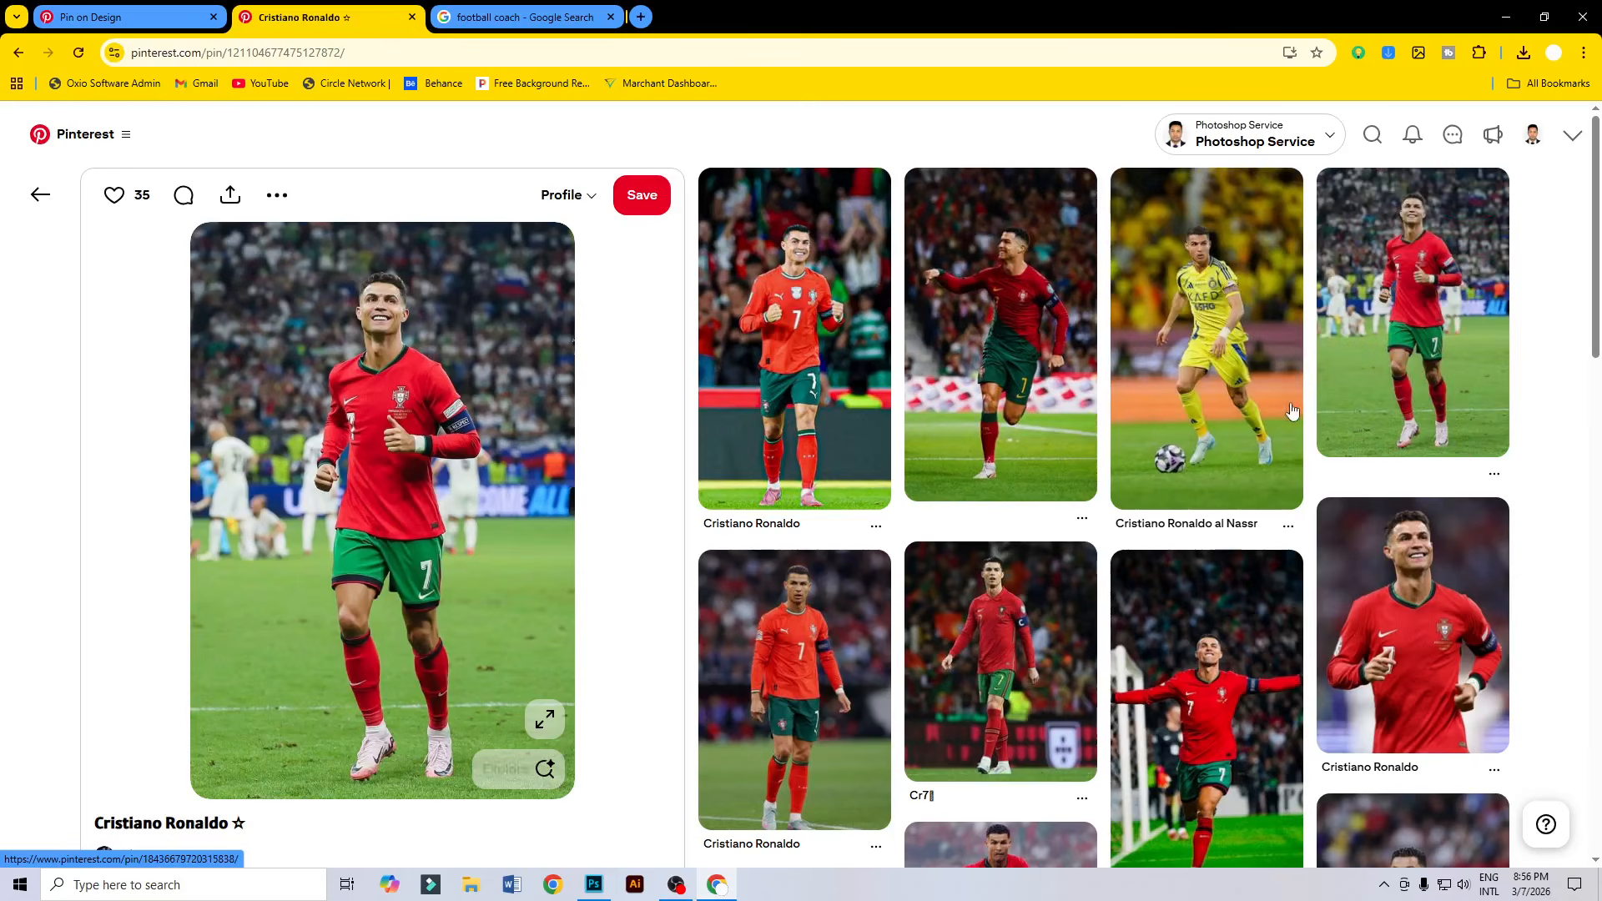
scroll(1246, 404, "down", 8)
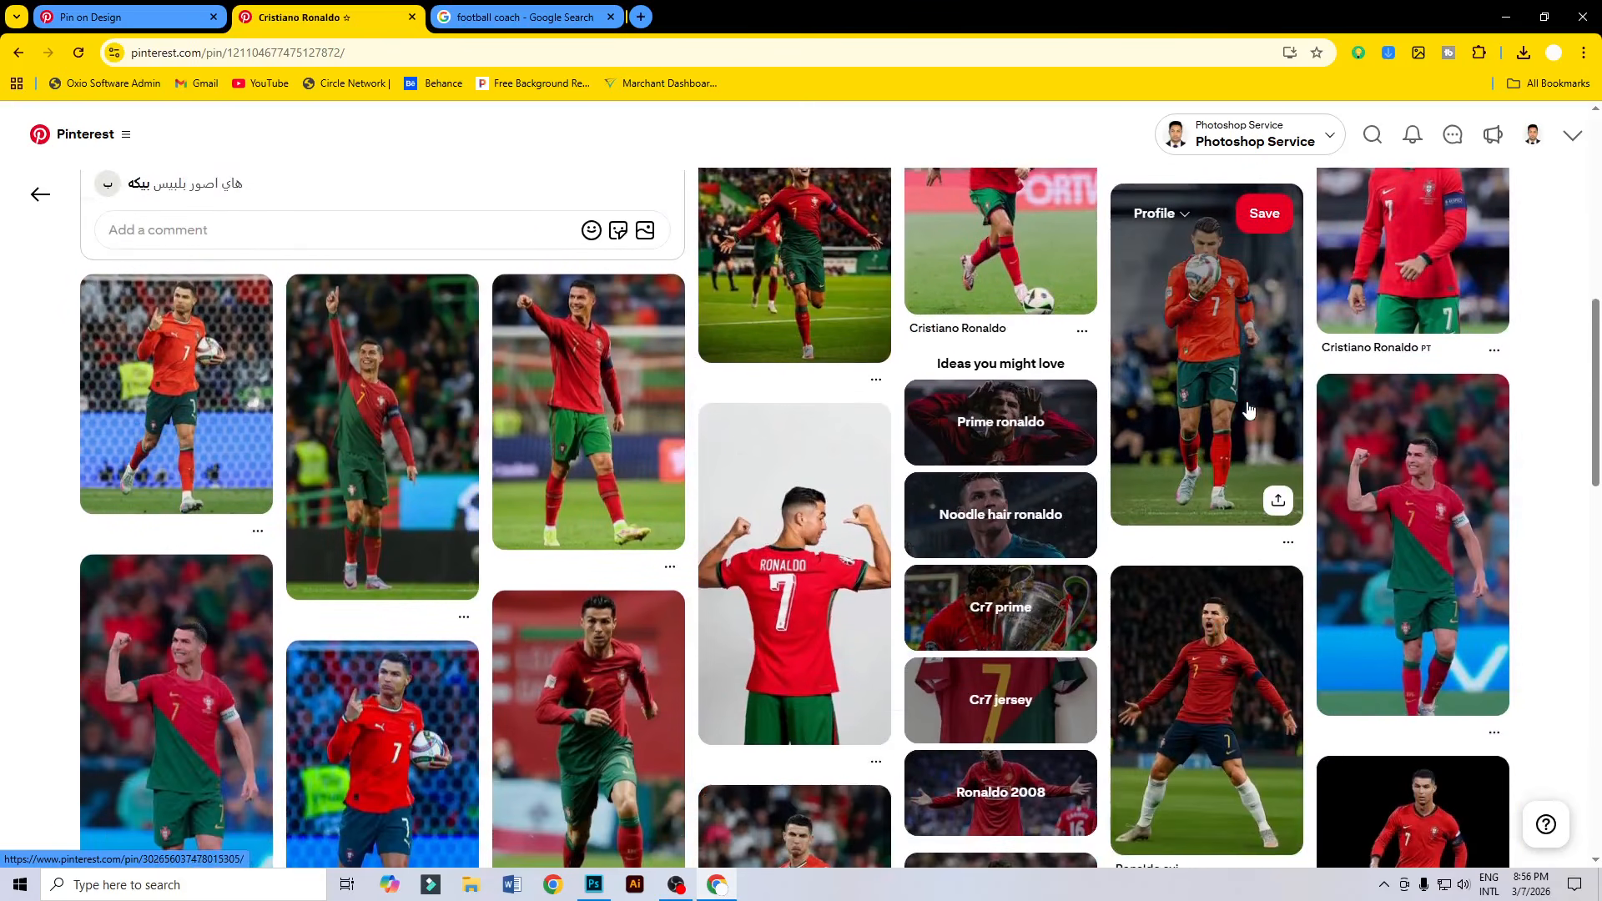
scroll(942, 492, "down", 4)
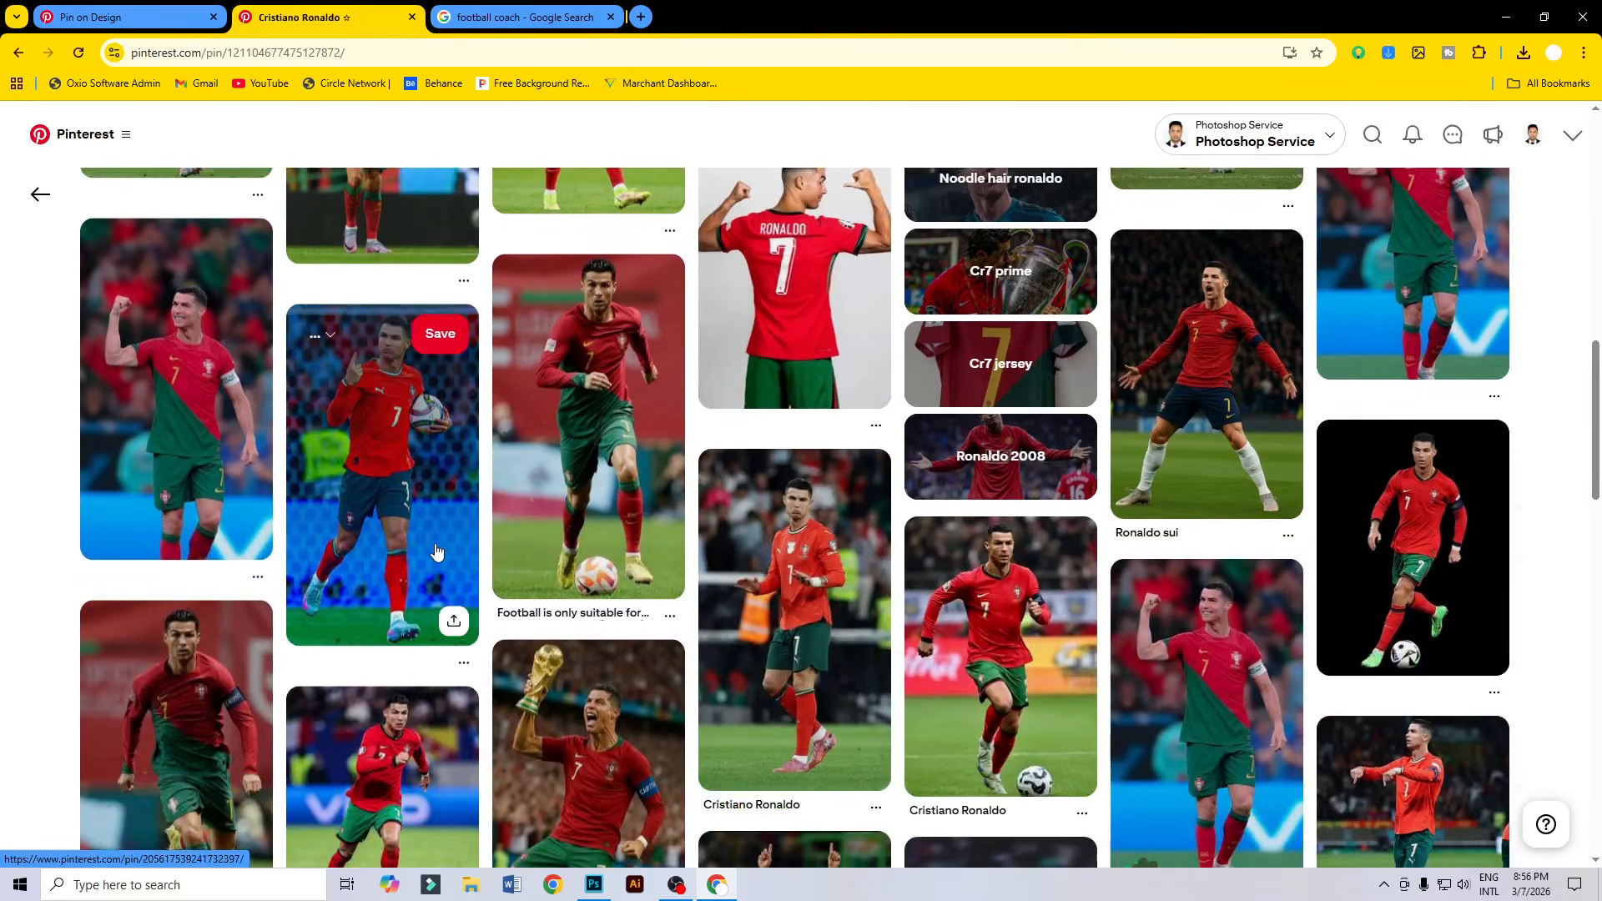
scroll(450, 547, "down", 5)
scroll(379, 589, "down", 3)
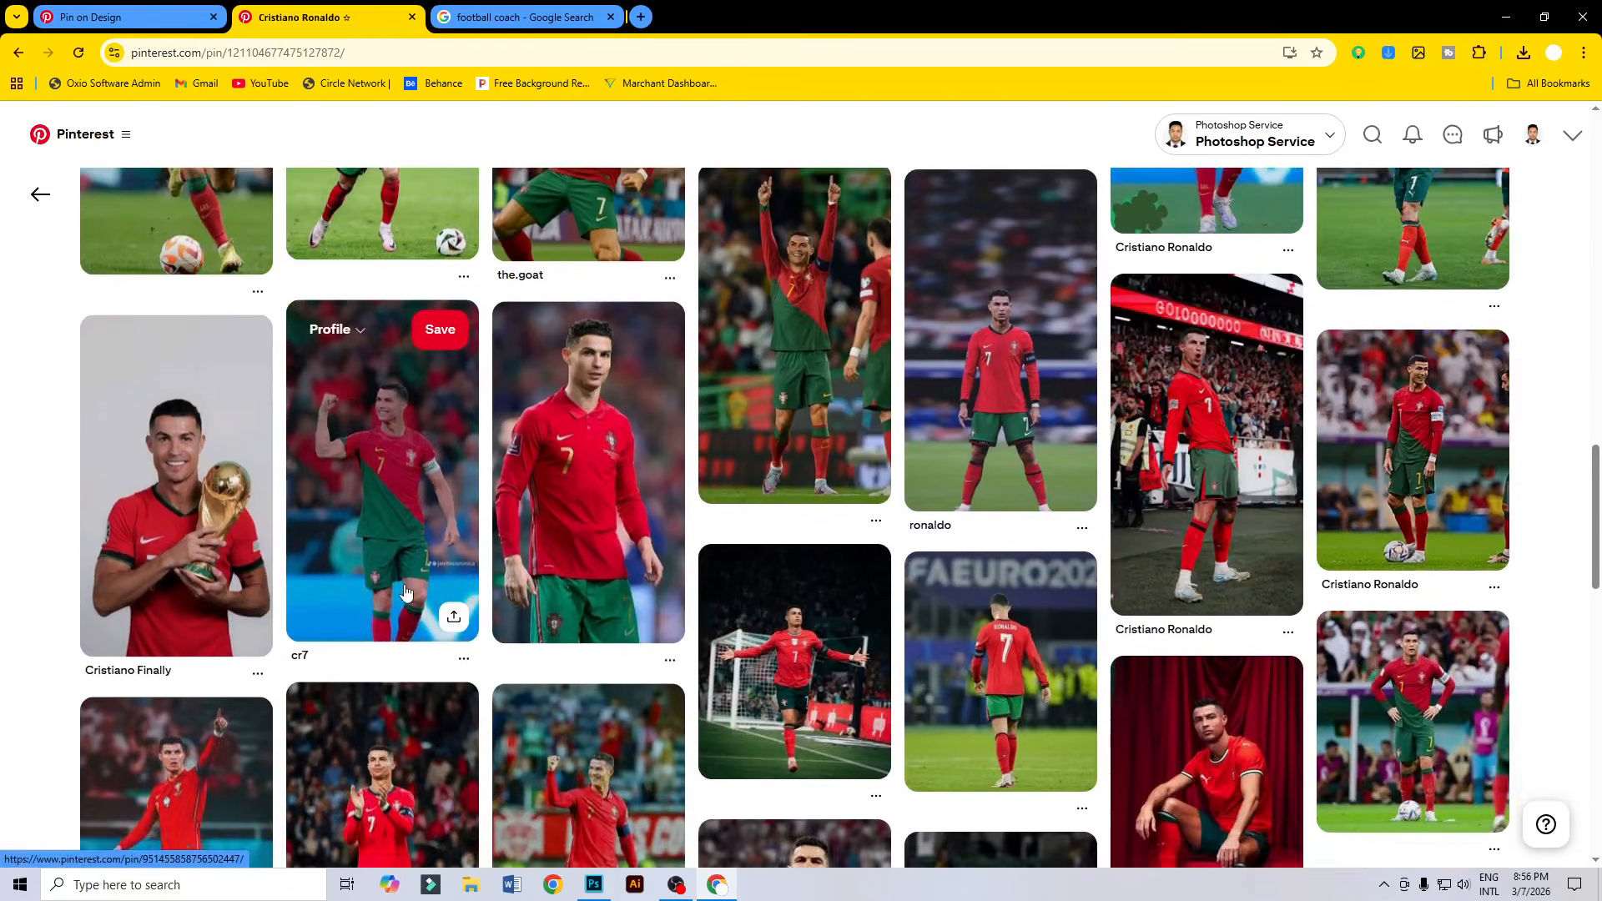
scroll(394, 579, "up", 8)
scroll(394, 584, "up", 12)
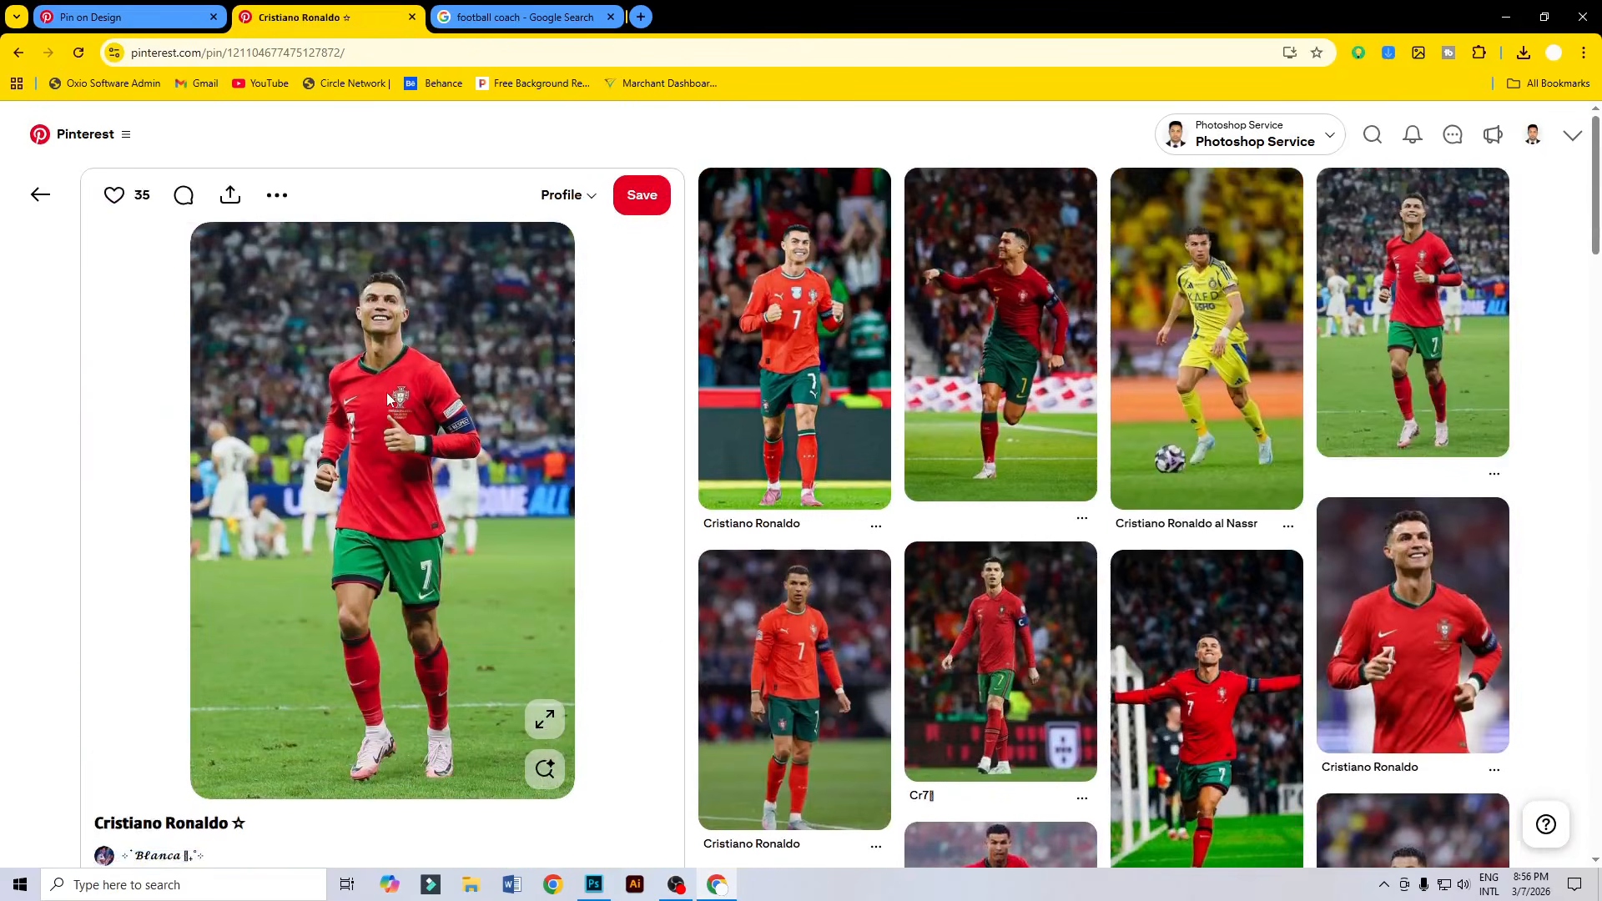
Save the image of Ronaldo jogging in the Portugal kit to the computer.
right_click(388, 392)
left_click(454, 436)
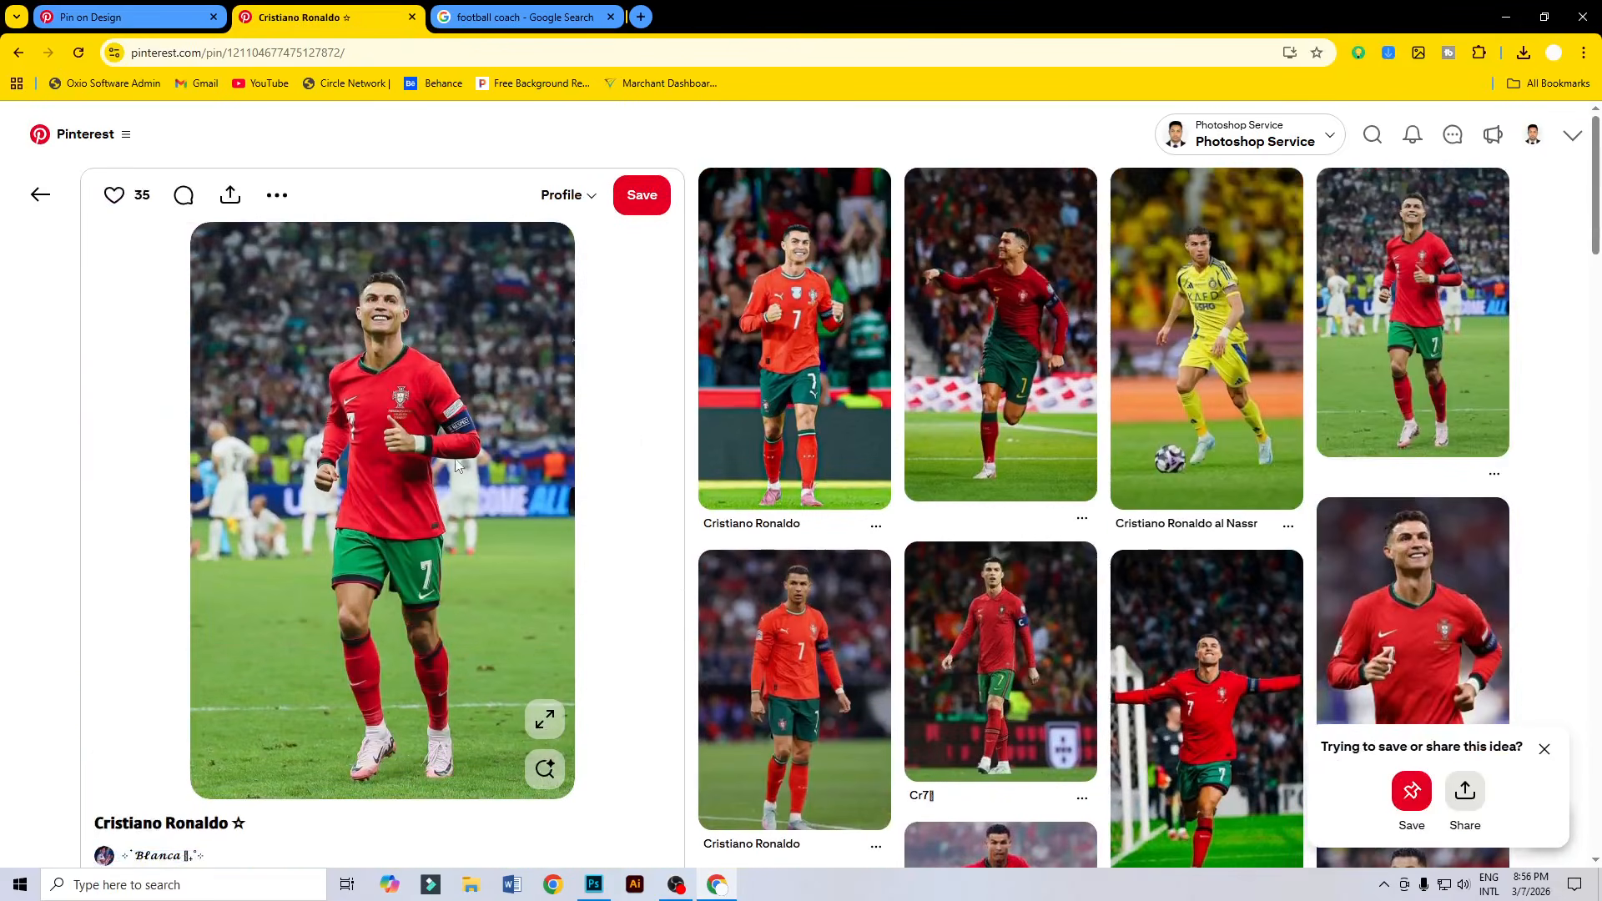
left_click(659, 422)
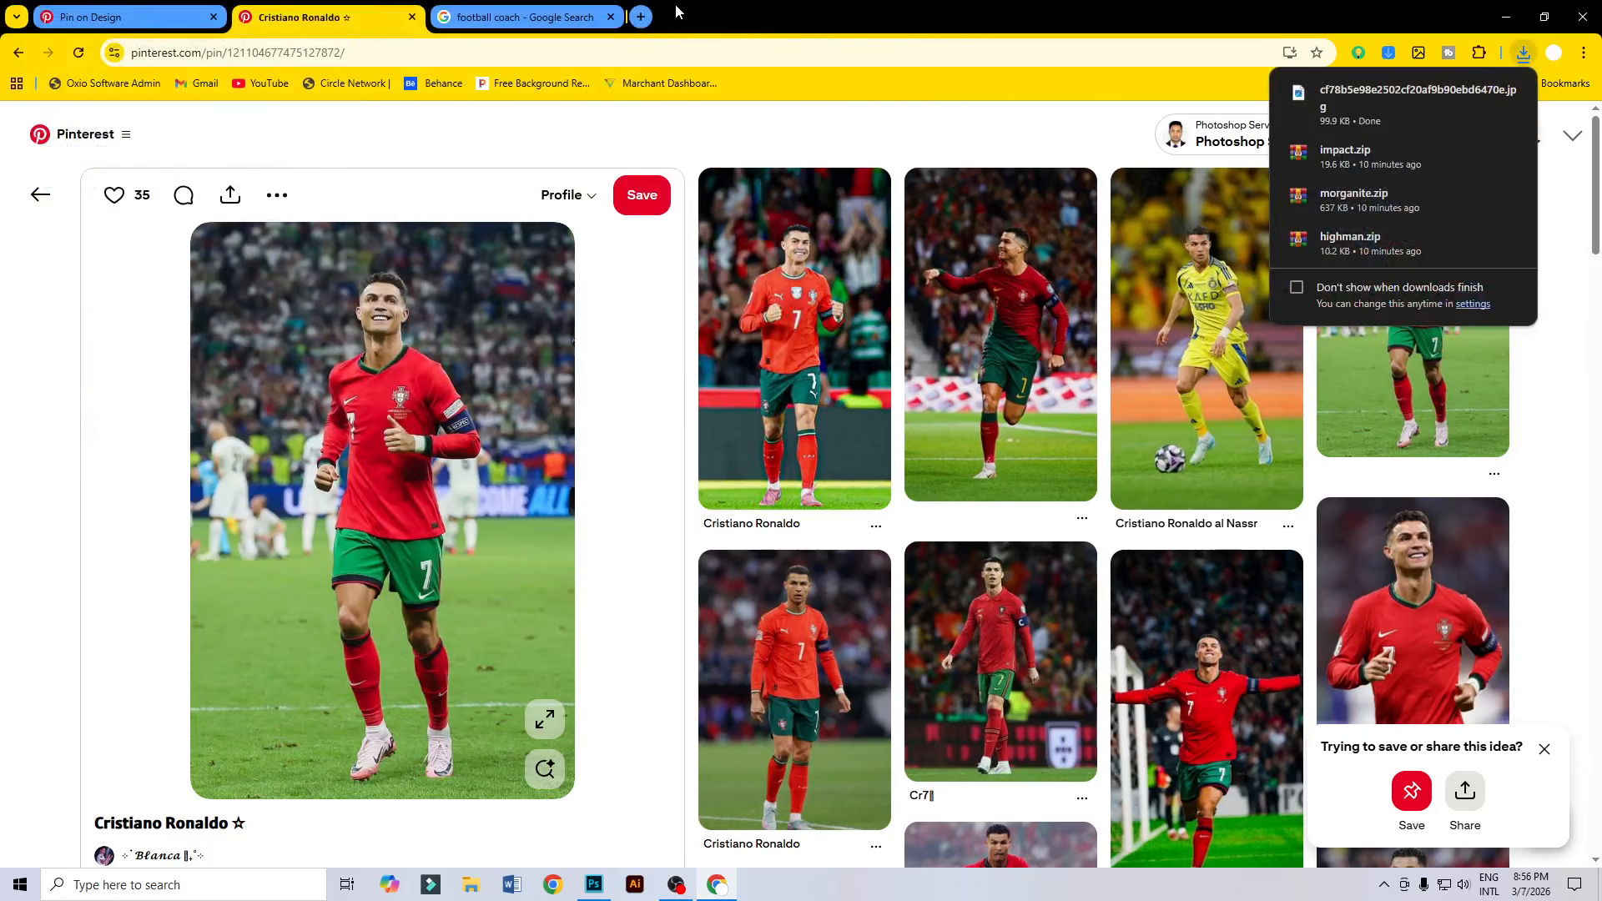
Open the Pixa background remover in a new tab, upload the saved Ronaldo JPG from Downloads, and dismiss the Google sign-in prompt.
key("ctrl+t")
left_click(511, 83)
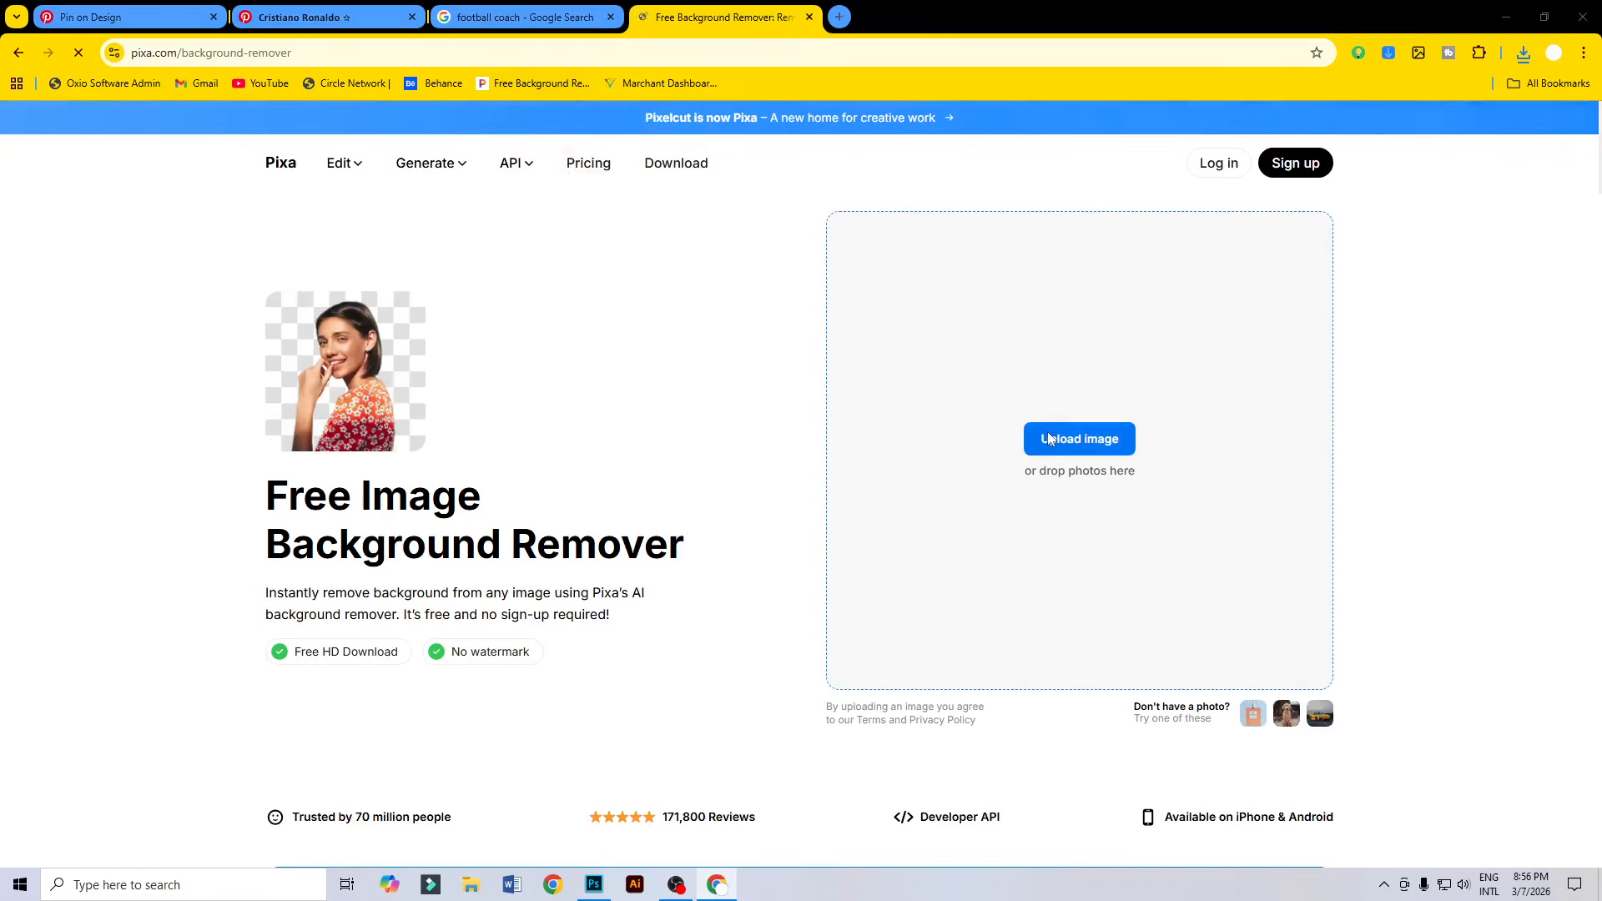
left_click(1048, 436)
left_click(74, 203)
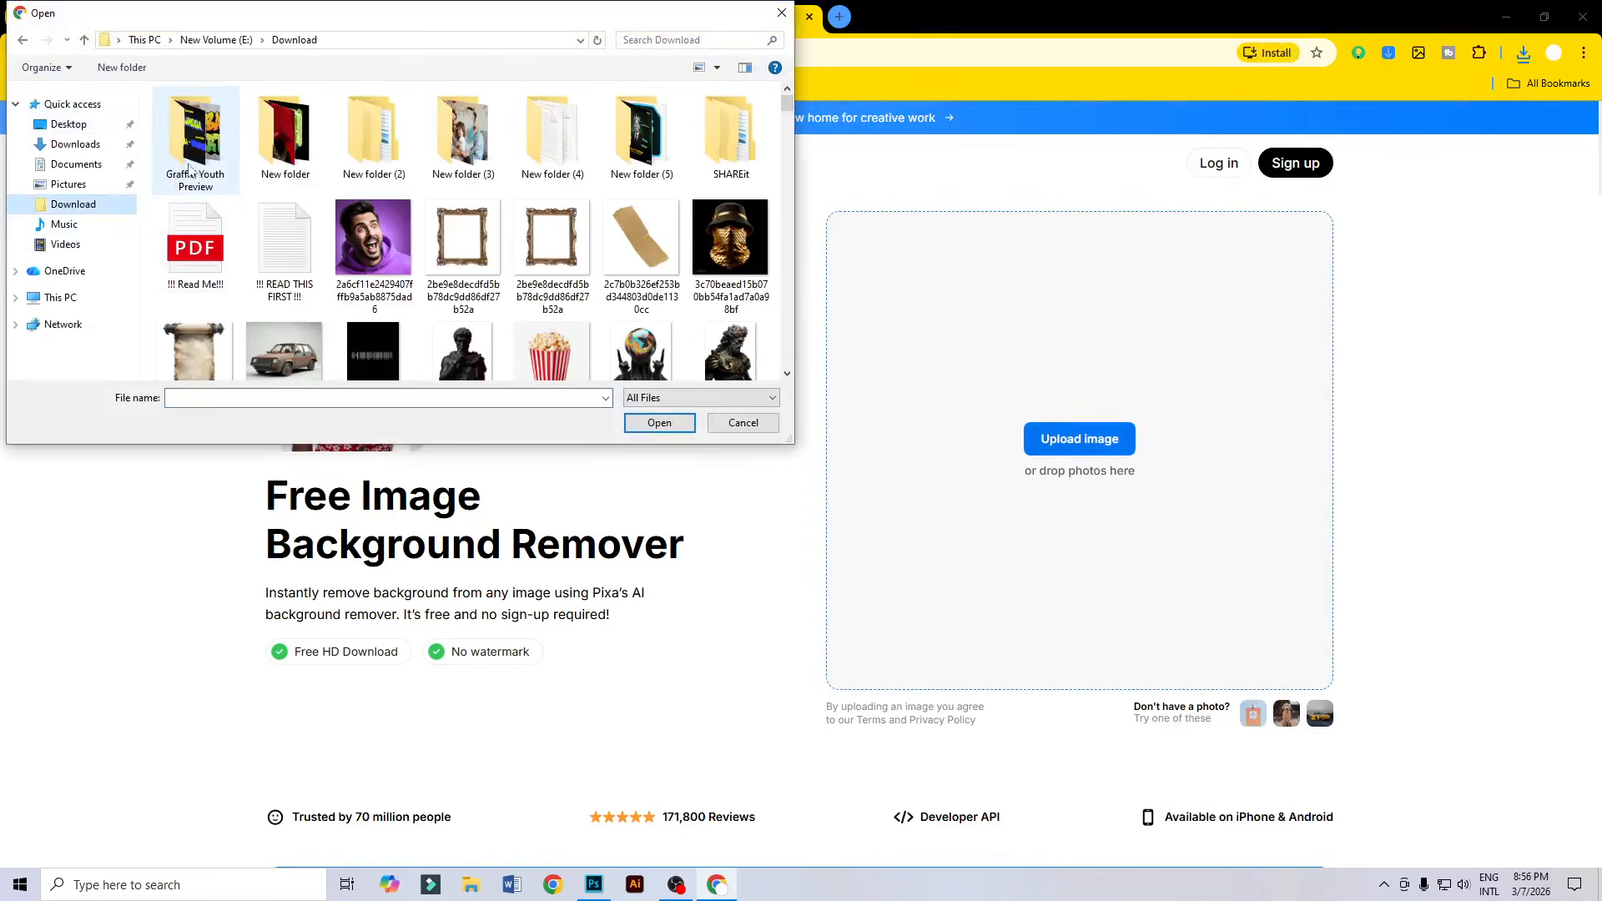
left_click(75, 144)
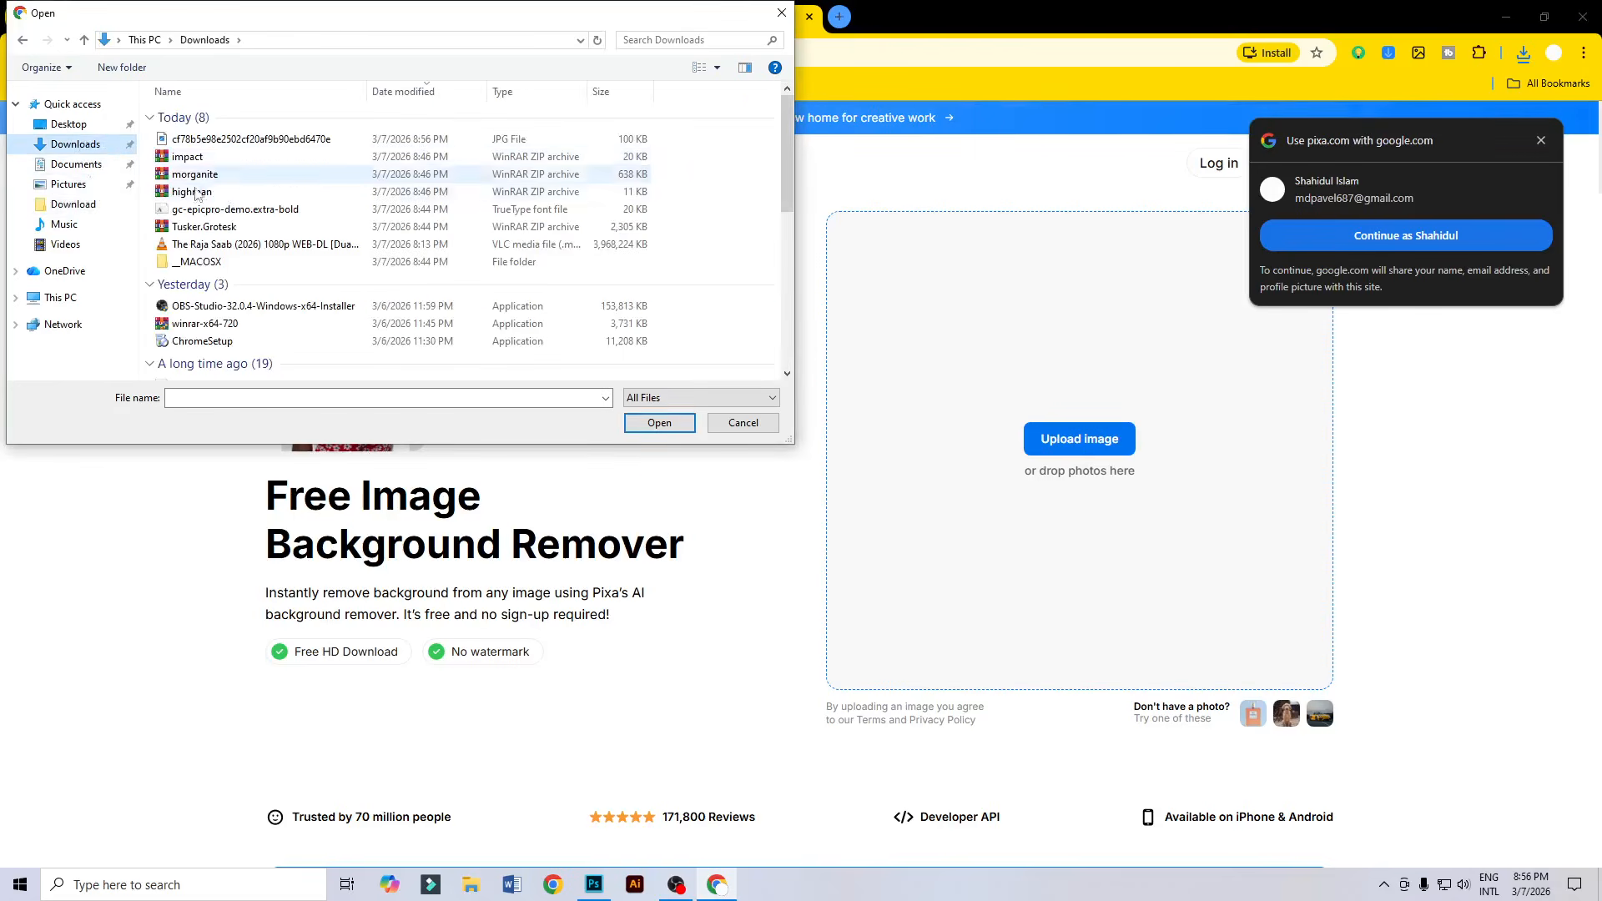
left_click(199, 141)
left_click(659, 422)
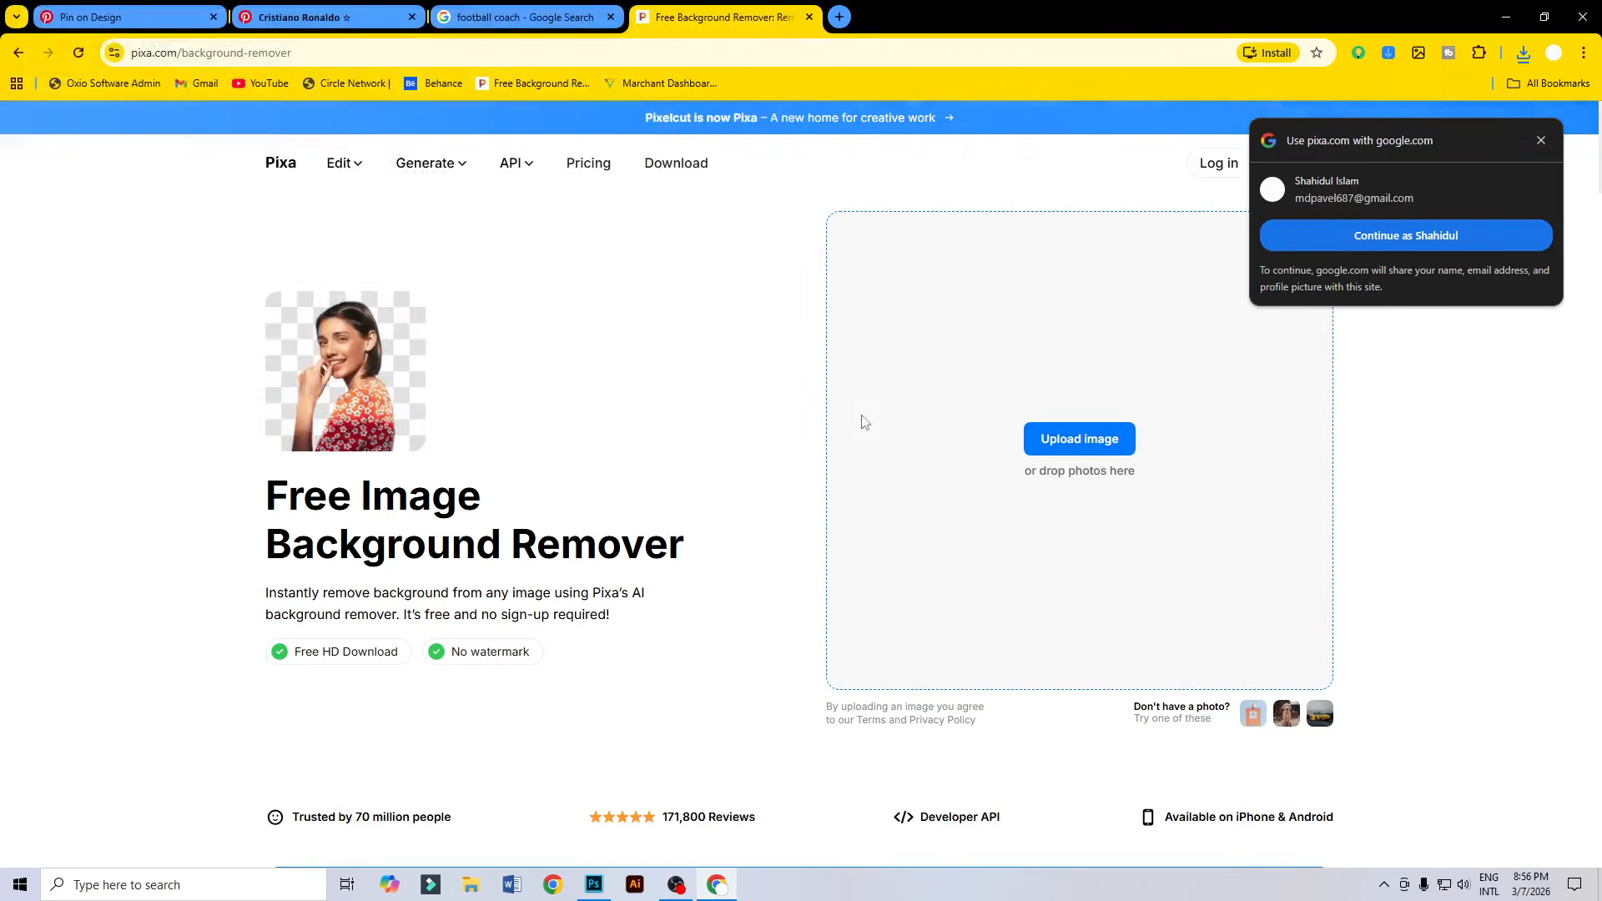
left_click(1540, 141)
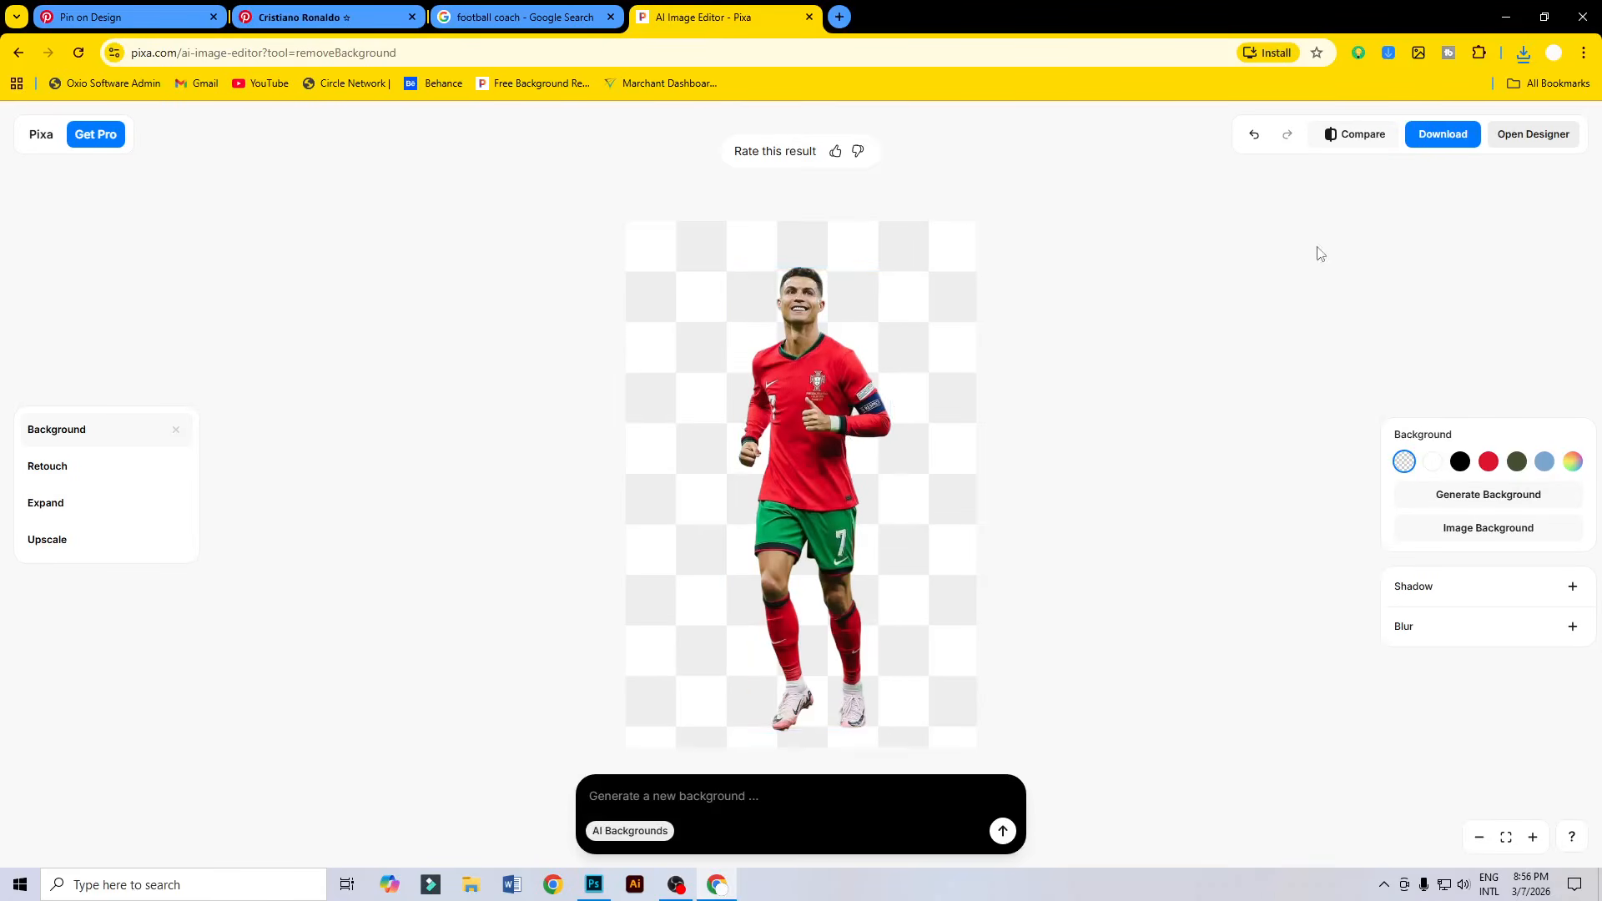
Download the background-free Ronaldo cut-out as a PNG and place it in the poster document in Photoshop.
left_click(1432, 147)
left_click(1397, 184)
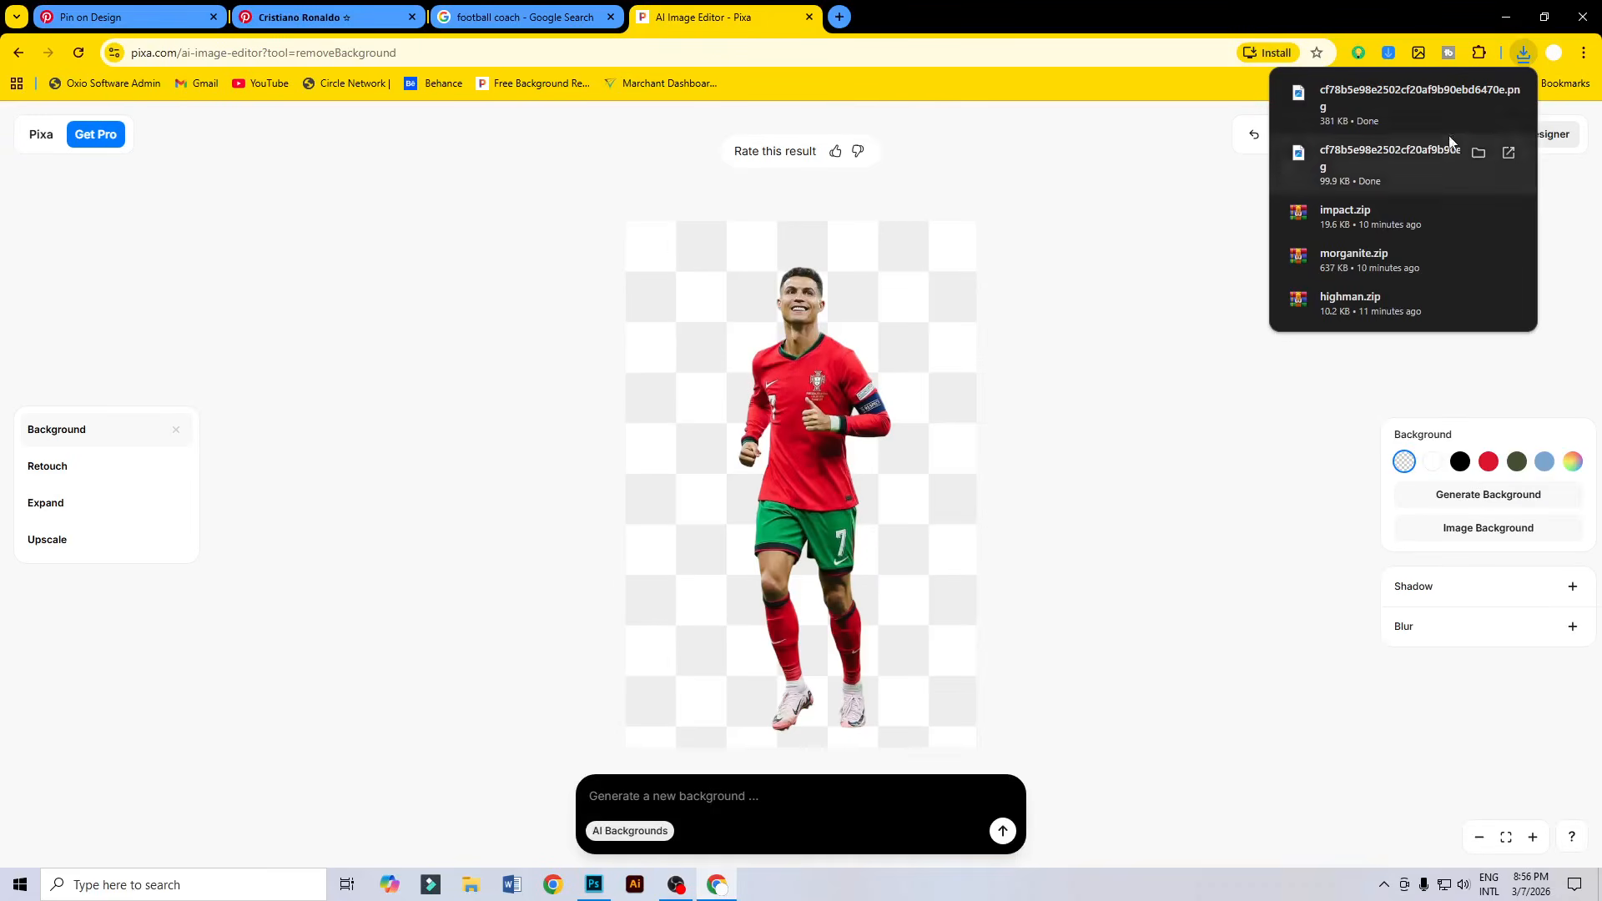
left_click_drag(1382, 107, 753, 472)
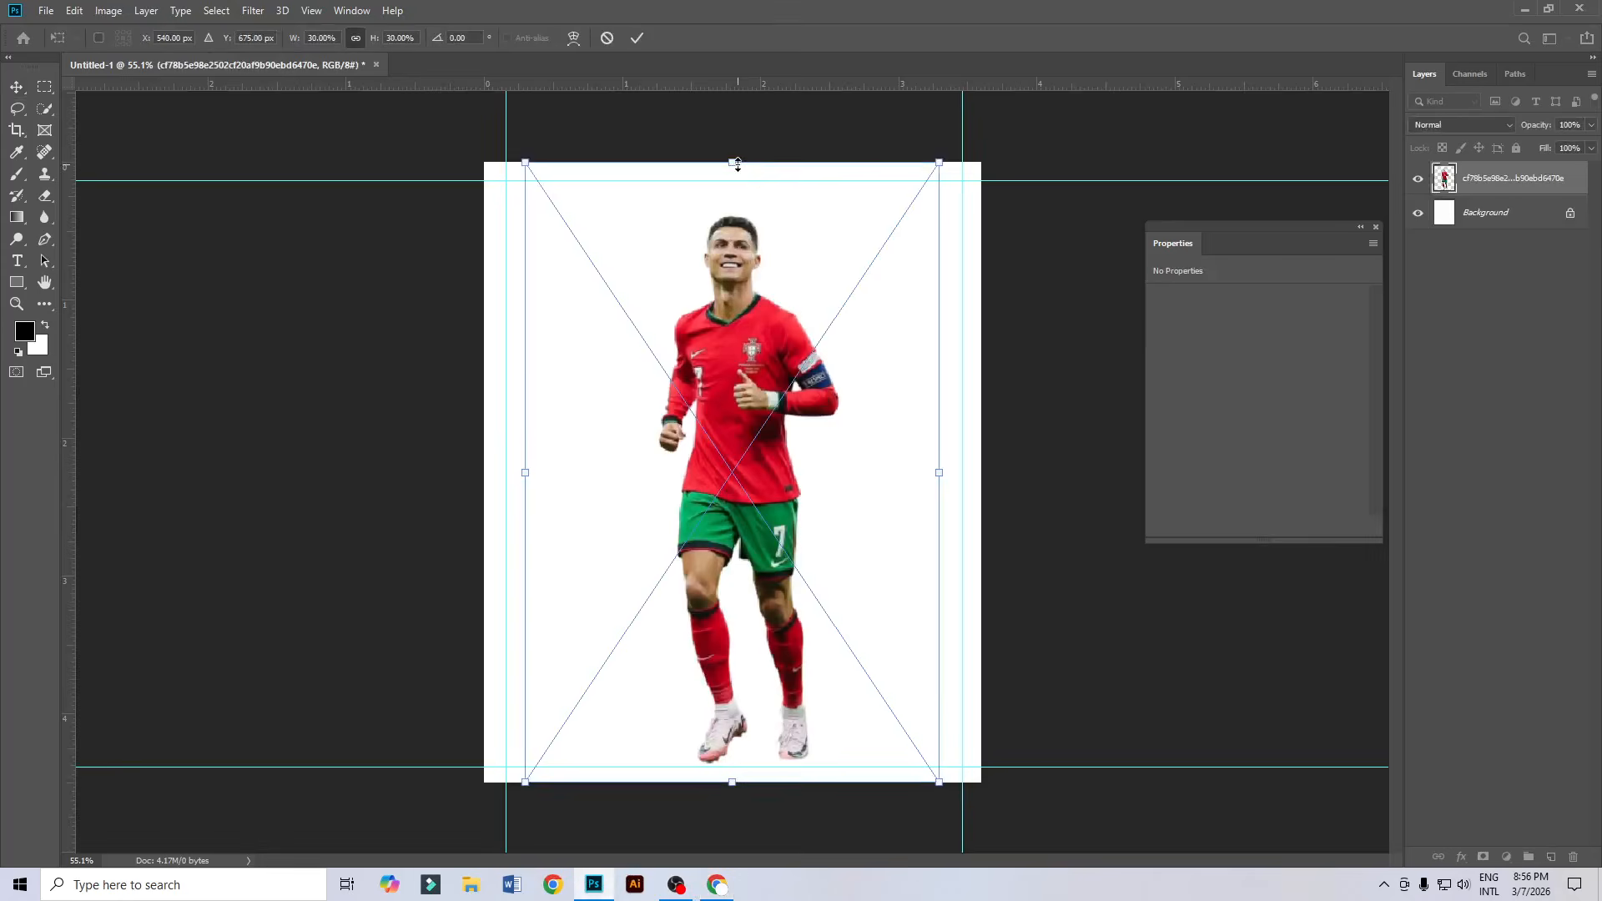
Scale the placed Ronaldo cut-out to about 23.6% and position it near the poster's centre, at about X 1.28 in, Y 0.84 in.
left_click_drag(738, 164, 732, 185)
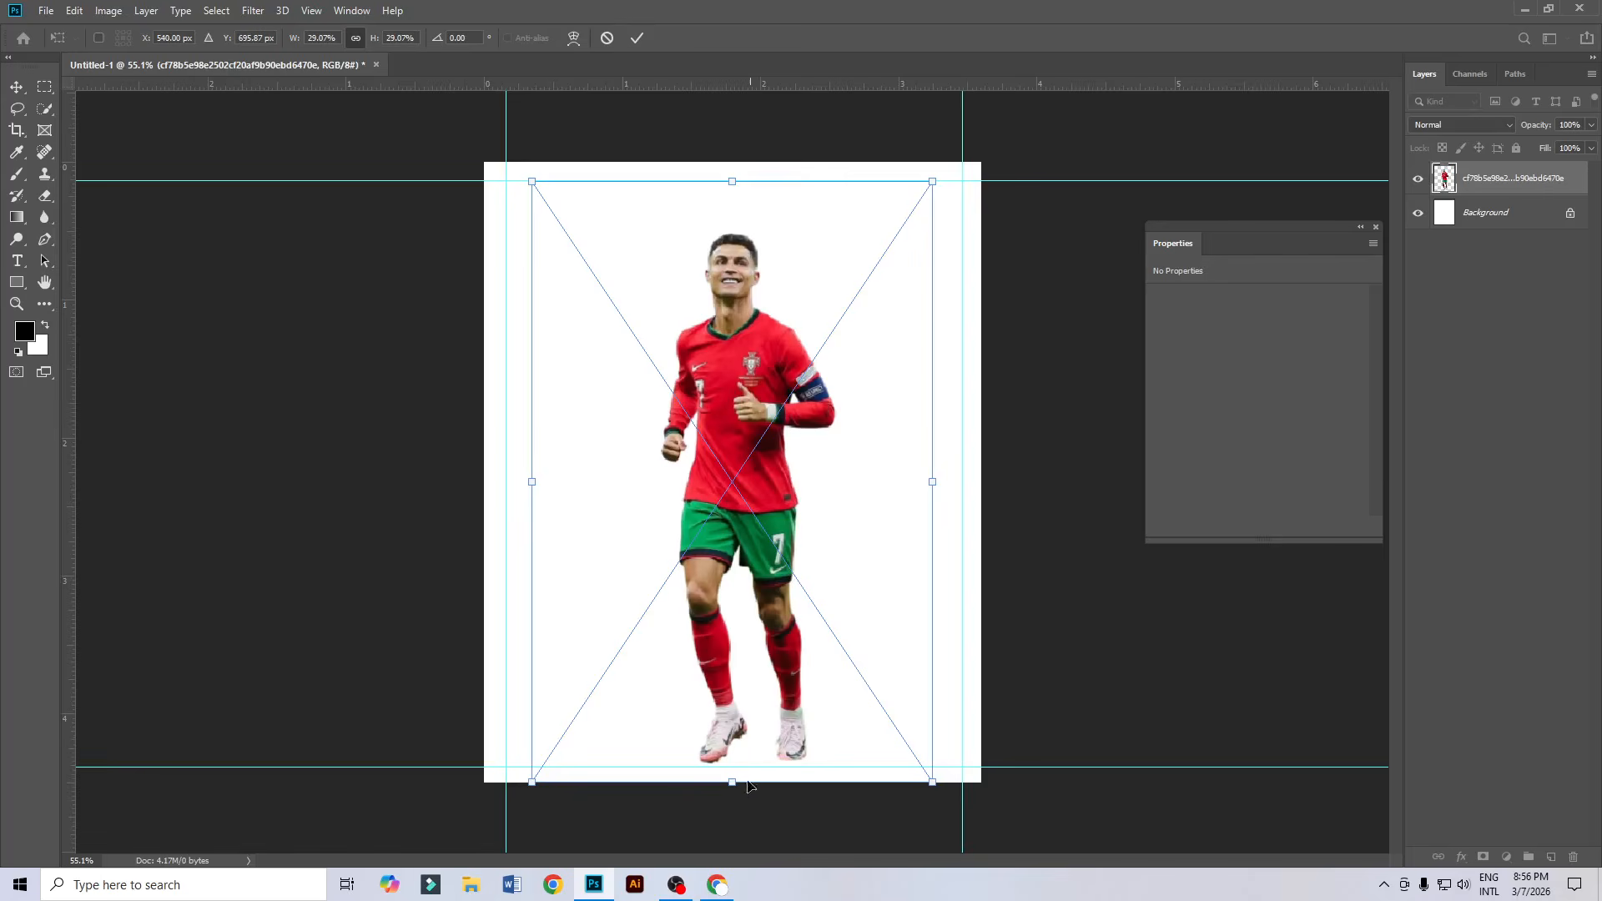
left_click_drag(734, 784, 732, 727)
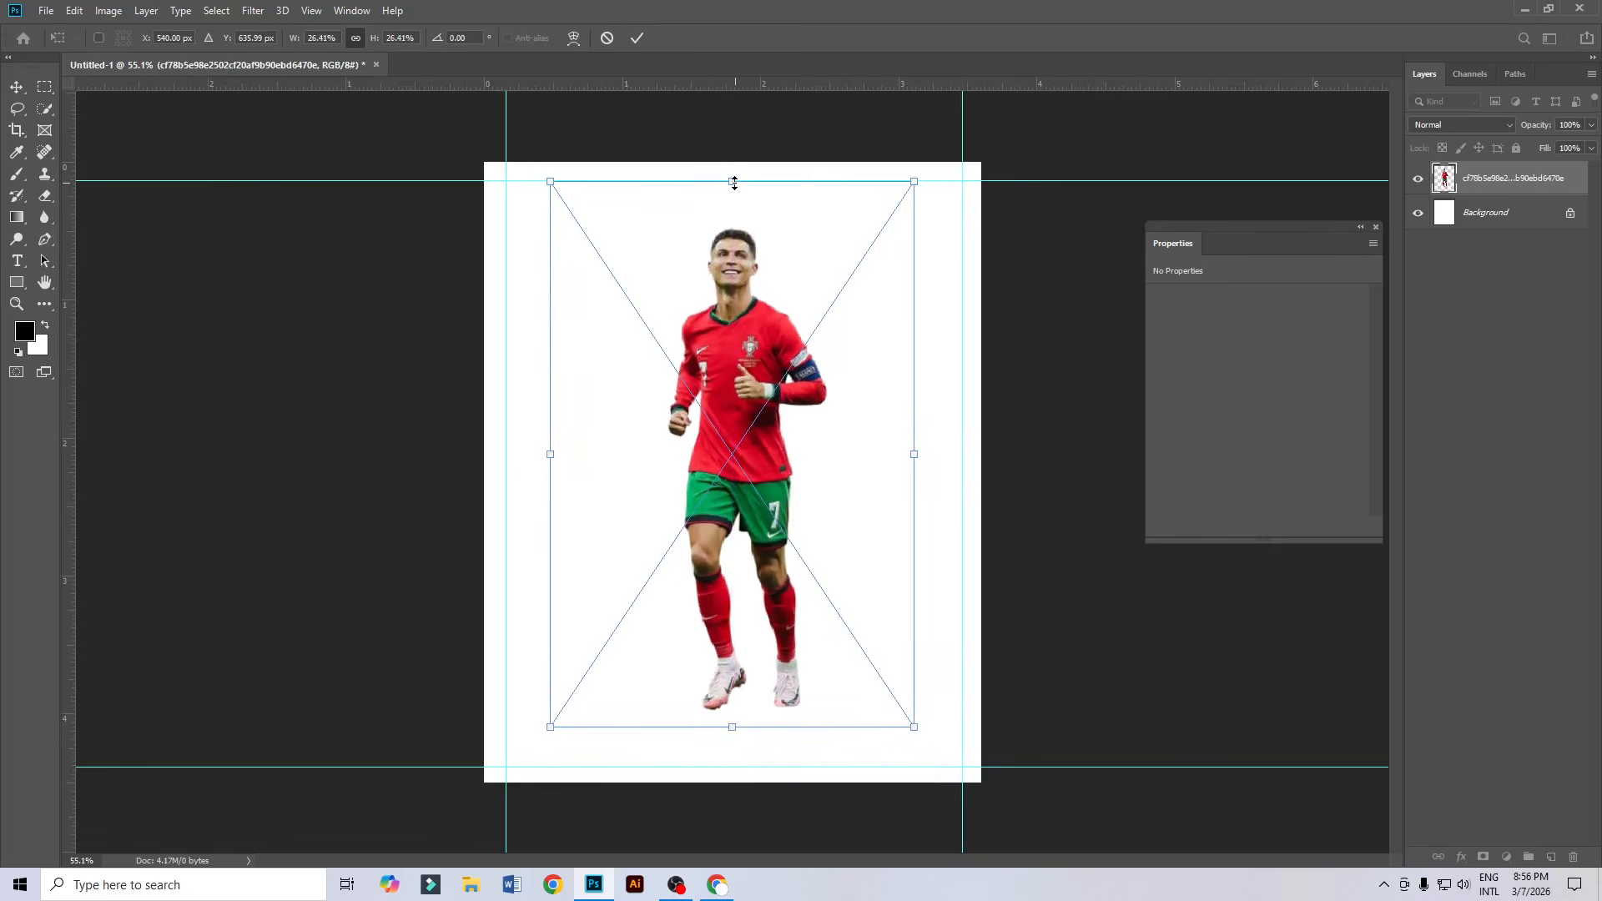
left_click_drag(734, 183, 732, 240)
left_click_drag(748, 389, 724, 387)
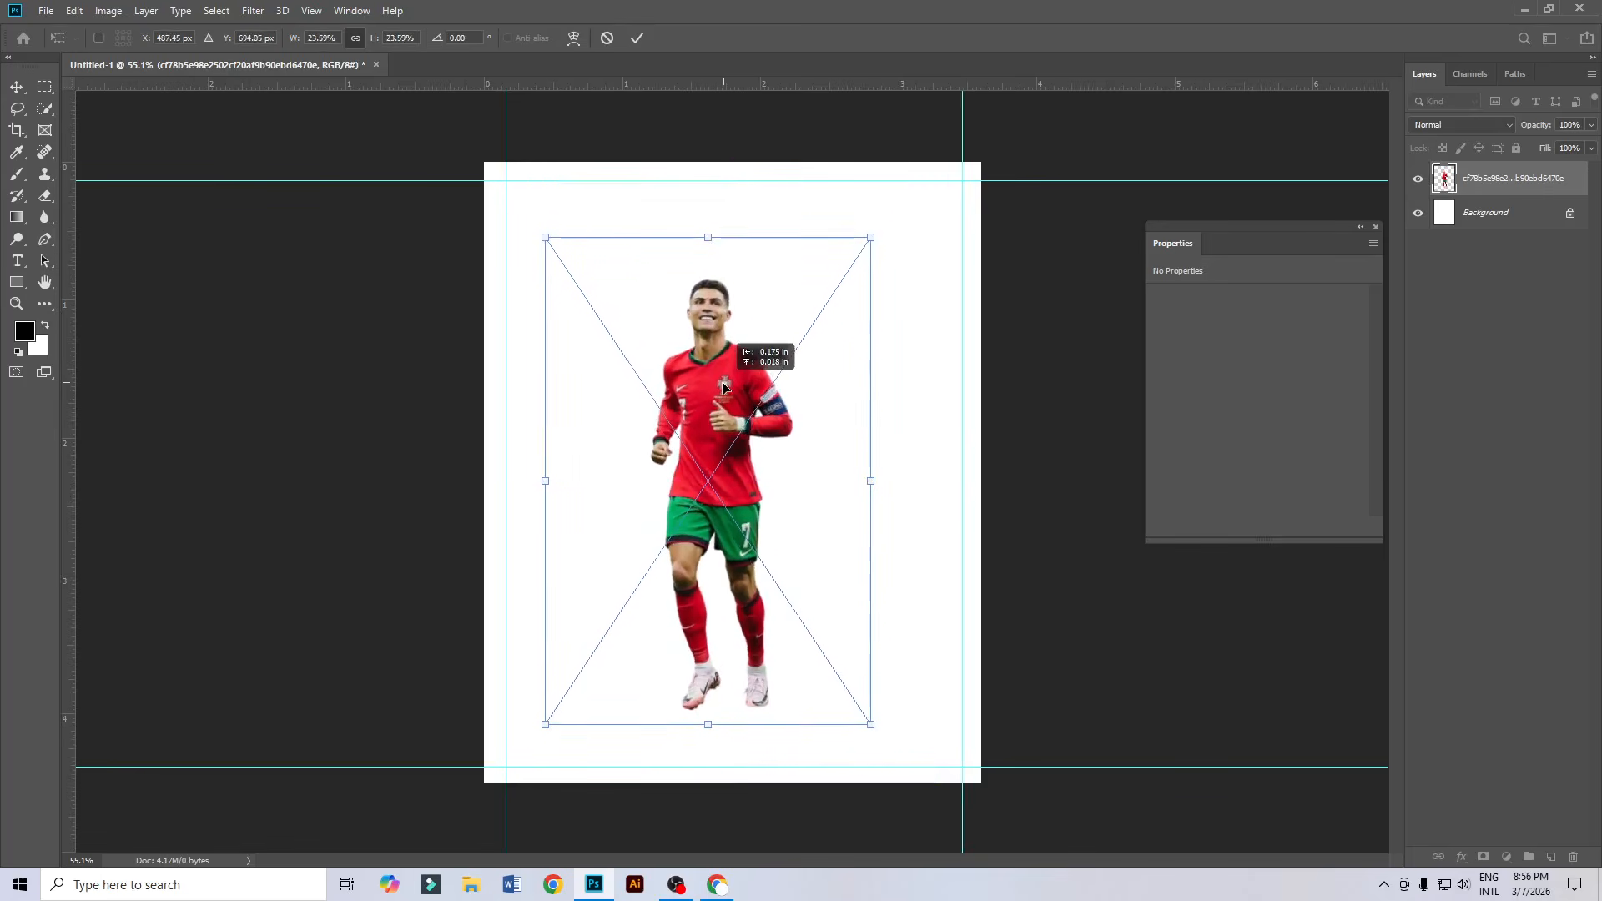
key("Return")
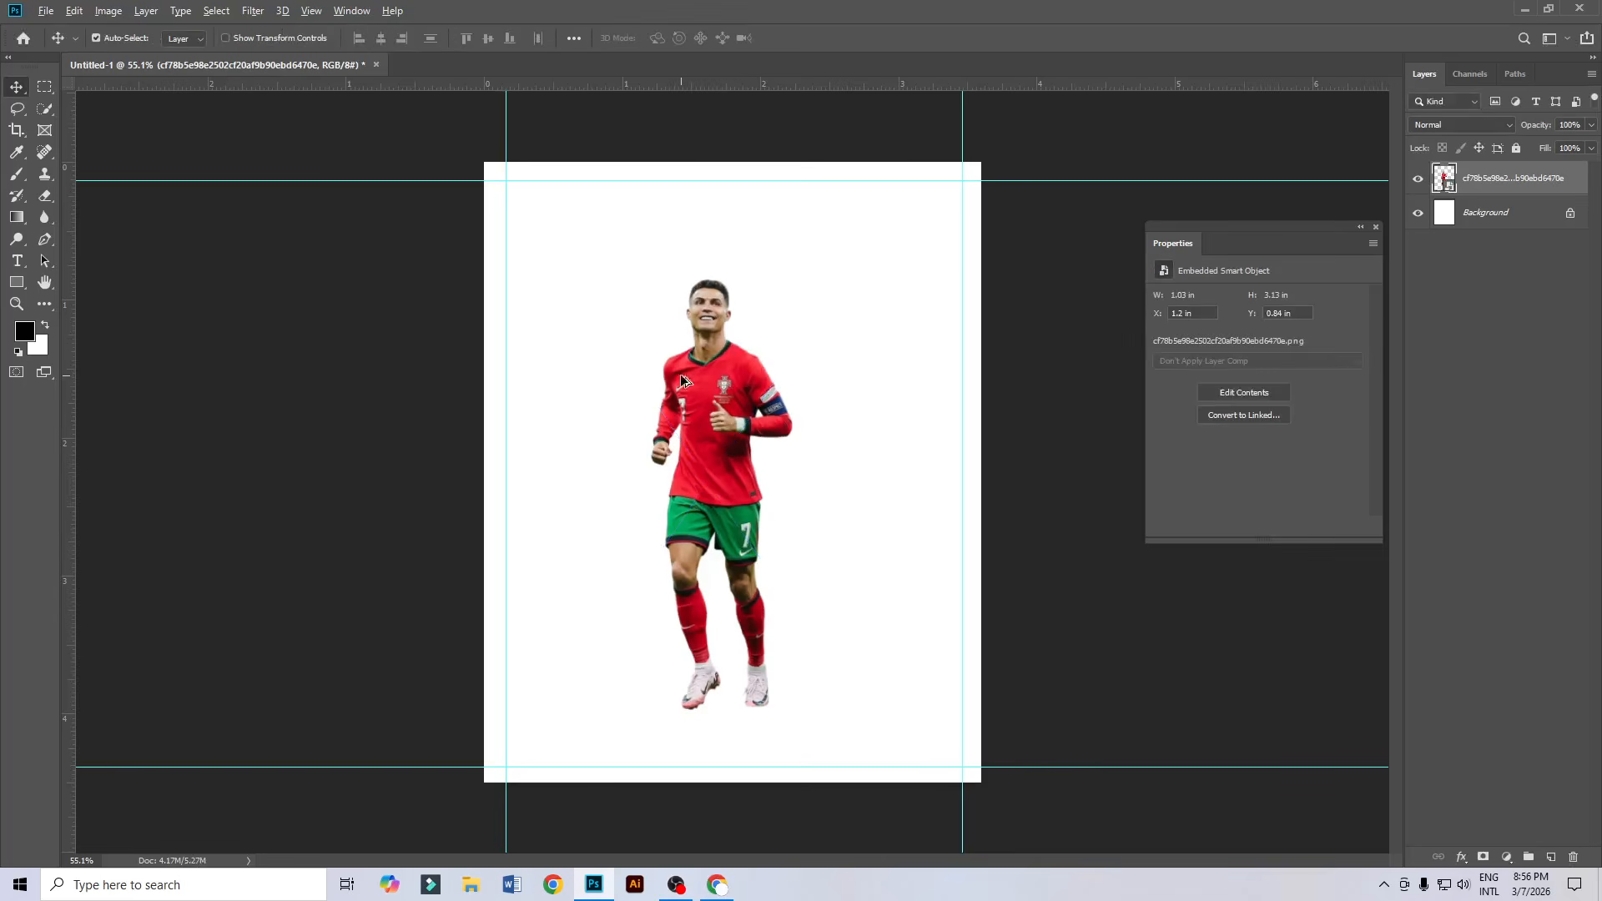
scroll(659, 437, "up", 2)
scroll(658, 437, "down", 2)
mouse_move(709, 439)
left_mouse_down()
mouse_move(743, 443)
mouse_move(721, 445)
left_mouse_up()
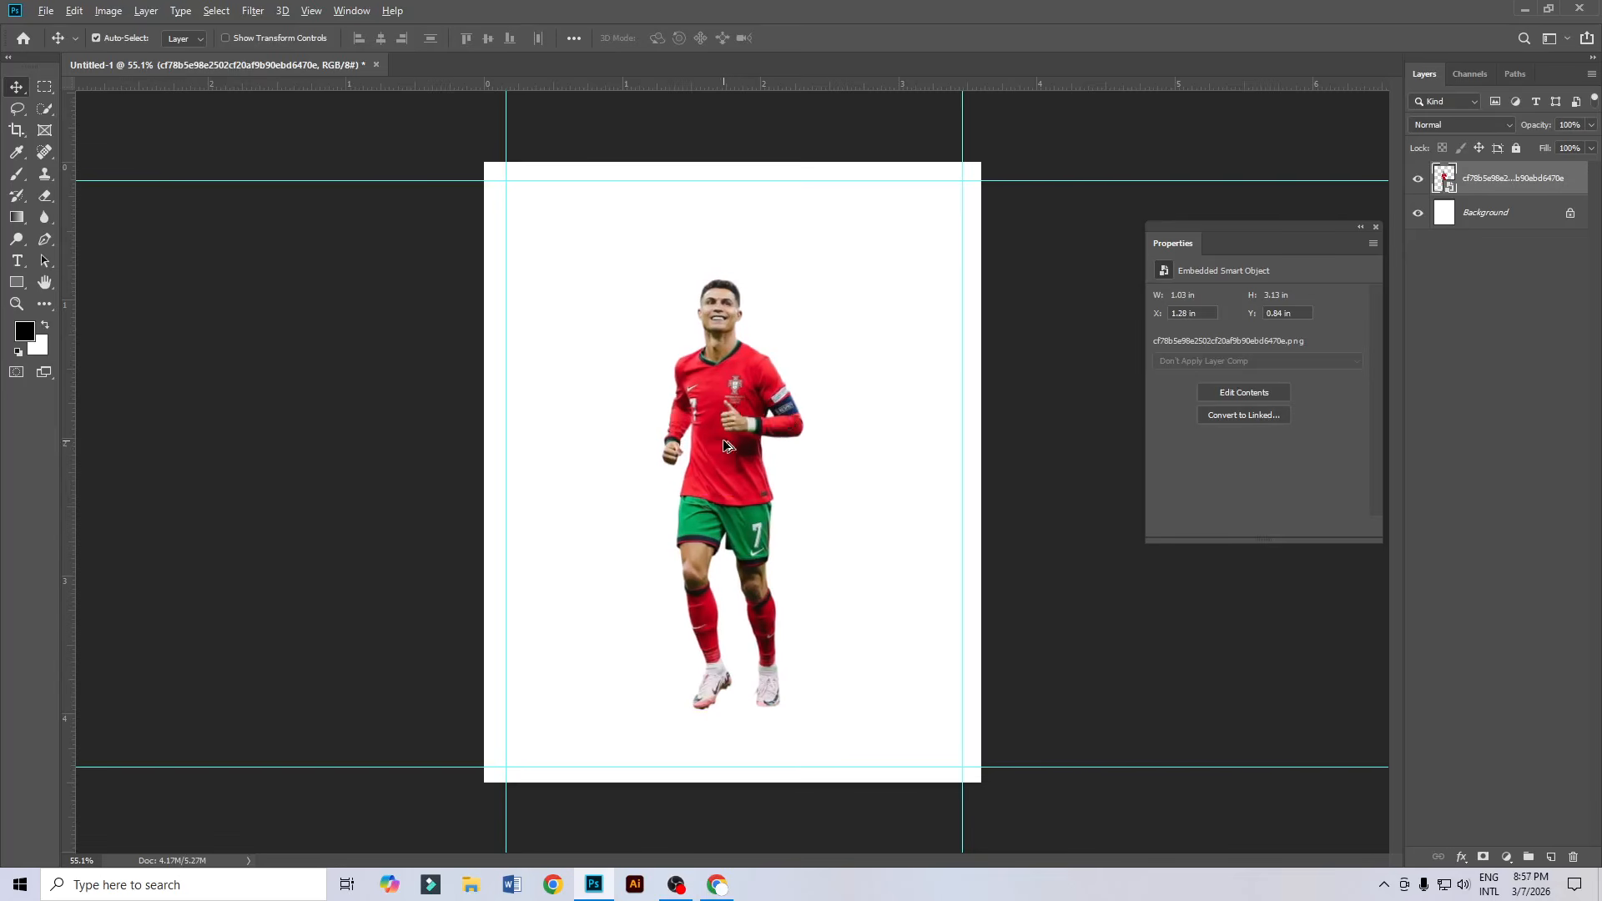
scroll(723, 439, "up", 1)
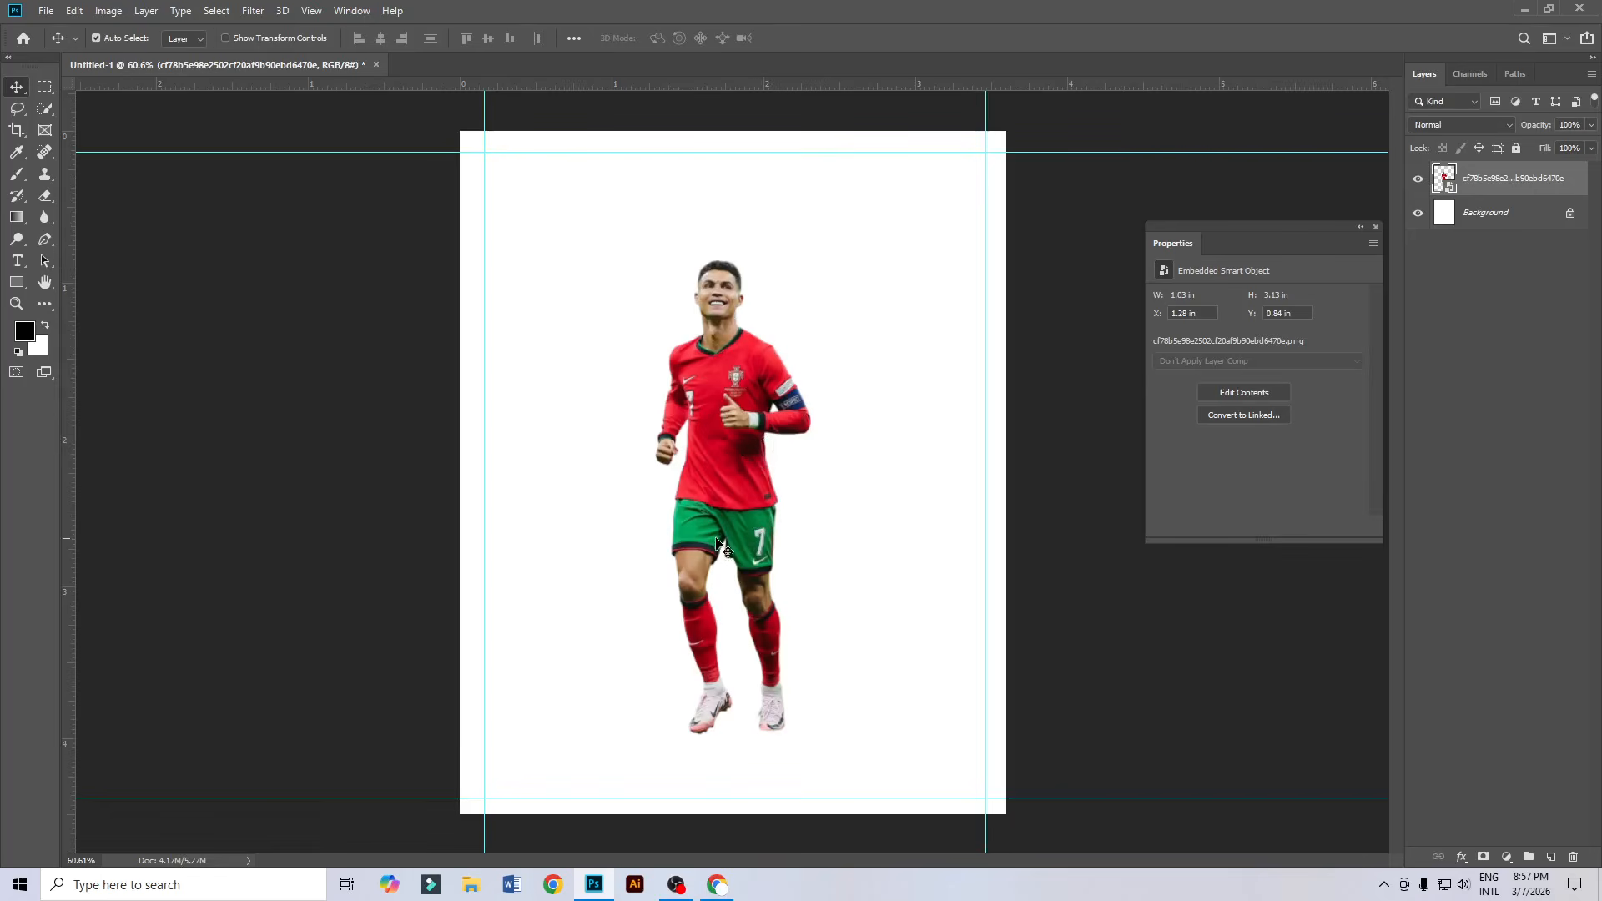
Switch to Chrome, check the reference poster pin, and search Pinterest for "stadium".
left_click(717, 884)
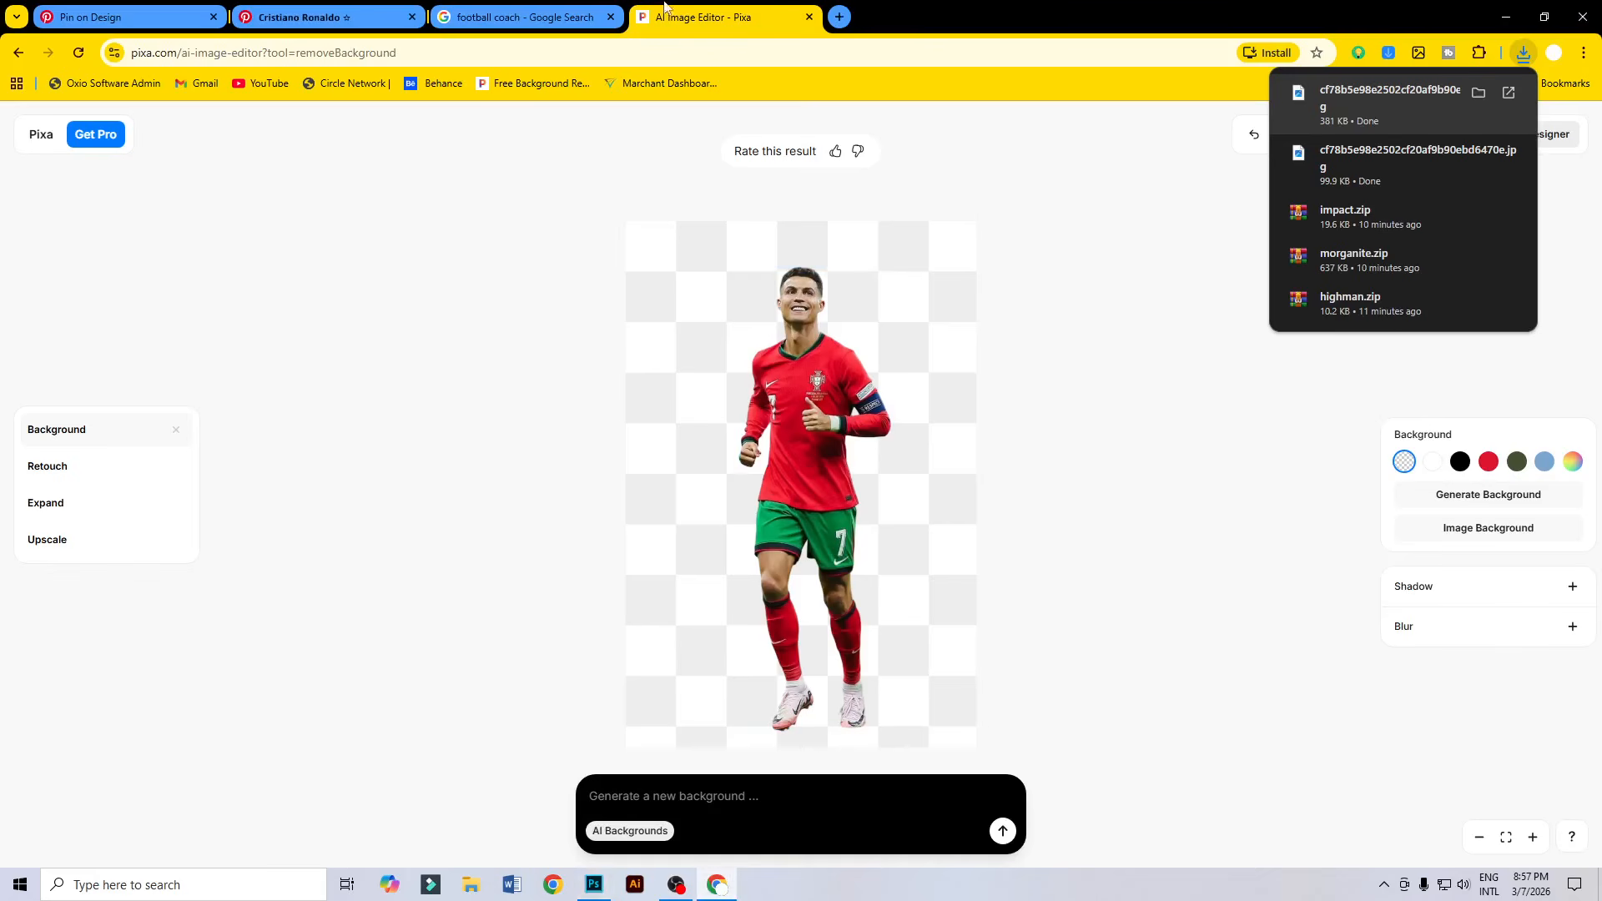
left_click(125, 16)
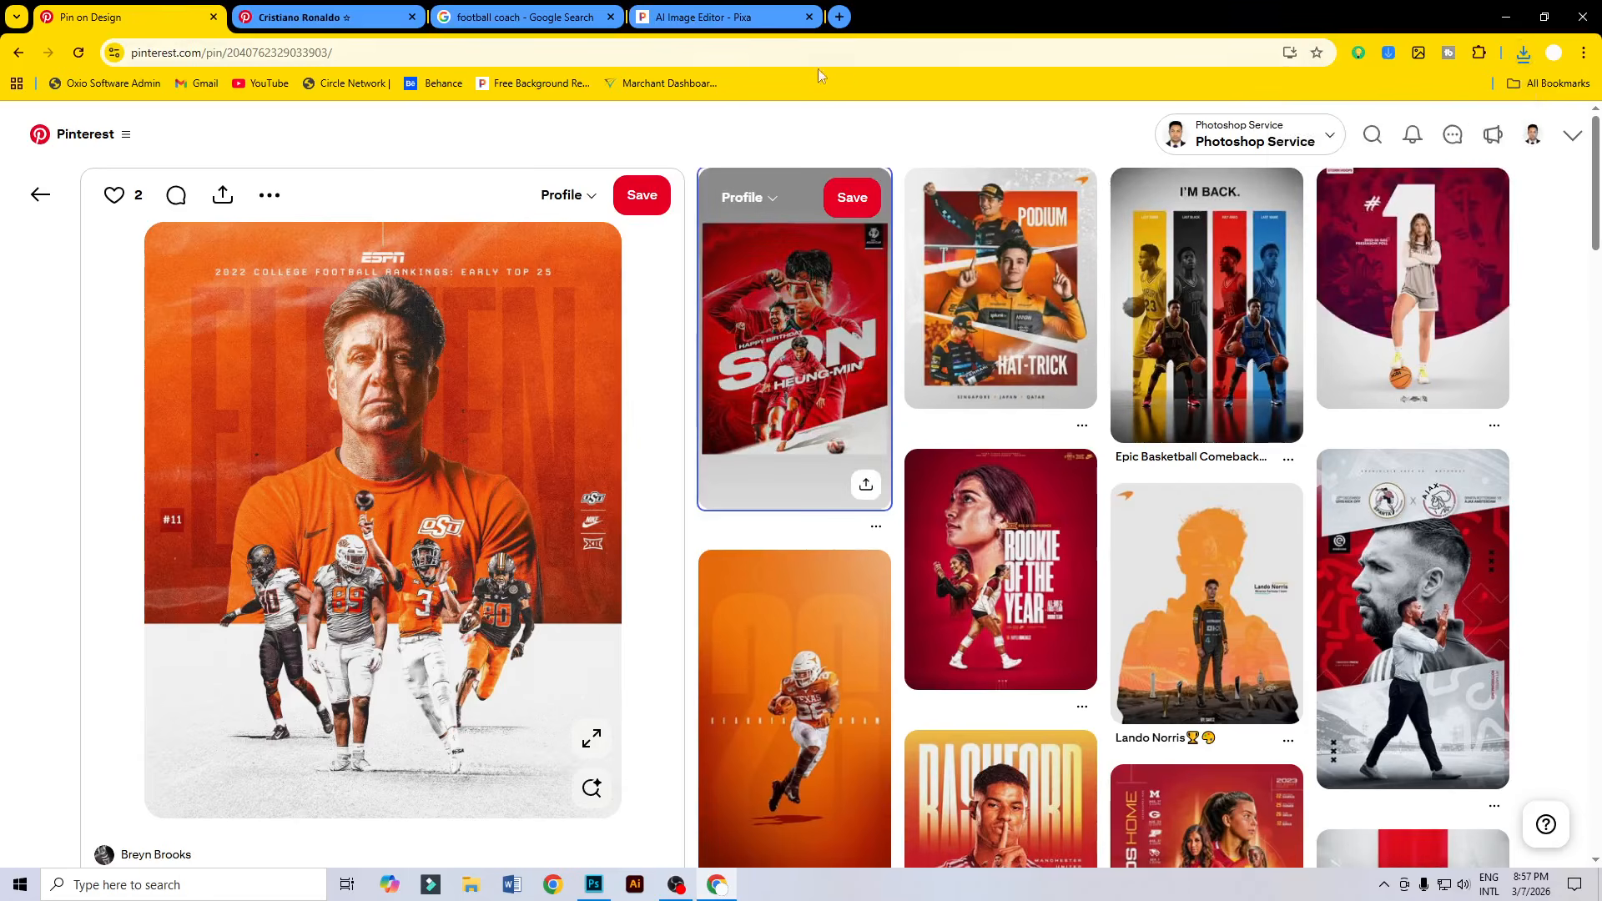
left_click(321, 17)
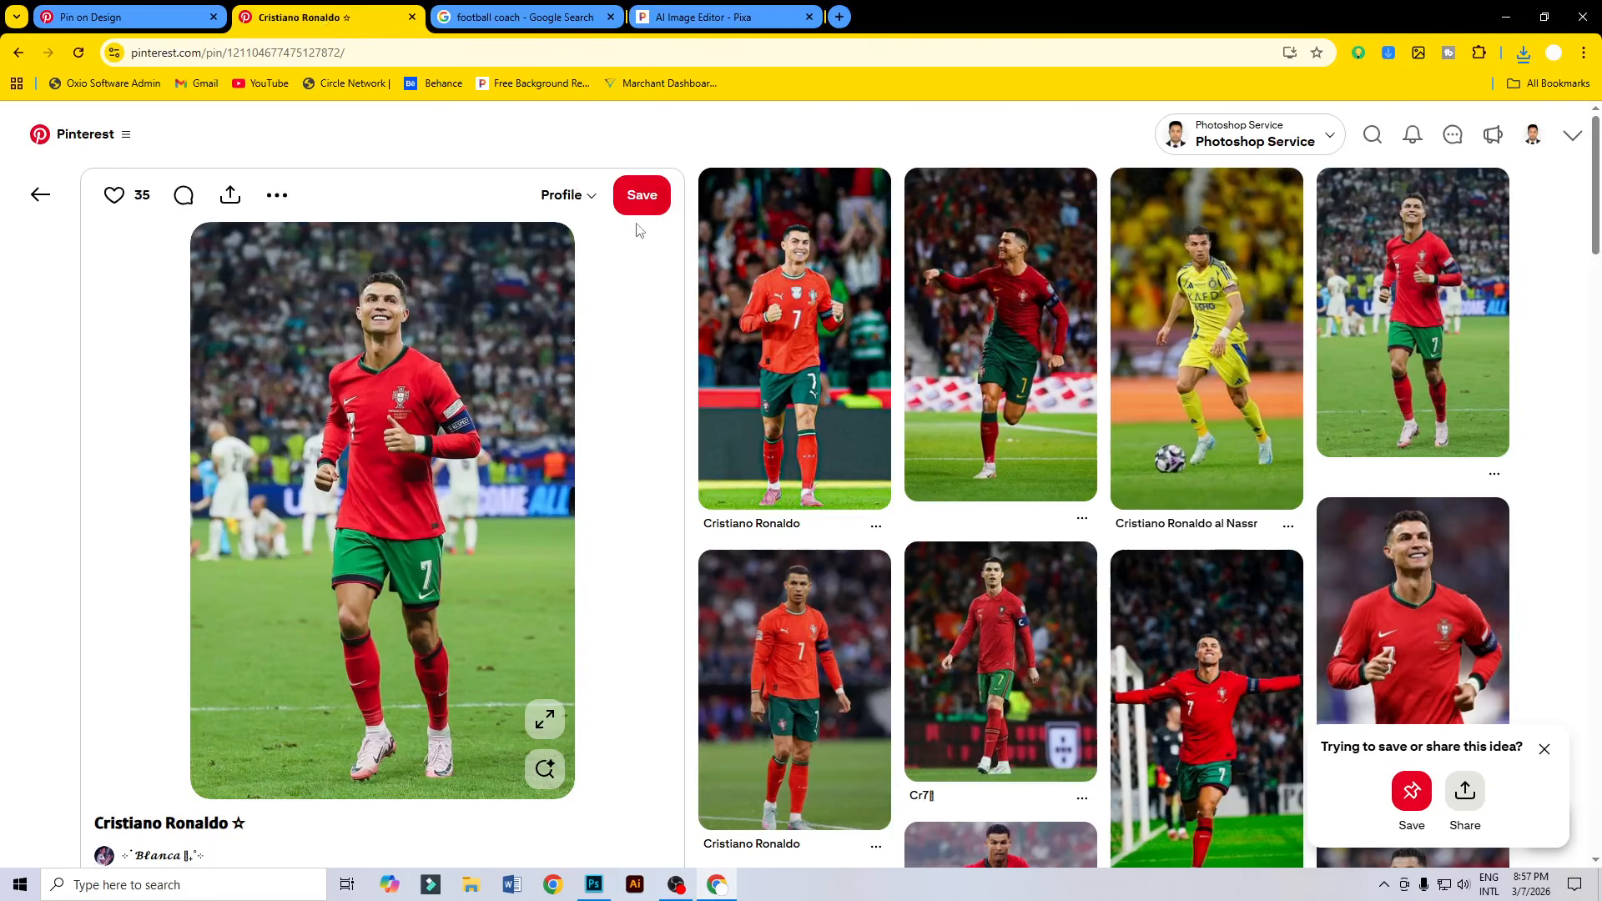
left_click(1373, 134)
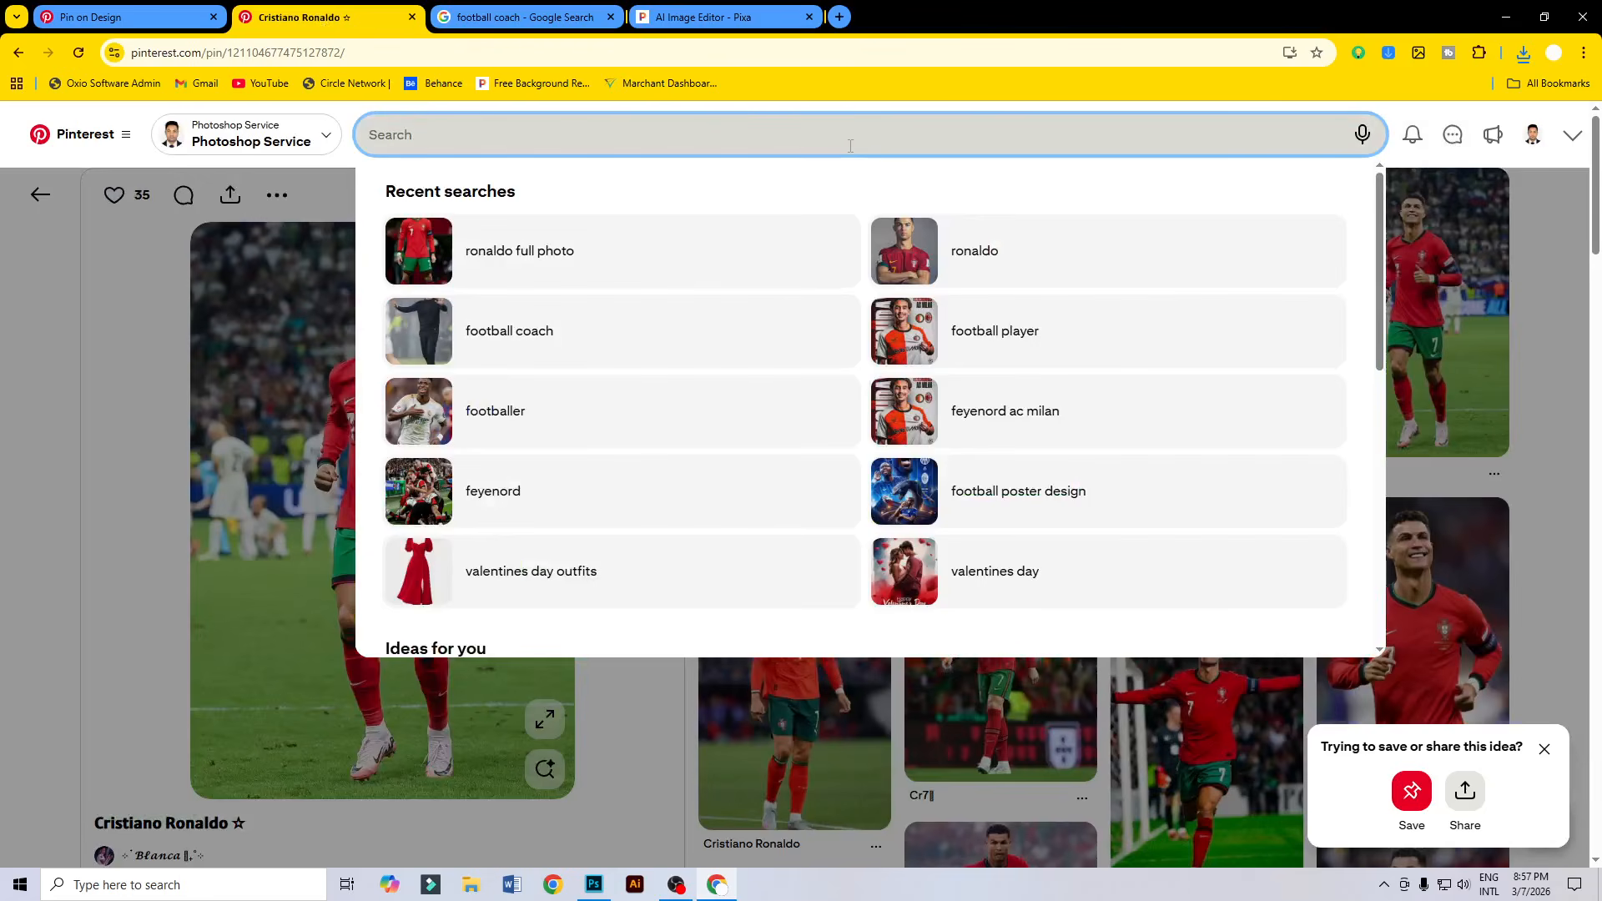
type("stadium")
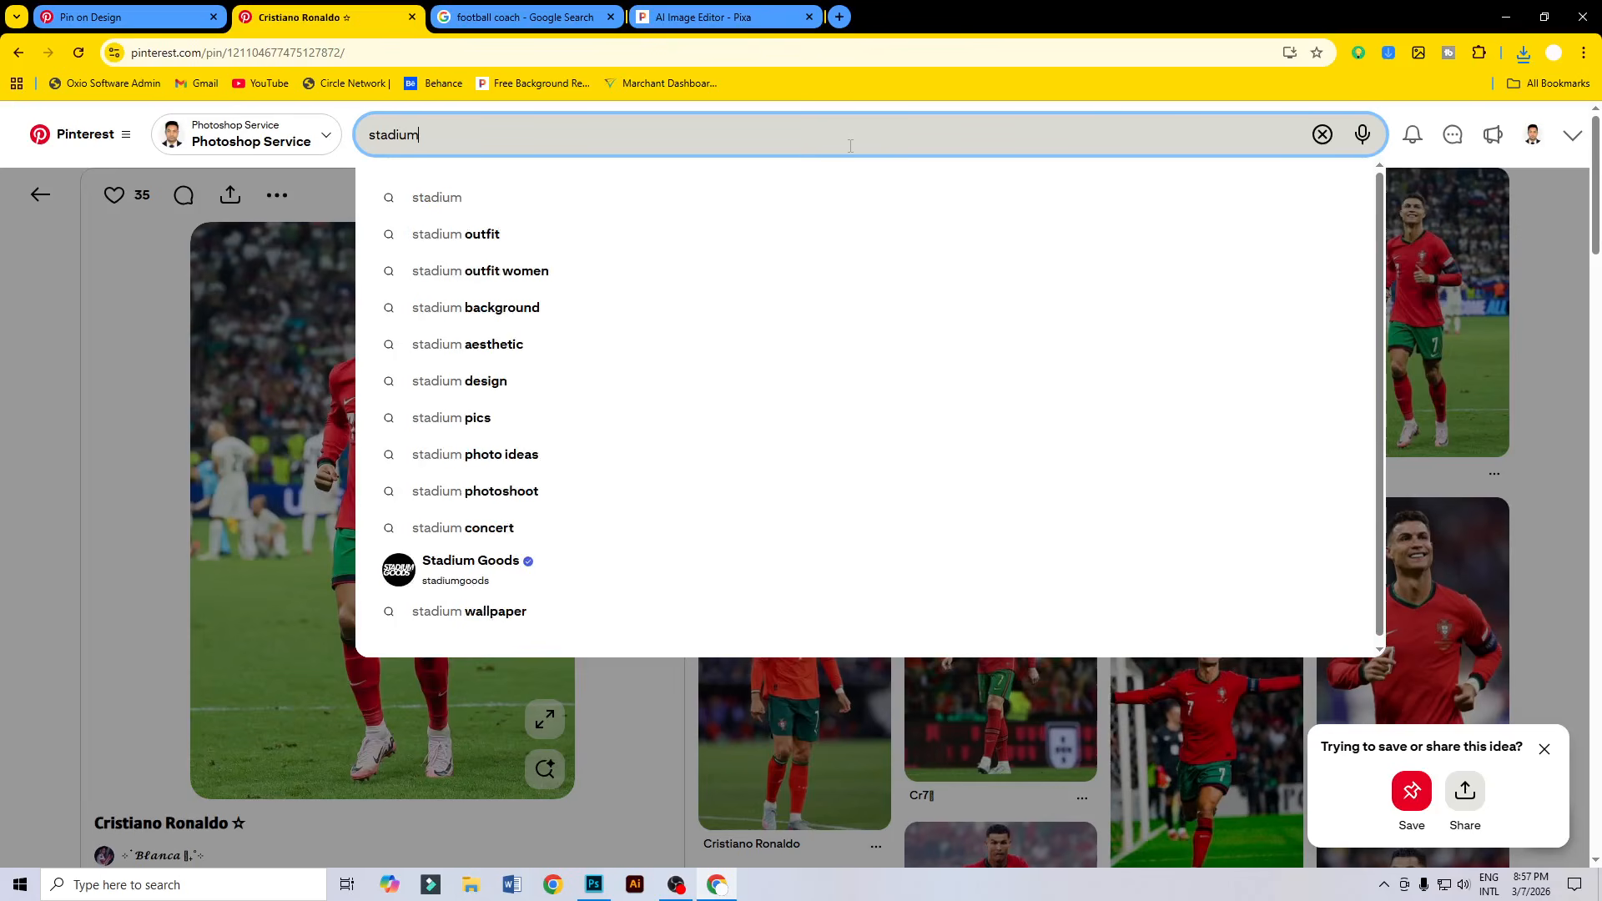
key("Return")
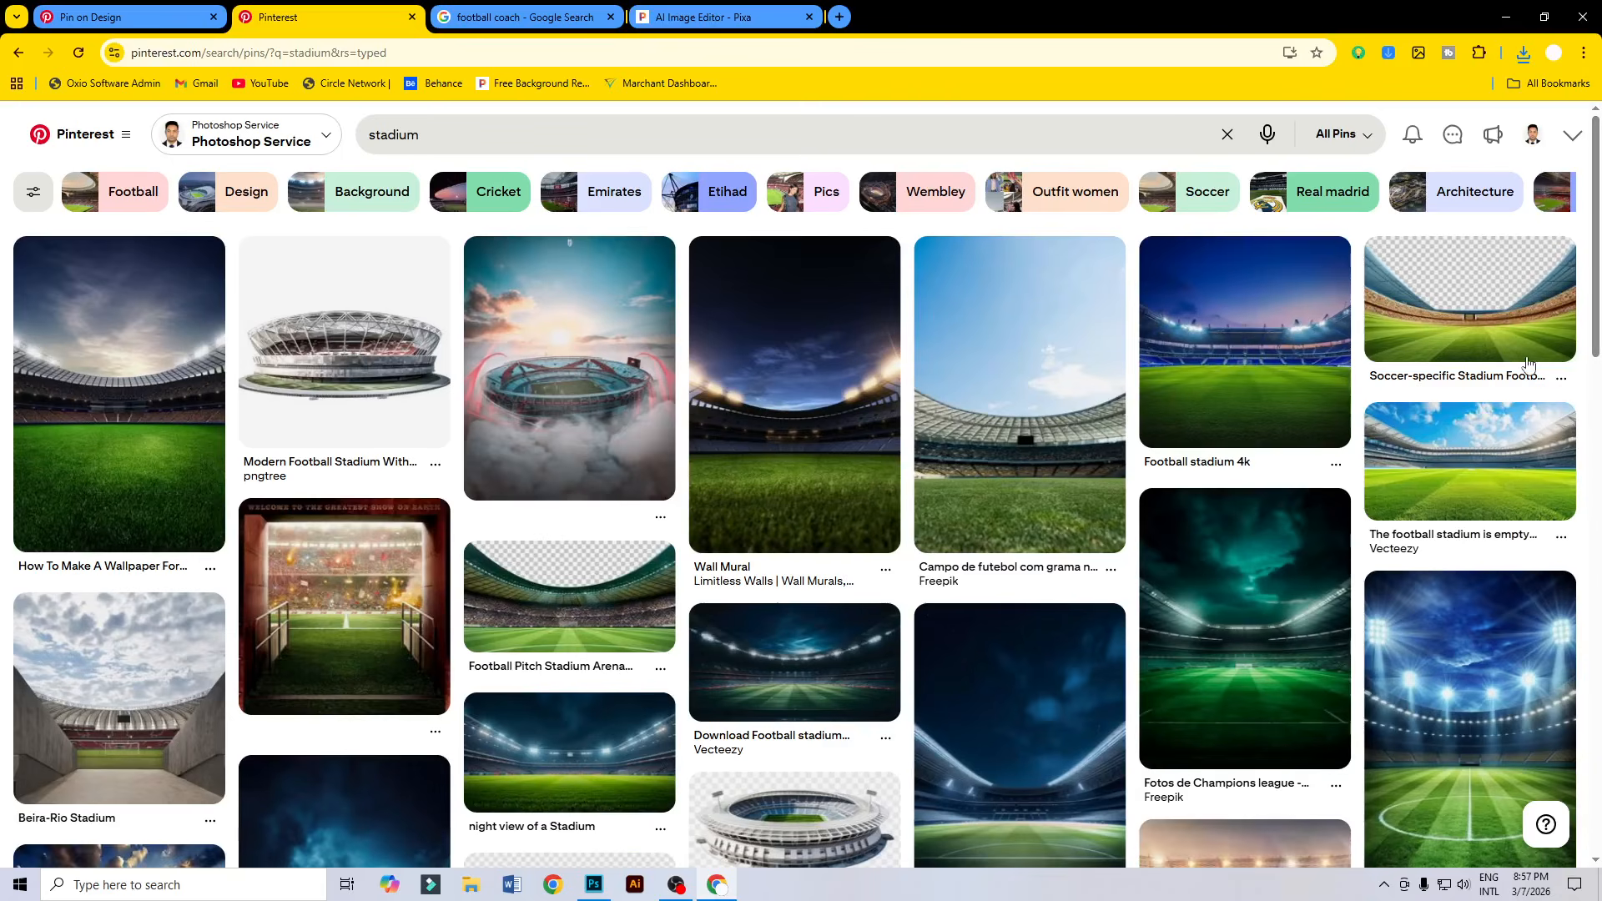
Browse Pinterest's stadium pins and related images, open "The Thrill of the Game – Football from the Pitch", and copy its image.
left_click(1062, 415)
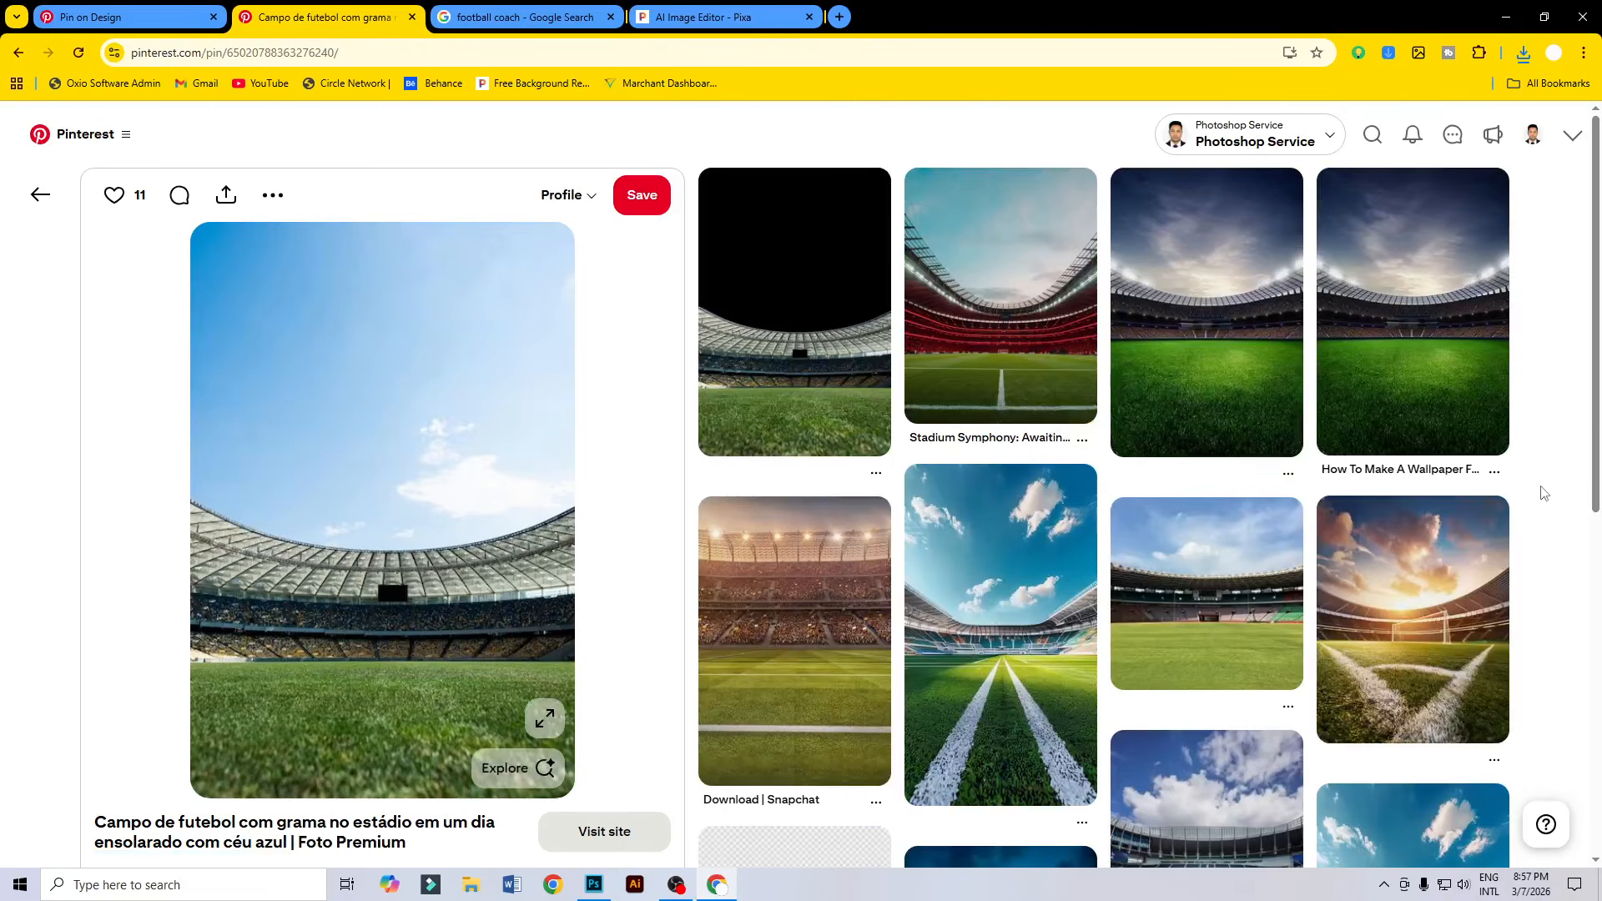
scroll(1543, 493, "down", 4)
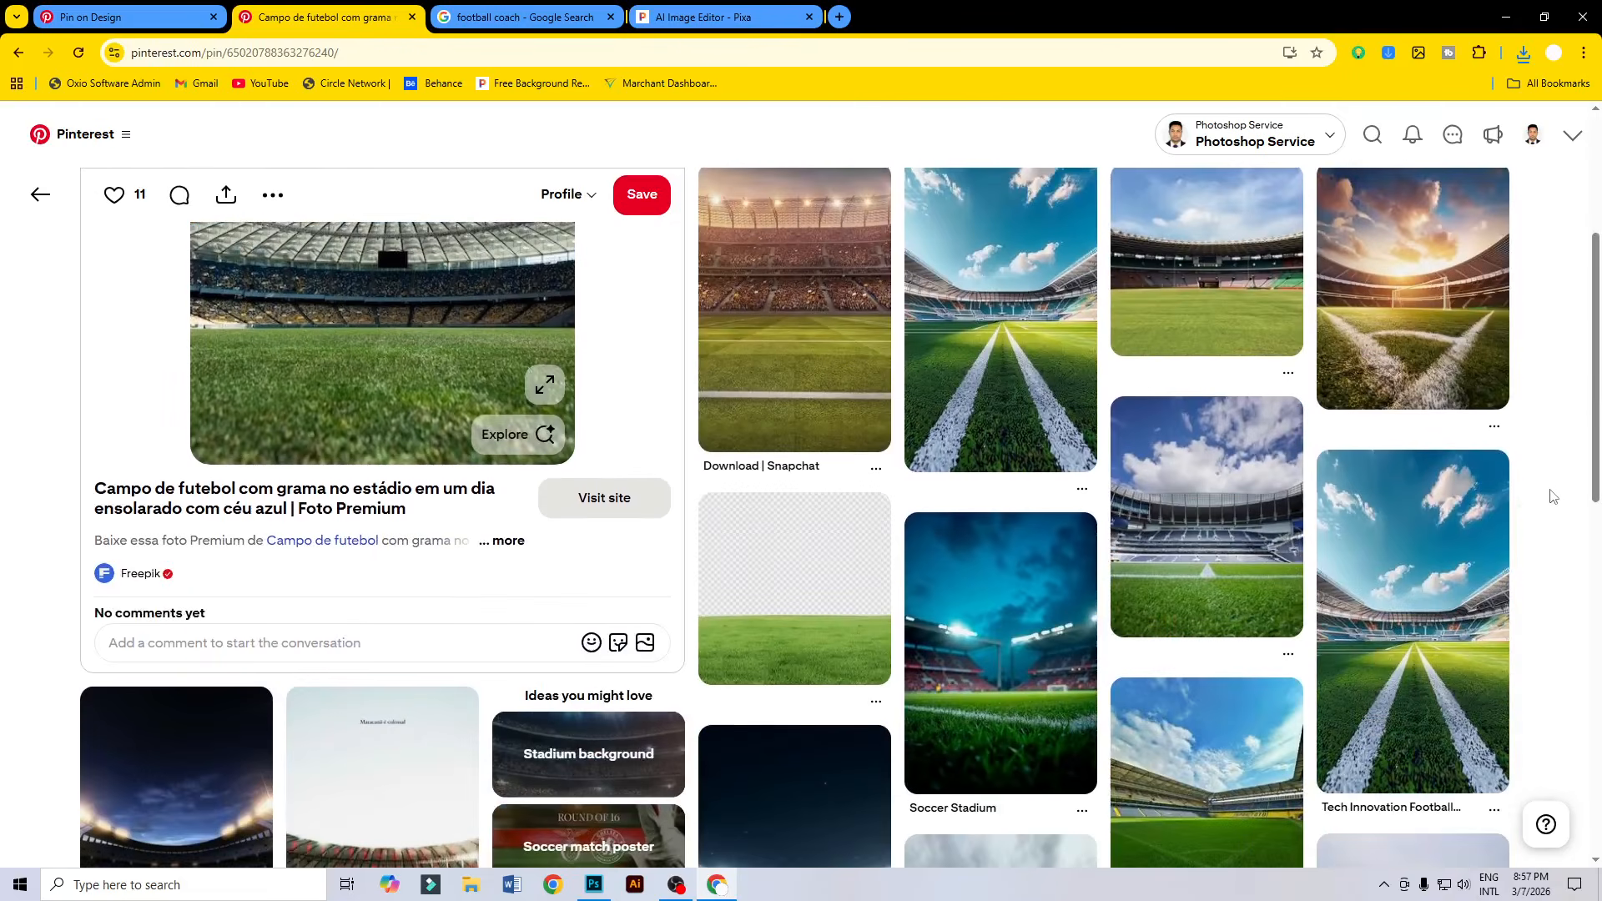
left_click(1014, 284)
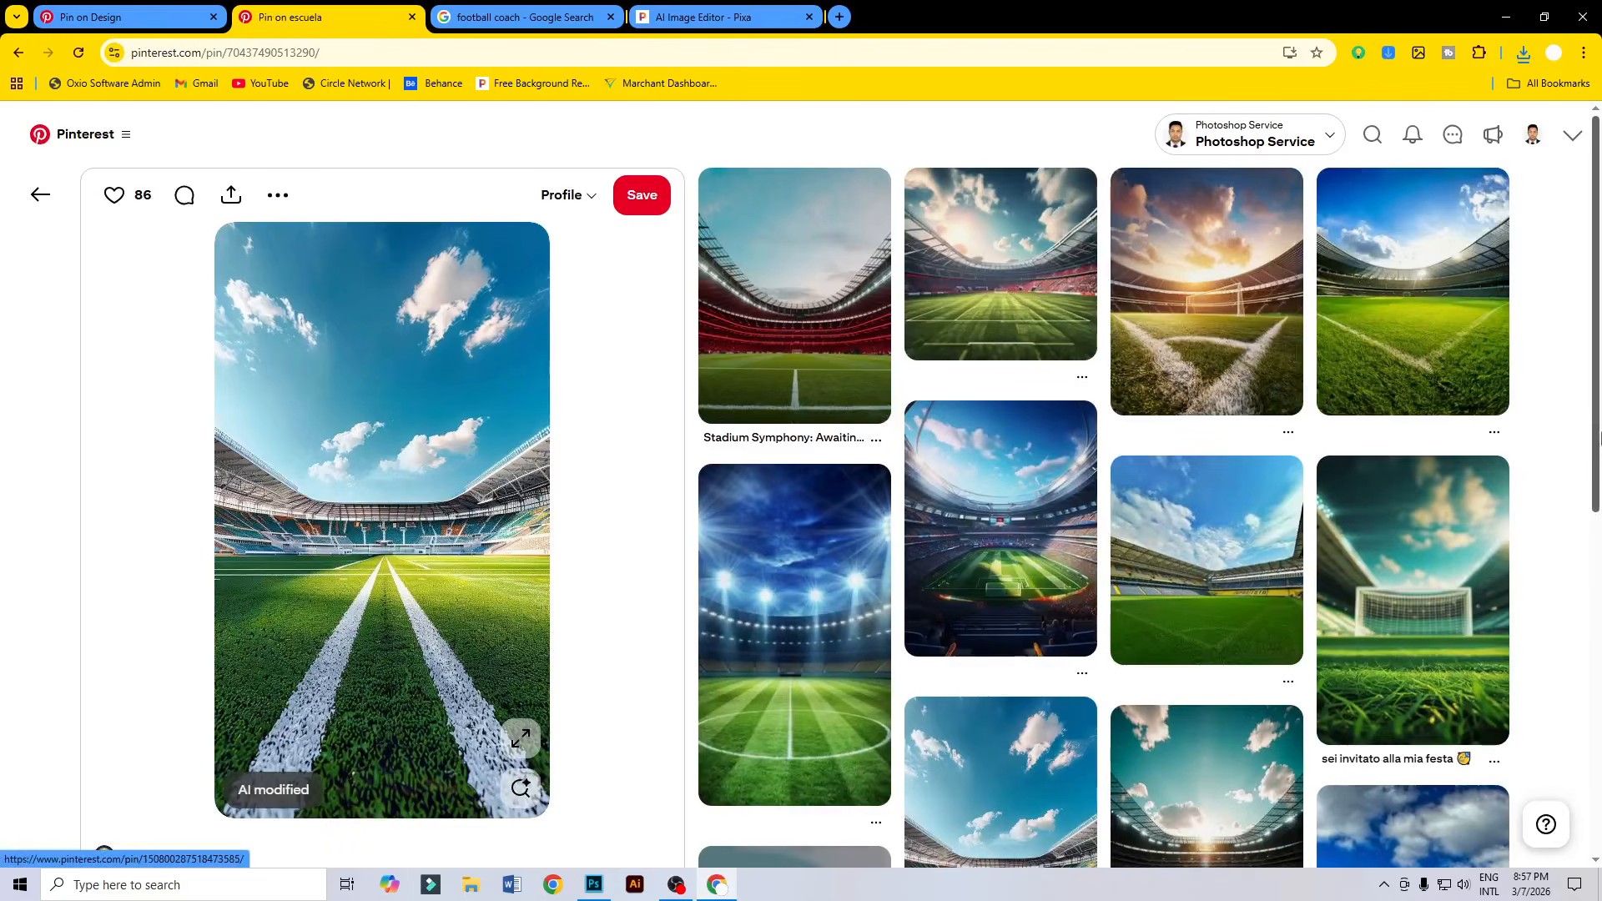
left_click(1465, 344)
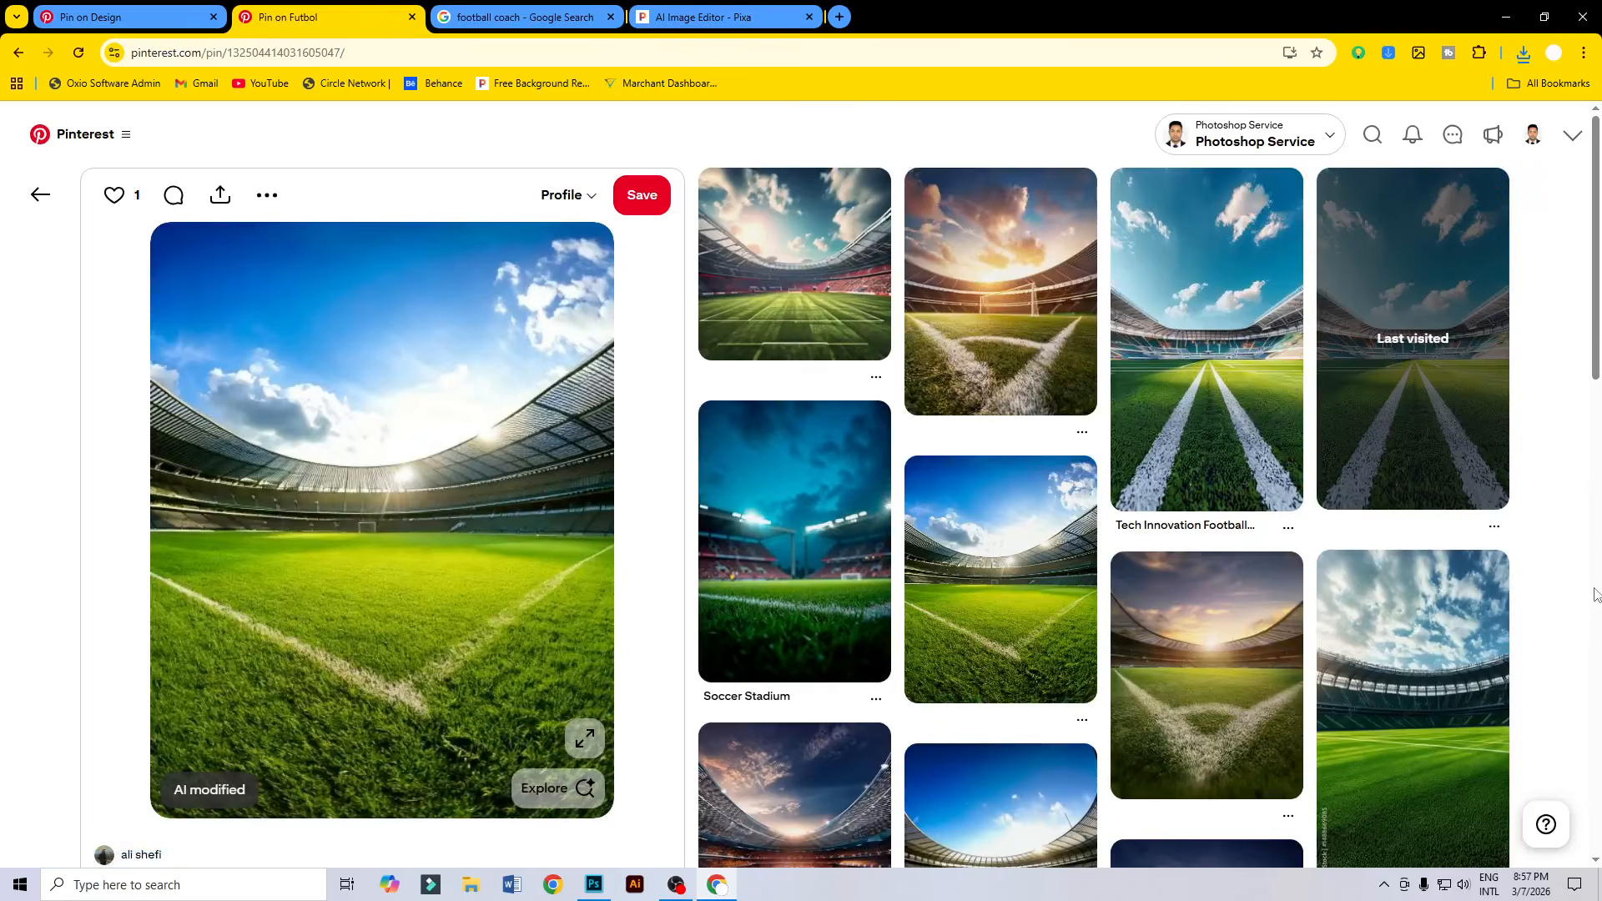
scroll(1596, 594, "down", 2)
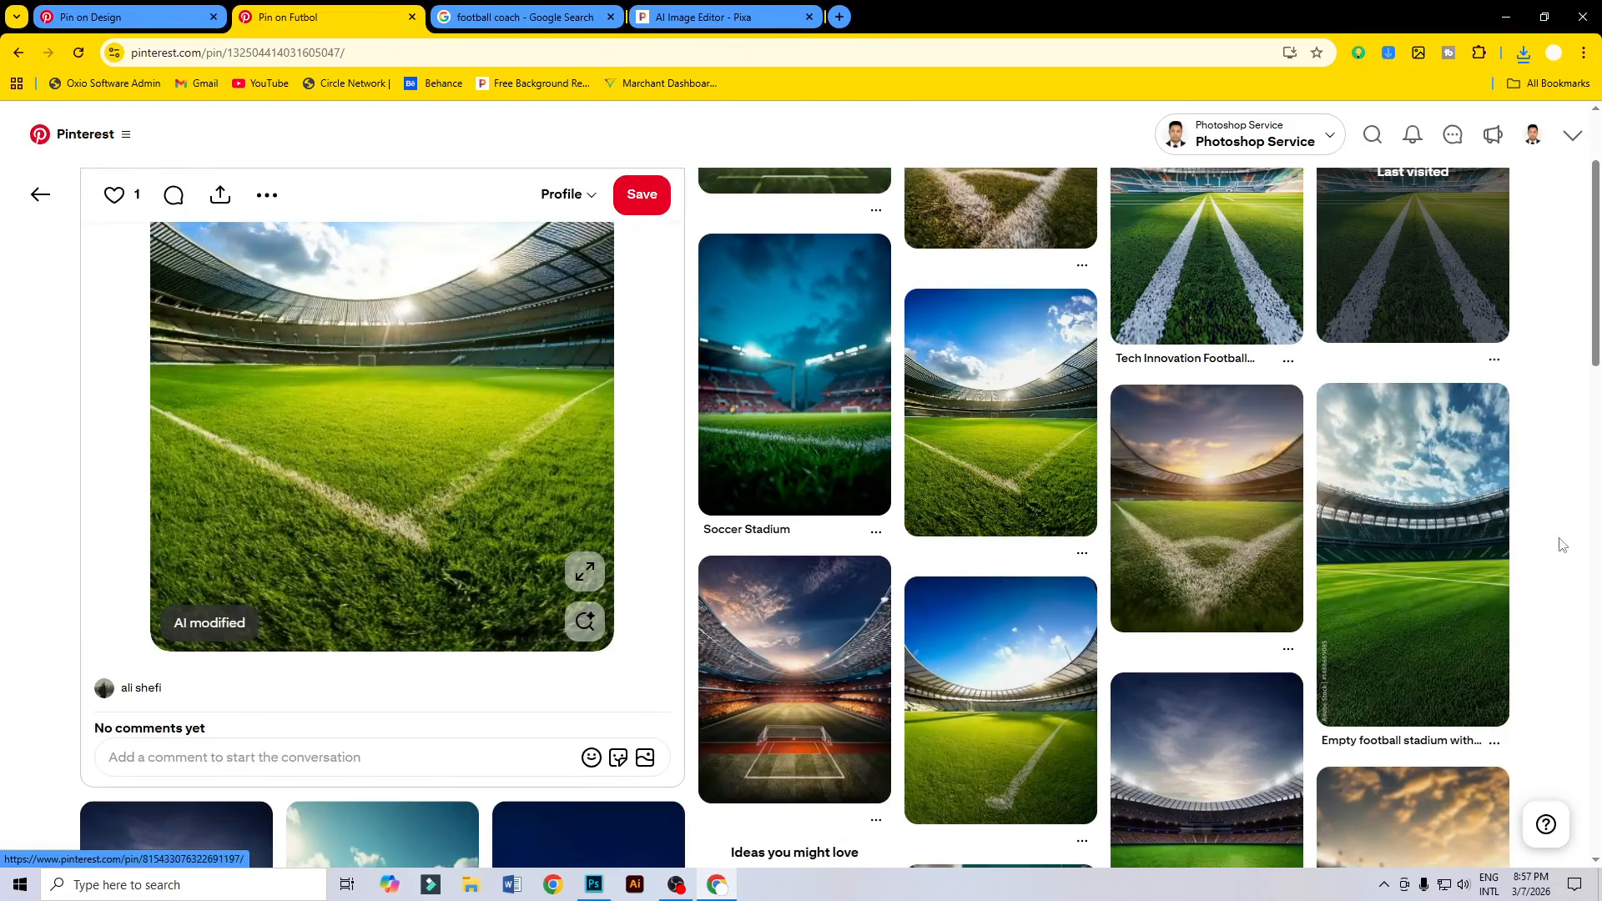
scroll(1494, 618, "down", 5)
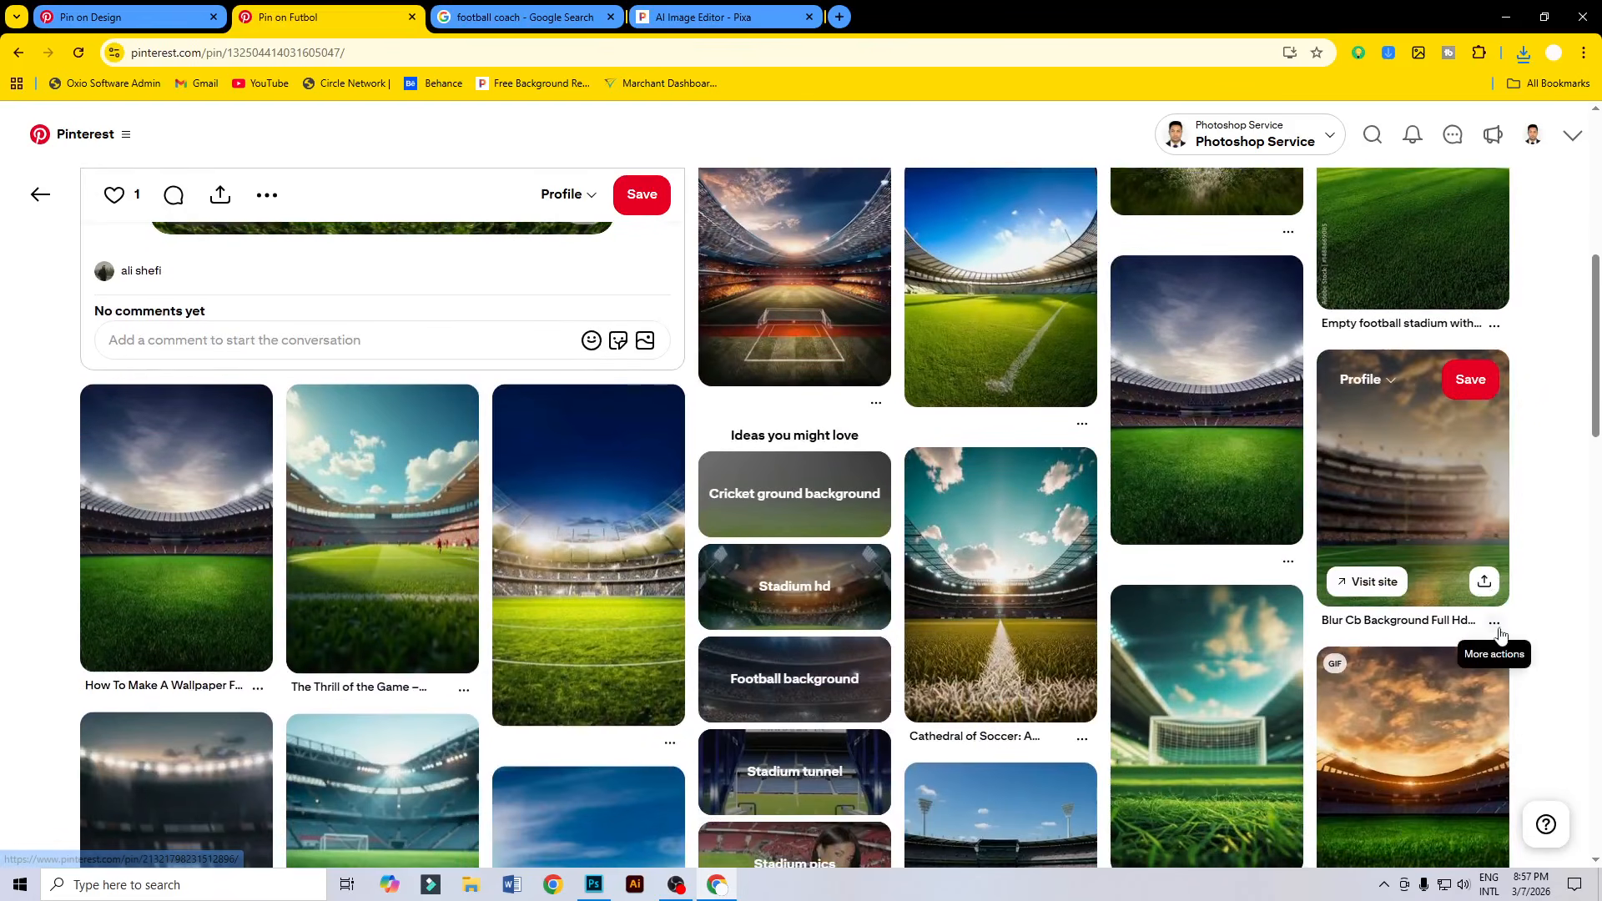
scroll(1490, 627, "down", 1)
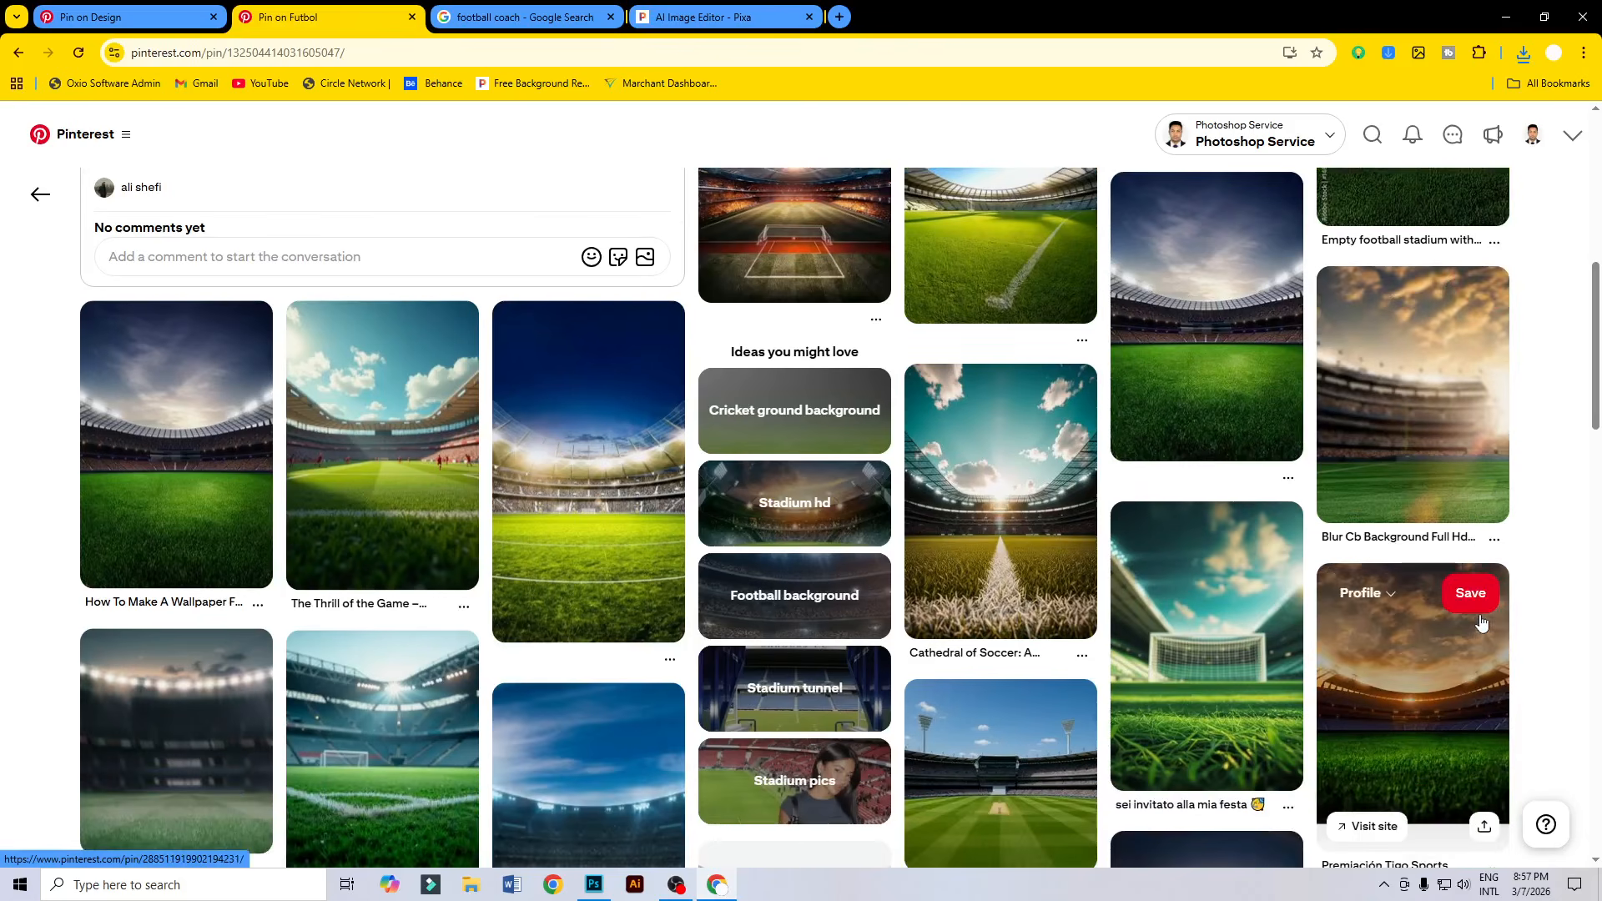
left_click(421, 461)
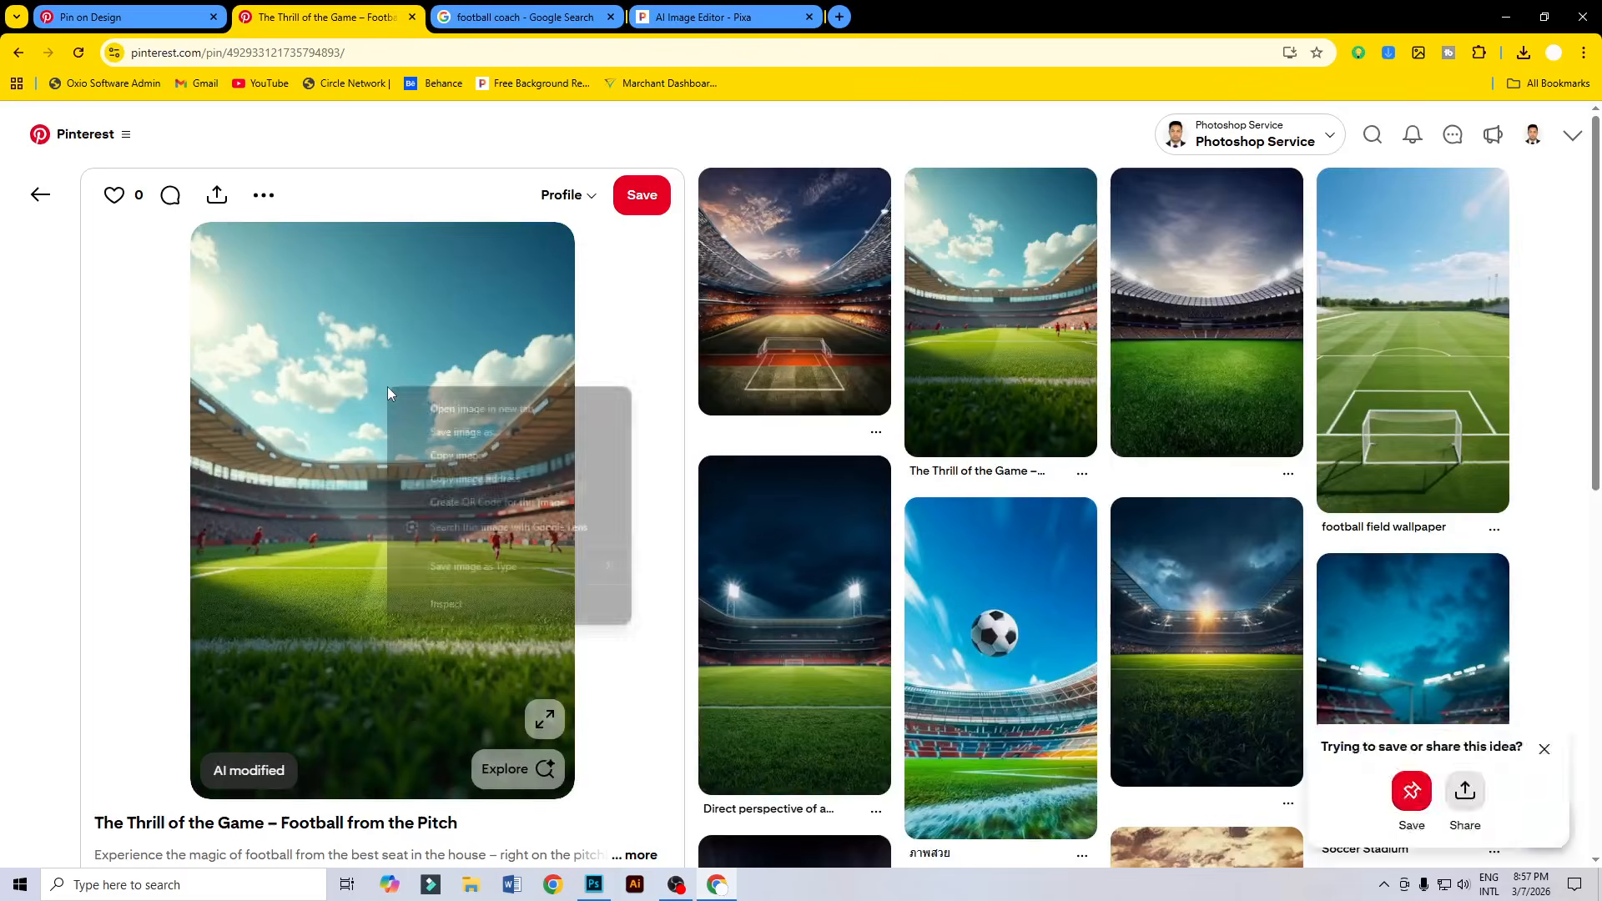
right_click(387, 387)
left_click(448, 456)
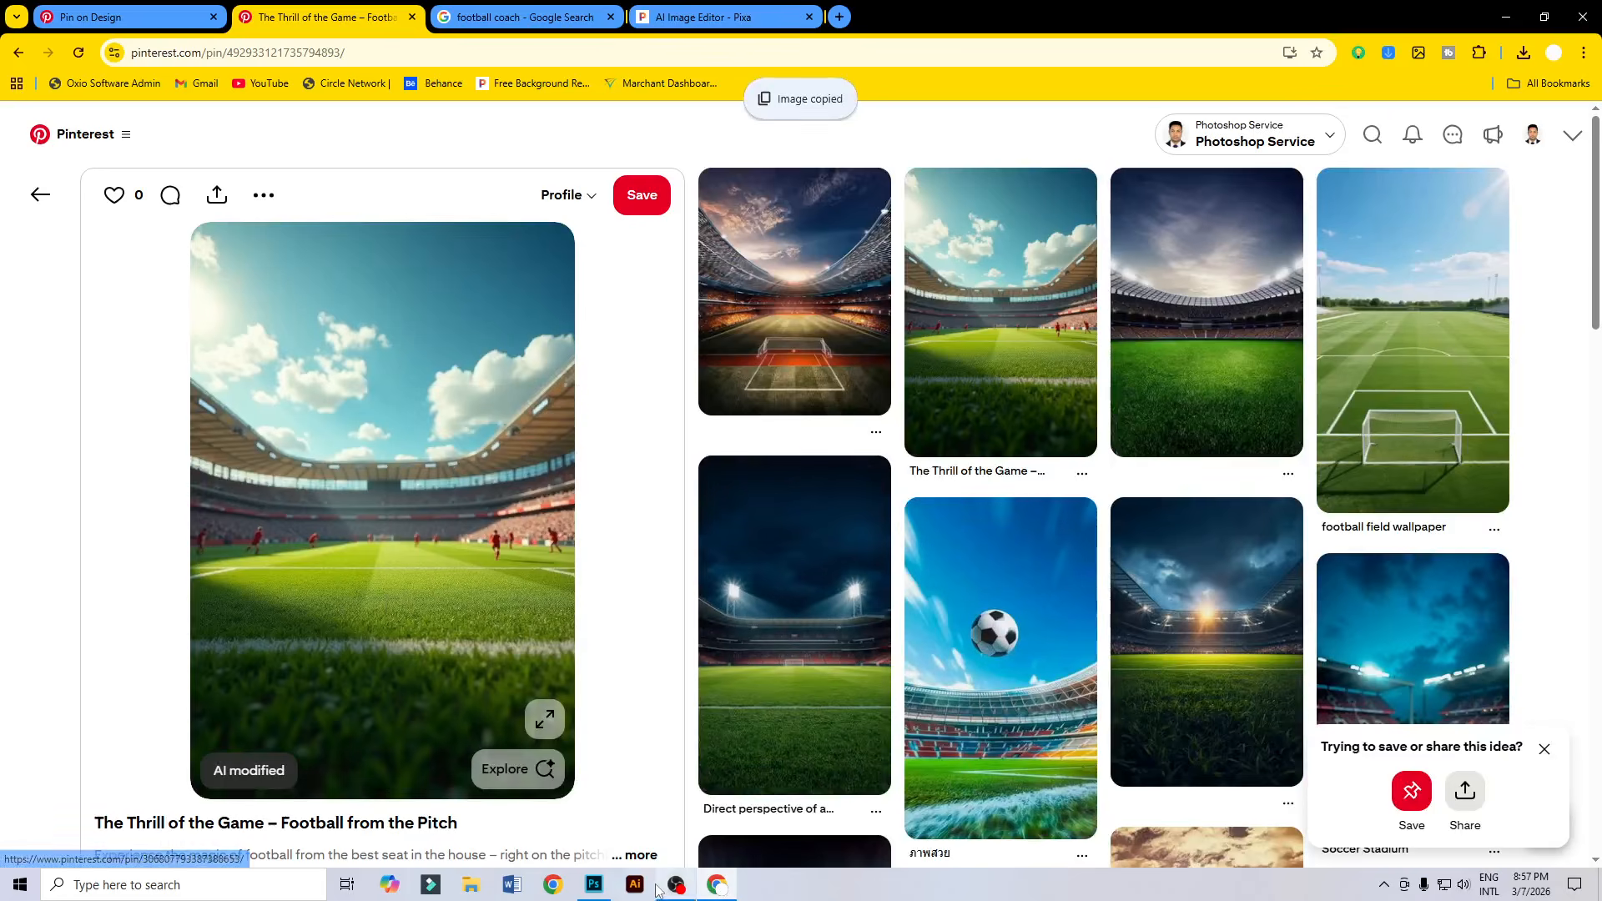
Switch to Photoshop, paste the stadium image between the Background and the Ronaldo cut-out, and convert it to a smart object.
left_click(594, 885)
left_click(979, 547)
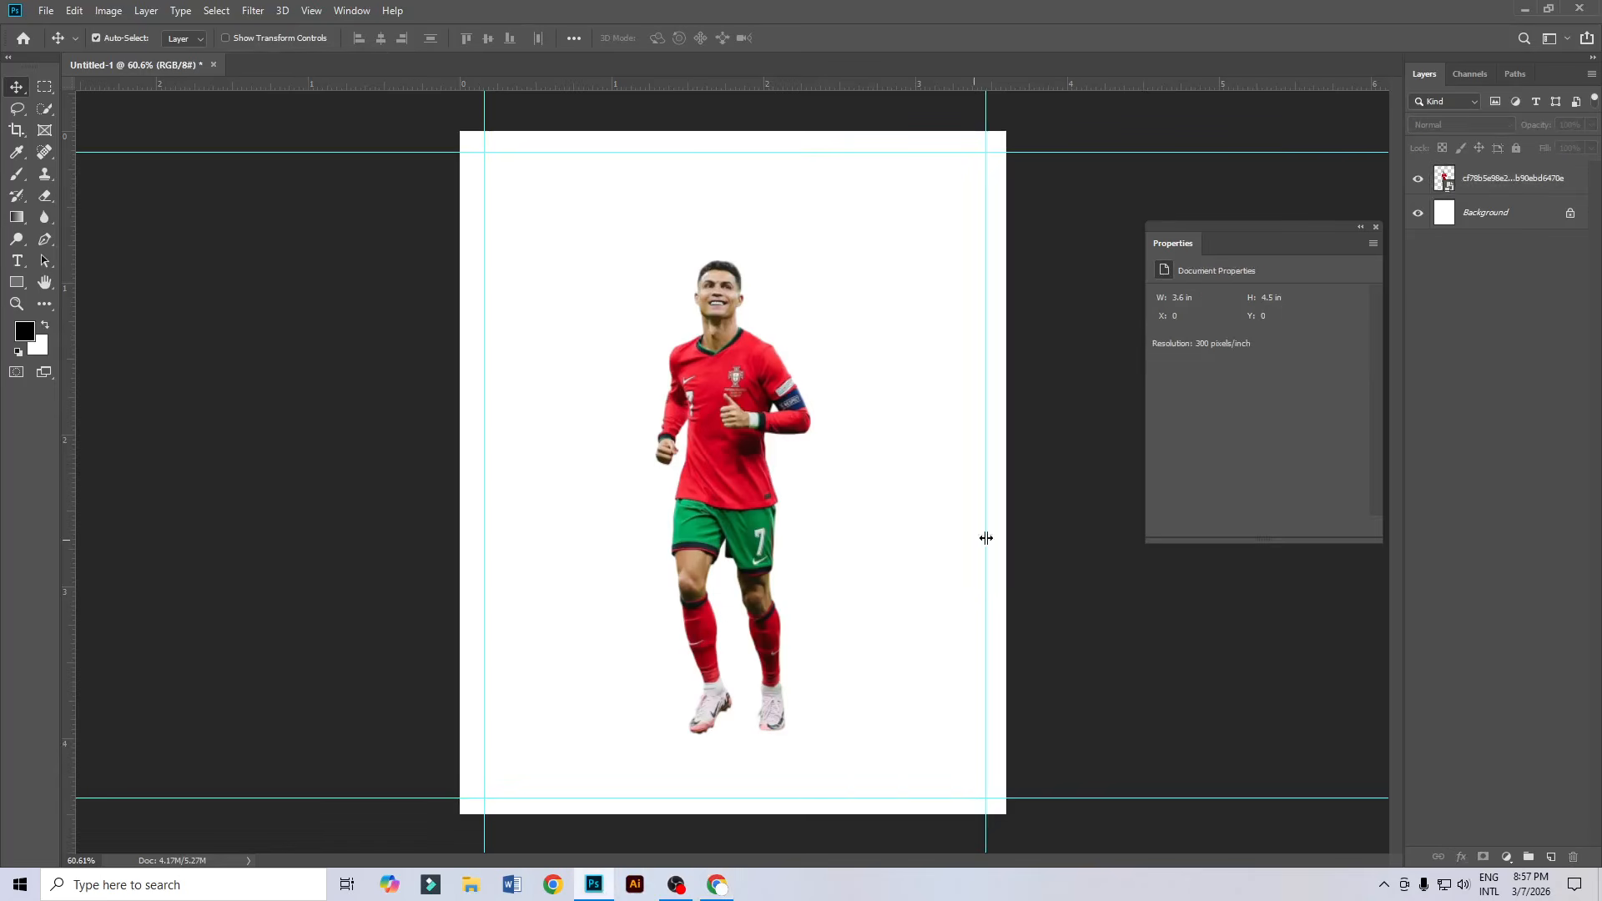
left_click(1540, 224)
key("ctrl+v")
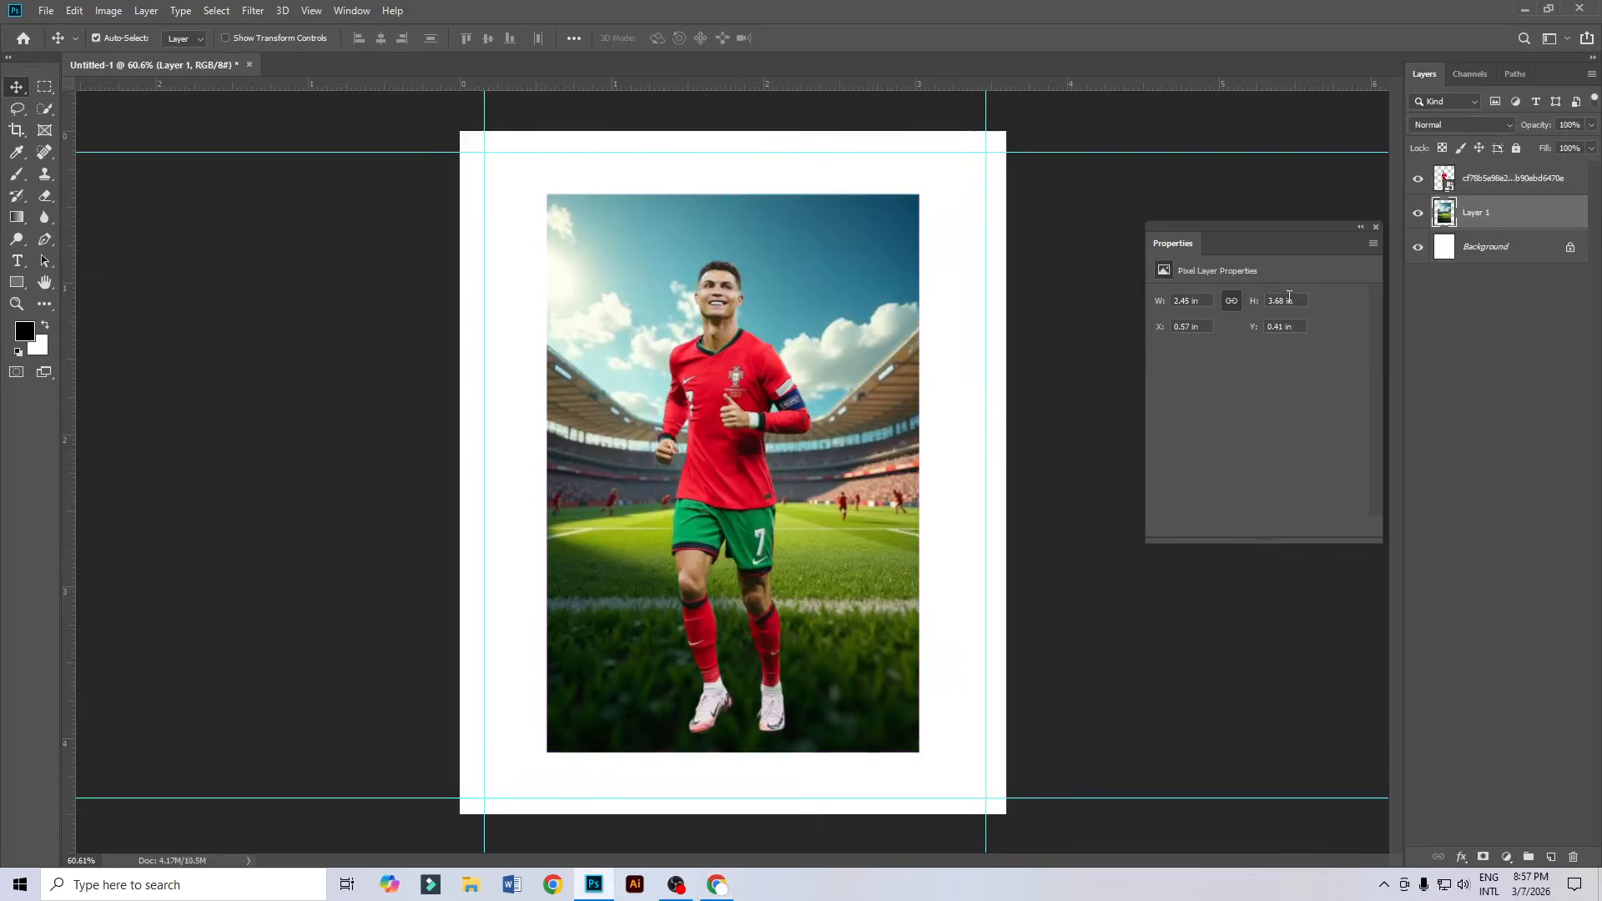
right_click(1491, 212)
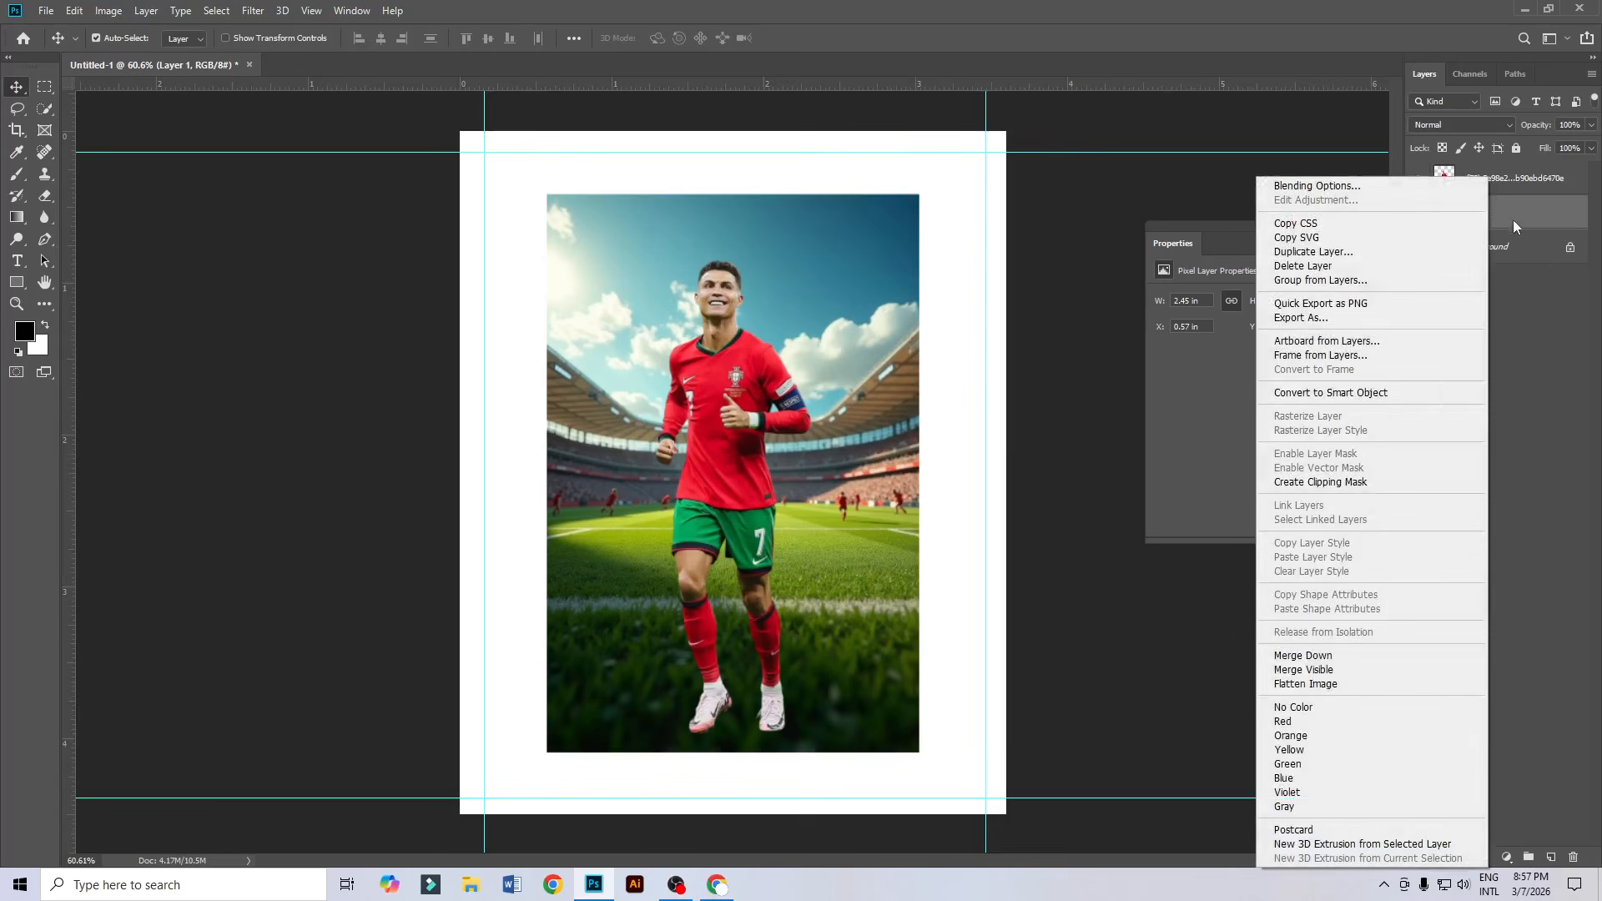
left_click(1396, 396)
Scale the stadium image to 3.6 in wide by 5.4 in high and position it at X 0, Y 0 to fill the poster.
key("ctrl+t")
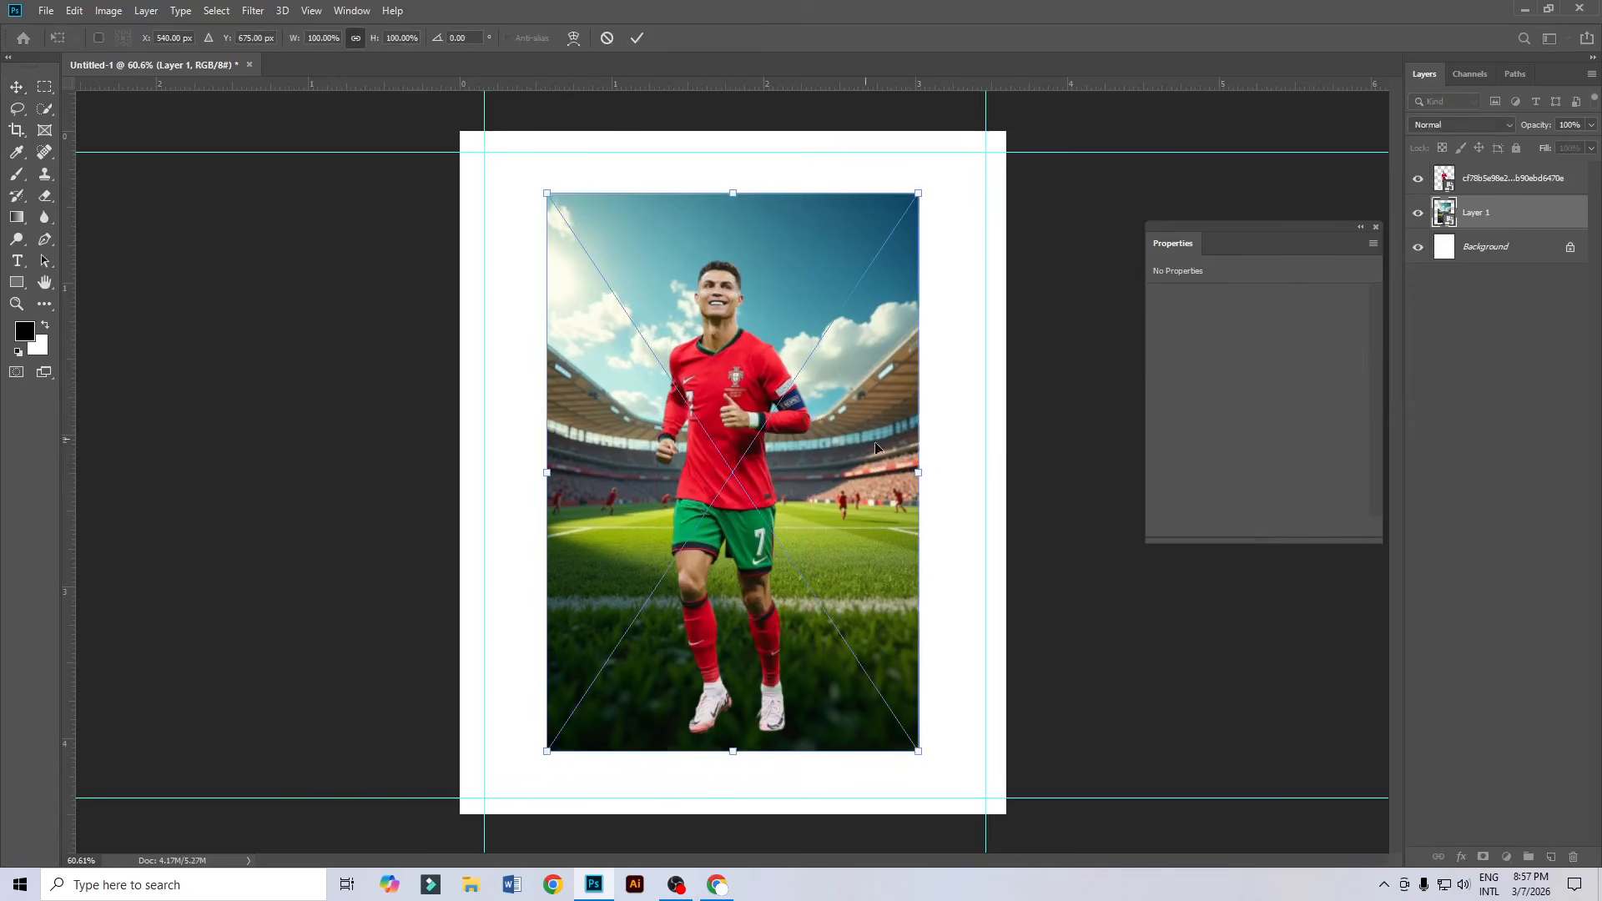
left_click_drag(919, 472, 1006, 461)
left_click_drag(917, 417, 917, 478)
key("Return")
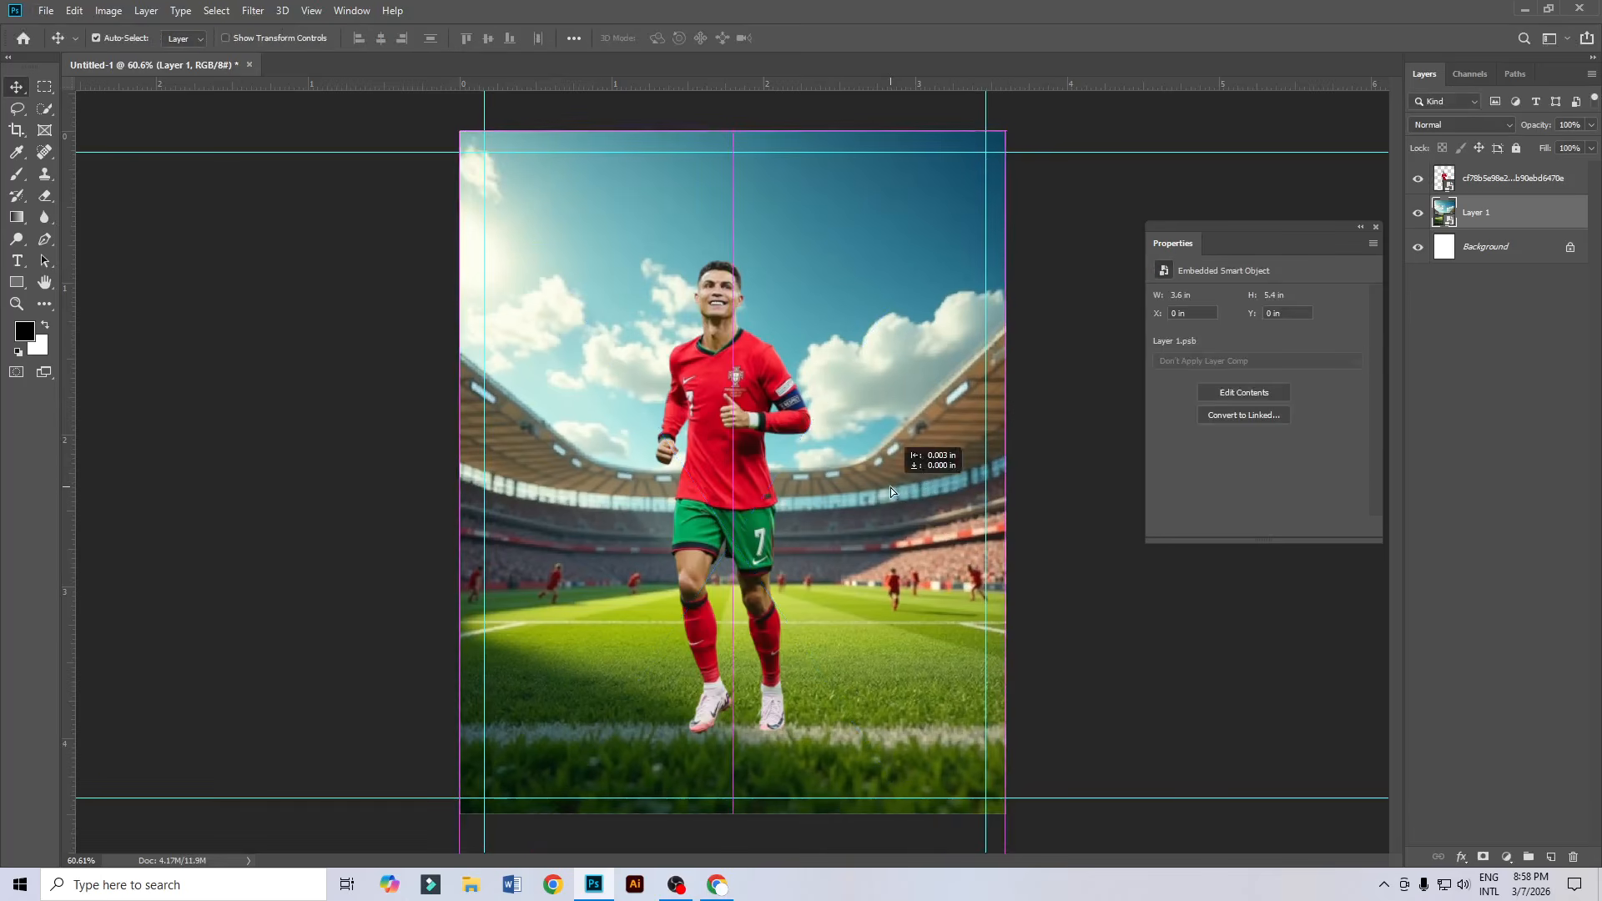
Move the Ronaldo cut-out slightly upward to about X 1.28 in, Y 0.73 in.
key("ctrl+plus")
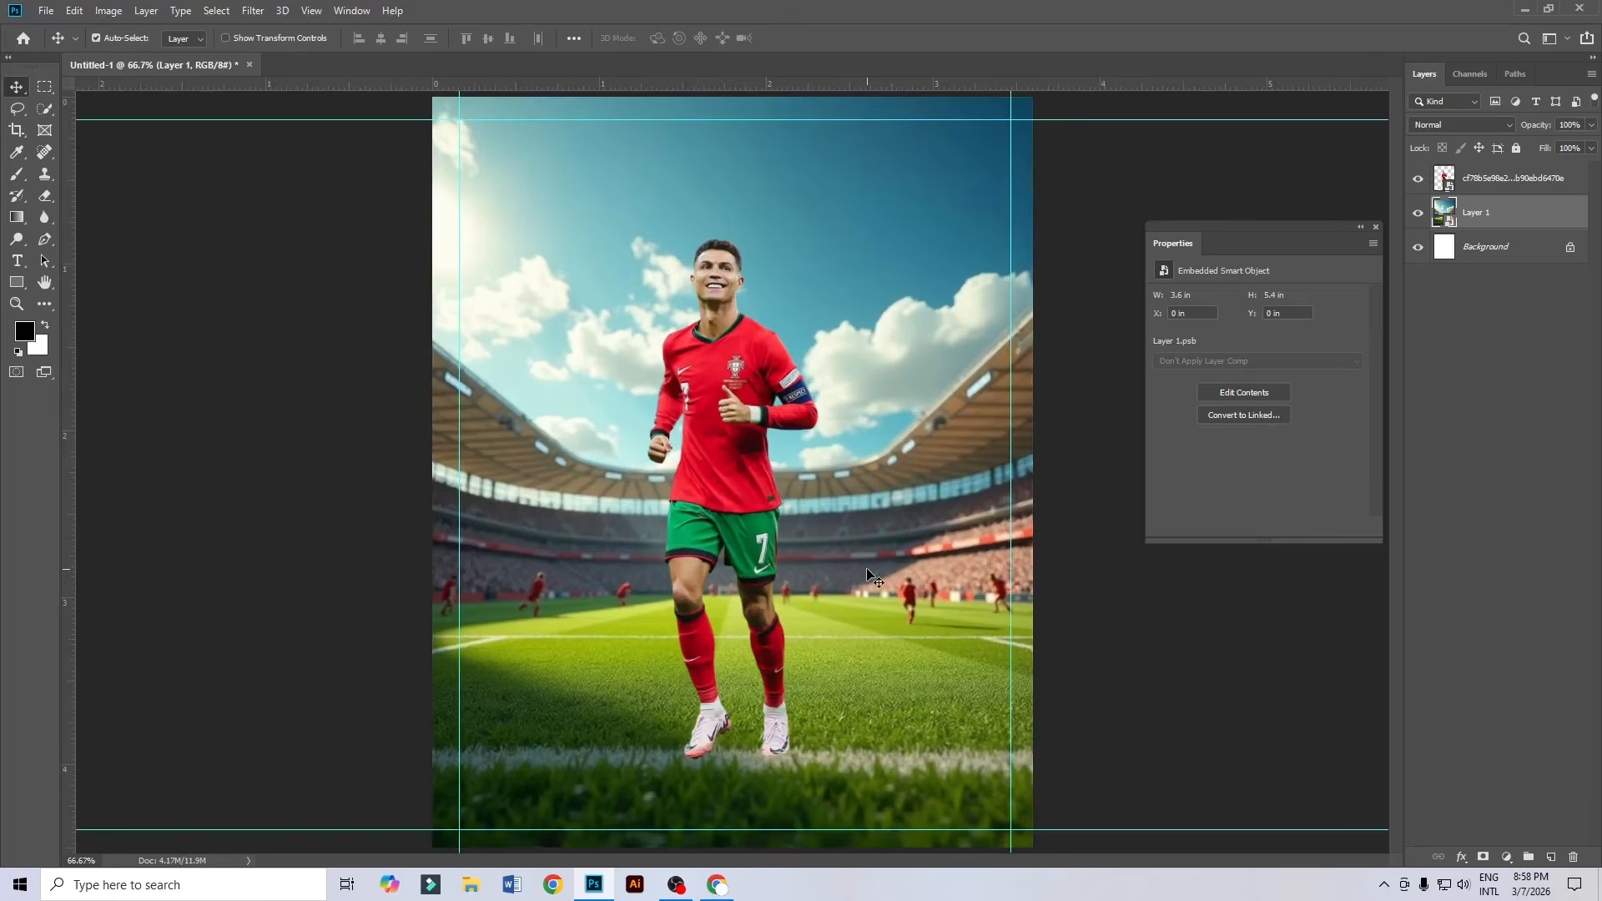
left_click_drag(709, 461, 709, 439)
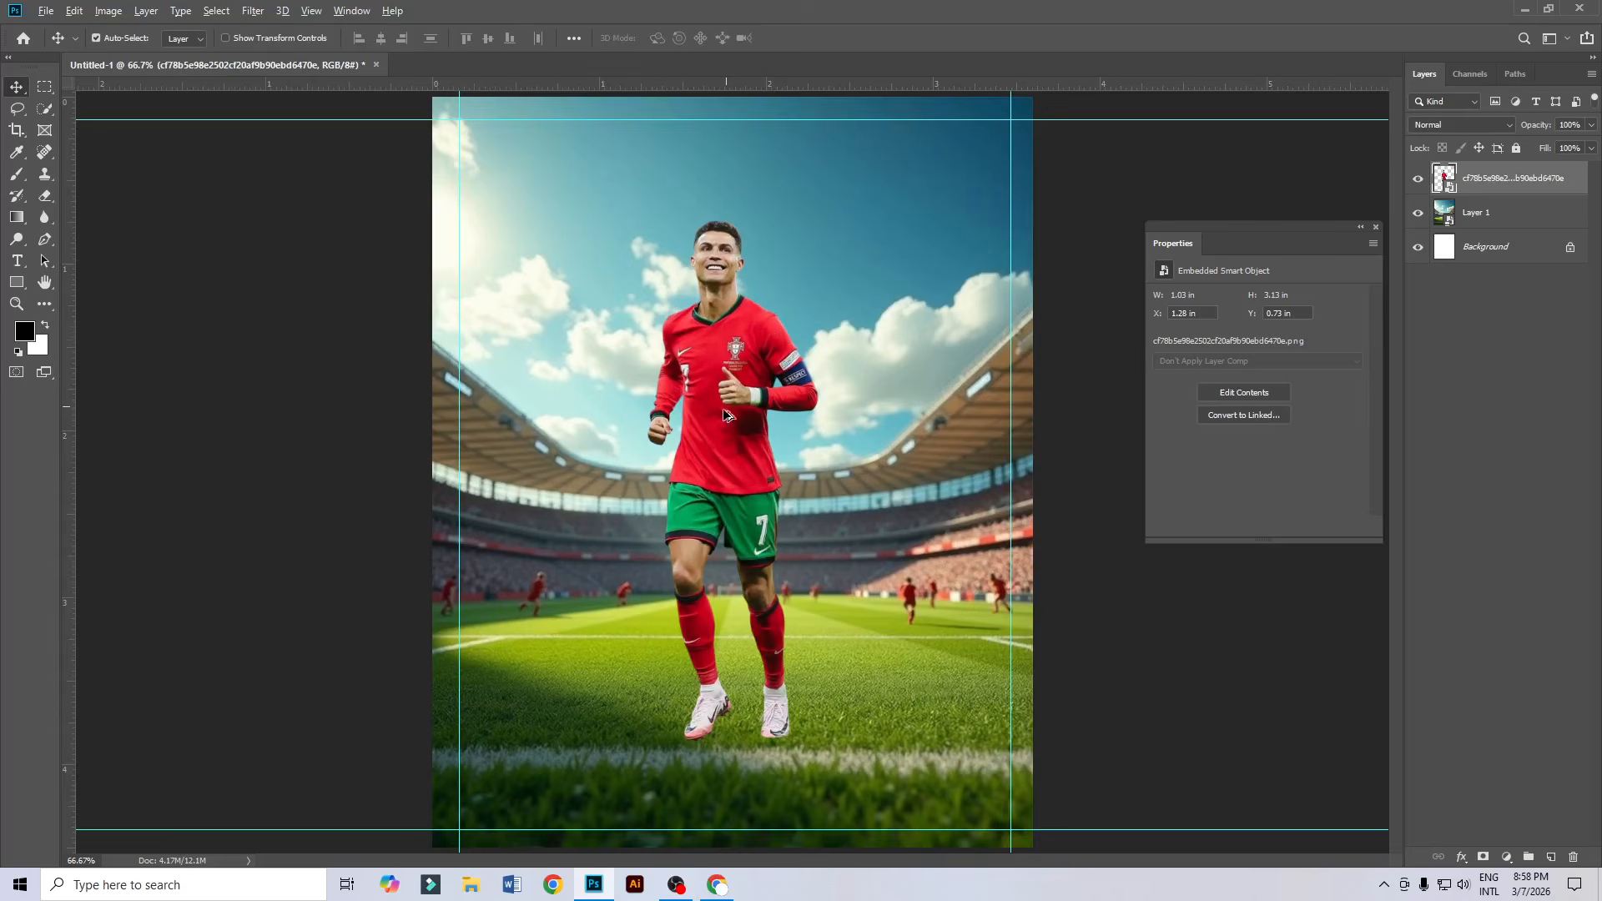
scroll(711, 427, "up", 1)
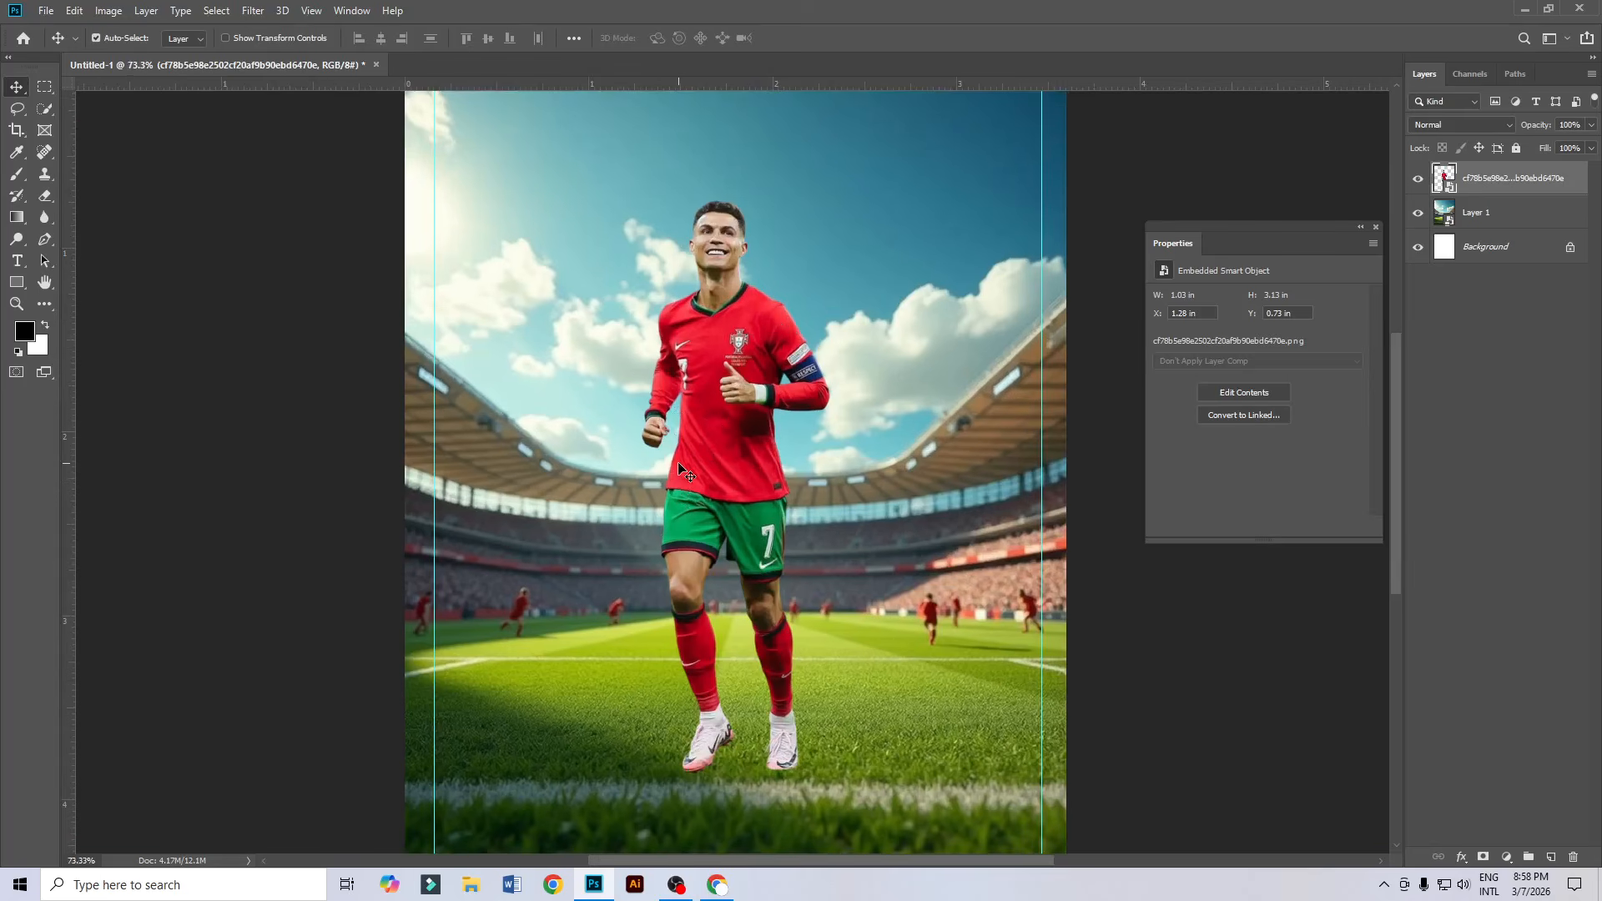
scroll(775, 362, "down", 1)
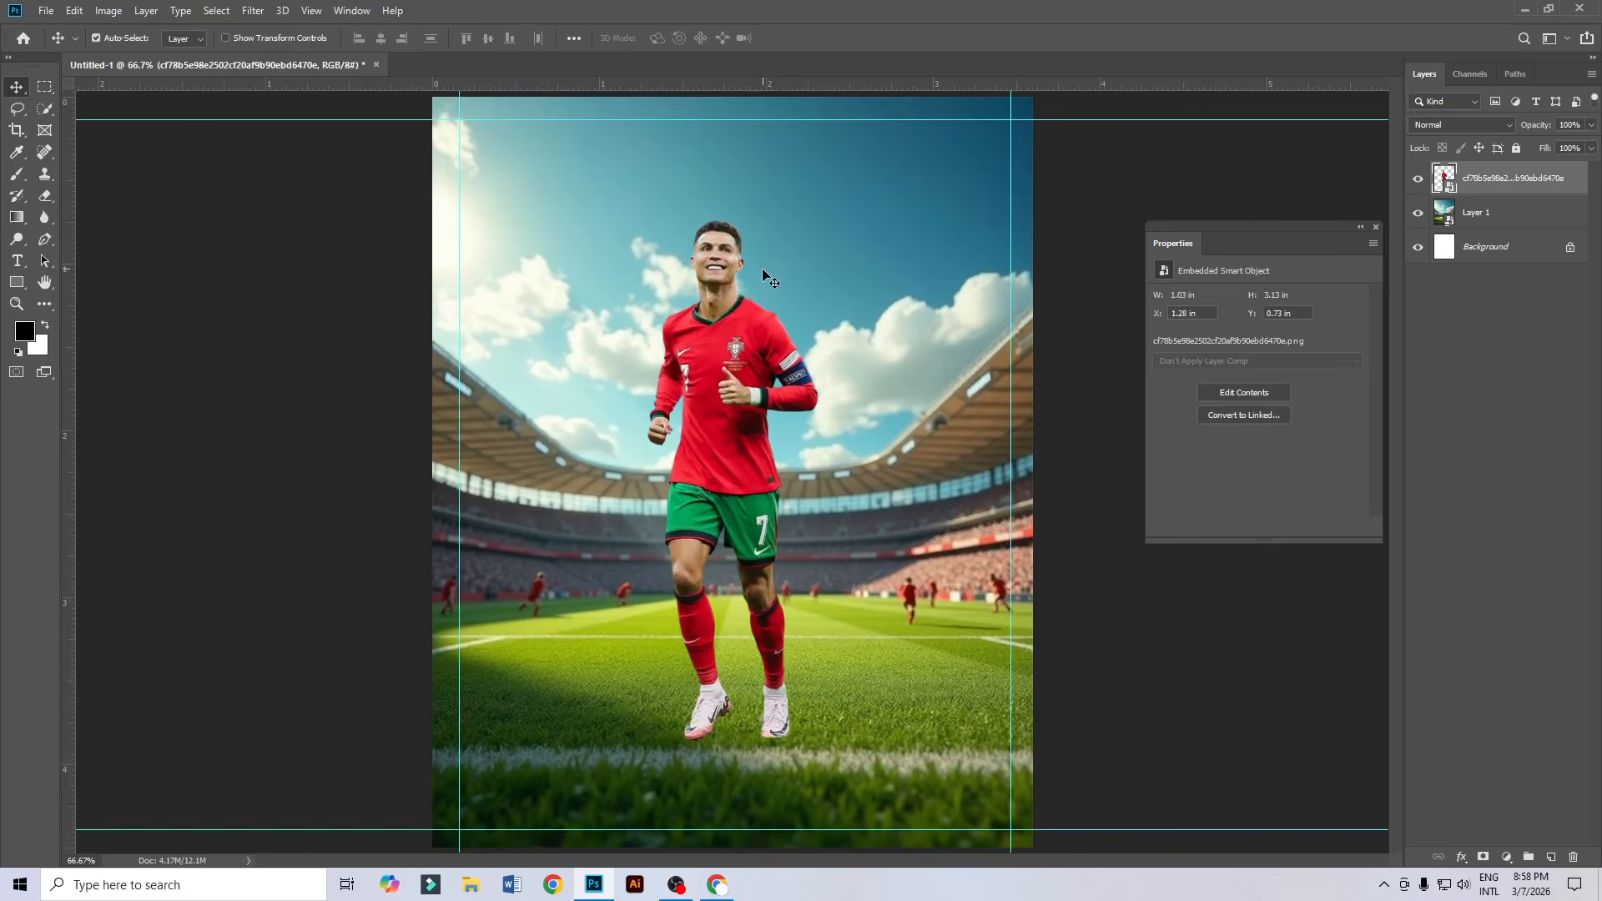
key("ctrl+minus")
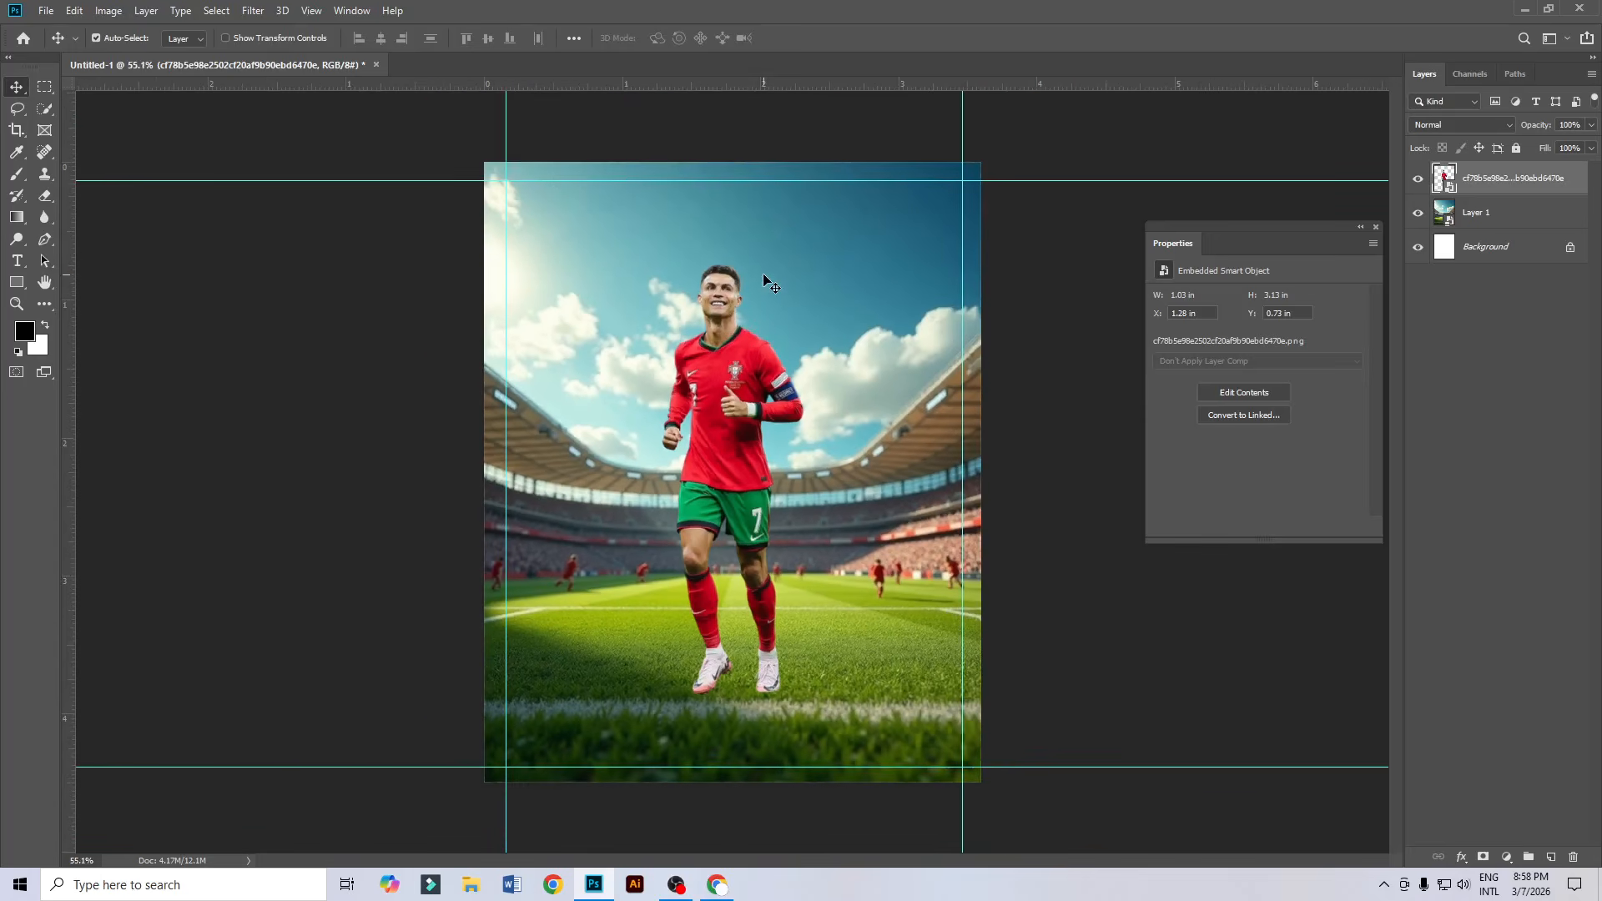
key("ctrl+plus")
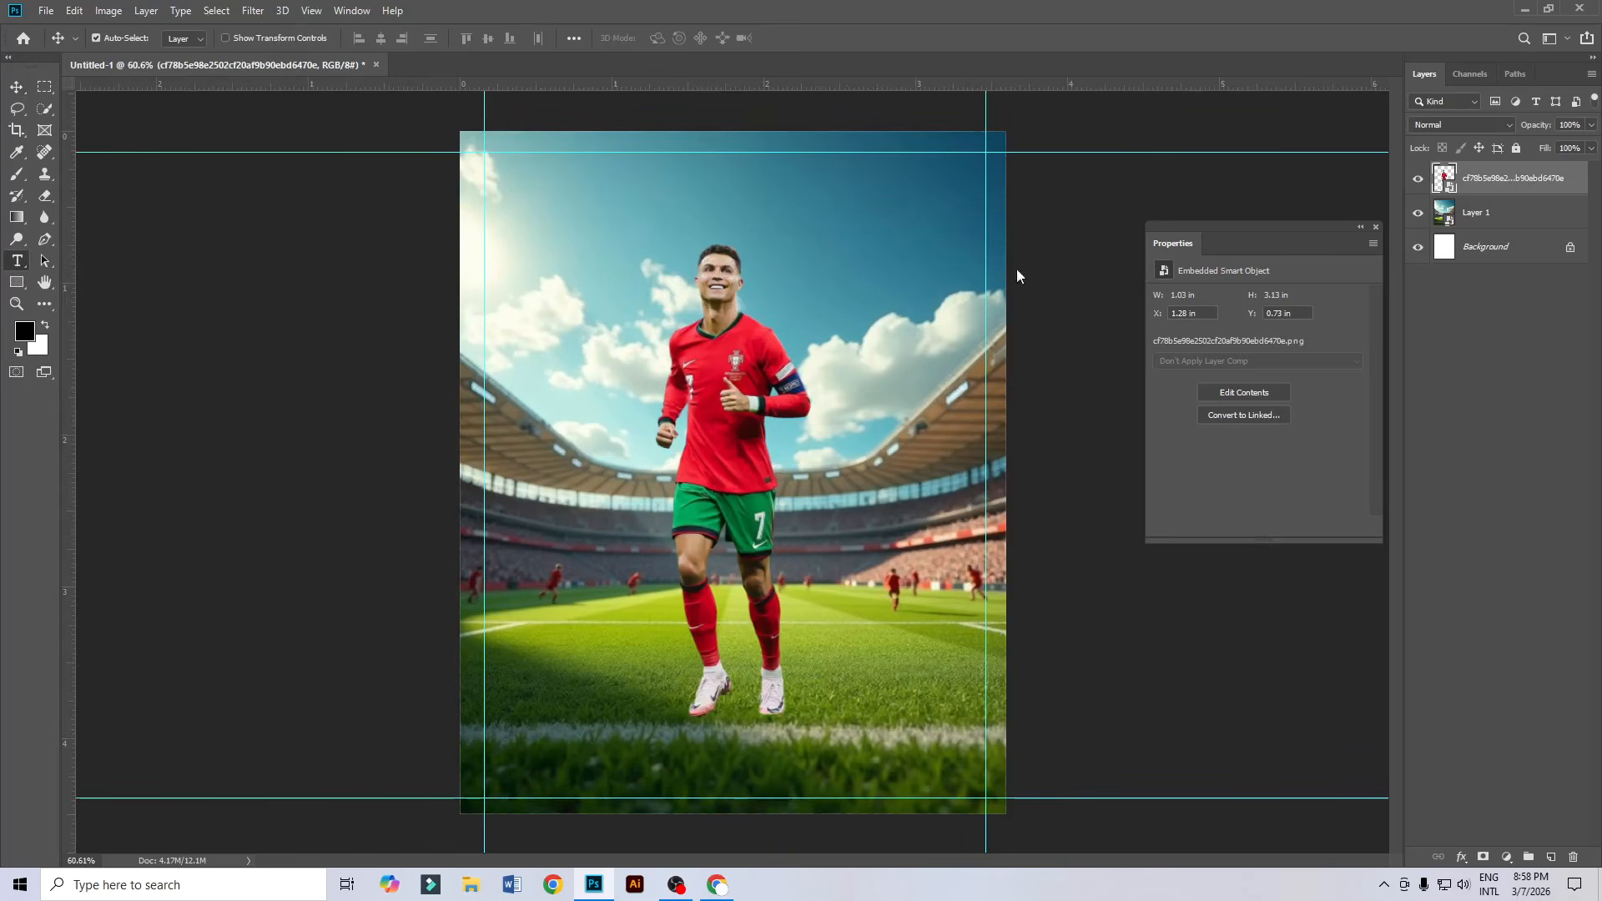
Start a text layer directly above the stadium layer, using Tusker Grotesk 3500 Medium at 42 pt.
left_click(1538, 210)
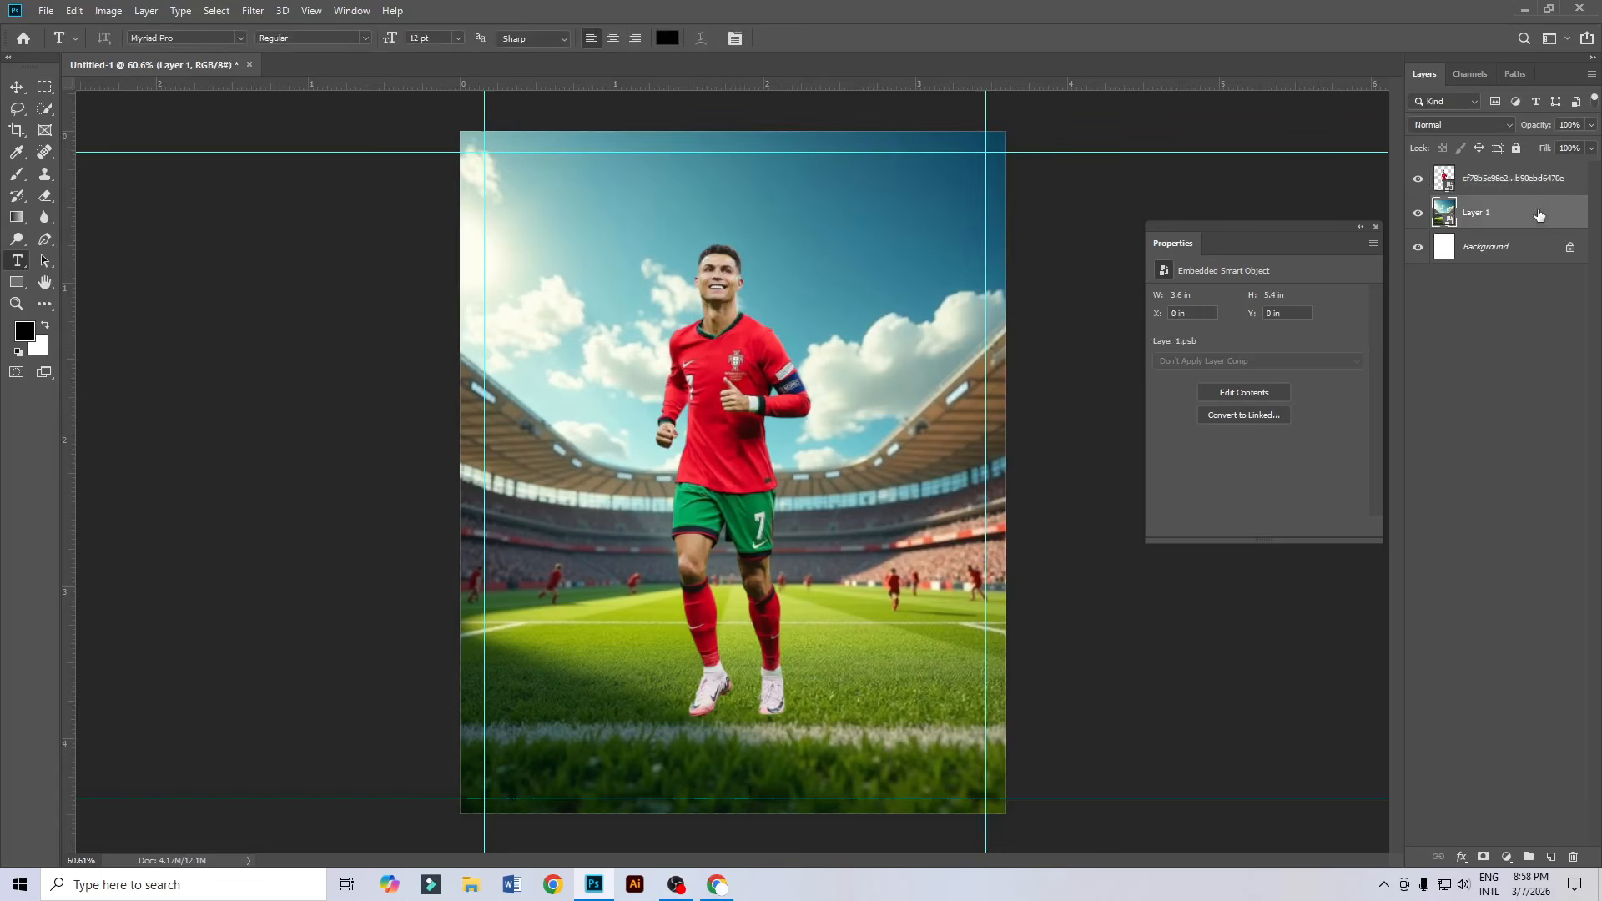
left_click(568, 300)
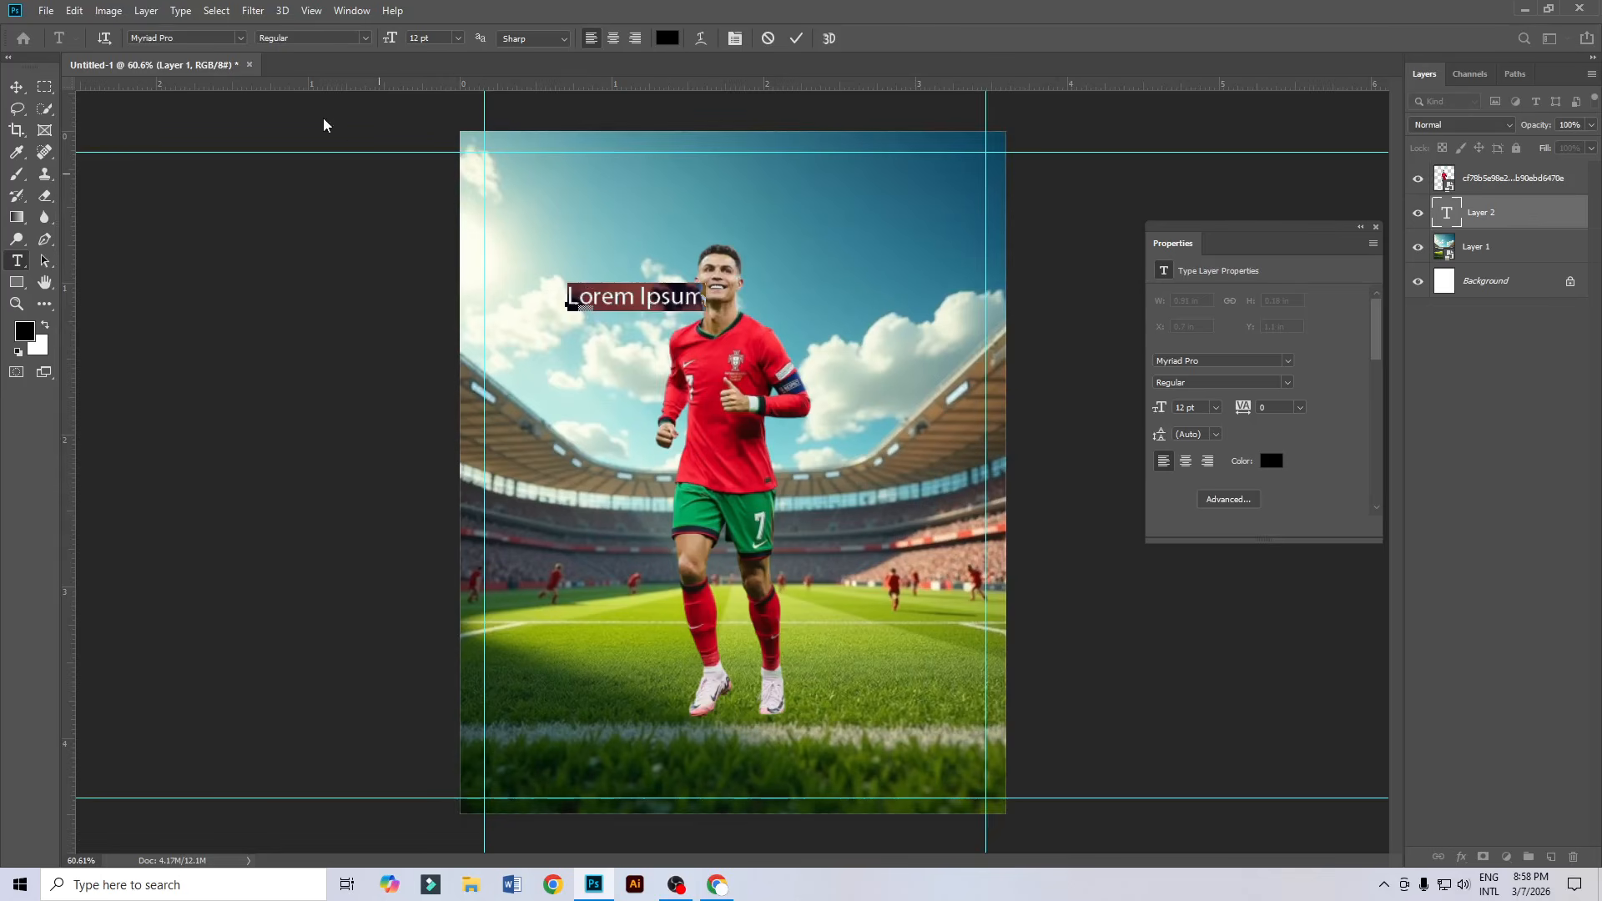
left_click(190, 38)
left_click(241, 38)
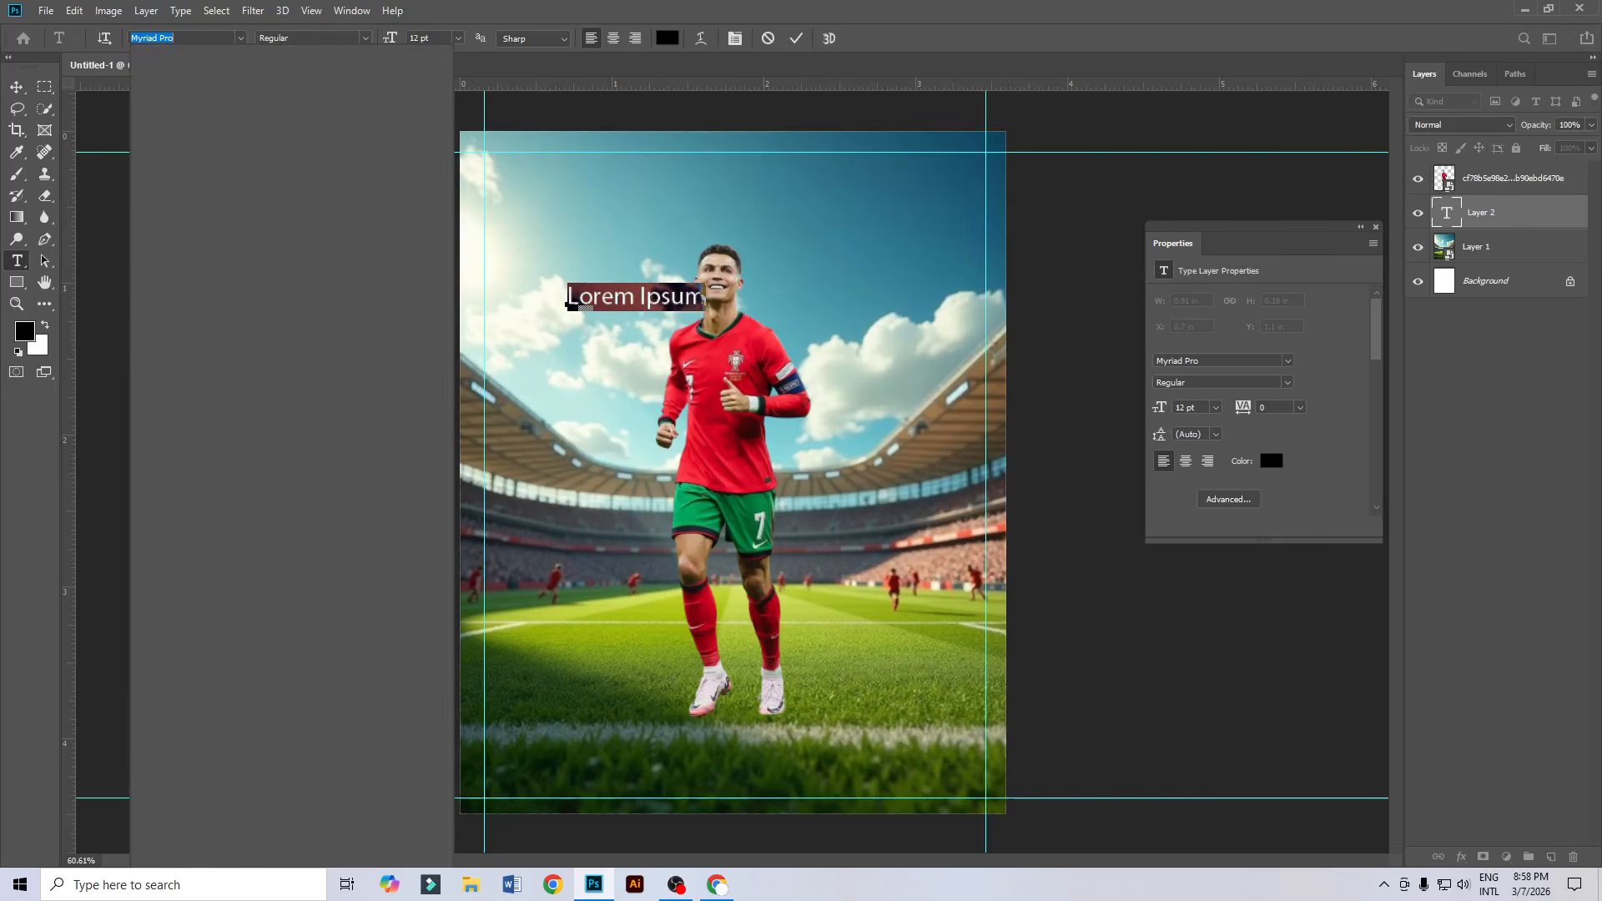
type("t")
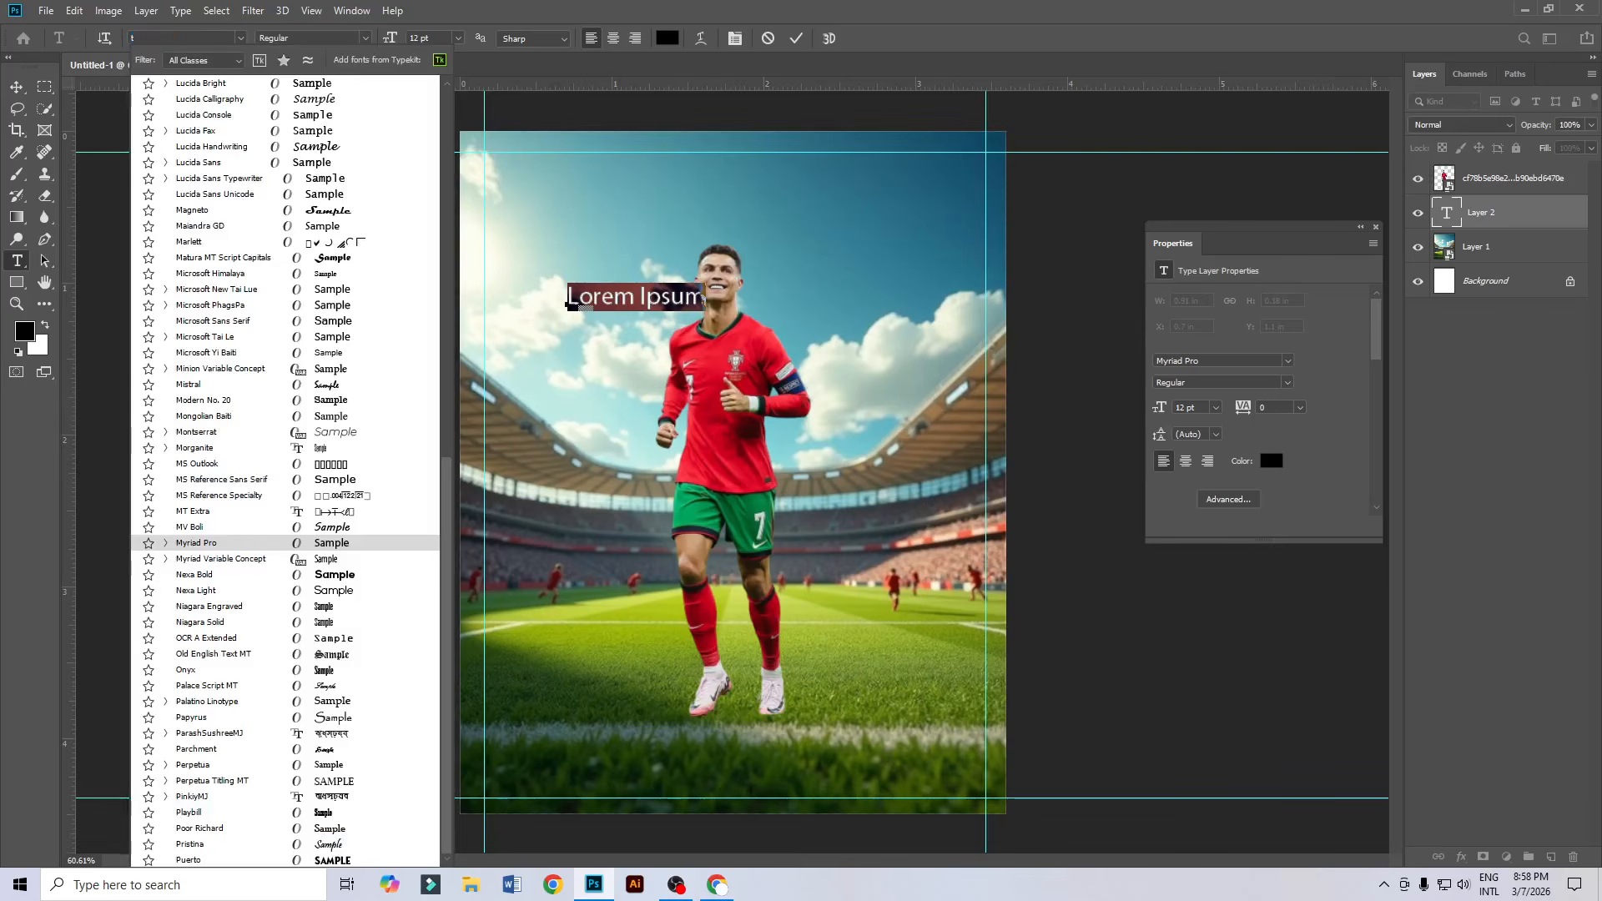
type("us")
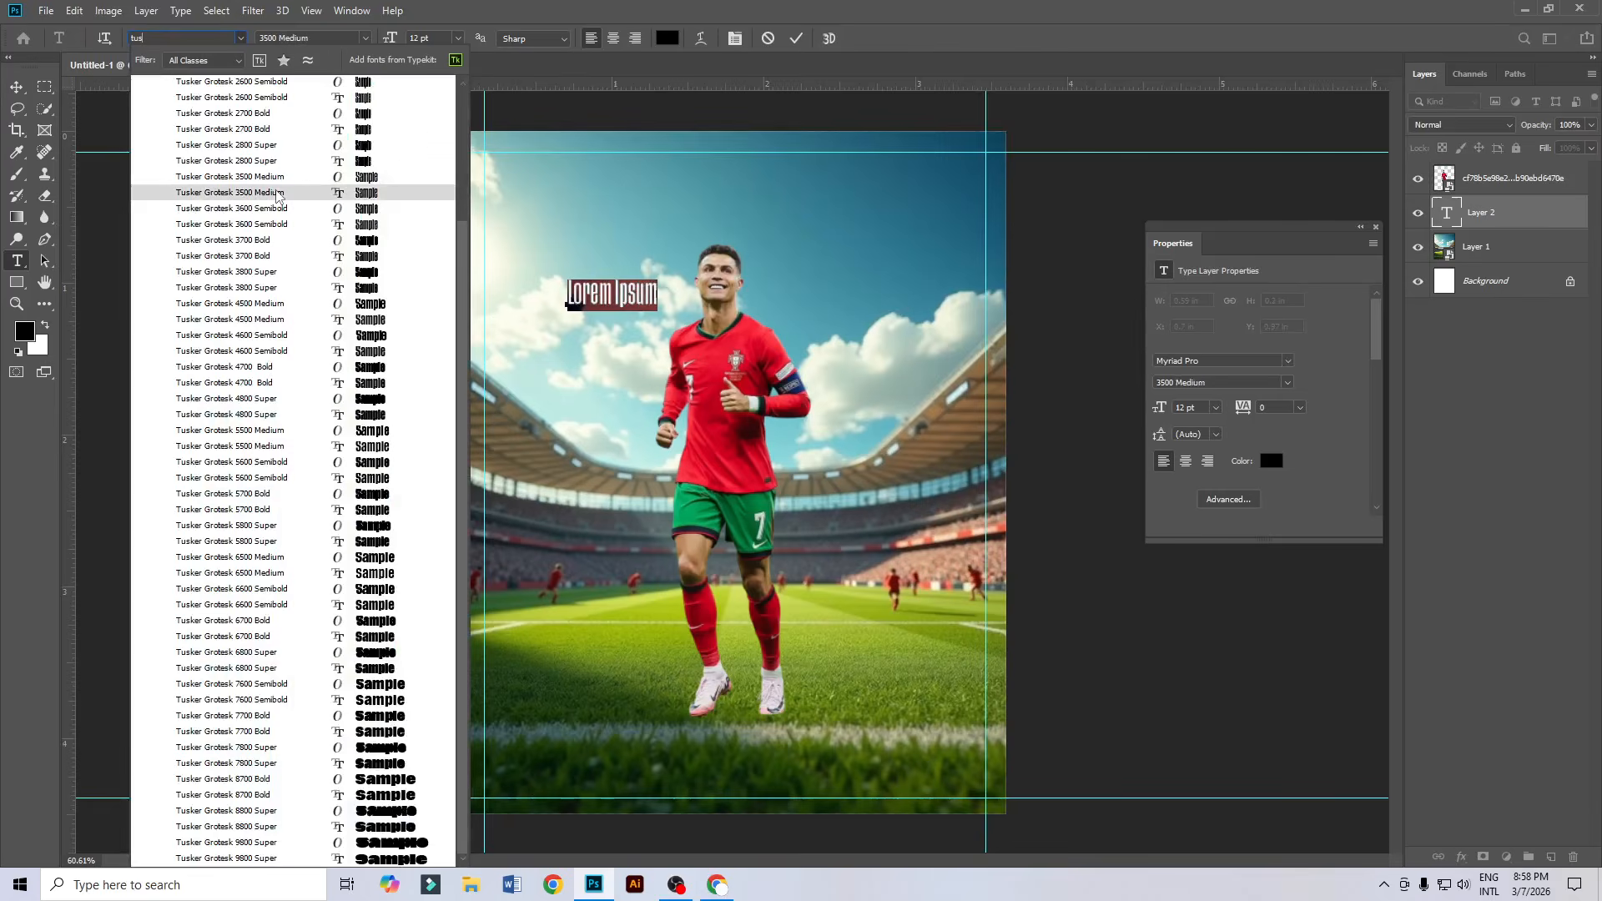
left_click(276, 194)
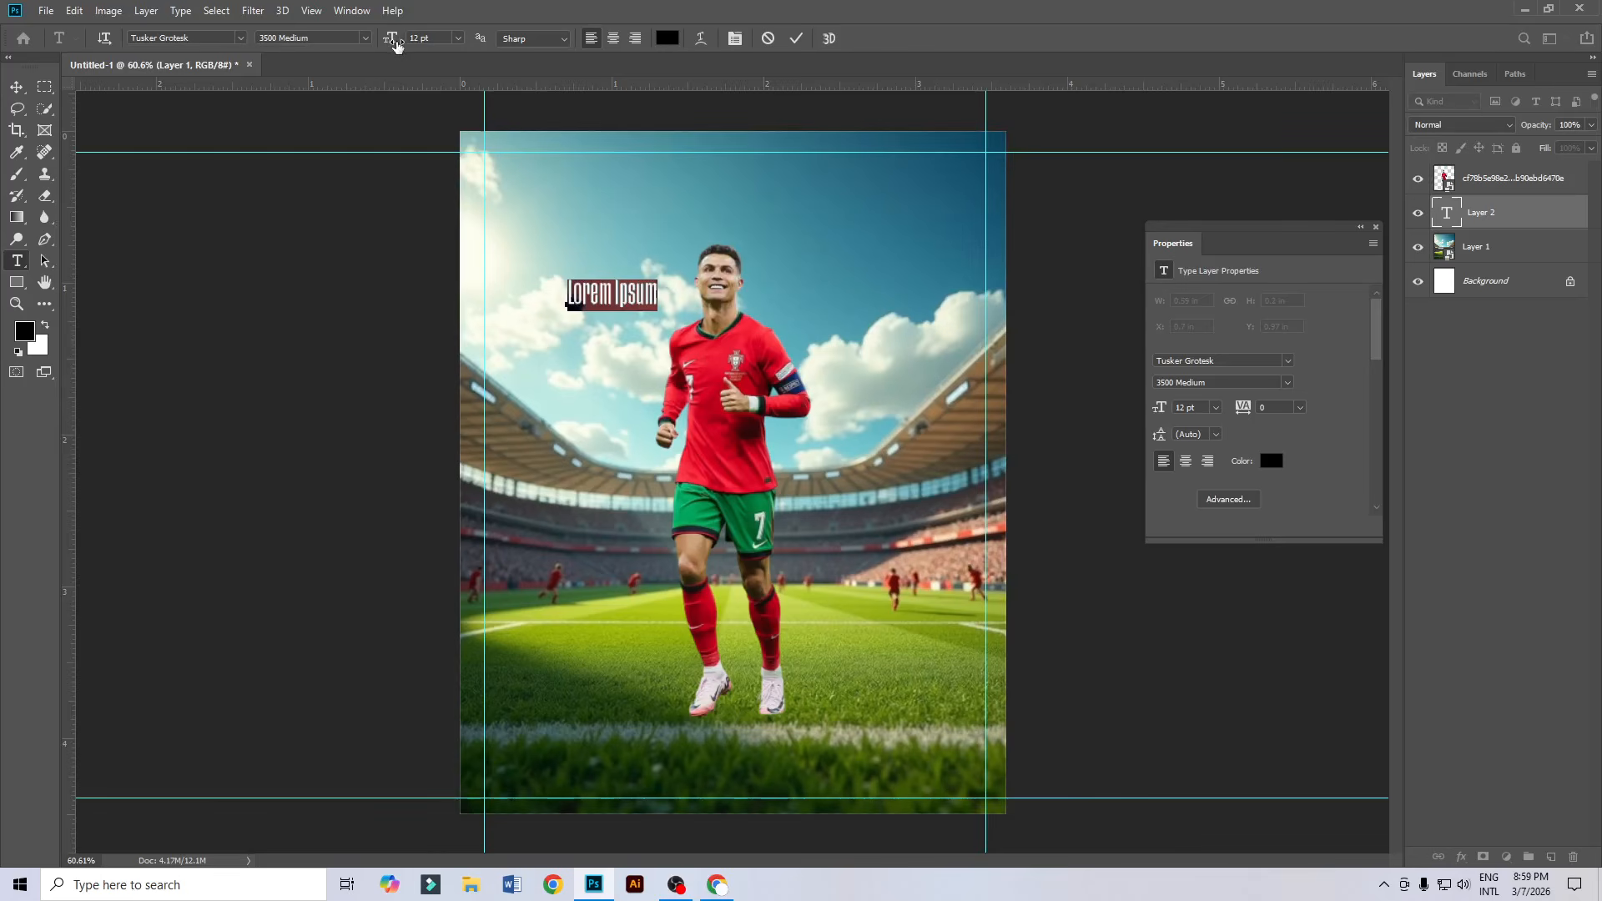
left_click_drag(397, 44, 414, 56)
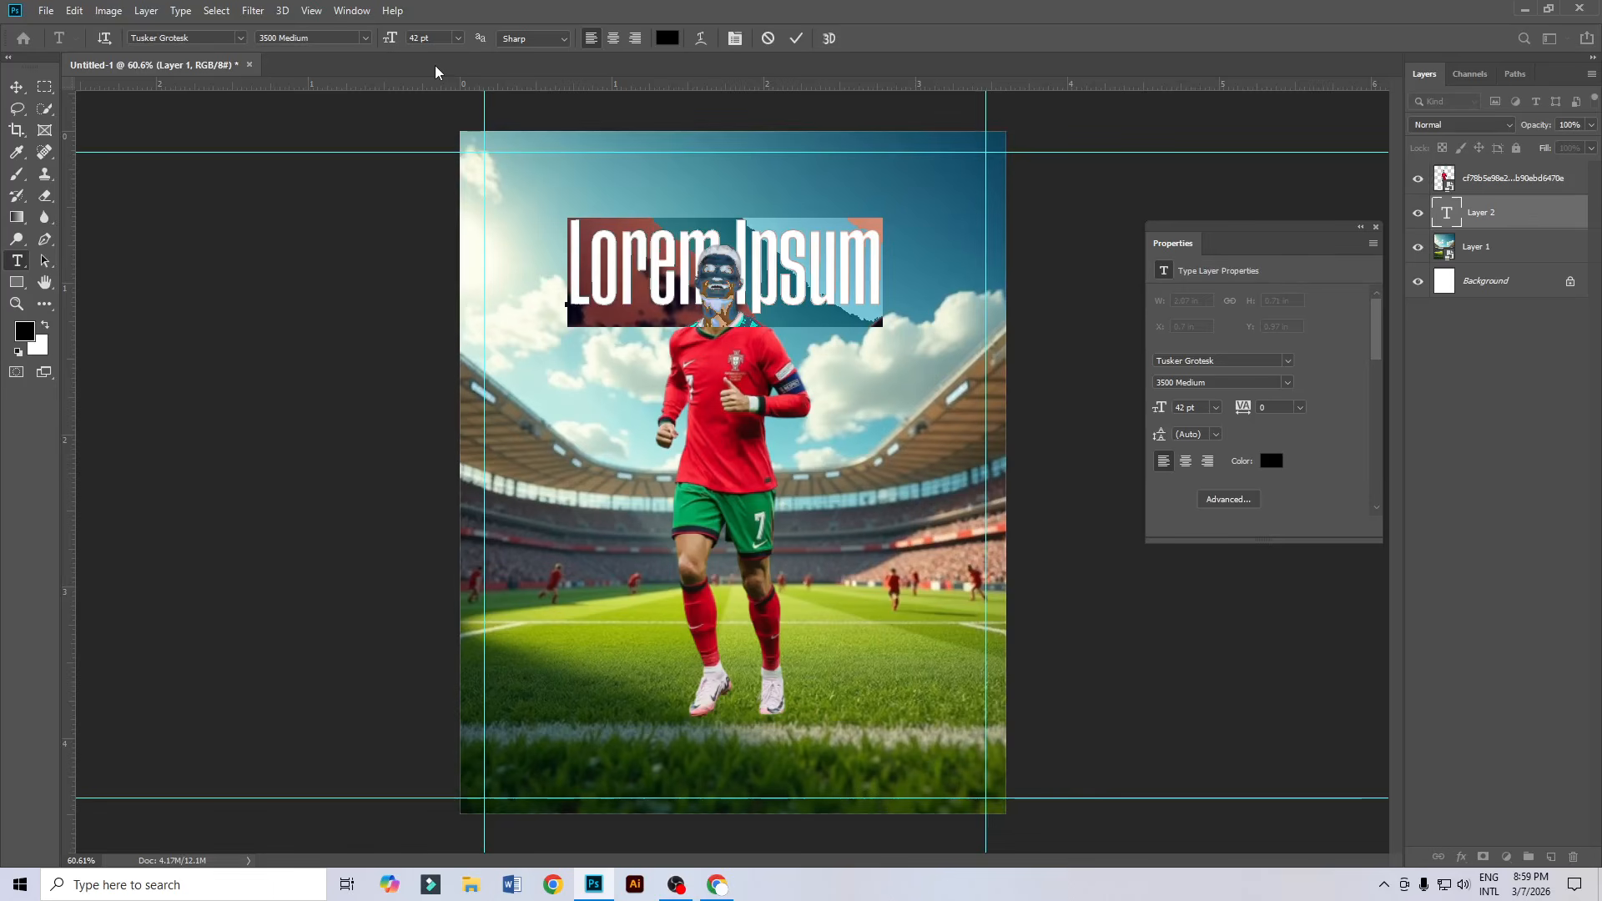
Enter the title "PLAYER YEAR" in capitals, with a wide gap between the words for the player's head.
type("Player")
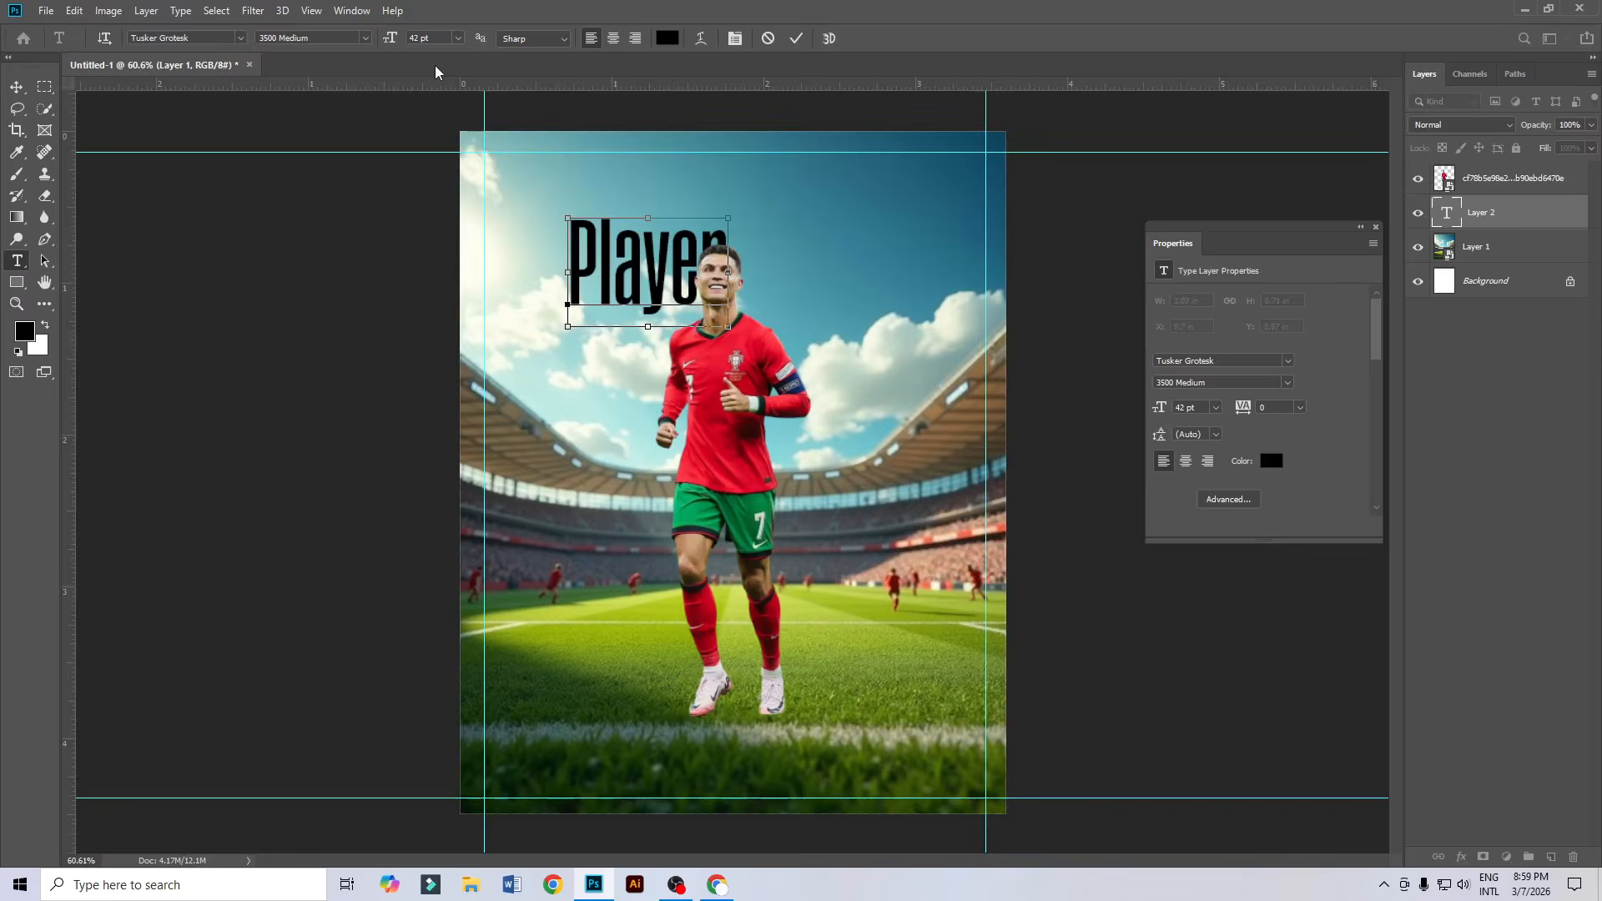
key("ctrl+a")
type("P")
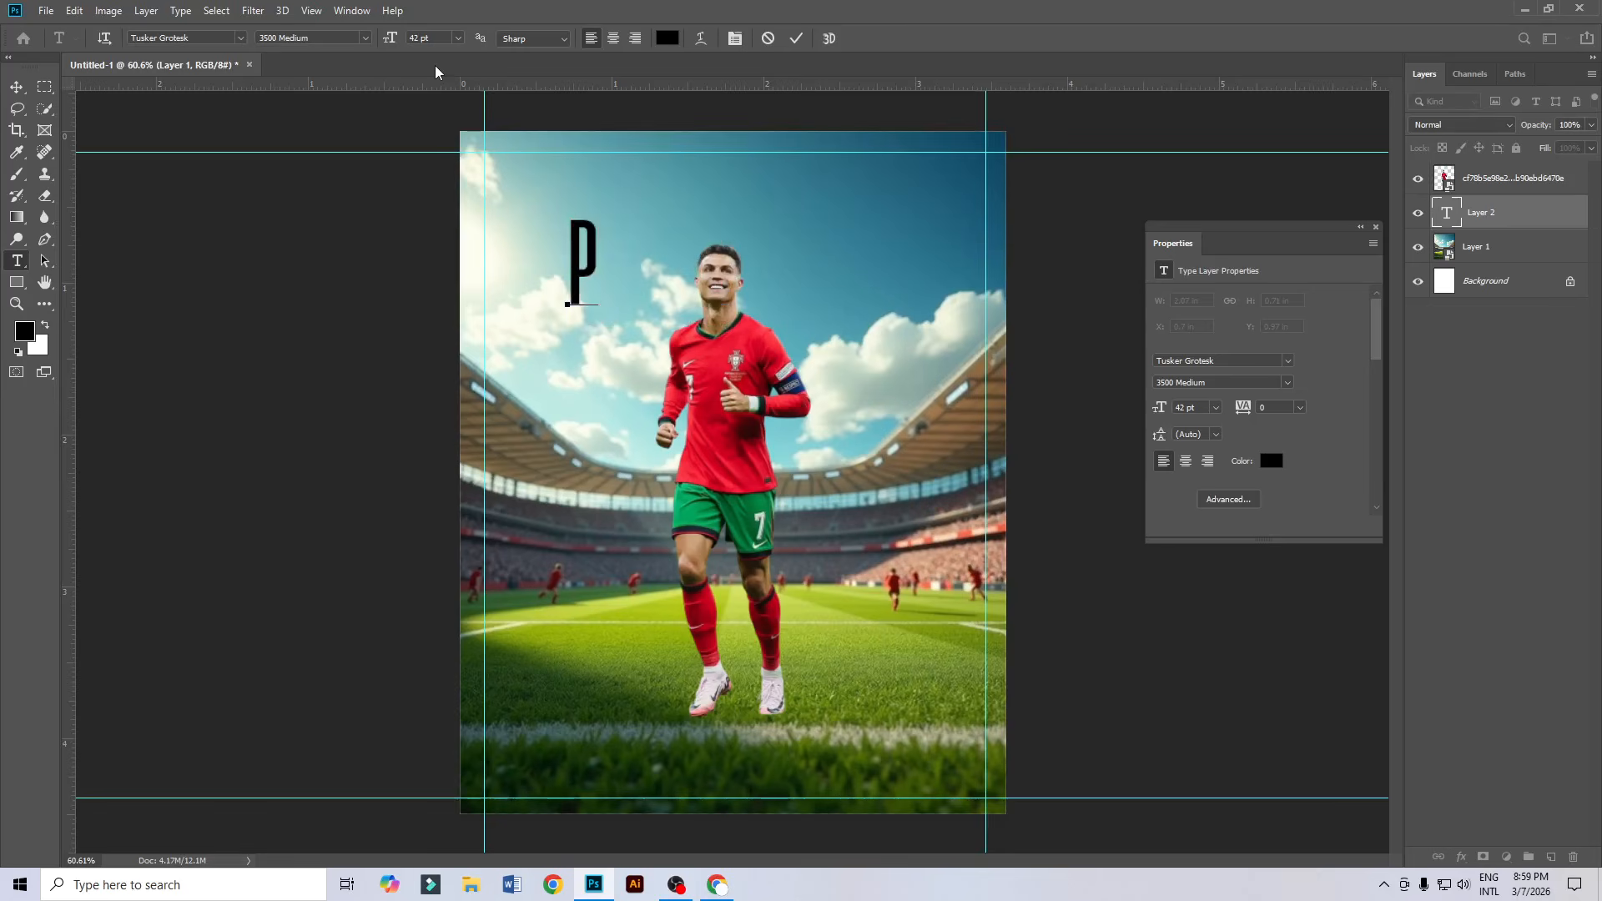
type("LAYER")
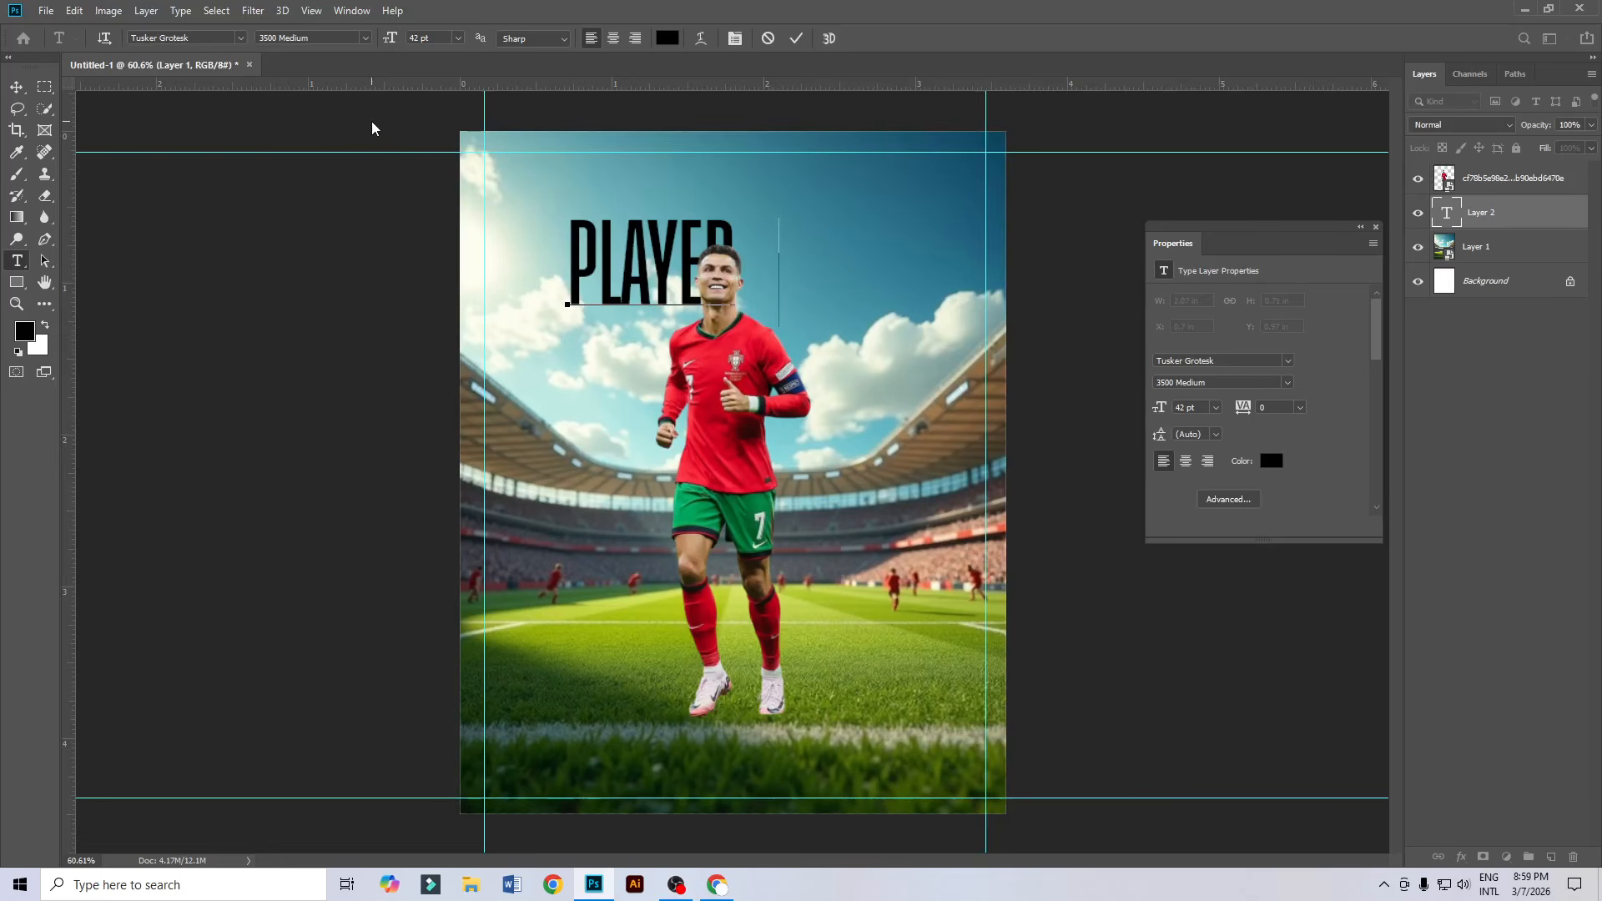
type("YEAR")
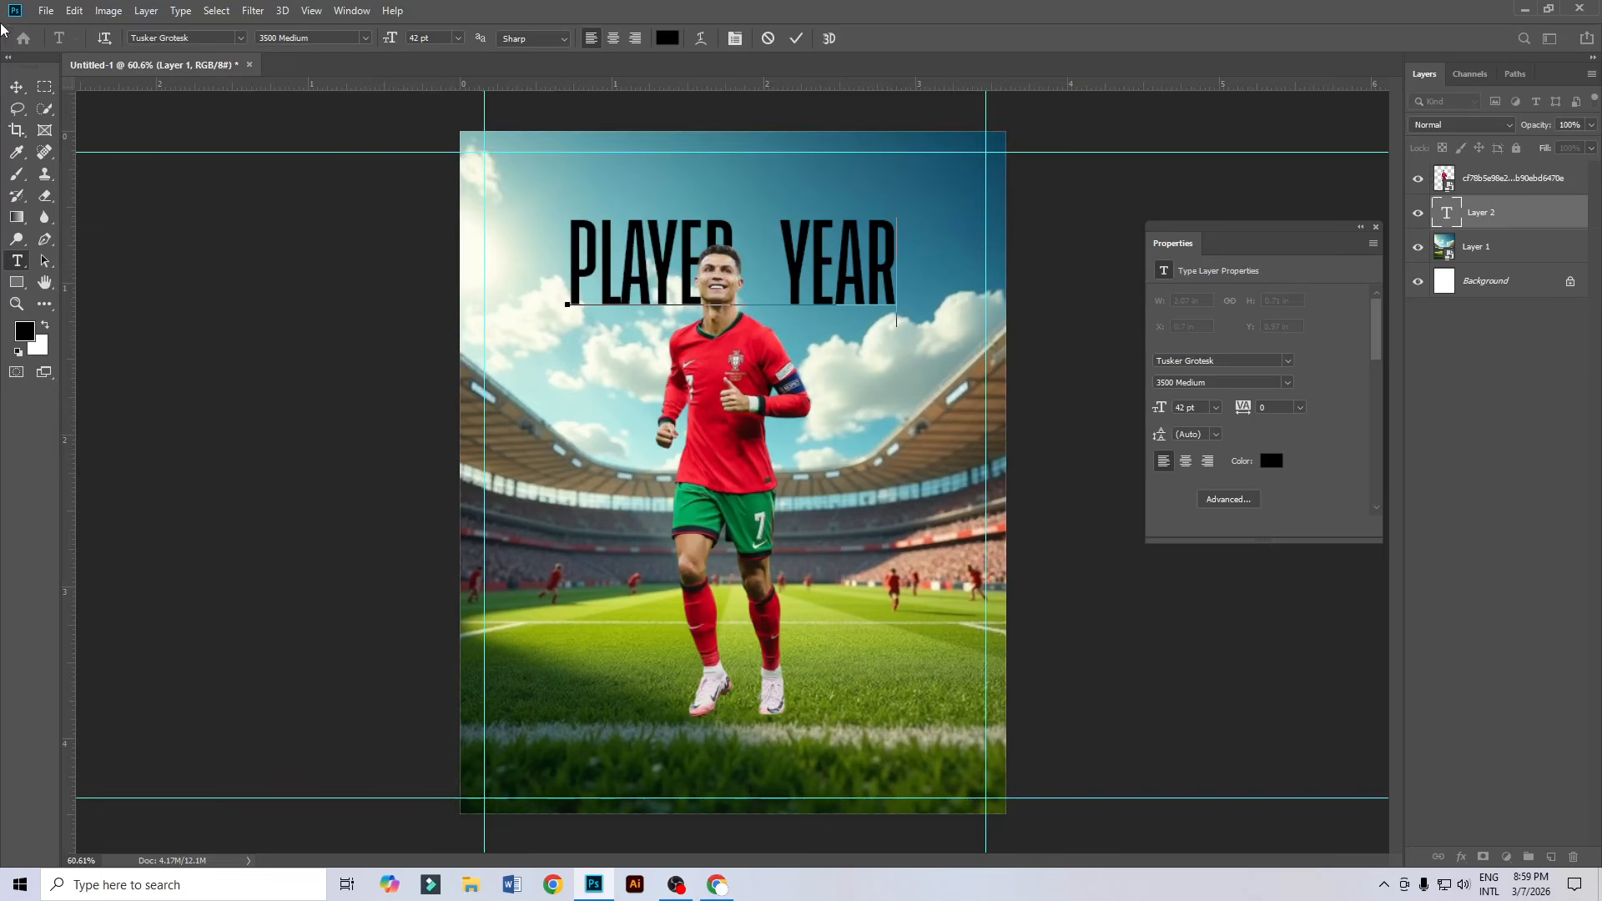
left_click(17, 87)
Scale the title text to about 120% and position it behind the player's head at about X 0.48 in, Y 0.63 in.
key("ctrl+t")
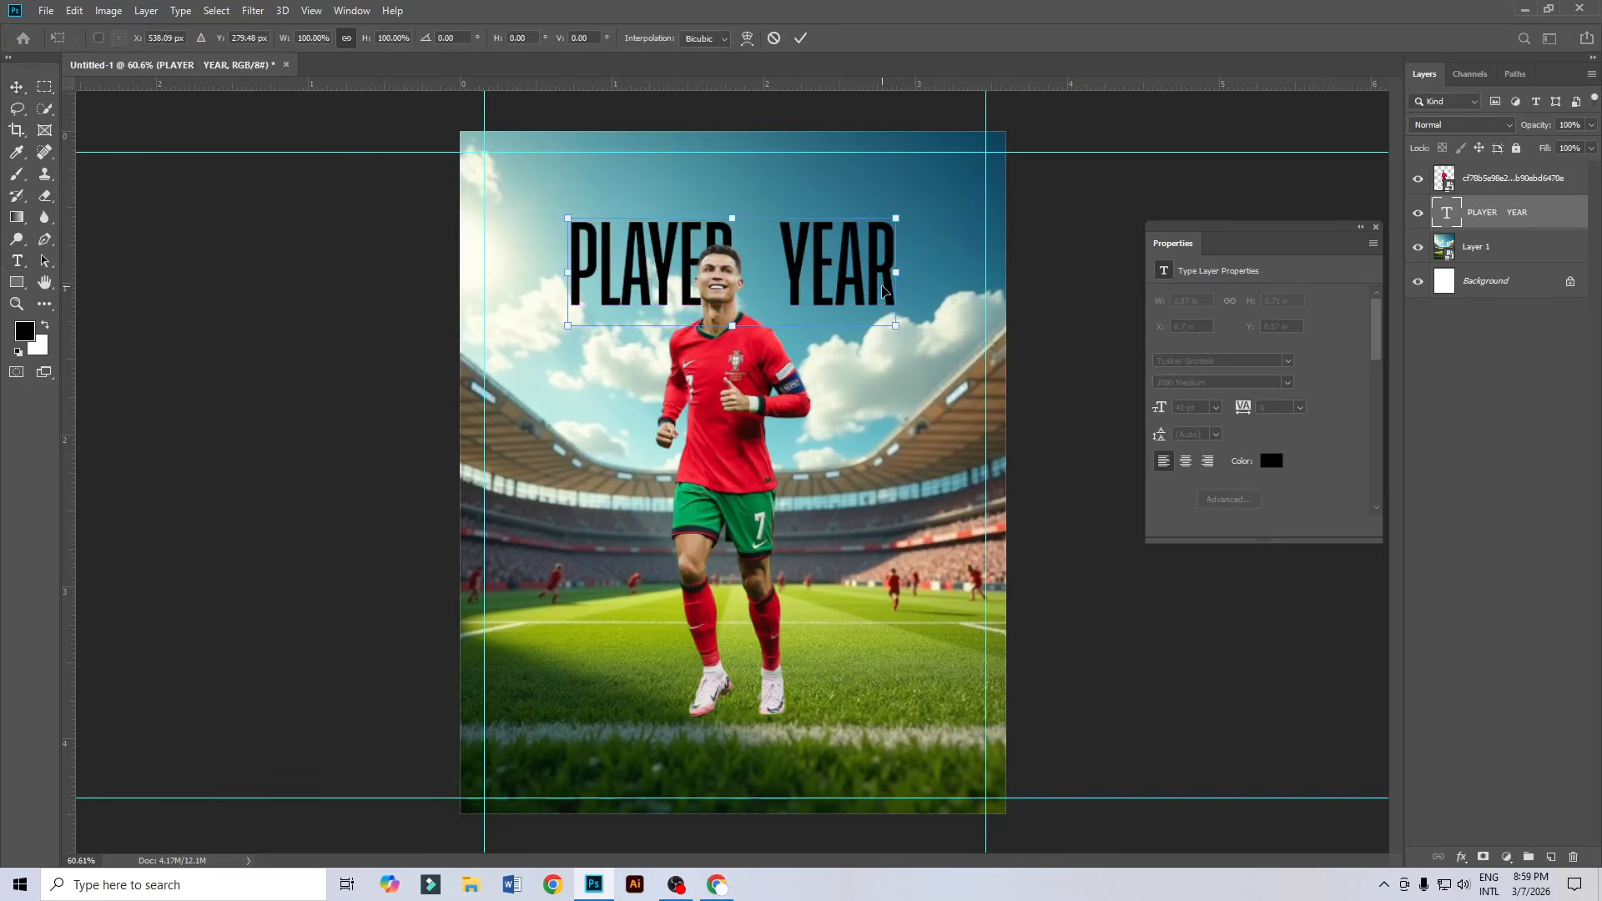
mouse_move(886, 290)
left_mouse_down()
mouse_move(928, 265)
mouse_move(934, 288)
mouse_move(895, 305)
mouse_move(905, 314)
left_mouse_up()
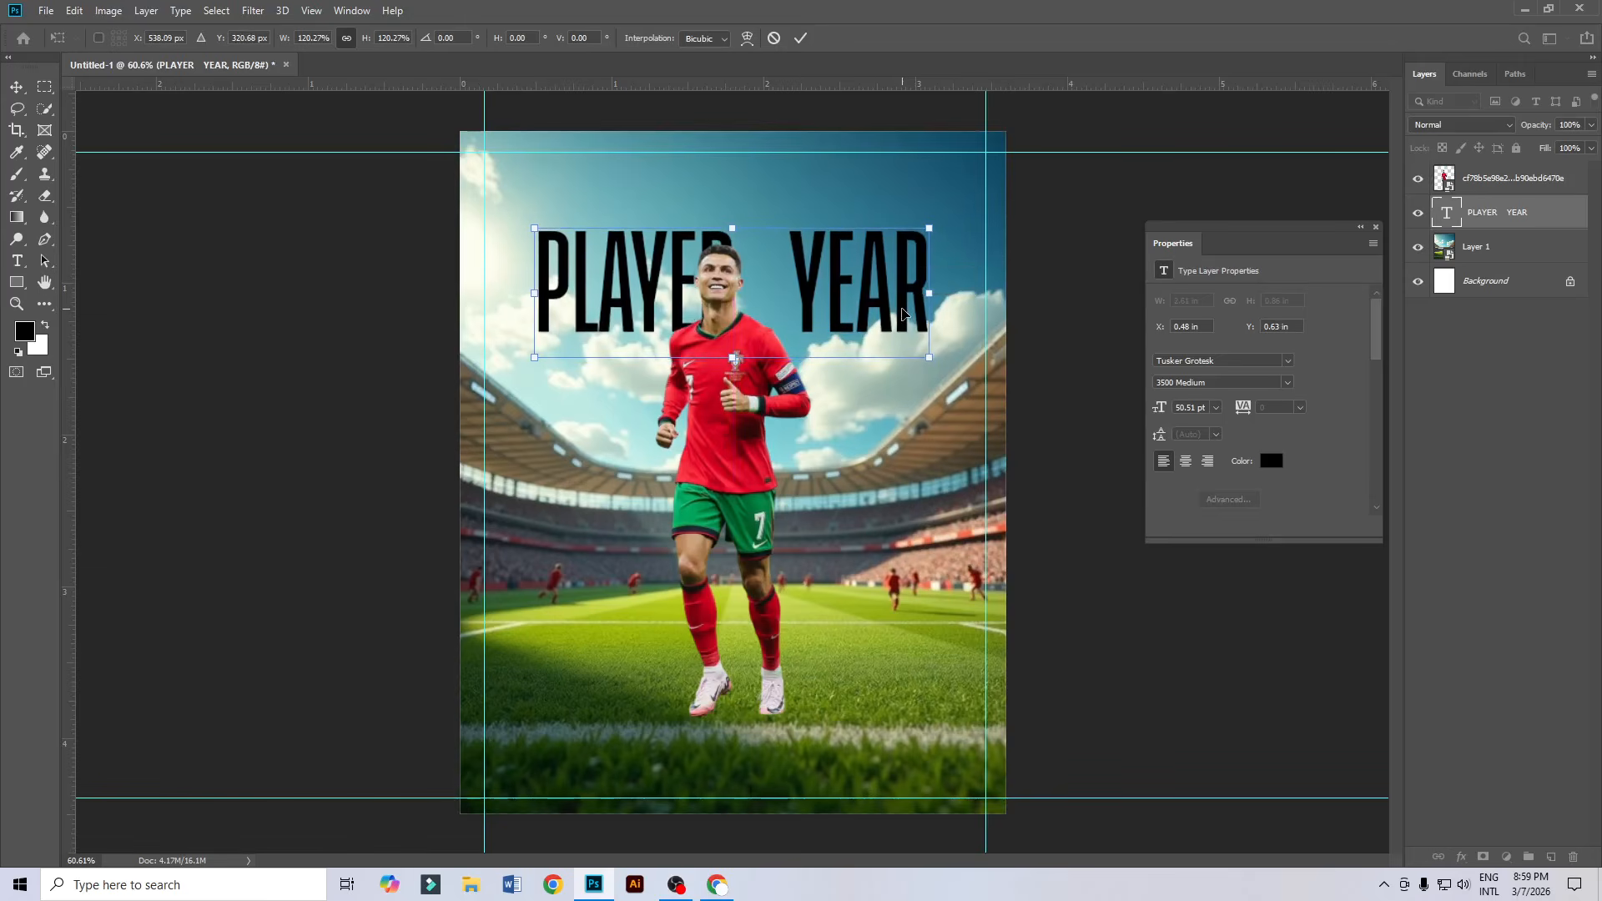
key("Return")
Change the "PLAYER YEAR" title to the 3600 Semibold style and shift it slightly to about X 0.46 in.
double_click(864, 297)
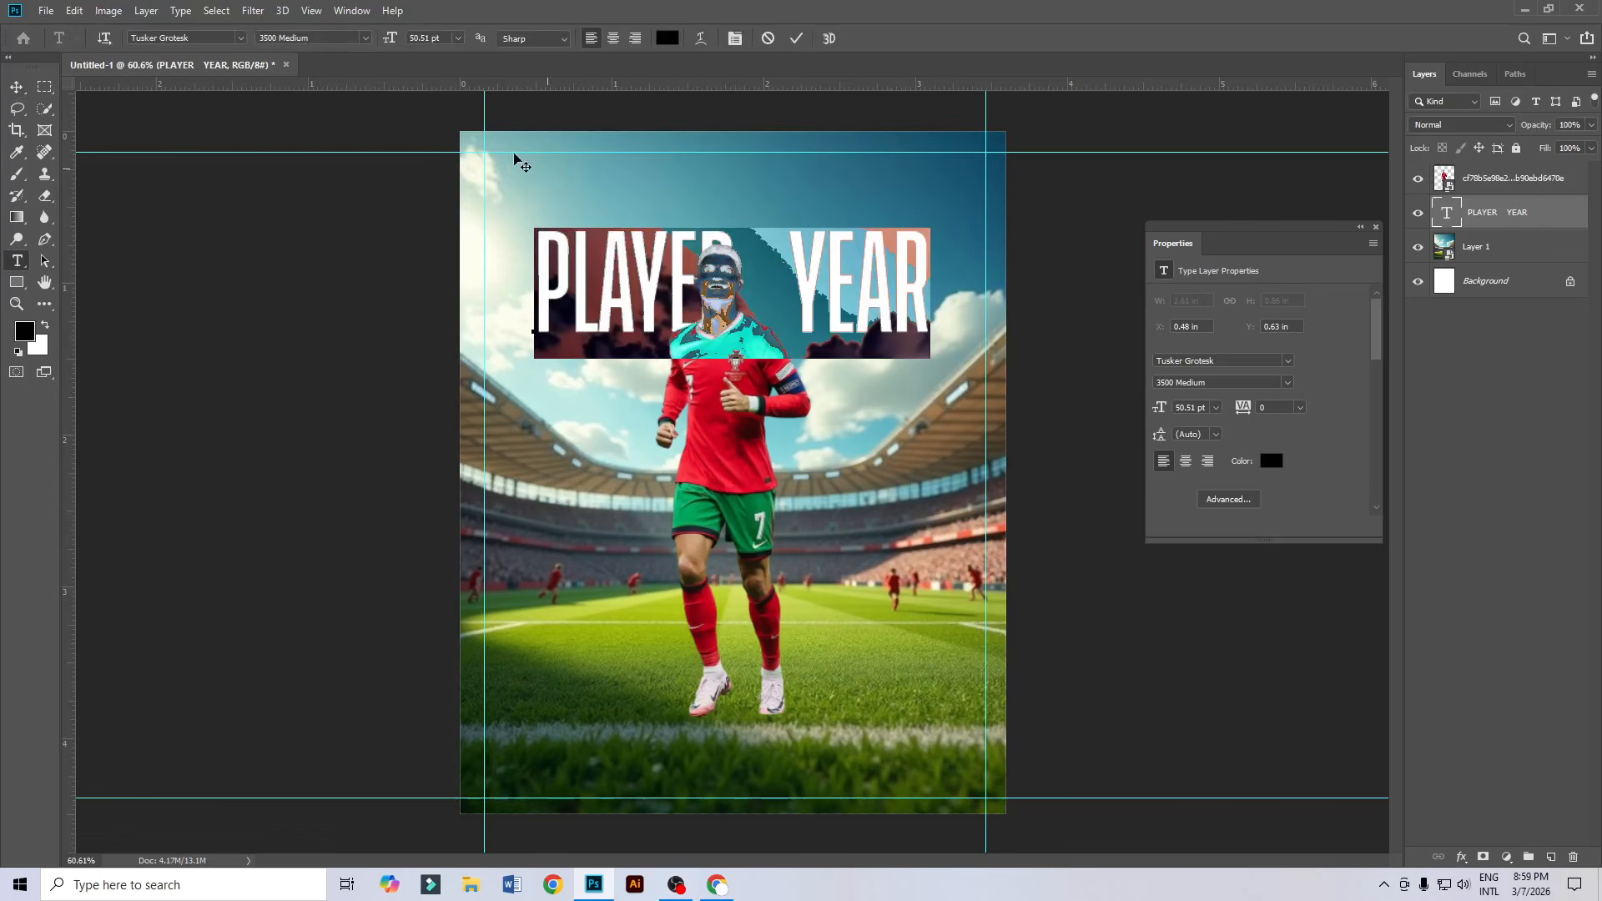
left_click(364, 38)
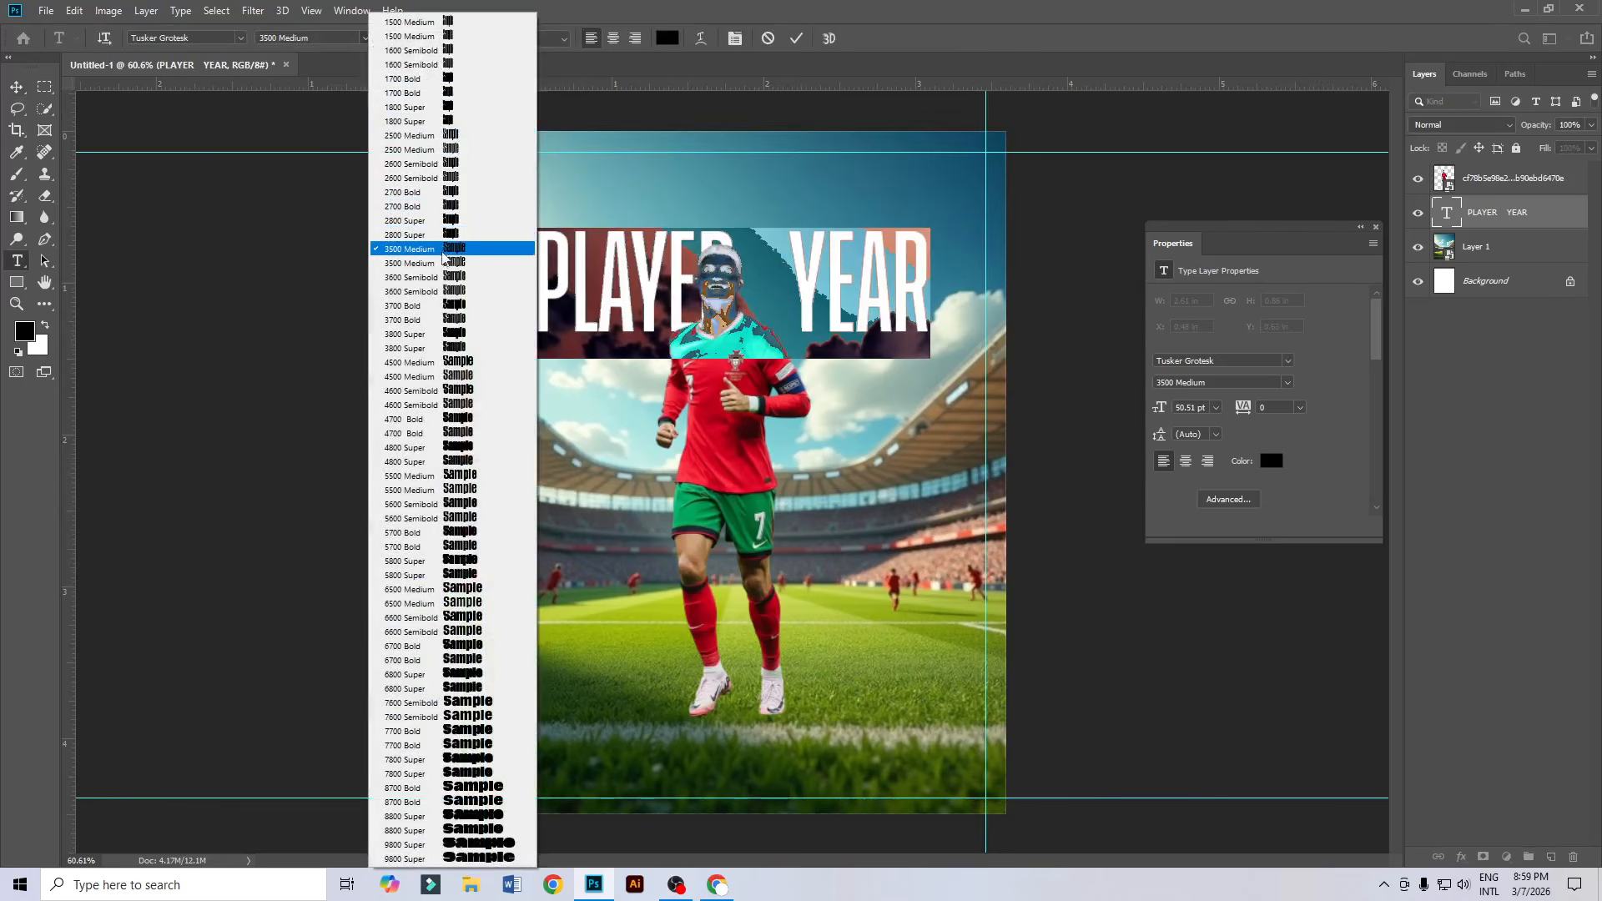
left_click(430, 278)
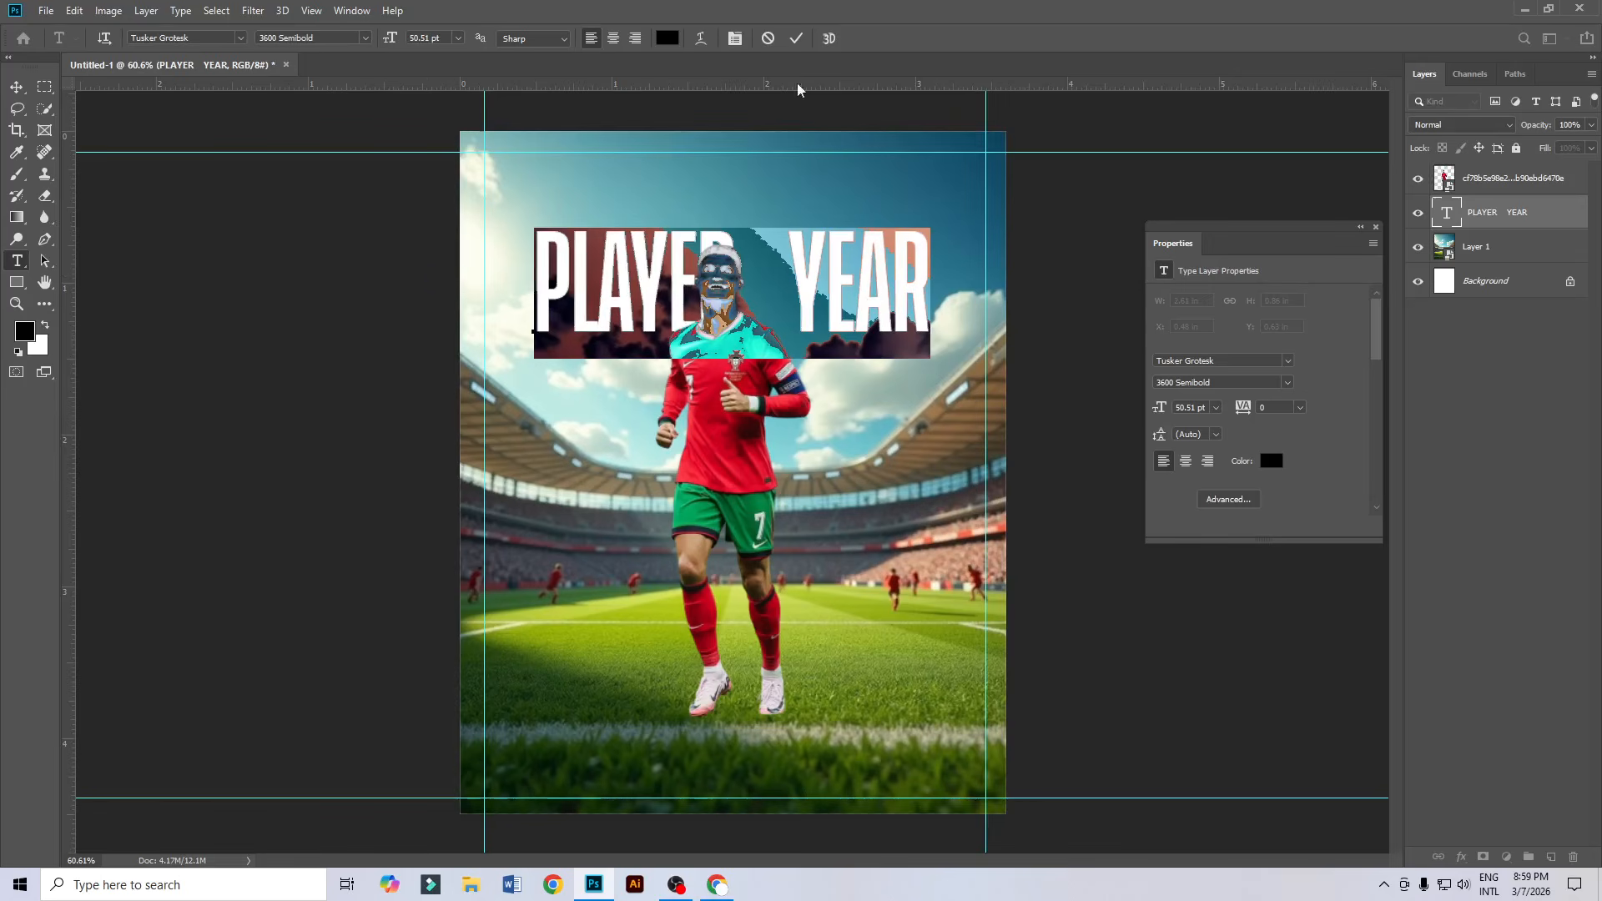
left_click(796, 37)
key("v")
left_click_drag(811, 280, 809, 278)
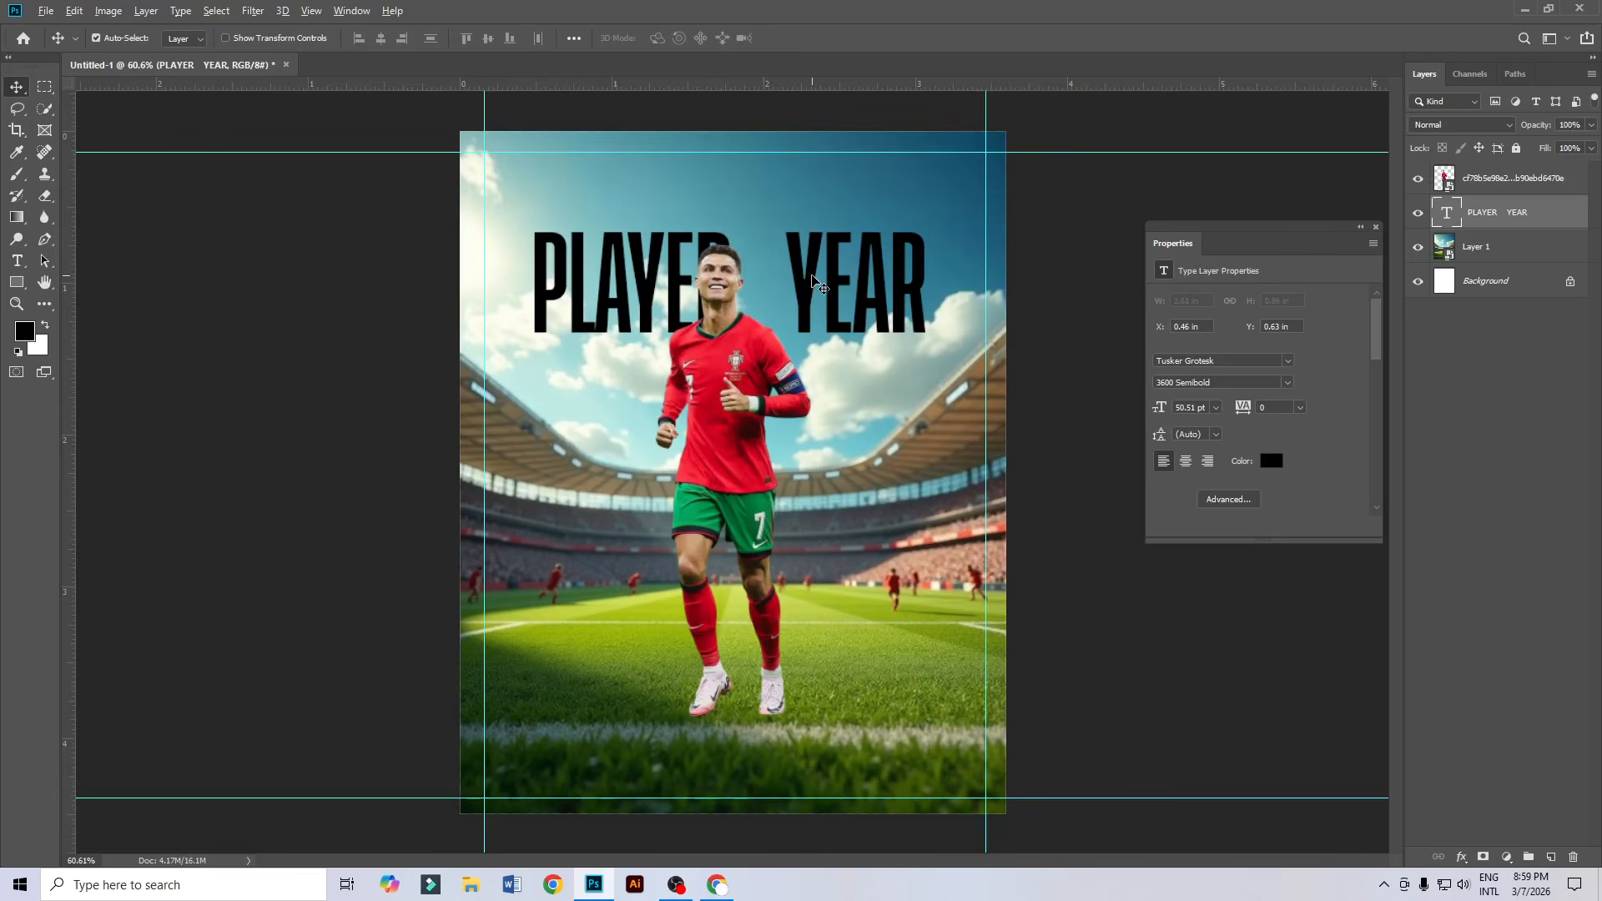
Set the colour of the "PLAYER YEAR" title to white (ffffff).
scroll(814, 284, "up", 3)
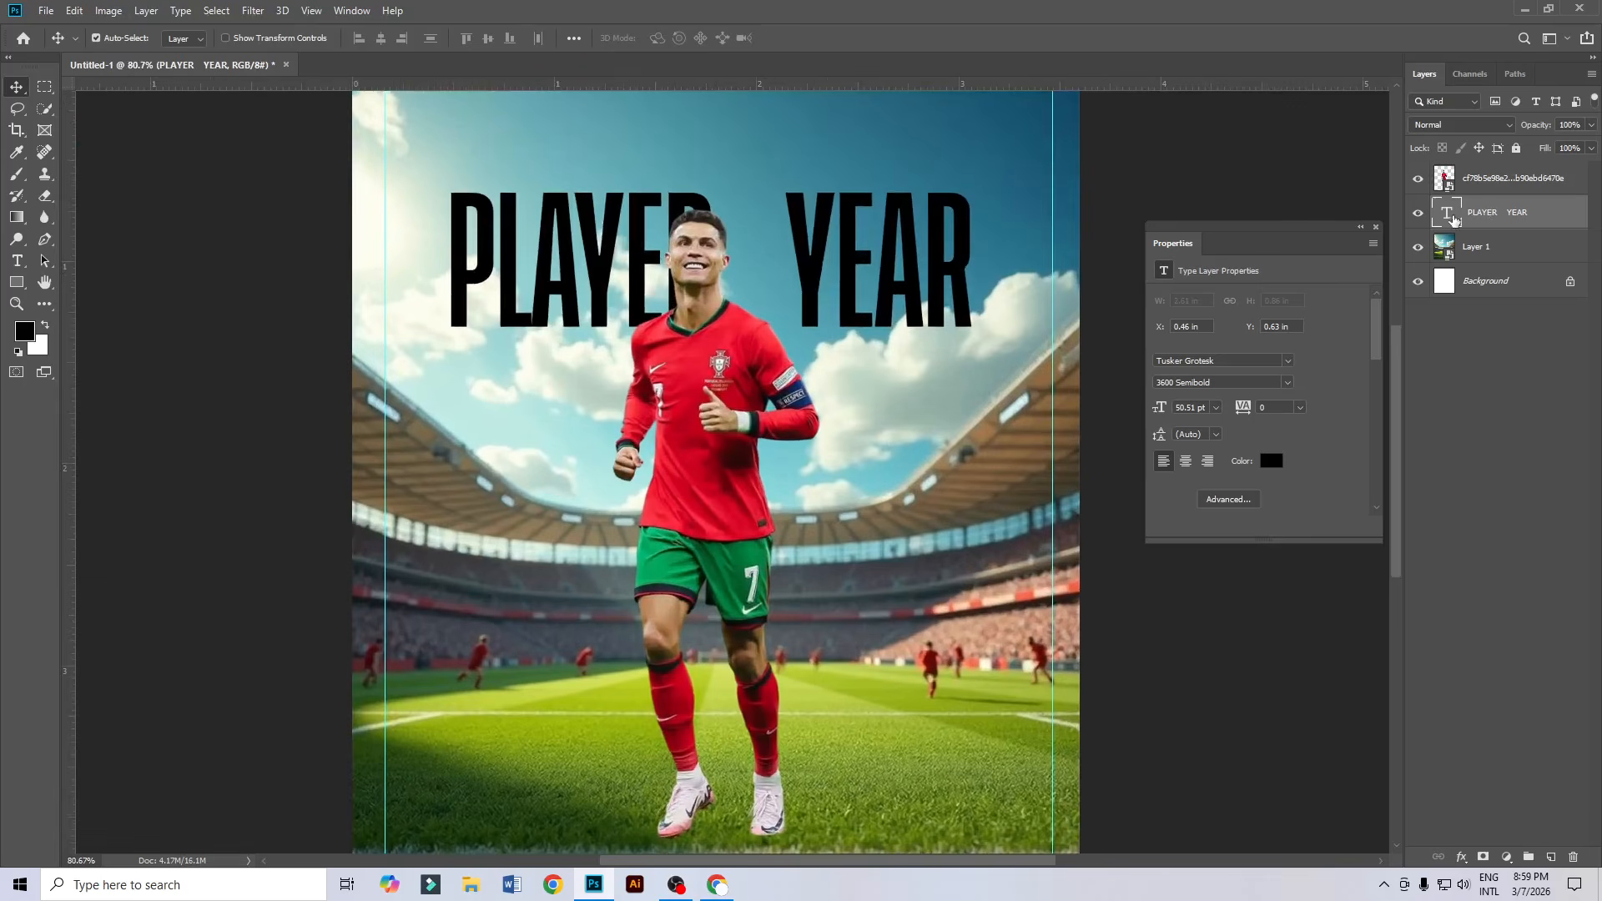
left_click(1271, 462)
type("ffffff")
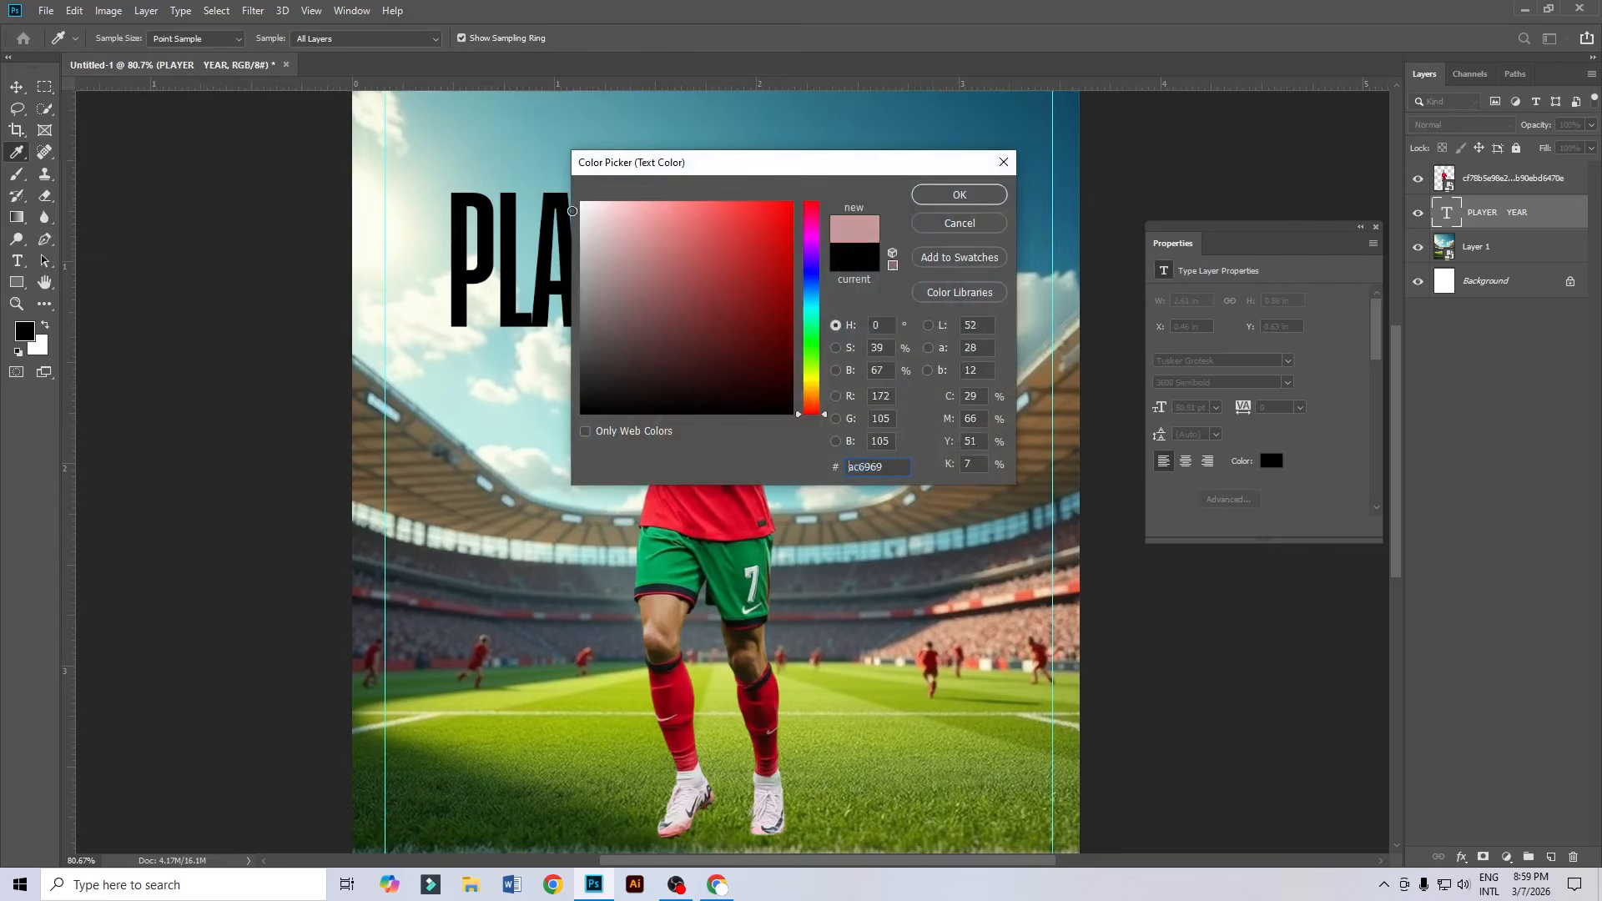
left_click(983, 197)
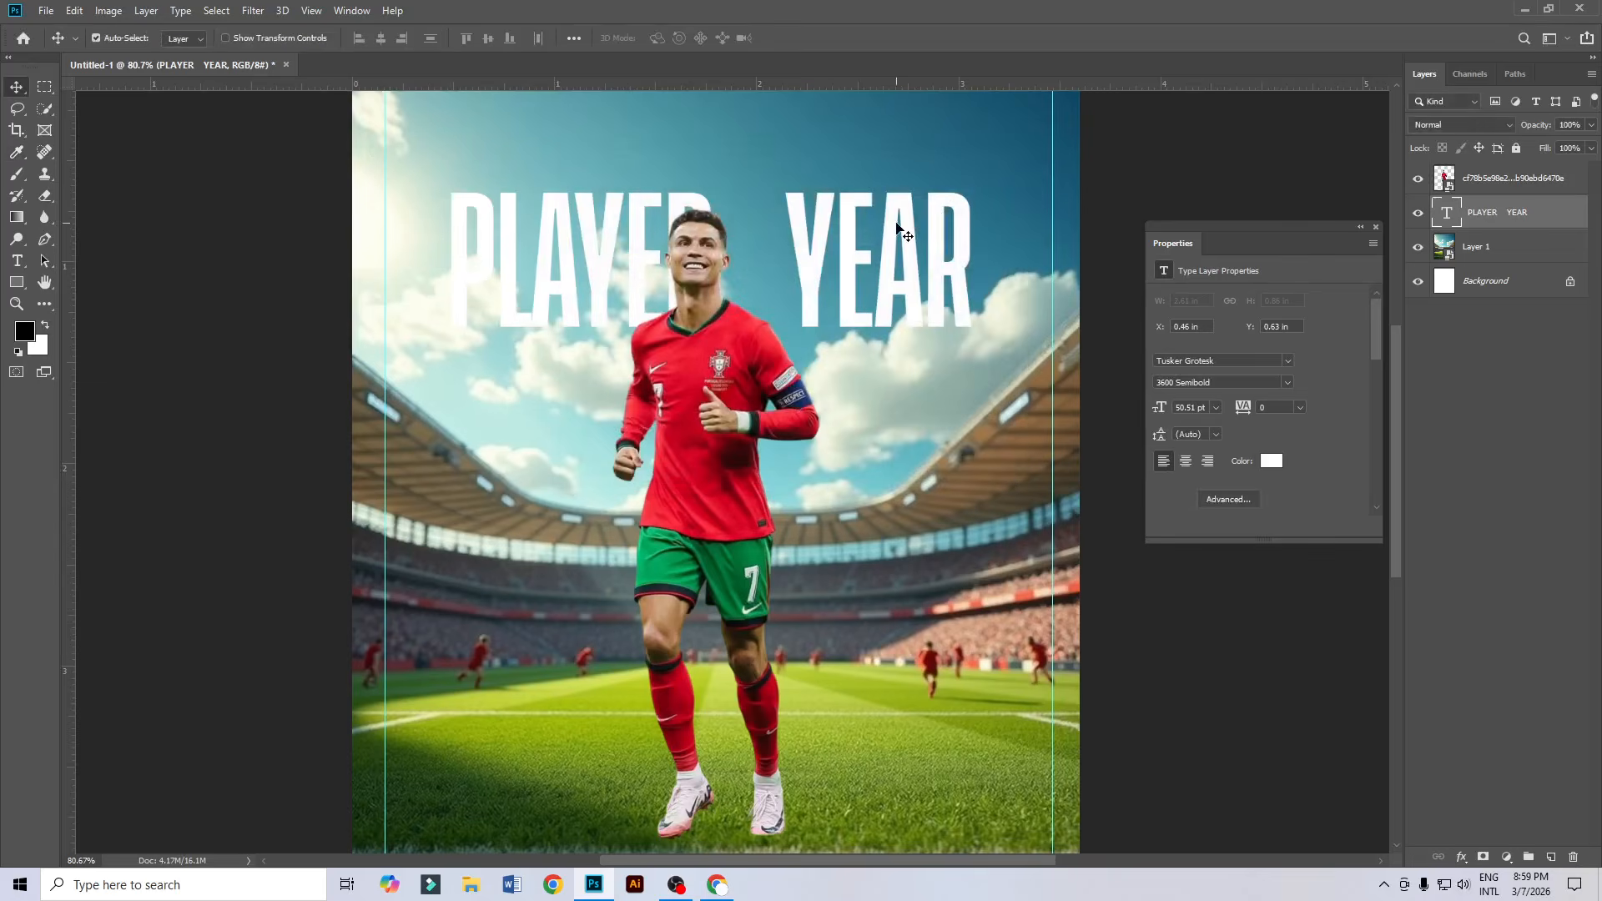
scroll(803, 259, "down", 1)
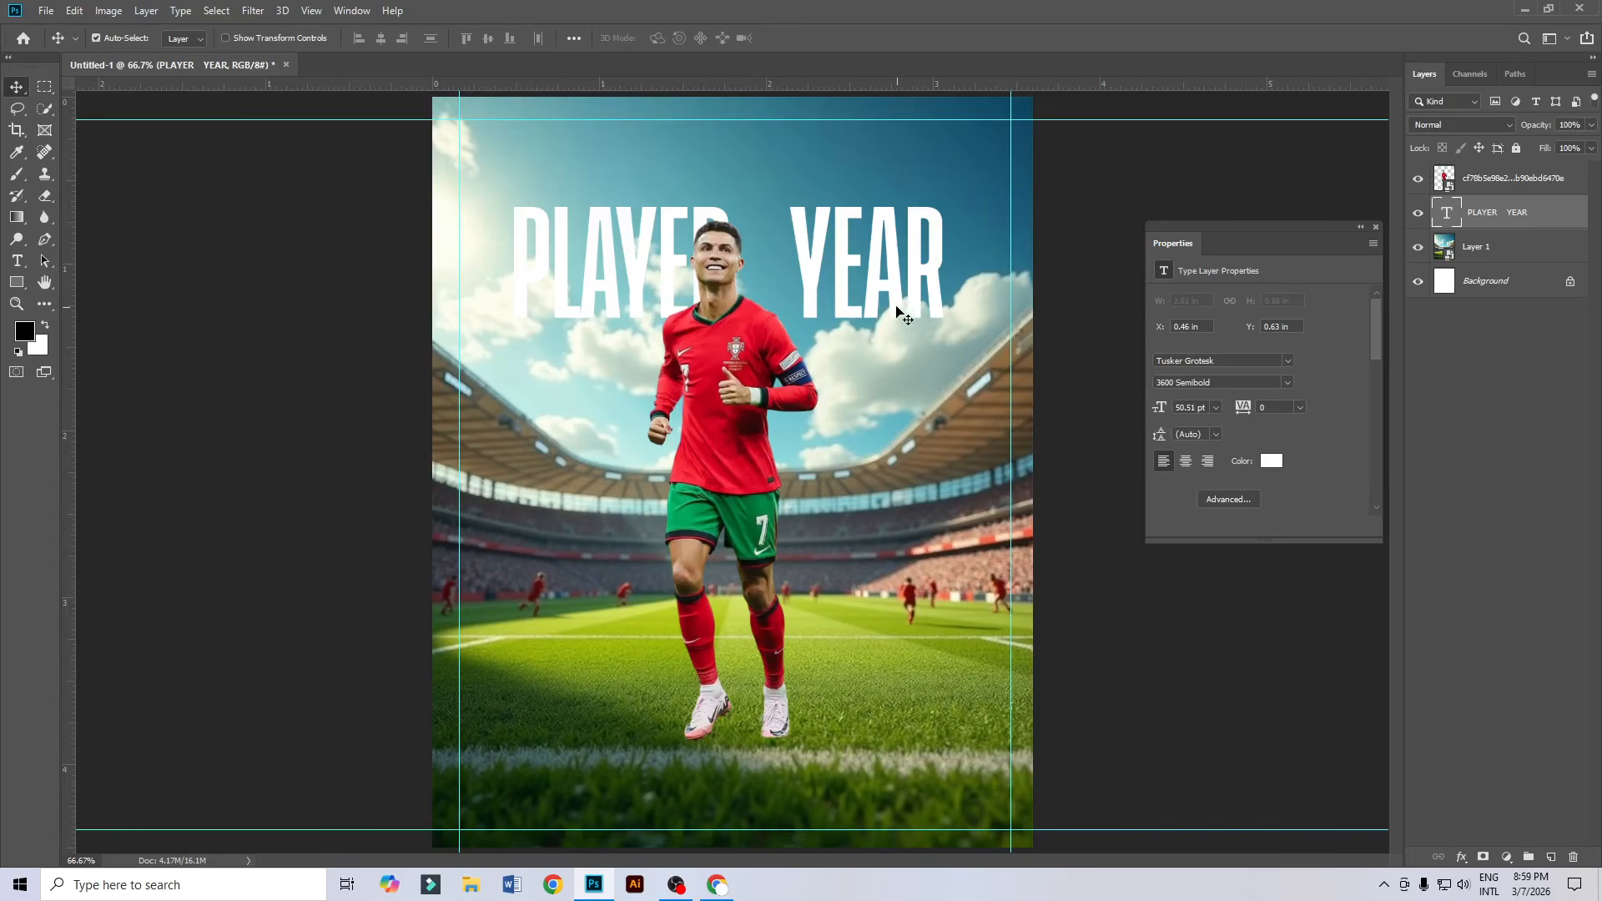
Add a white text layer reading "OF" and "THE" on two lines, in Tusker Grotesk 3600 Semibold at 42 pt.
scroll(758, 263, "up", 2)
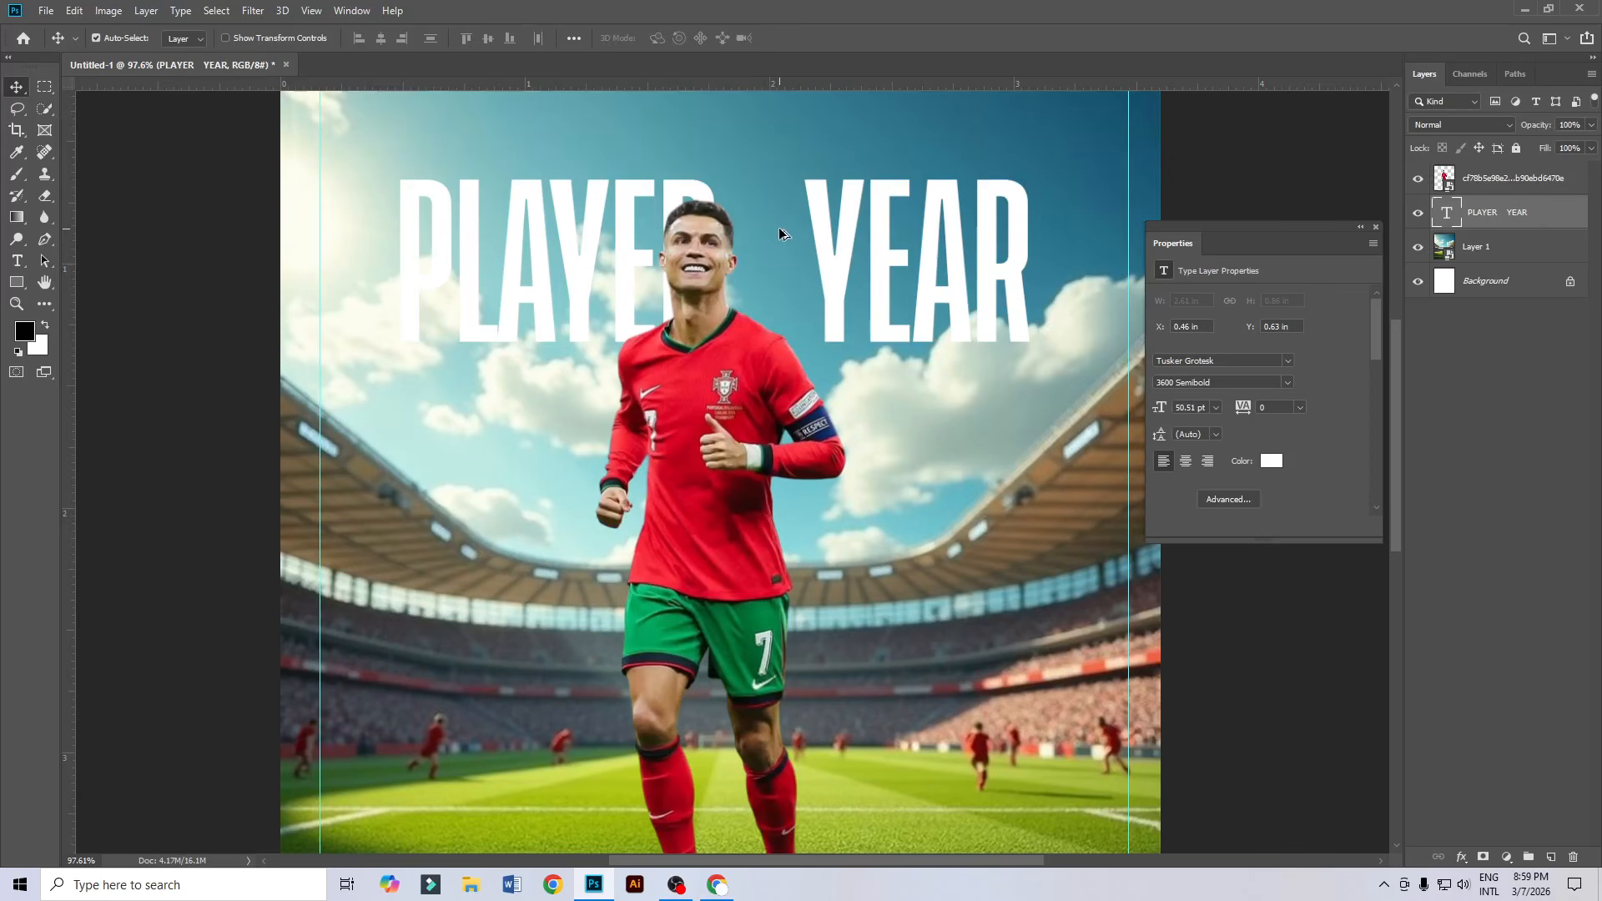
scroll(729, 280, "up", 1)
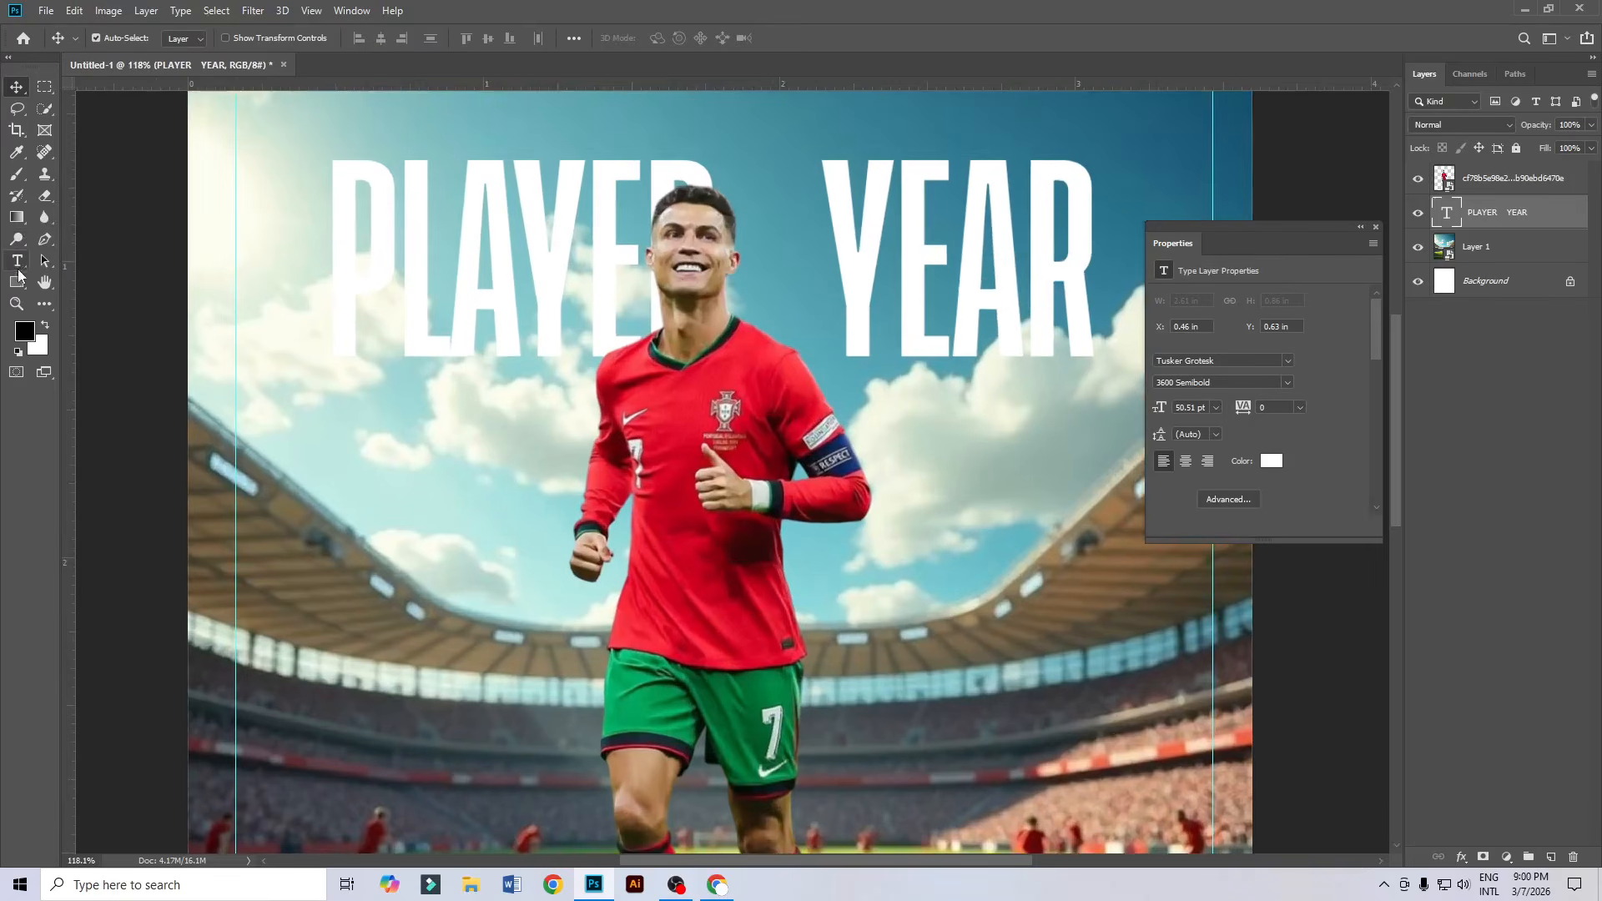
left_click(18, 262)
left_click(365, 649)
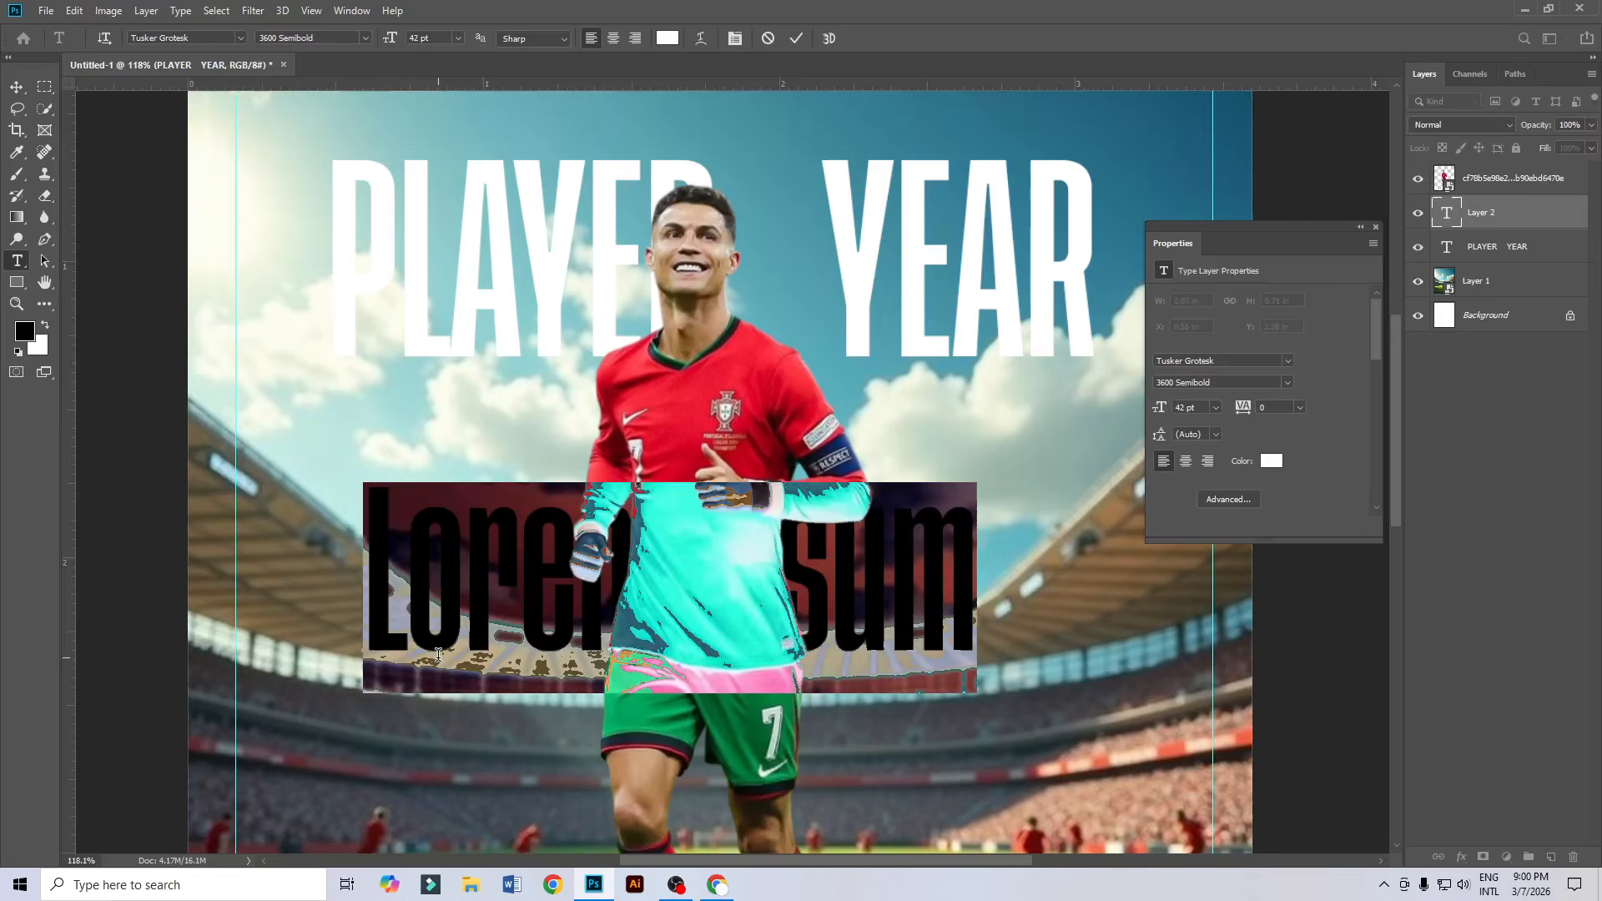
type("OF")
key("Return")
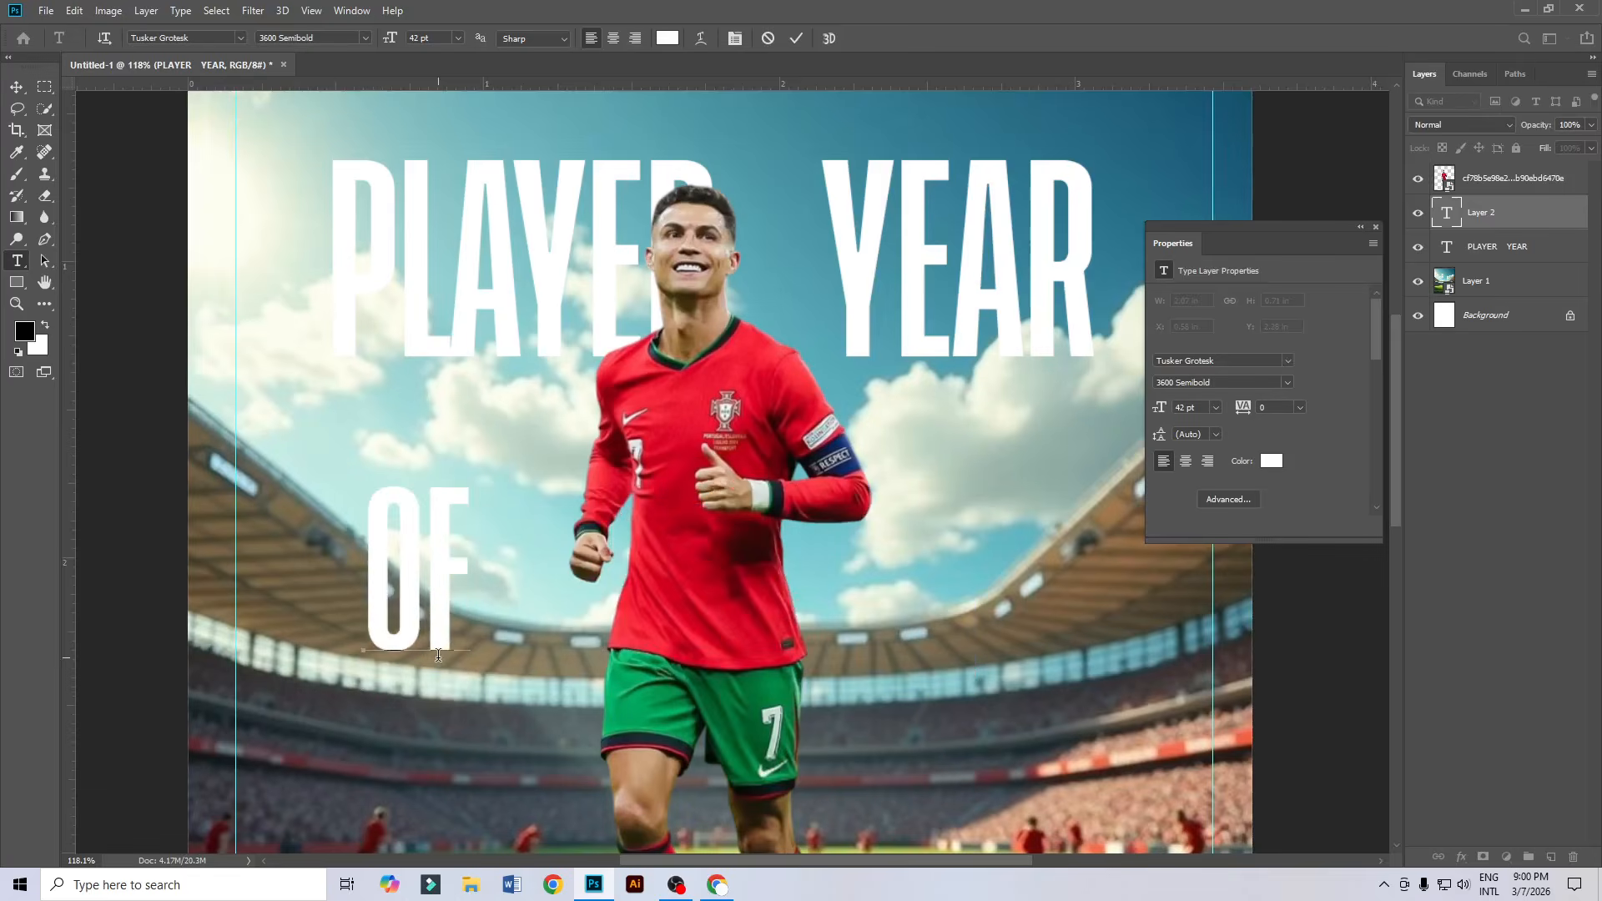
type("YHE")
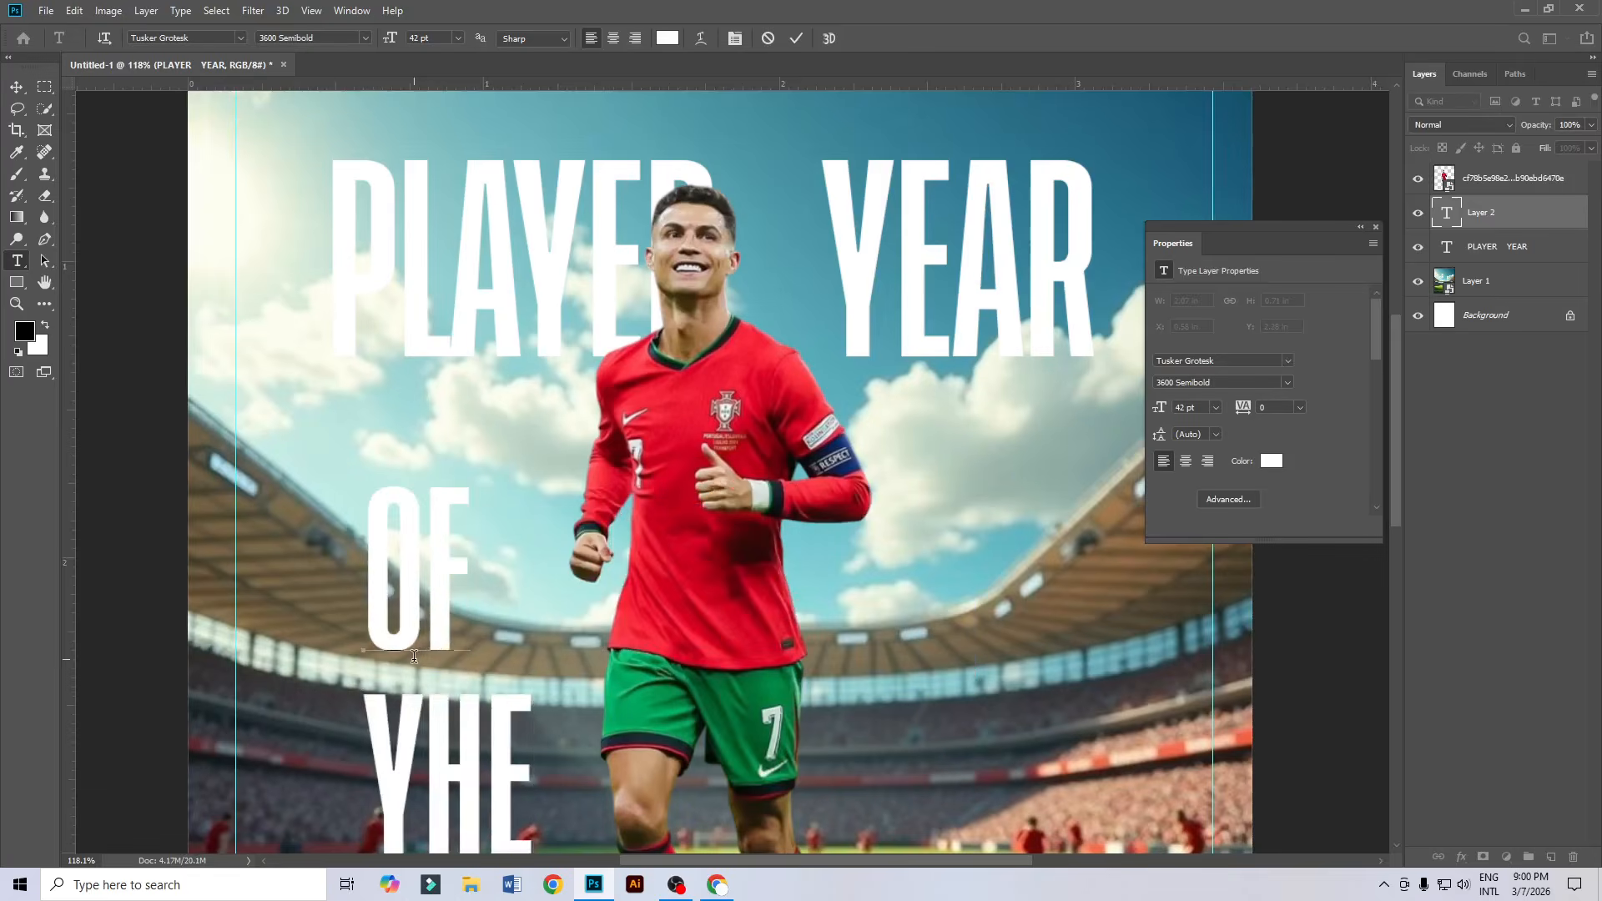
key("Left")
key("Left")
key("Left")
key("Delete")
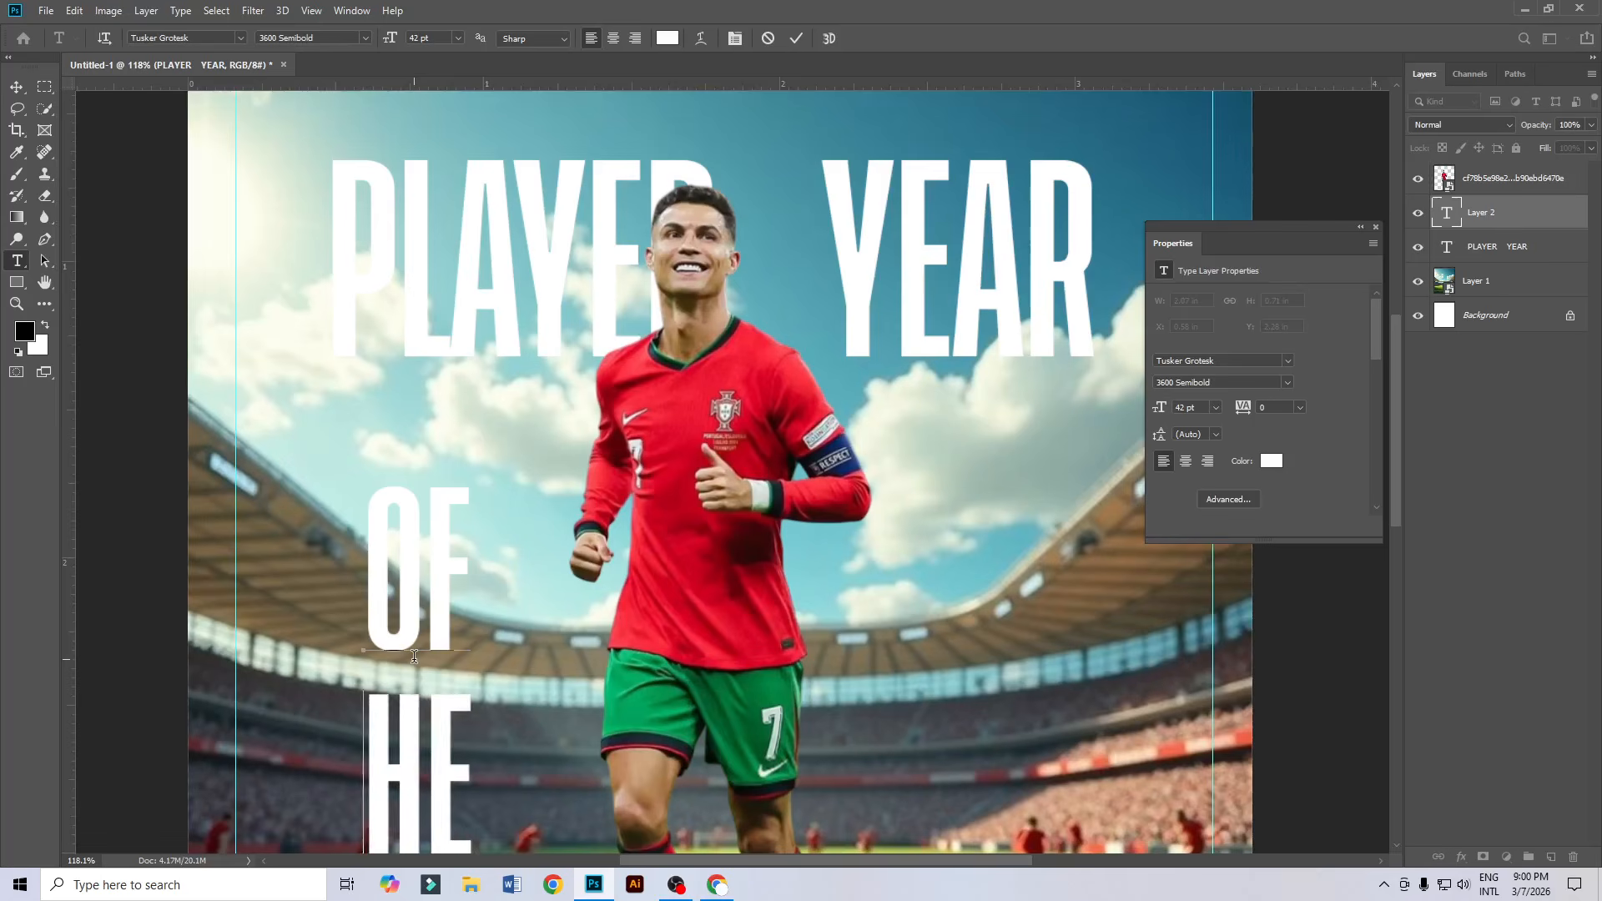
type("T")
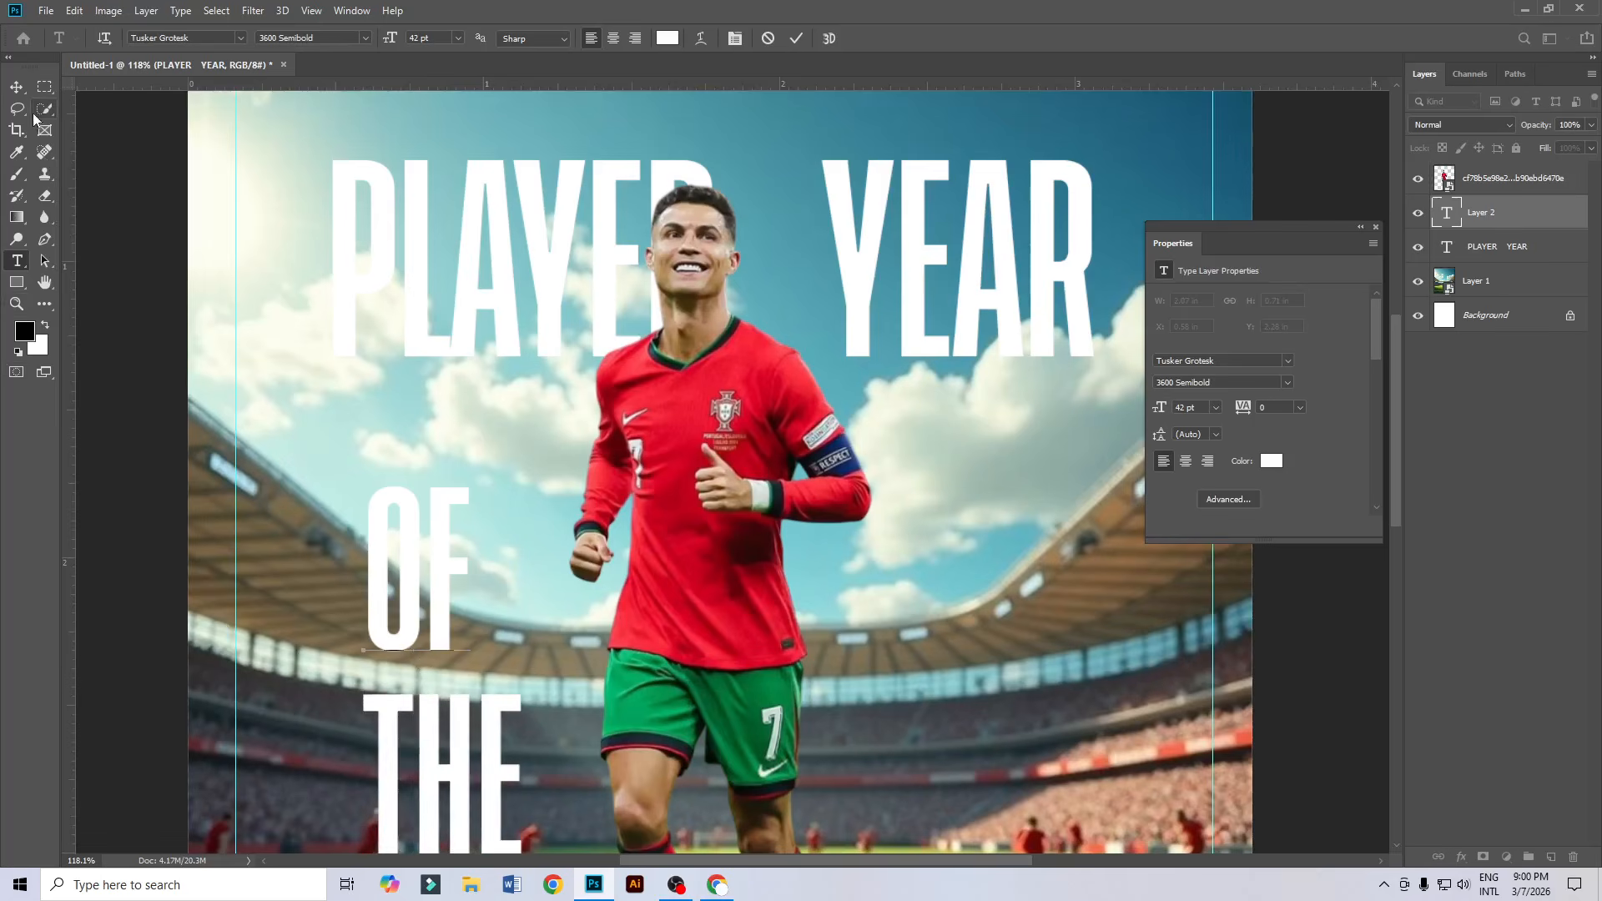
Scale the "OF THE" text to about 32% and place it between the player's head and "YEAR", at about X 1.86 in, Y 0.73 in.
left_click(16, 86)
key("ctrl+t")
left_click_drag(520, 693, 776, 273)
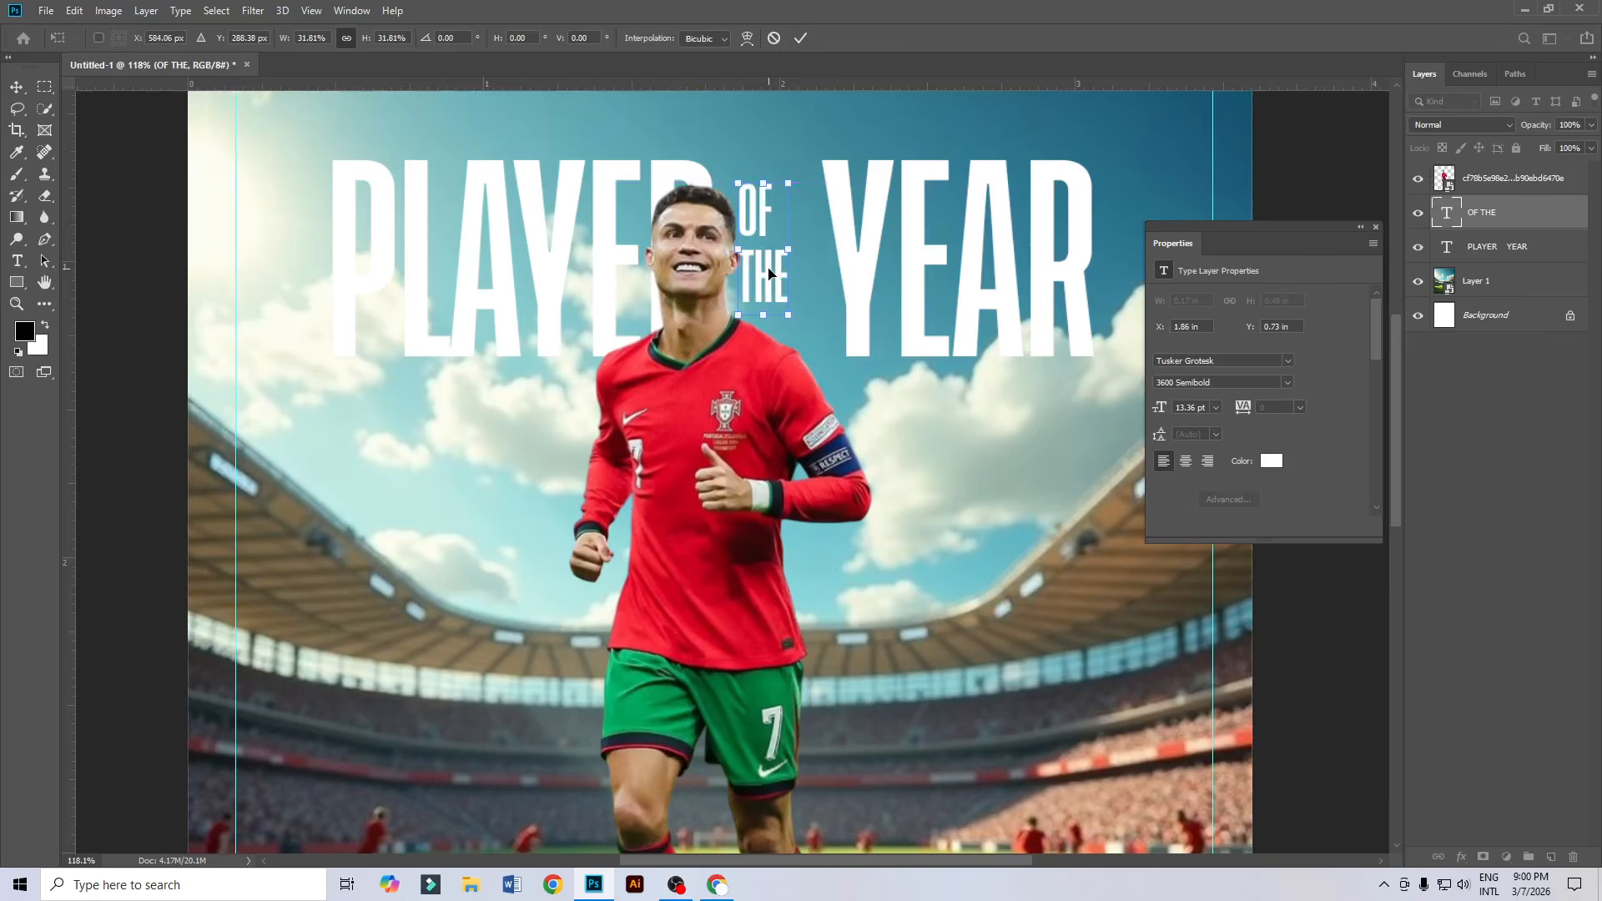
key("Return")
Narrow the gap in the title by deleting one space in front of "YEAR".
double_click(840, 269)
left_click(828, 265)
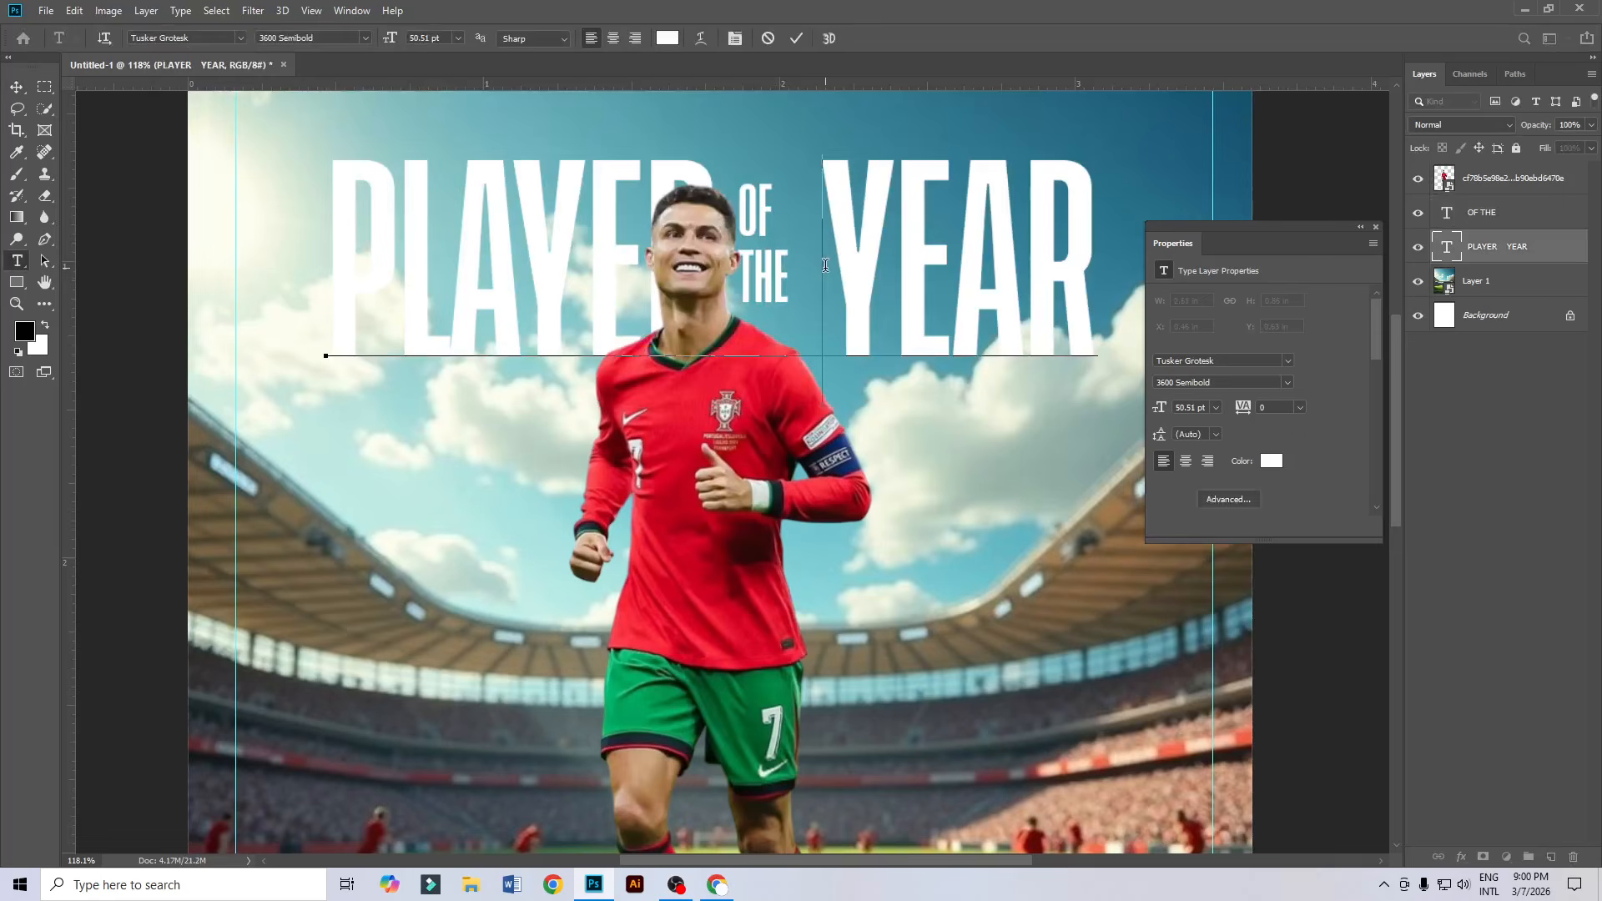
key("BackSpace")
left_click(797, 38)
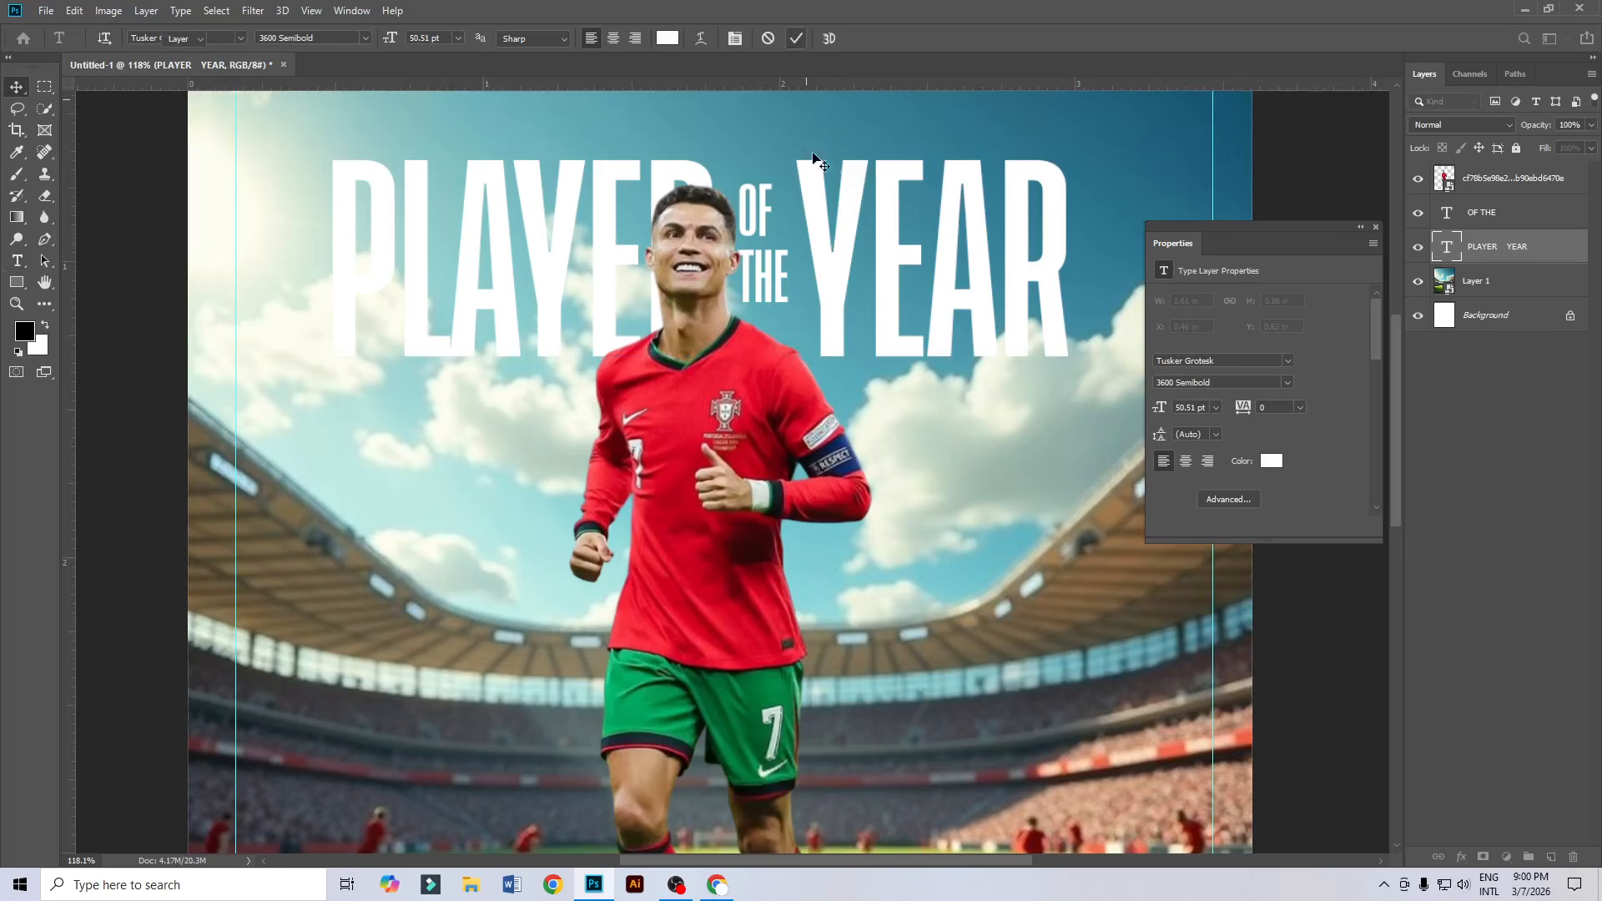
Move the title and "OF THE" text together slightly to the right, placing the title at about X 0.53 in, Y 0.63 in.
key("v")
left_click(762, 213, "shift")
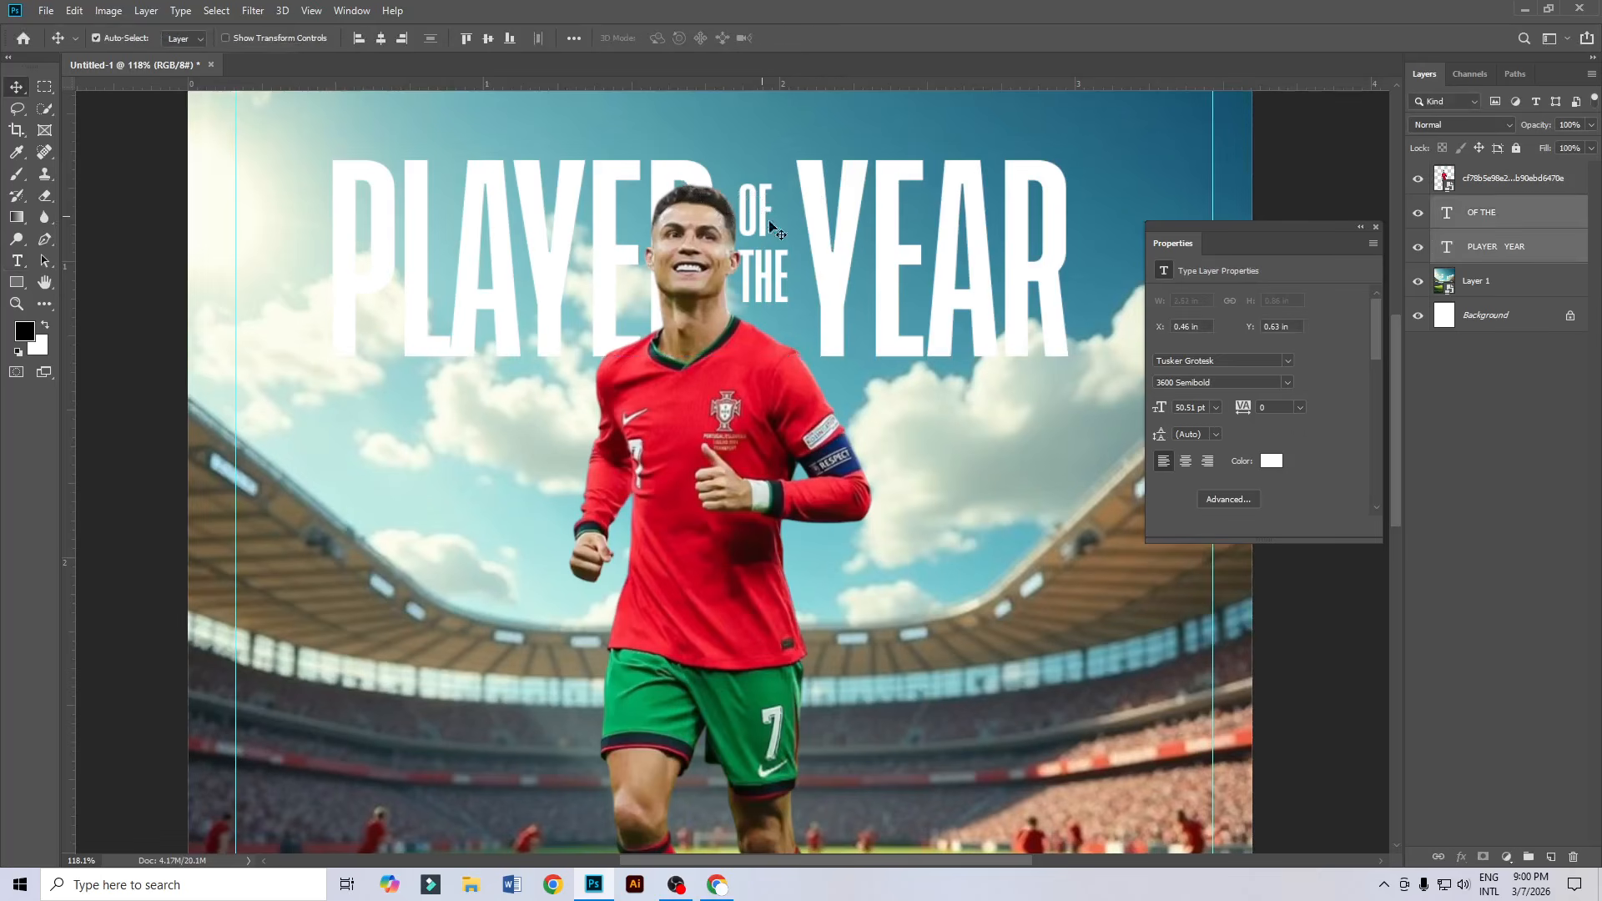
scroll(841, 268, "down", 2)
left_click_drag(841, 268, 861, 267)
scroll(829, 293, "down", 1)
scroll(811, 291, "up", 3)
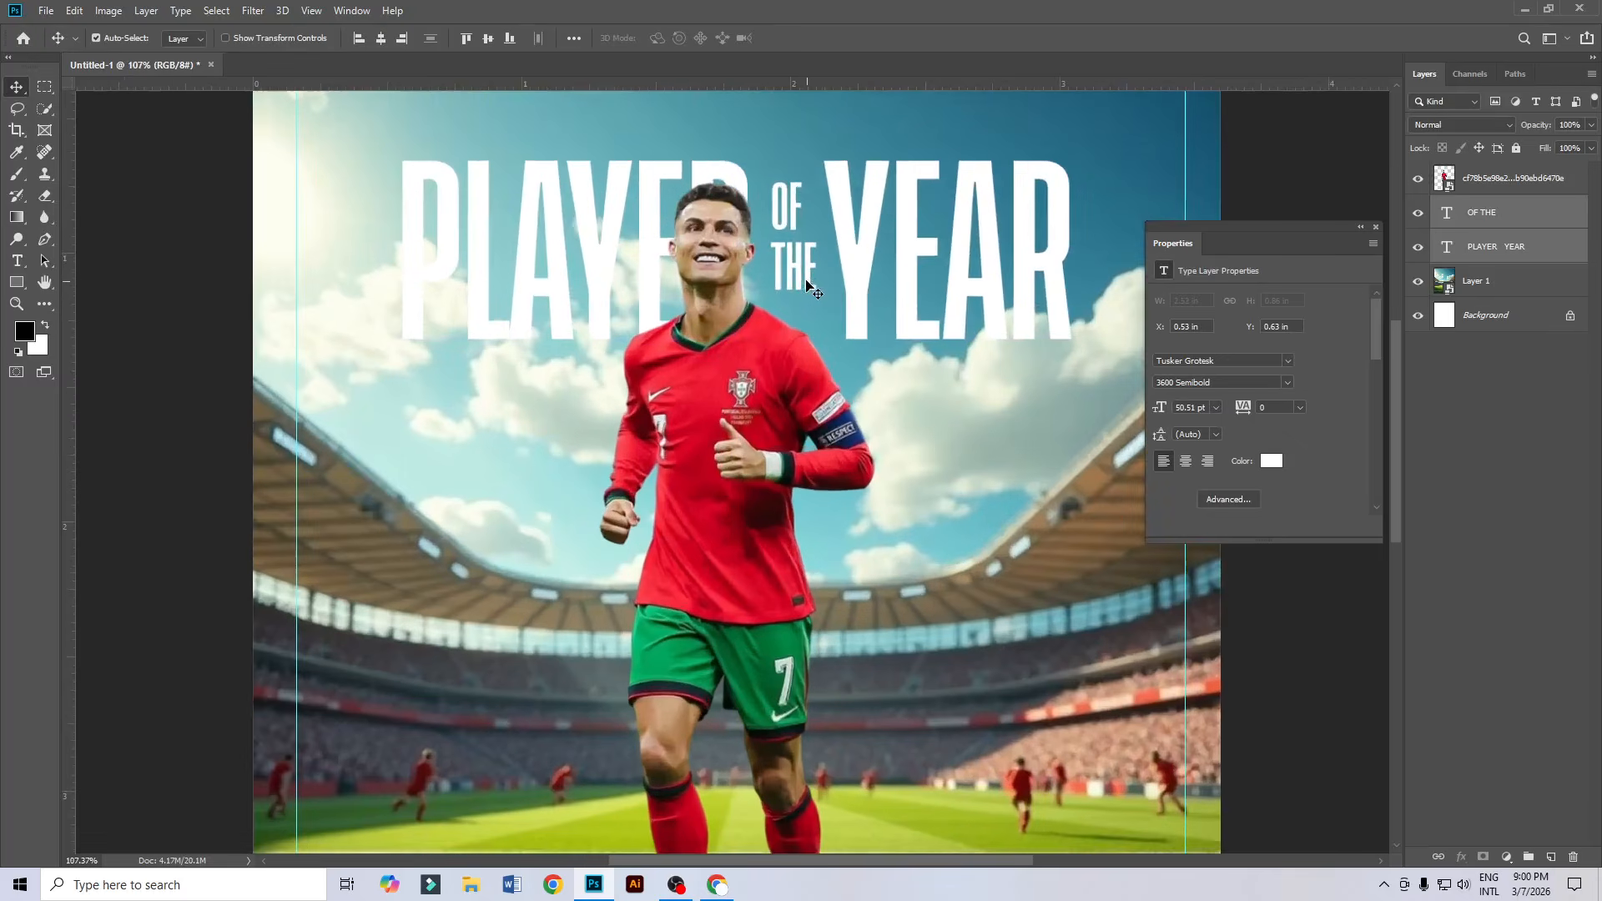
Enlarge the "OF THE" text to about 15.29 pt and position it at about X 1.9 in, Y 0.73 in.
left_click(797, 251)
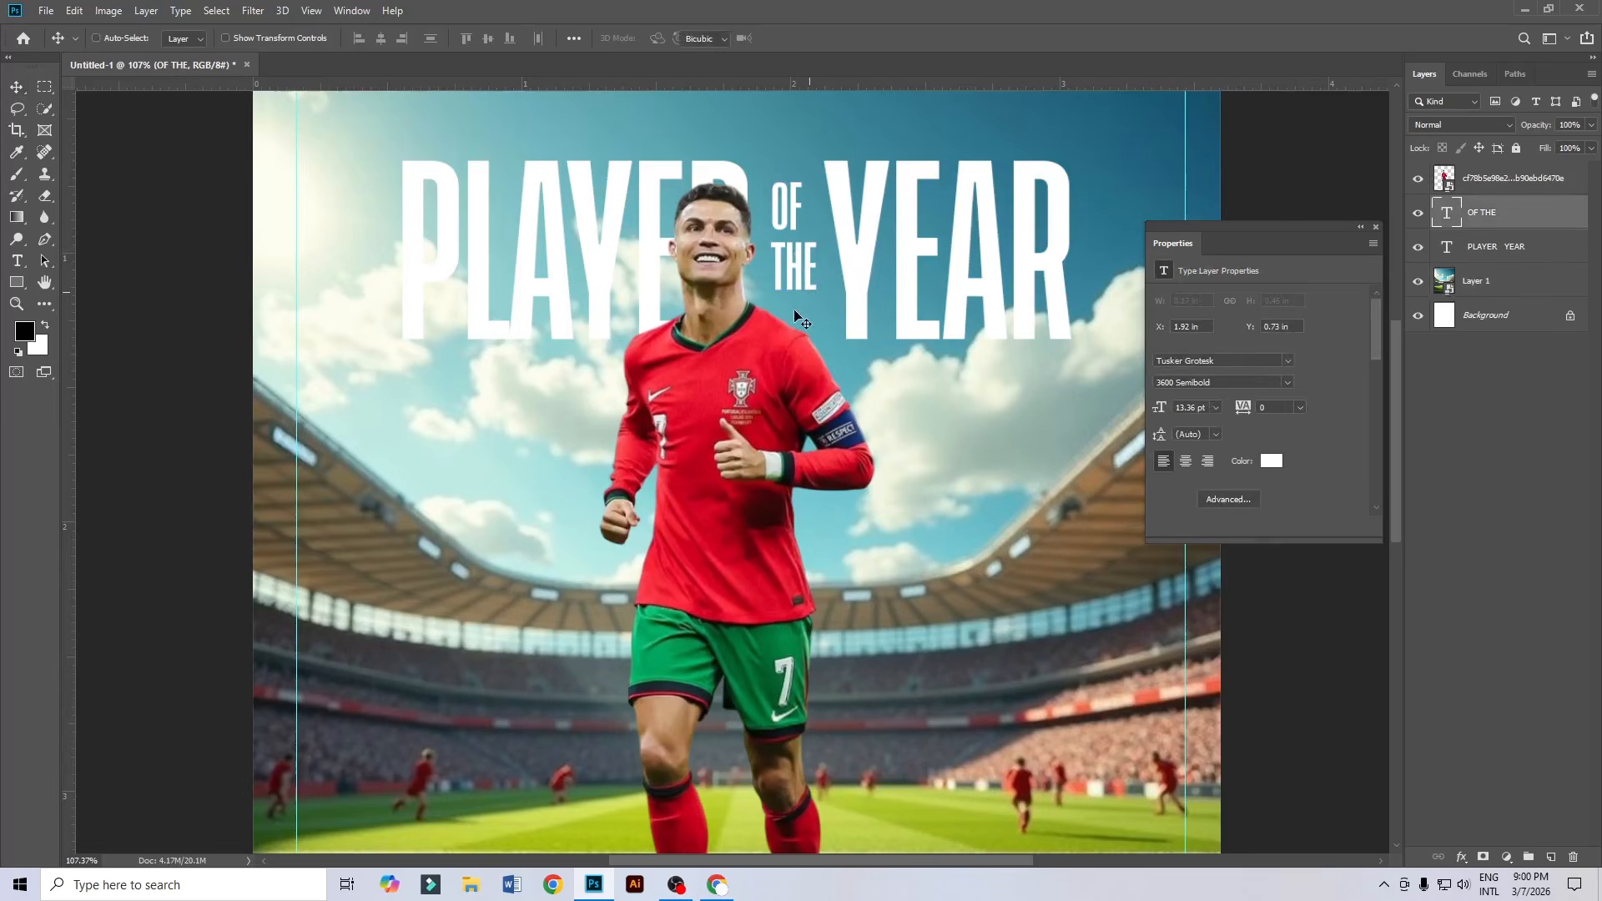
key("ctrl+t")
left_click_drag(772, 241, 789, 271)
key("Return")
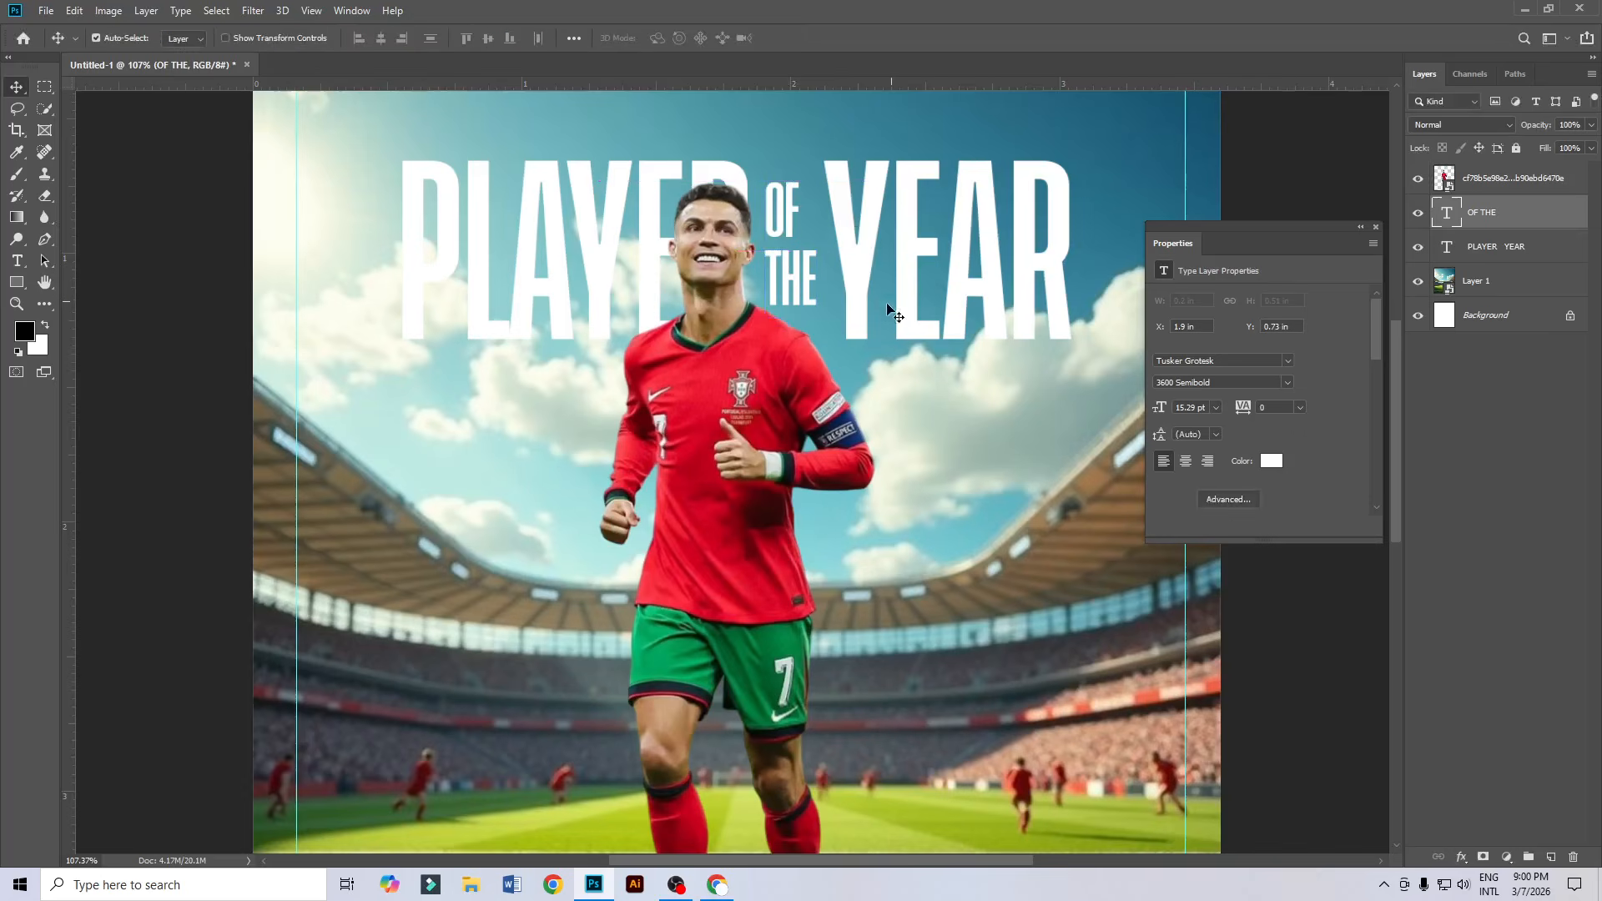
scroll(868, 312, "down", 3)
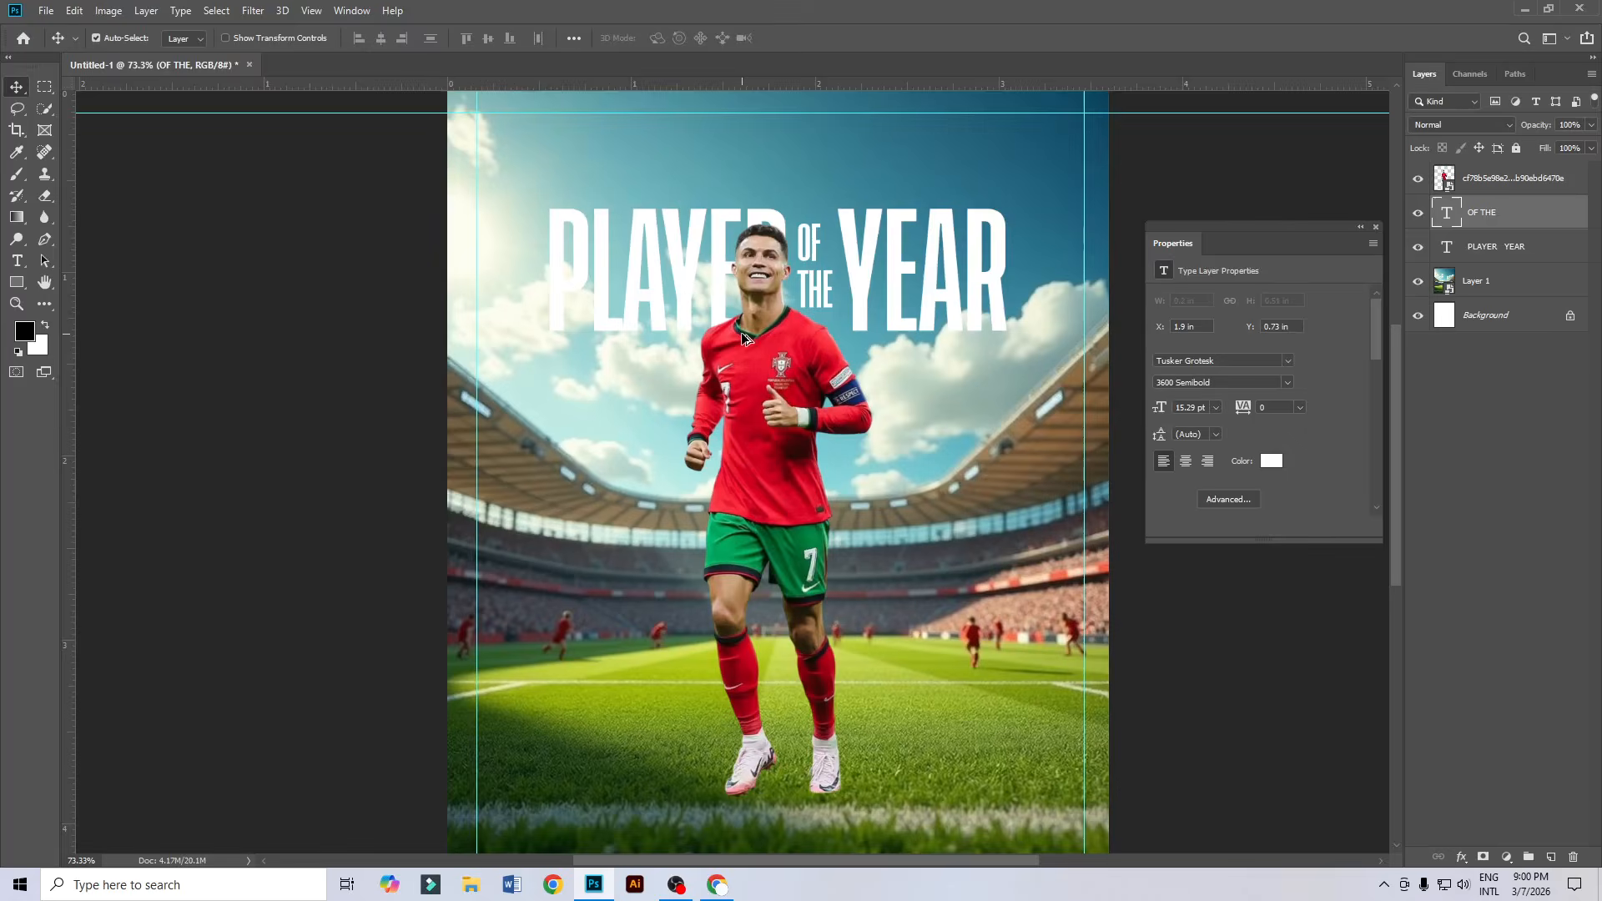
scroll(743, 338, "down", 2)
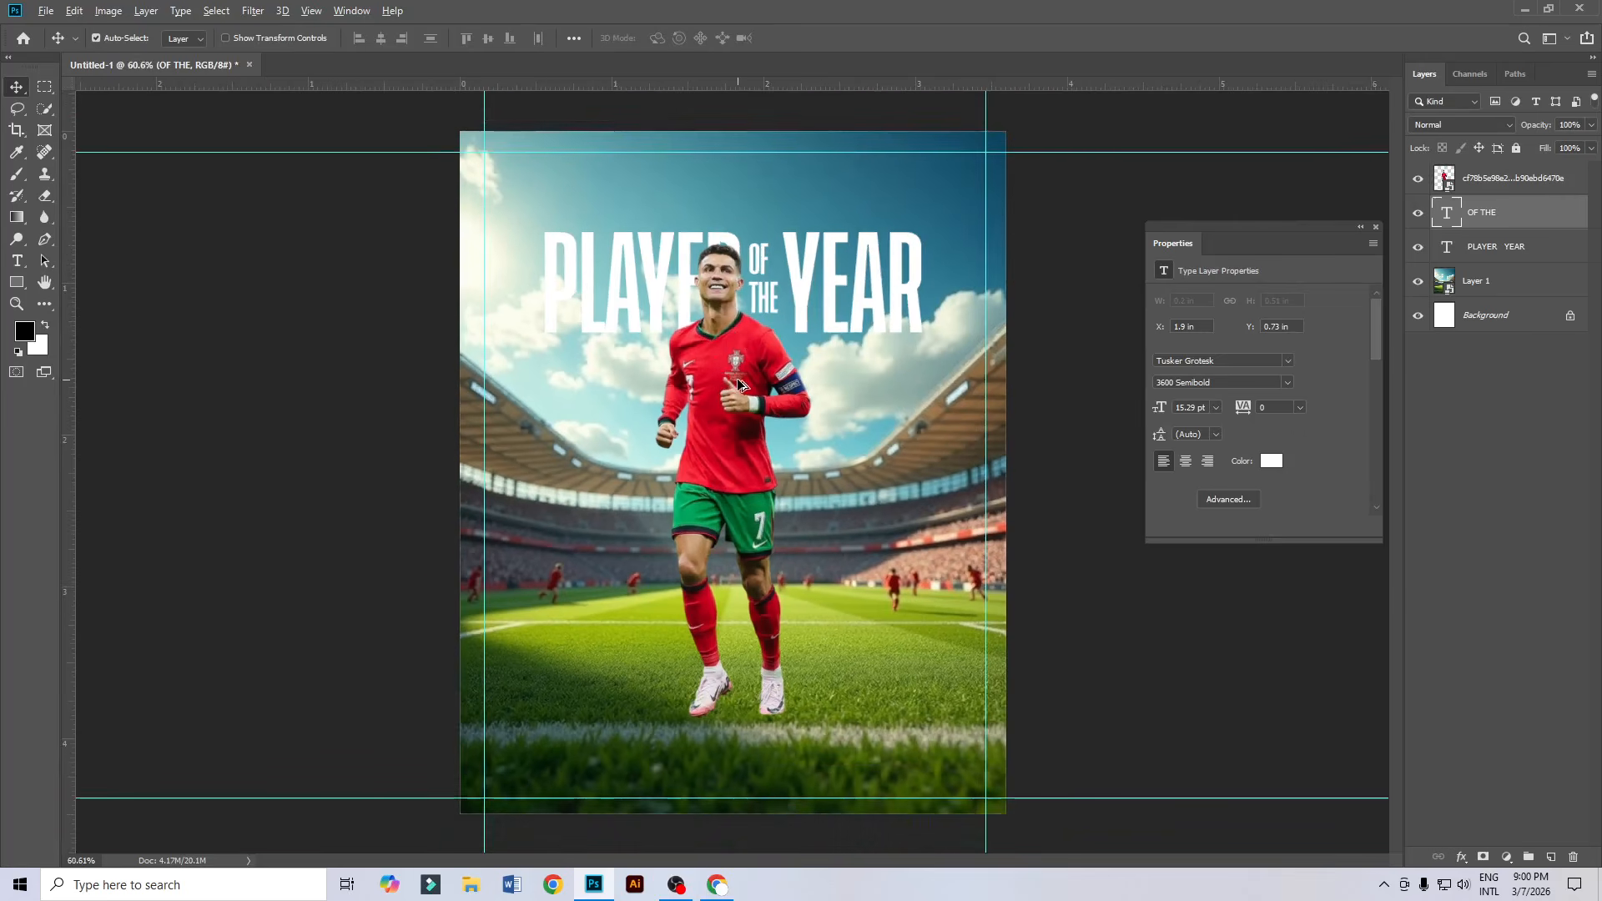
Start a new white text layer above the title, using Tusker Grotesk 3600 Semibold at 42 pt.
scroll(739, 382, "up", 3)
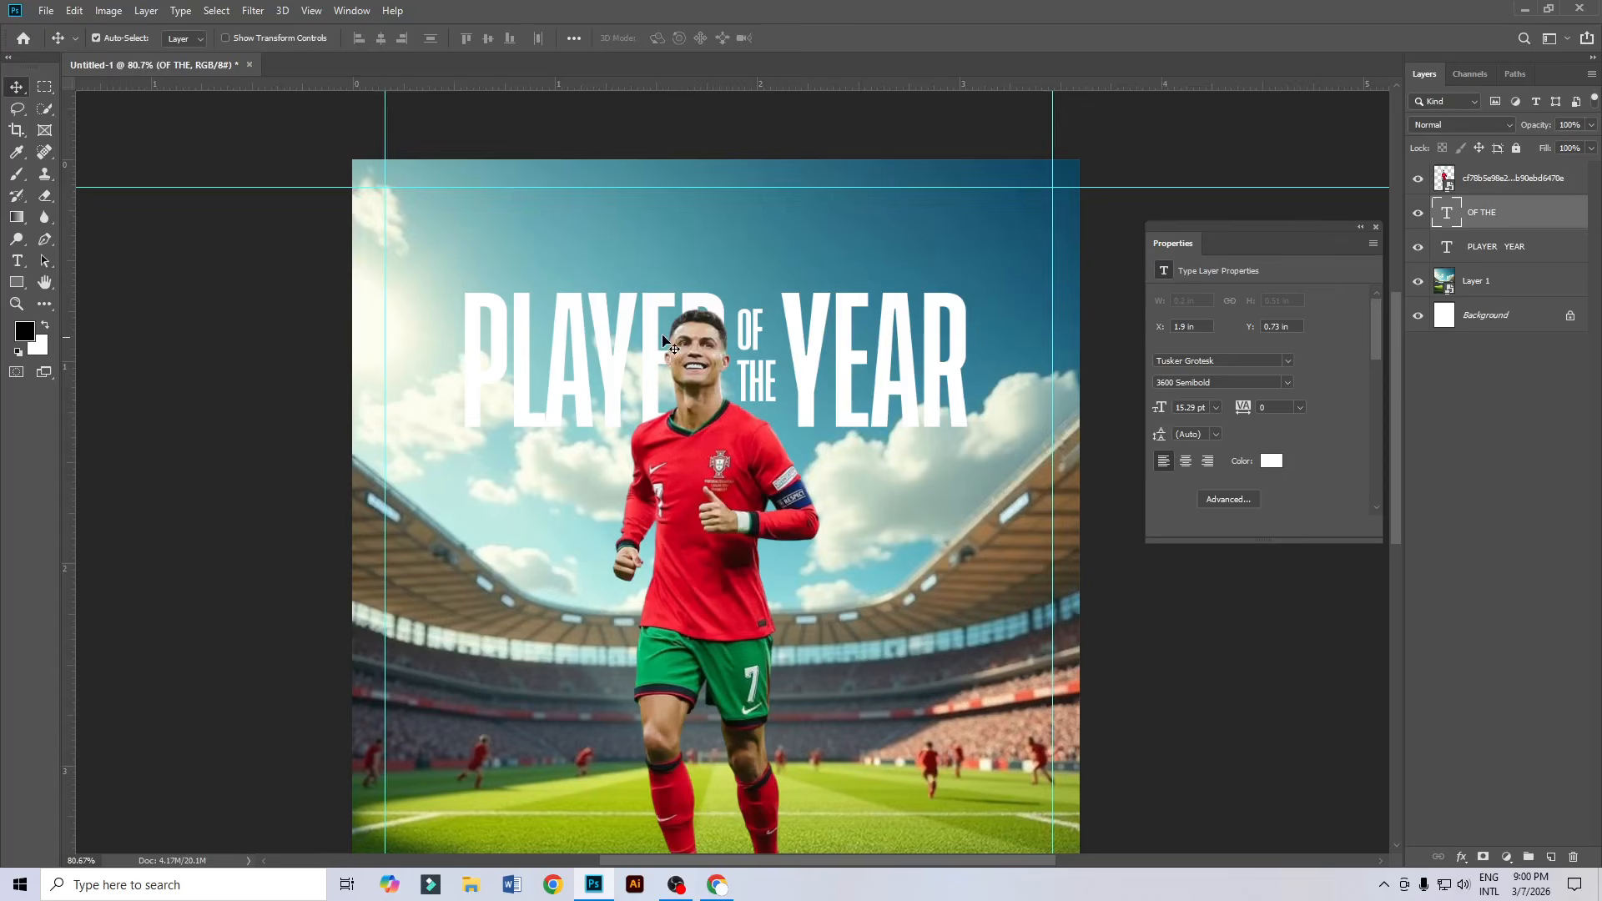
scroll(665, 343, "up", 2)
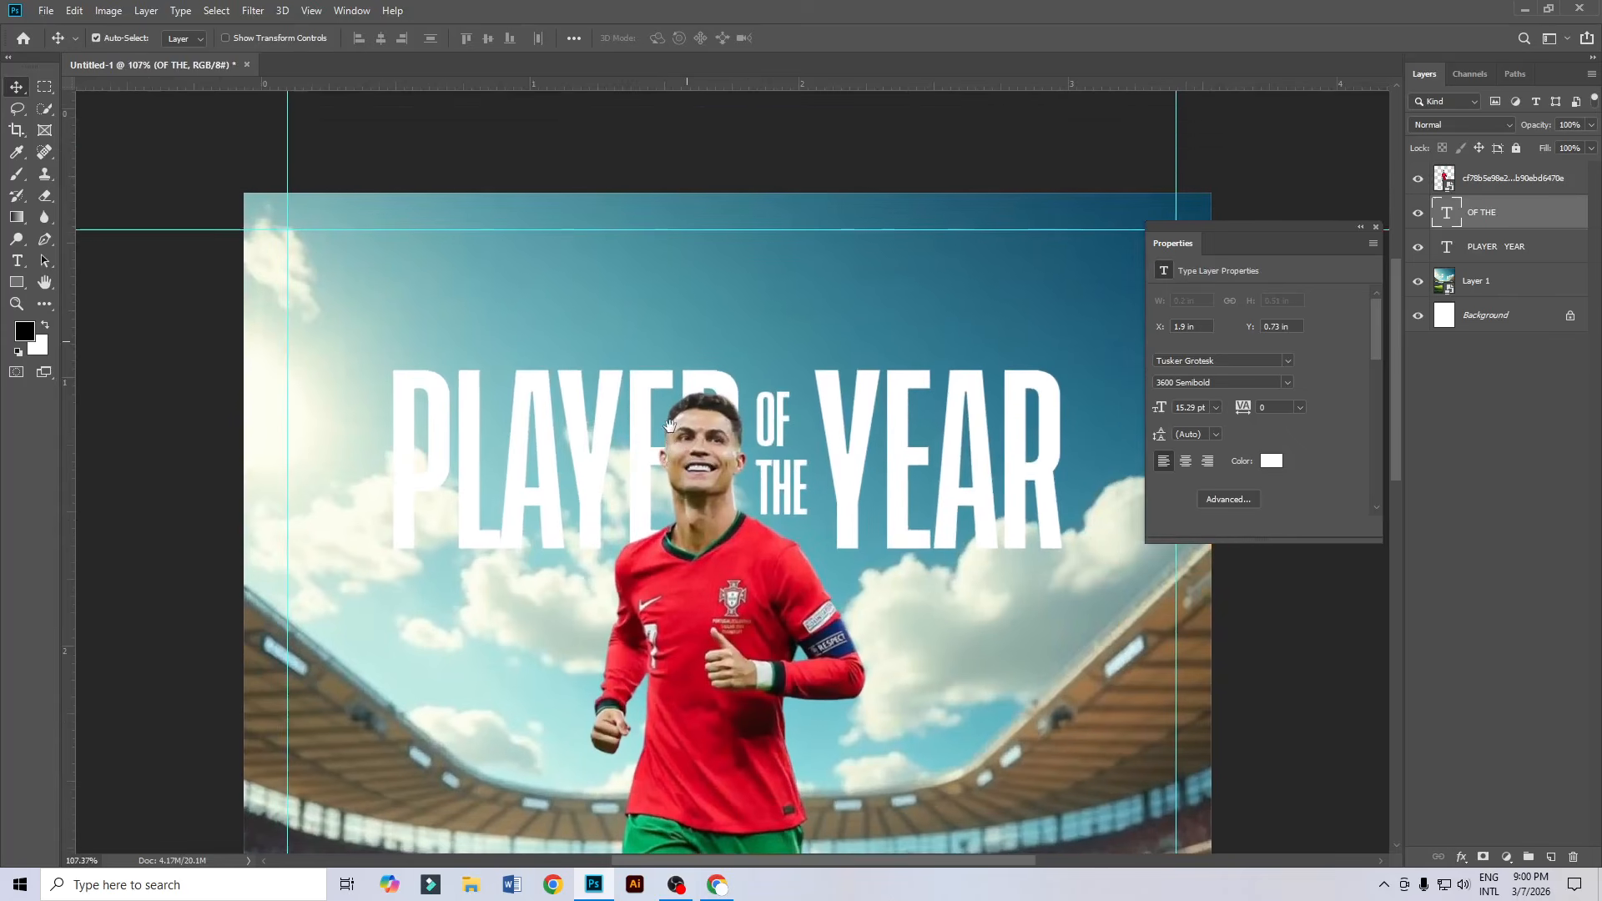
scroll(627, 394, "up", 1)
left_click(20, 262)
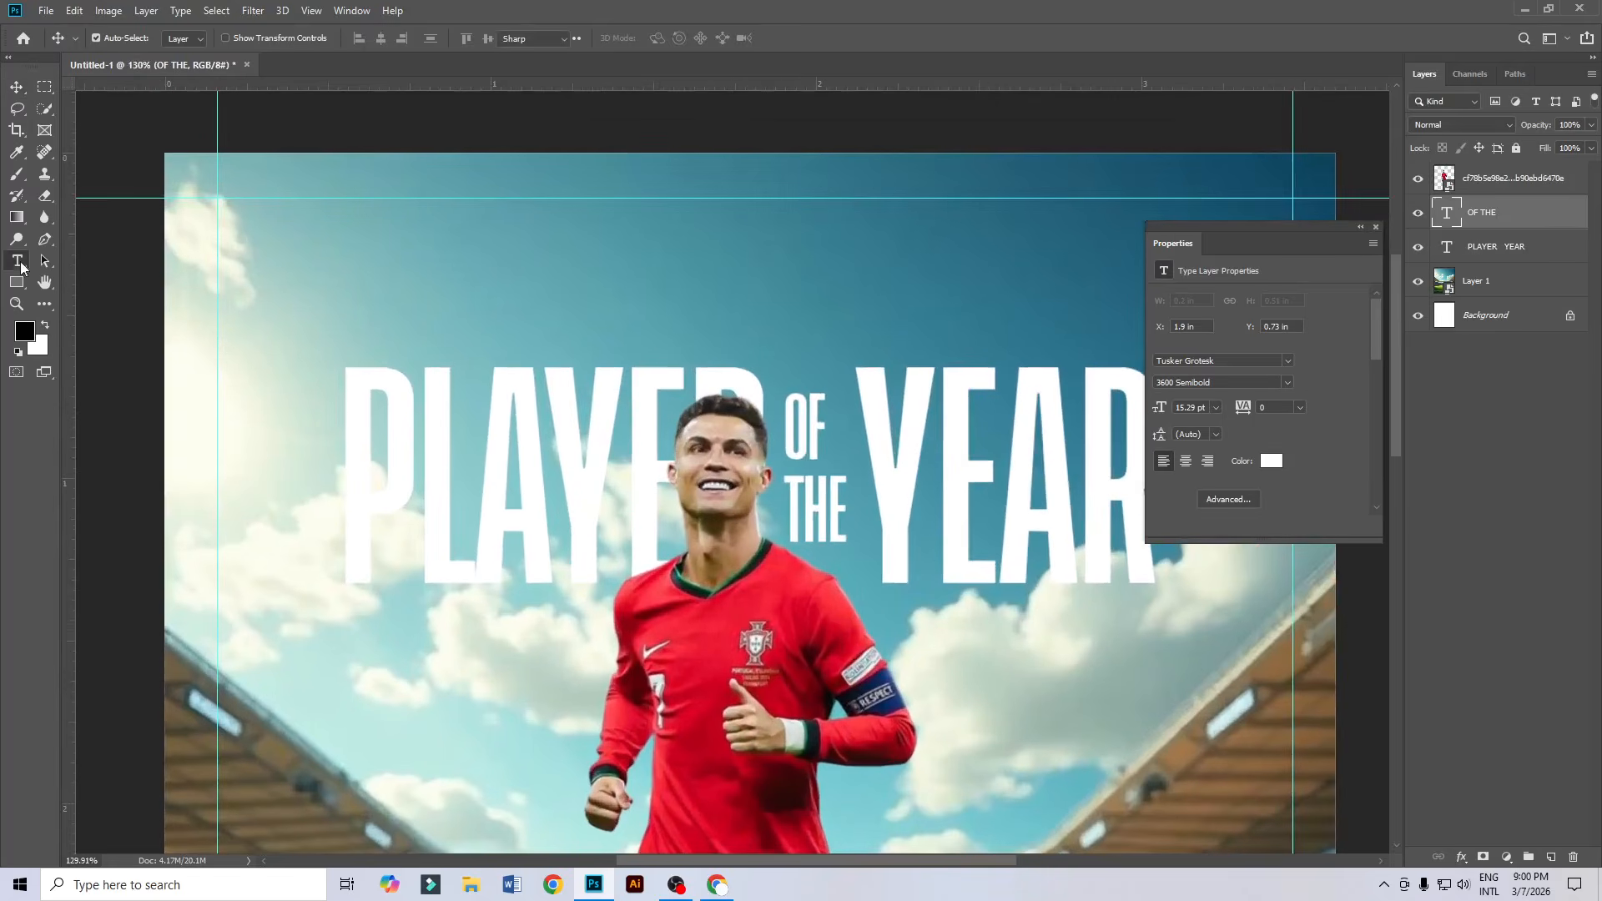
left_click(404, 255)
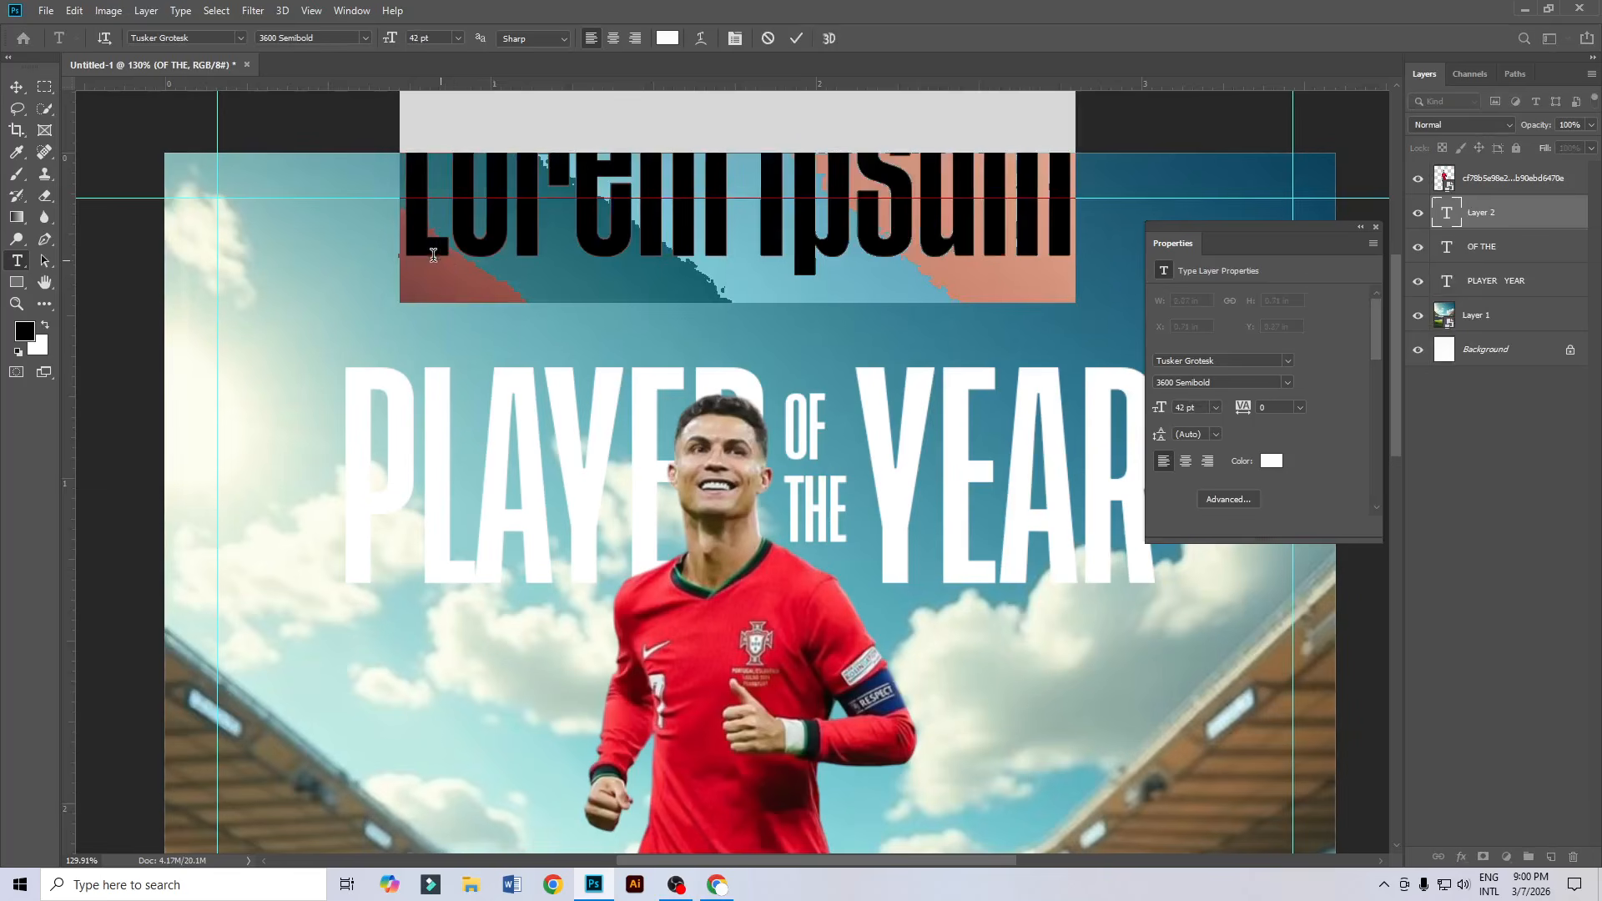
Search the font list for "BEAR" for the new text layer.
left_click(202, 38)
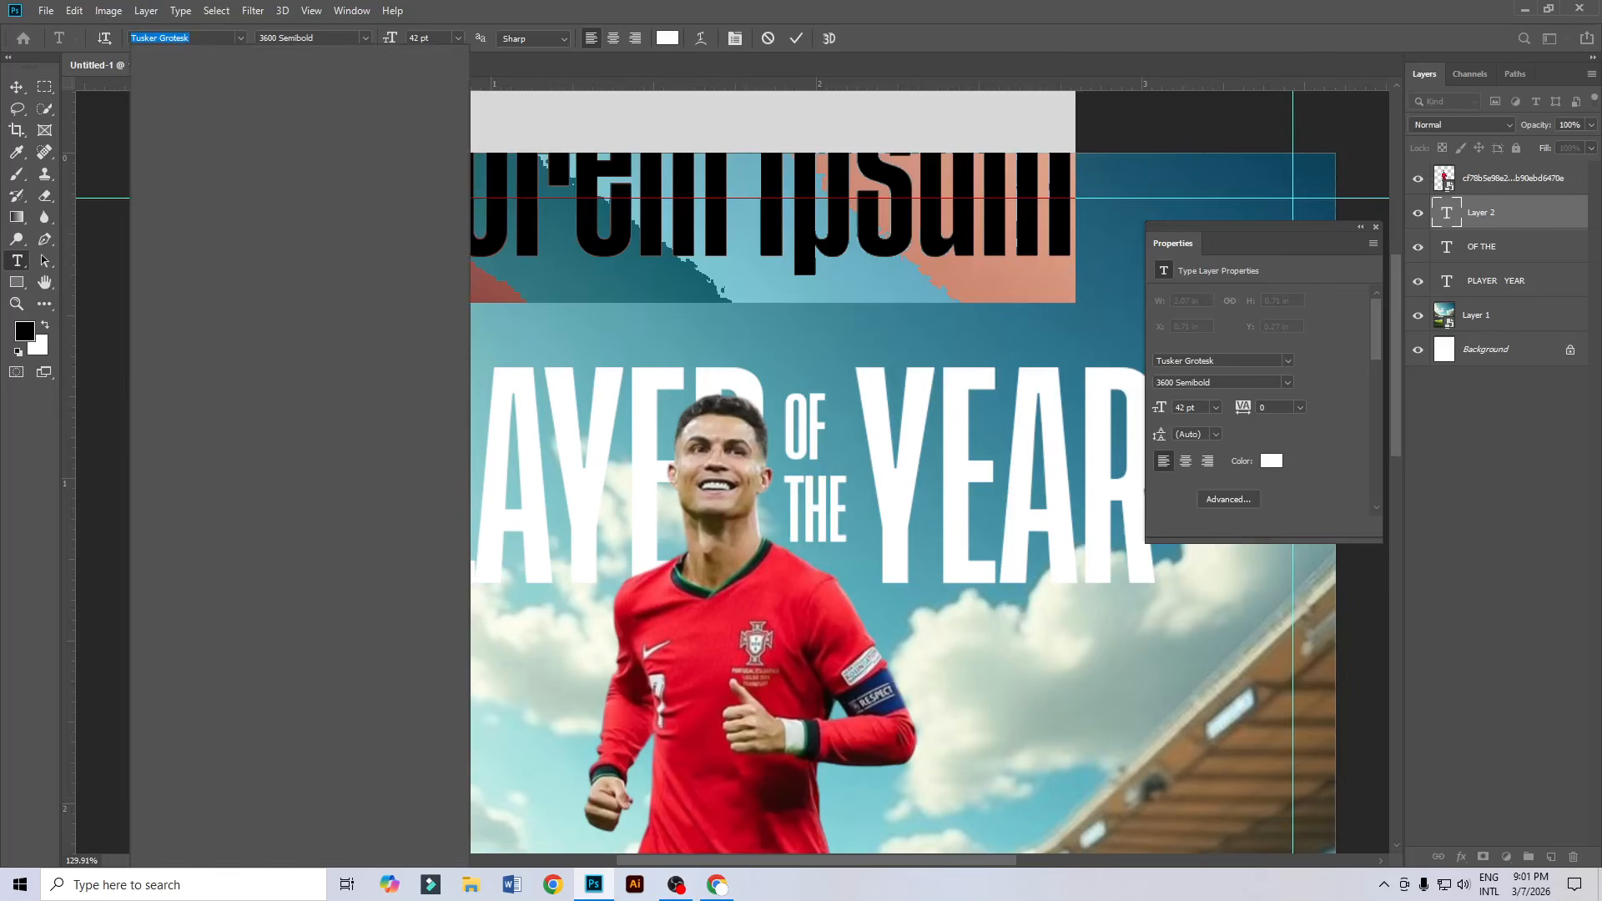
type("BEAR")
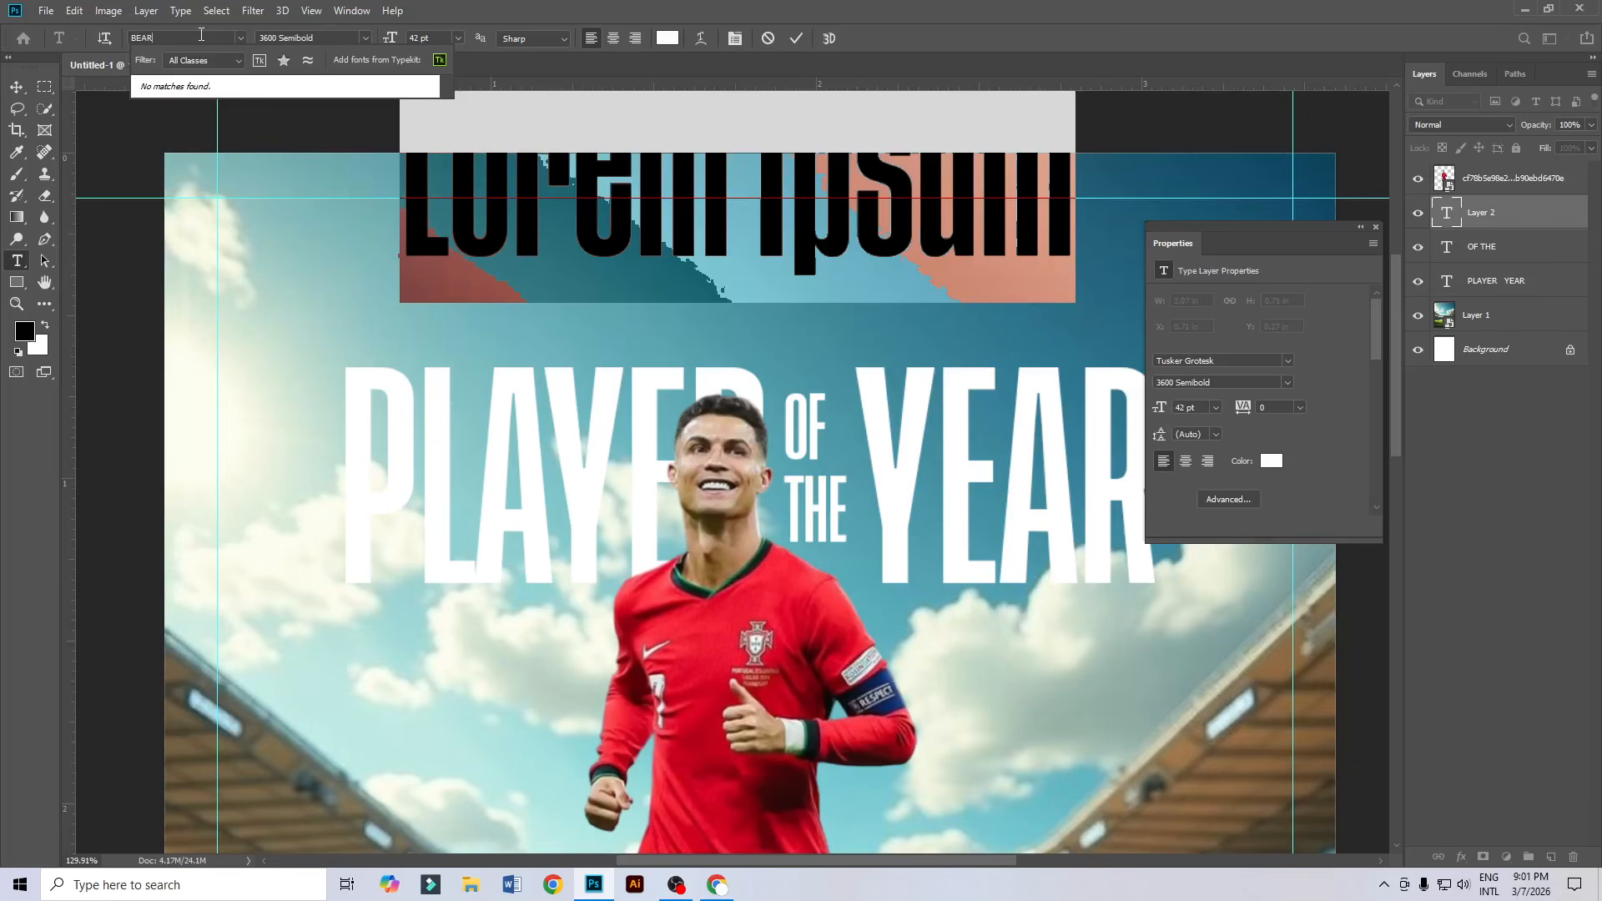
key("BackSpace")
key("BackSpace")
key("BackSpace")
key("BackSpace")
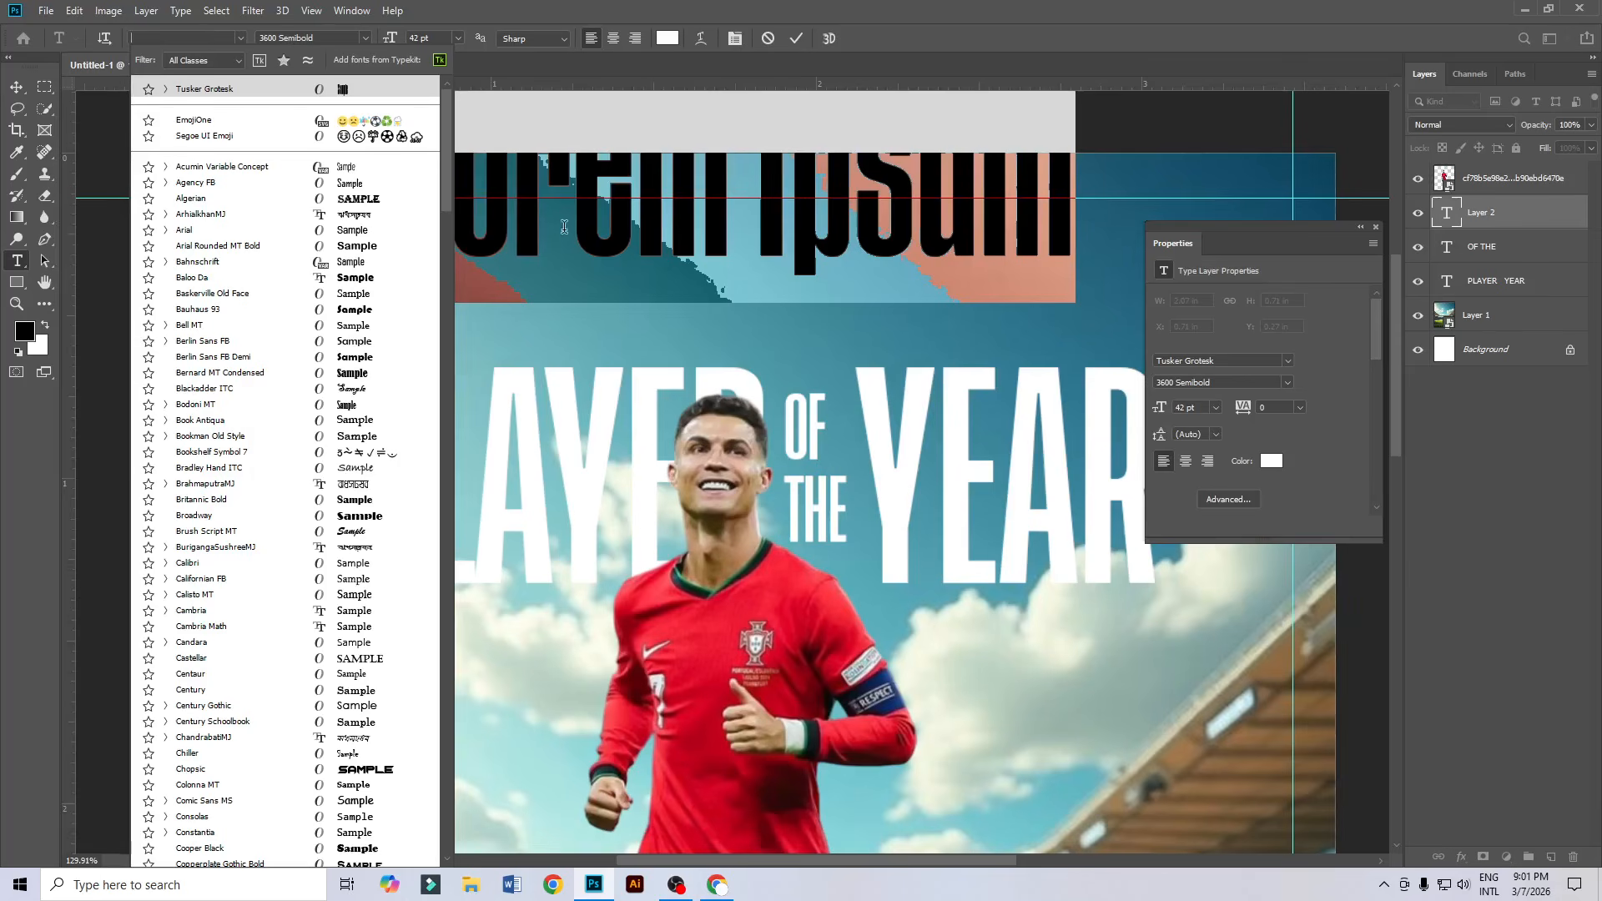
left_click(599, 232)
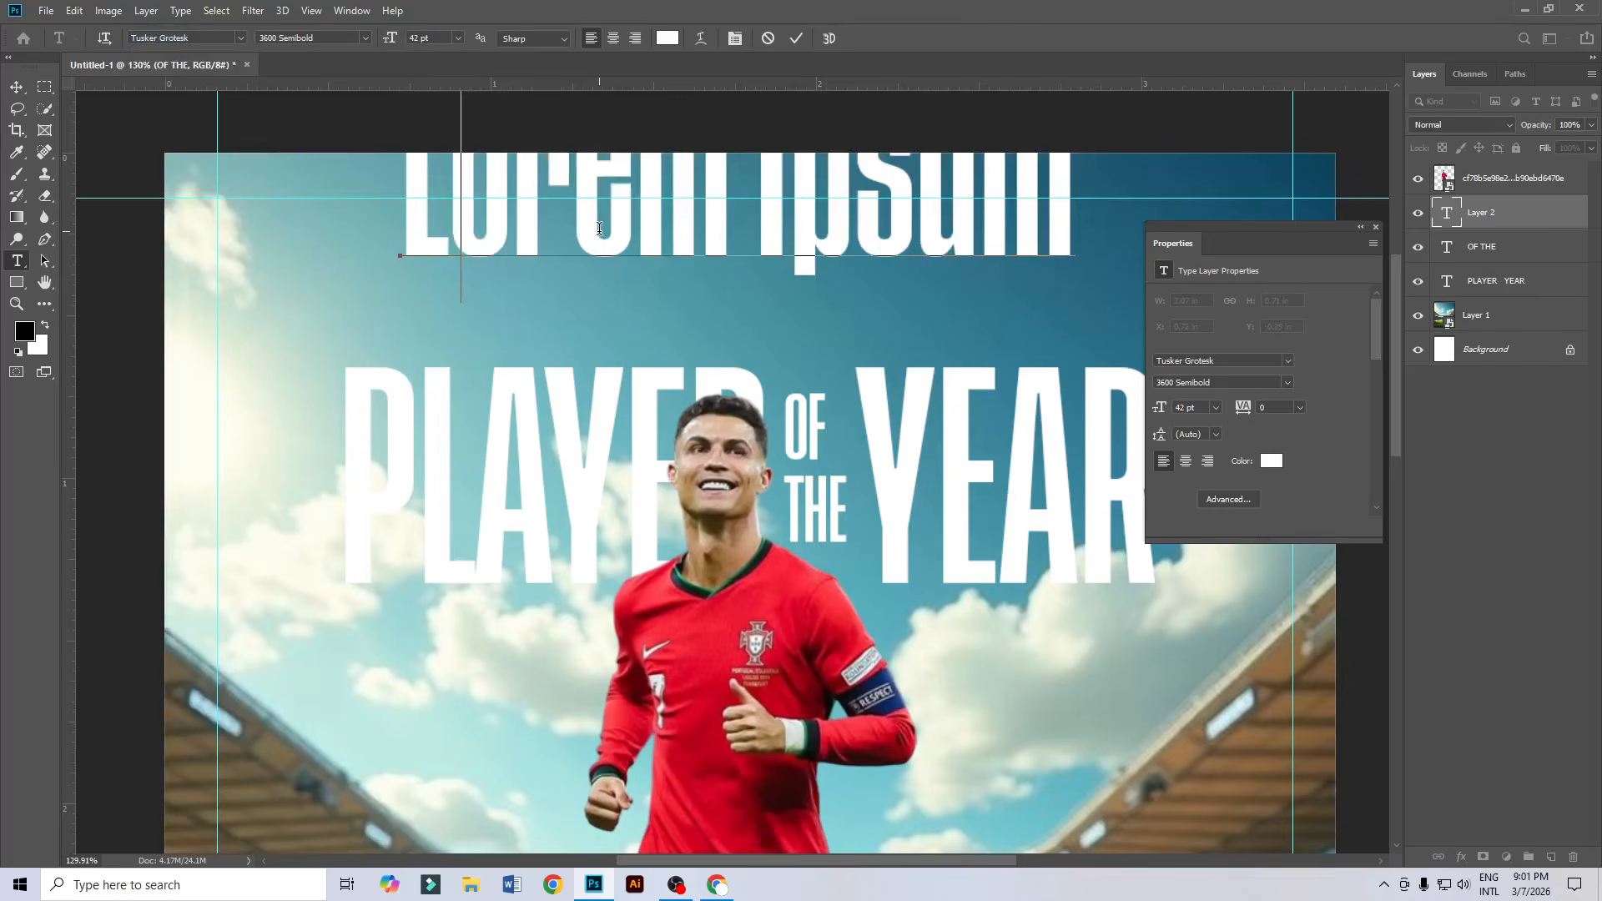
Enter "RONALDO" in capitals as the text of the new layer above the title.
type("PO")
key("BackSpace")
key("BackSpace")
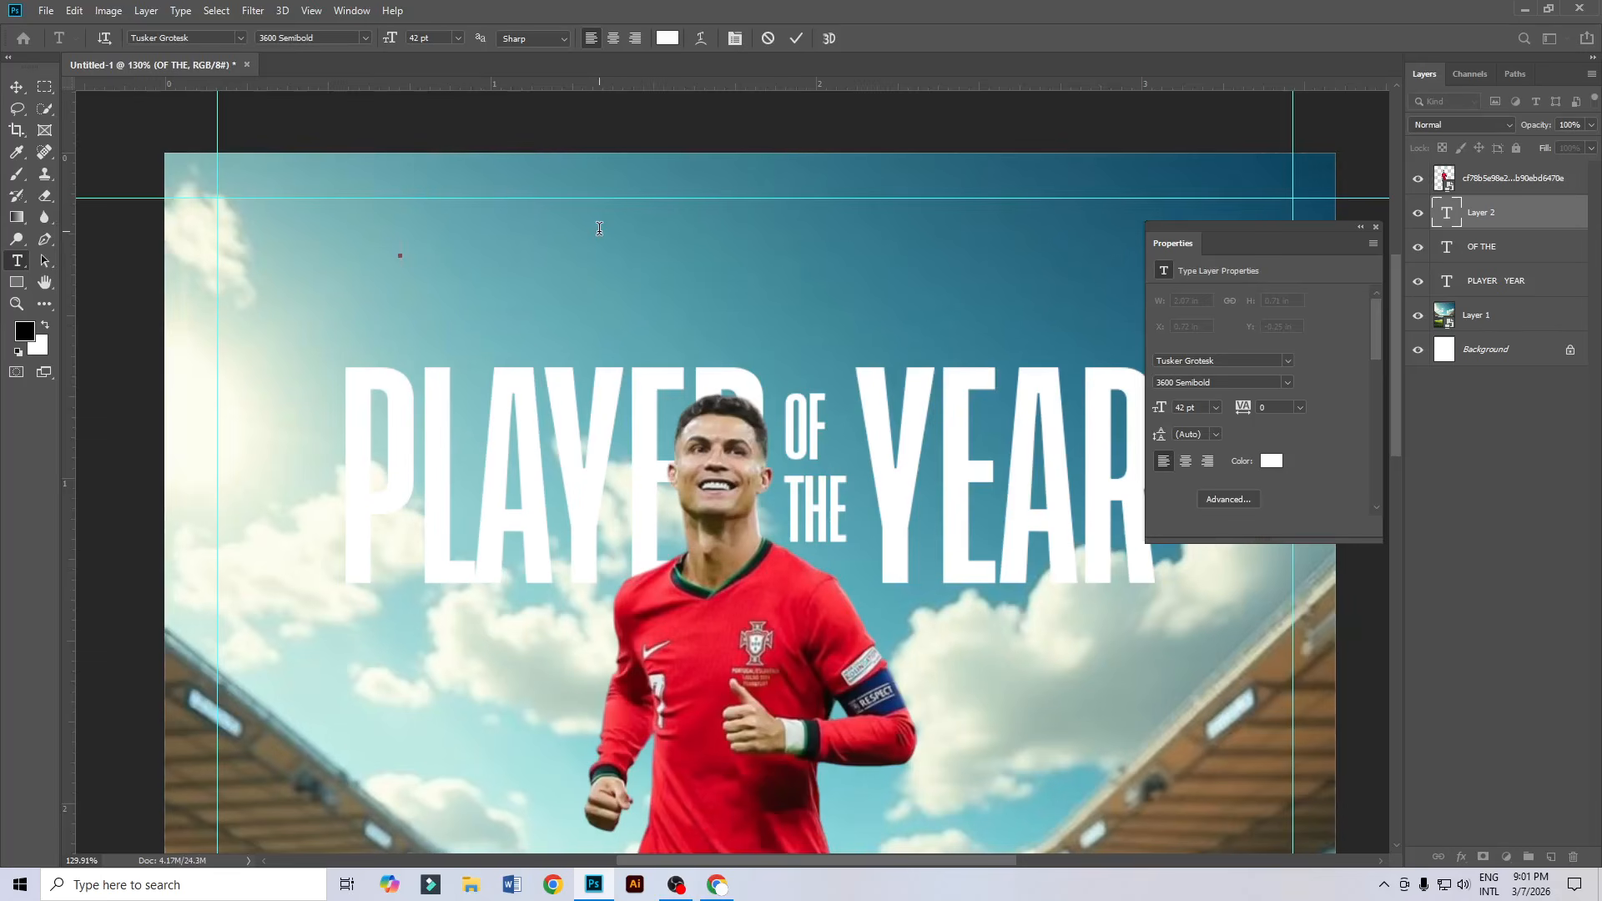
type("RONALDO")
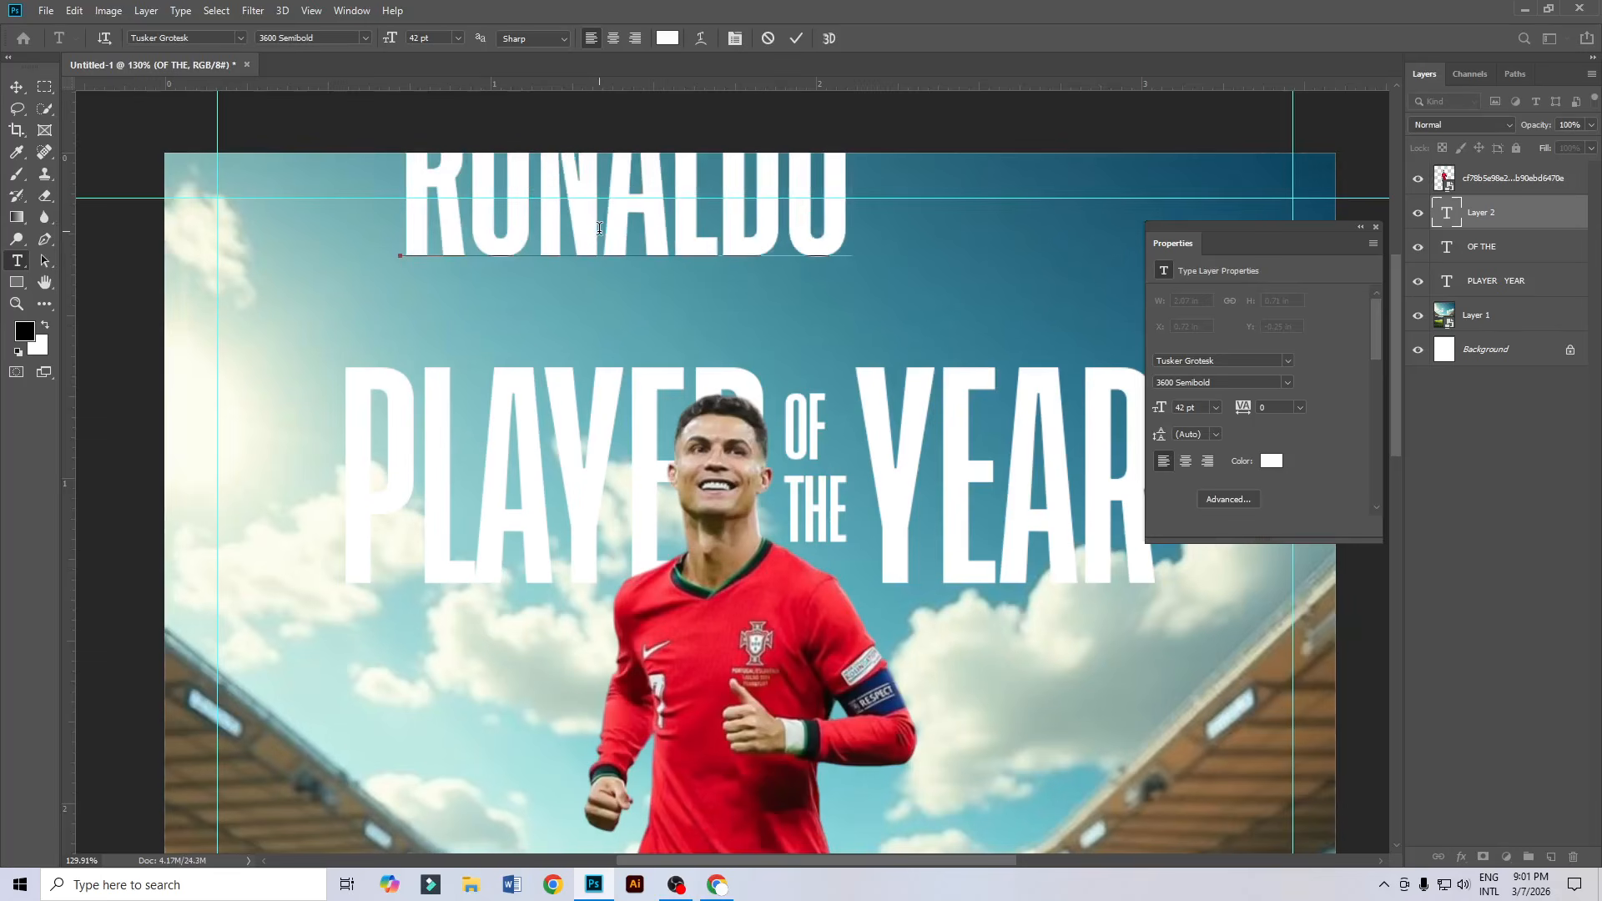
Select all of the RONALDO text and browse the font list for a different typeface.
key("ctrl+a")
left_click(242, 37)
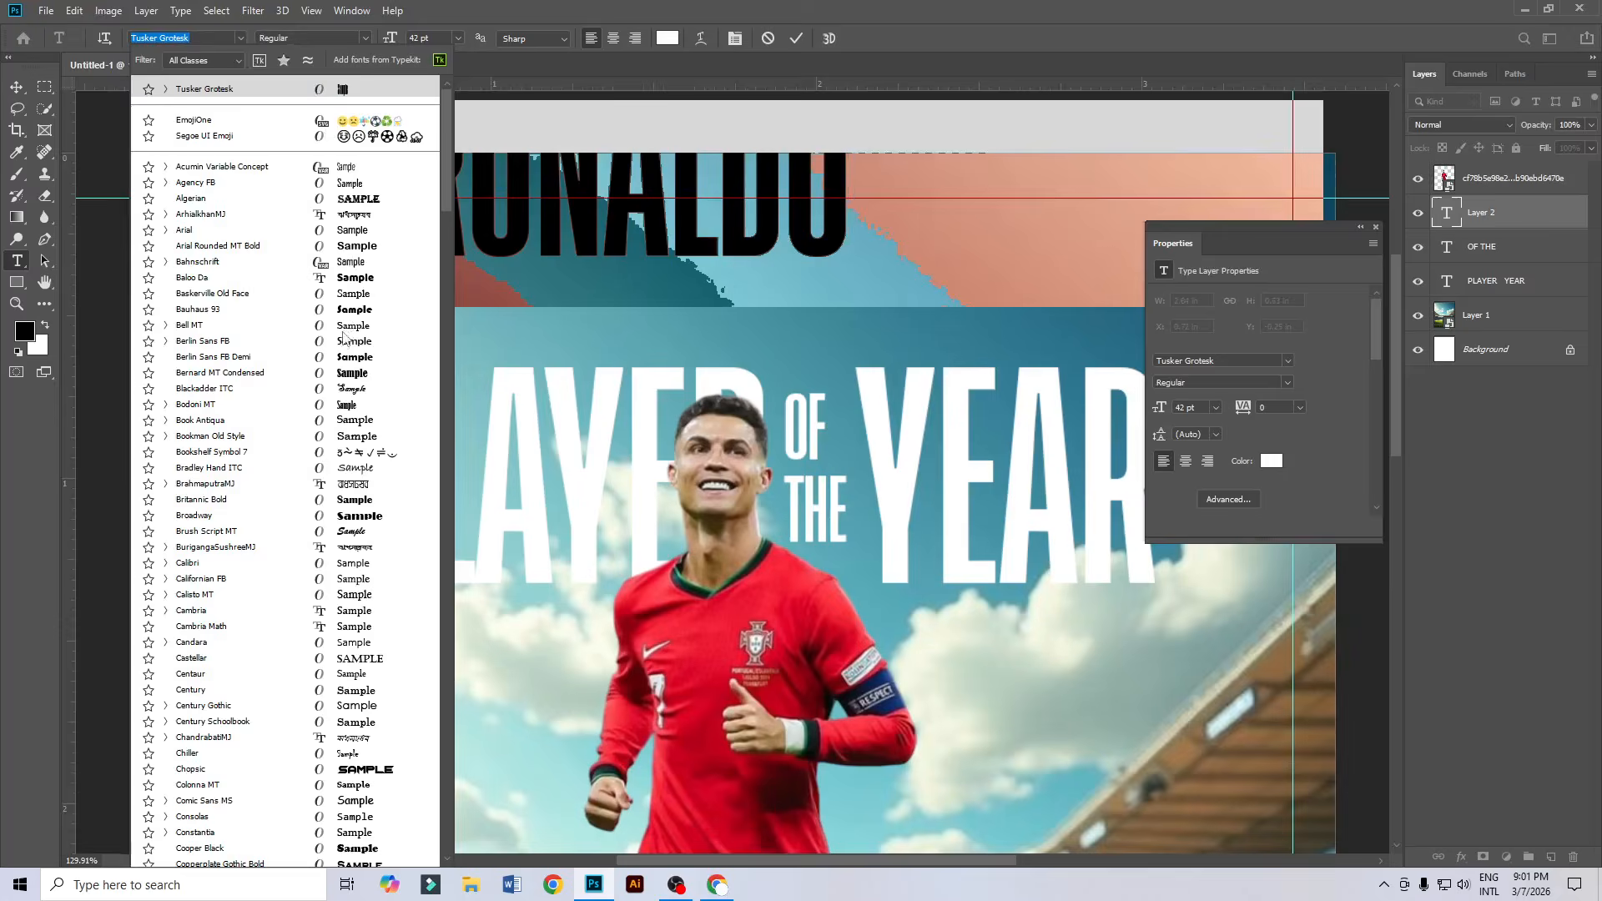
scroll(282, 429, "down", 10)
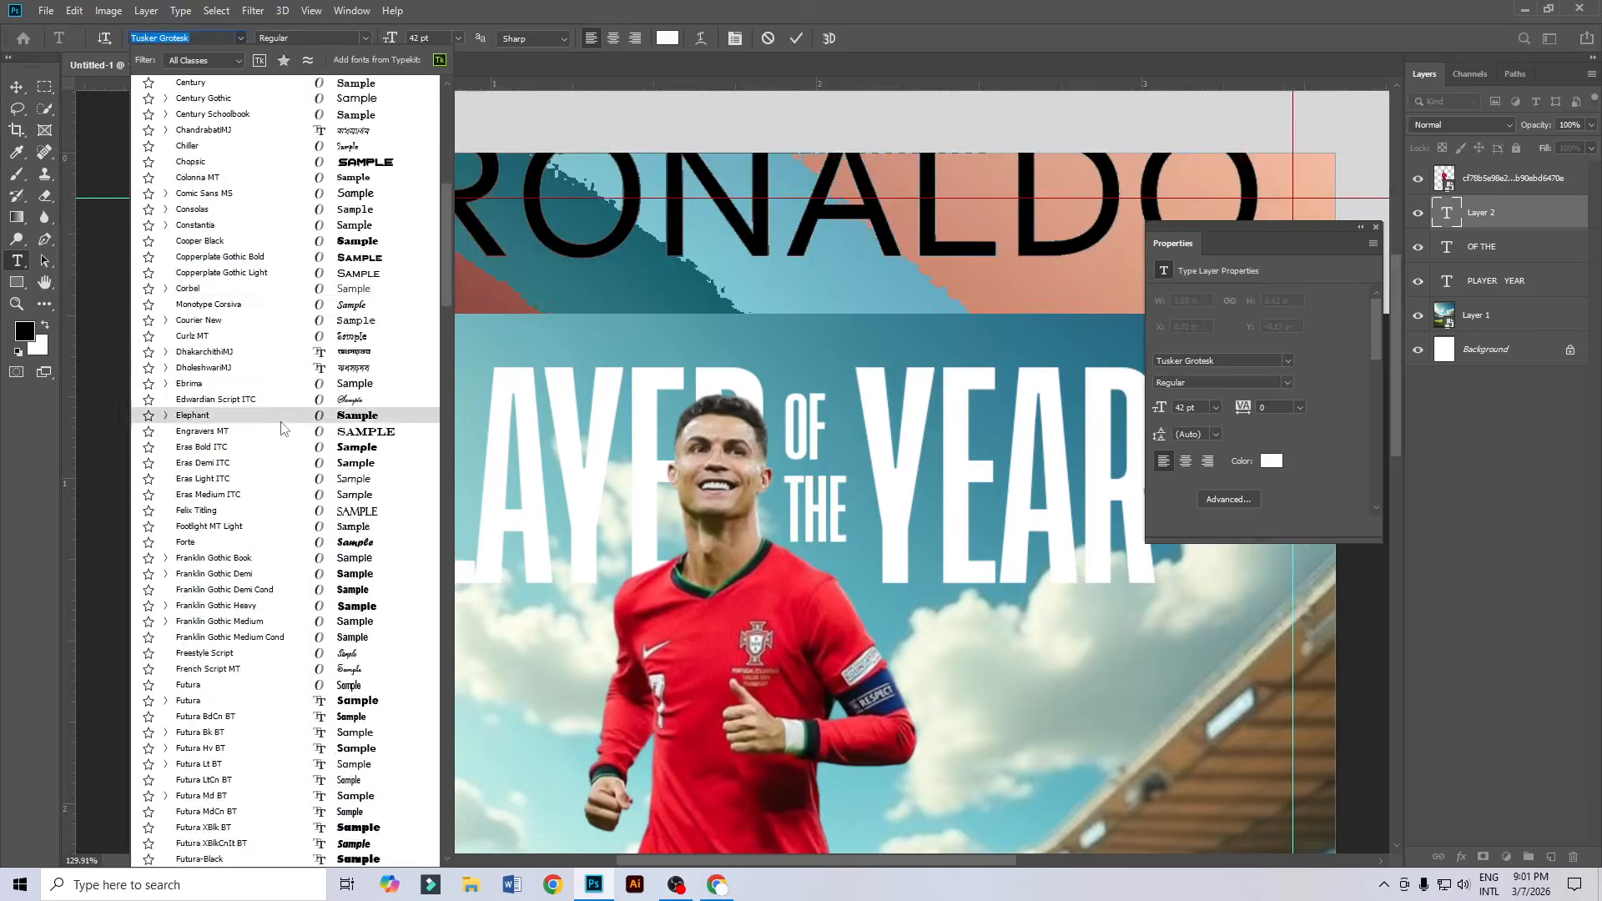
scroll(305, 668, "down", 5)
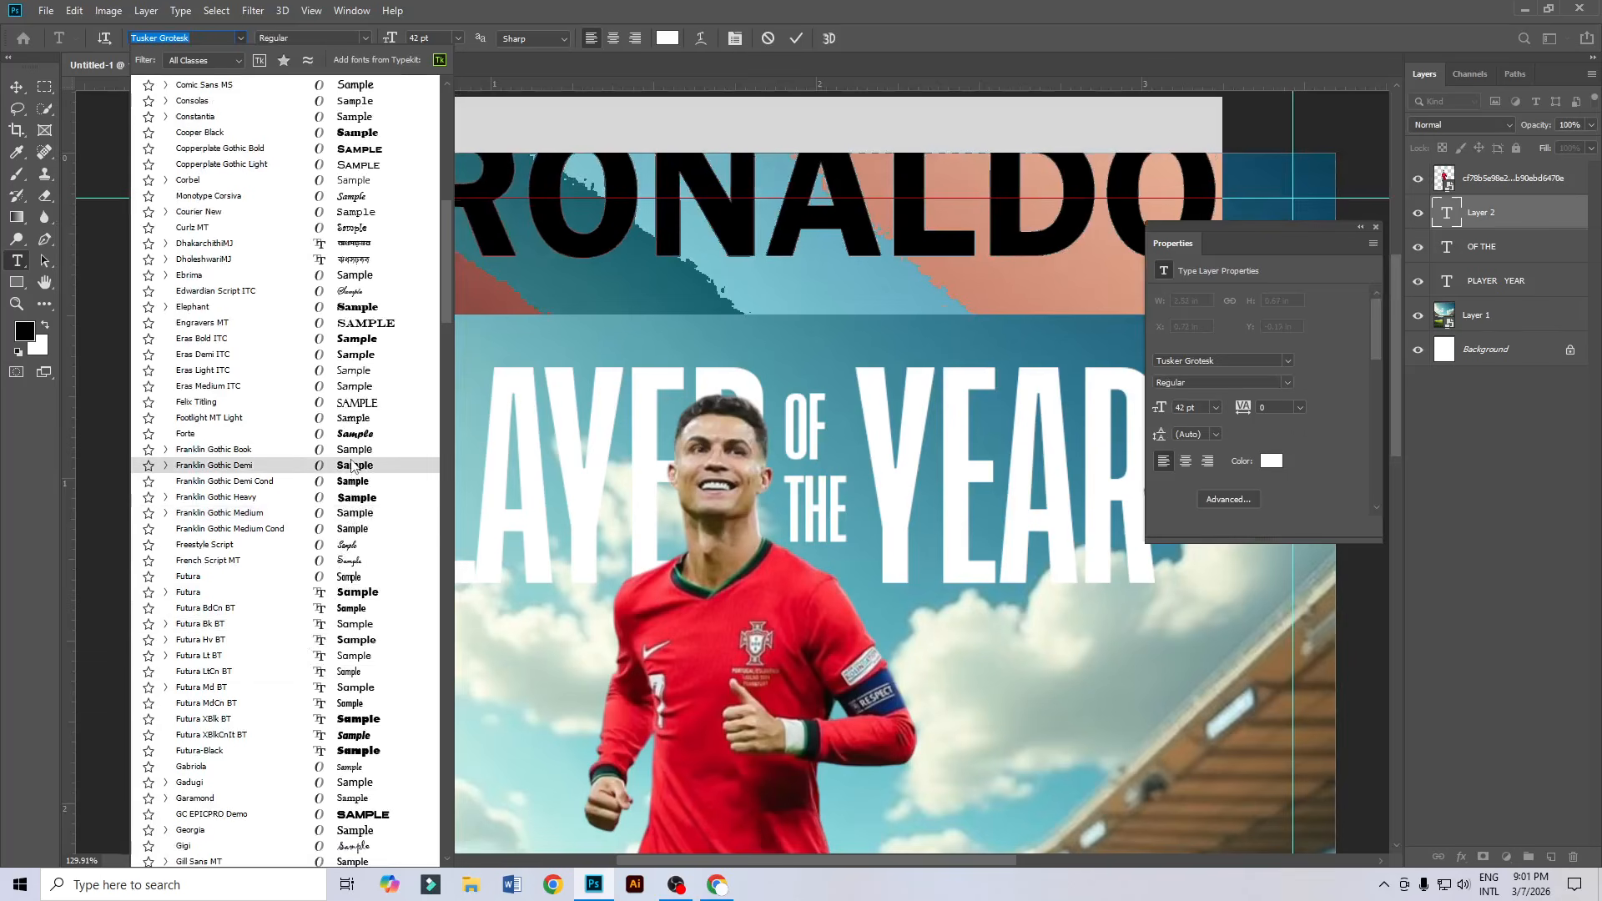
scroll(364, 460, "down", 1)
scroll(361, 601, "down", 4)
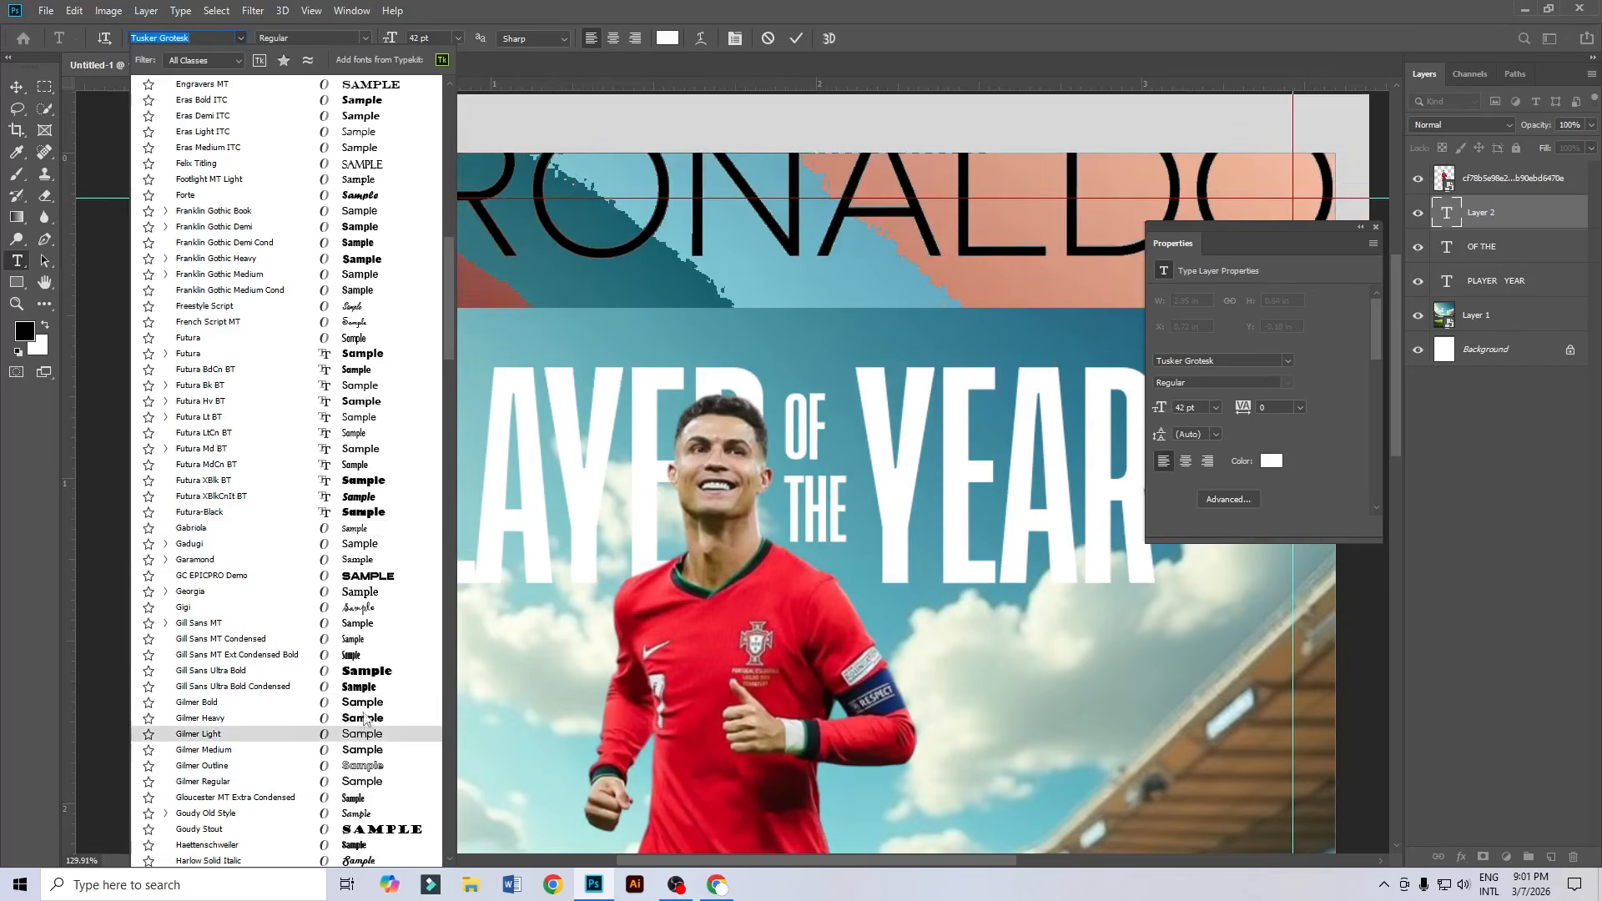
scroll(368, 708, "down", 5)
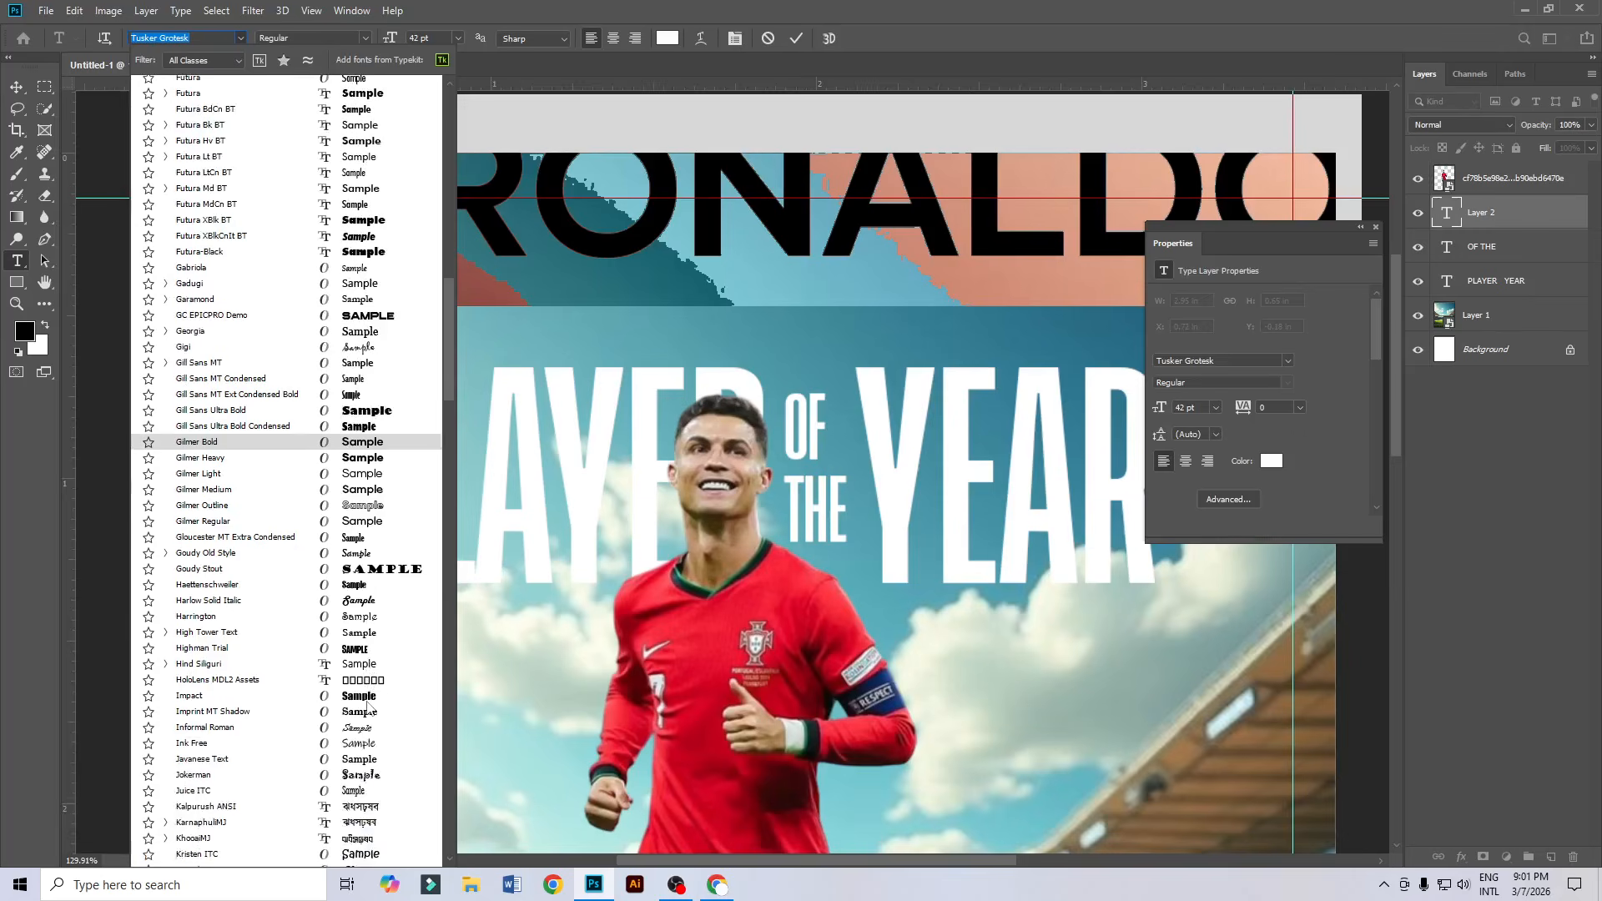
scroll(342, 651, "down", 5)
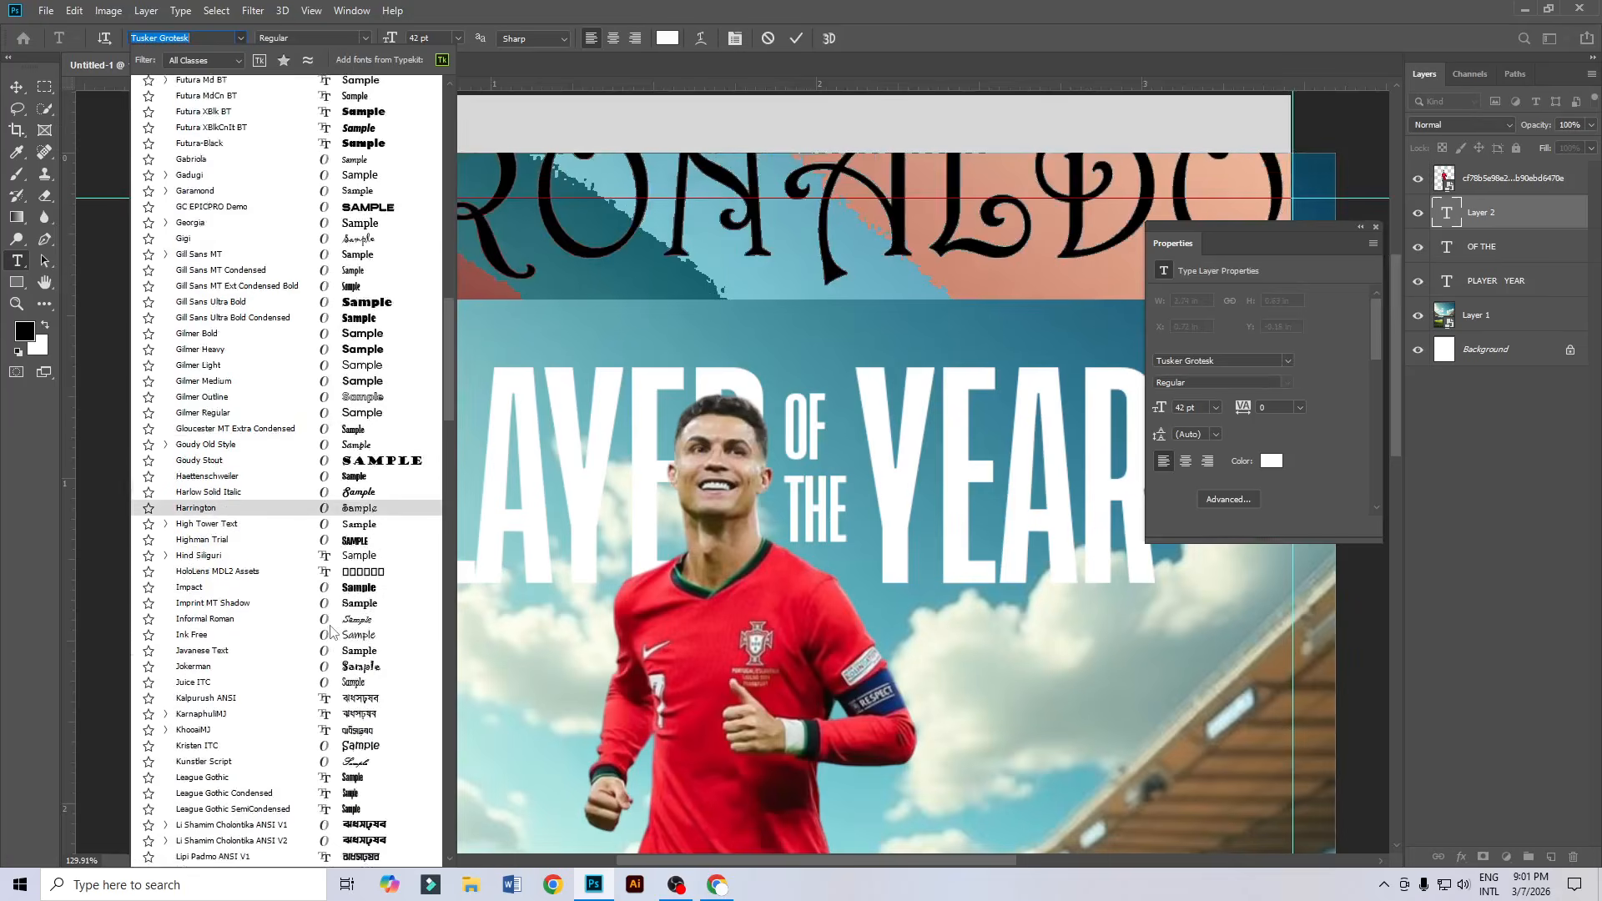
scroll(331, 632, "down", 14)
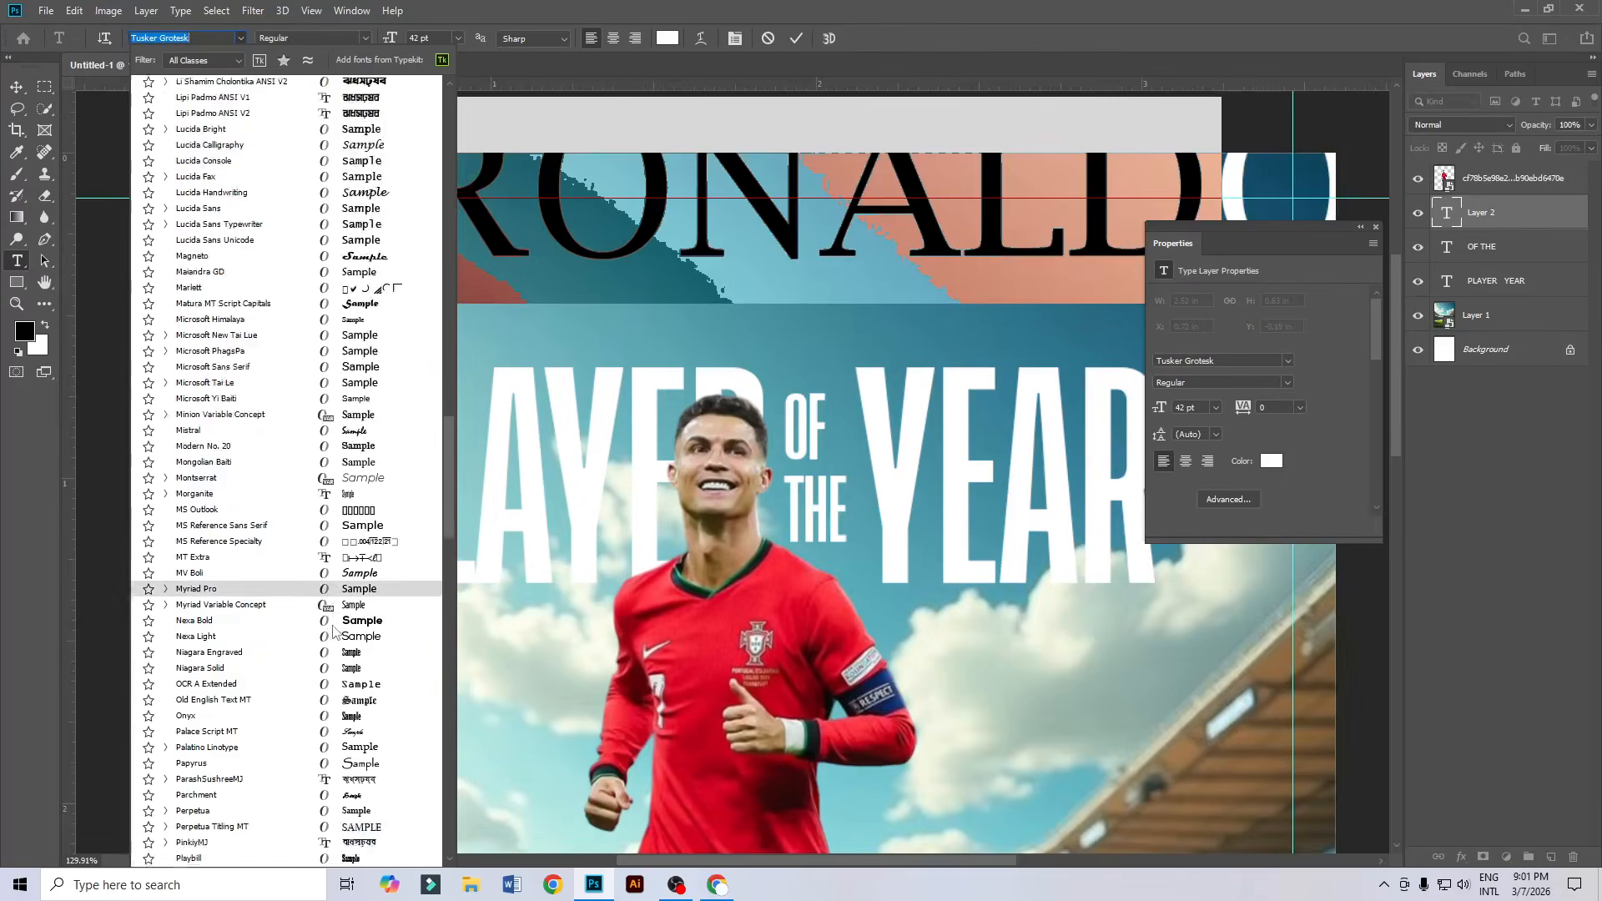
Search the font list for "RO" and look through the matching typefaces for the RONALDO text.
type("ROBO")
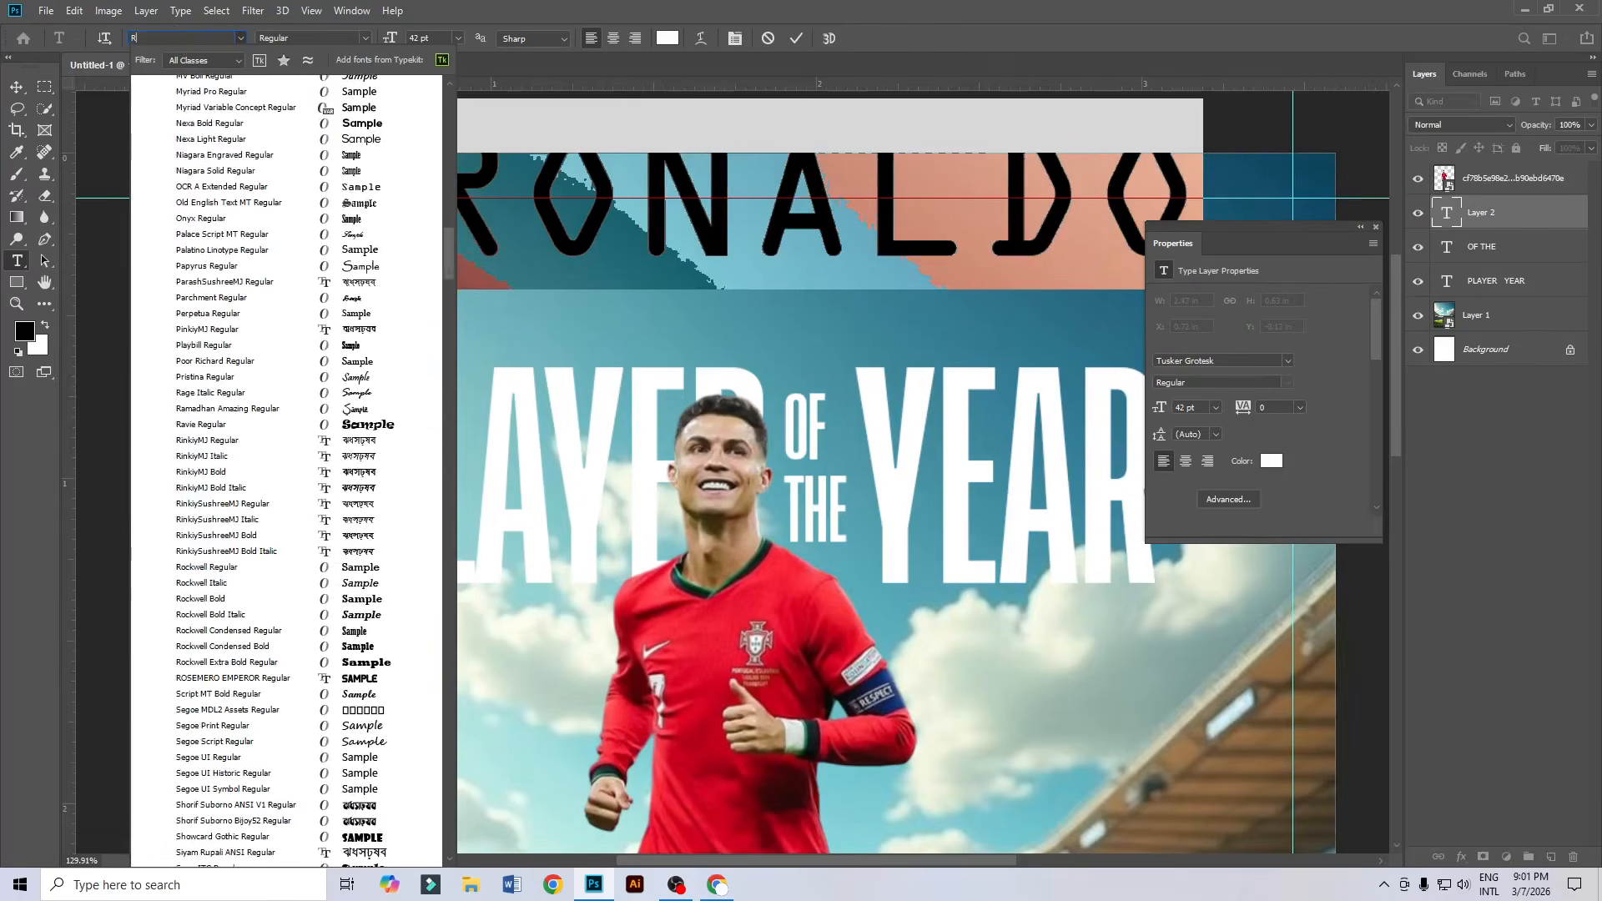
key("BackSpace")
key("BackSpace")
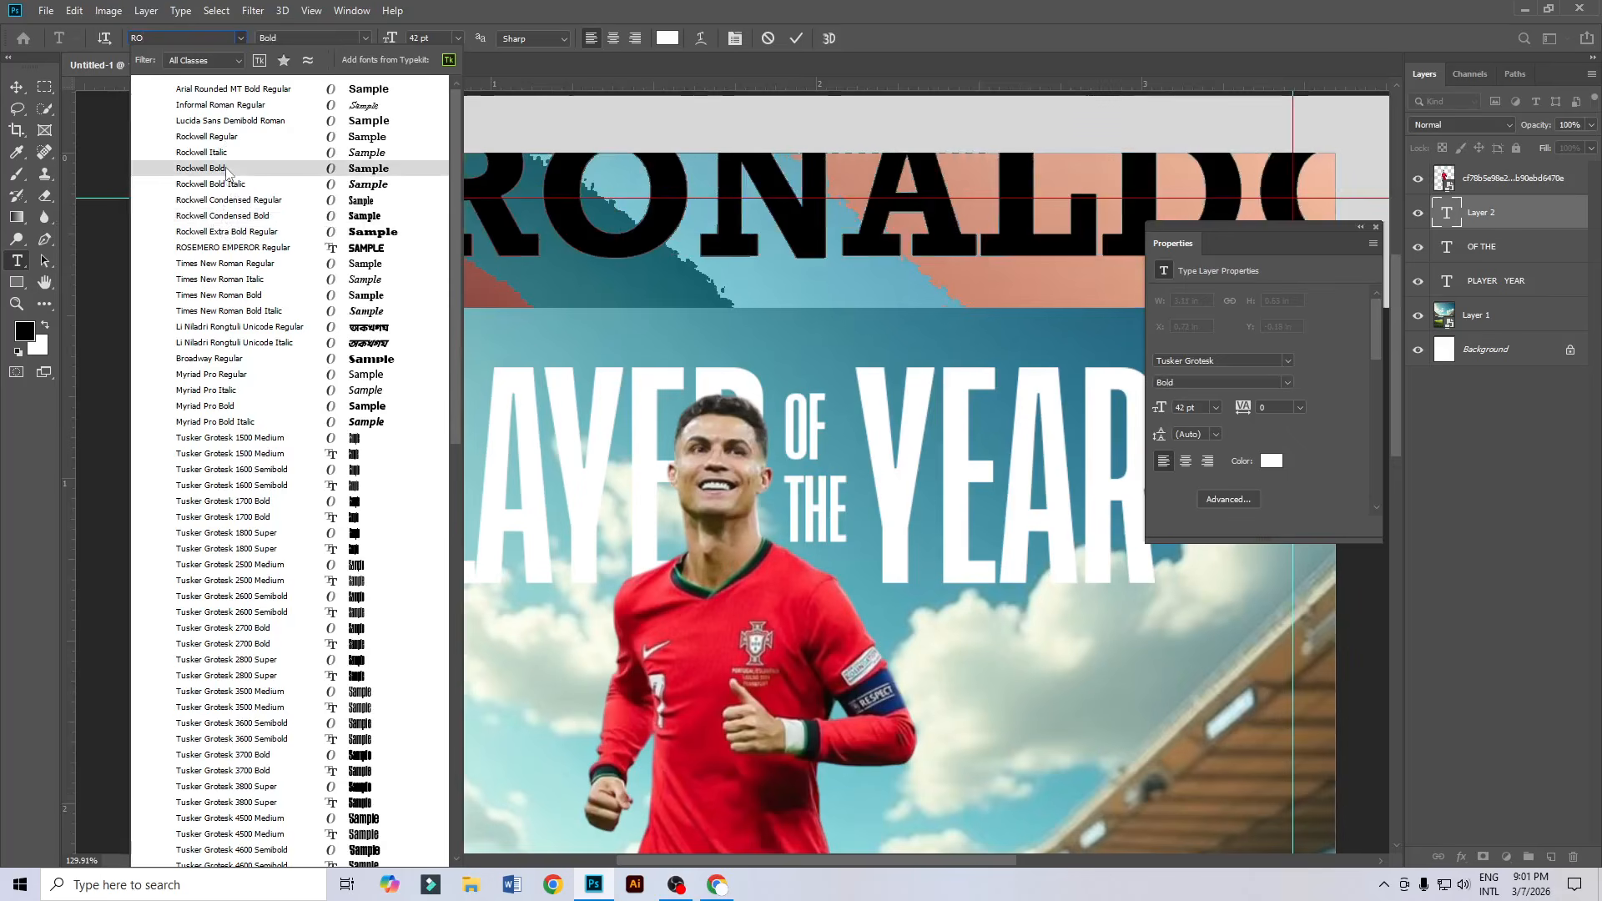
scroll(308, 535, "down", 13)
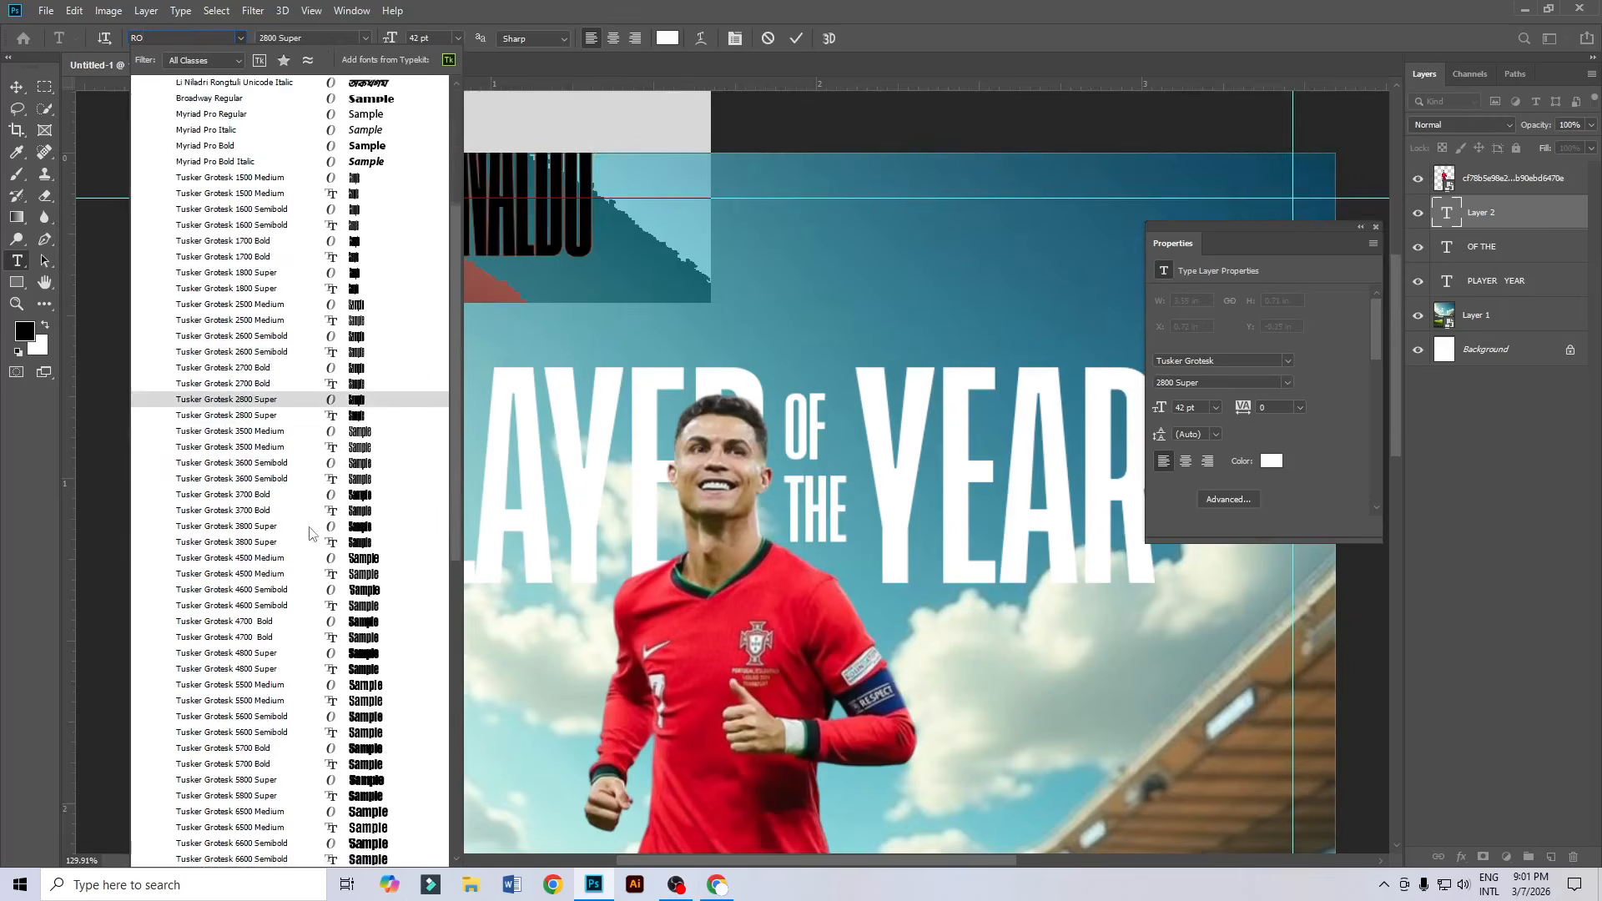
scroll(307, 526, "down", 6)
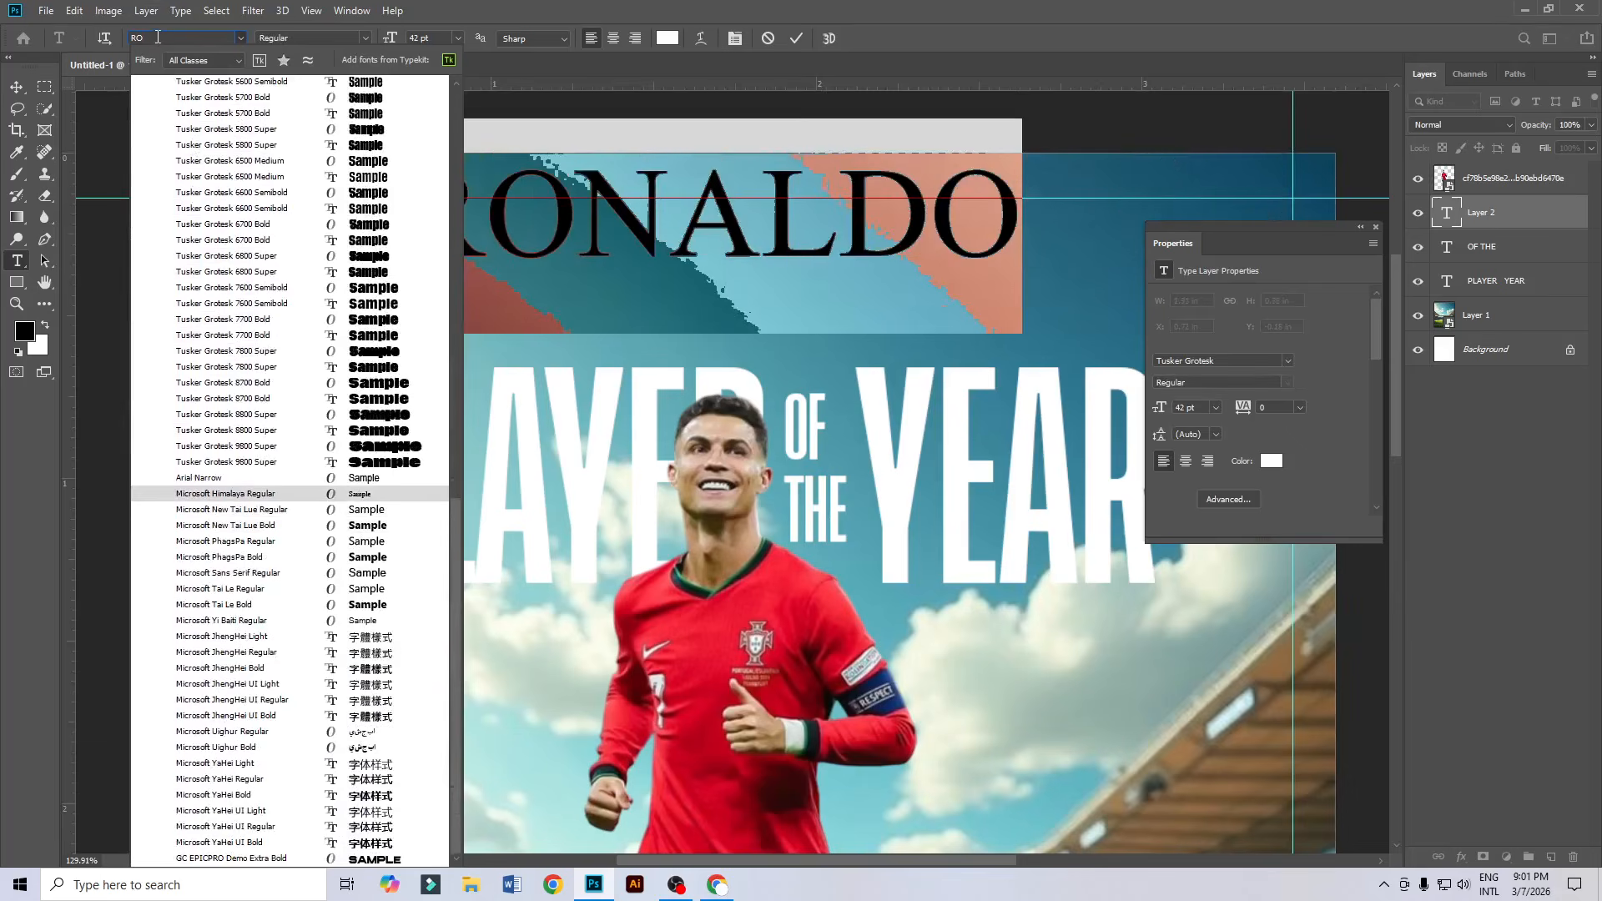
Search the font list for "OUT" and try Gilmer Outline on the RONALDO text.
key("BackSpace")
key("BackSpace")
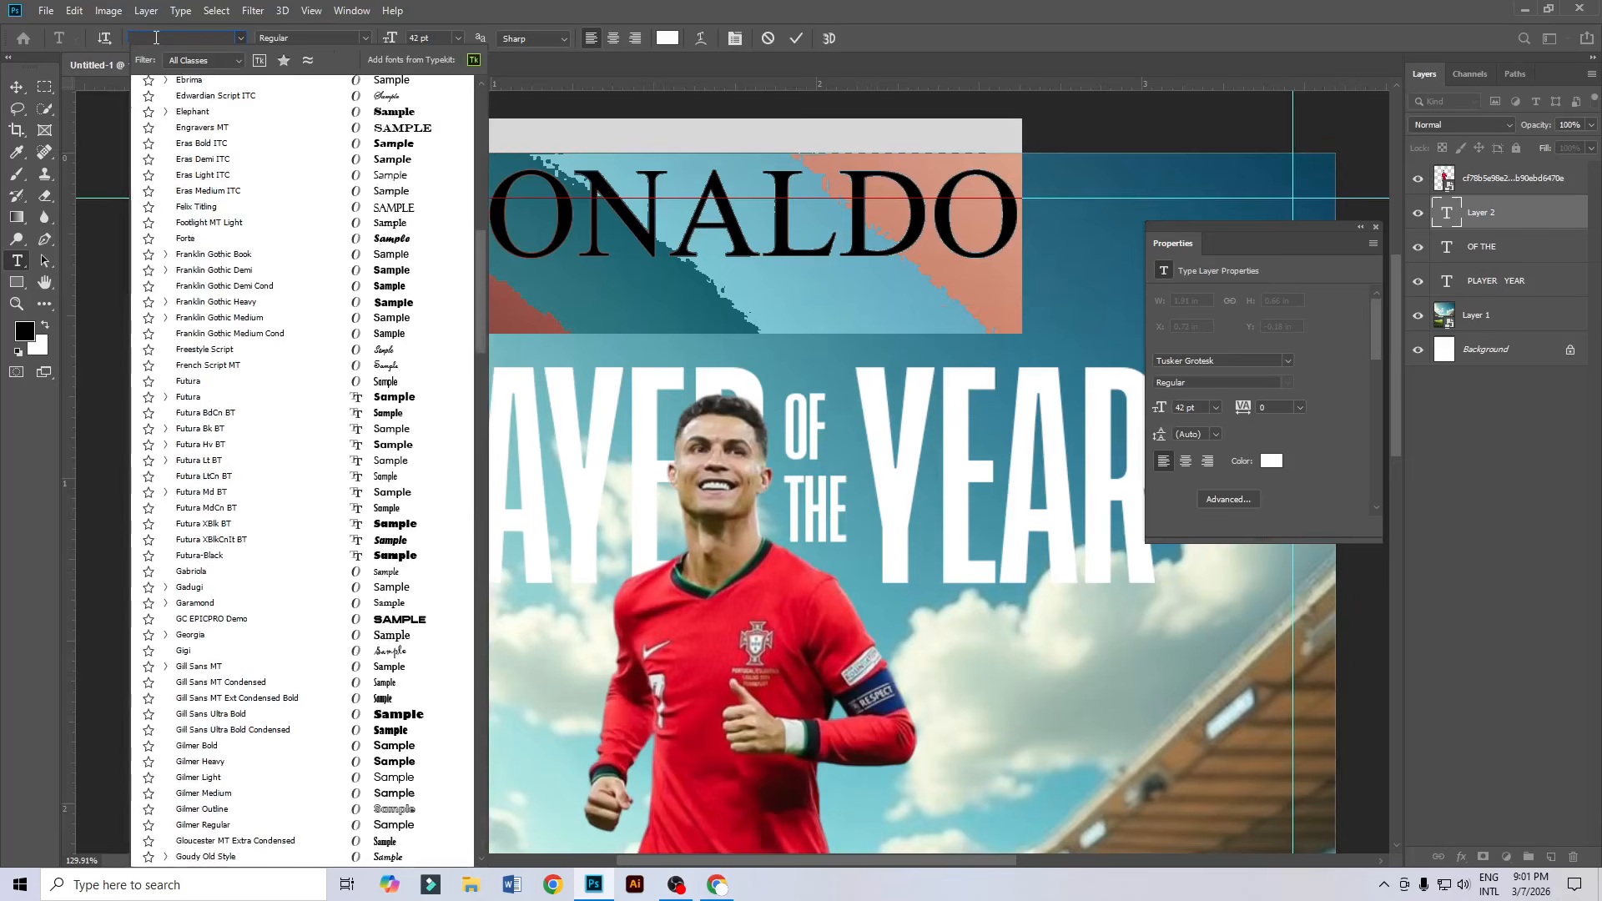
type("OUT")
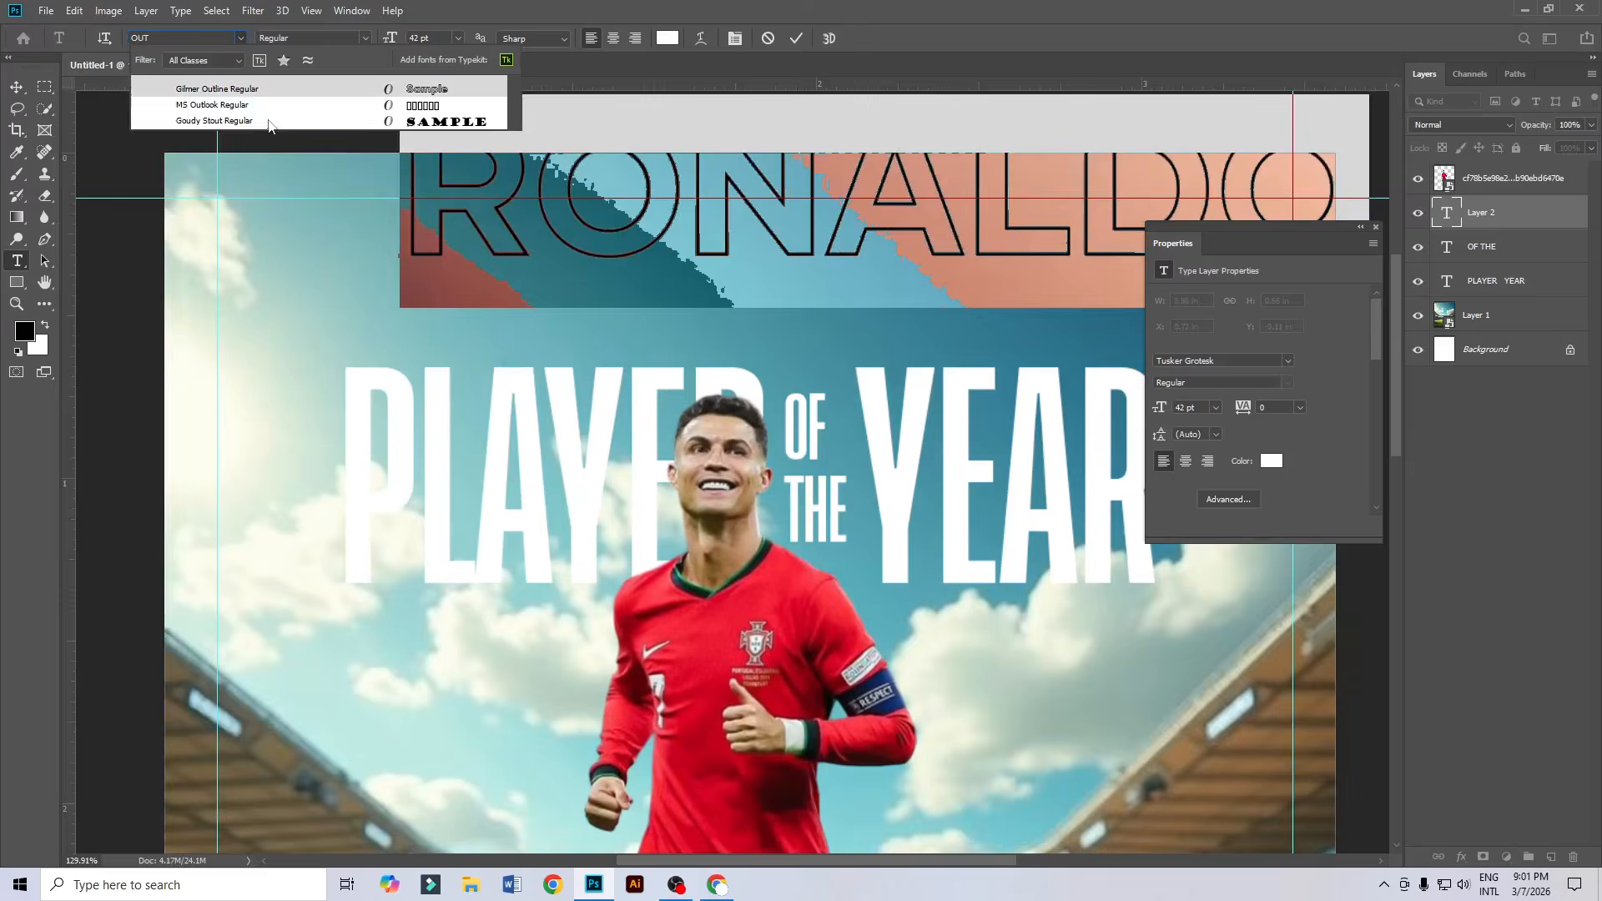
left_click(263, 90)
key("Escape")
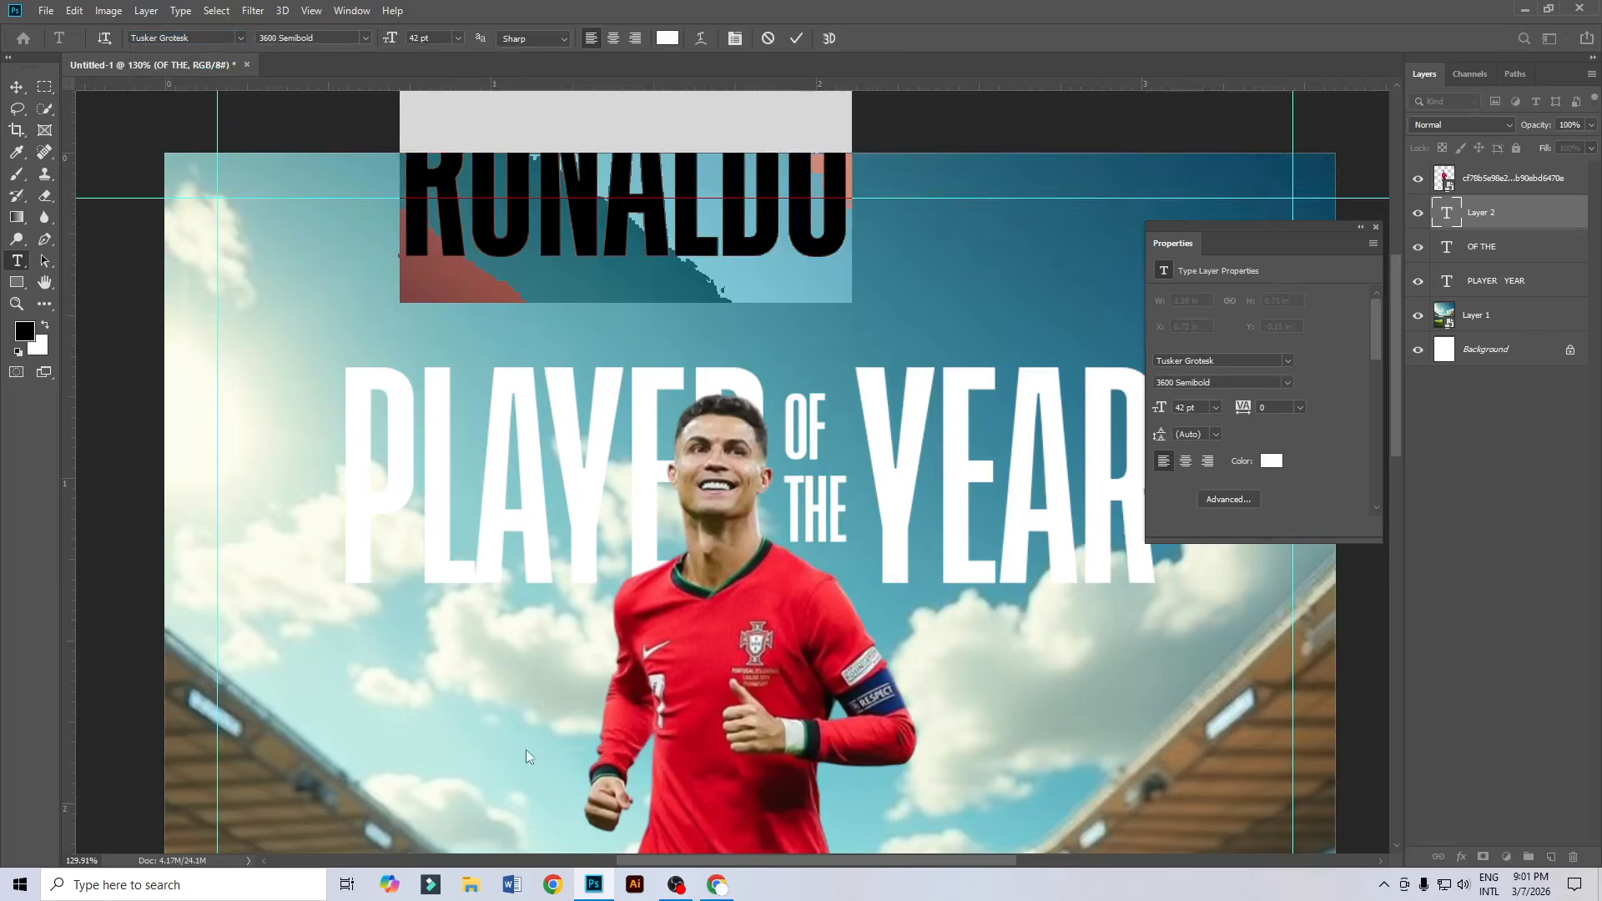
Switch to Chrome, search for "google fonts" in a new tab and open the Google Fonts site.
left_click(717, 885)
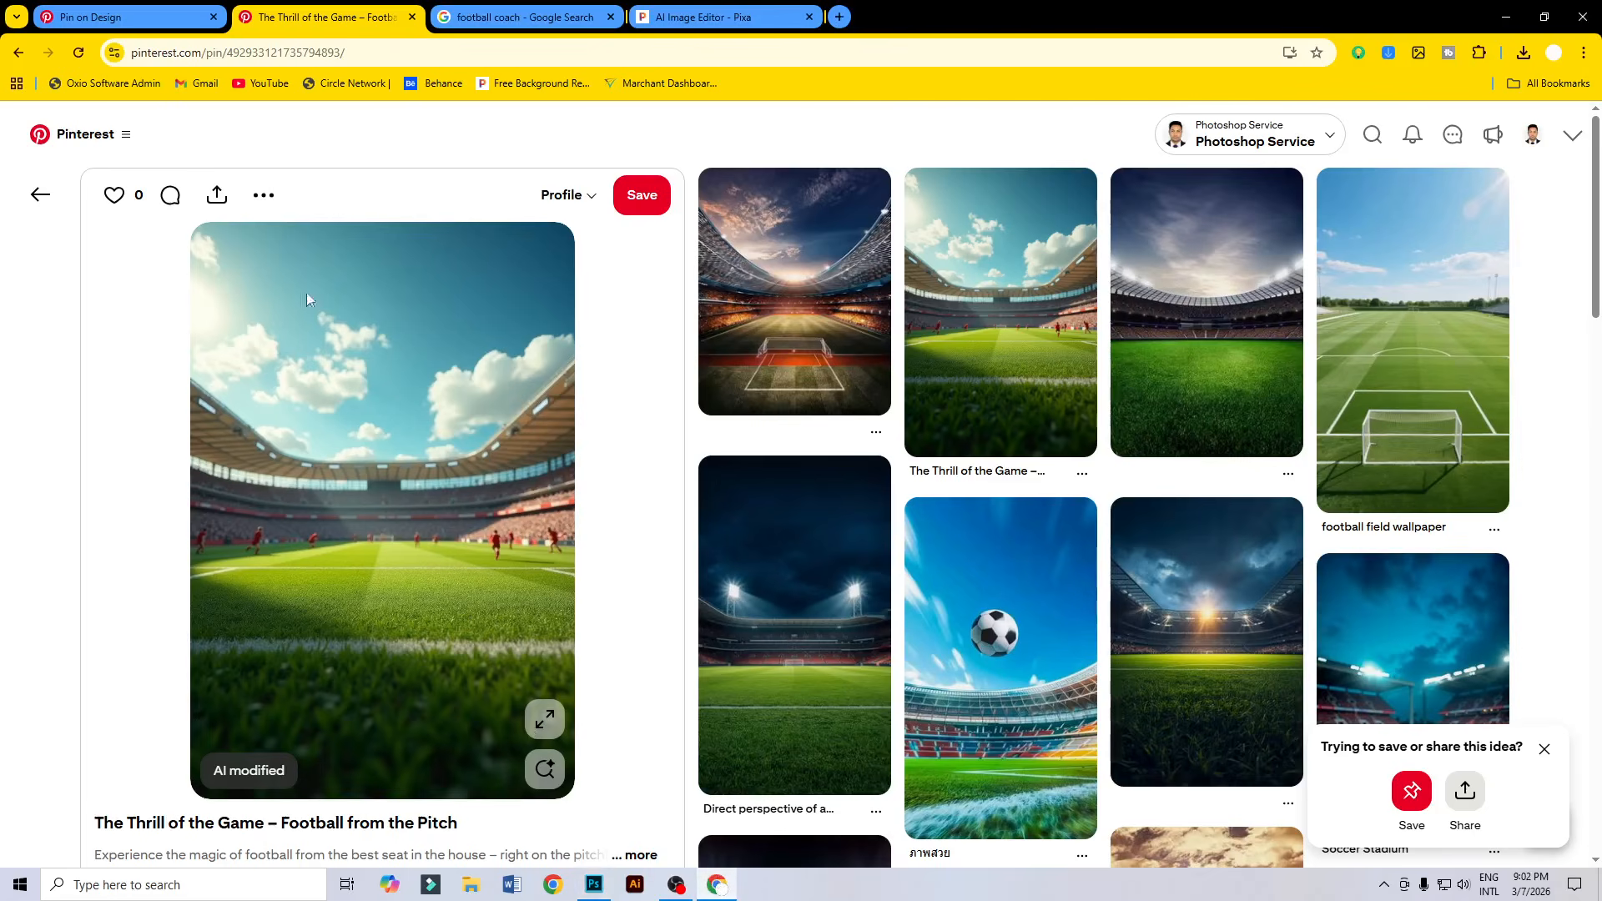
left_click(840, 16)
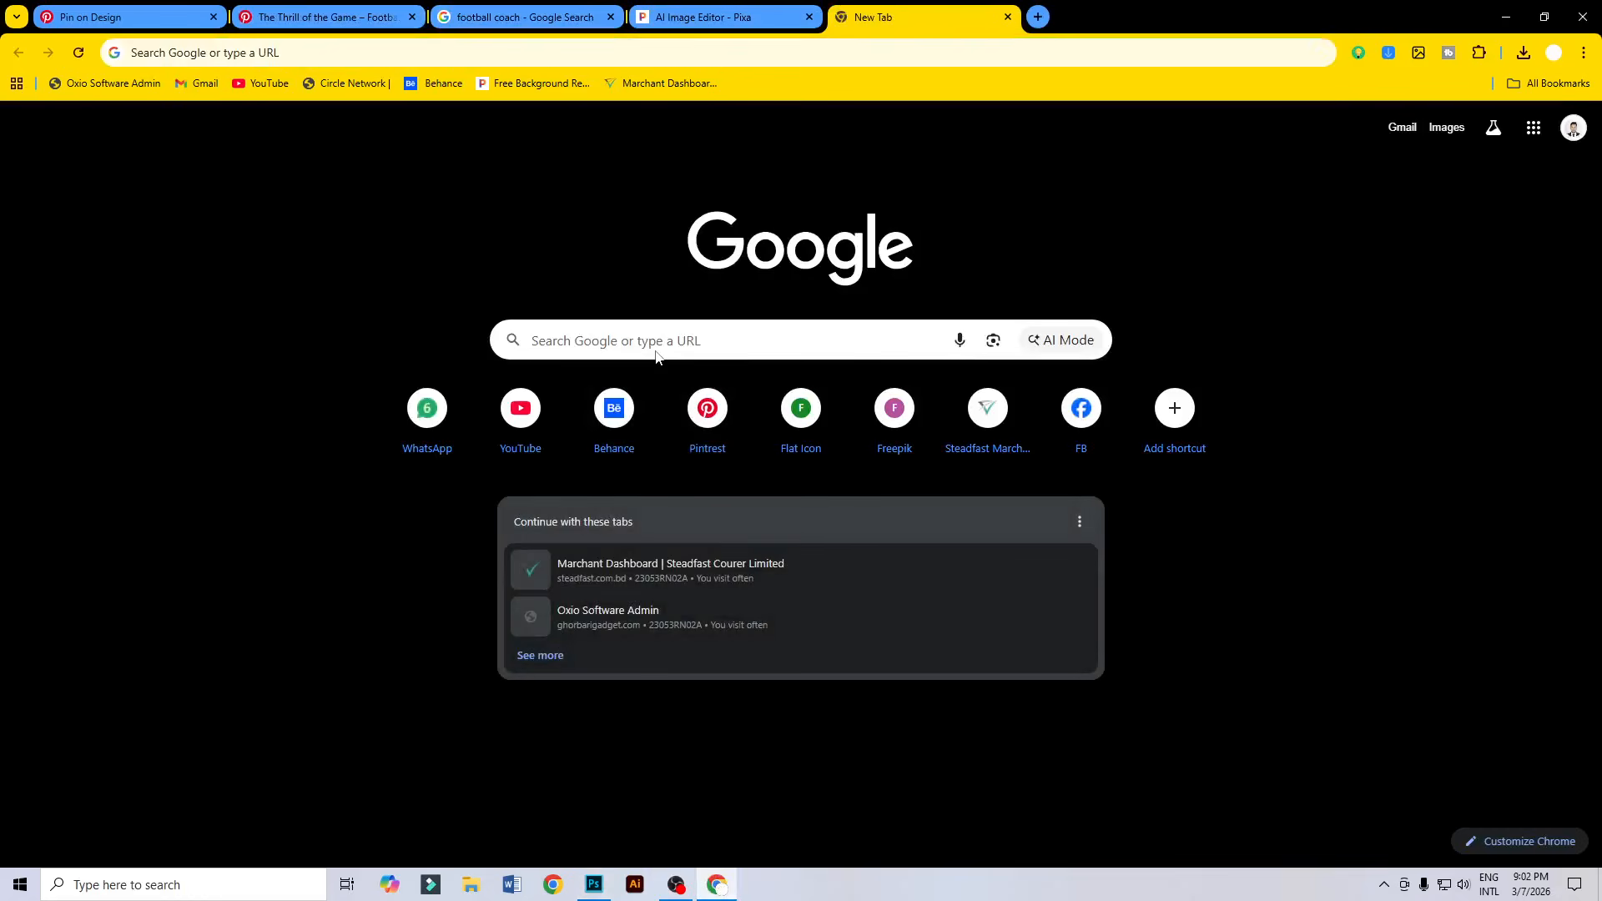
left_click(665, 339)
type("GO")
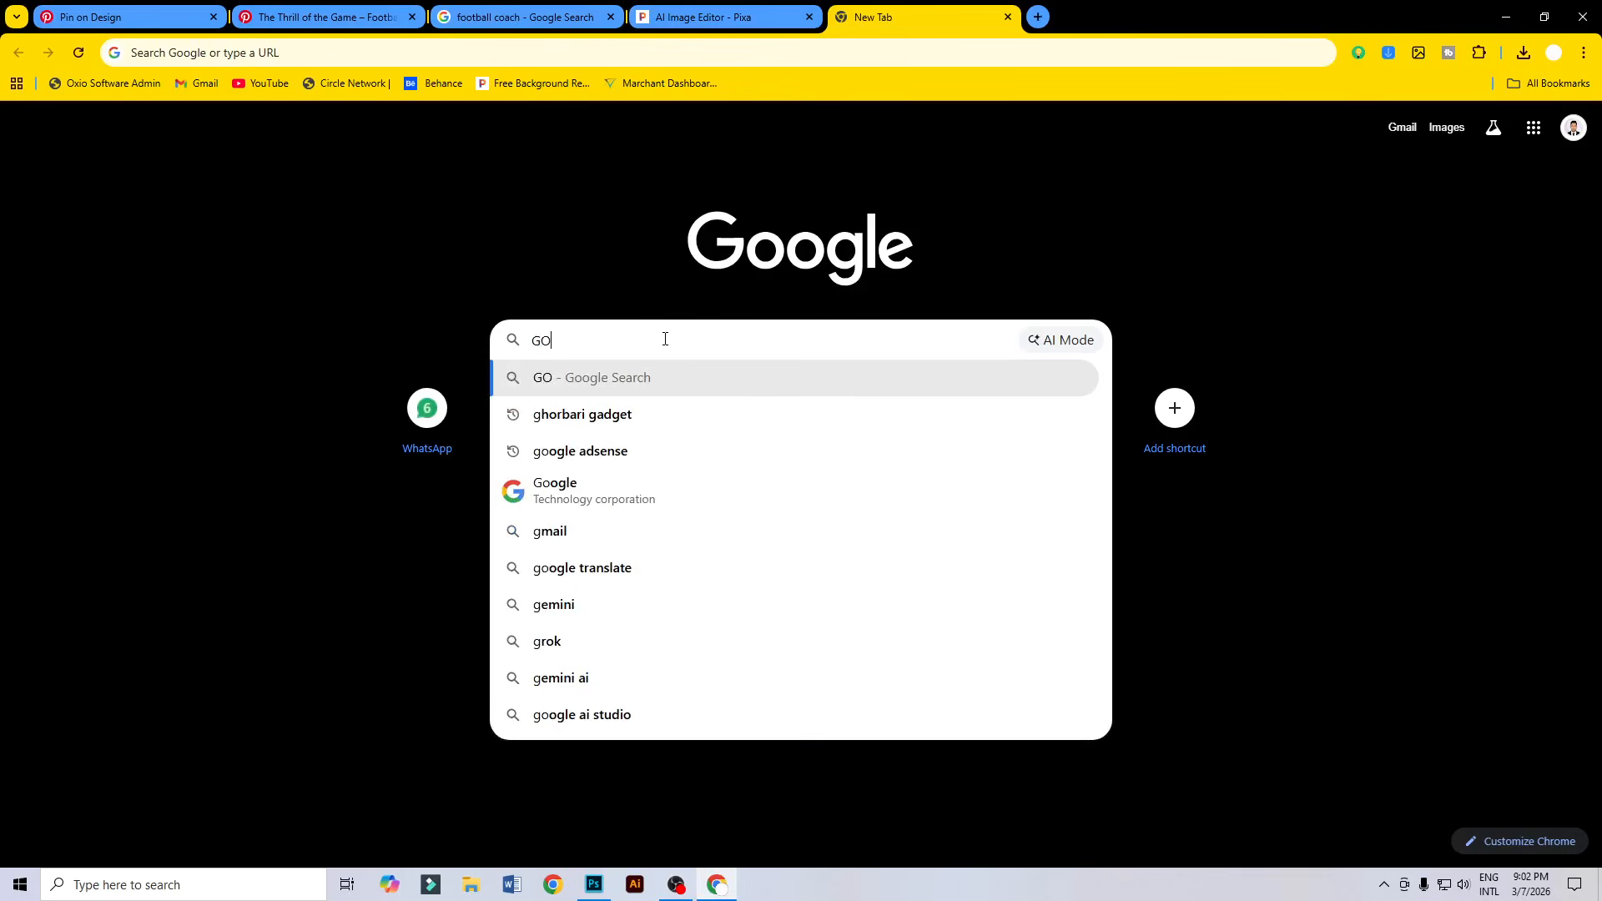
type("OGLE FONT")
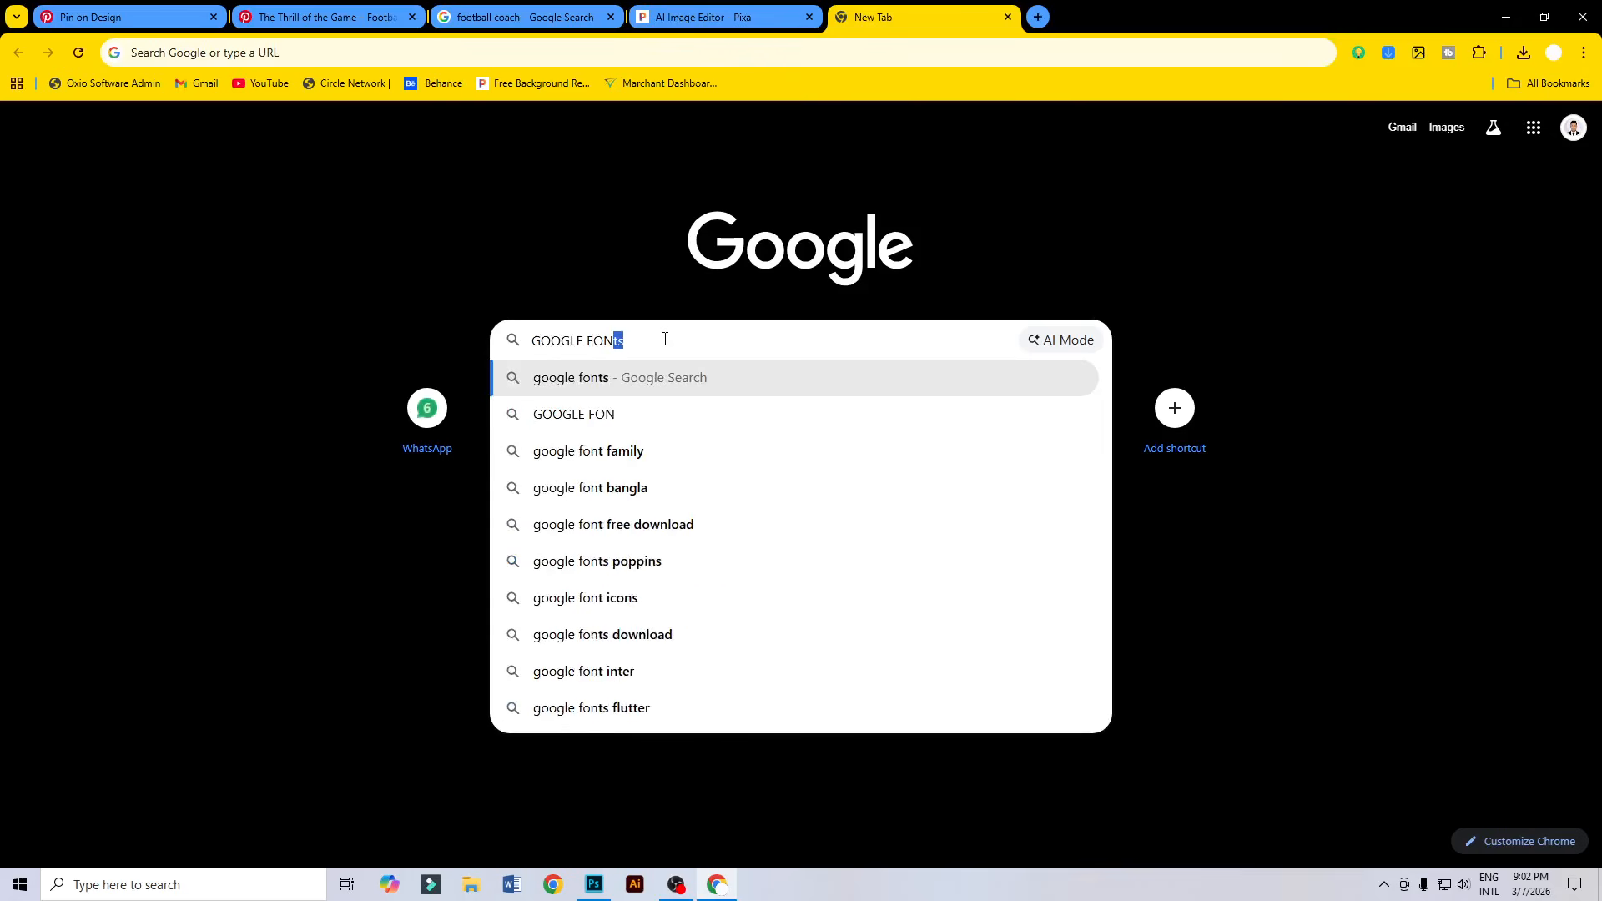
key("Return")
left_click(399, 308)
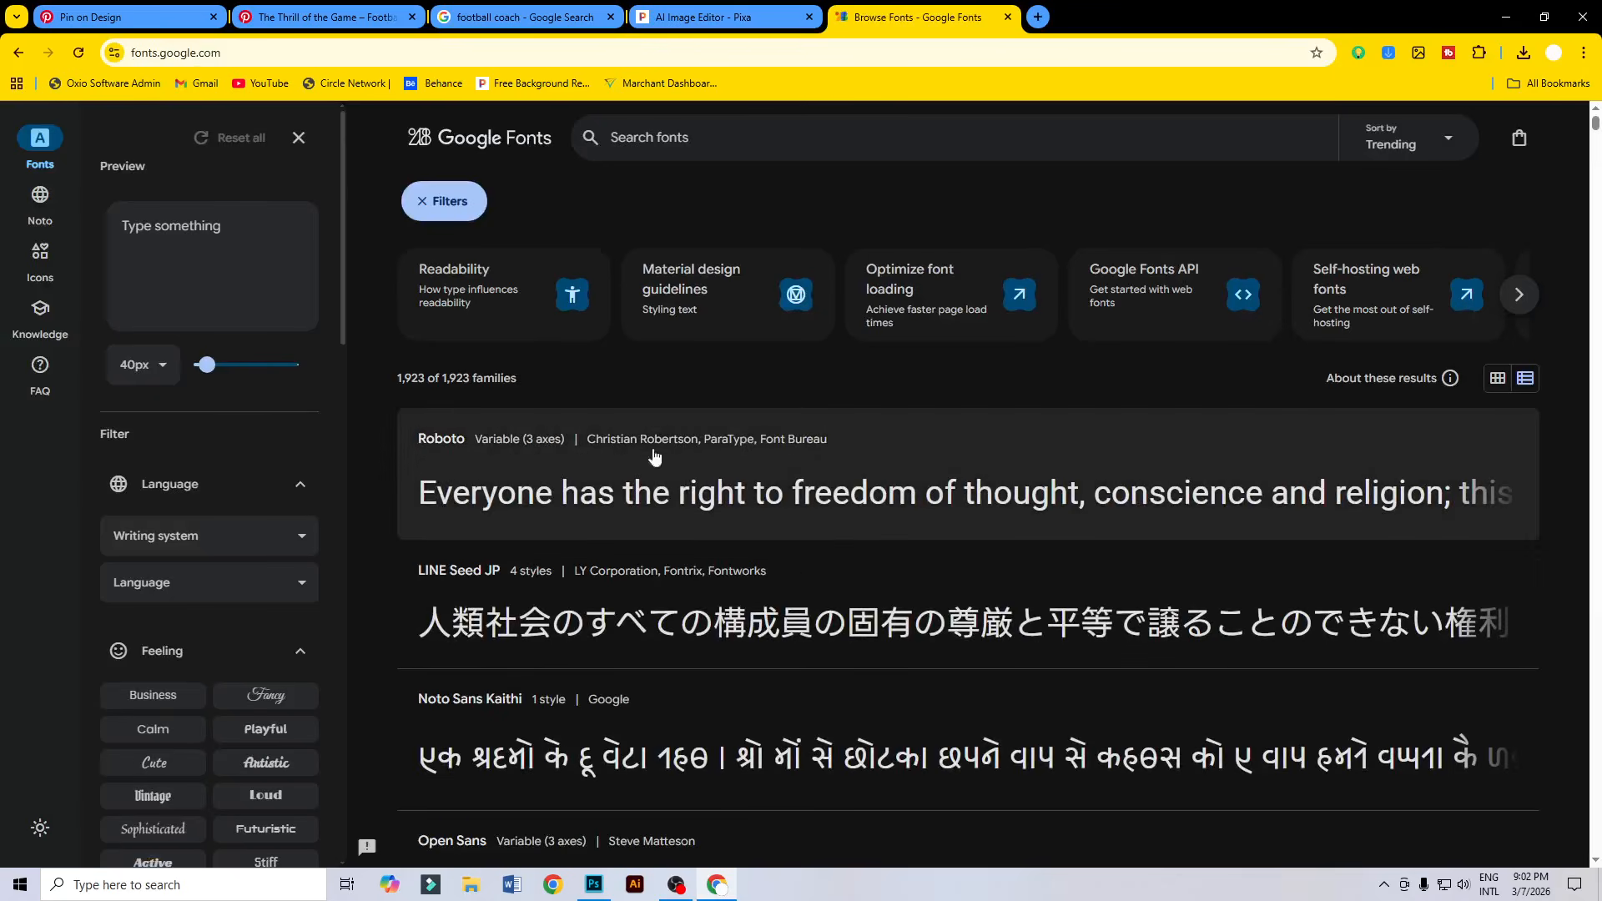
Find Google Sans in the font catalogue and download the font family.
scroll(1304, 511, "down", 6)
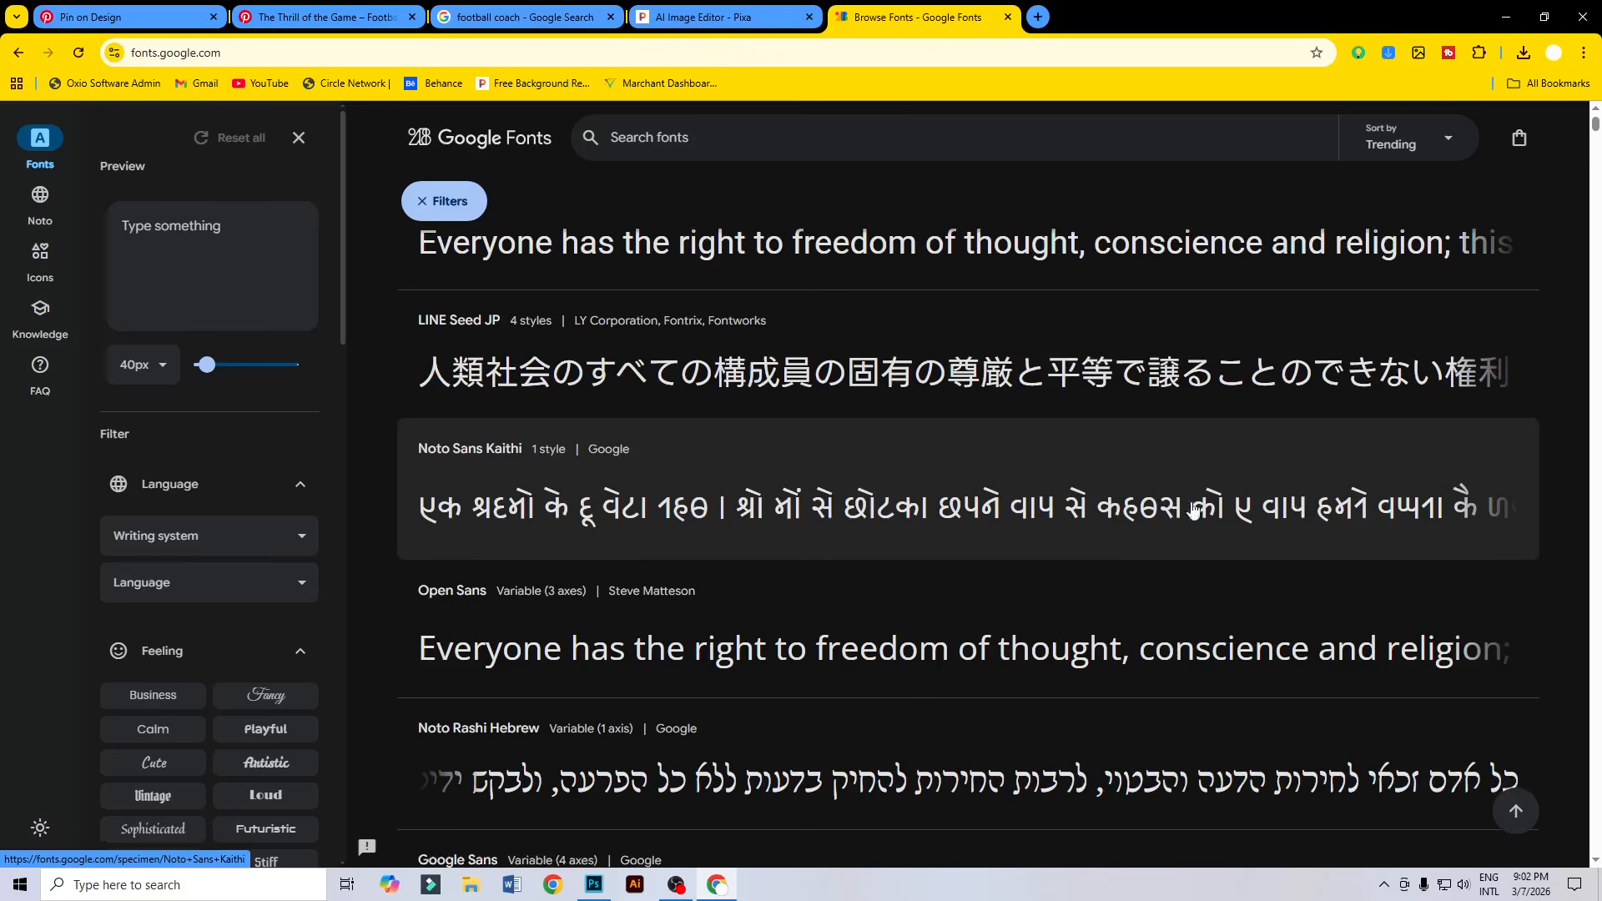
scroll(740, 406, "down", 4)
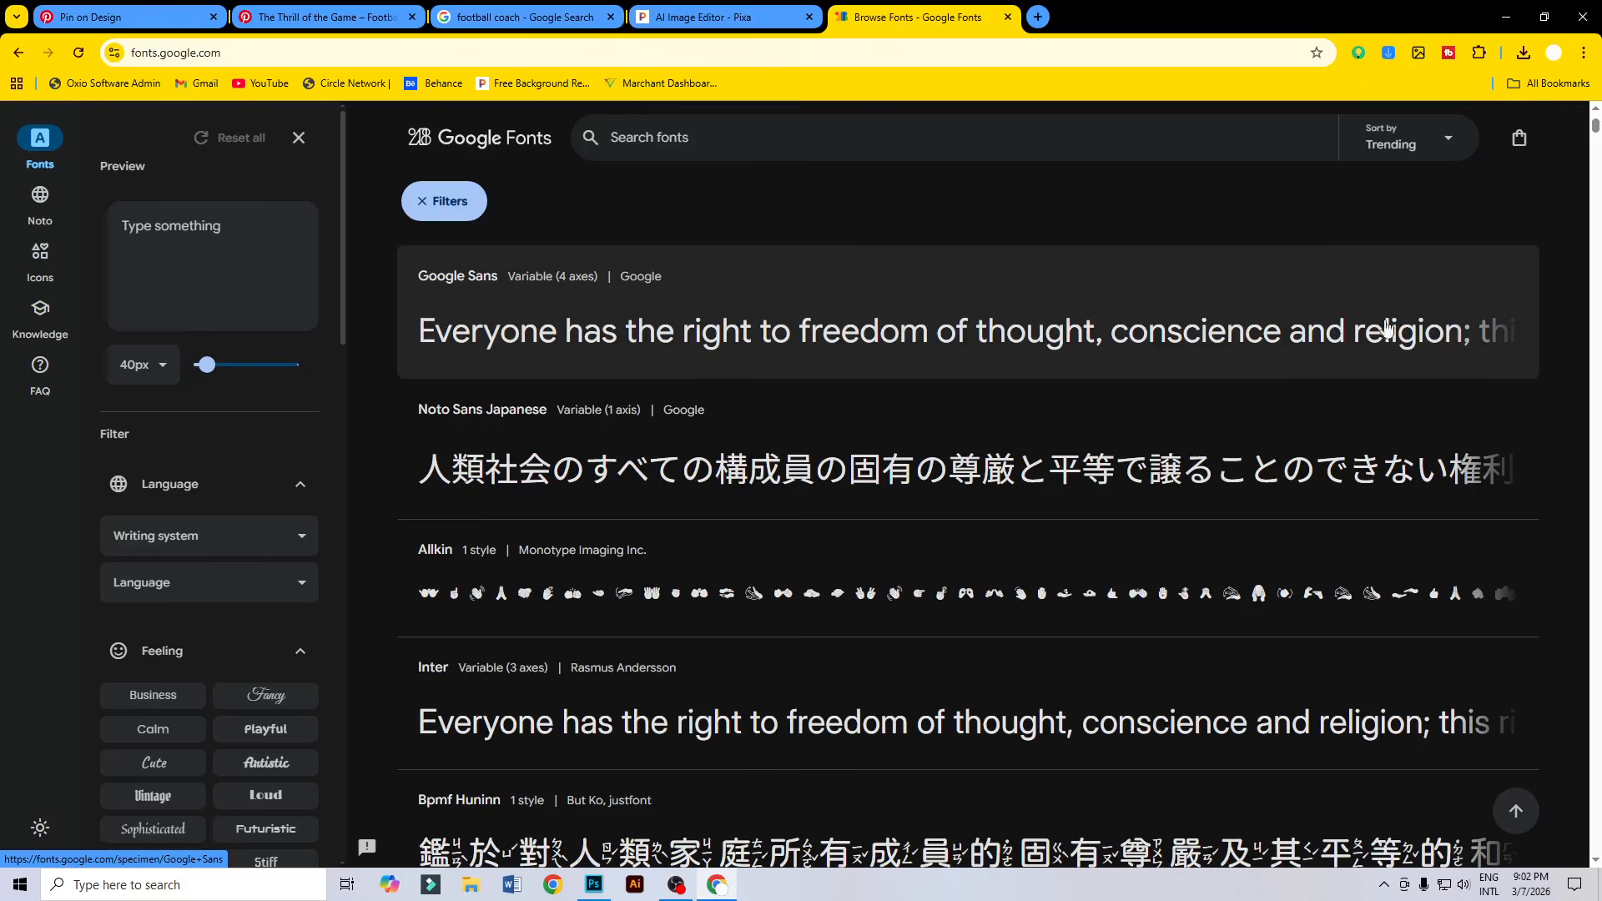
left_click(1273, 356)
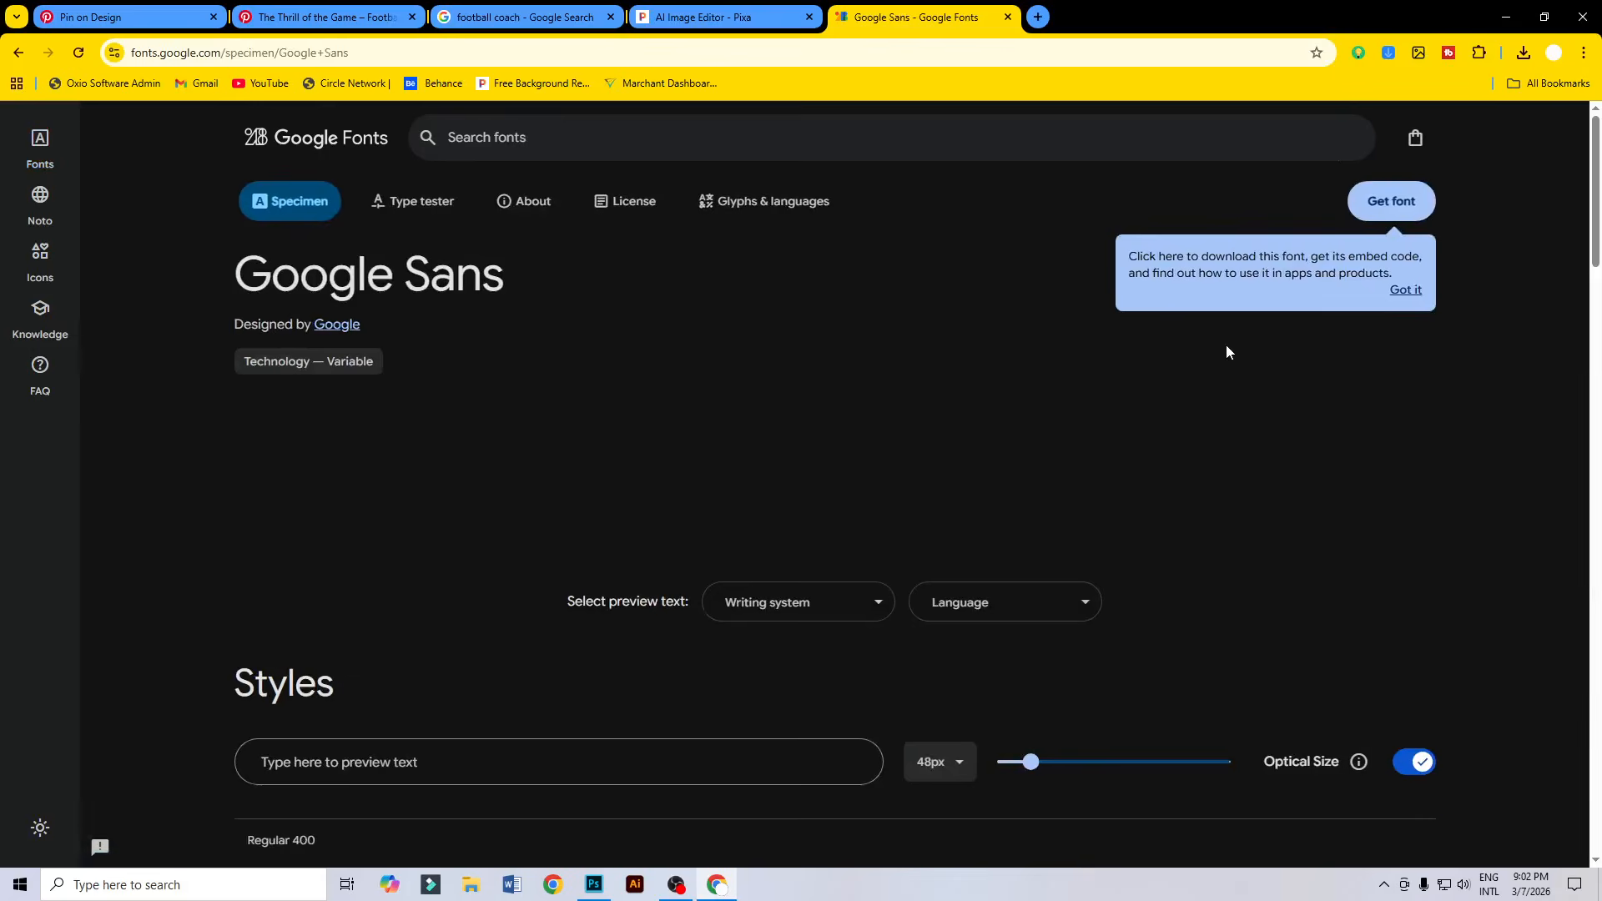
left_click(1390, 202)
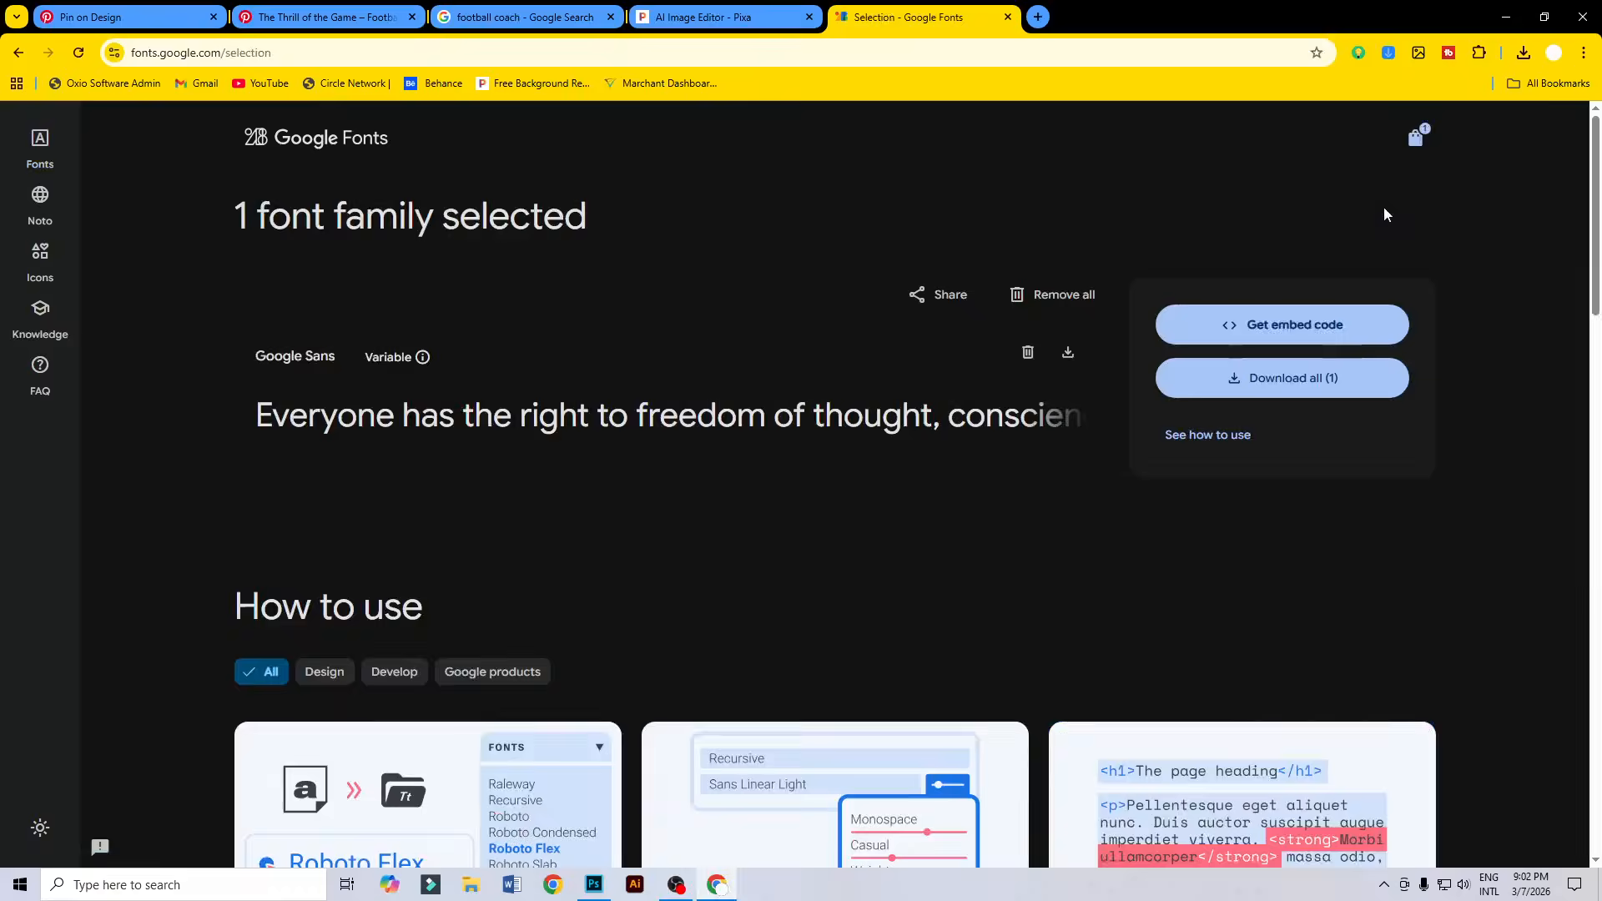
left_click(1327, 382)
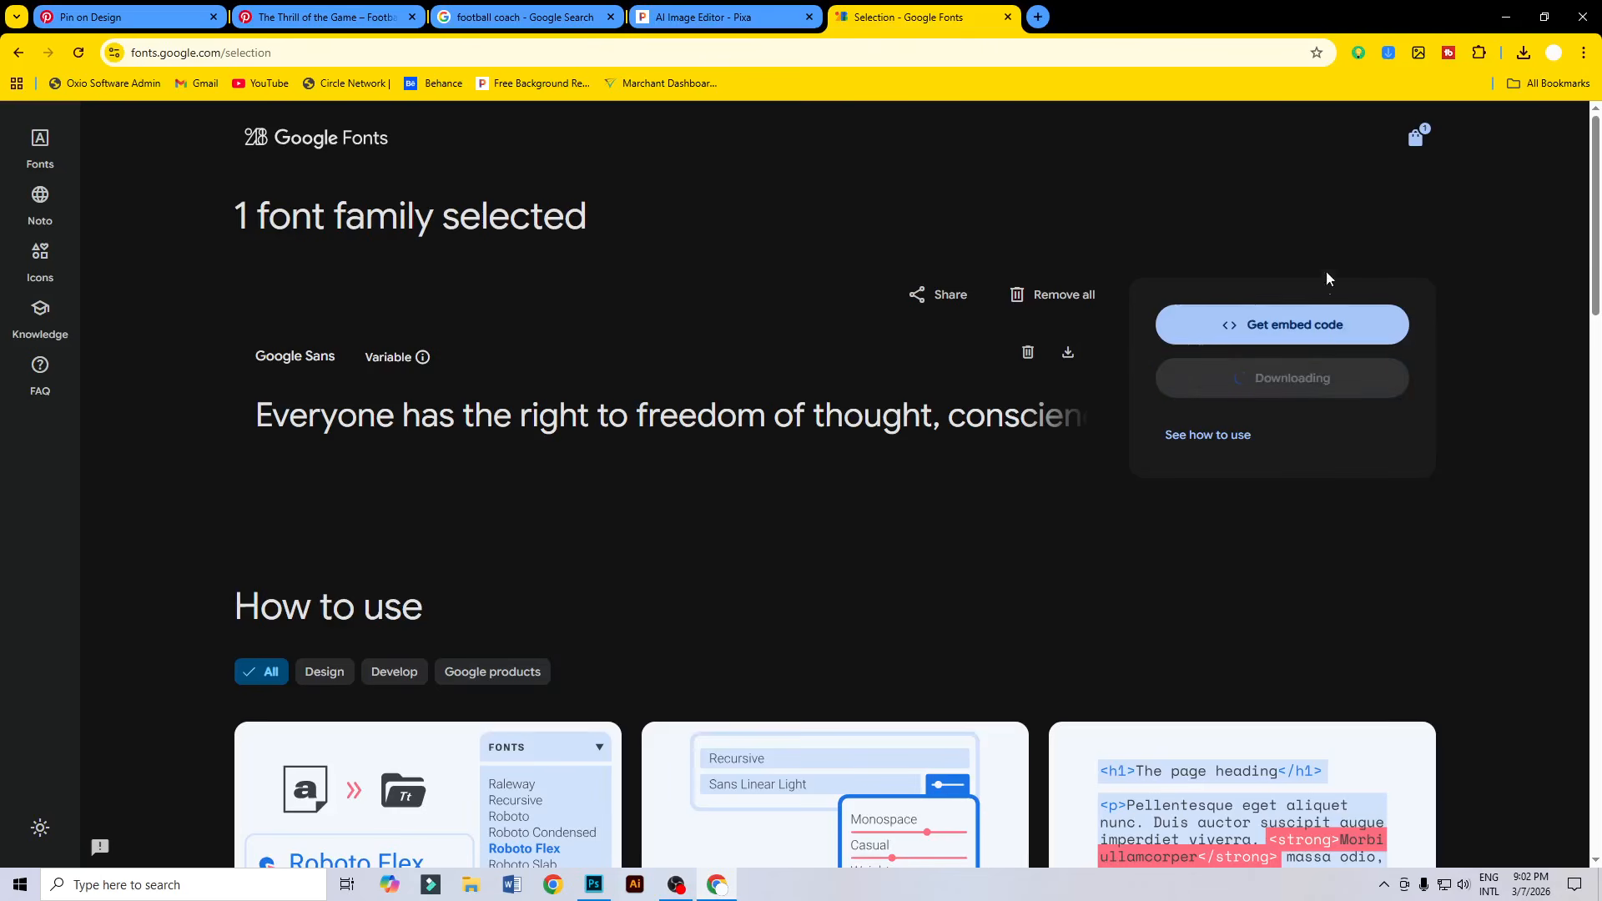
scroll(1026, 392, "down", 20)
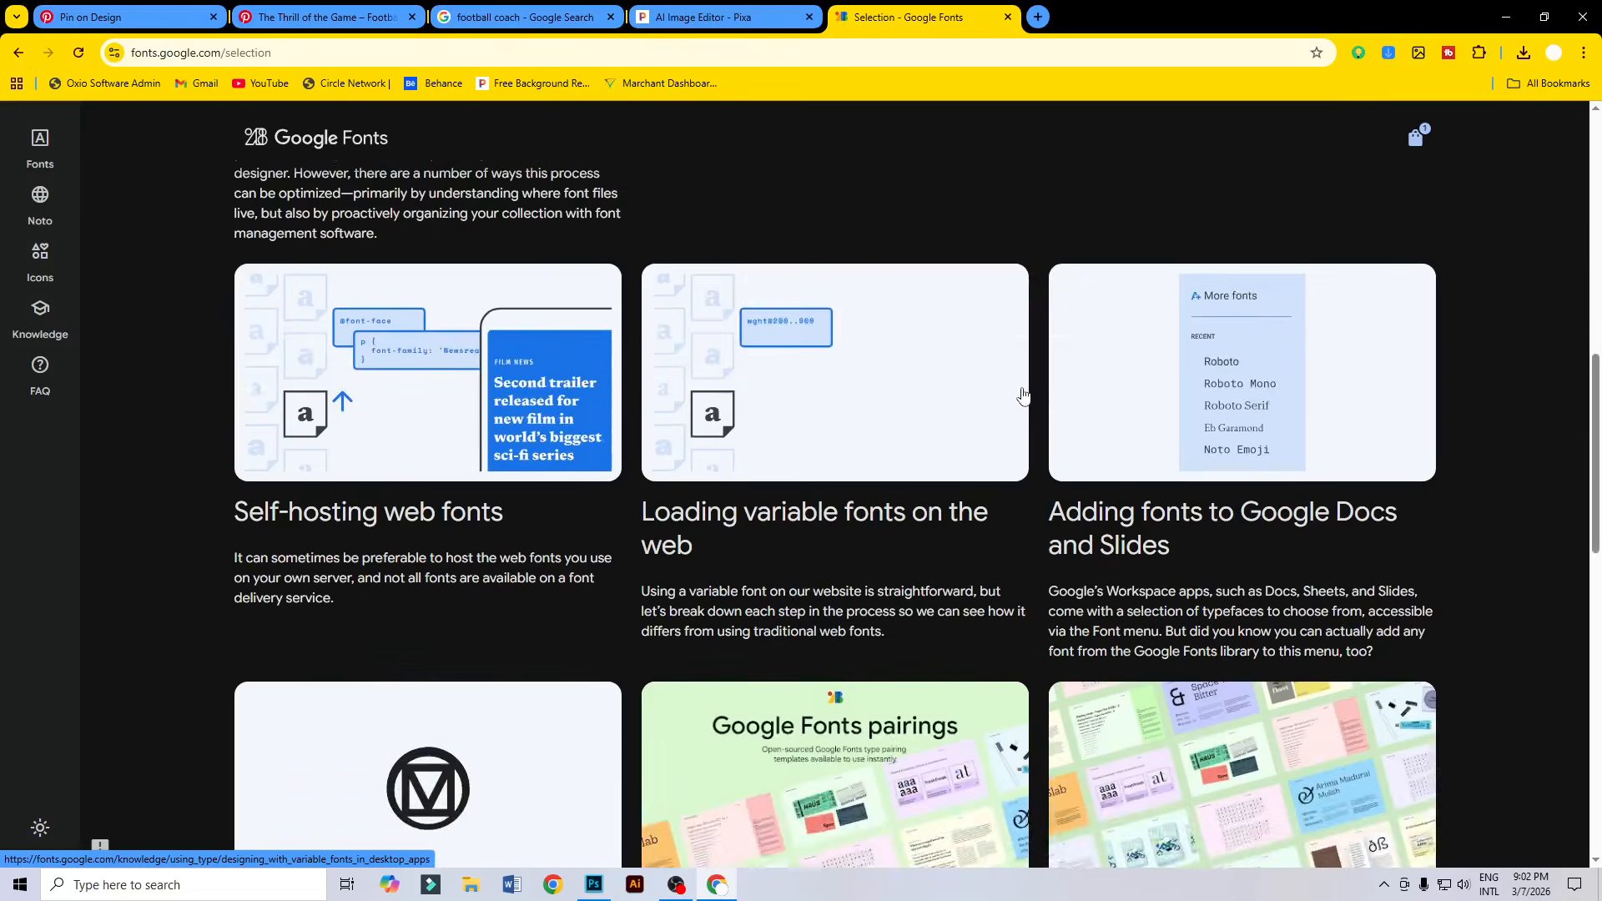
scroll(1027, 398, "up", 20)
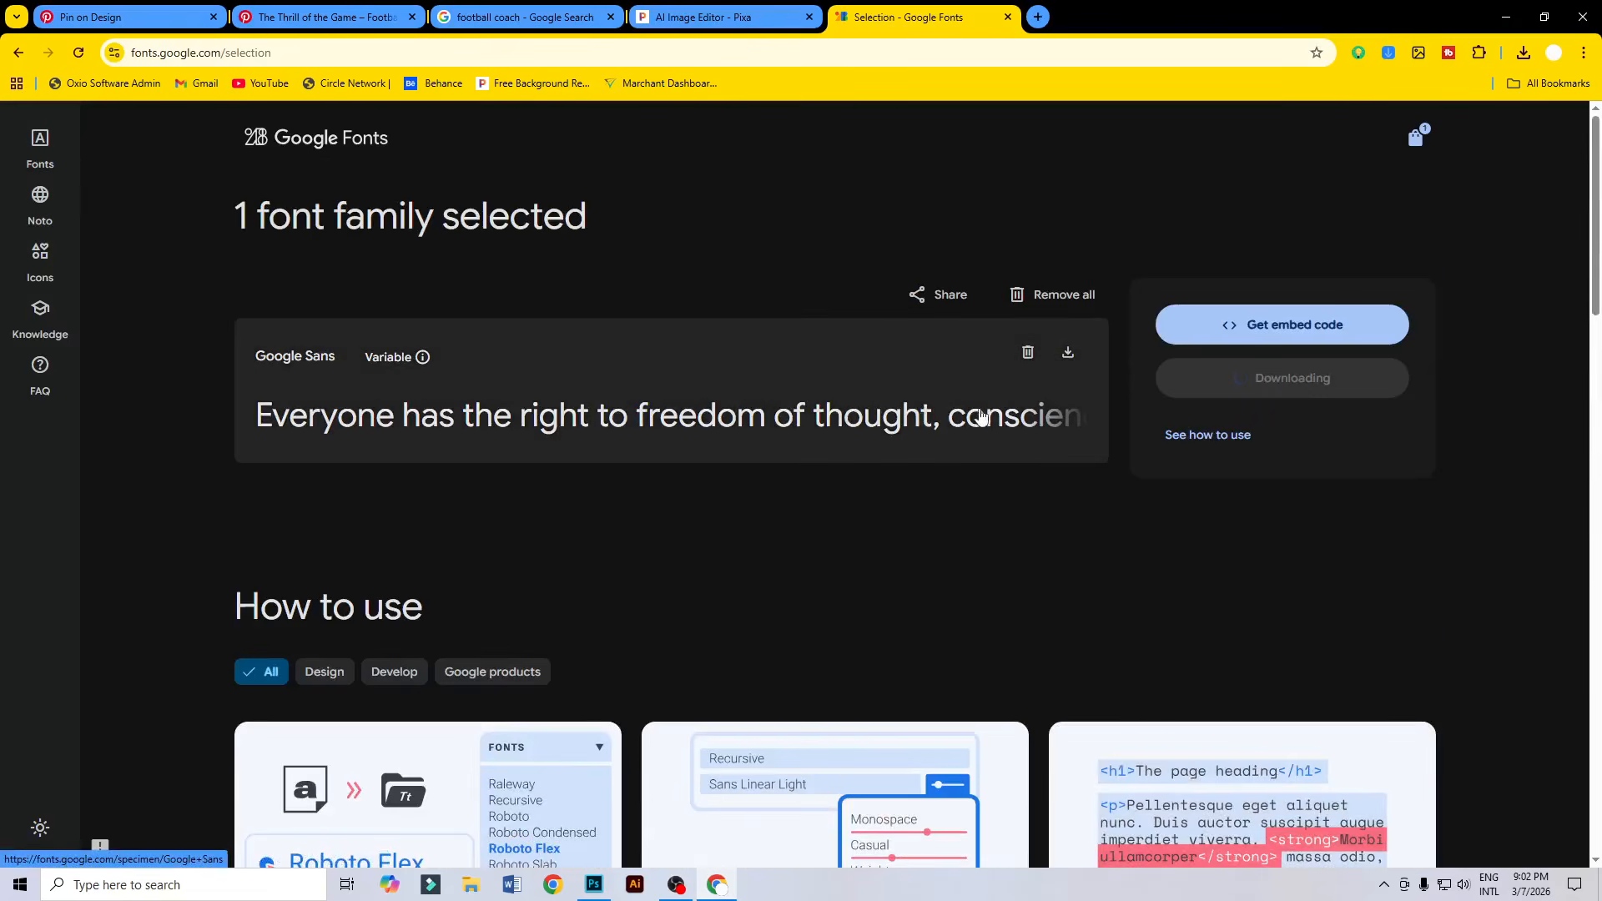
left_click(1068, 359)
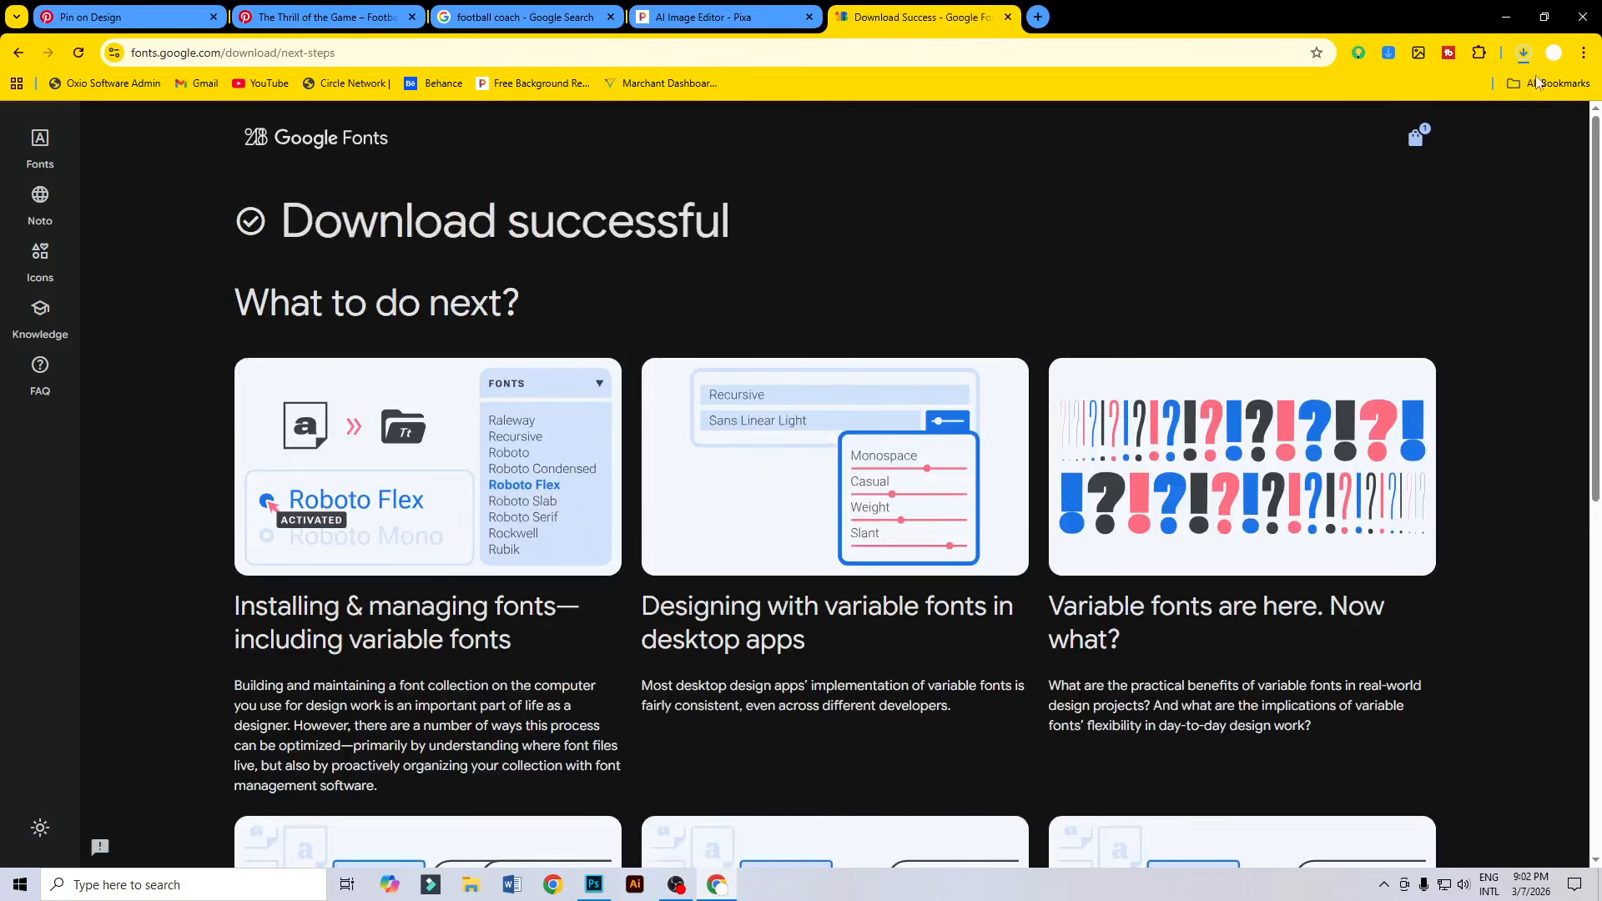
Show the downloaded Google_Sans archive in File Explorer, check its contents and extract it into the Downloads folder.
left_click(1525, 54)
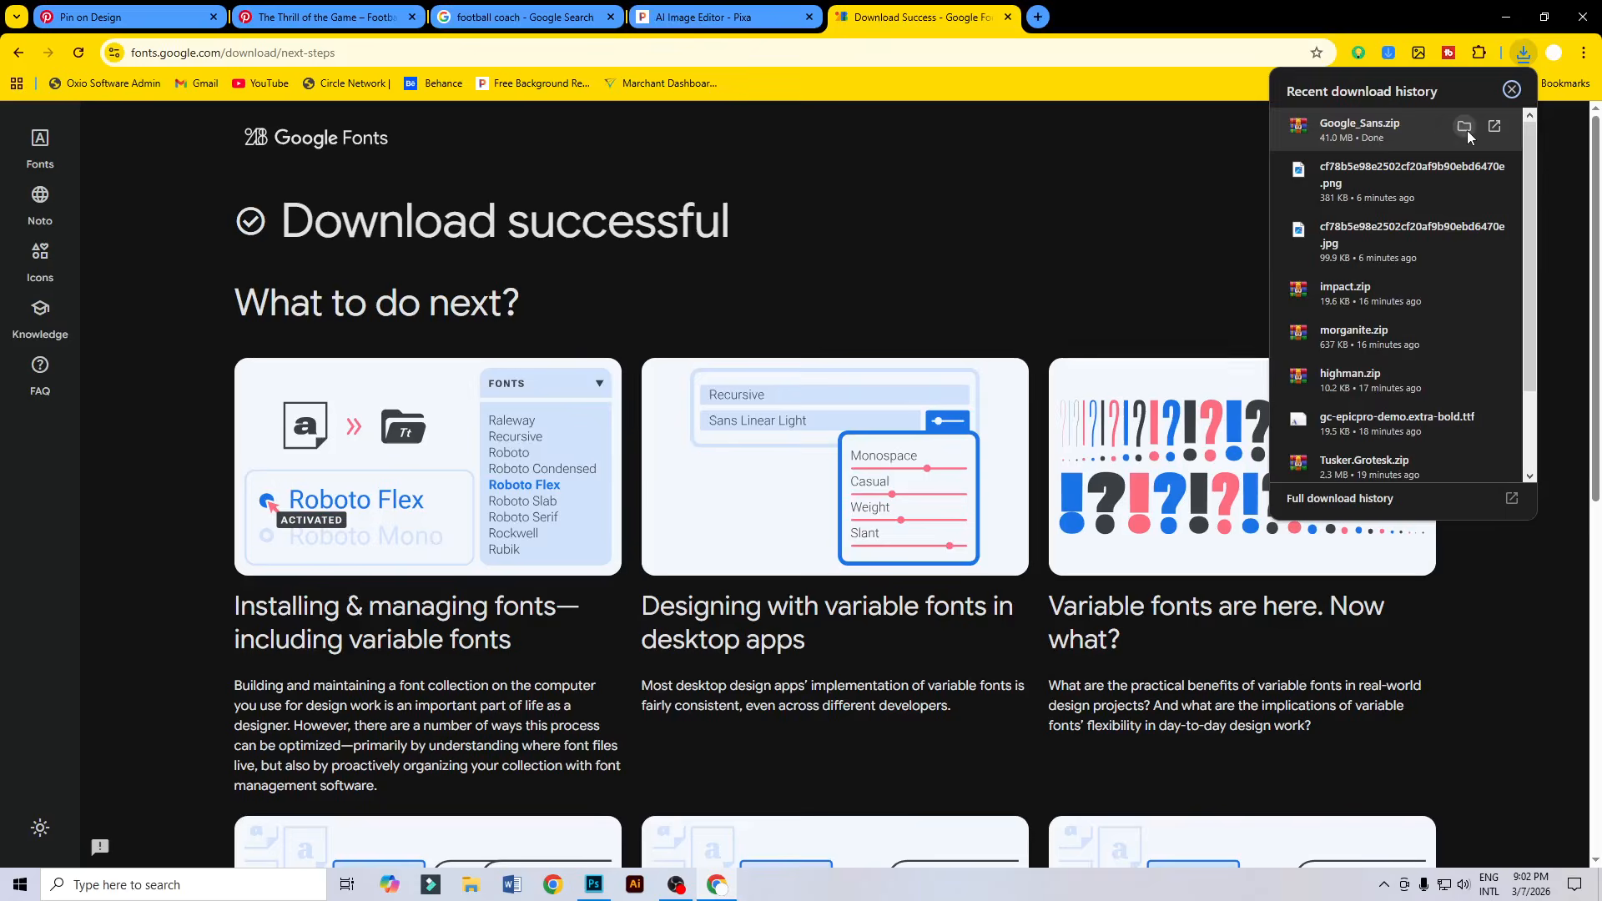
left_click(1465, 127)
left_click(367, 144)
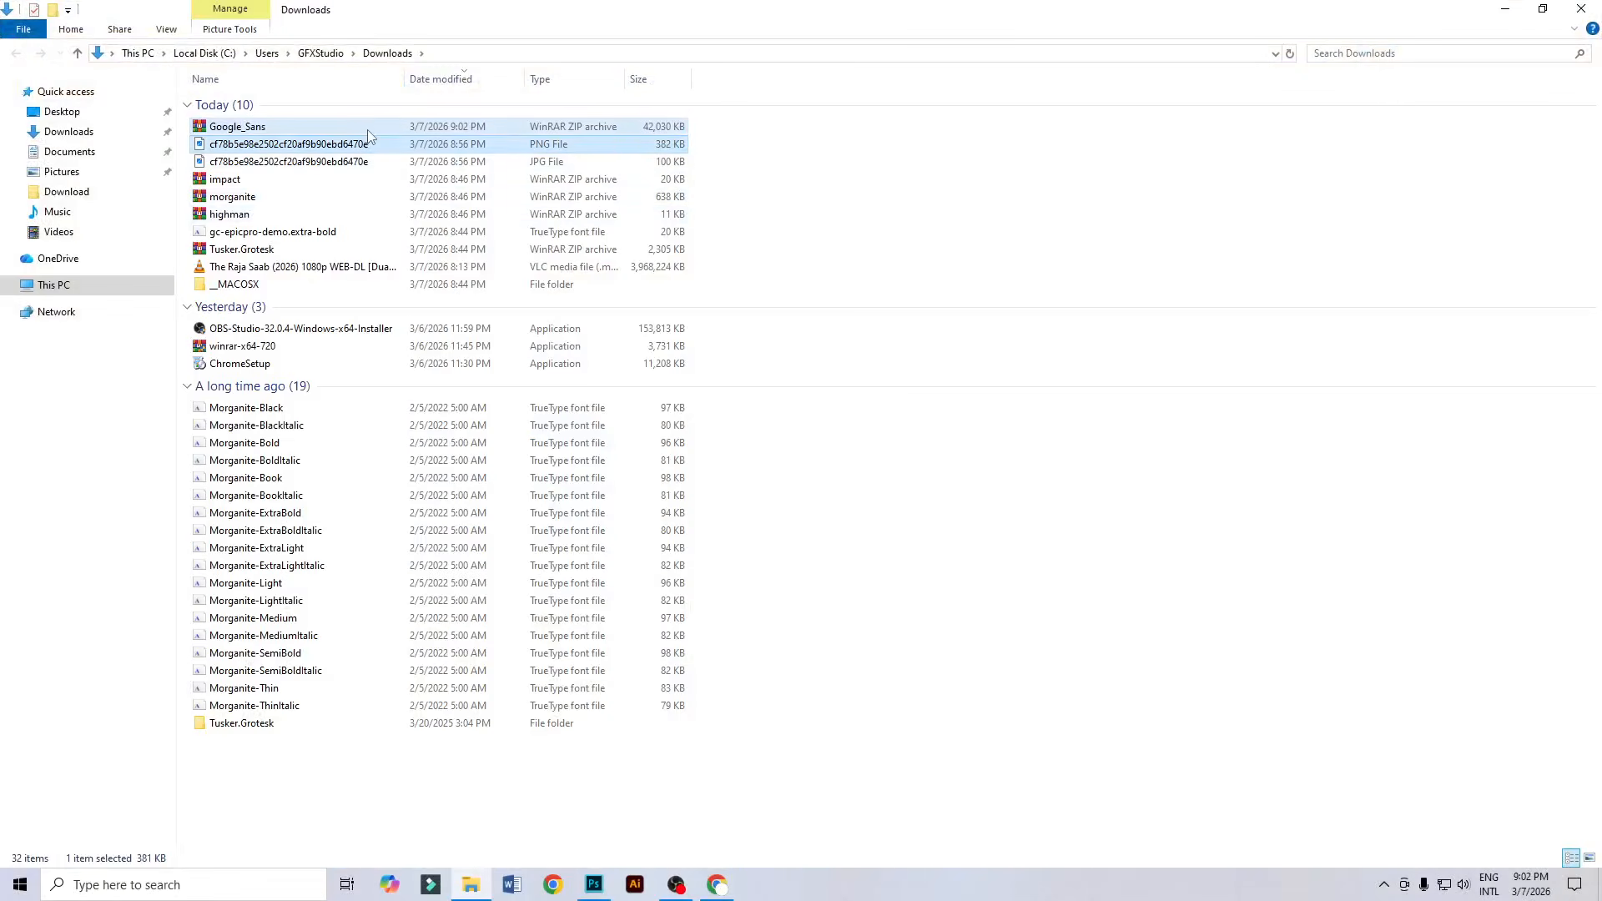
double_click(368, 130)
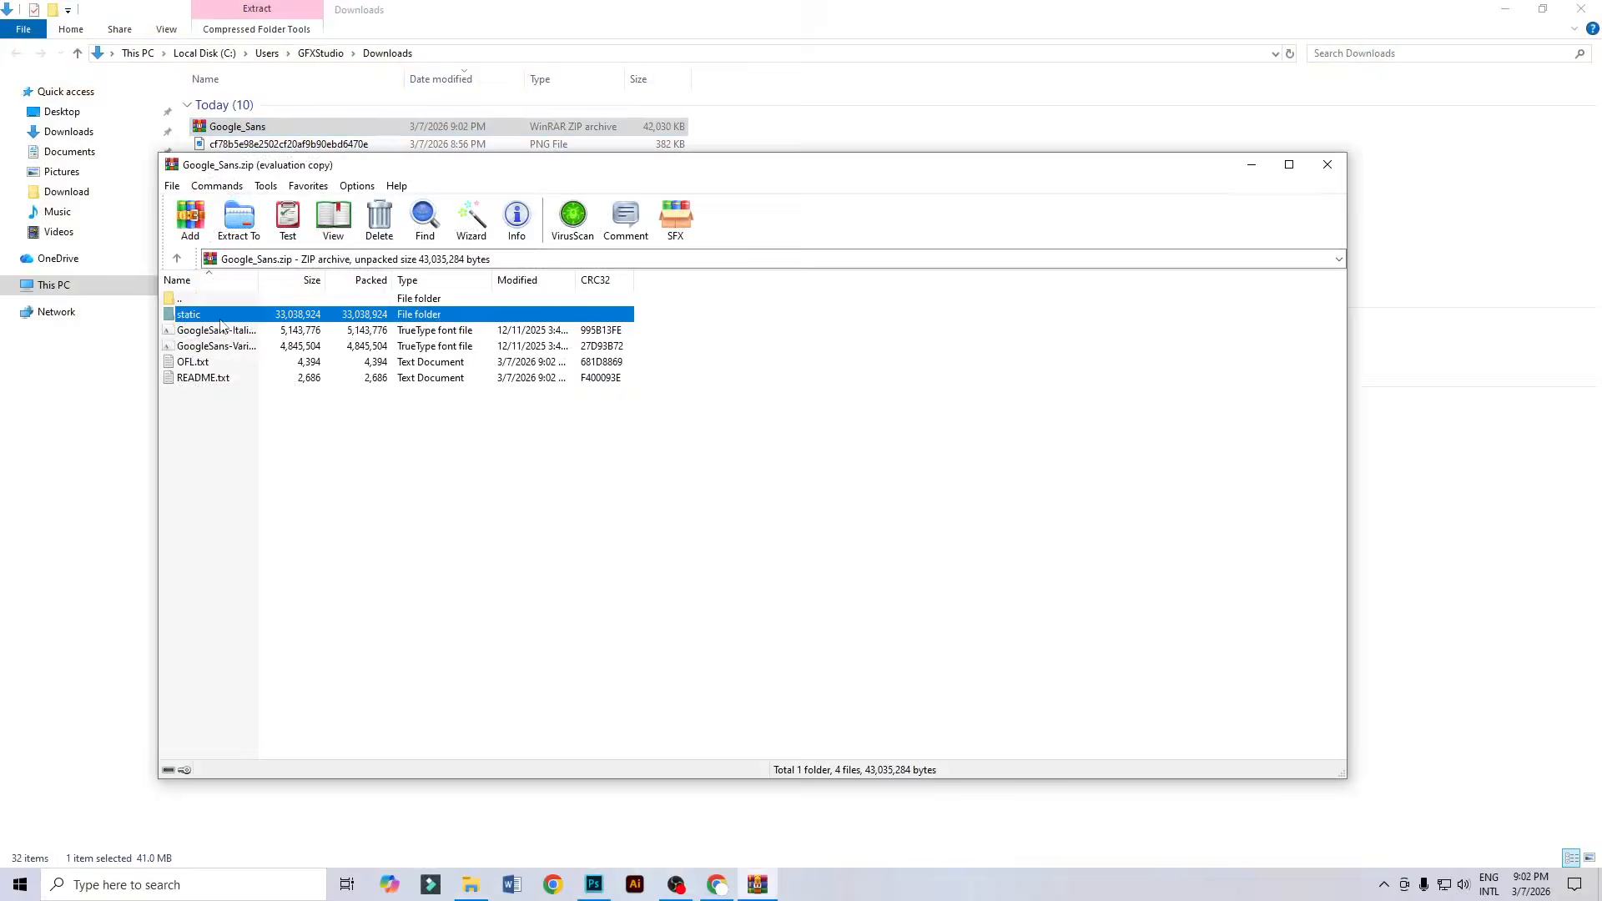
double_click(220, 319)
left_click(1328, 164)
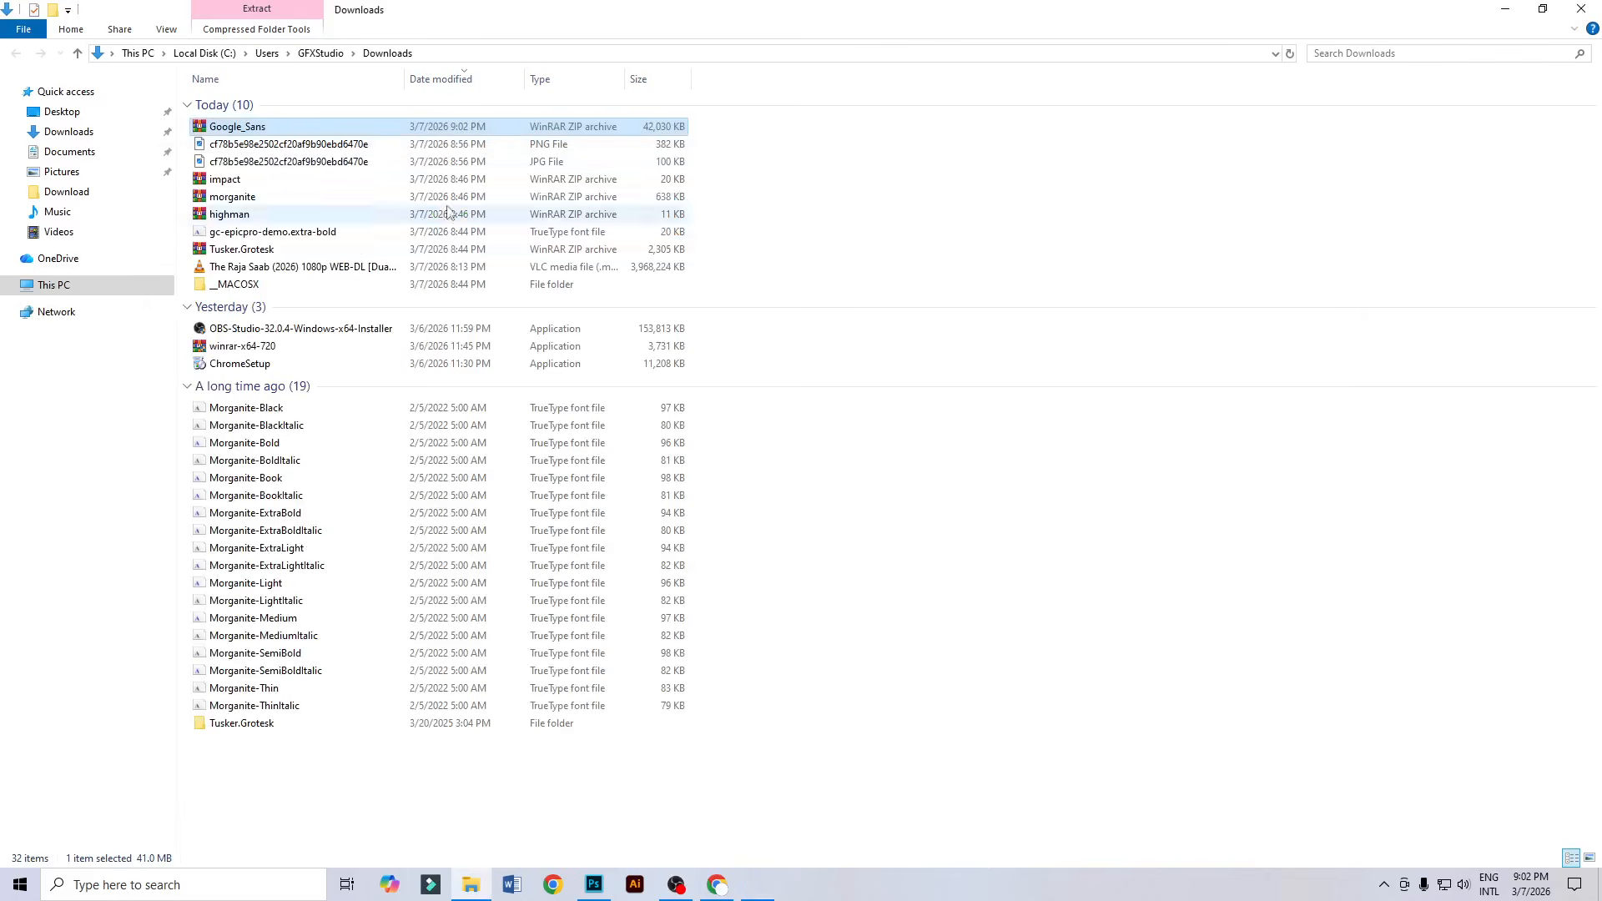
right_click(431, 132)
left_click(492, 216)
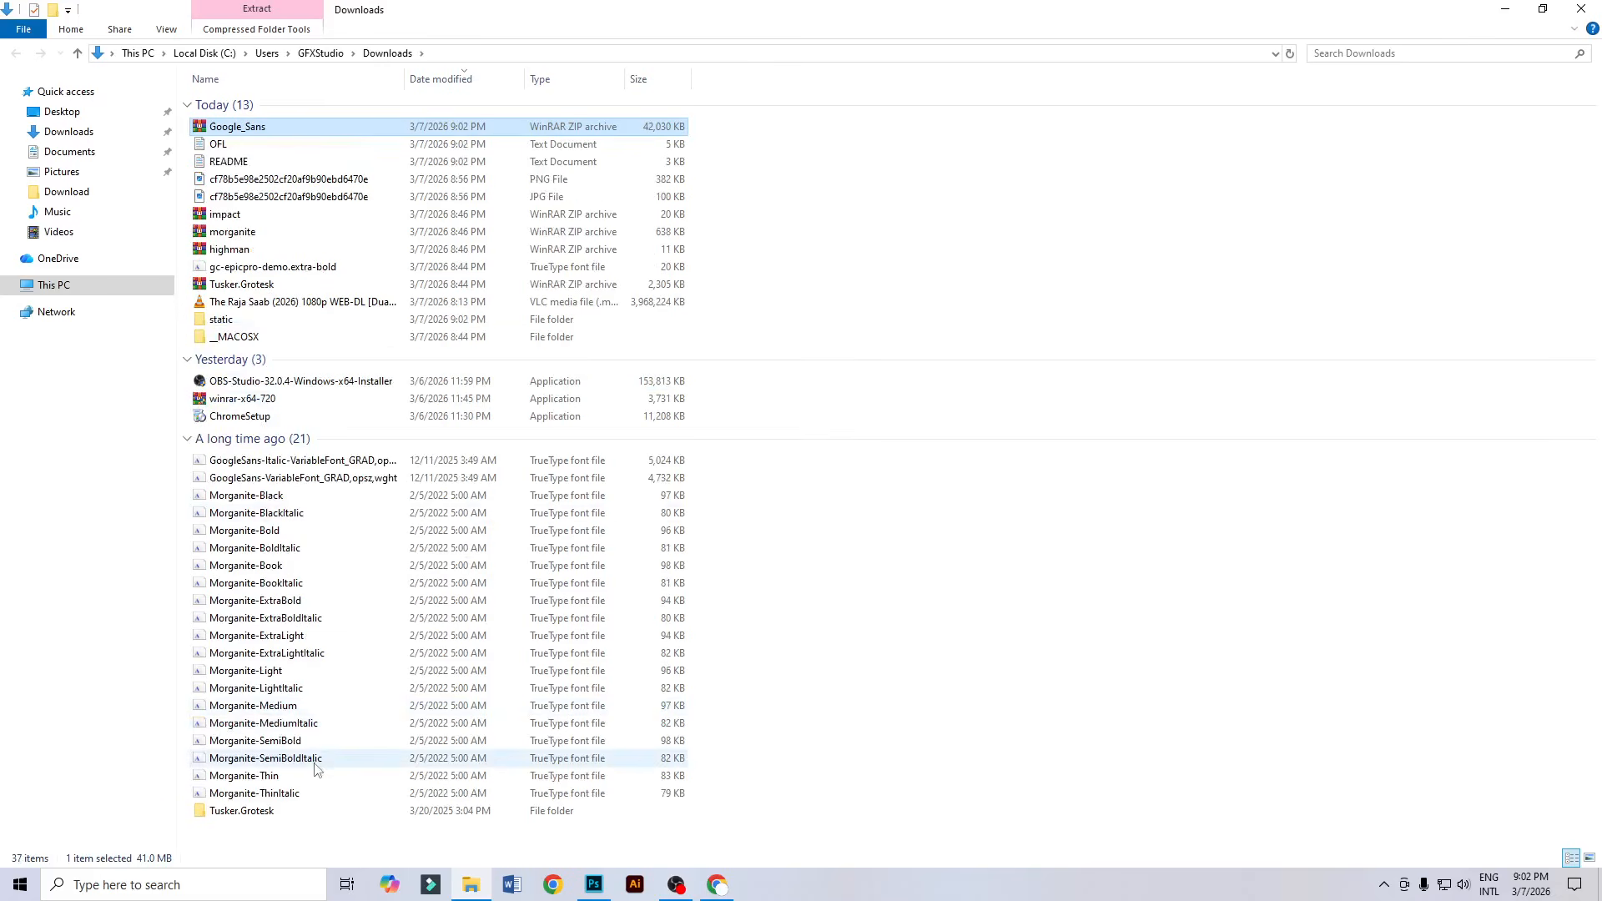
Install all the Google Sans font files from the extracted "static" folder and switch back to Photoshop.
double_click(282, 322)
left_click_drag(288, 431, 363, 75)
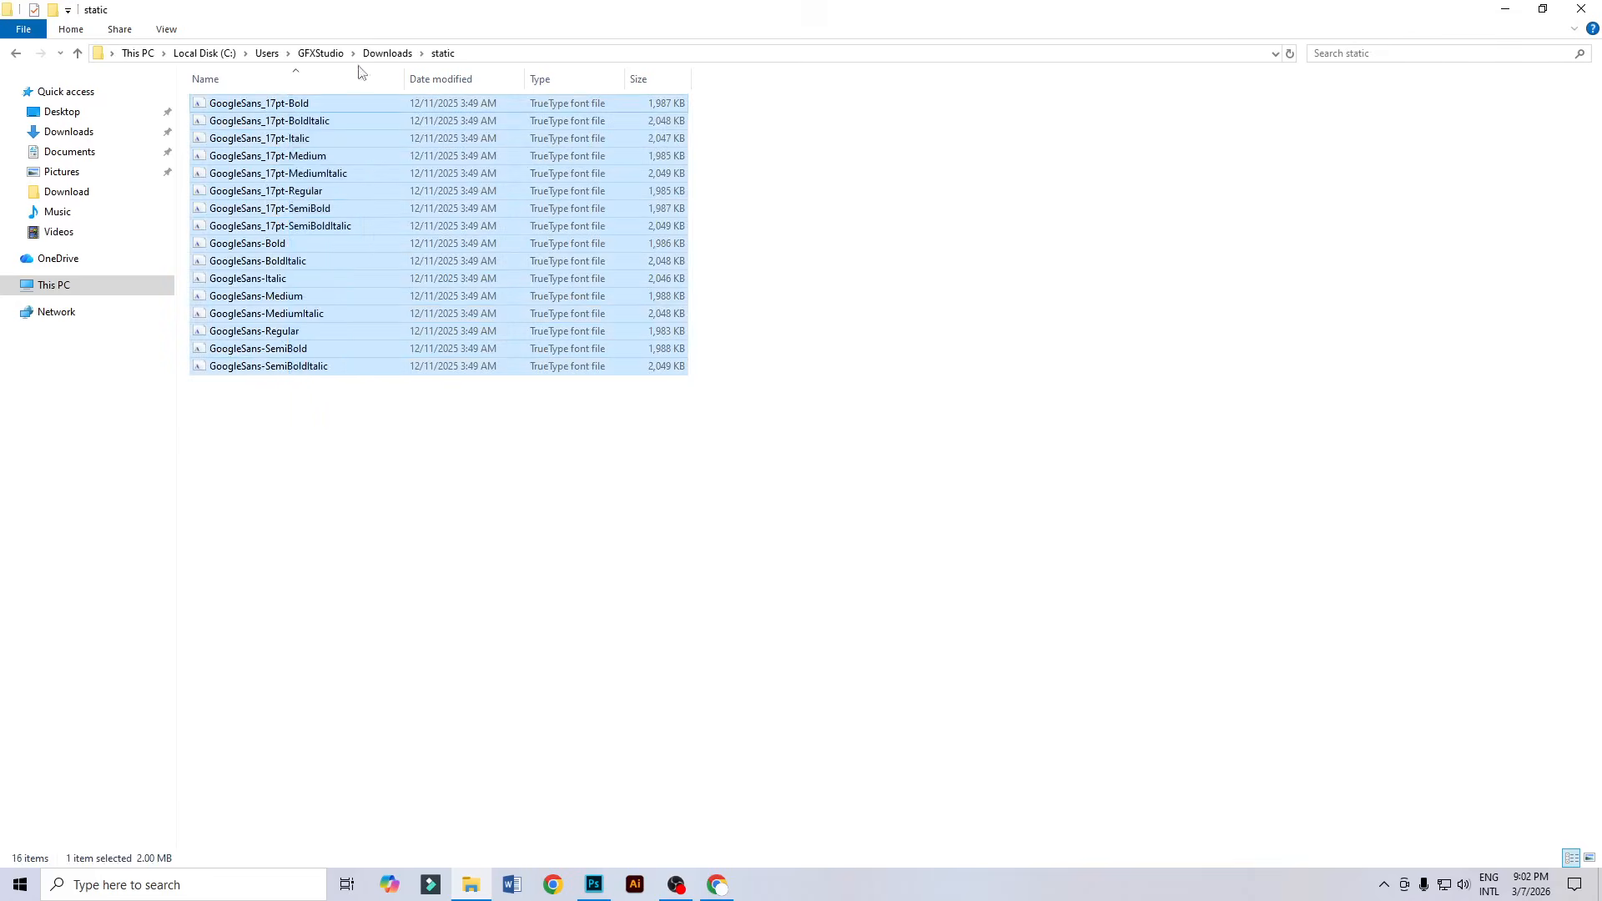
right_click(364, 188)
left_click(392, 200)
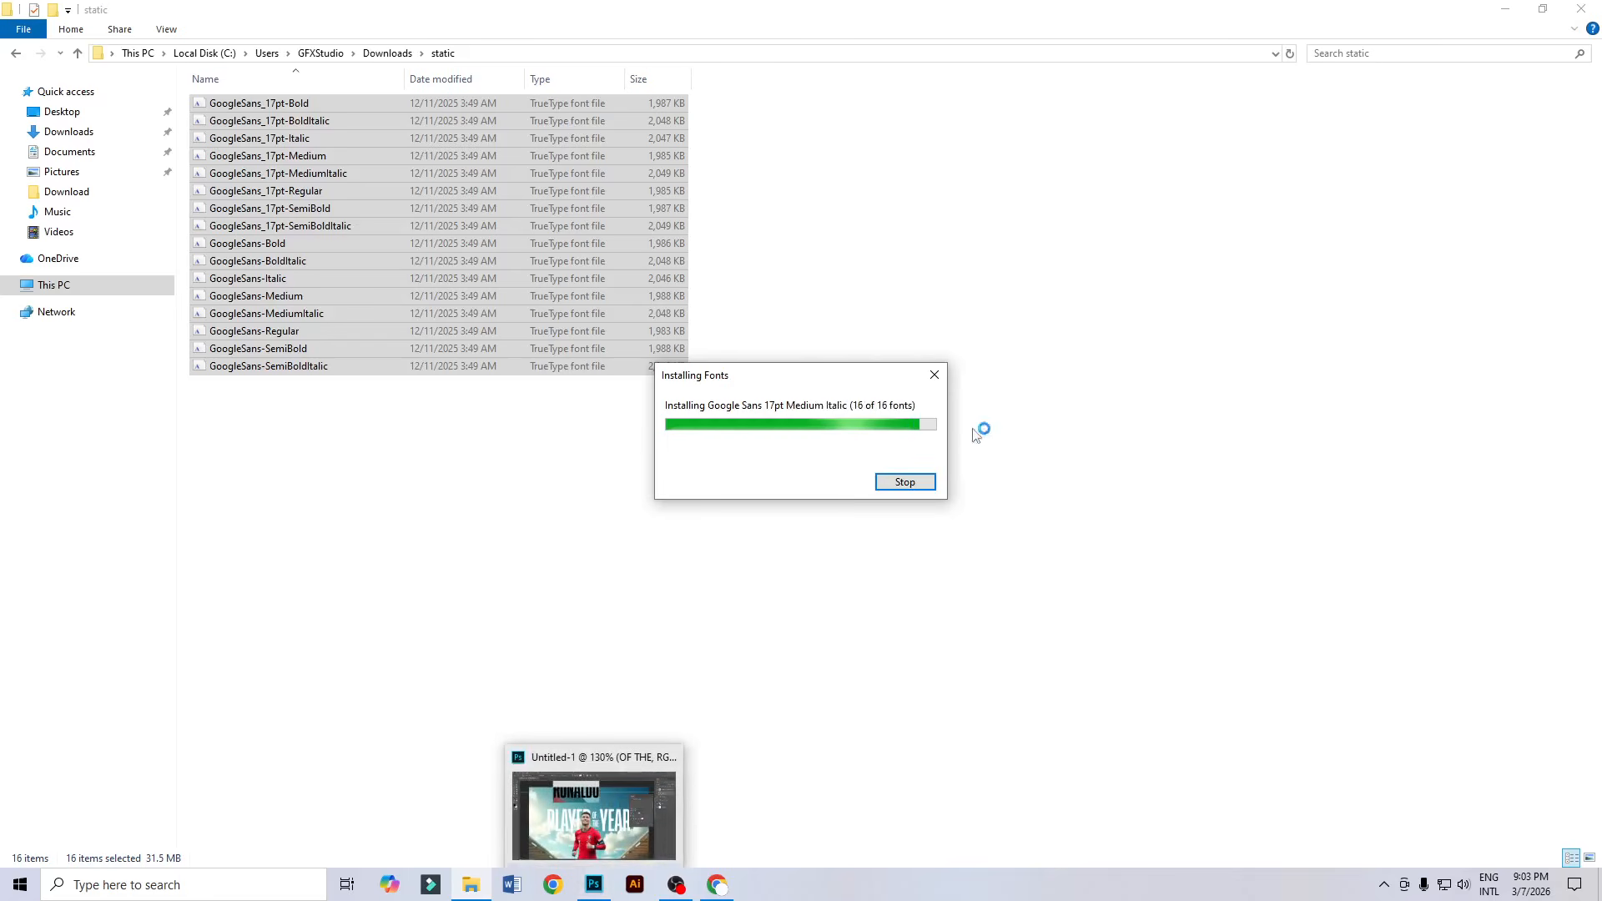
left_click(610, 882)
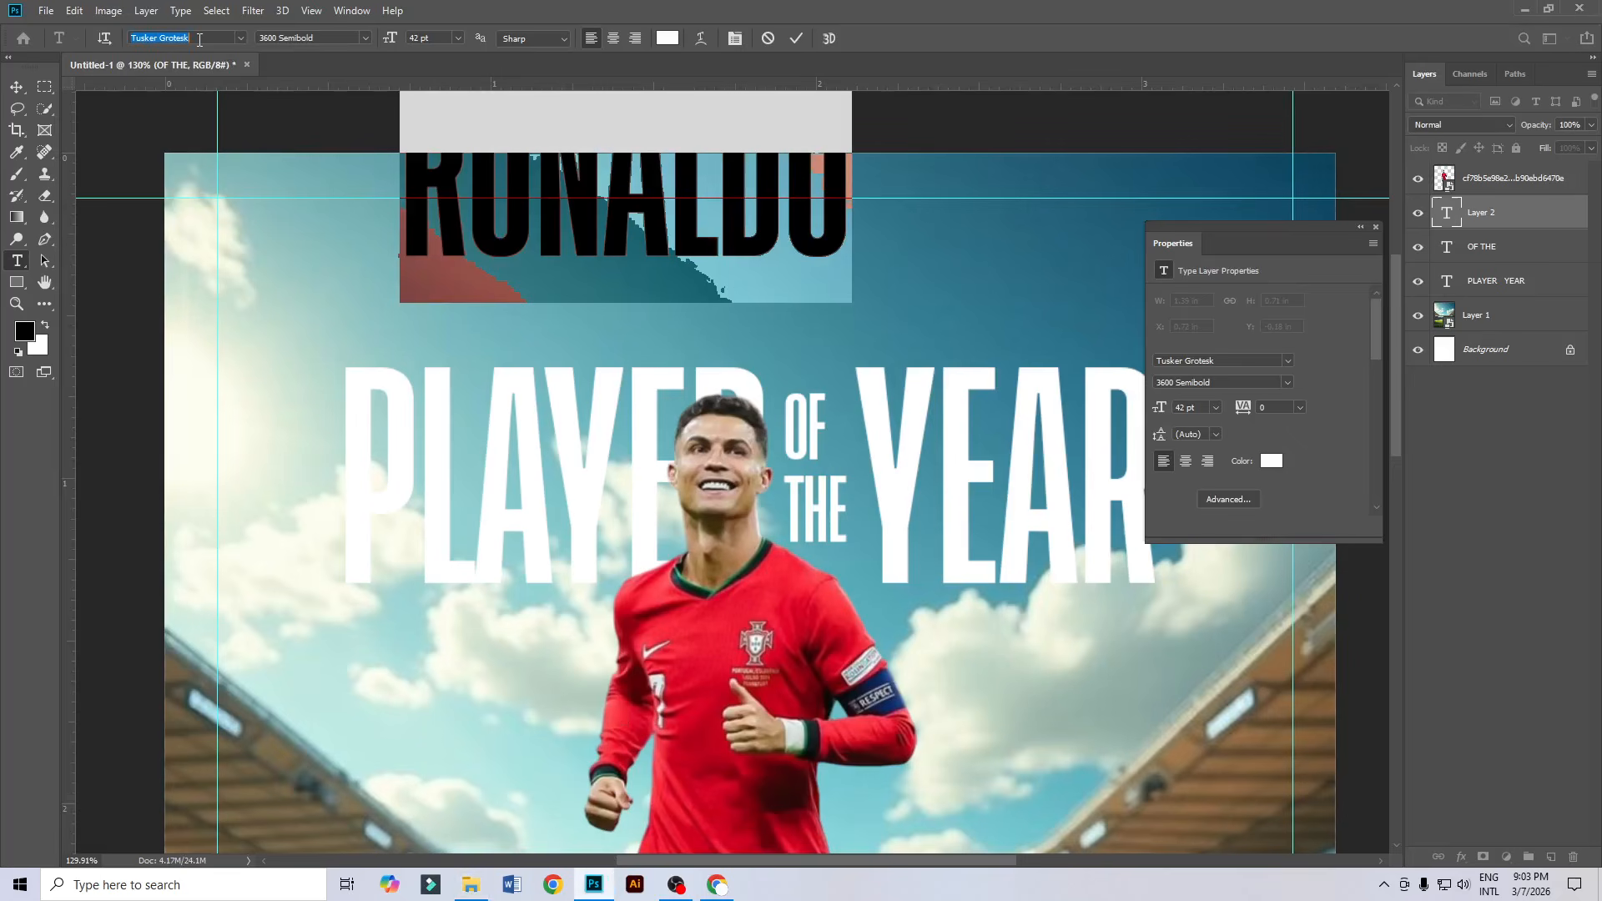
Set the font of the "RONALDO" text to Google Sans Medium and commit the text.
type("GOG")
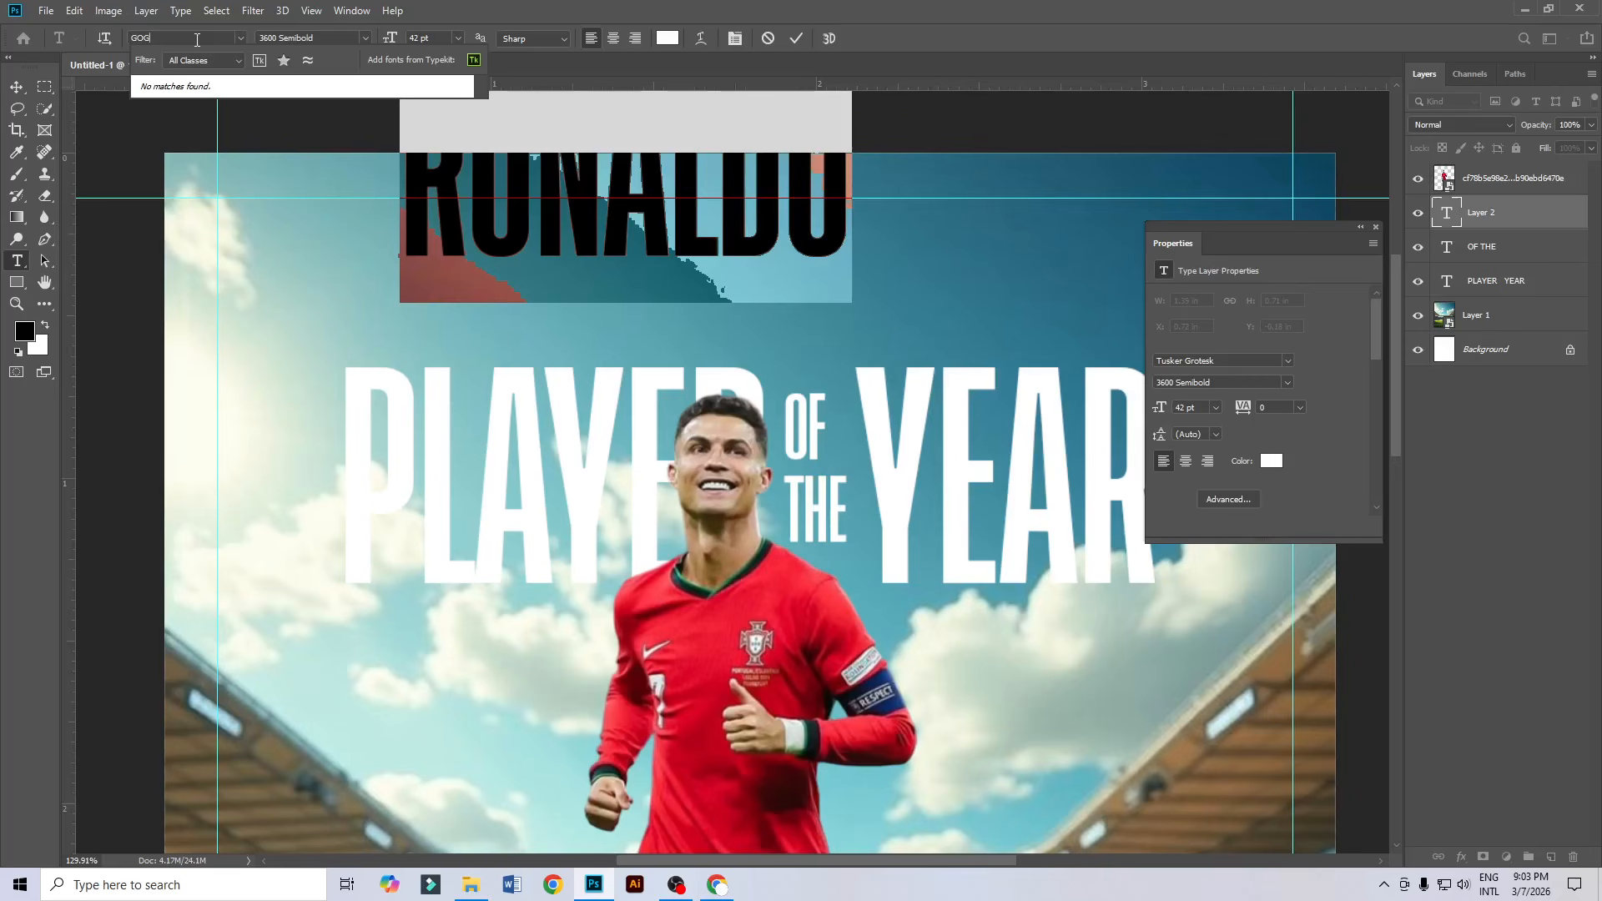
key("BackSpace")
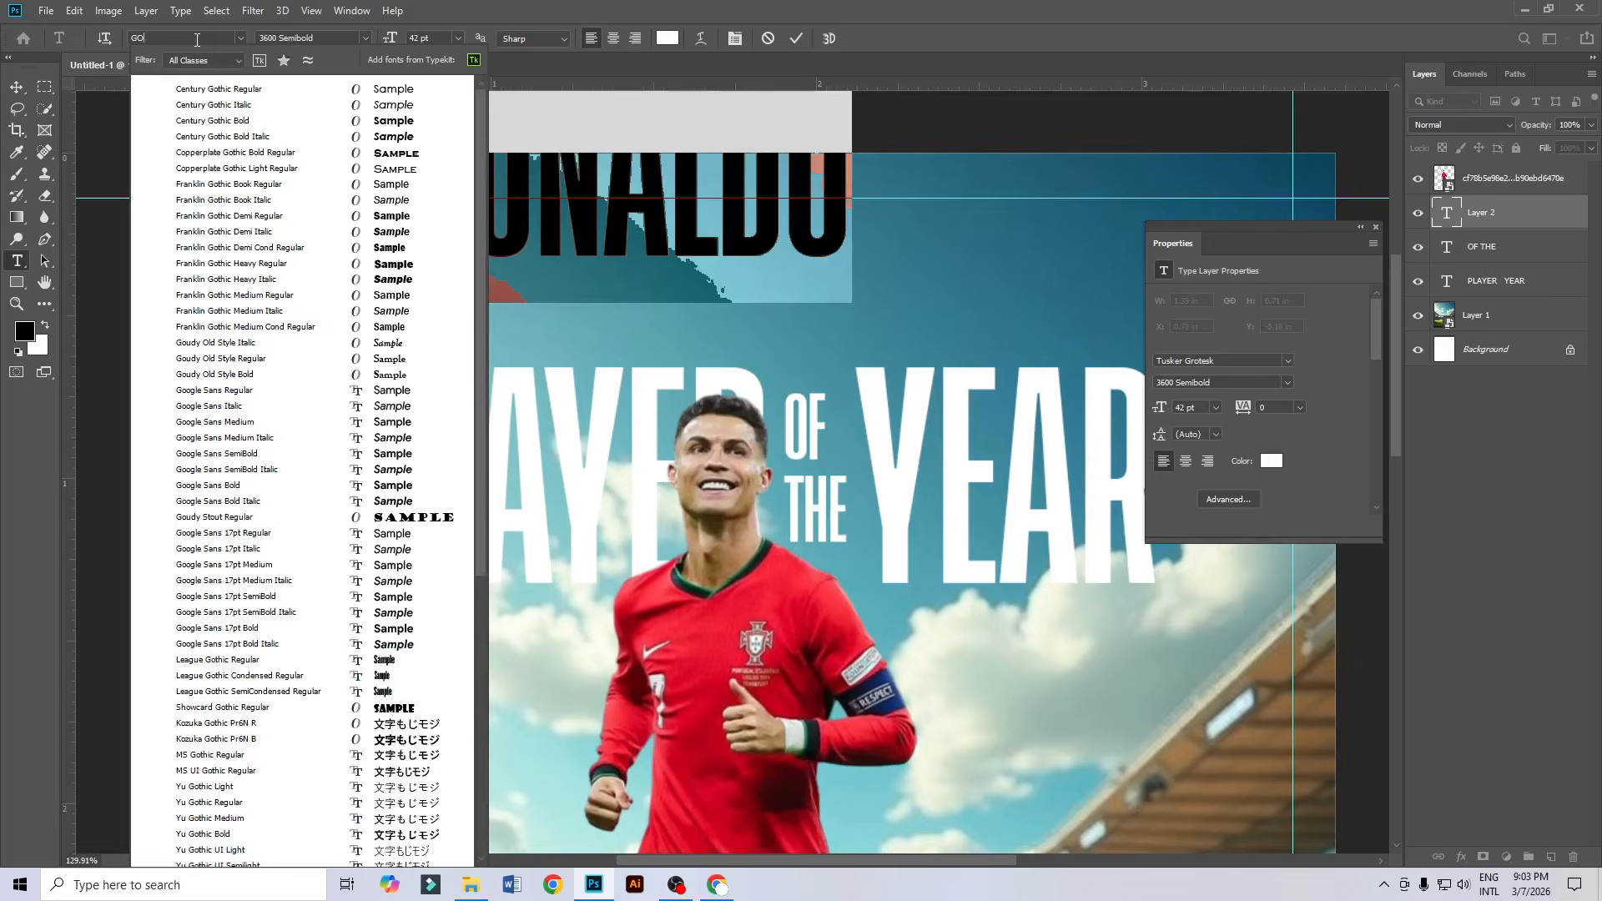
type("O")
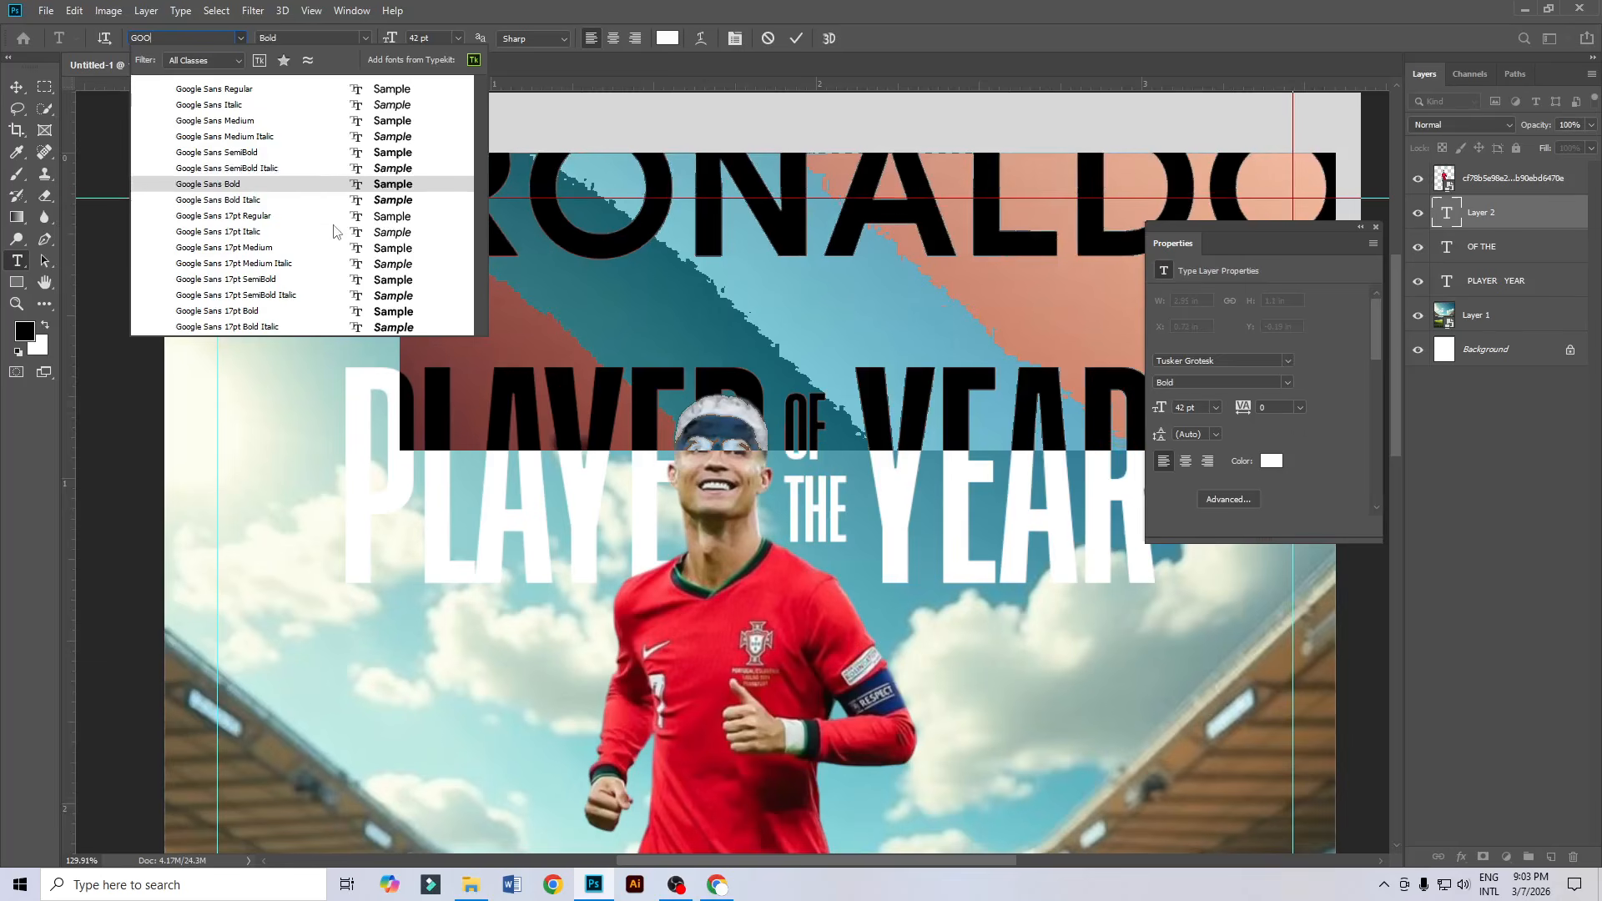
left_click(373, 121)
key("ctrl+Return")
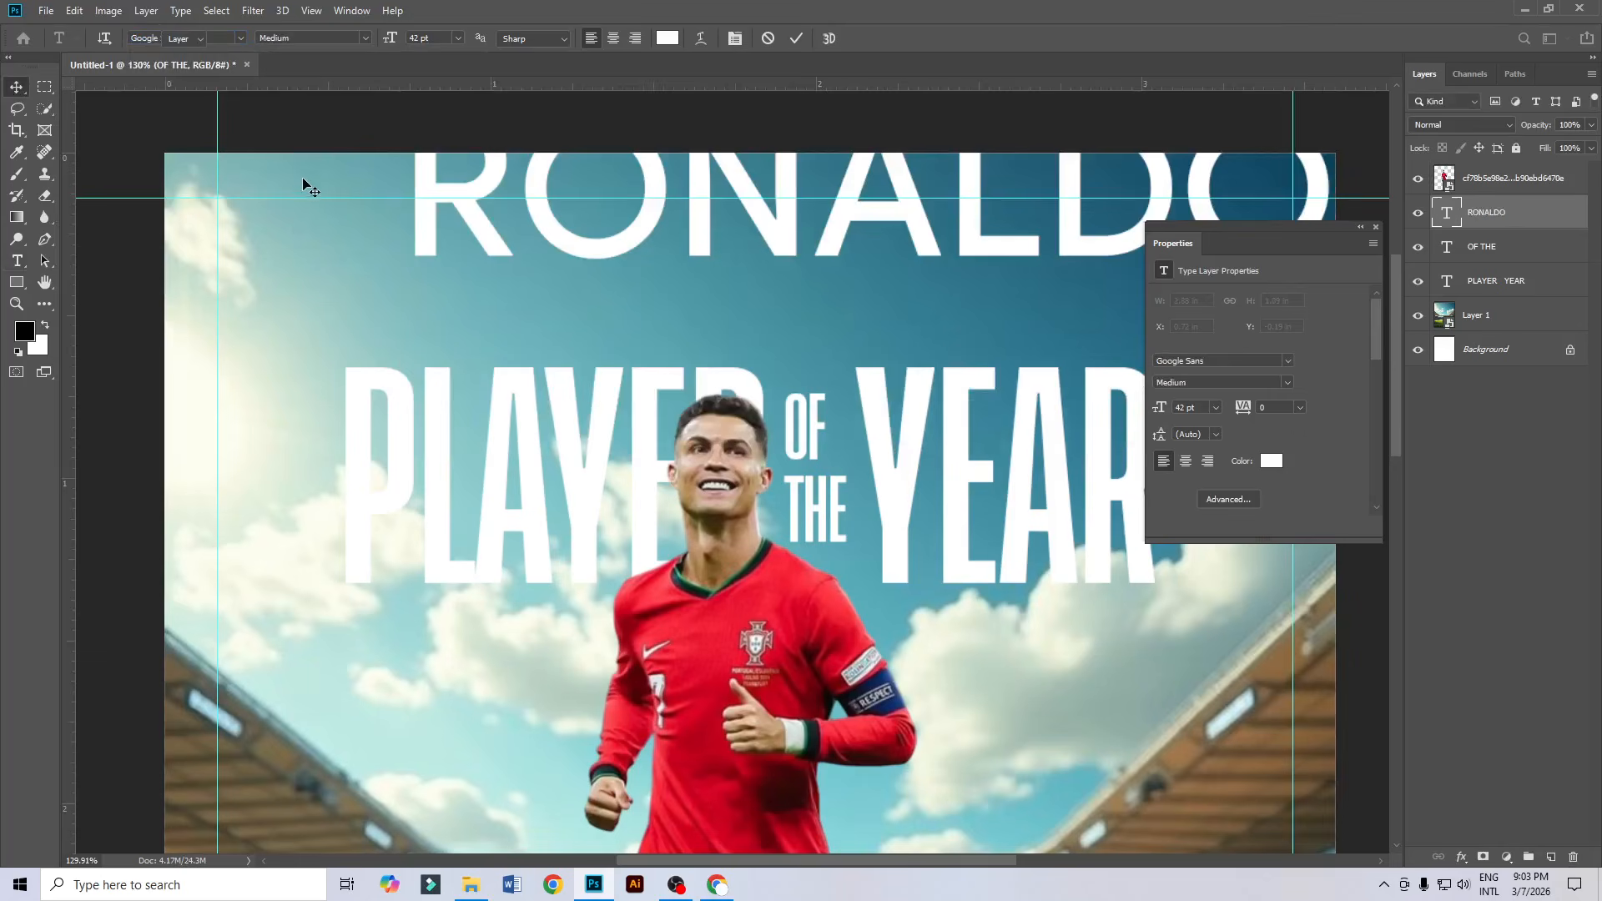
Scale the "RONALDO" text down to about 7.45 pt and place it just above "PLAYER", aligned with the word's left edge.
key("ctrl+t")
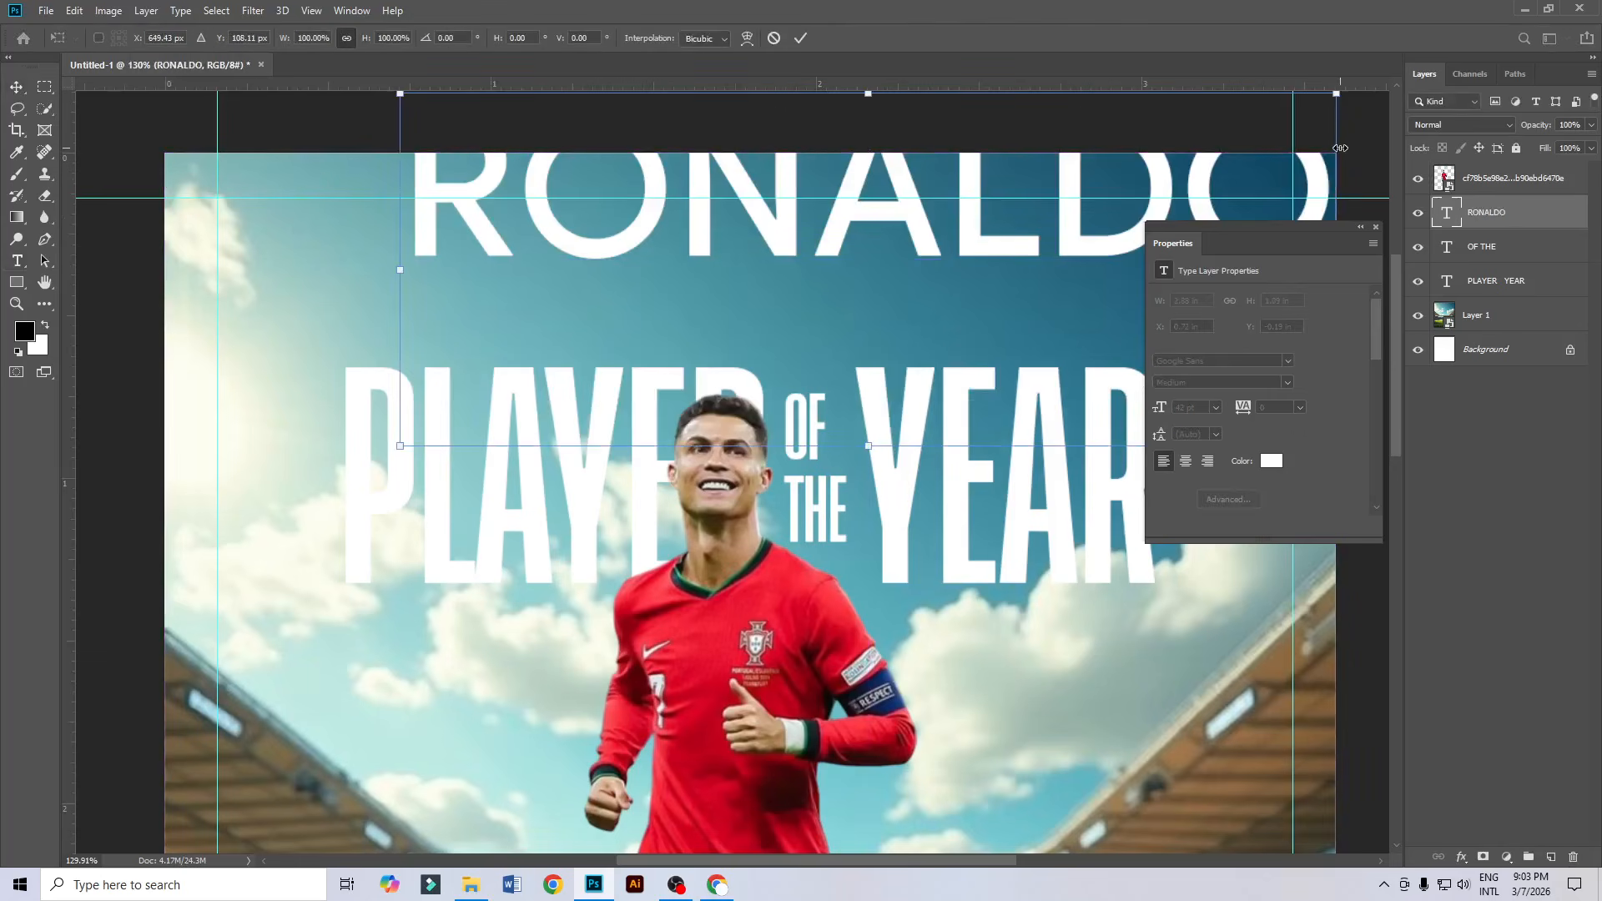
left_click_drag(1339, 148, 501, 360)
key("Return")
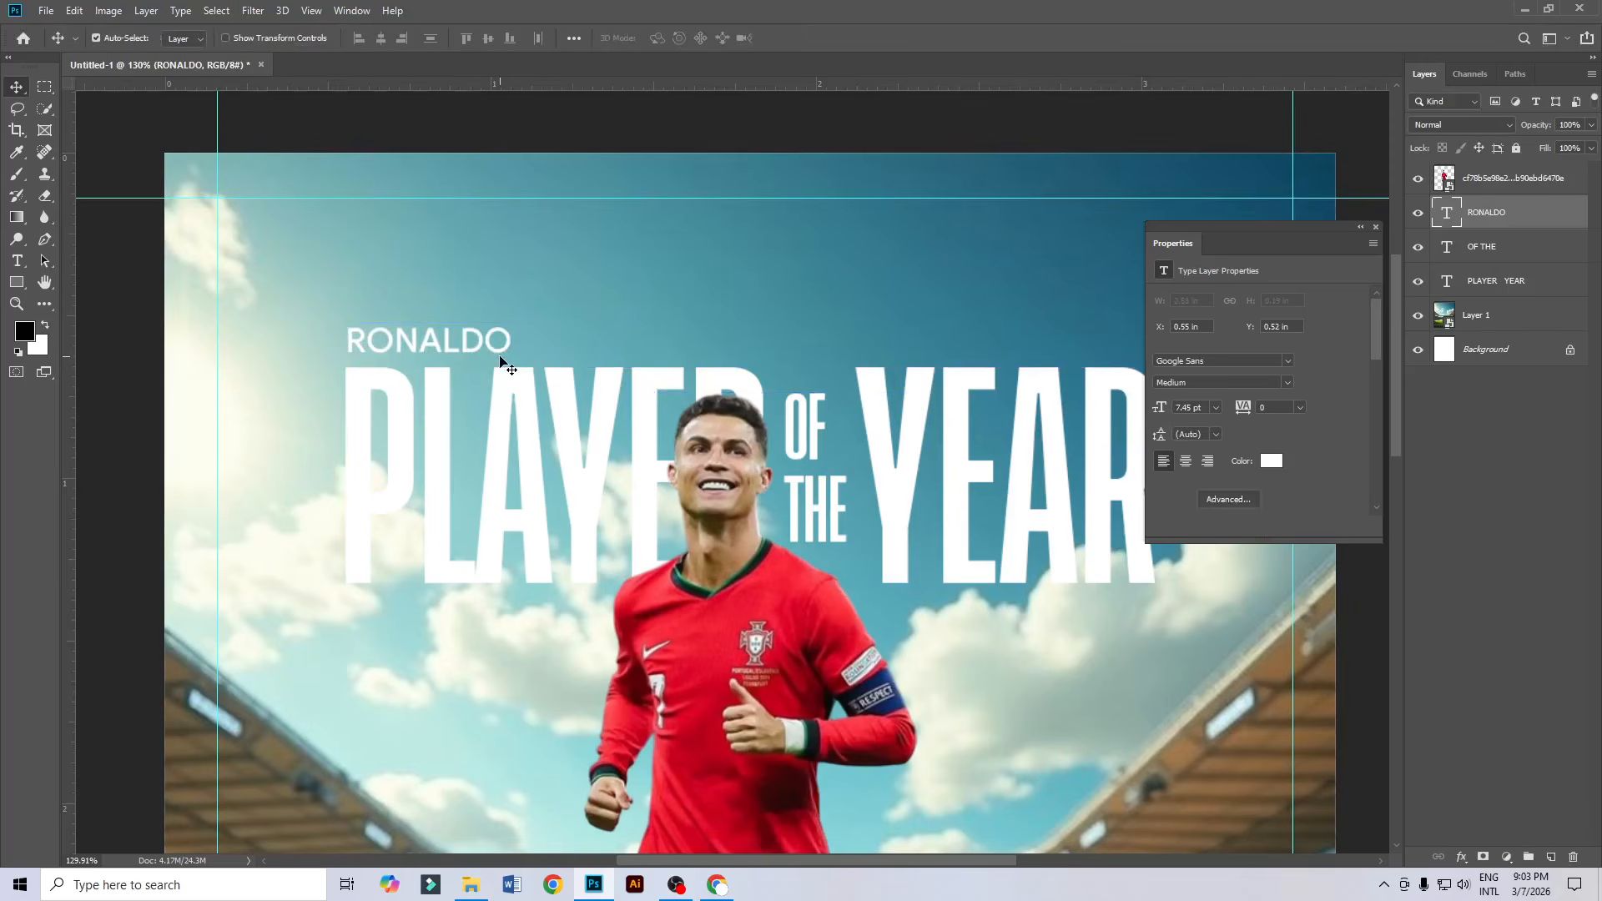
scroll(487, 348, "down", 2)
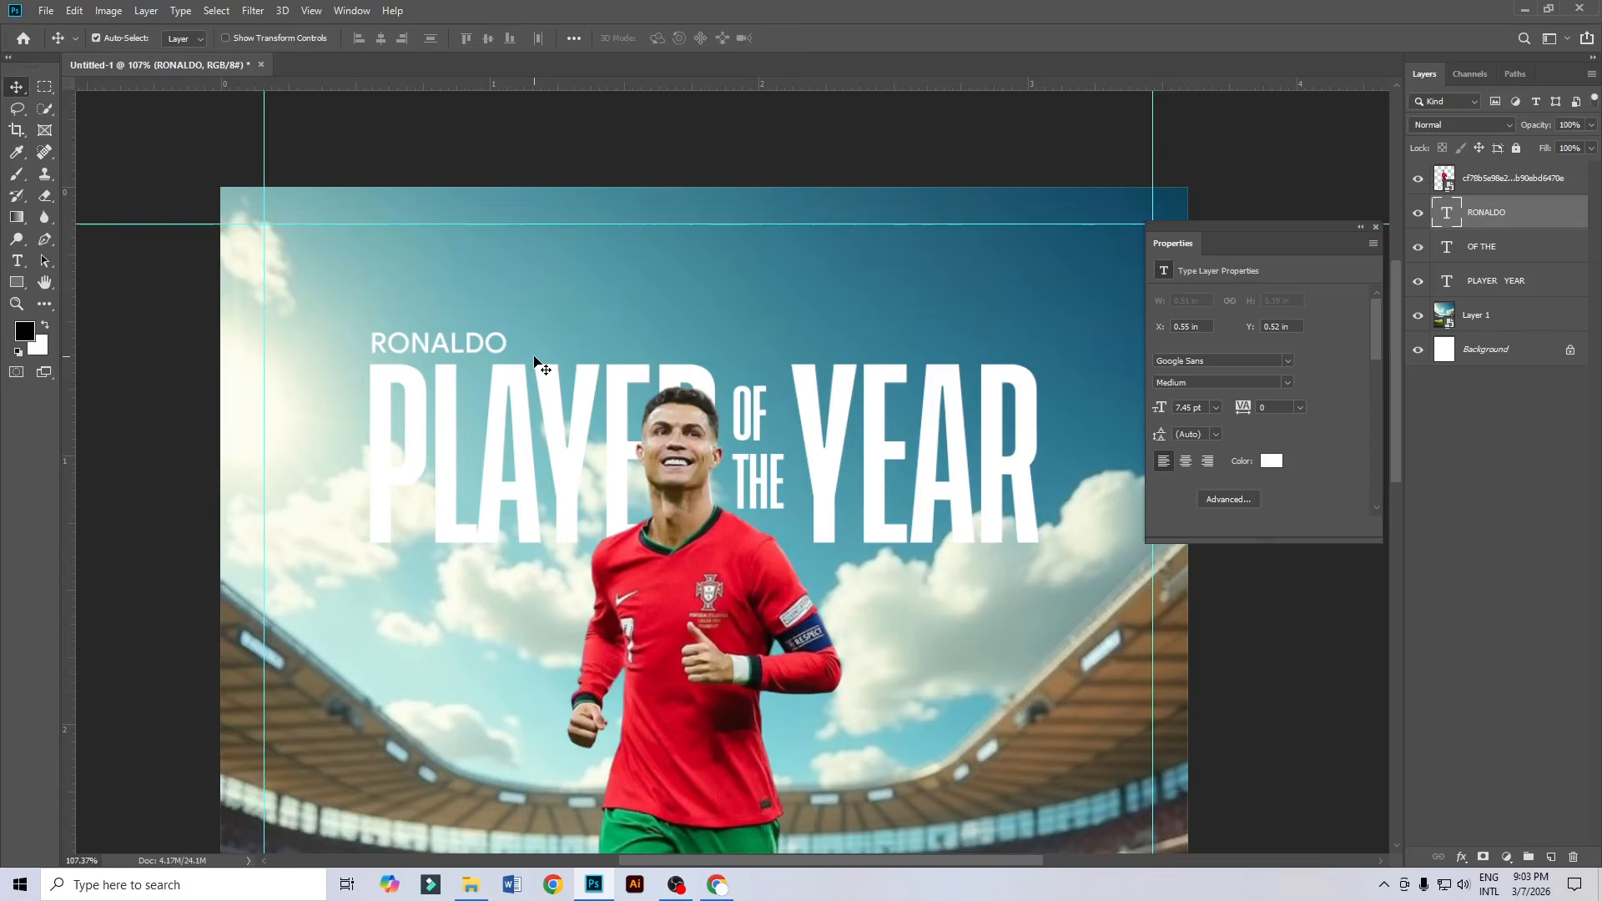
key("Down")
key("Down")
key("Down")
key("Down")
key("Down")
key("Down")
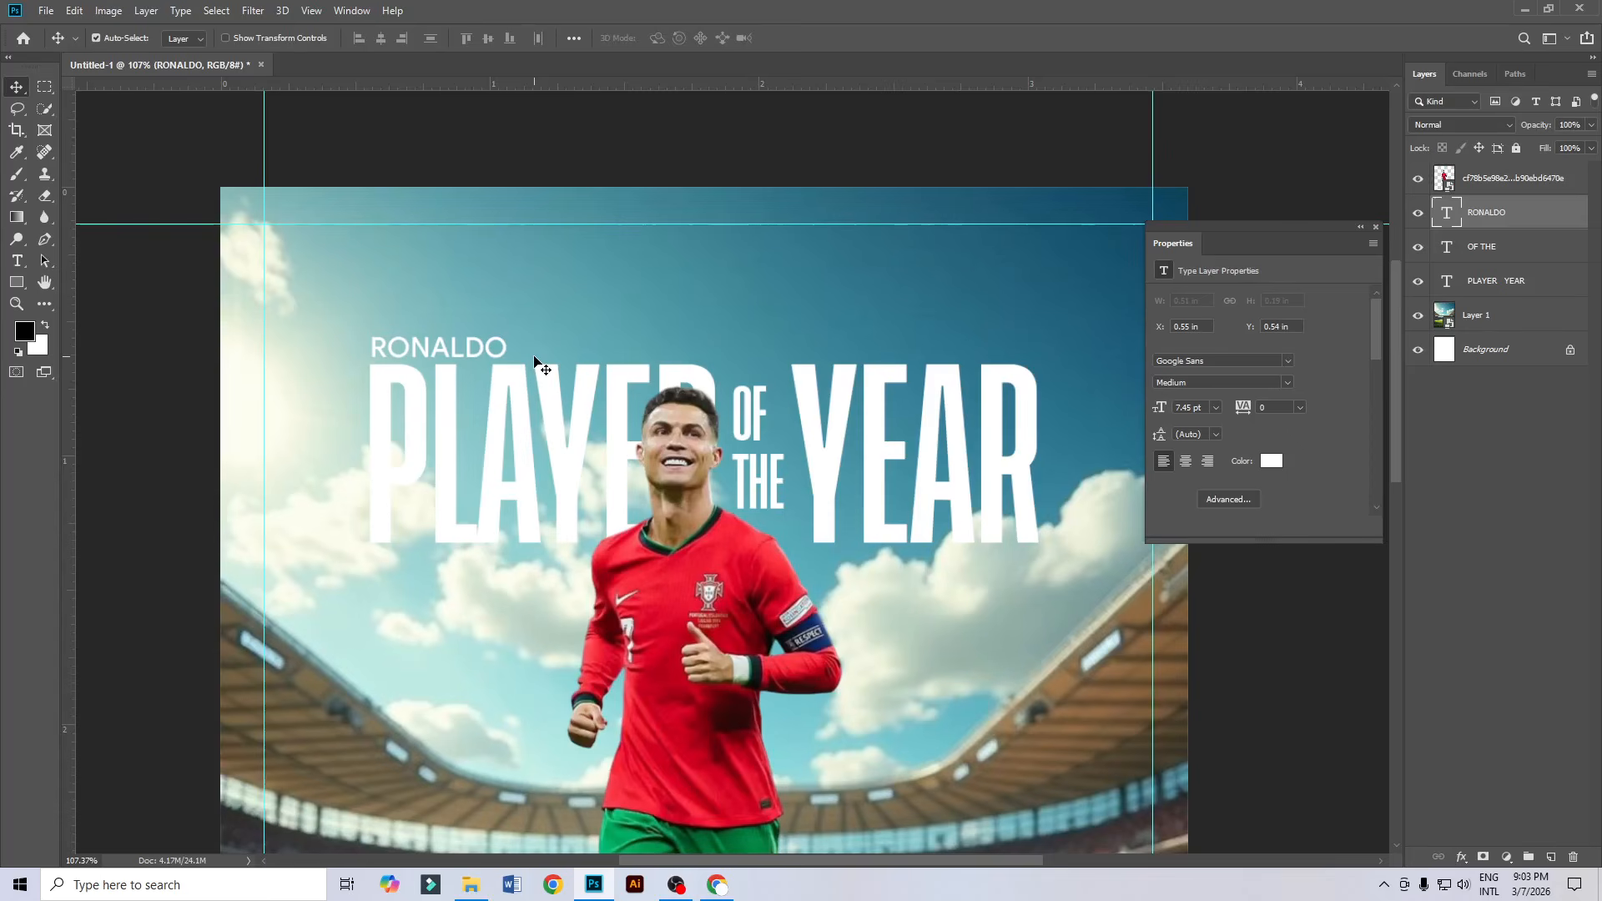
Duplicate the "RONALDO" text below "YEAR" and replace the copy's wording with "LIVE WATCH".
scroll(655, 397, "down", 2)
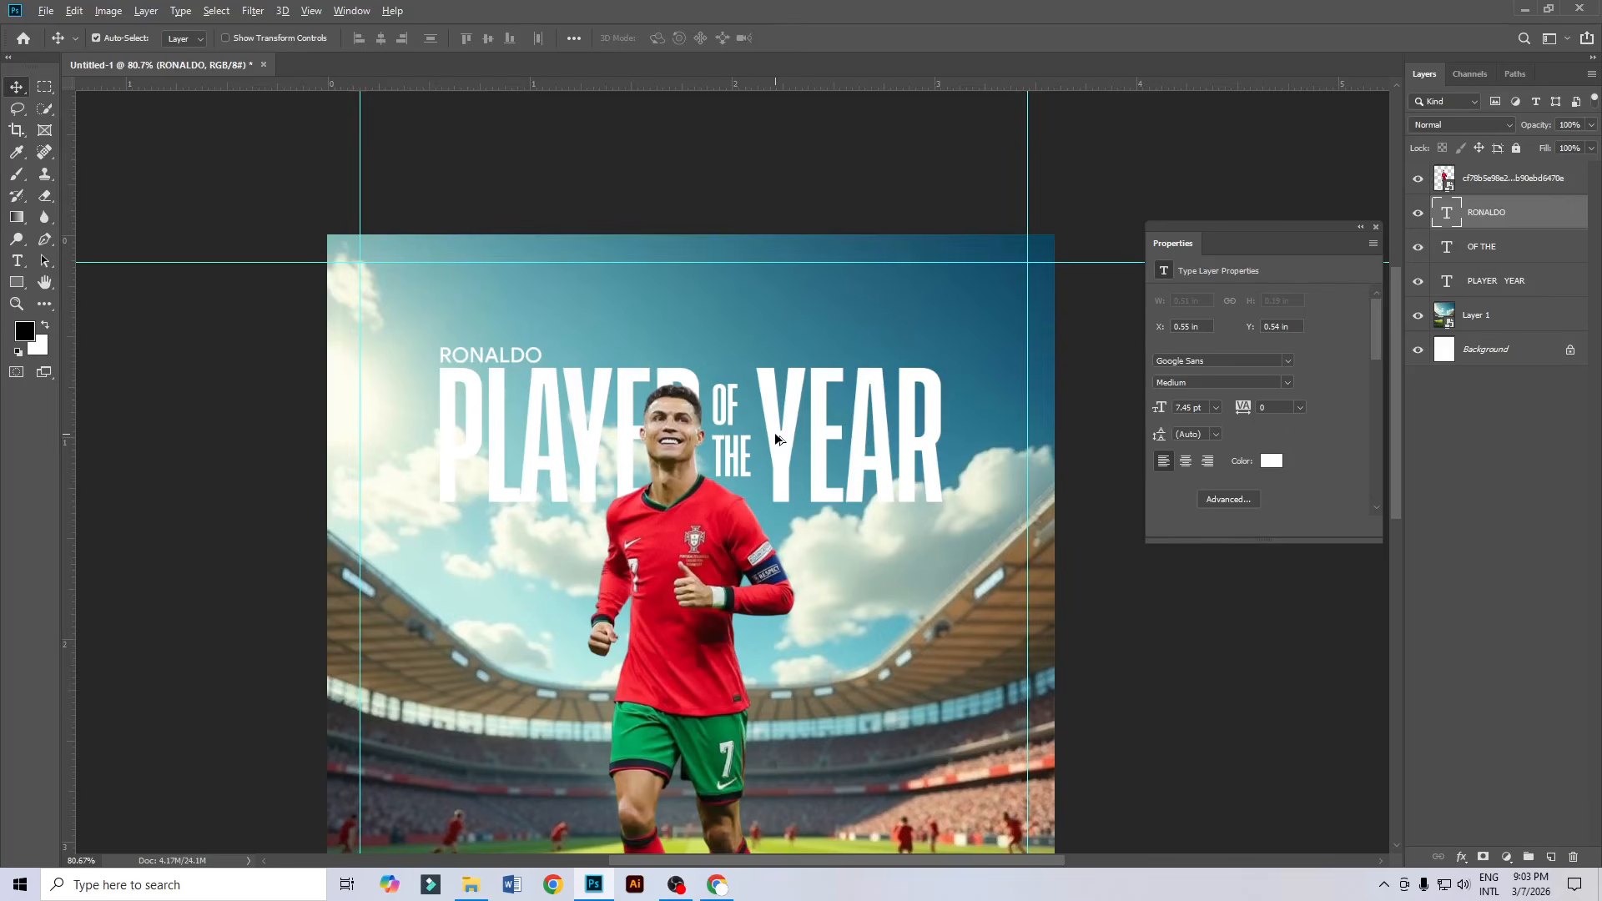
scroll(781, 435, "up", 1)
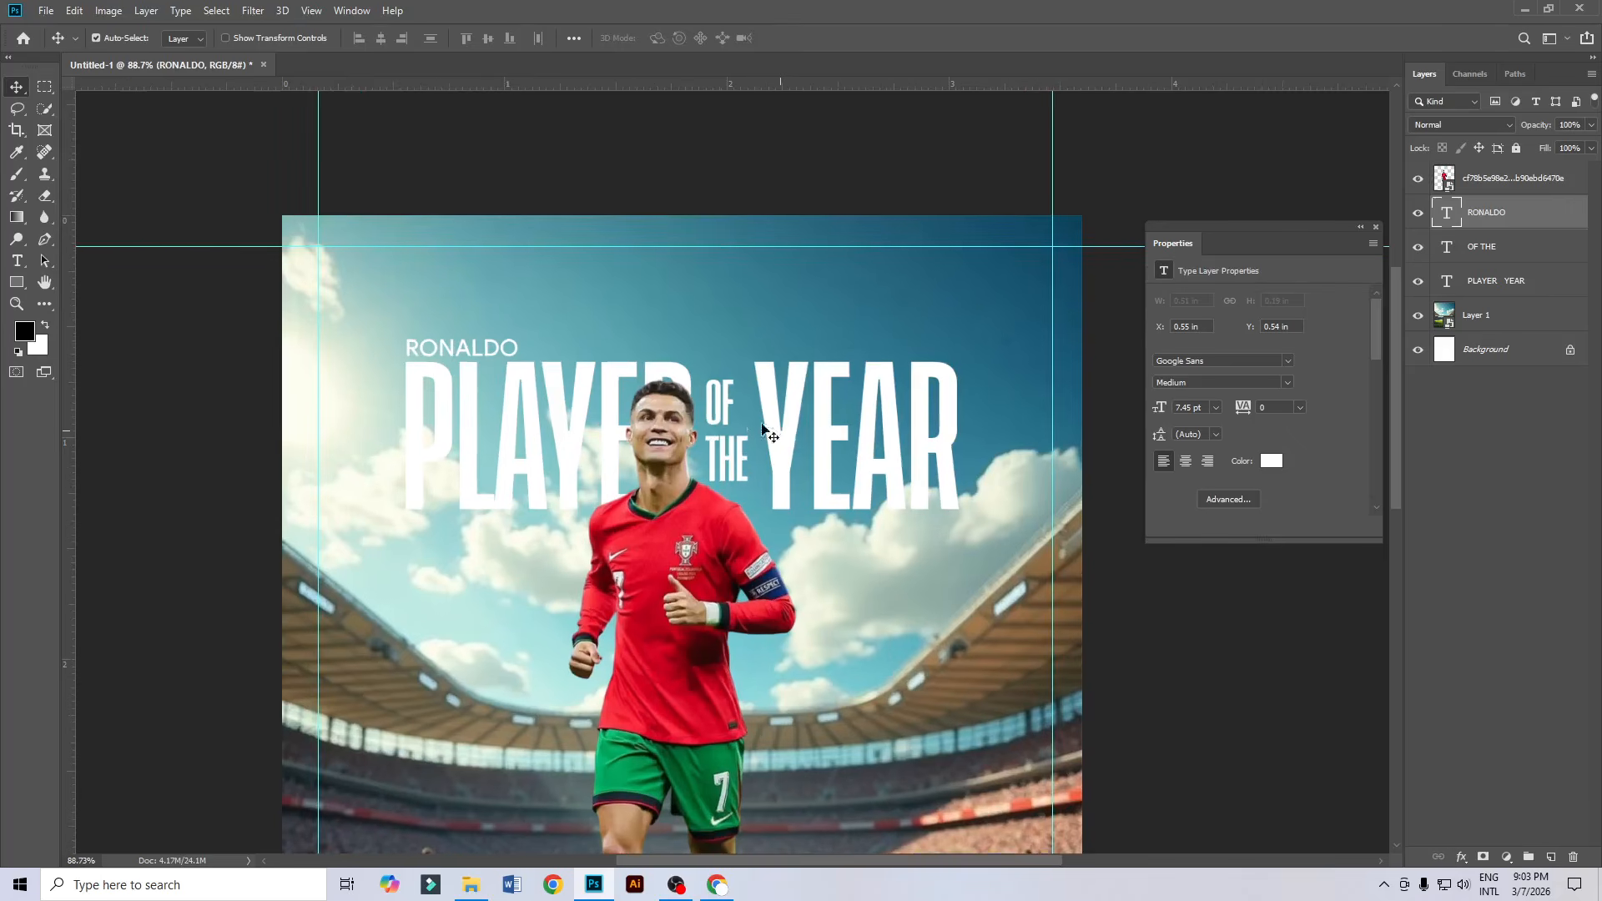
left_click_drag(496, 351, 967, 575)
key("t")
double_click(936, 525)
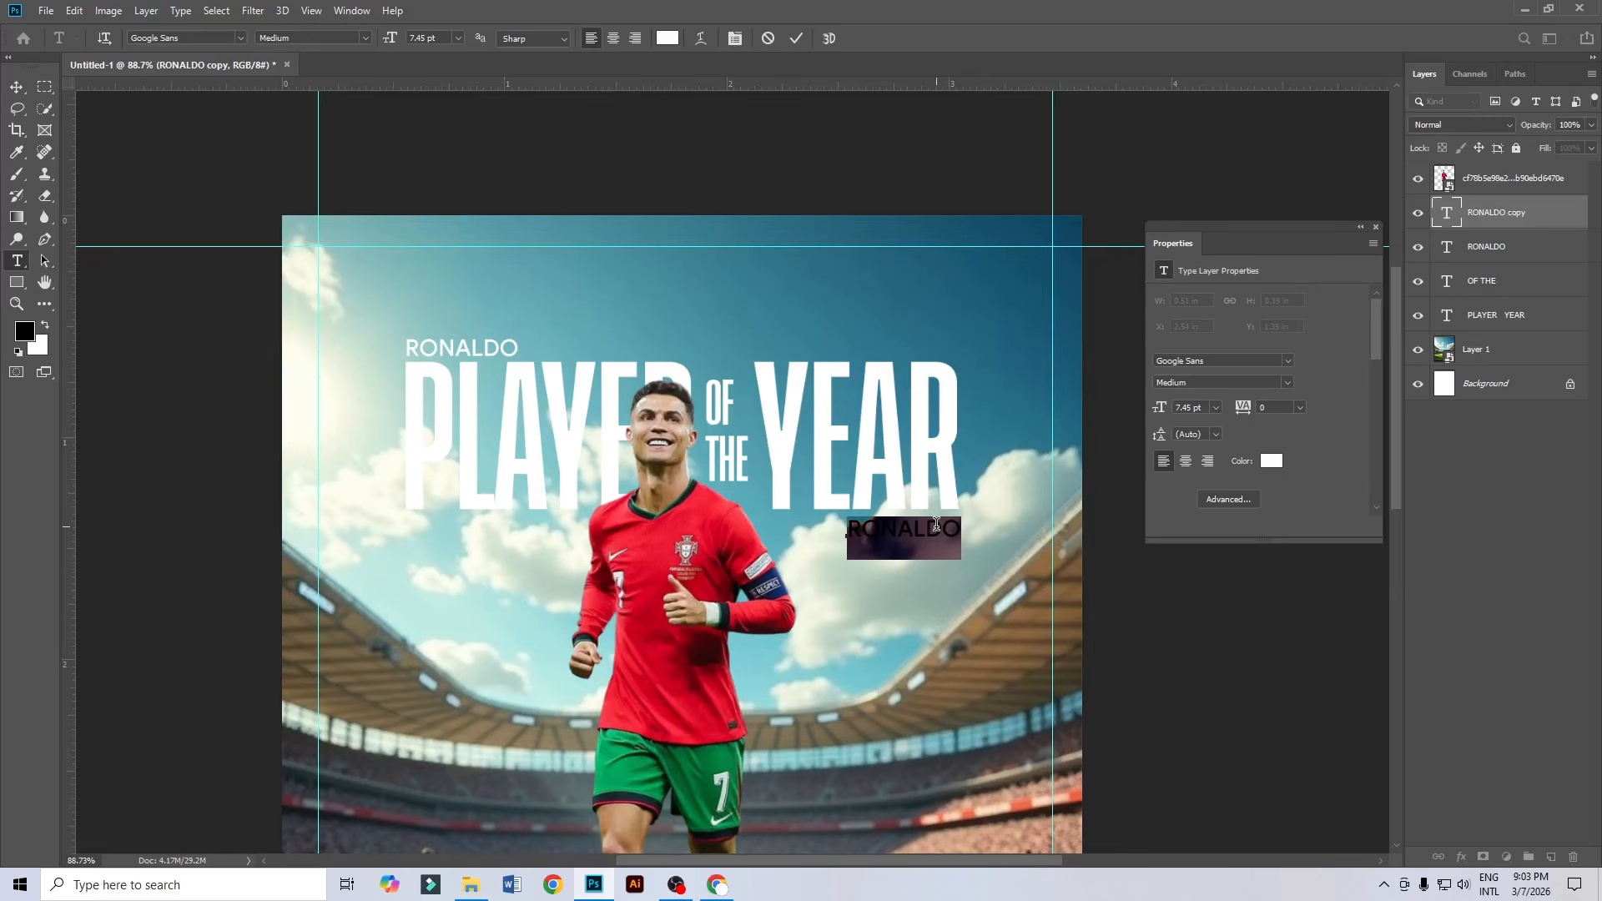
key("BackSpace")
type("IIVII")
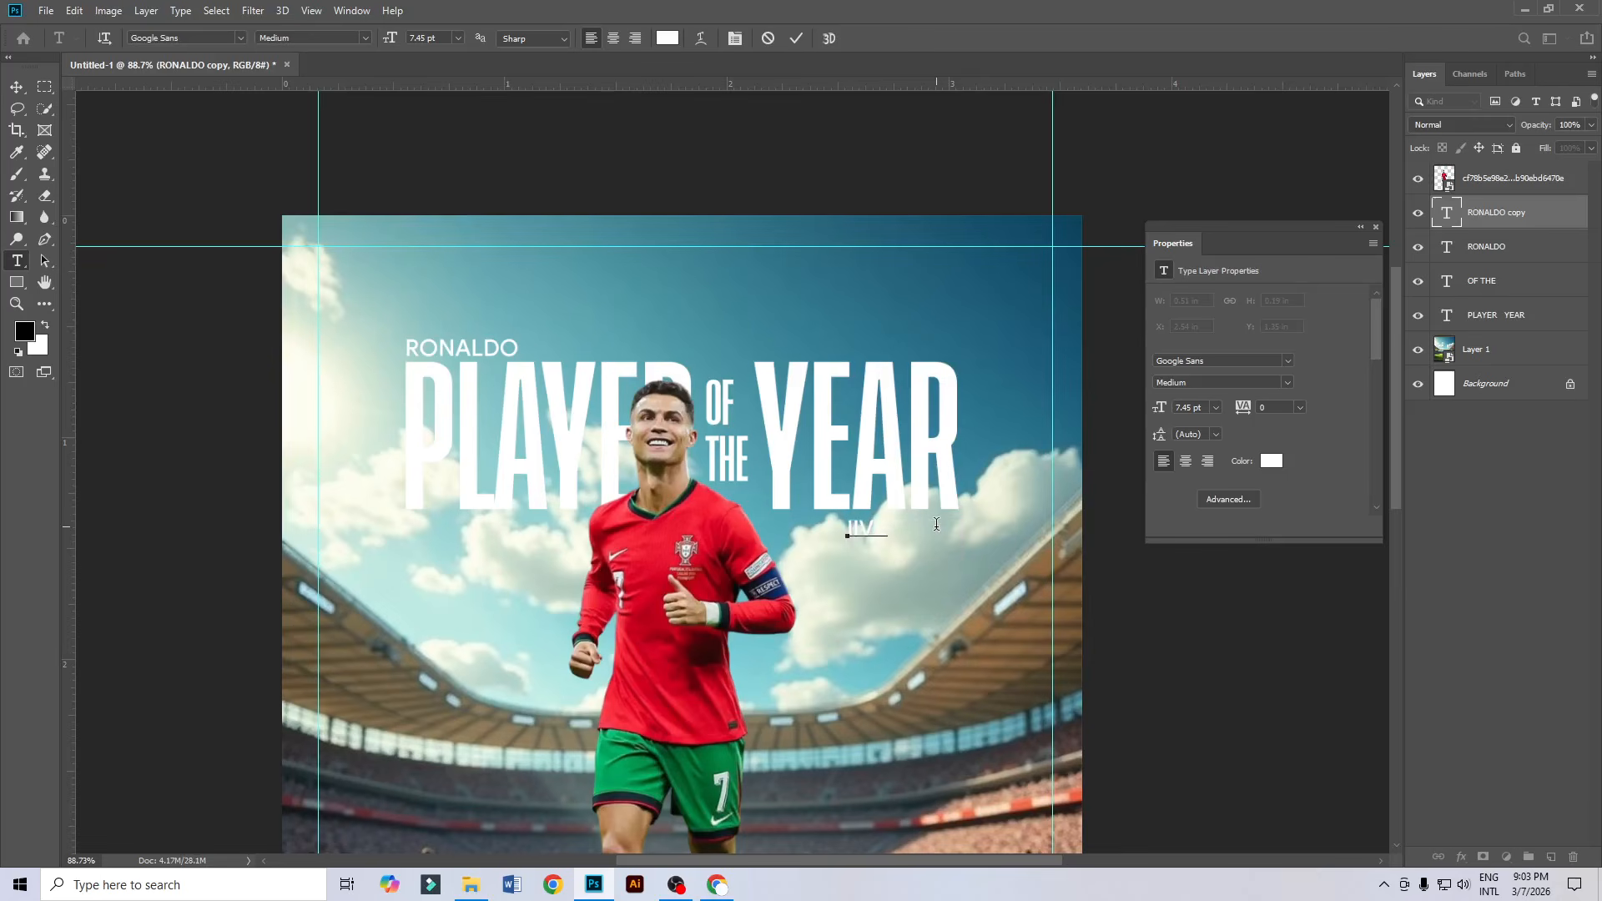
key("BackSpace")
key("BackSpace")
key("BackSpace")
type("IIVE wATCH")
key("ctrl+a")
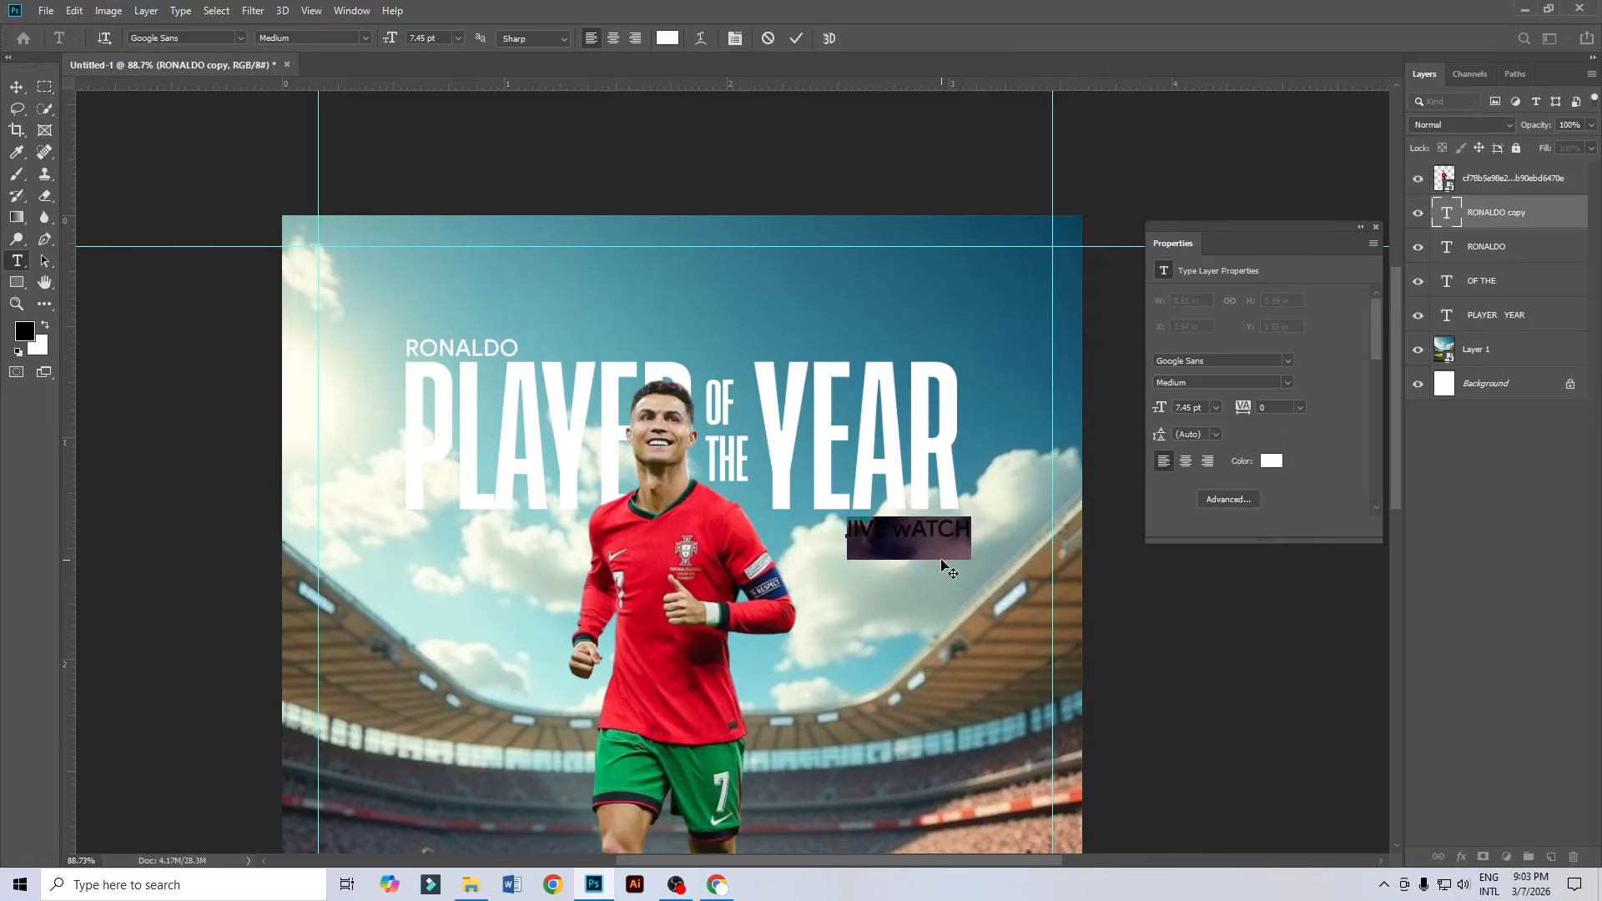
type("LIVER")
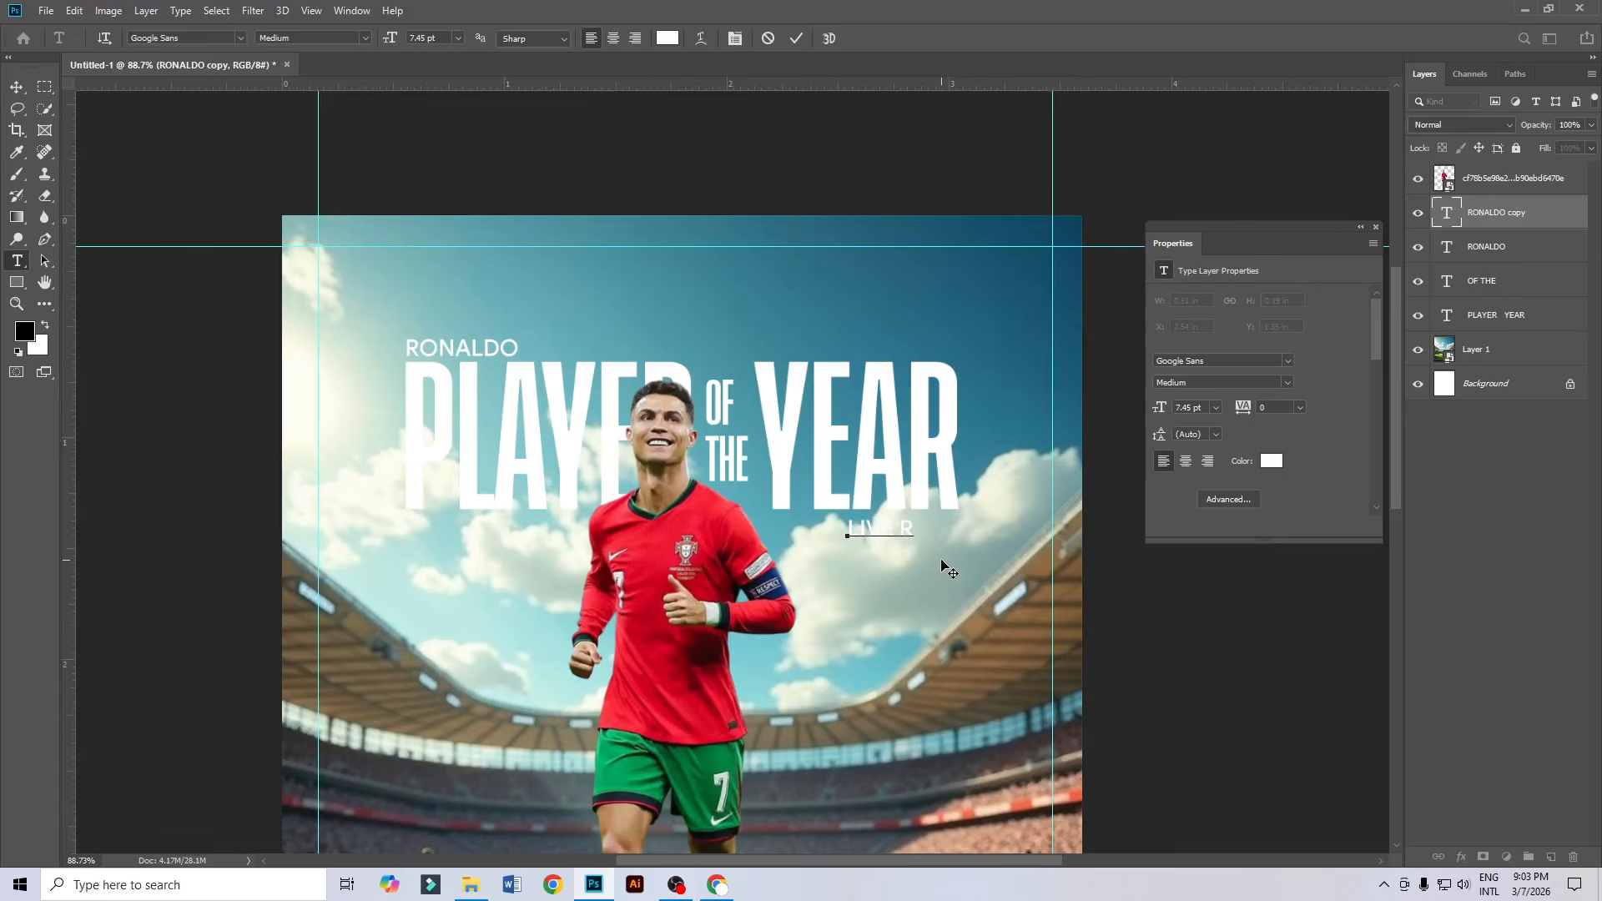
key("BackSpace")
type("WATCH")
Move the "LIVE WATCH" text close beneath "YEAR", aligned with the title's right edge.
left_click(15, 87)
key("ctrl+t")
left_click_drag(935, 528, 915, 531)
key("Return")
key("Up")
key("Up")
key("Up")
key("Up")
key("Up")
key("Up")
key("Up")
key("Up")
key("Up")
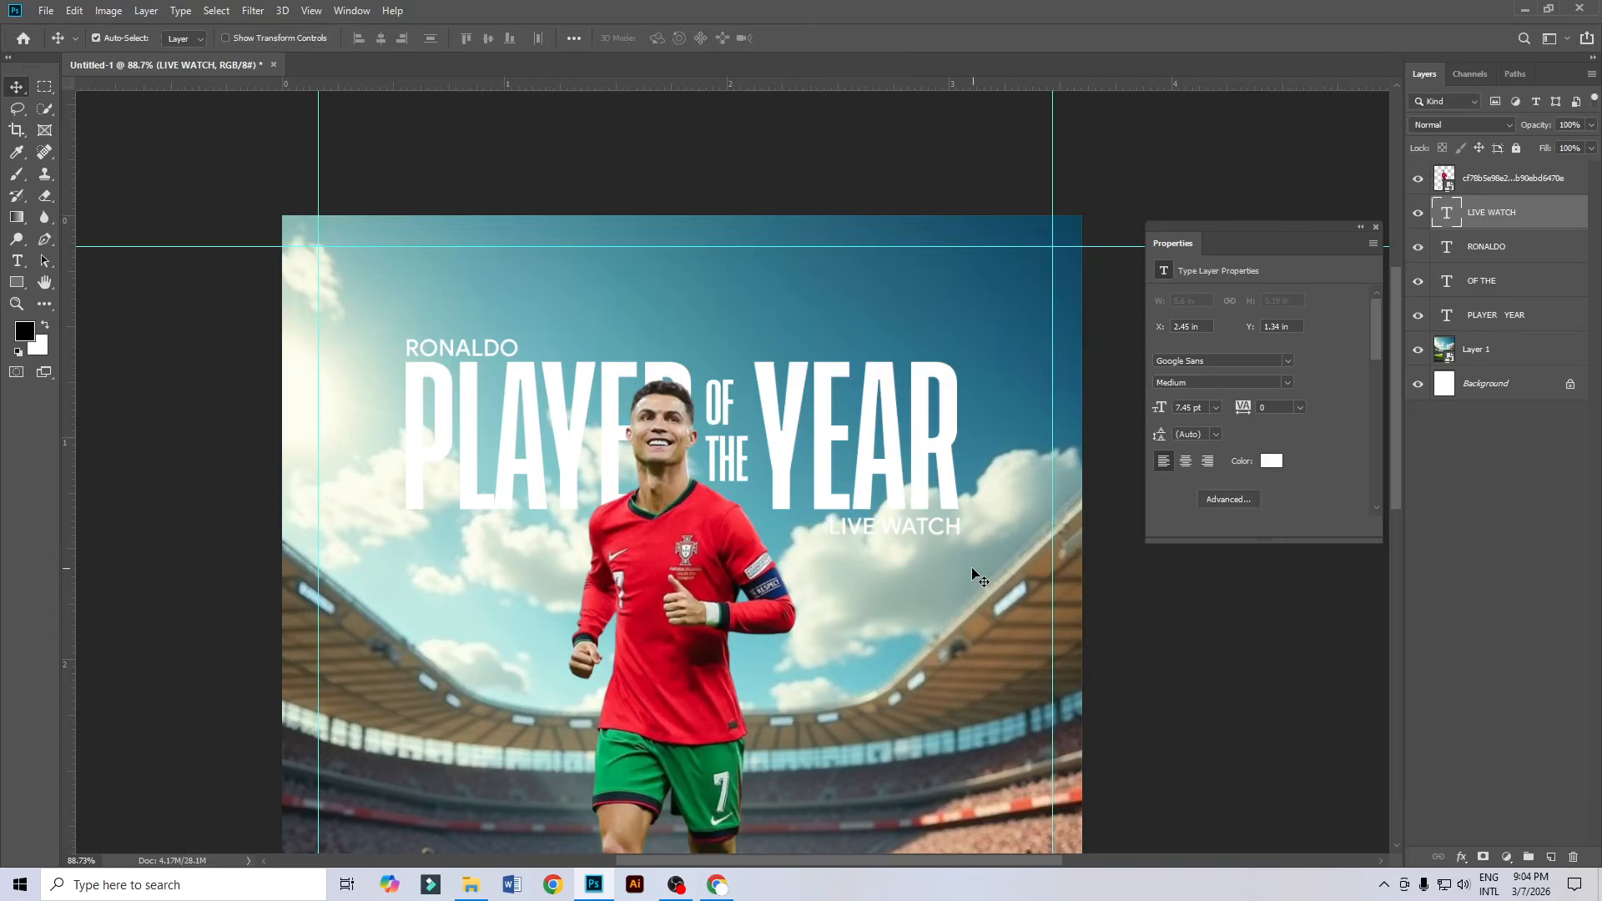
key("Up")
Apply the Camera Raw Filter to the stadium background with exposure +0.35, contrast +46, highlights -35, shadows -29, clarity +23 and saturation +18.
scroll(883, 572, "down", 1)
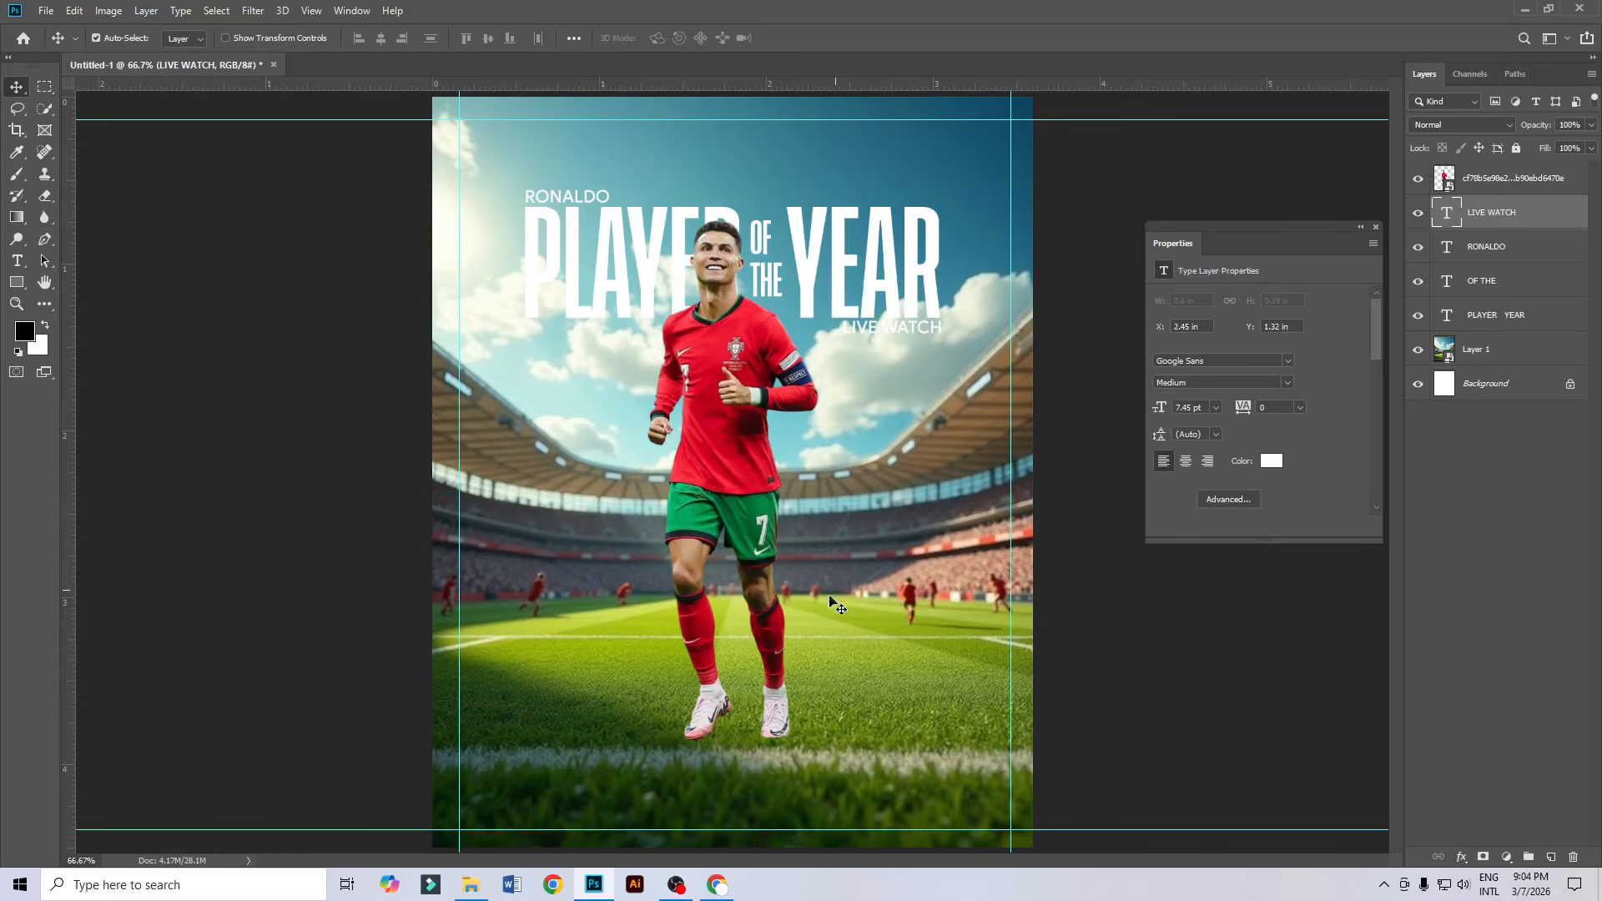
scroll(646, 484, "down", 1)
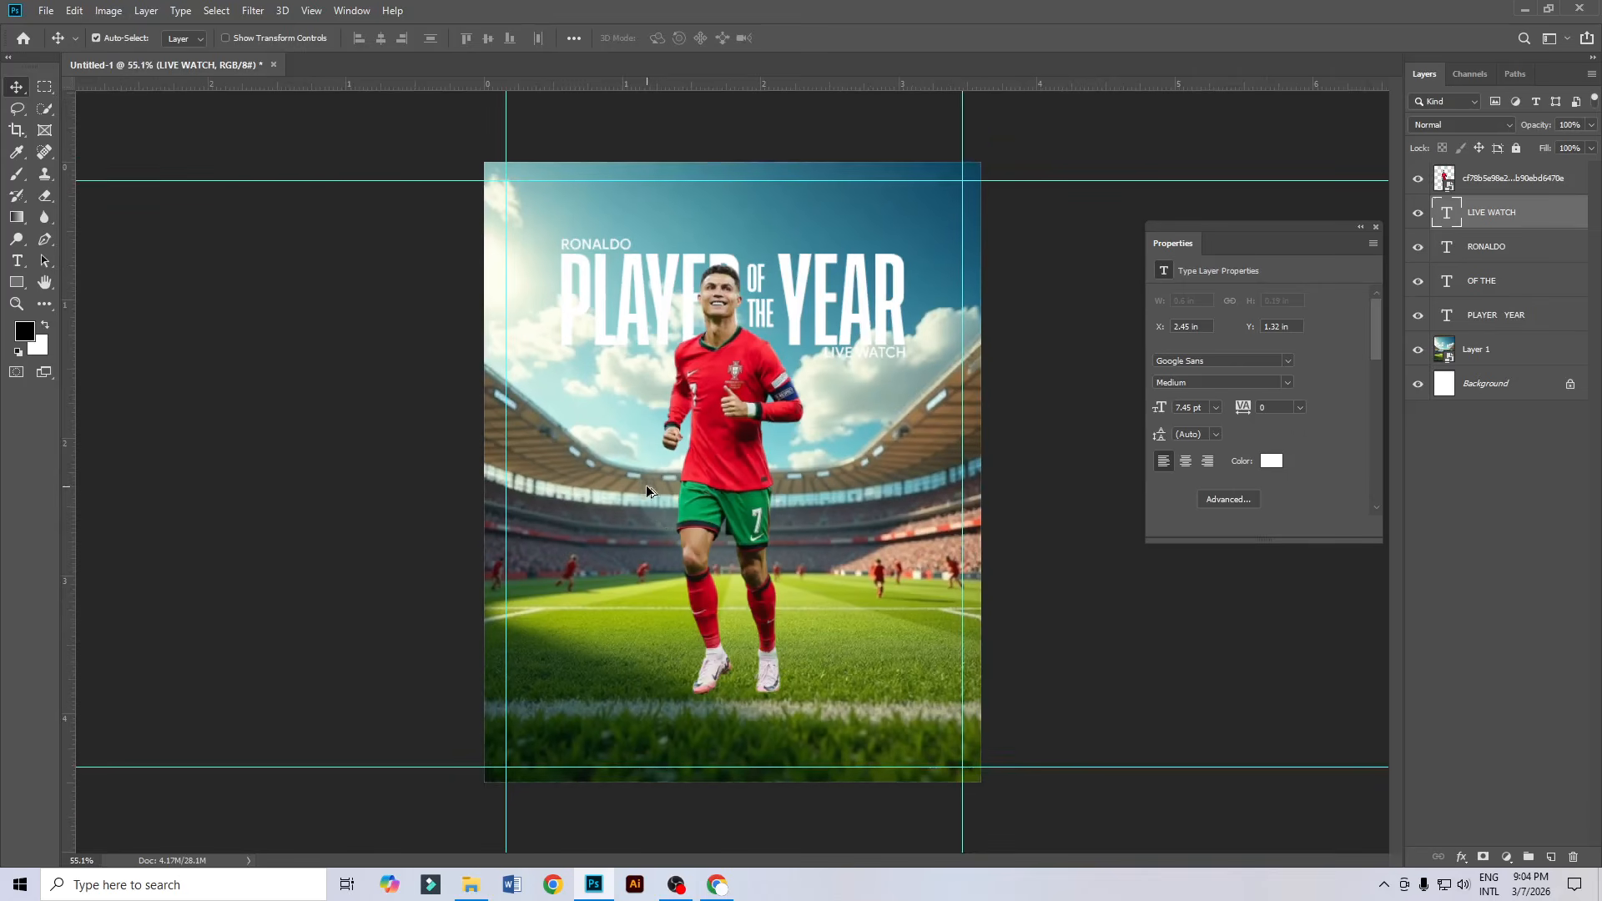
left_click(830, 570)
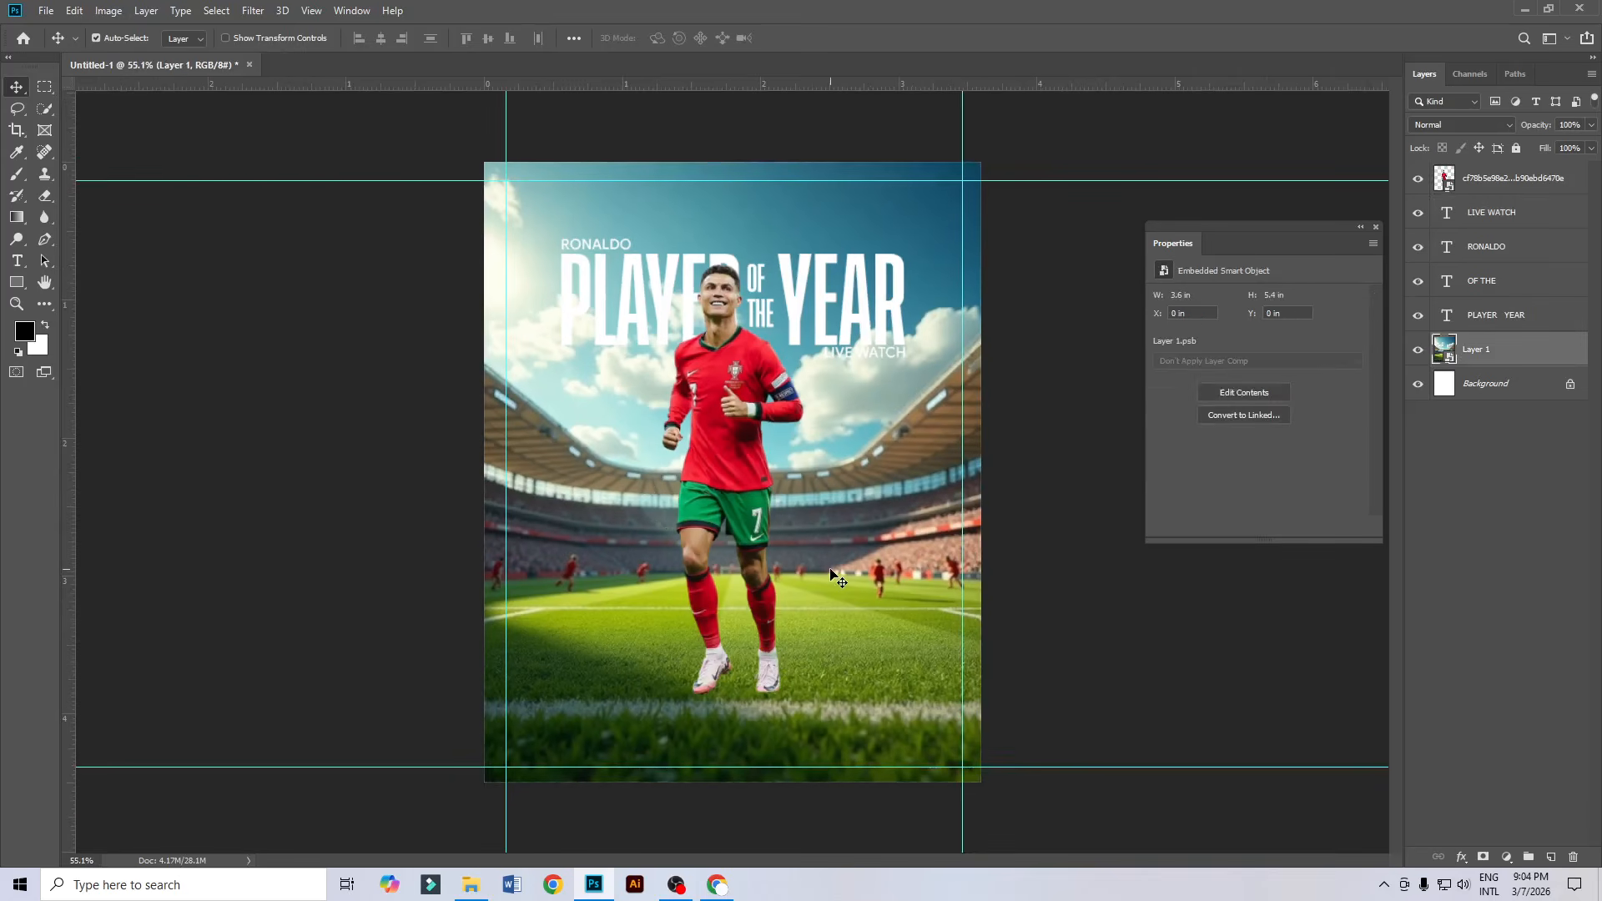
left_click(253, 11)
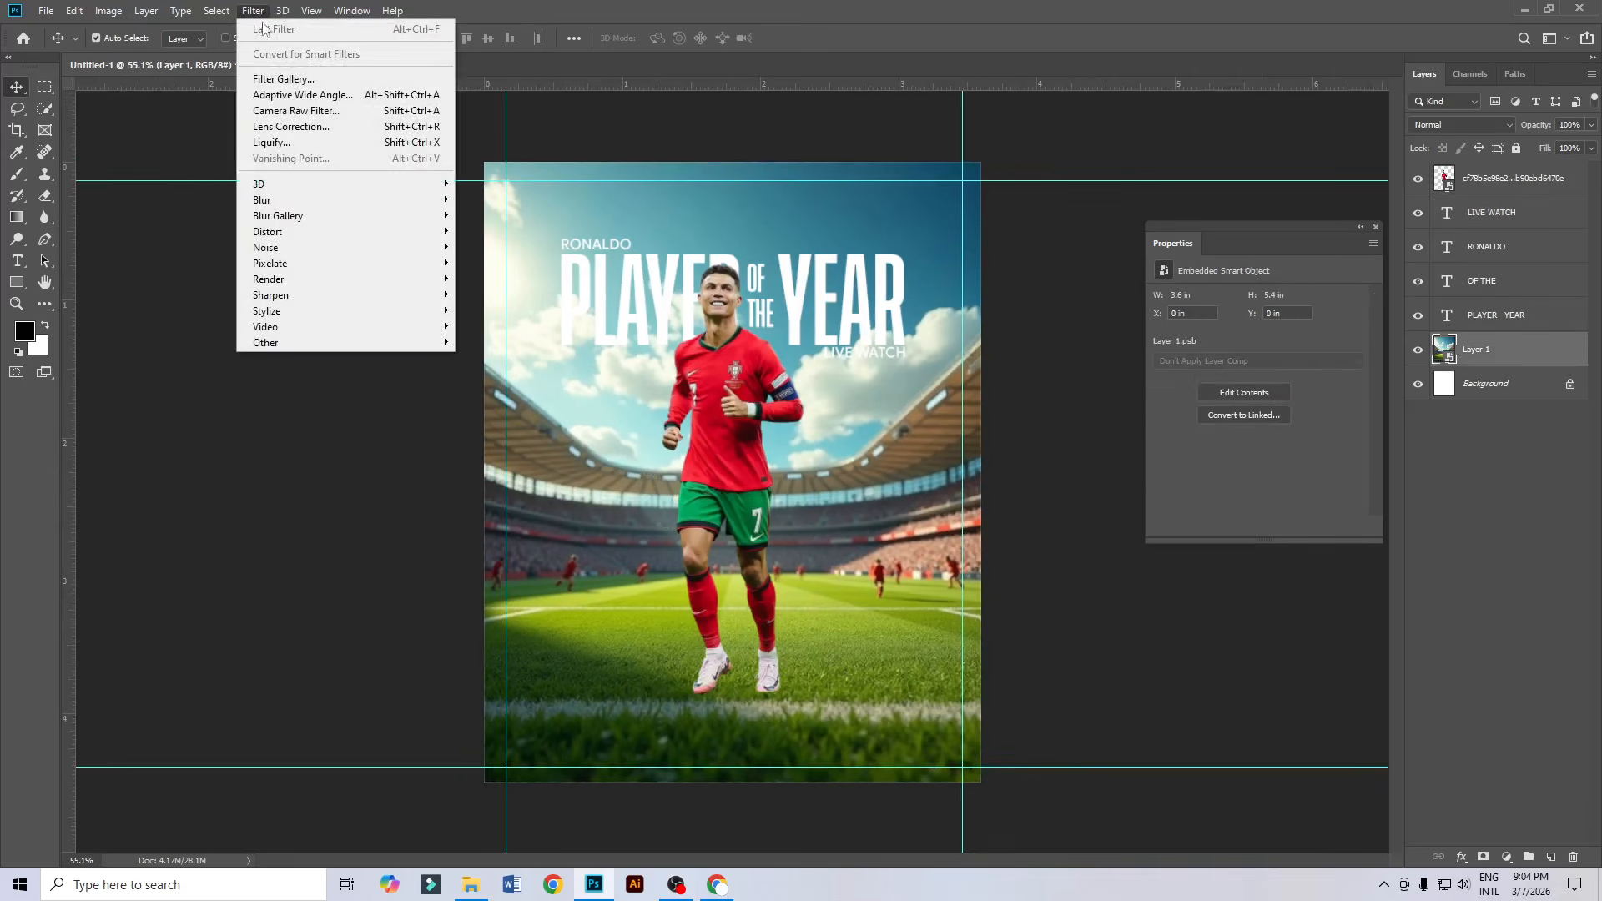
left_click(313, 112)
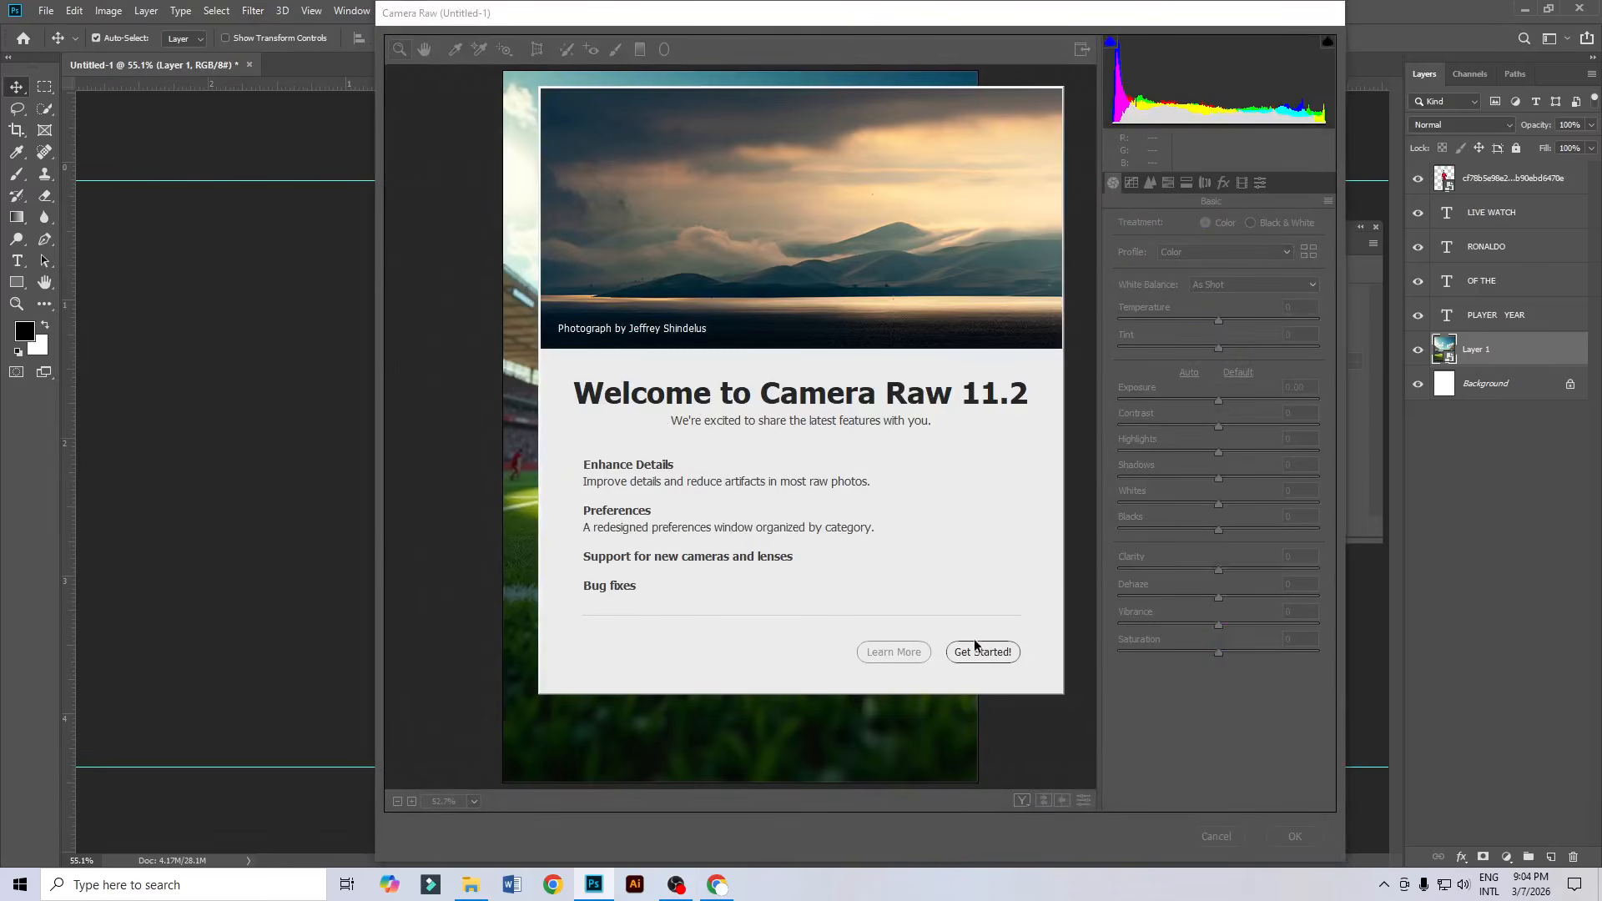
left_click(976, 645)
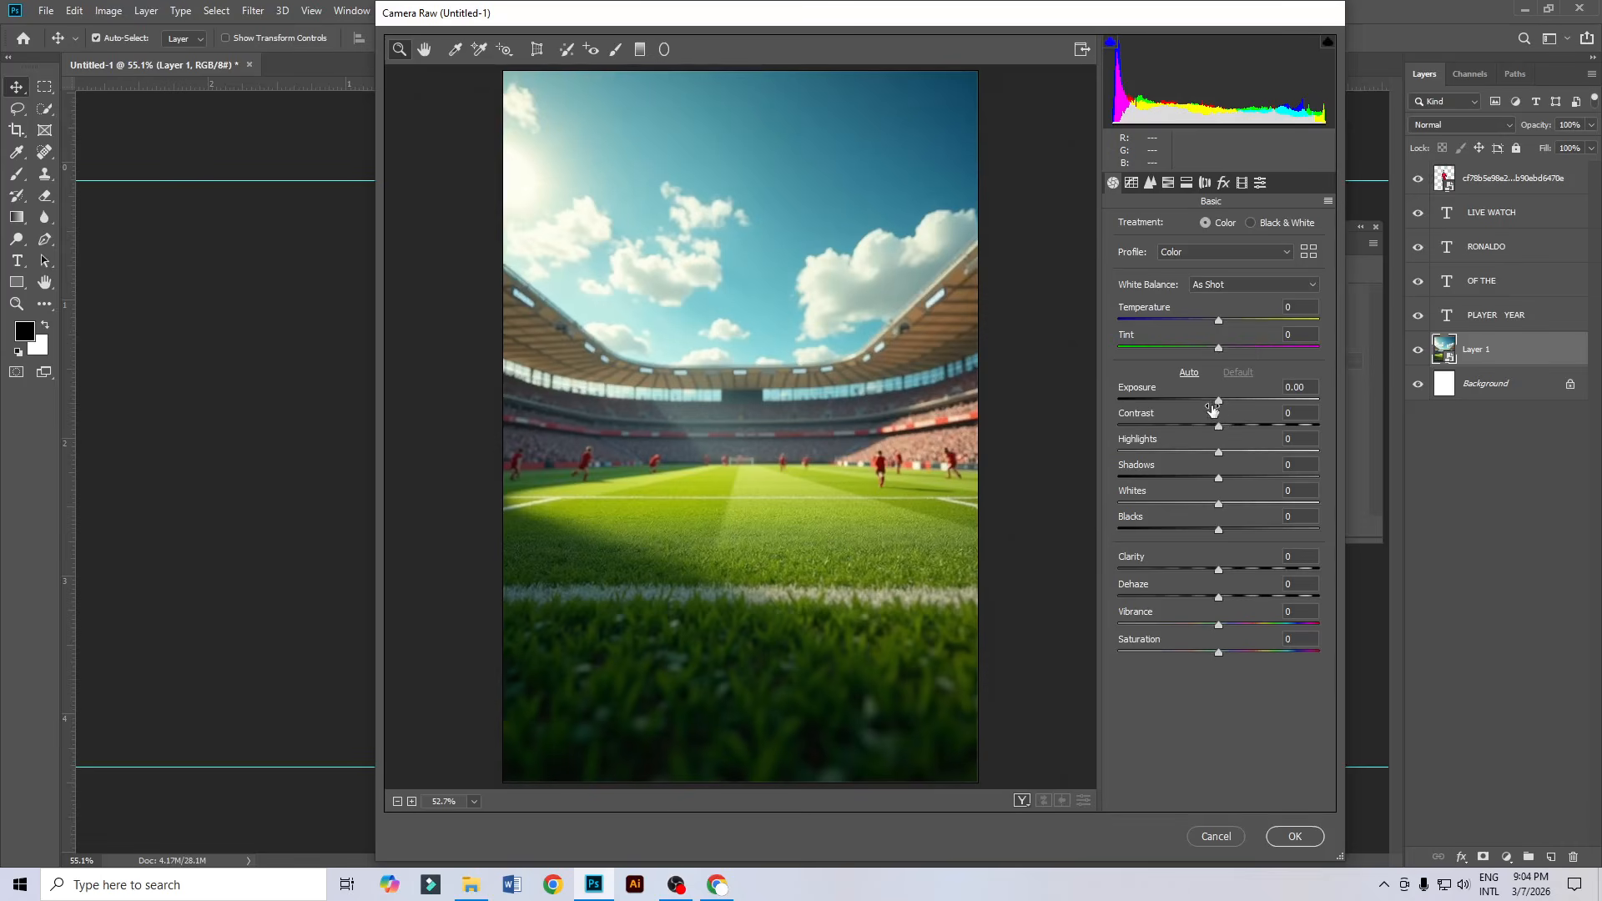
left_click_drag(1219, 404, 1264, 434)
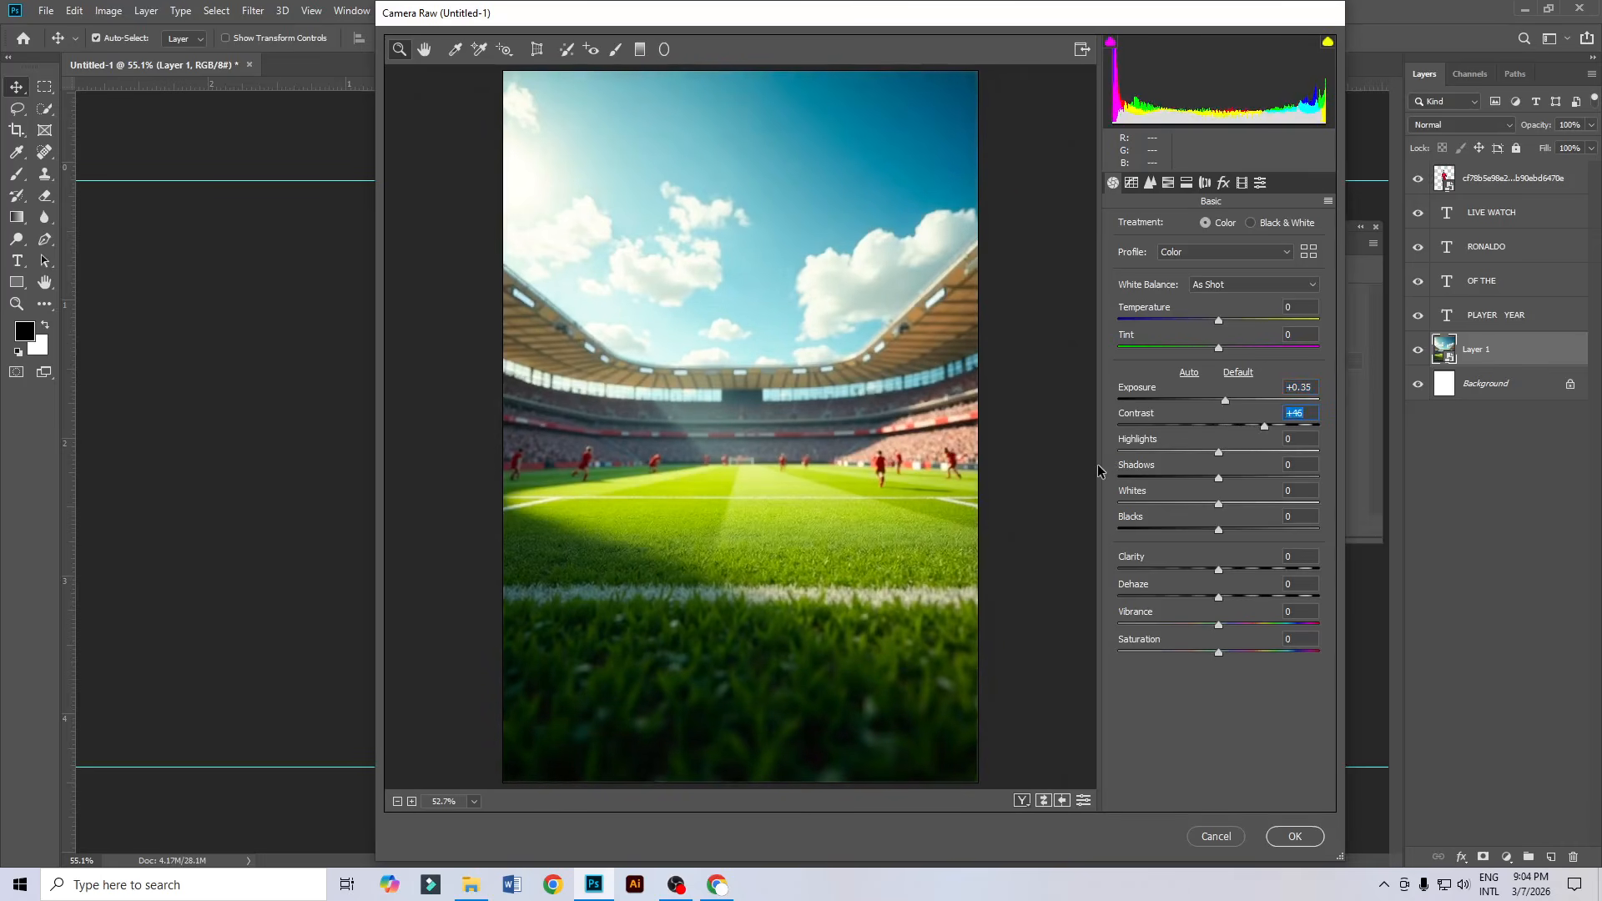
left_click_drag(1219, 451, 1184, 483)
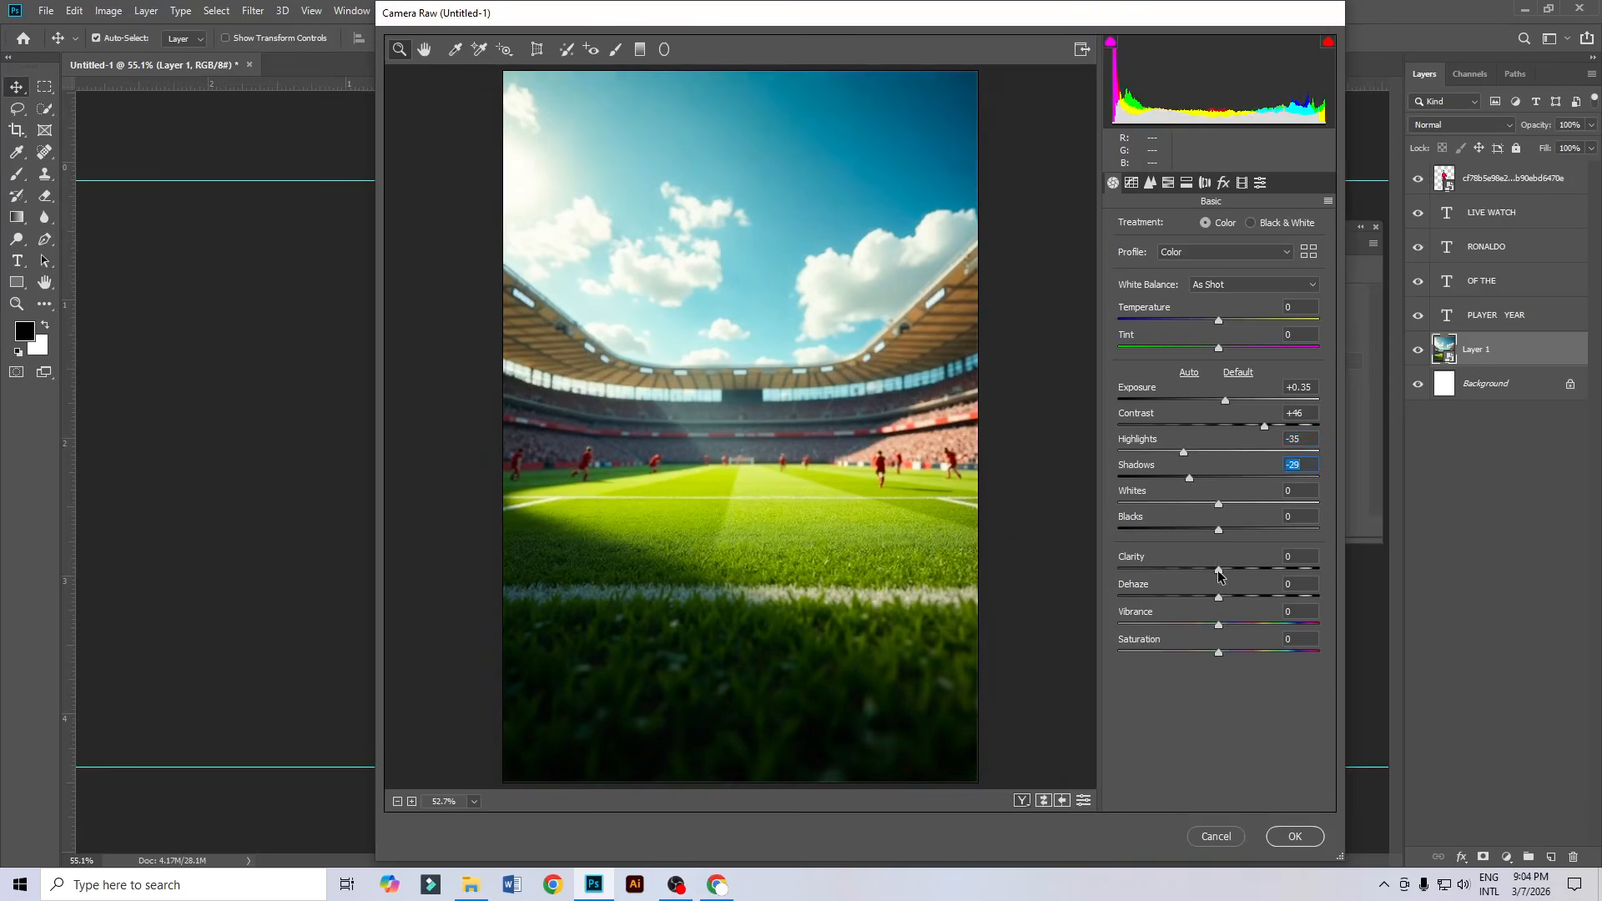
left_click_drag(1220, 575, 1246, 577)
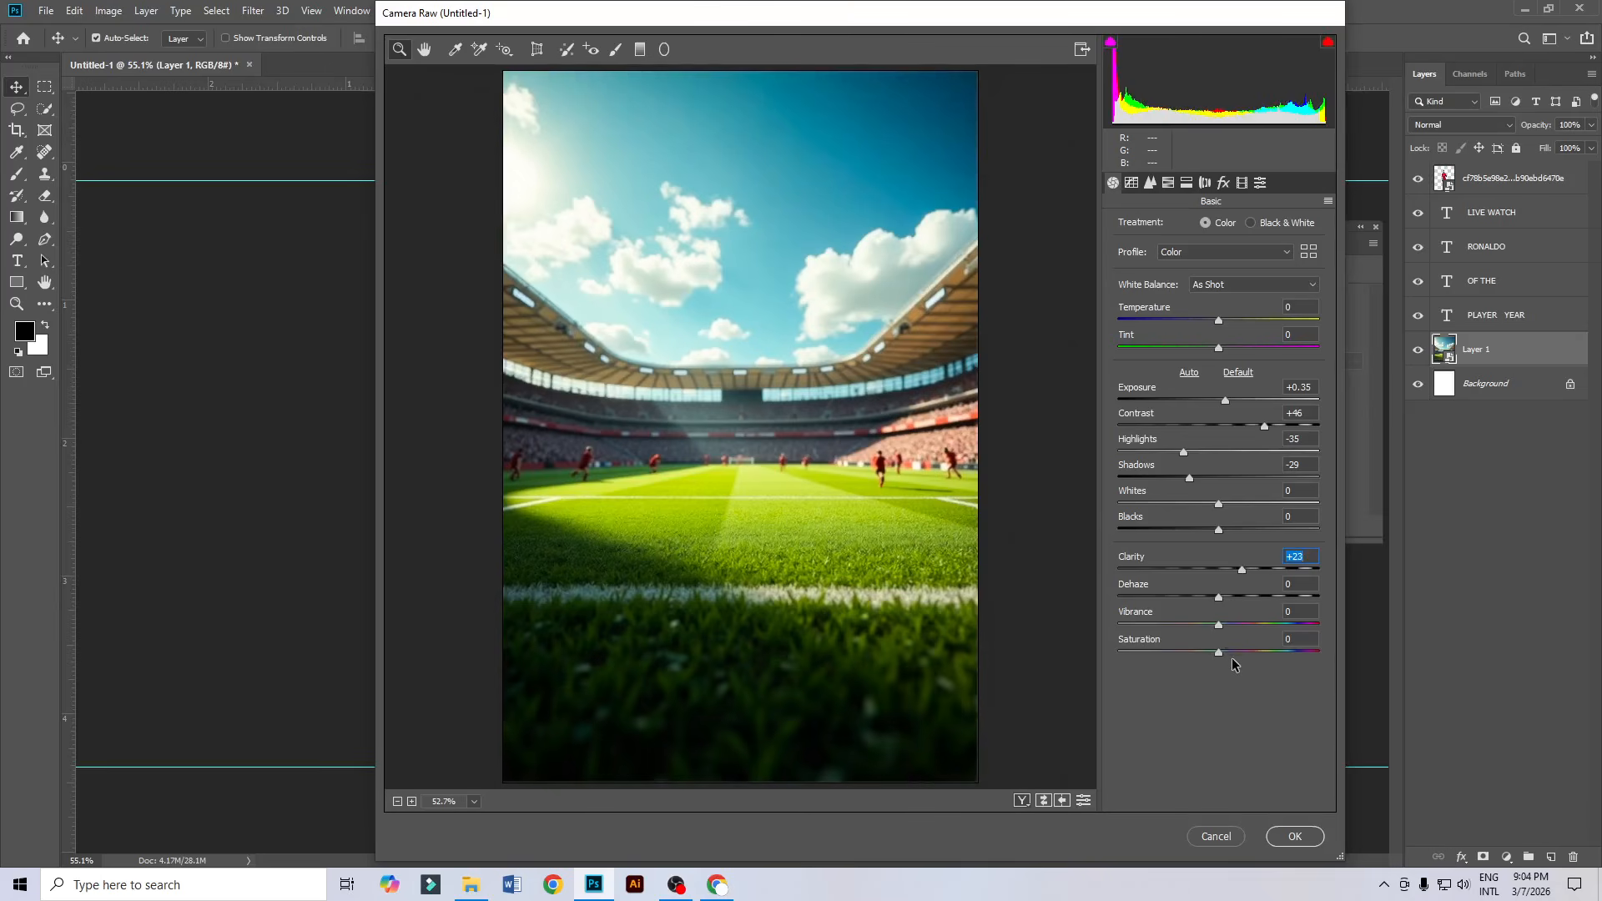
left_click_drag(1220, 652, 1238, 658)
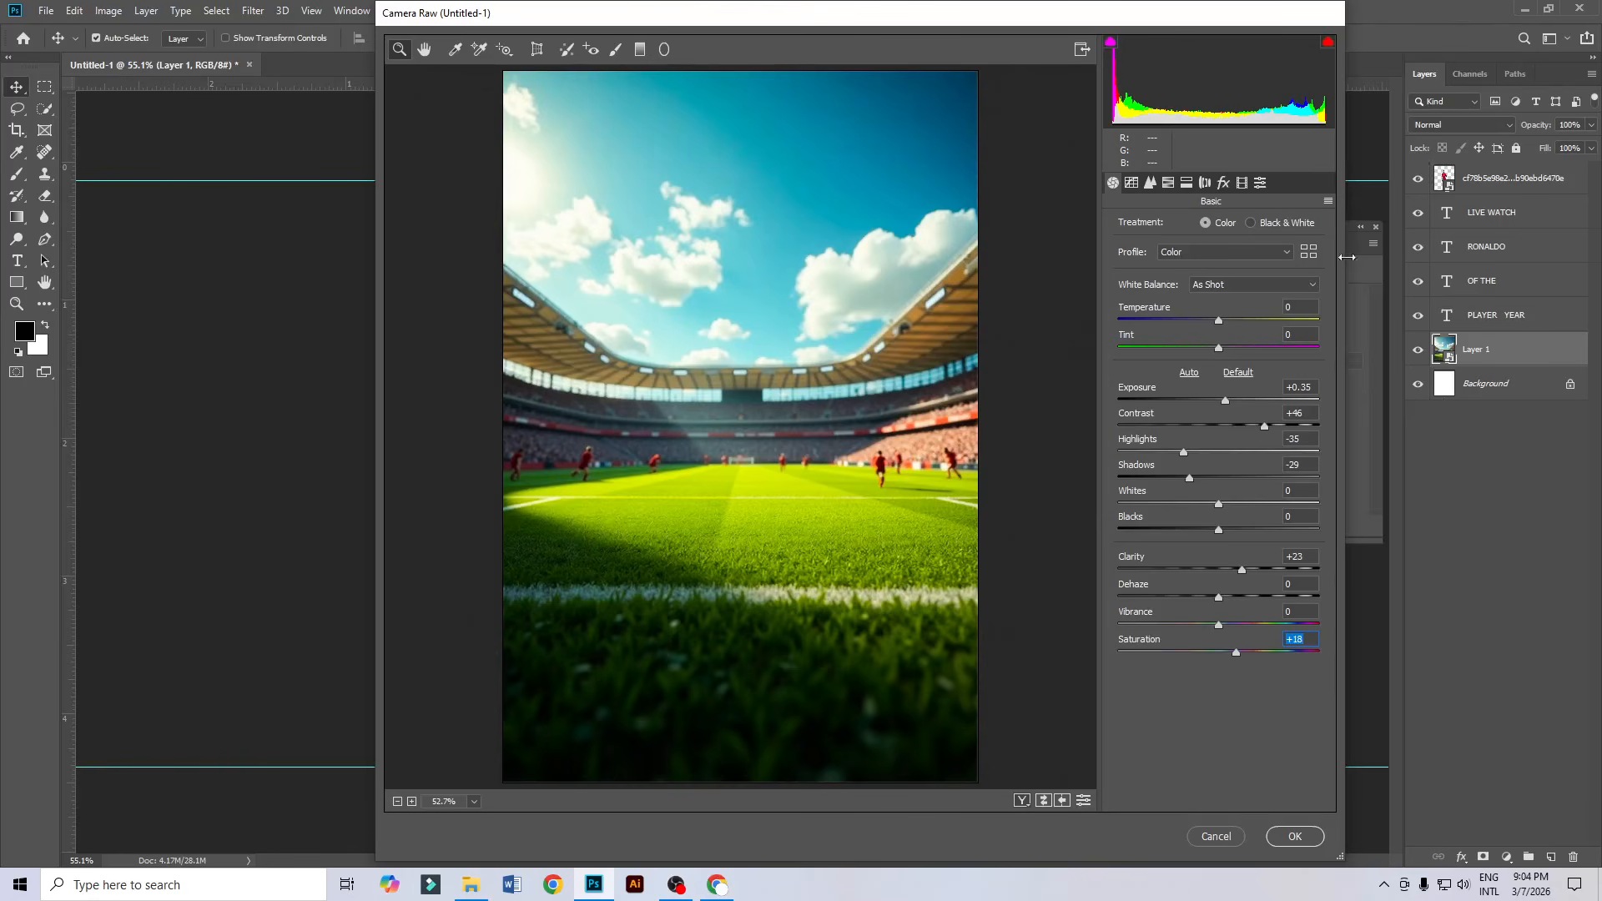
left_click(1295, 836)
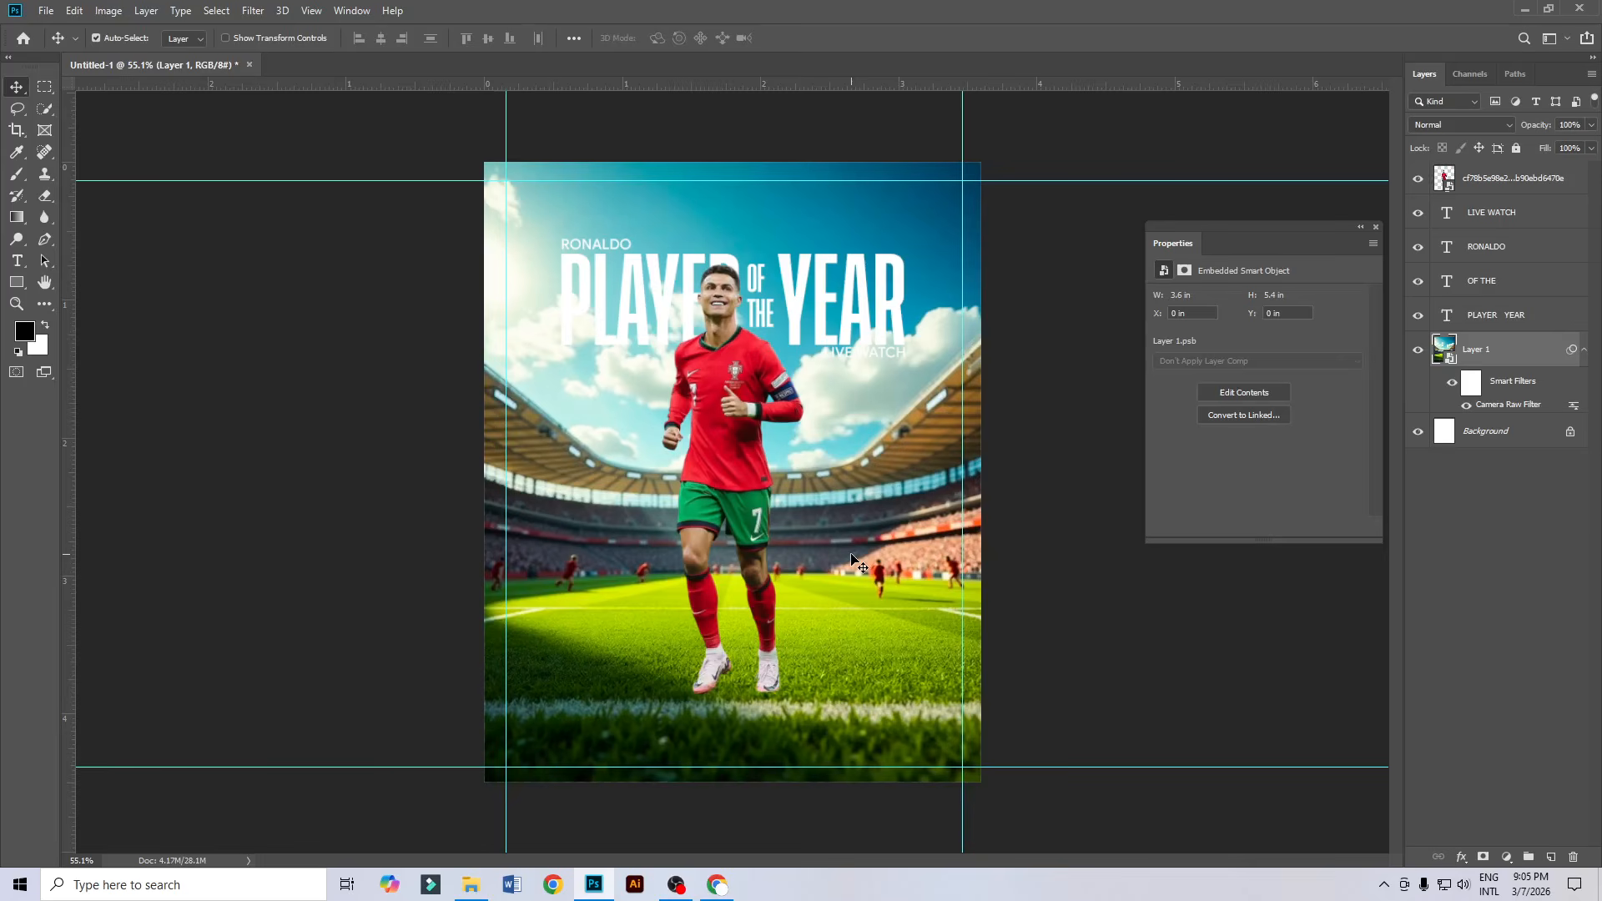
Add a Curves adjustment clipped to the player cut-out and darken him by lowering the curve's highlight end to a little under half.
scroll(733, 601, "up", 1)
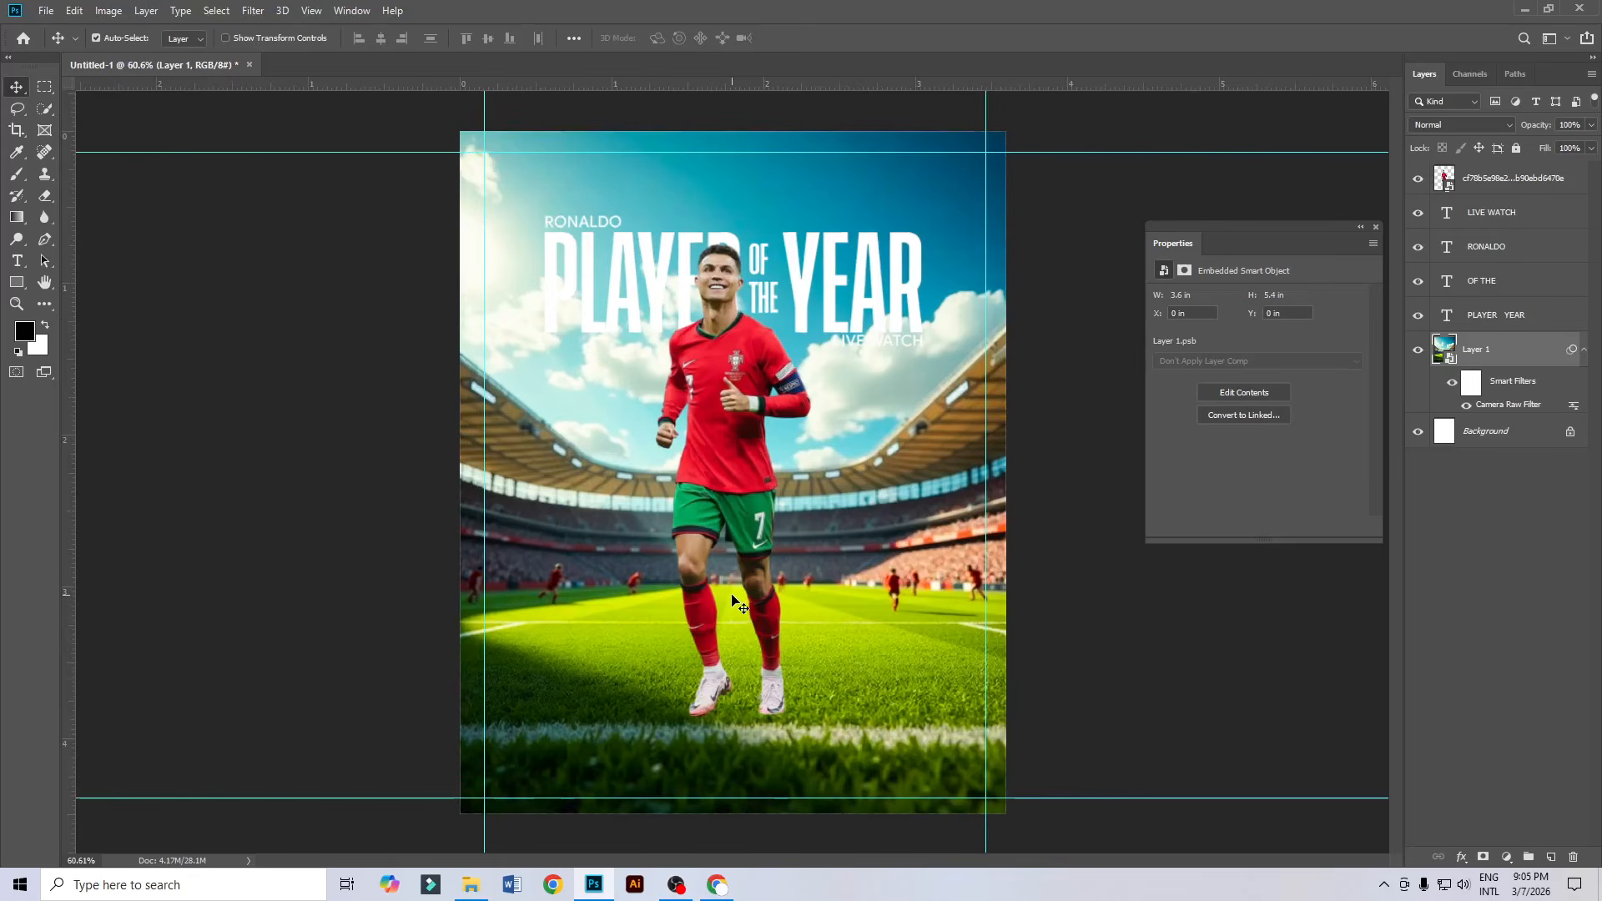
scroll(784, 632, "up", 1)
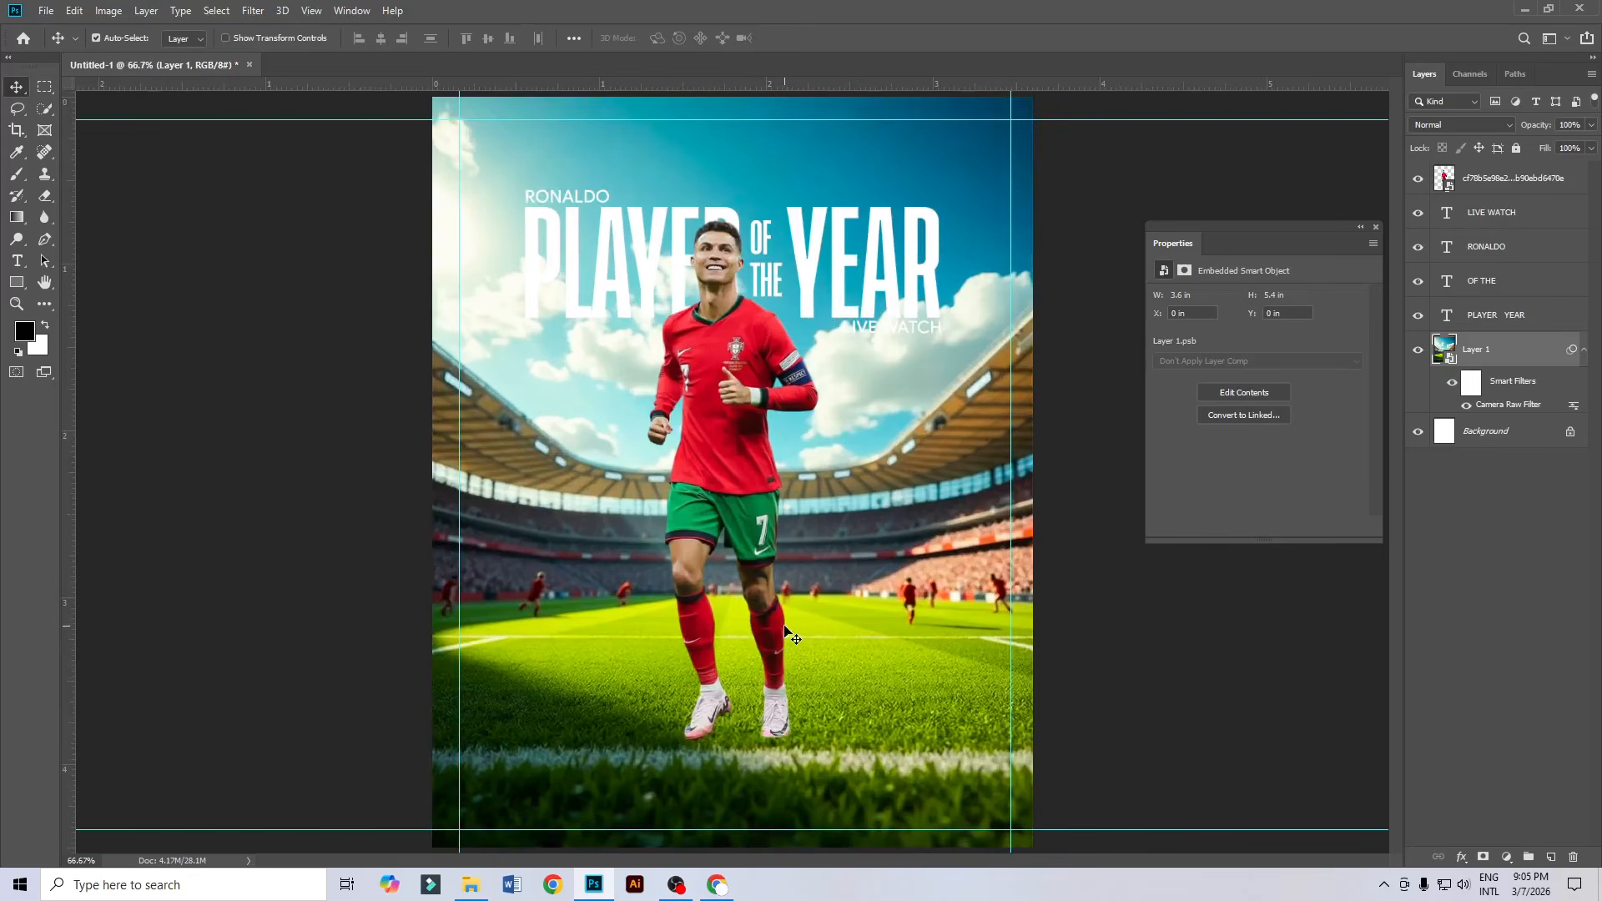
left_click(748, 436)
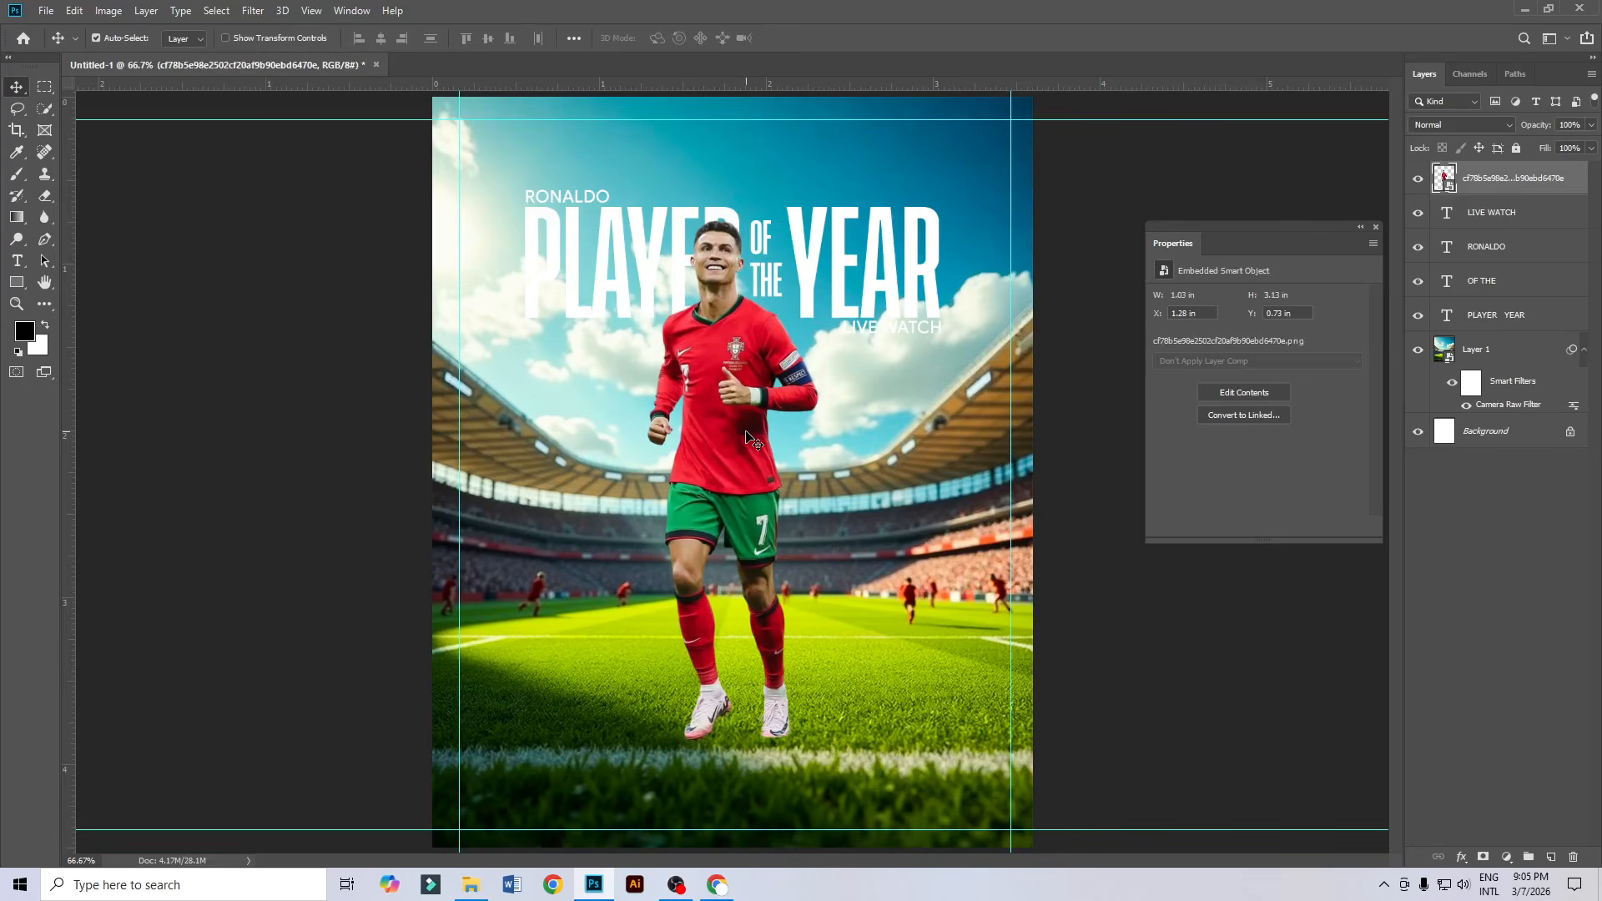
left_click(1507, 859)
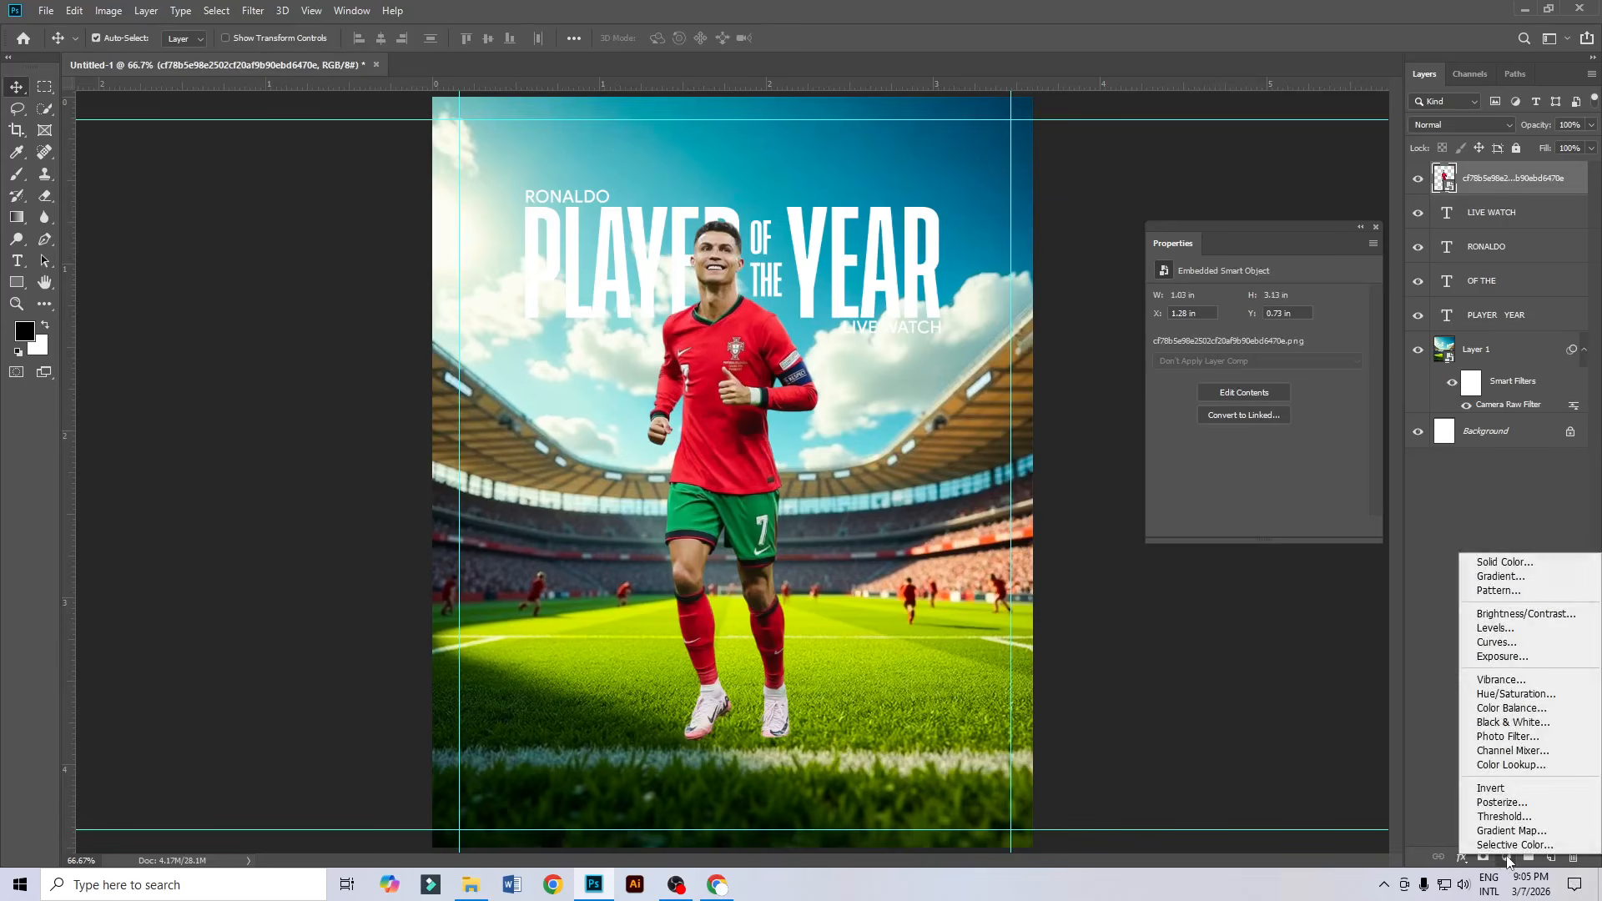
left_click(1497, 643)
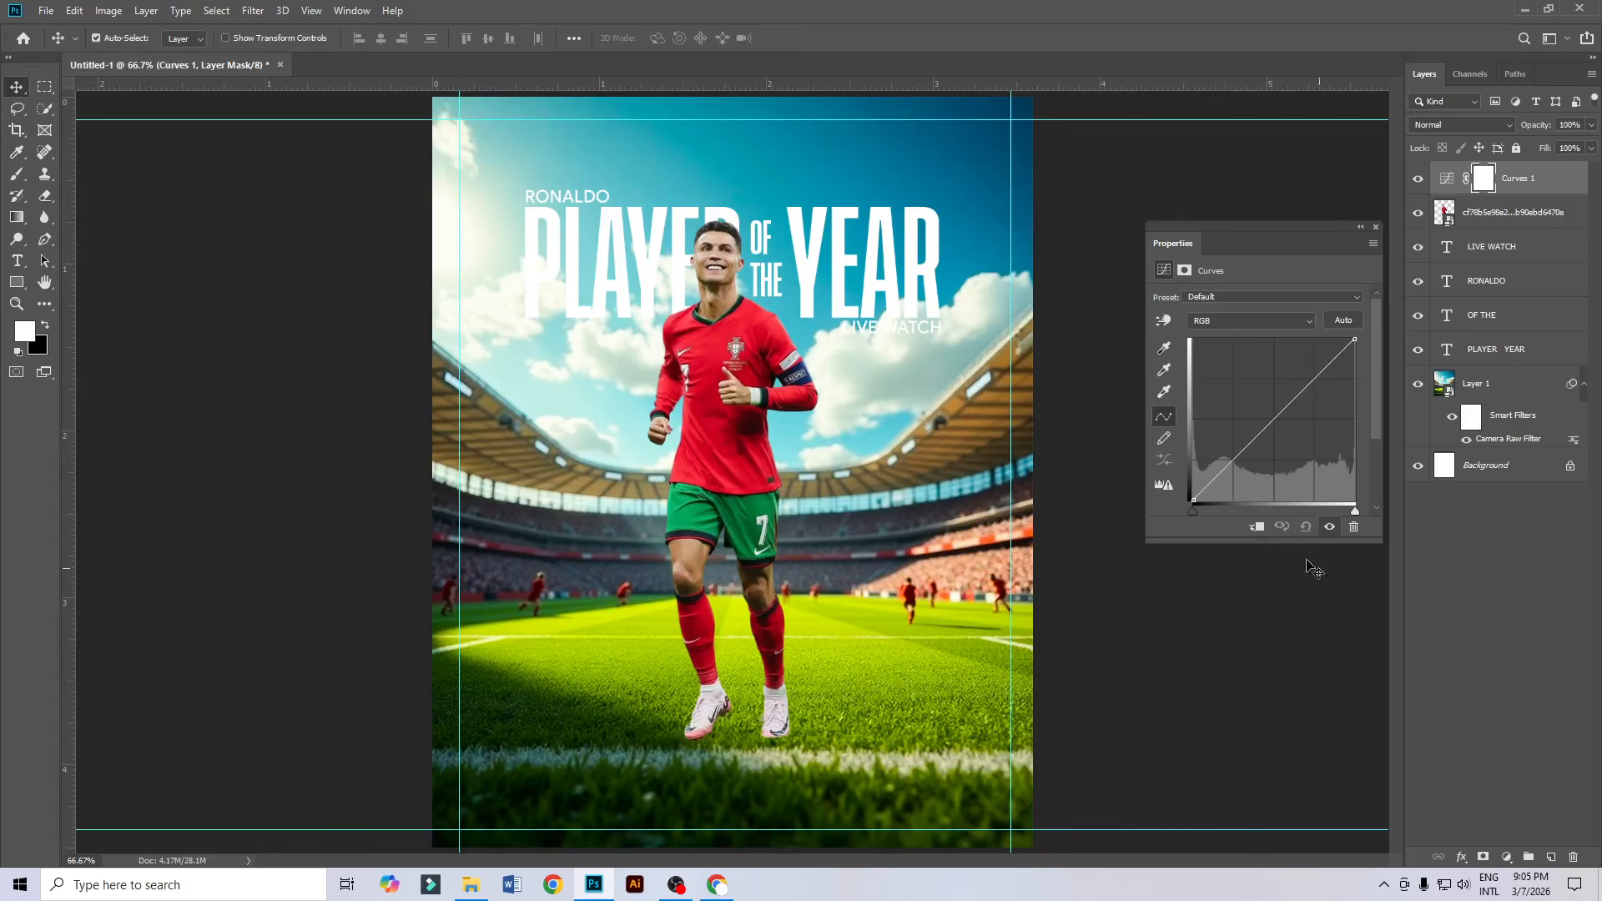
left_click(1258, 531)
left_click_drag(1359, 341, 1350, 434)
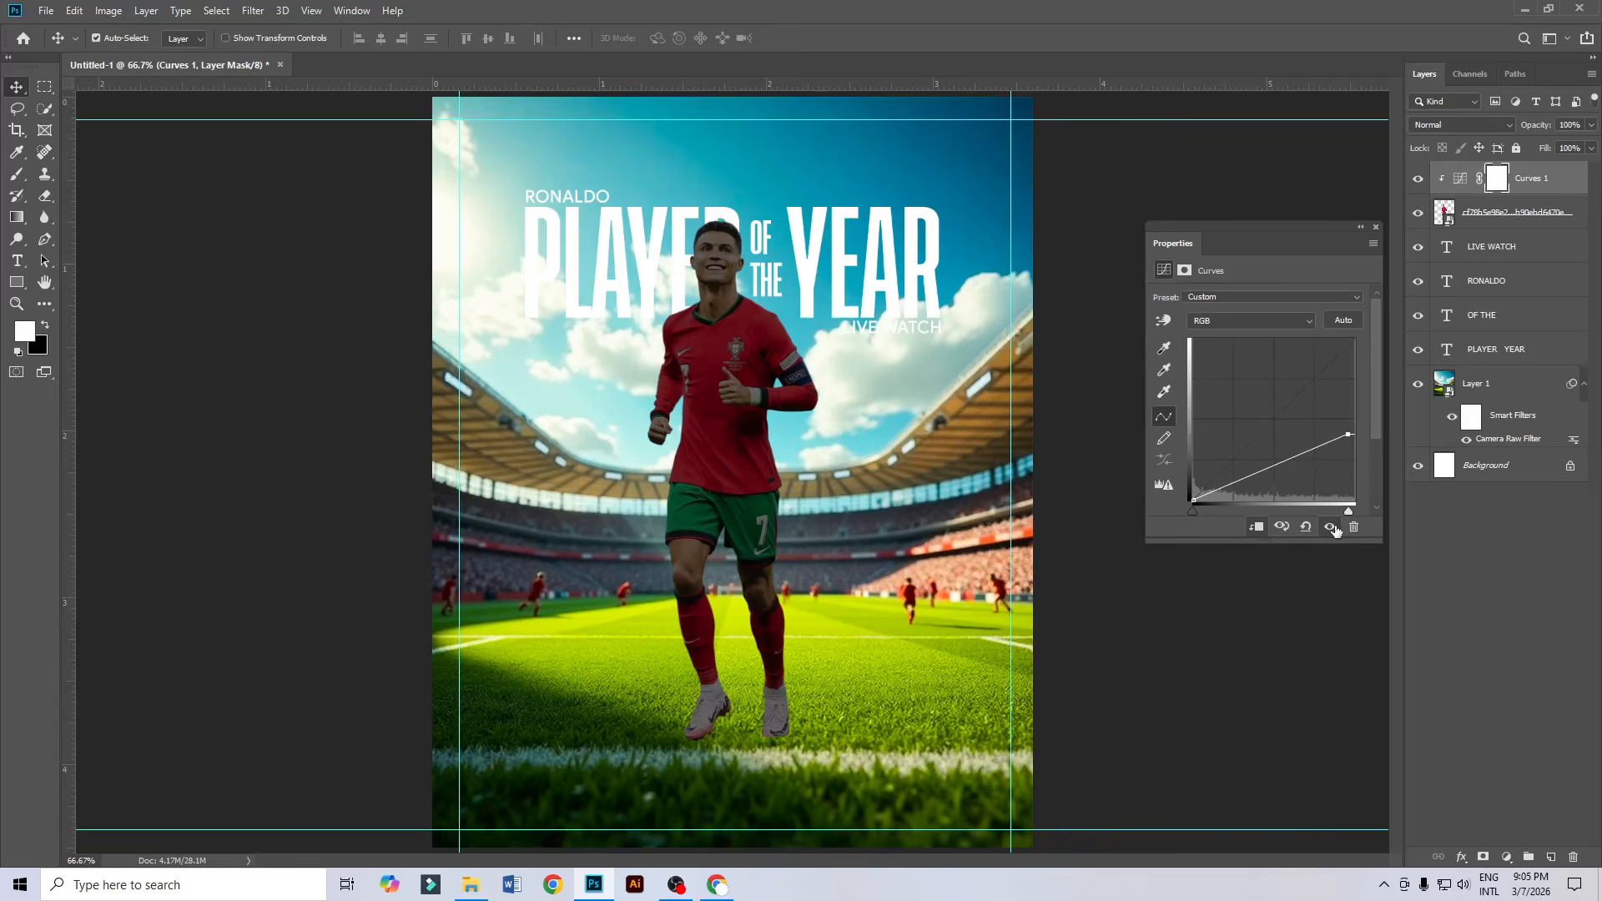
Add a second mask to the player's Curves adjustment and invert its layer mask to black to hide the darkening.
left_click(1483, 859)
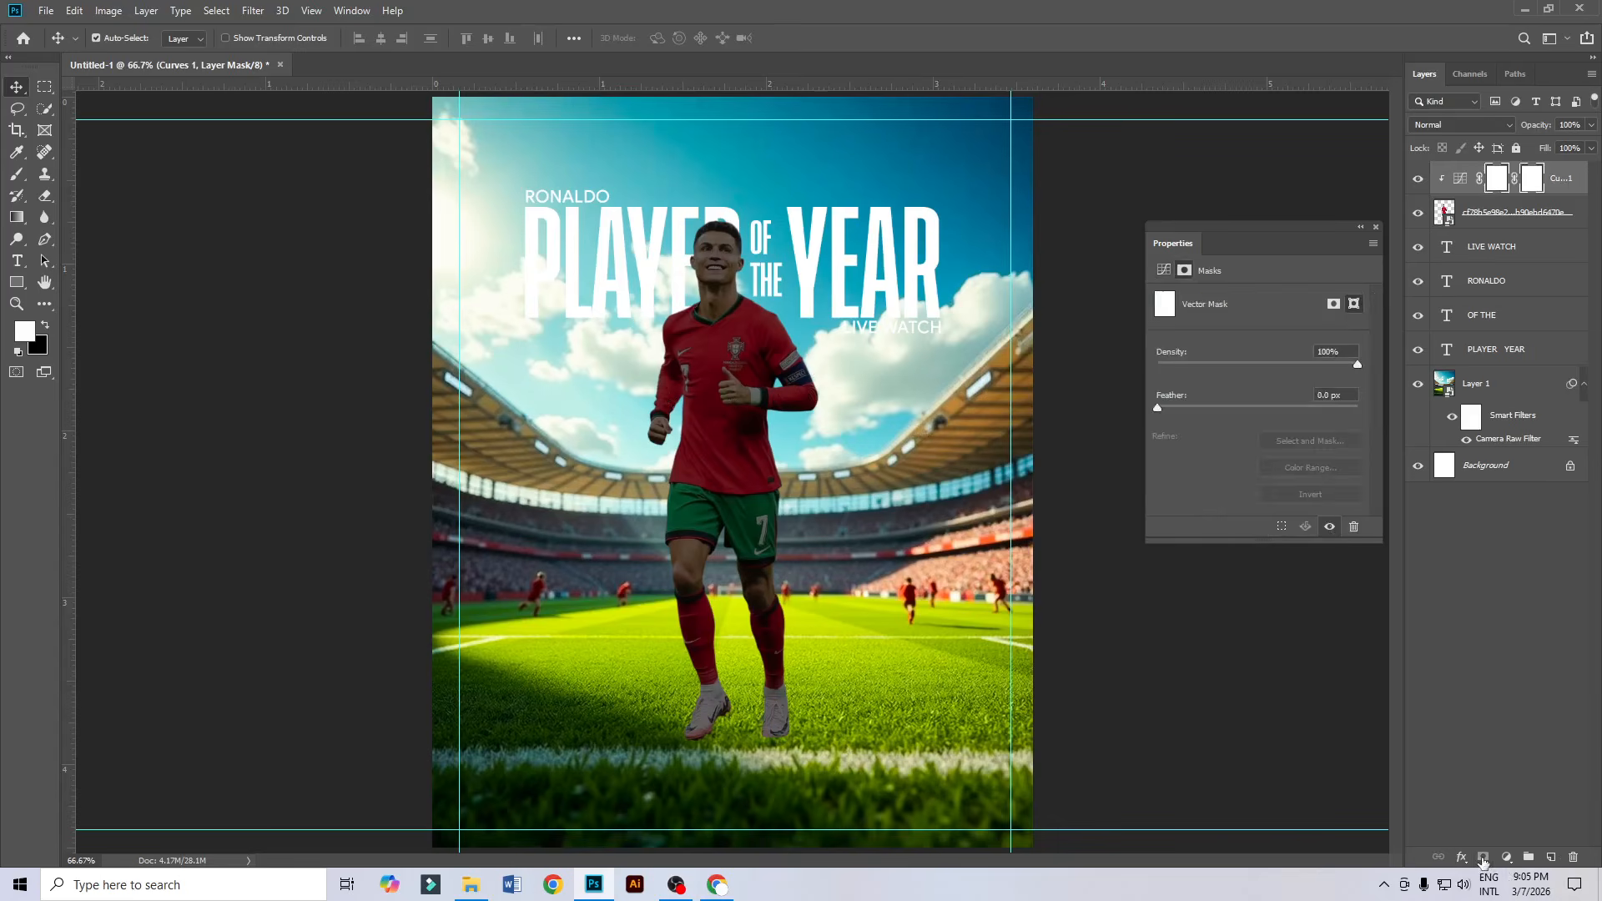
key("ctrl+i")
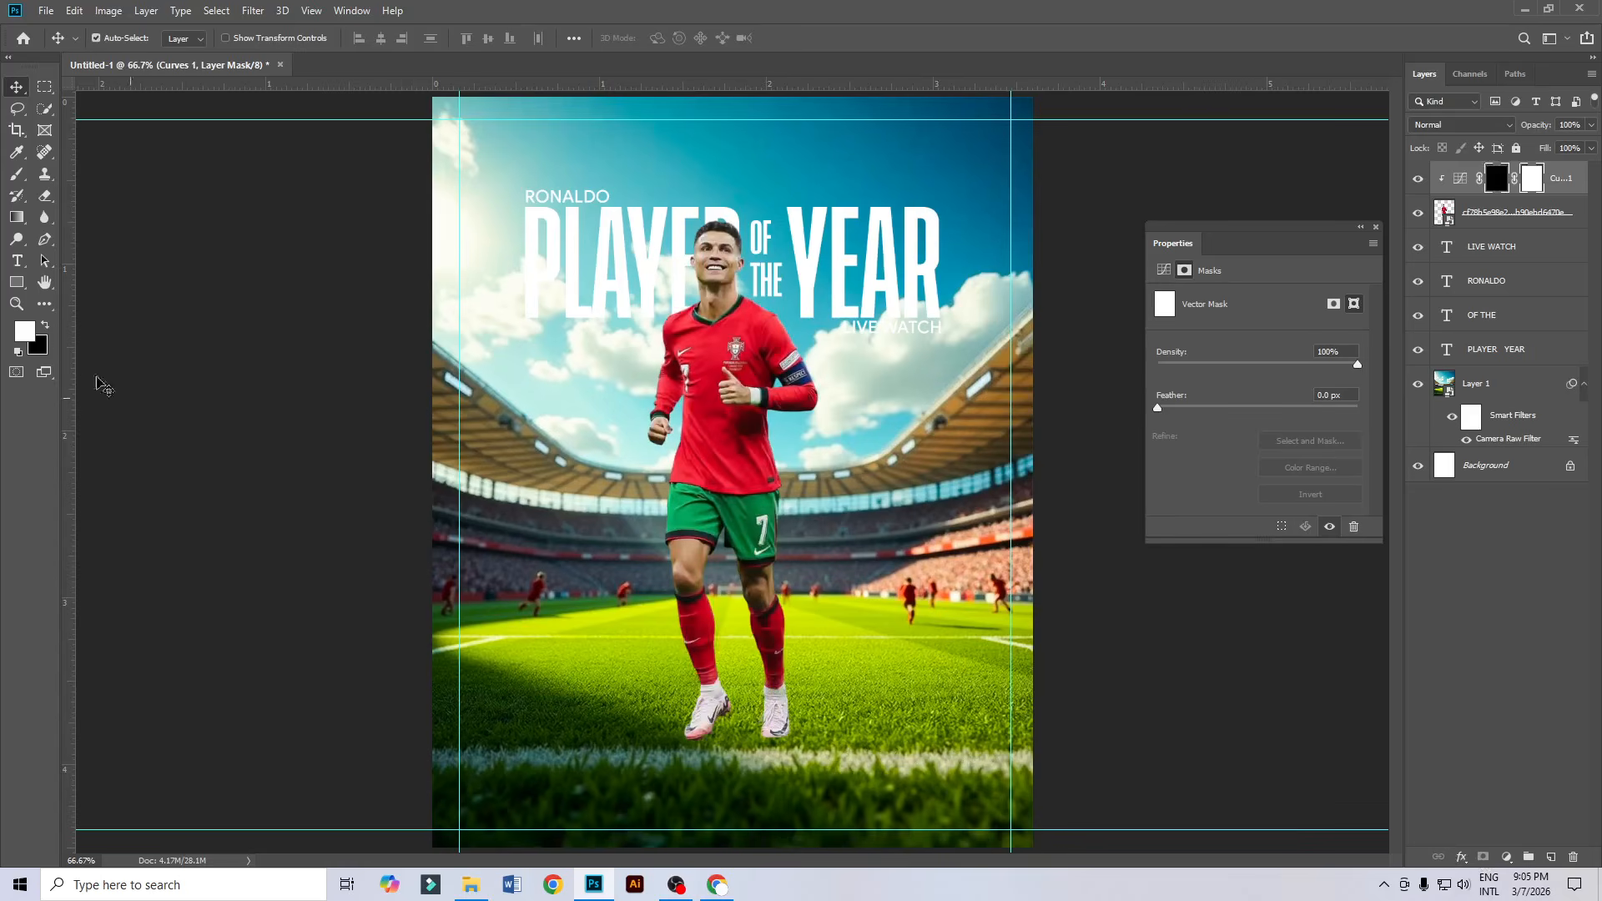
Paint white on the Curves mask with a soft 90 px brush at 34% opacity, shading the player's armband-side arm, torso and leg.
left_click(18, 173)
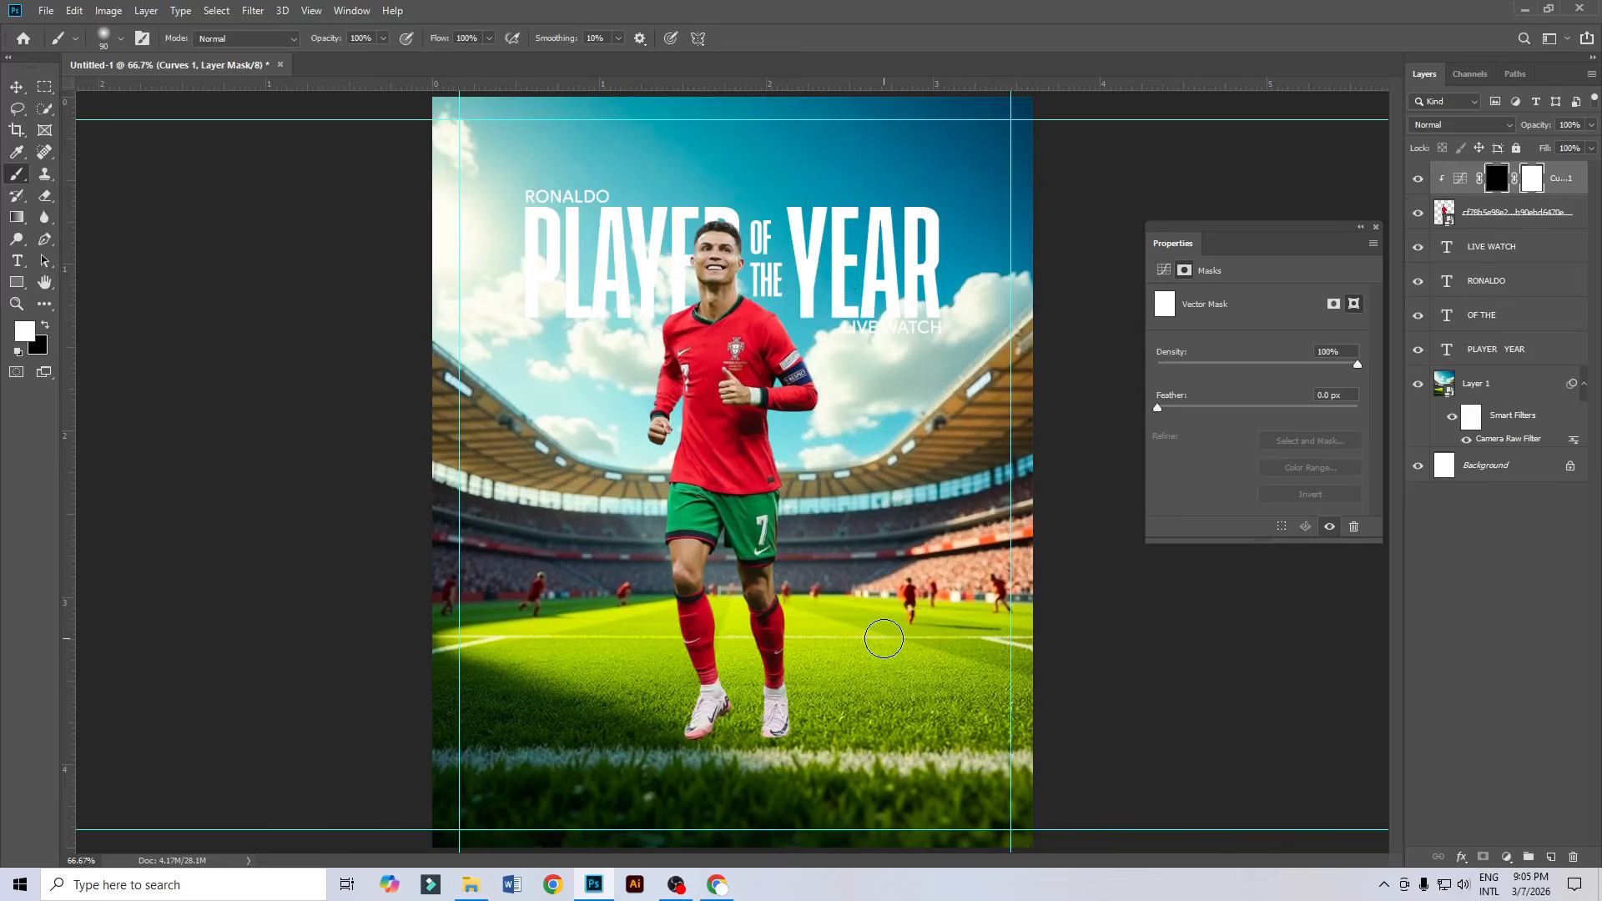
scroll(737, 402, "up", 3)
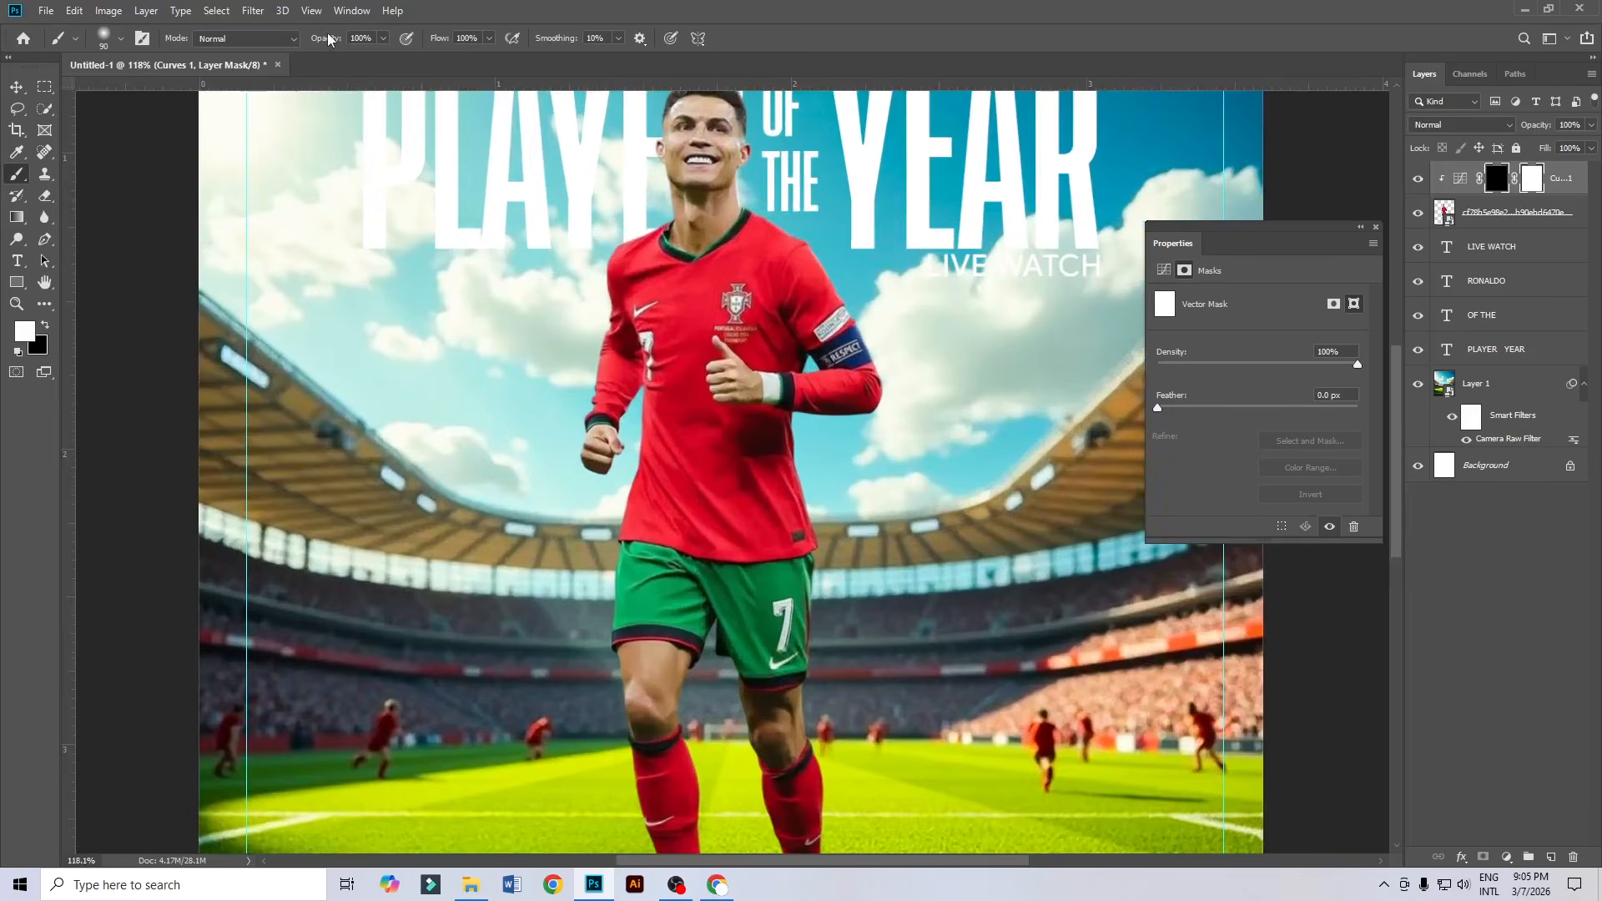
left_click_drag(302, 46, 299, 46)
left_click_drag(909, 346, 707, 363)
left_click_drag(605, 250, 642, 263)
key("ctrl+z")
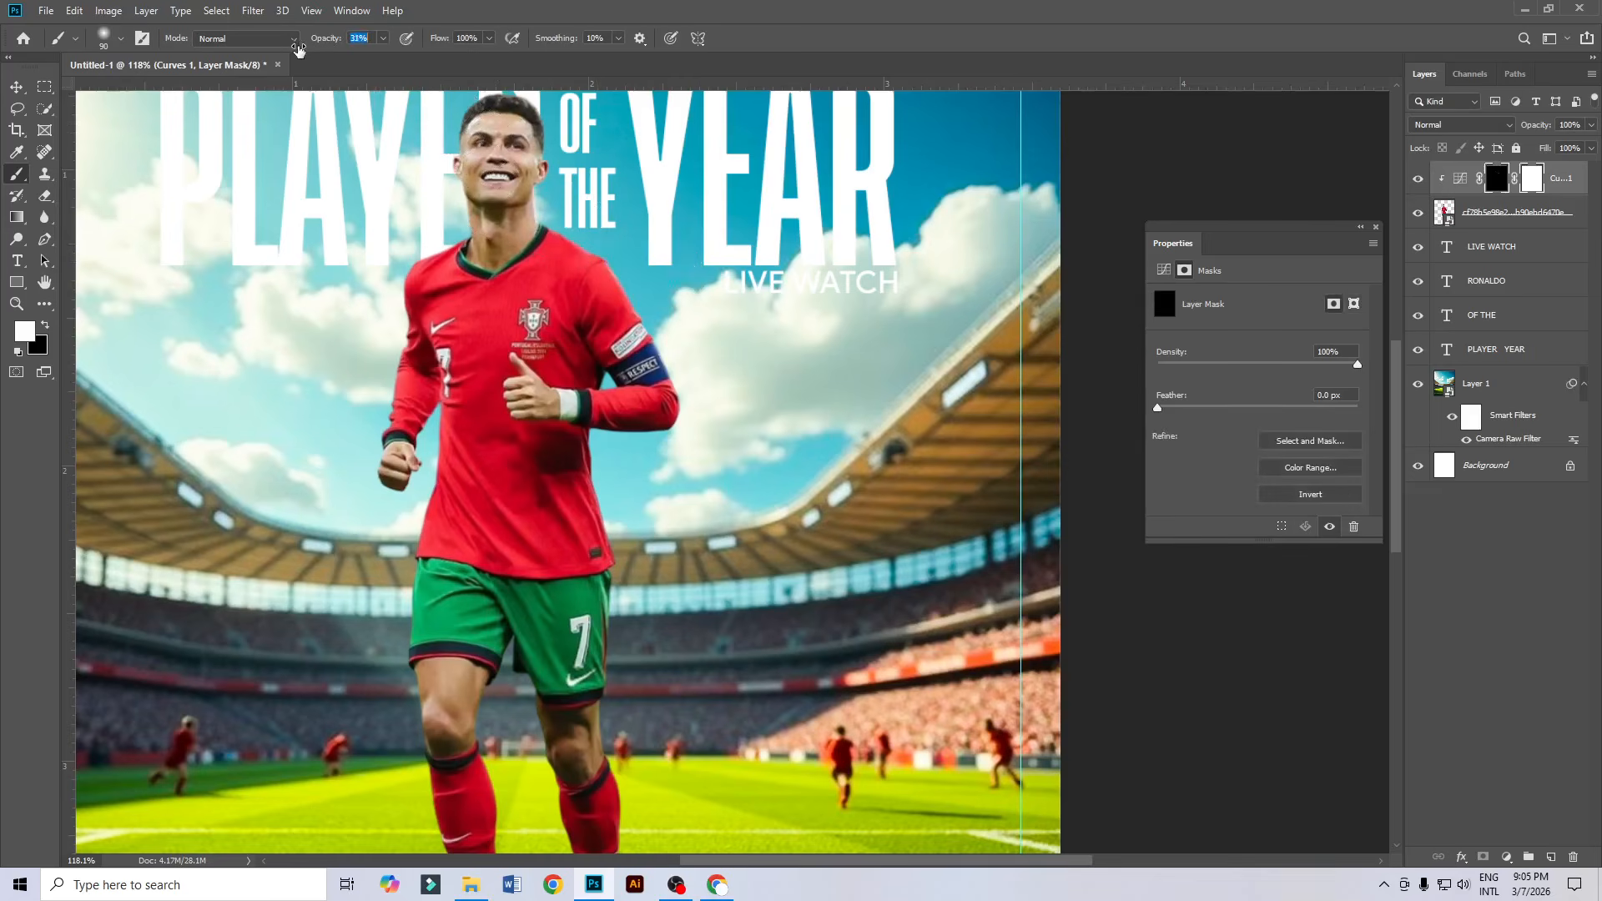
mouse_move(625, 273)
left_mouse_down()
mouse_move(564, 330)
mouse_move(638, 479)
left_mouse_up()
mouse_move(503, 590)
left_mouse_down()
mouse_move(586, 705)
mouse_move(593, 826)
left_mouse_up()
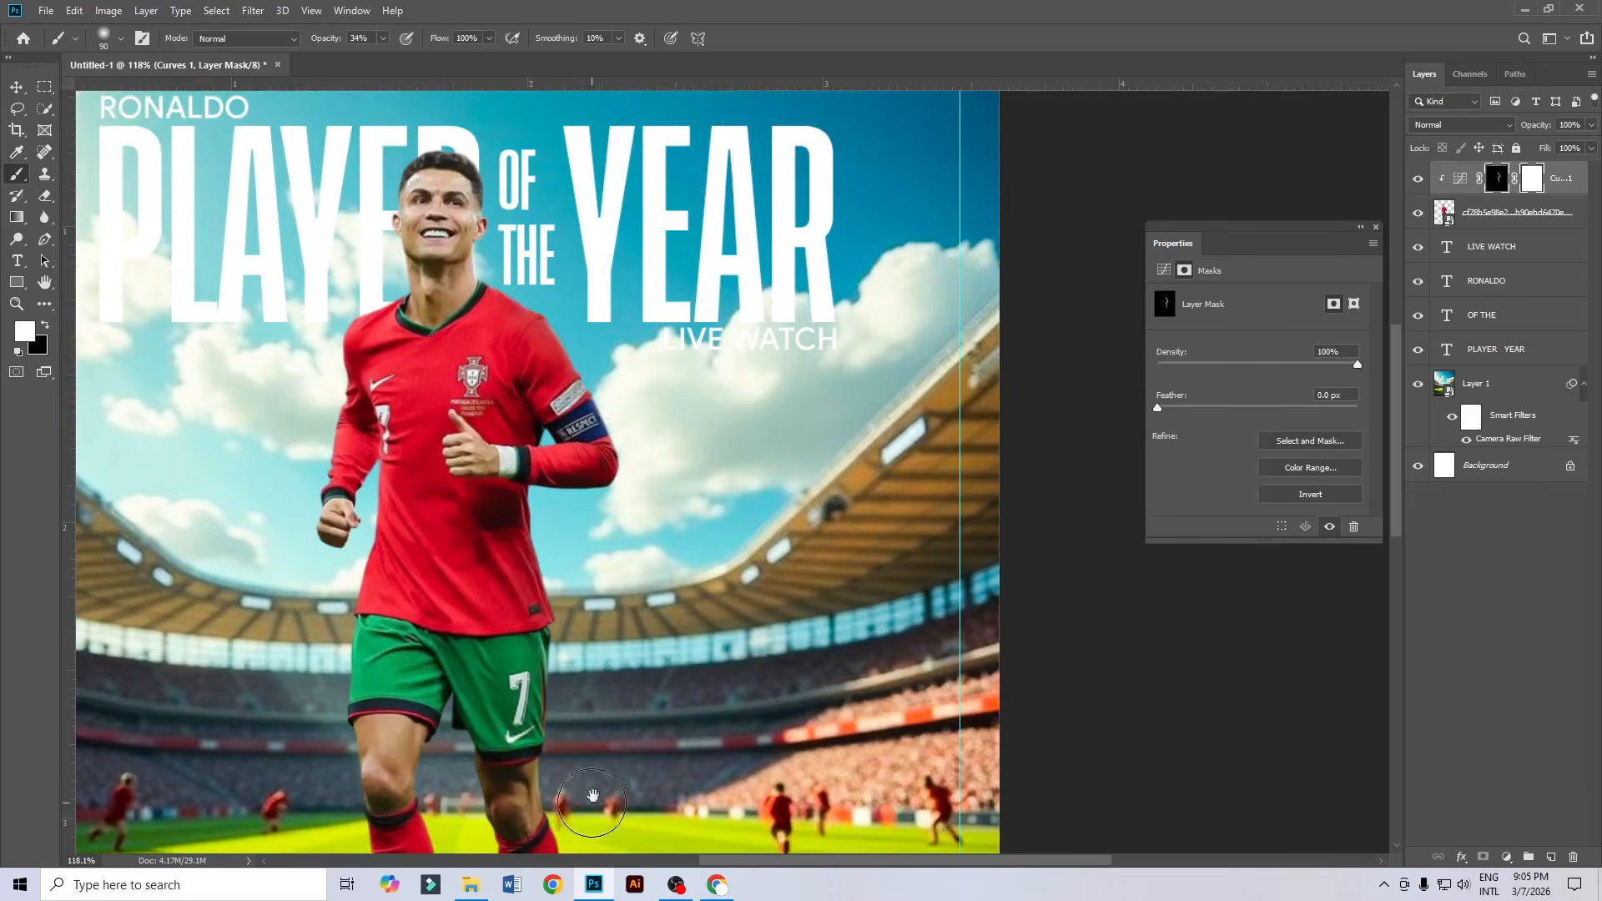
mouse_move(583, 676)
left_mouse_down()
mouse_move(573, 411)
mouse_move(549, 626)
mouse_move(592, 733)
mouse_move(579, 842)
mouse_move(522, 835)
mouse_move(475, 580)
left_mouse_up()
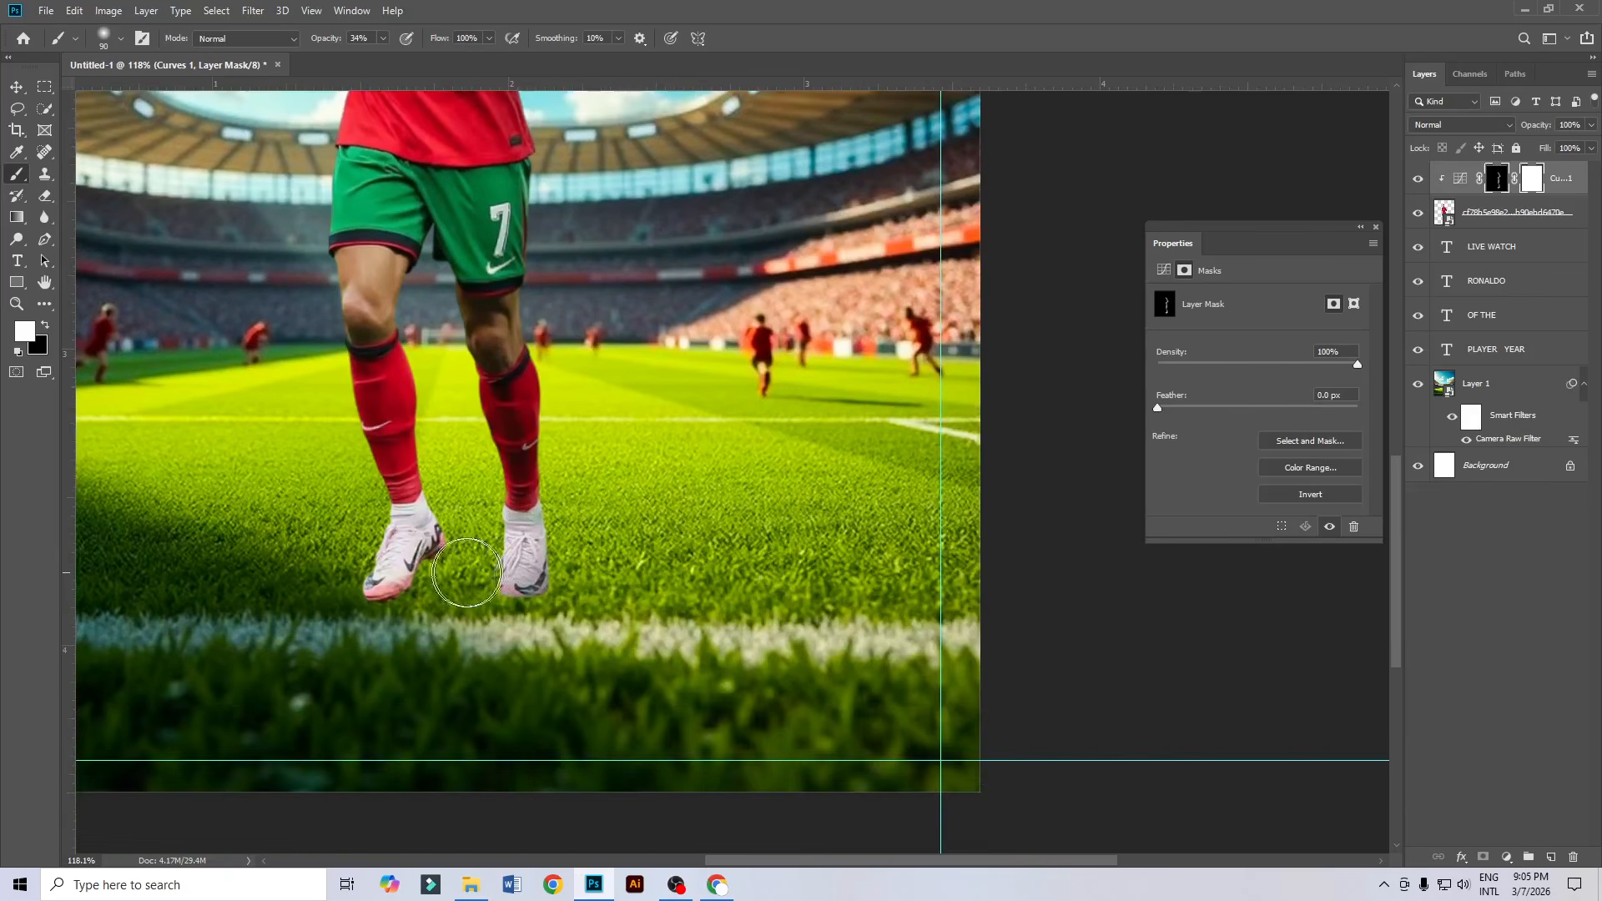
Paint shading onto both boots and the lower leg on the armband side through the Curves mask.
mouse_move(374, 602)
left_mouse_down()
mouse_move(433, 599)
mouse_move(370, 603)
left_mouse_up()
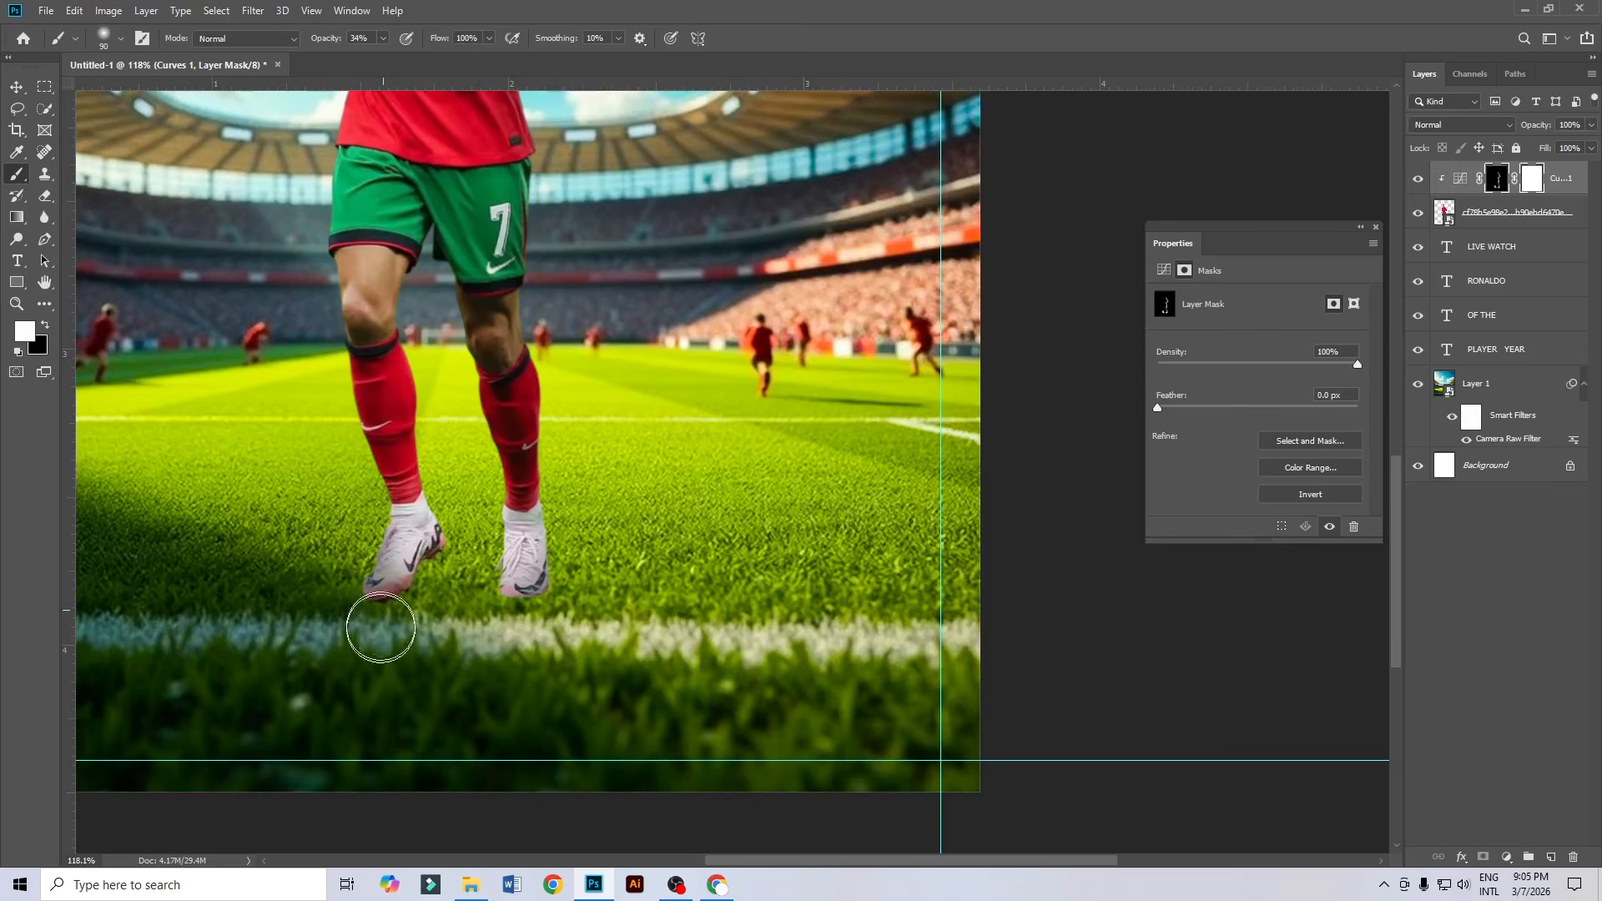
mouse_move(500, 617)
left_mouse_down()
mouse_move(534, 641)
mouse_move(504, 612)
mouse_move(562, 597)
mouse_move(575, 569)
mouse_move(508, 599)
mouse_move(490, 550)
mouse_move(576, 597)
mouse_move(559, 559)
mouse_move(568, 386)
mouse_move(568, 563)
left_mouse_up()
mouse_move(541, 439)
left_mouse_down()
mouse_move(580, 631)
mouse_move(559, 344)
mouse_move(555, 486)
left_mouse_up()
Extend the player's shading, touch it up with the brush at 9% opacity, and set the Curves layer's opacity to 90%.
scroll(555, 486, "down", 3)
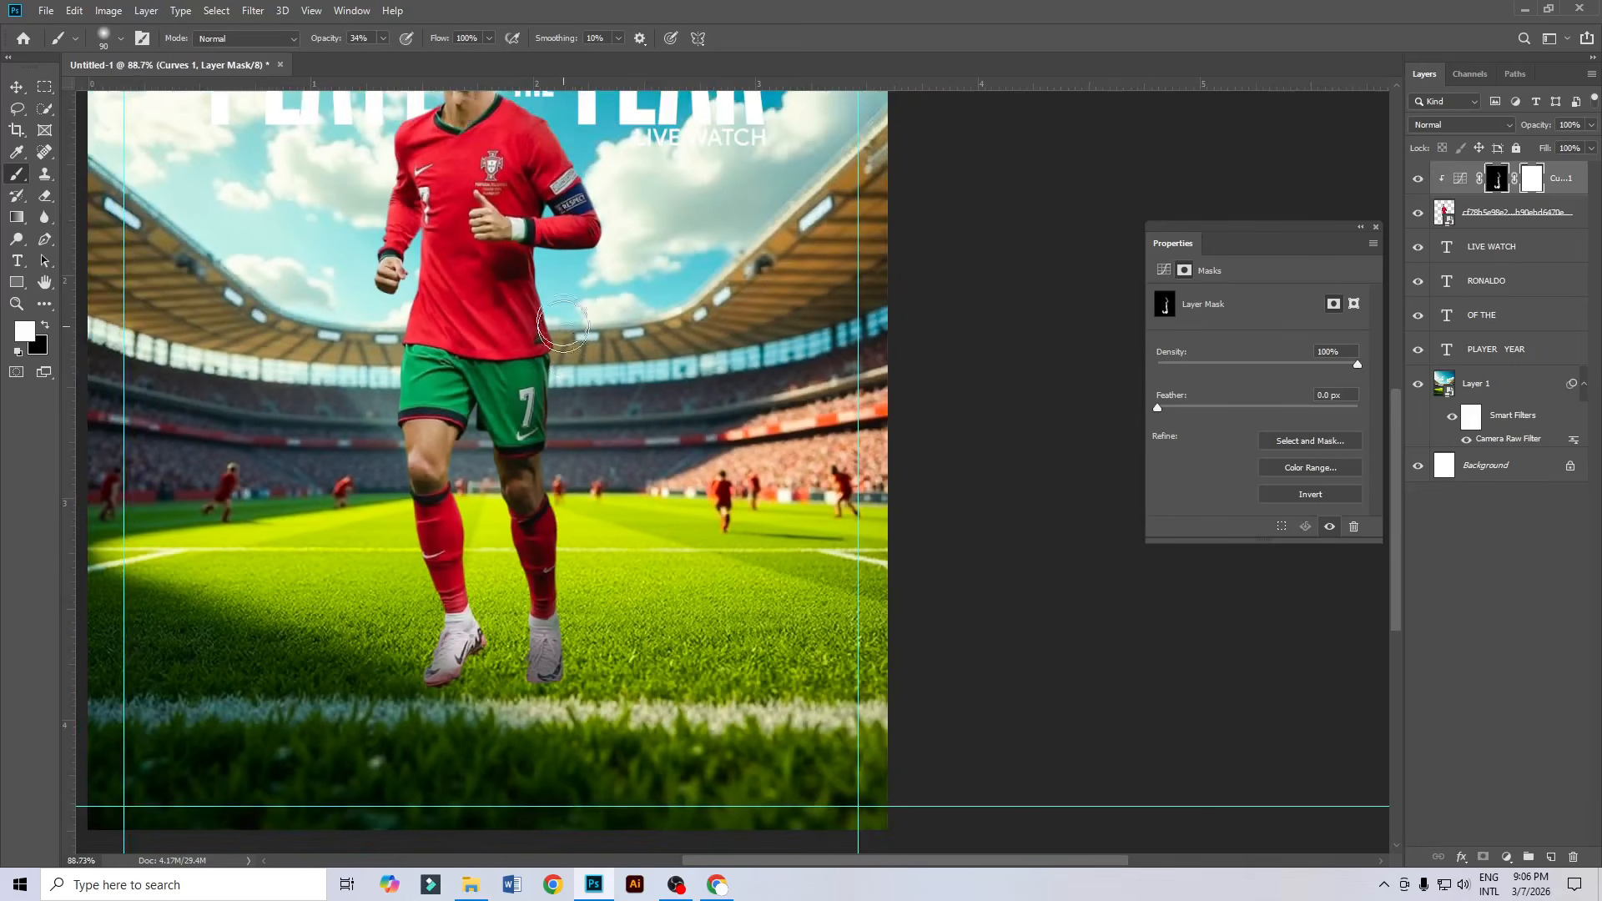
scroll(551, 456, "up", 3)
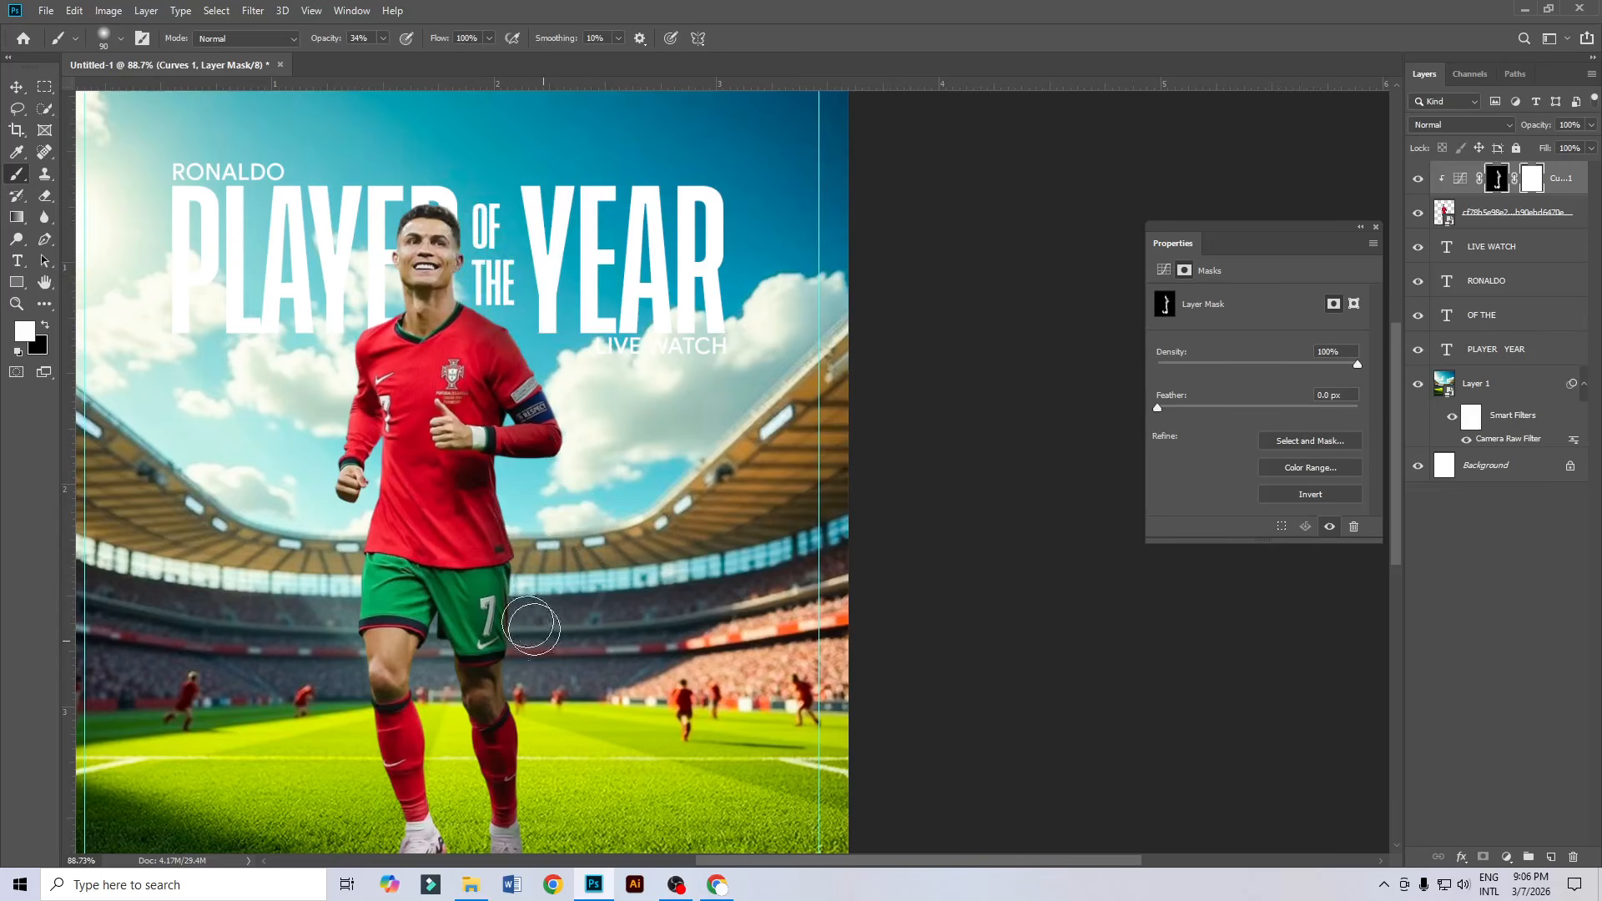
scroll(534, 618, "down", 5)
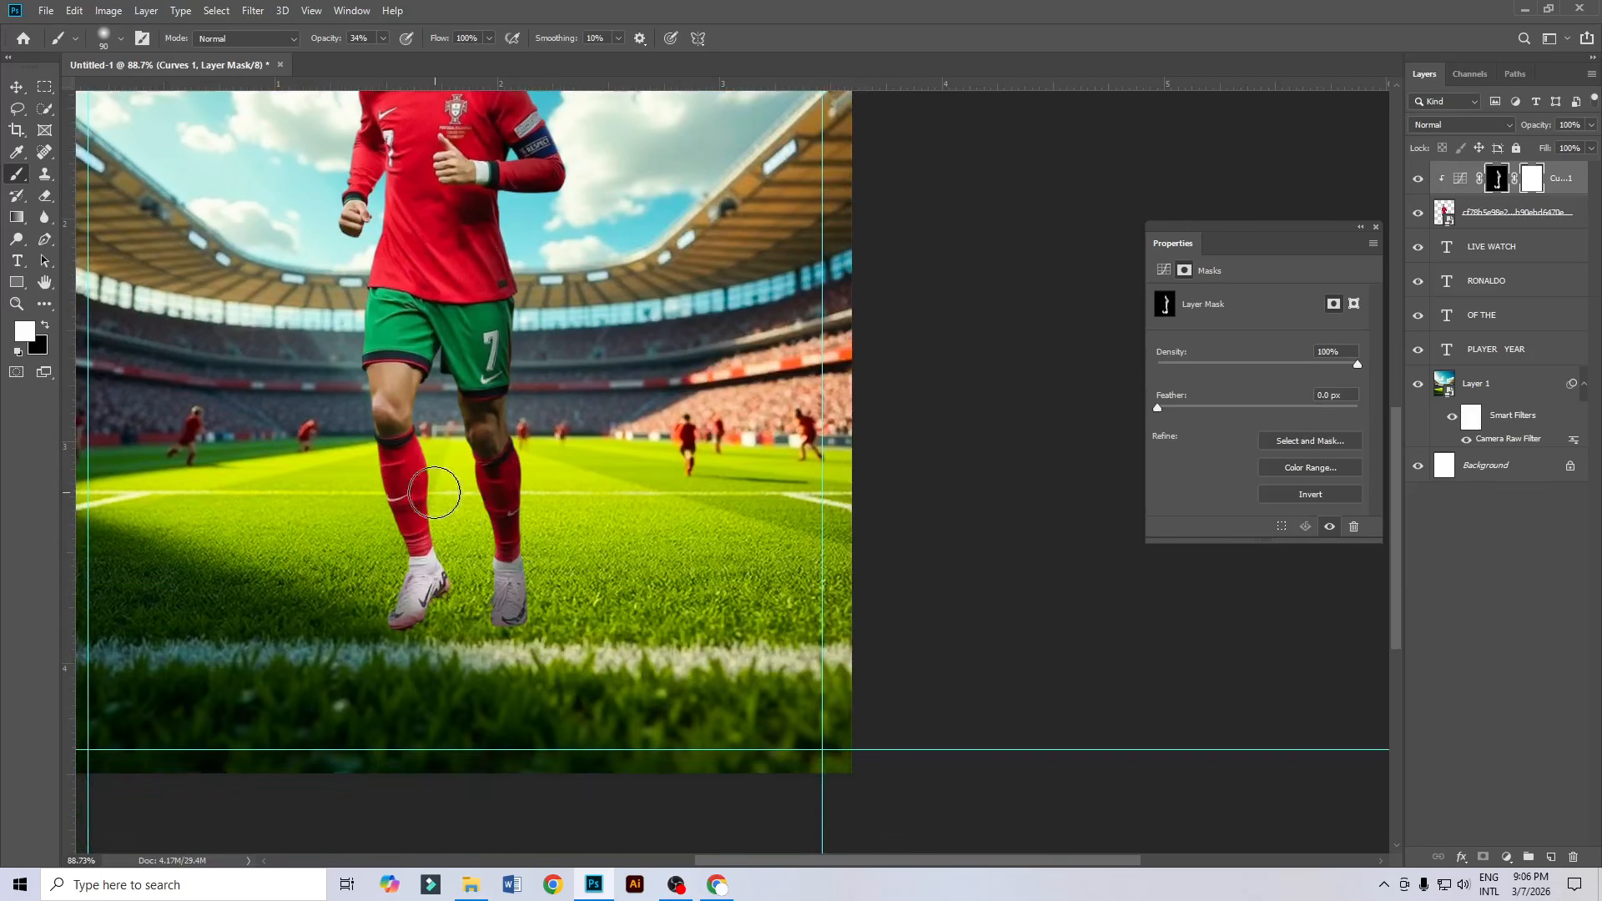
scroll(363, 517, "up", 3)
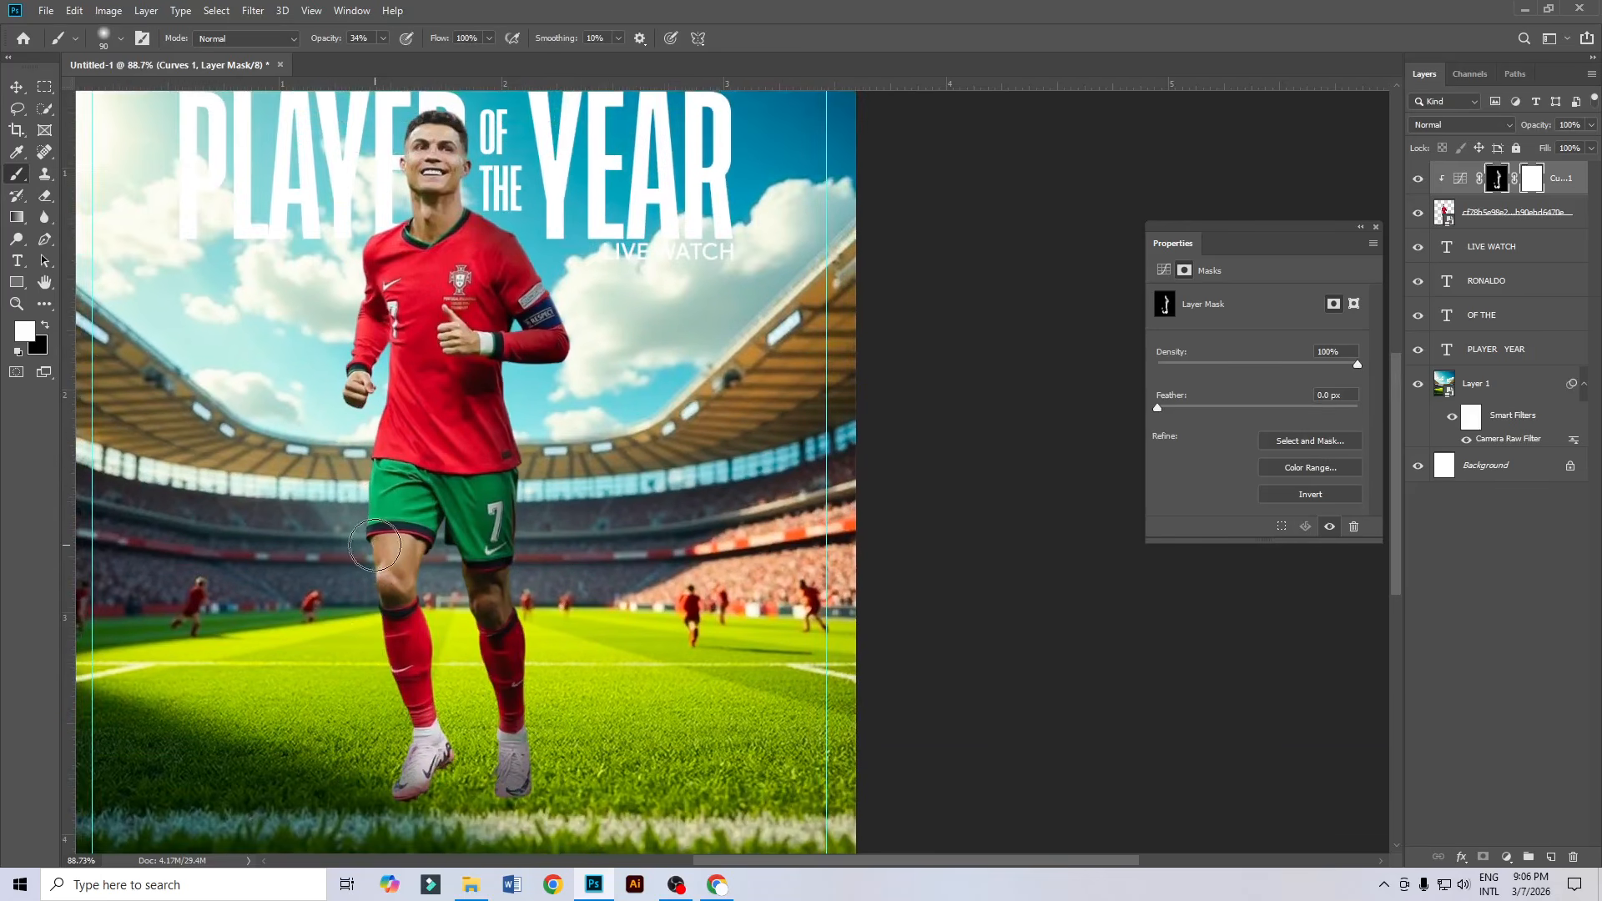
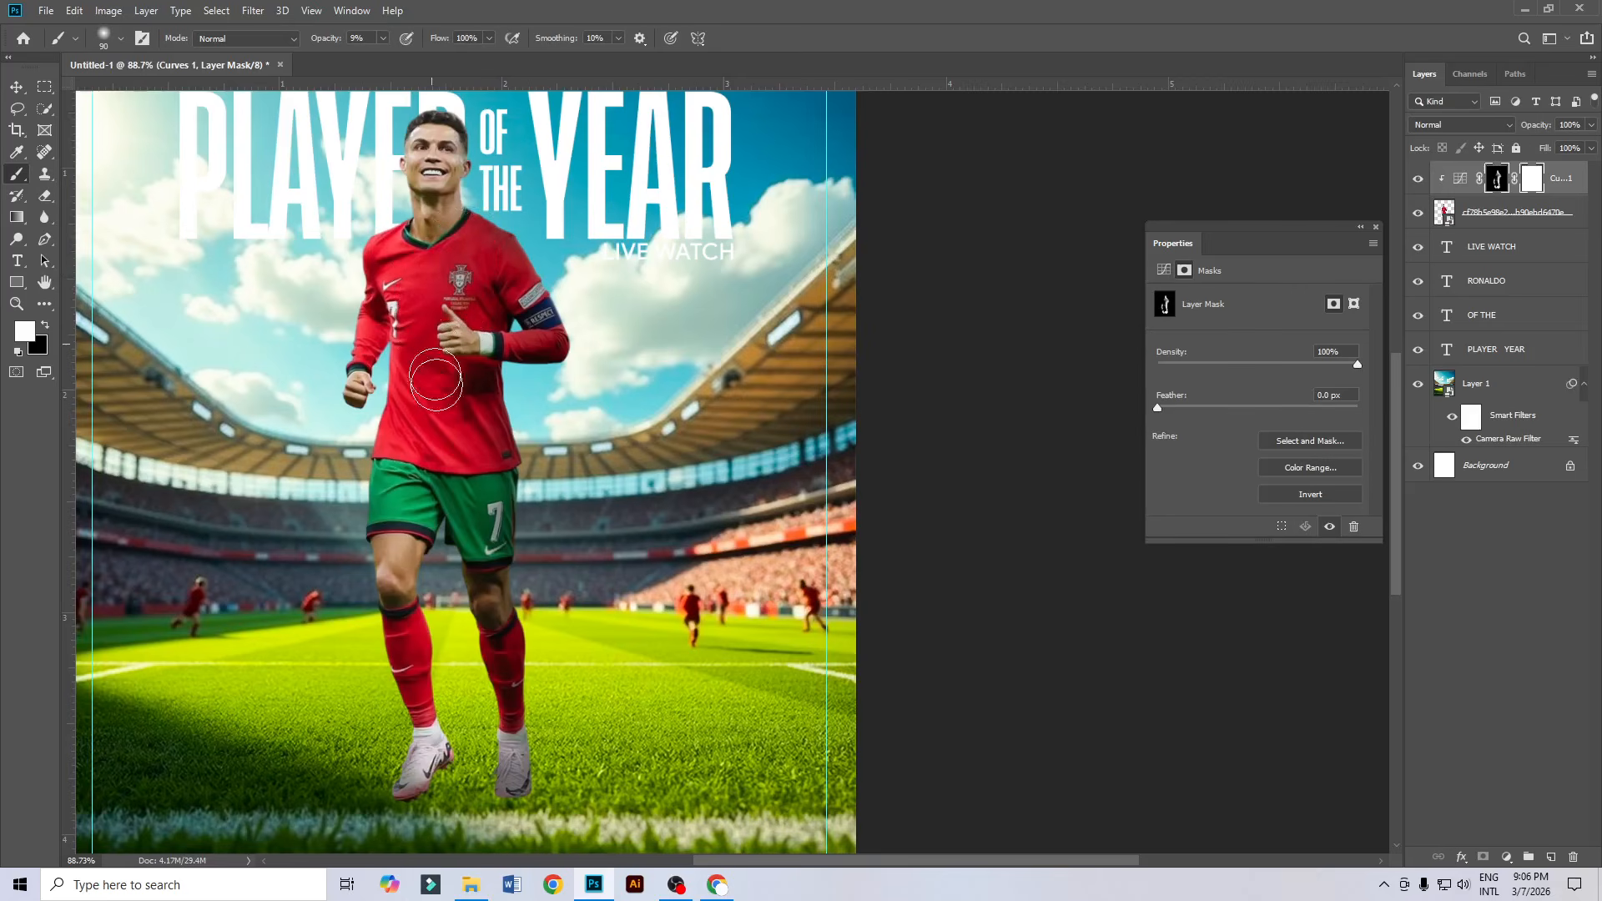
scroll(490, 304, "down", 2)
scroll(558, 329, "up", 2)
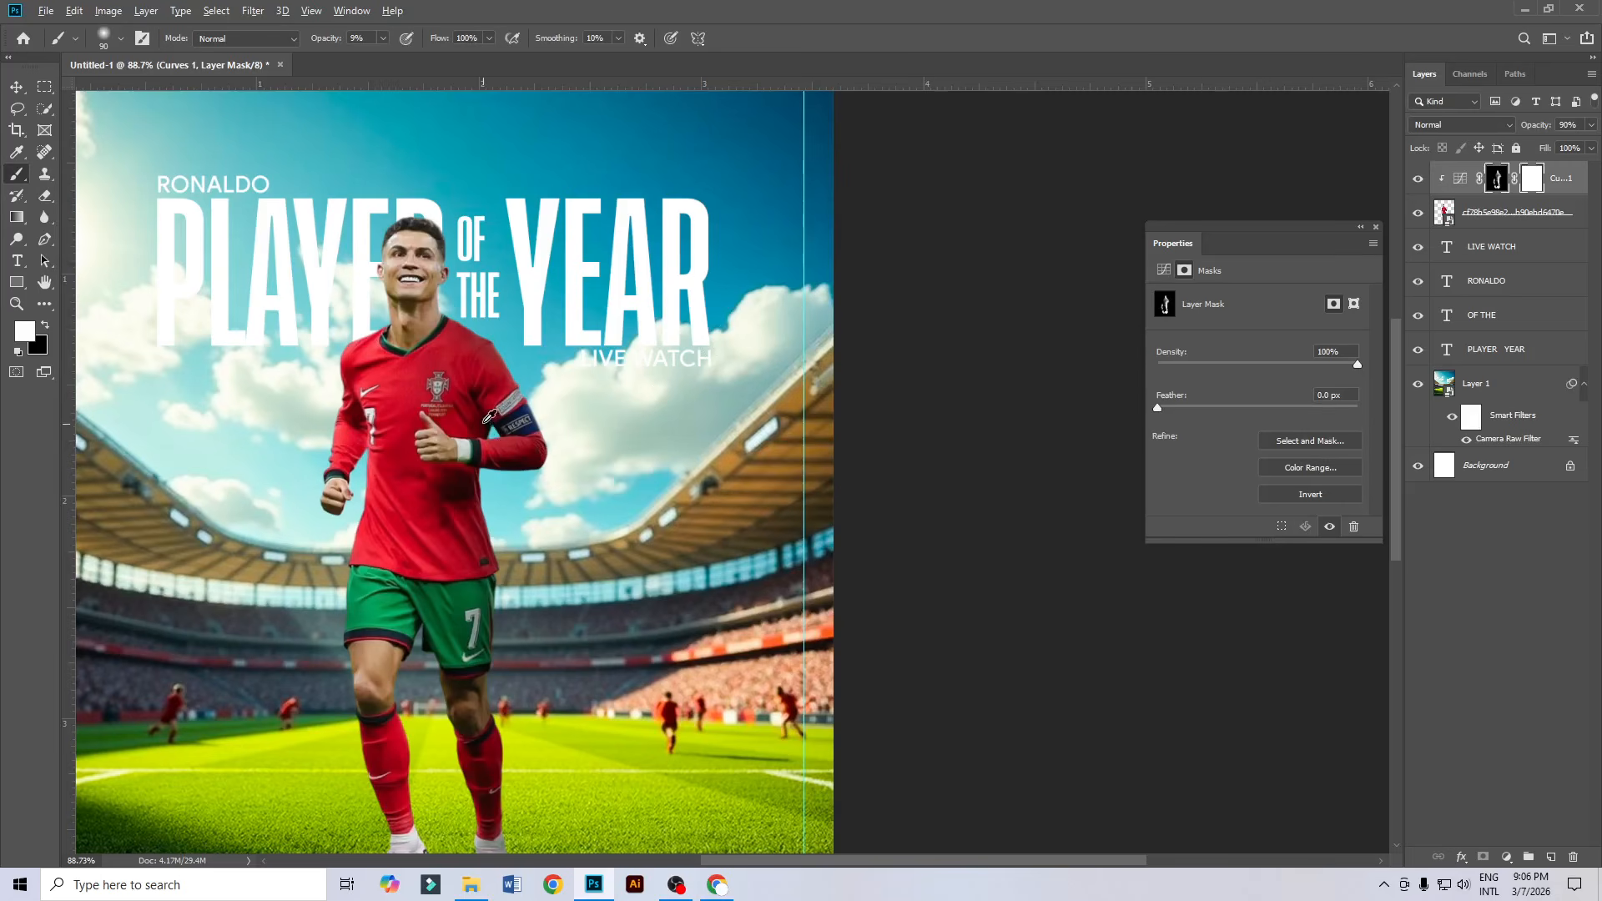
left_click_drag(474, 424, 526, 404)
left_click_drag(617, 638, 607, 459)
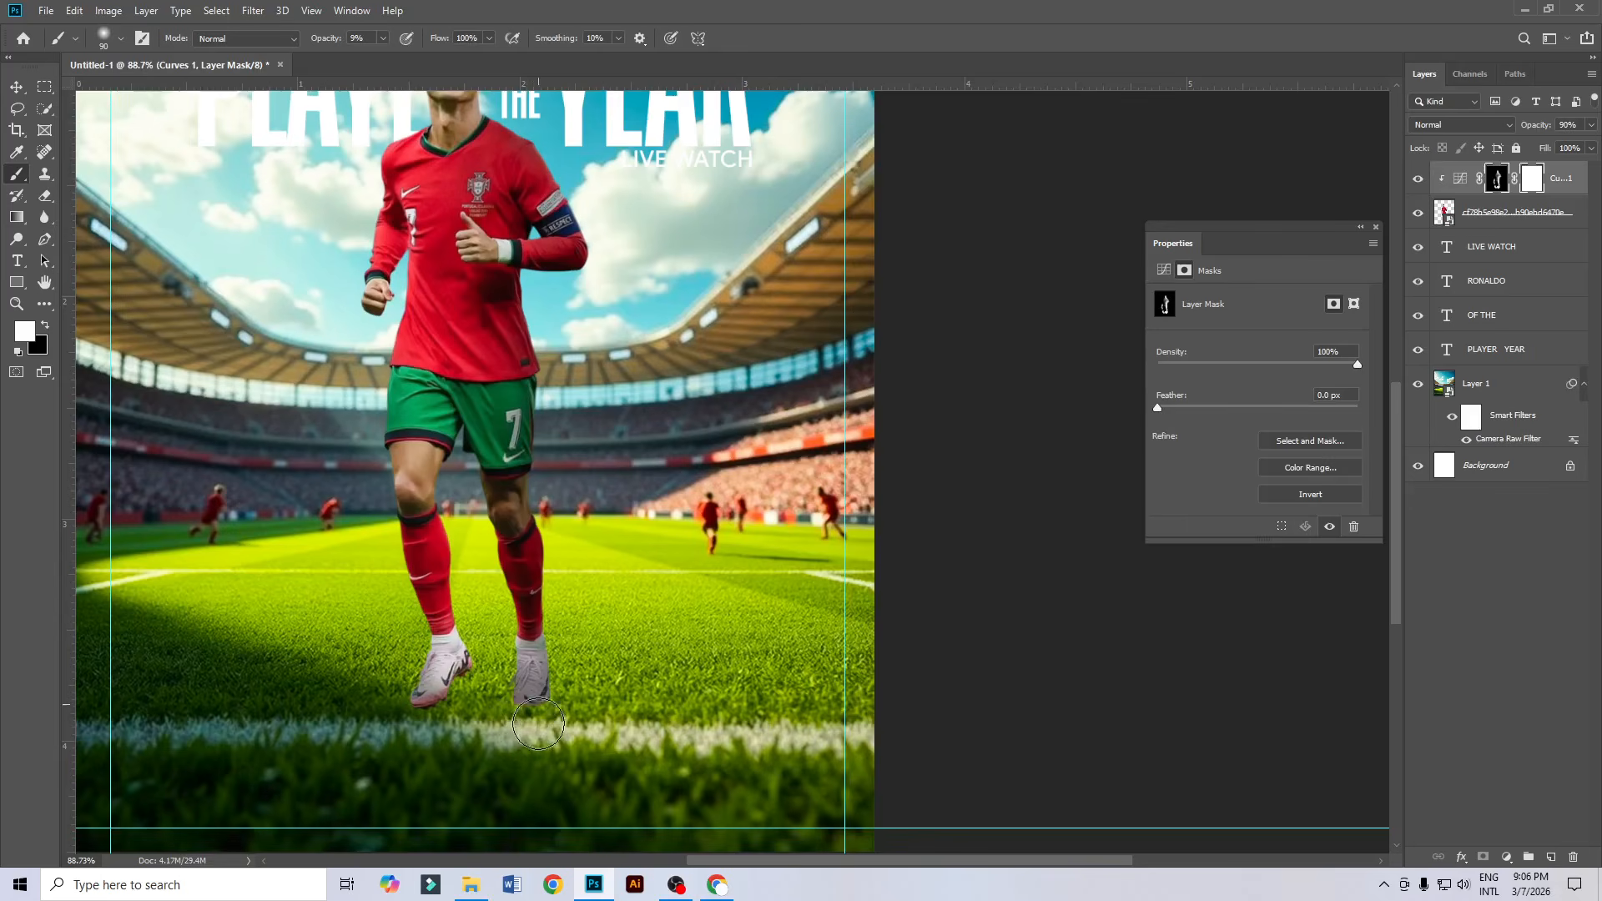
Create a new layer directly below the player cut-out and flatten the soft brush tip into a thin horizontal ellipse.
scroll(538, 725, "up", 5)
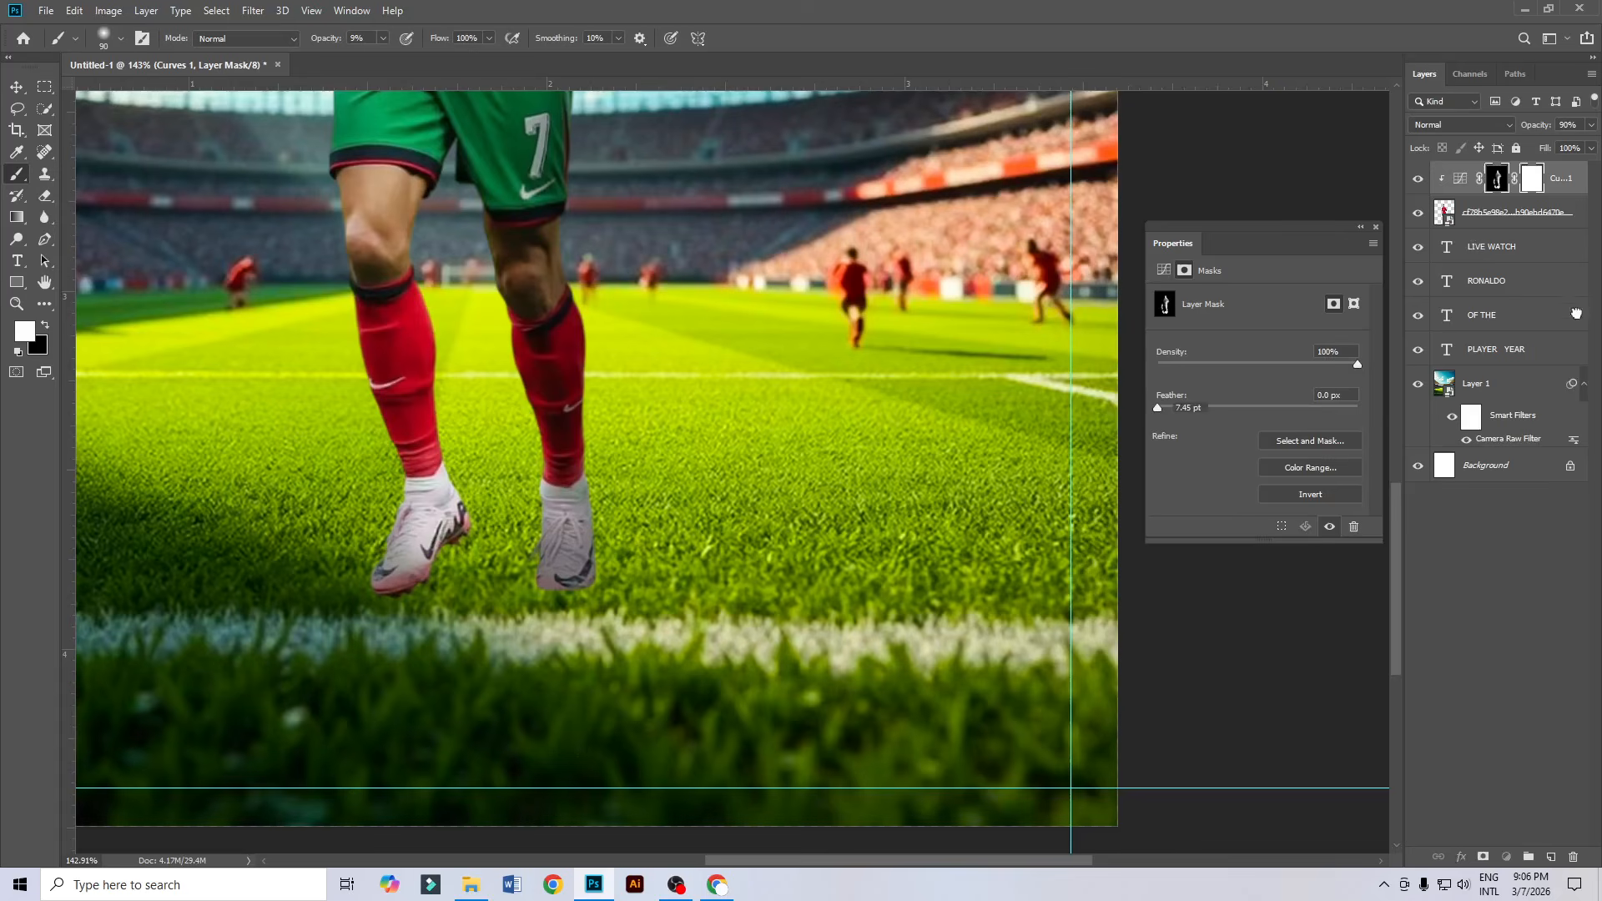
left_click(1554, 250)
left_click(1551, 859)
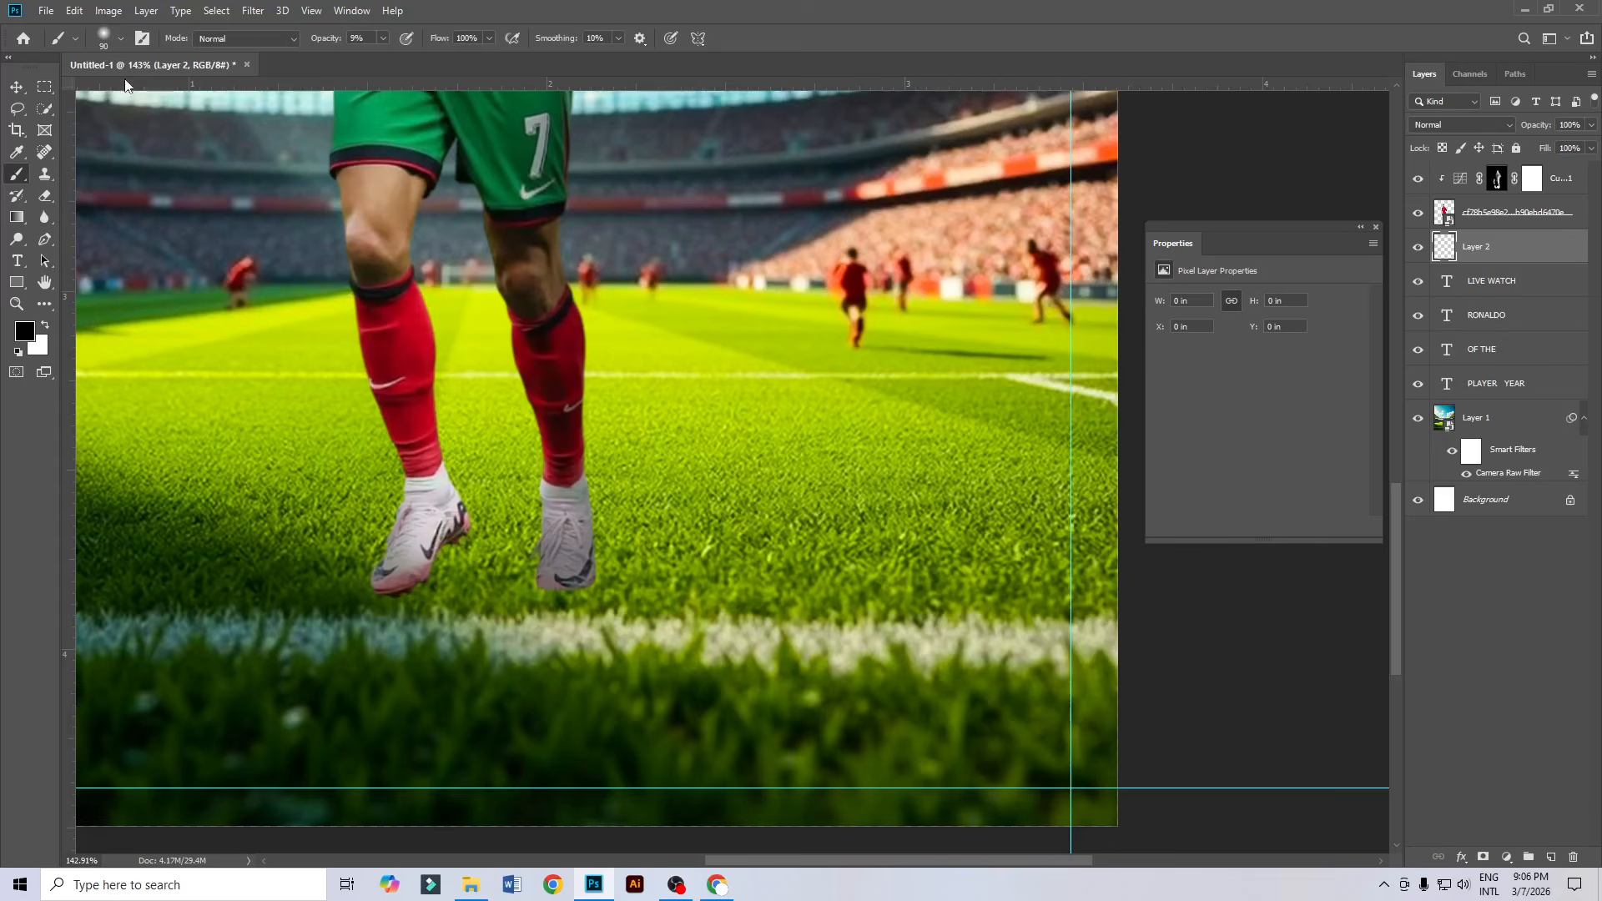
left_click(122, 40)
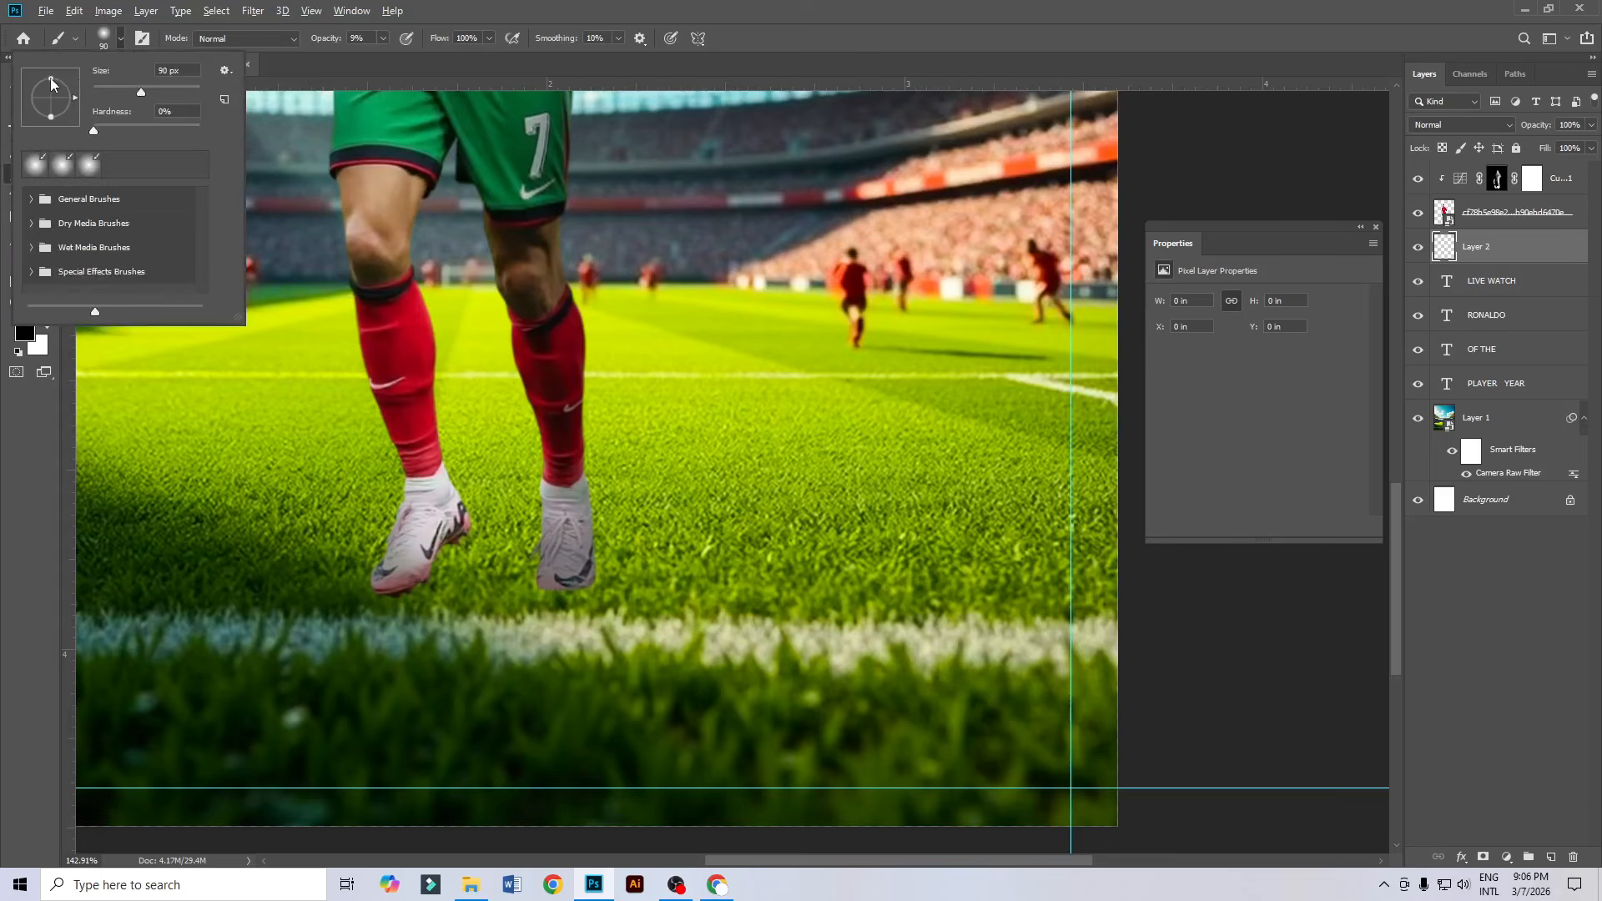
left_click(518, 7)
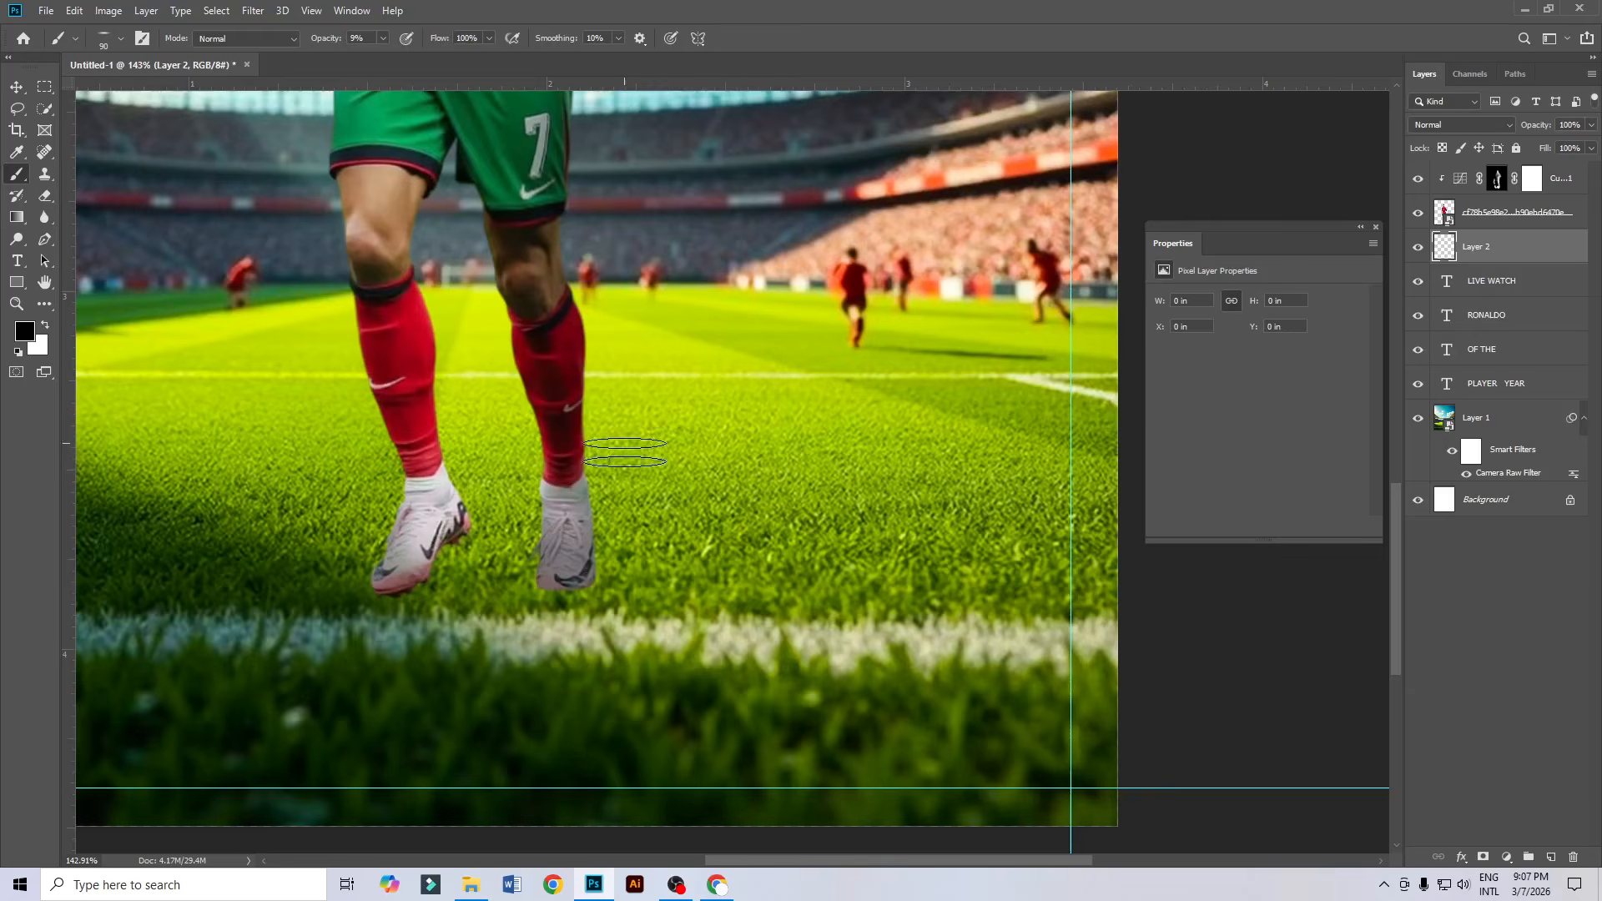
Paint black contact shadows beneath both boots with the brush at 100% opacity and set the shadow layer's opacity to 75%.
scroll(610, 607, "up", 5)
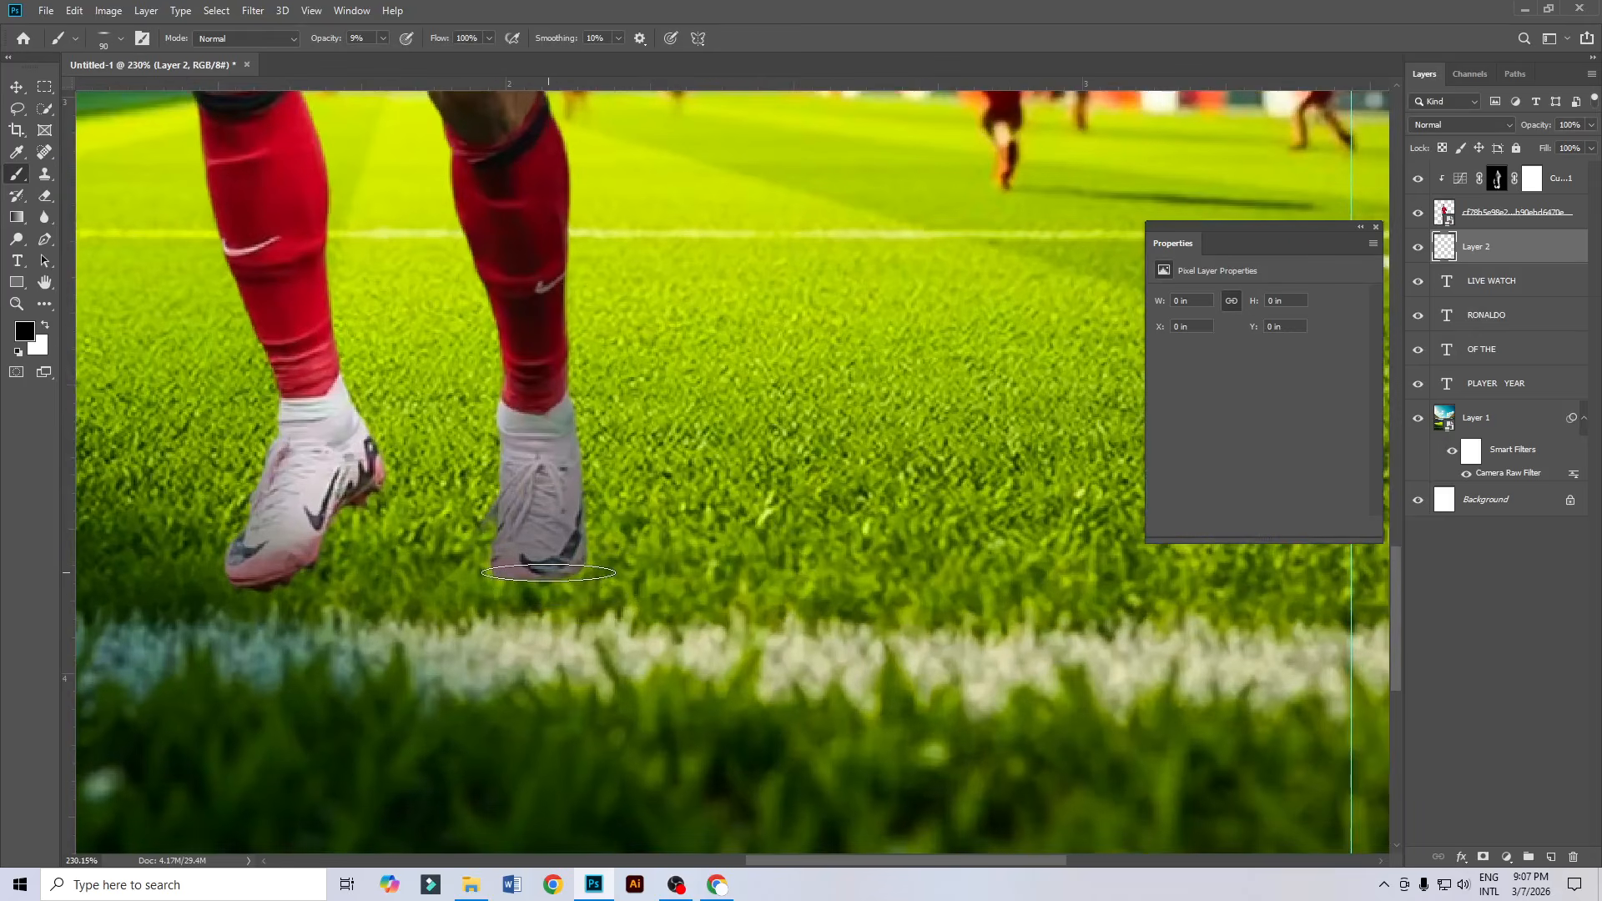
left_click(557, 575)
left_click_drag(369, 39, 409, 40)
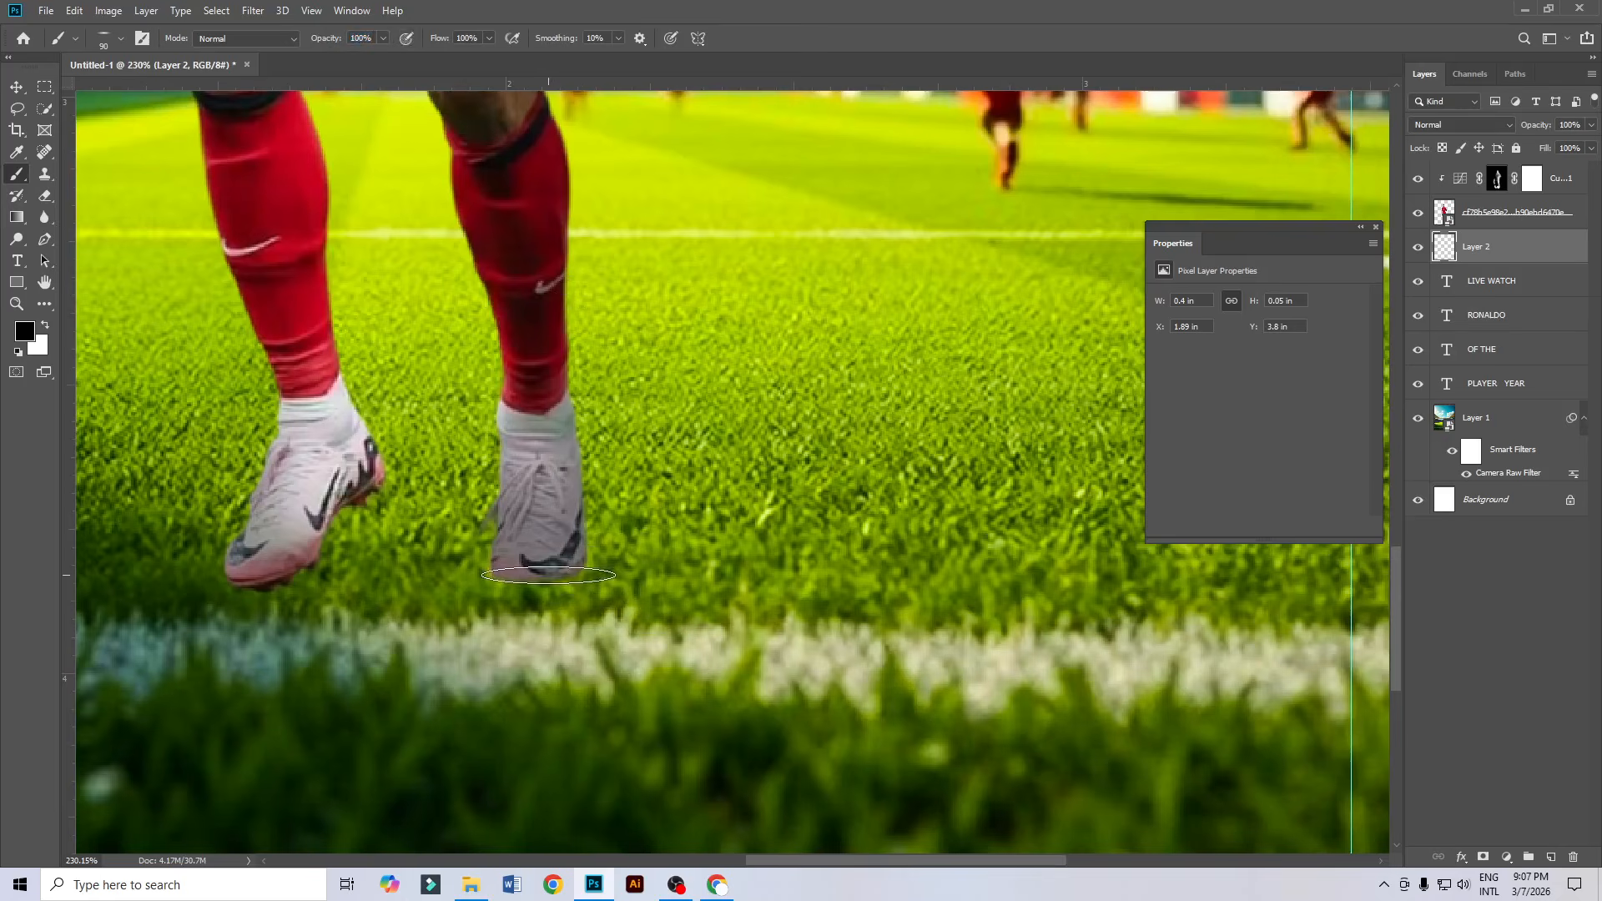
left_click(552, 575)
left_click(279, 592)
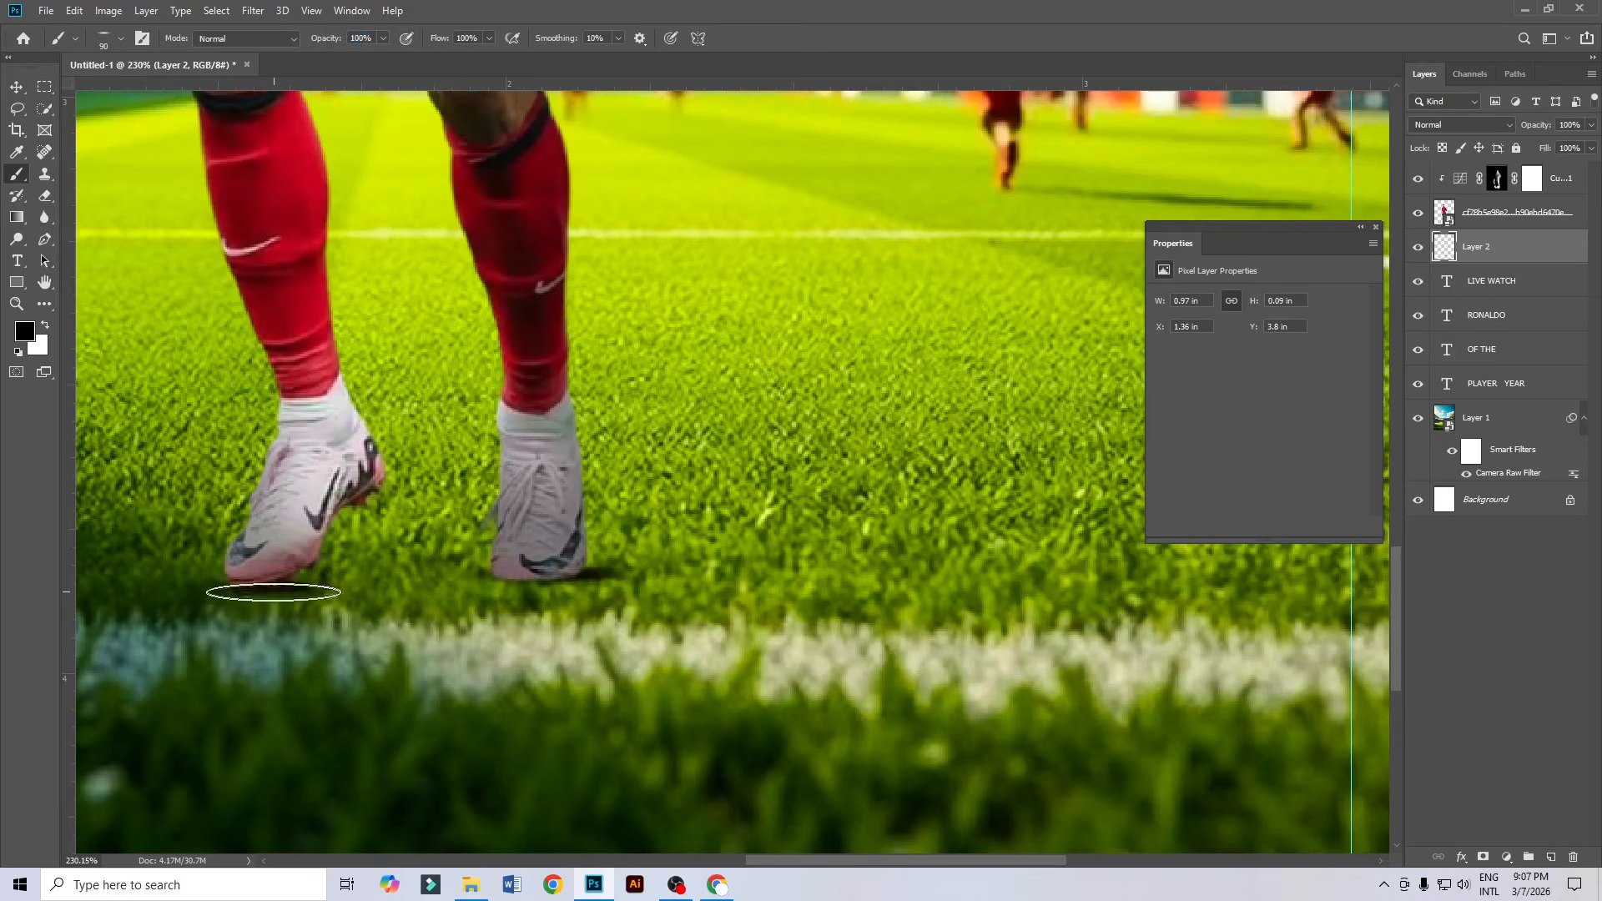
left_click(257, 594)
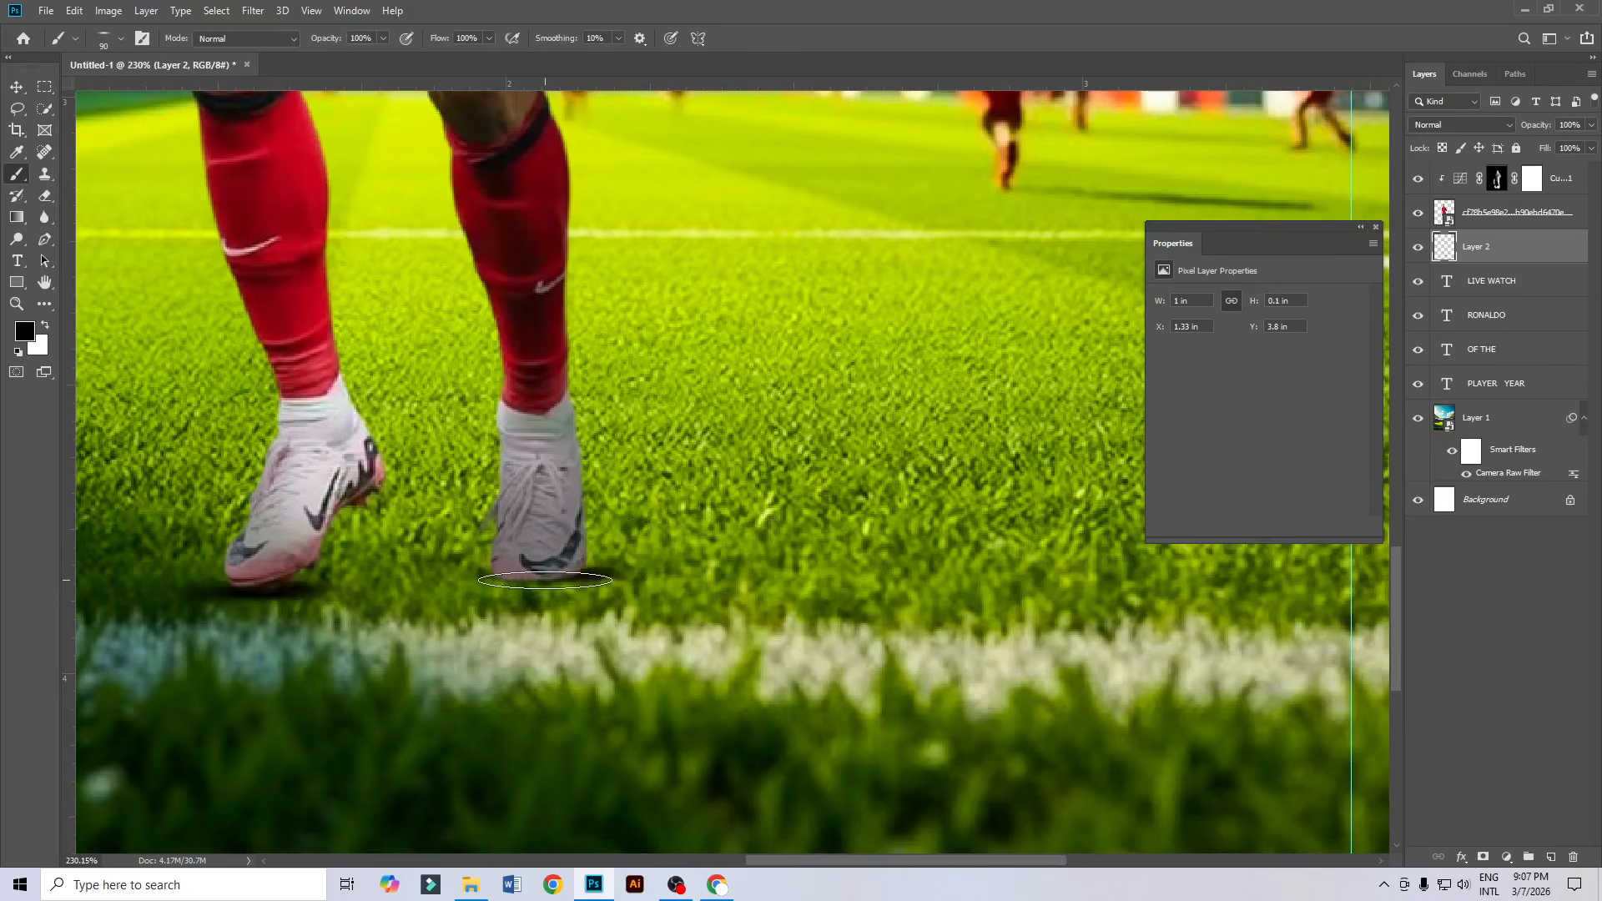
left_click(555, 579)
scroll(665, 651, "down", 3)
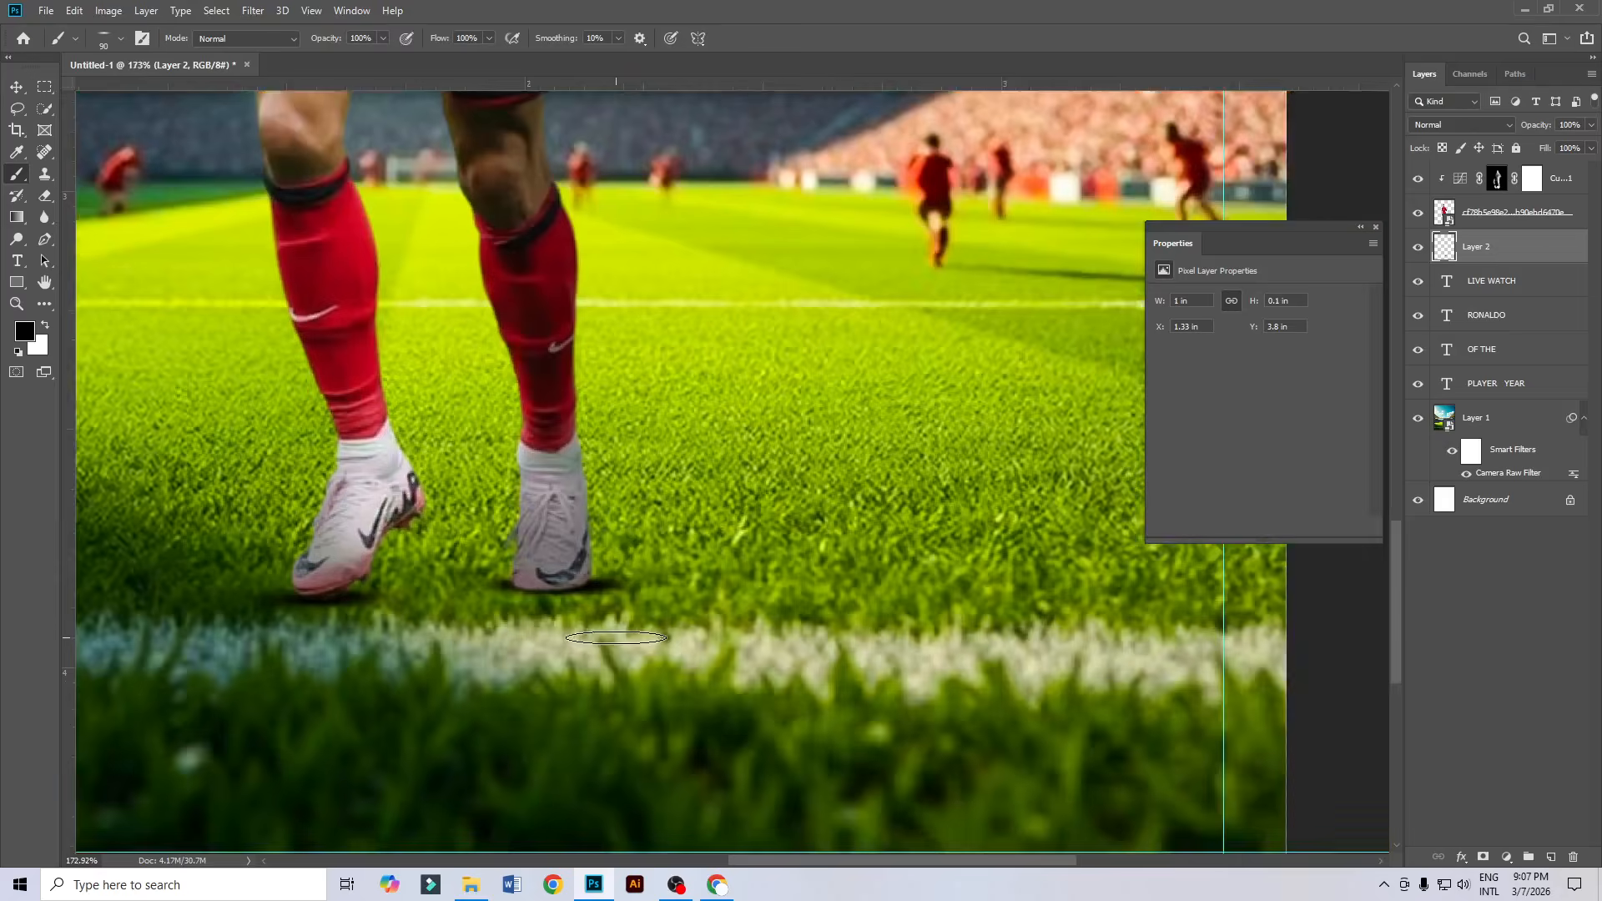
scroll(863, 674, "down", 4)
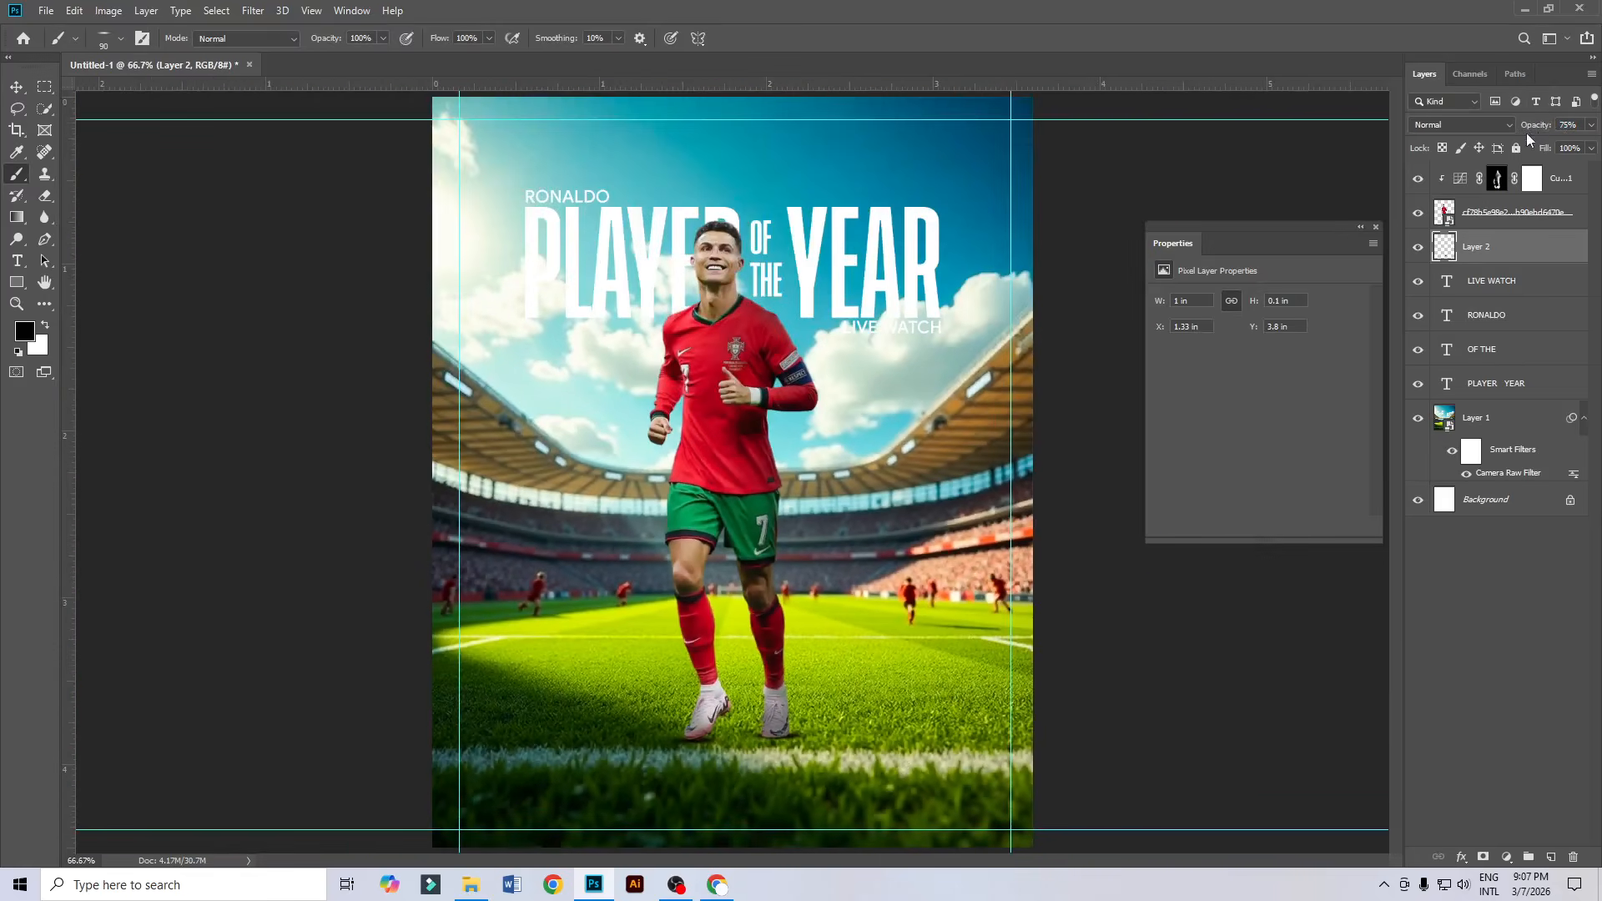
Tilt the flattened brush tip, paint angled shadows under both boots, and set the shadow layer's opacity to 60%.
scroll(844, 707, "up", 5)
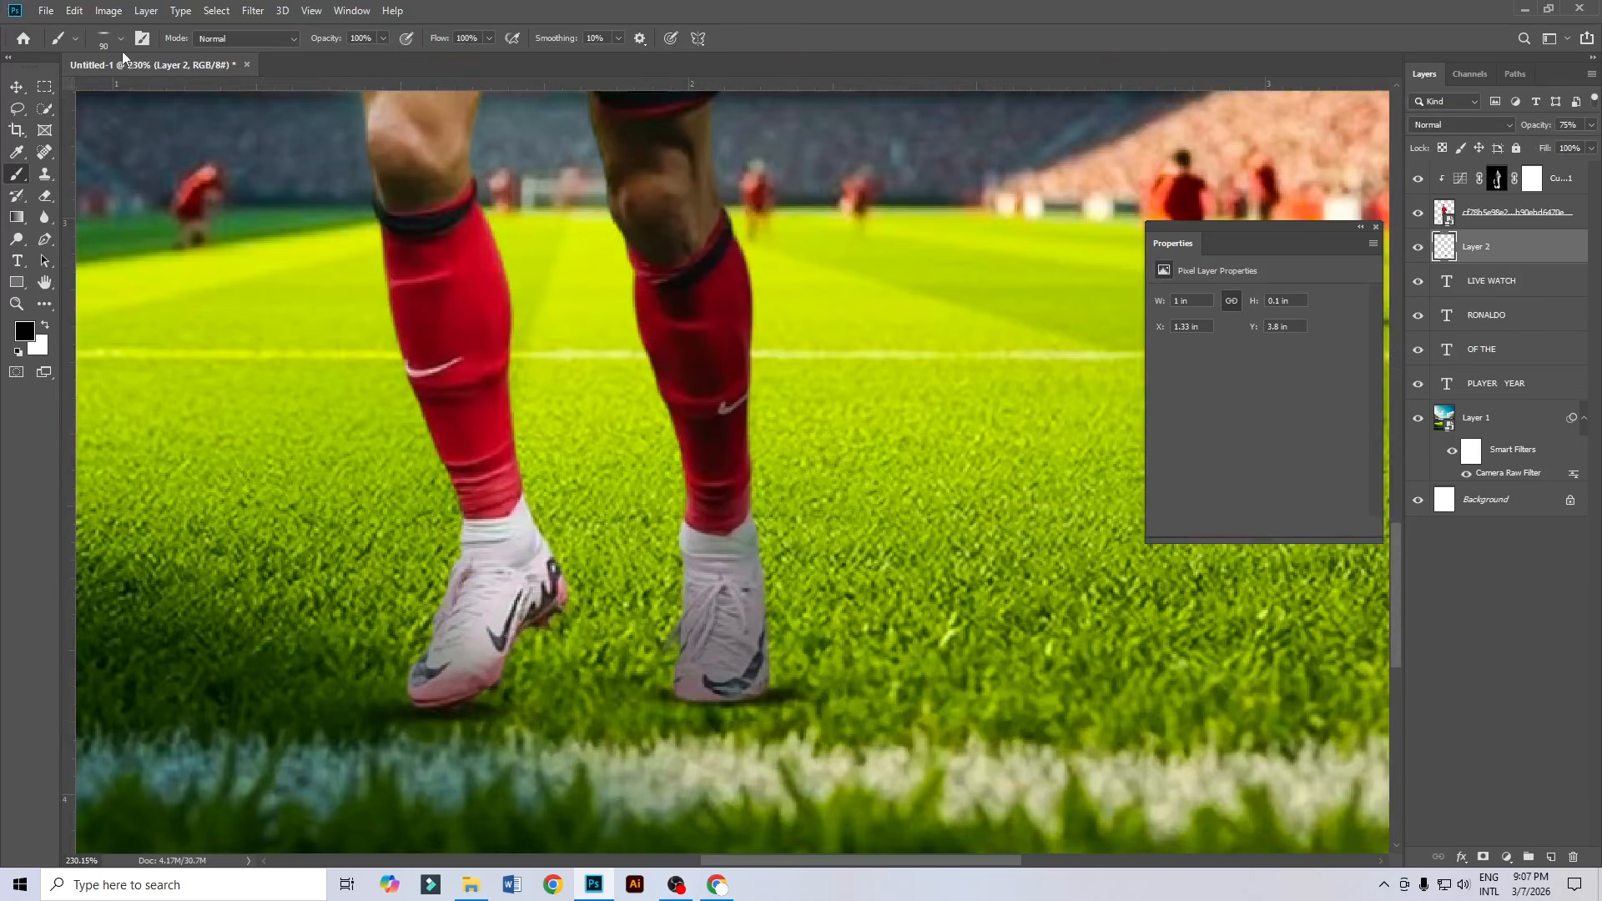
left_click(121, 38)
left_click_drag(75, 100, 77, 92)
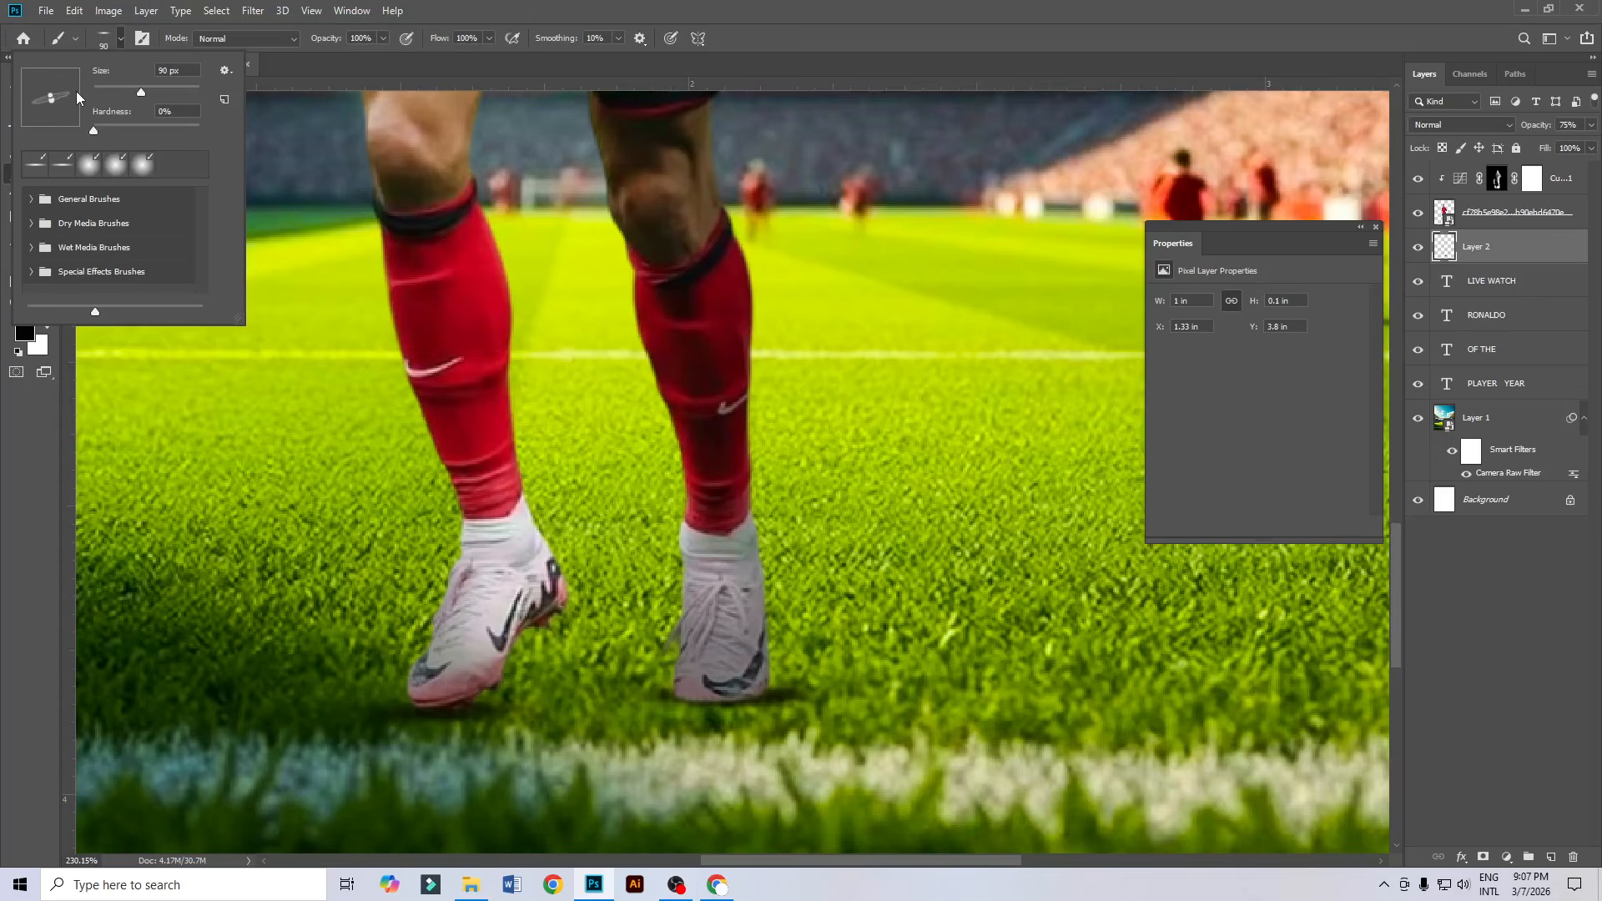
mouse_move(730, 700)
left_mouse_down()
mouse_move(749, 699)
mouse_move(704, 686)
mouse_move(716, 702)
left_mouse_up()
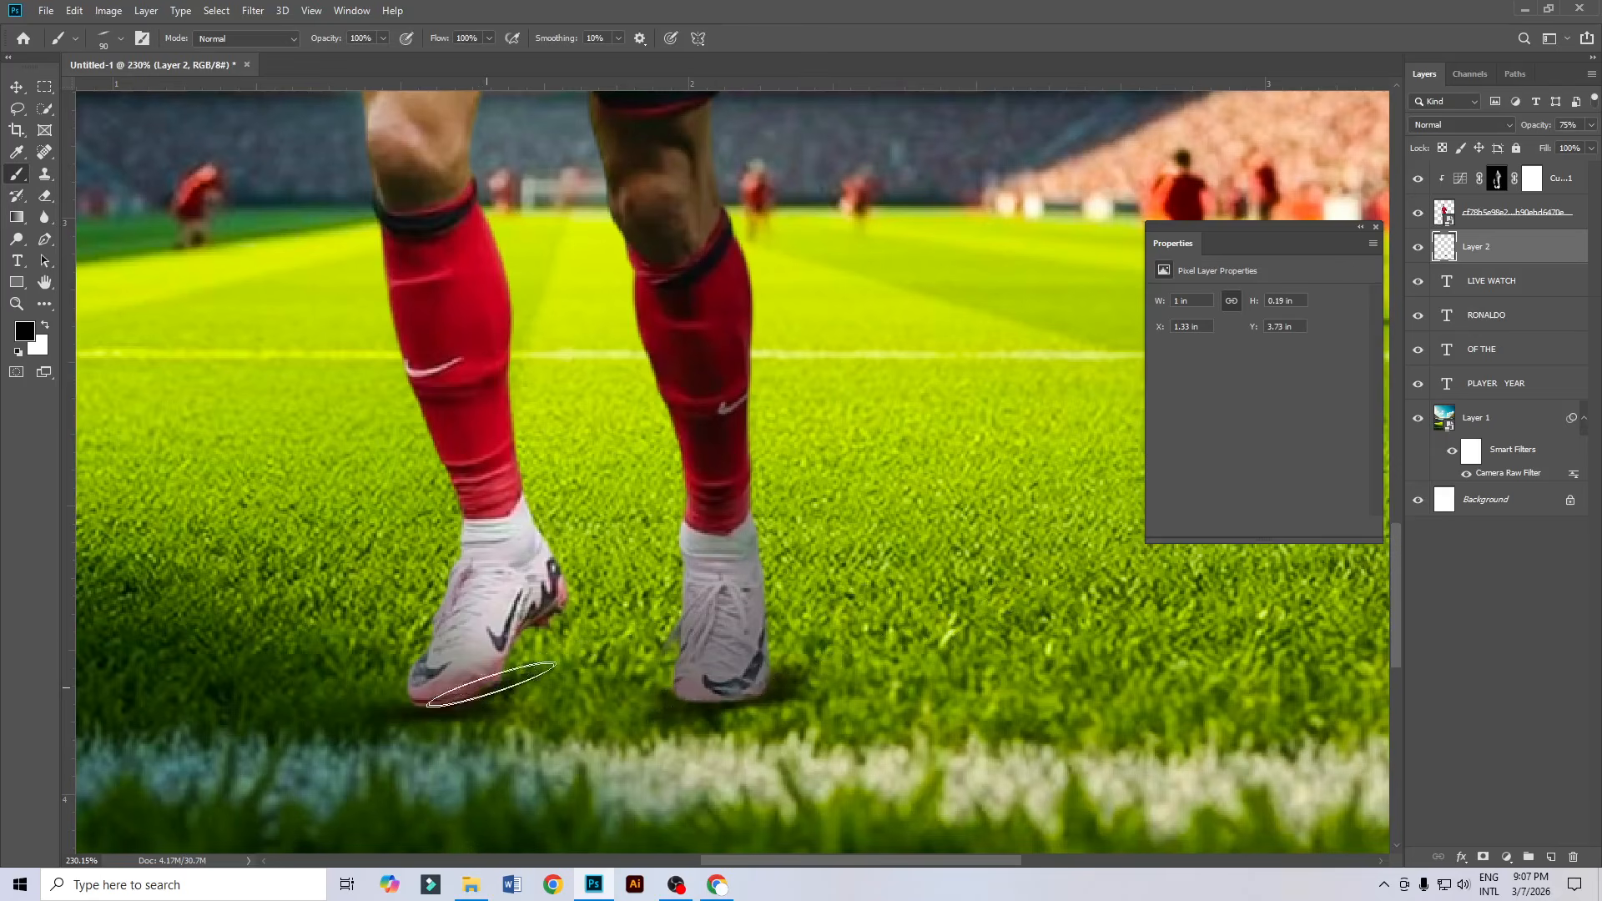
scroll(780, 512, "down", 3)
scroll(780, 512, "down", 2)
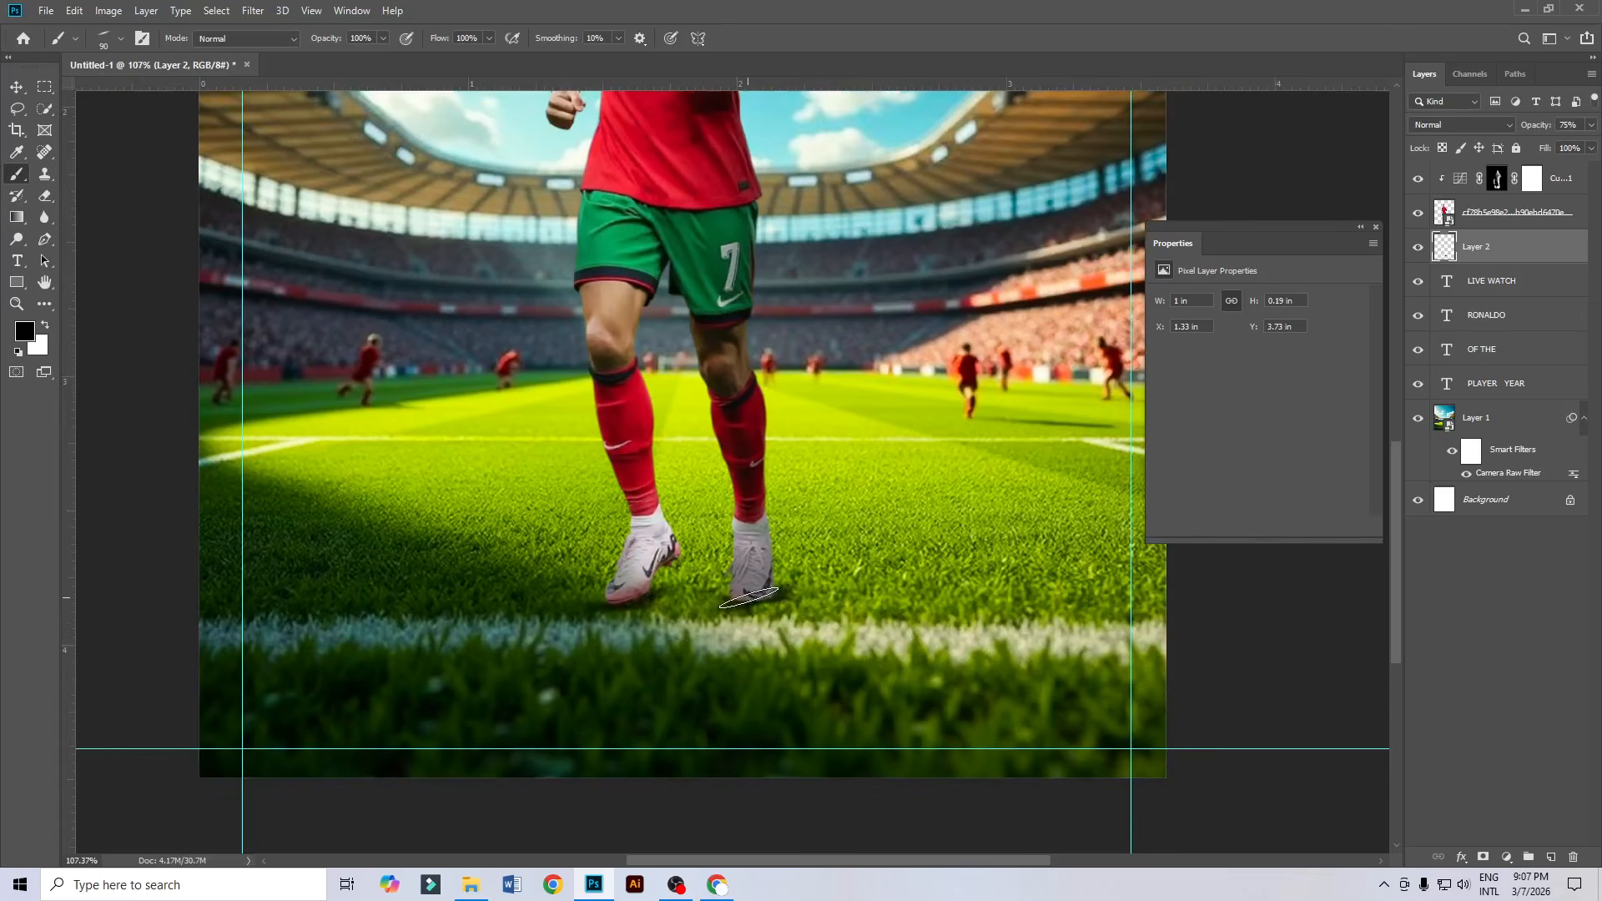
scroll(672, 593, "down", 3)
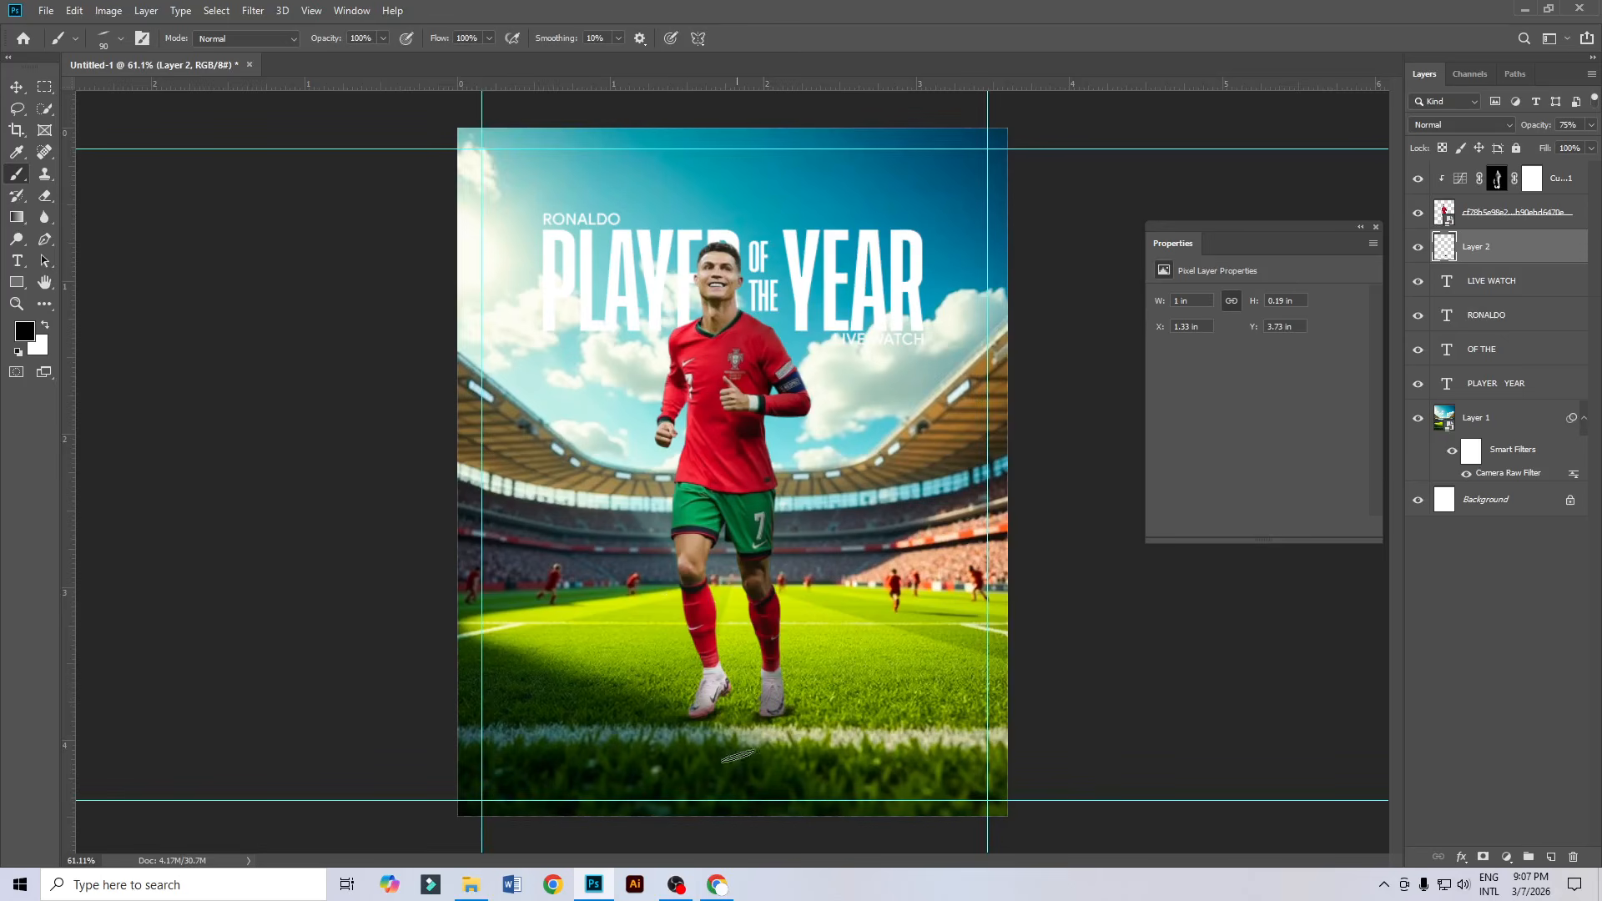
left_click(15, 87)
scroll(798, 549, "up", 2)
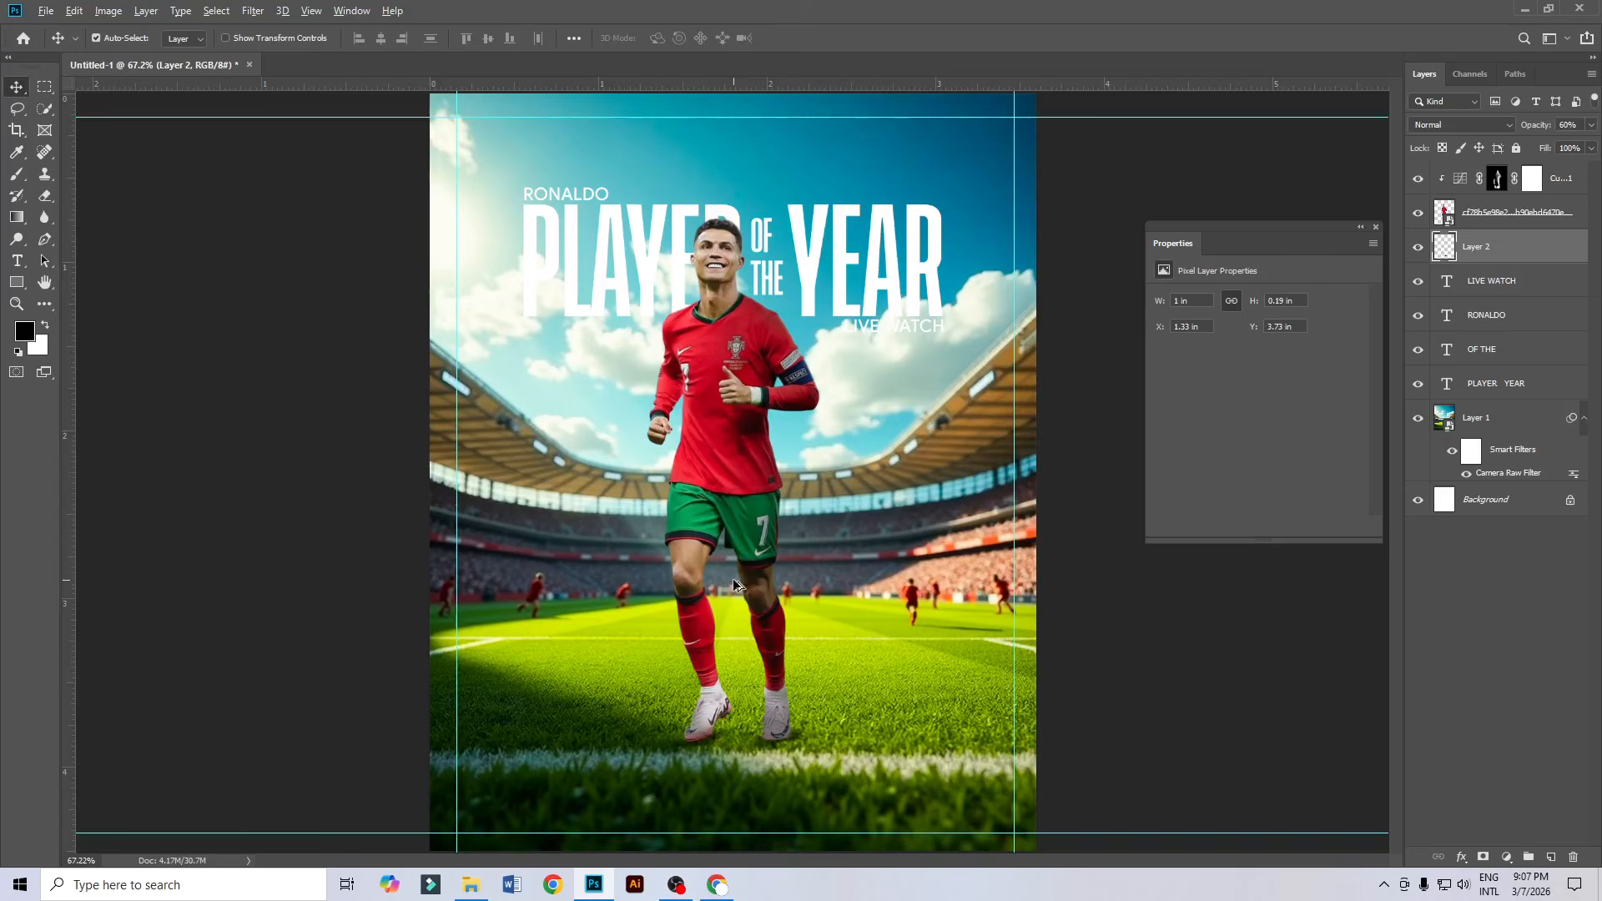
Try a Camera Raw grade on the player cut-out with exposure +0.45, contrast +16, highlights +13 and clarity +17.
scroll(734, 580, "up", 2)
left_click_drag(705, 501, 691, 551)
left_click(700, 469)
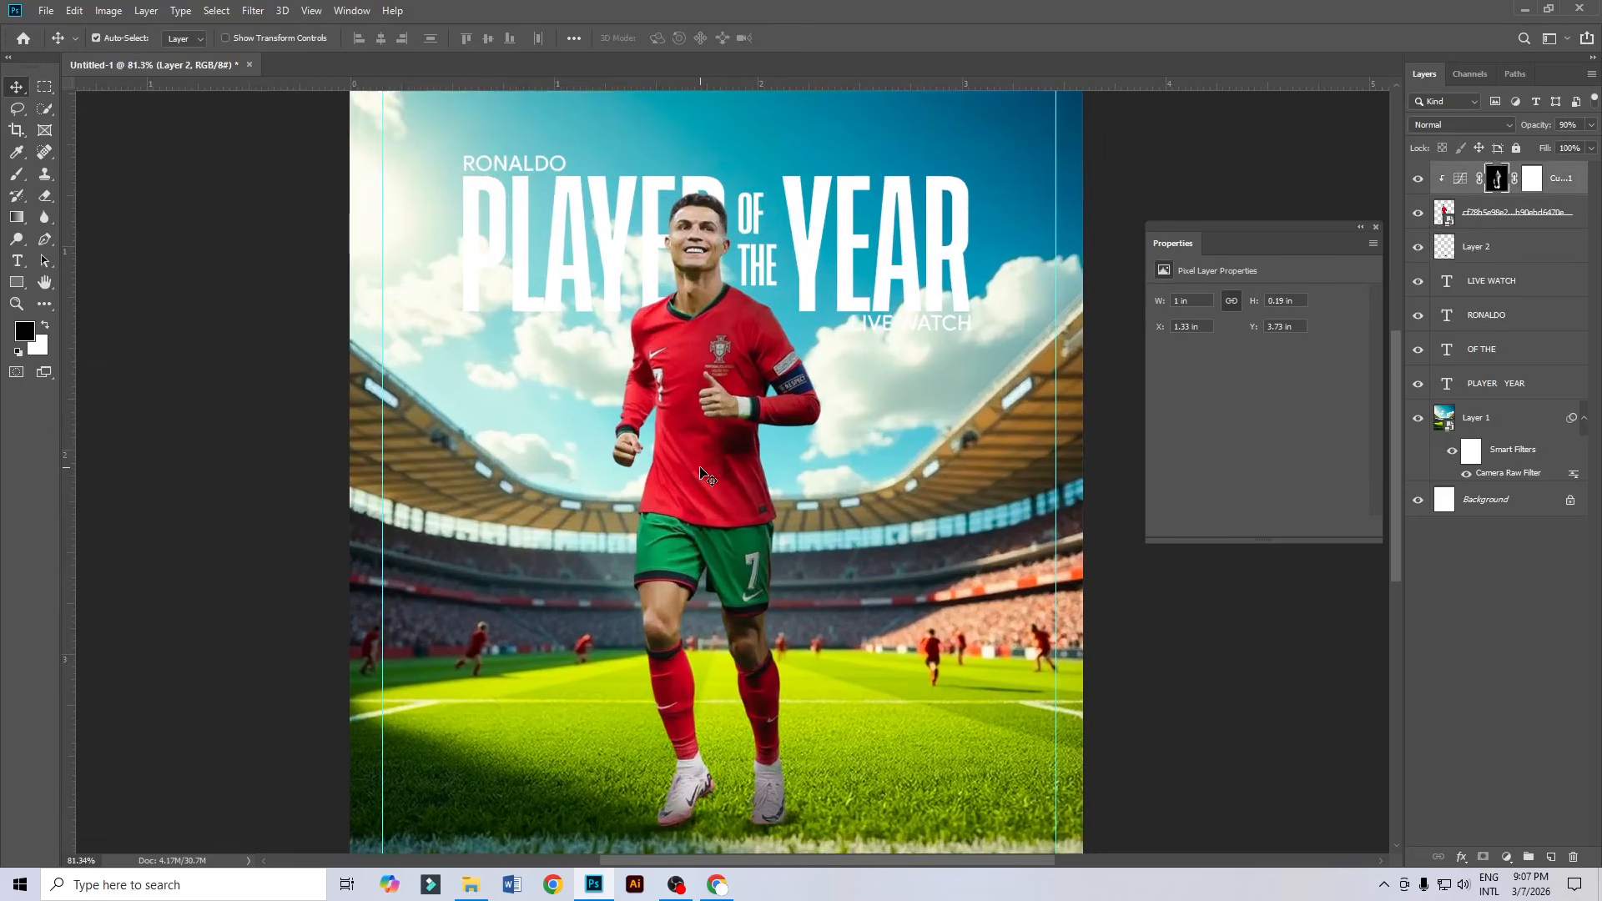
left_click(1503, 214)
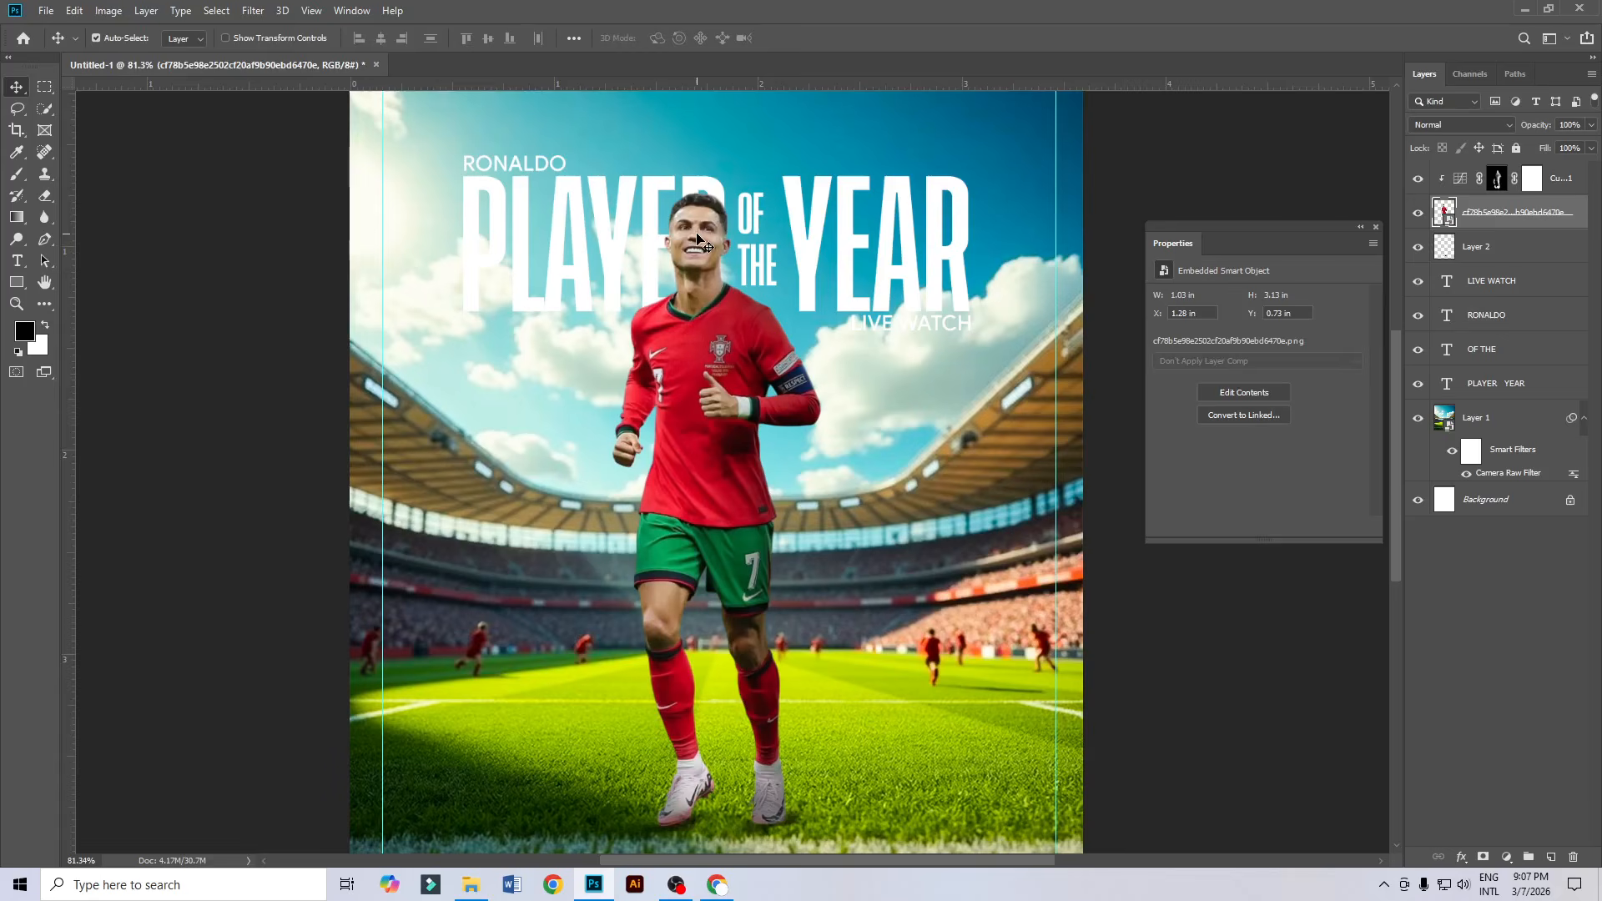
left_click(253, 11)
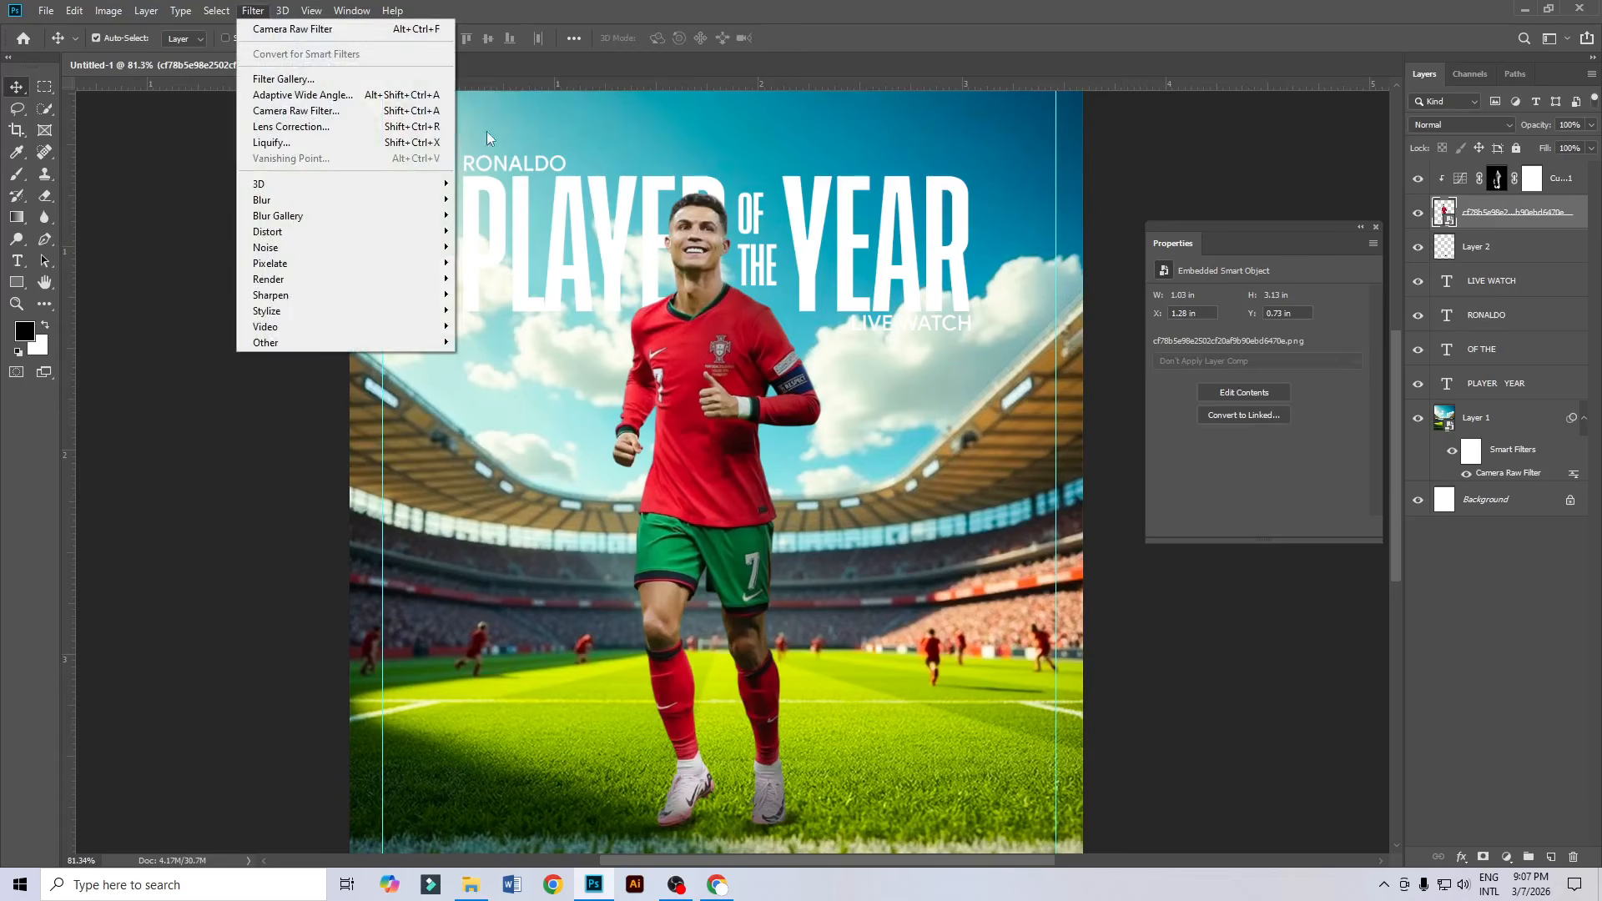
left_click(330, 117)
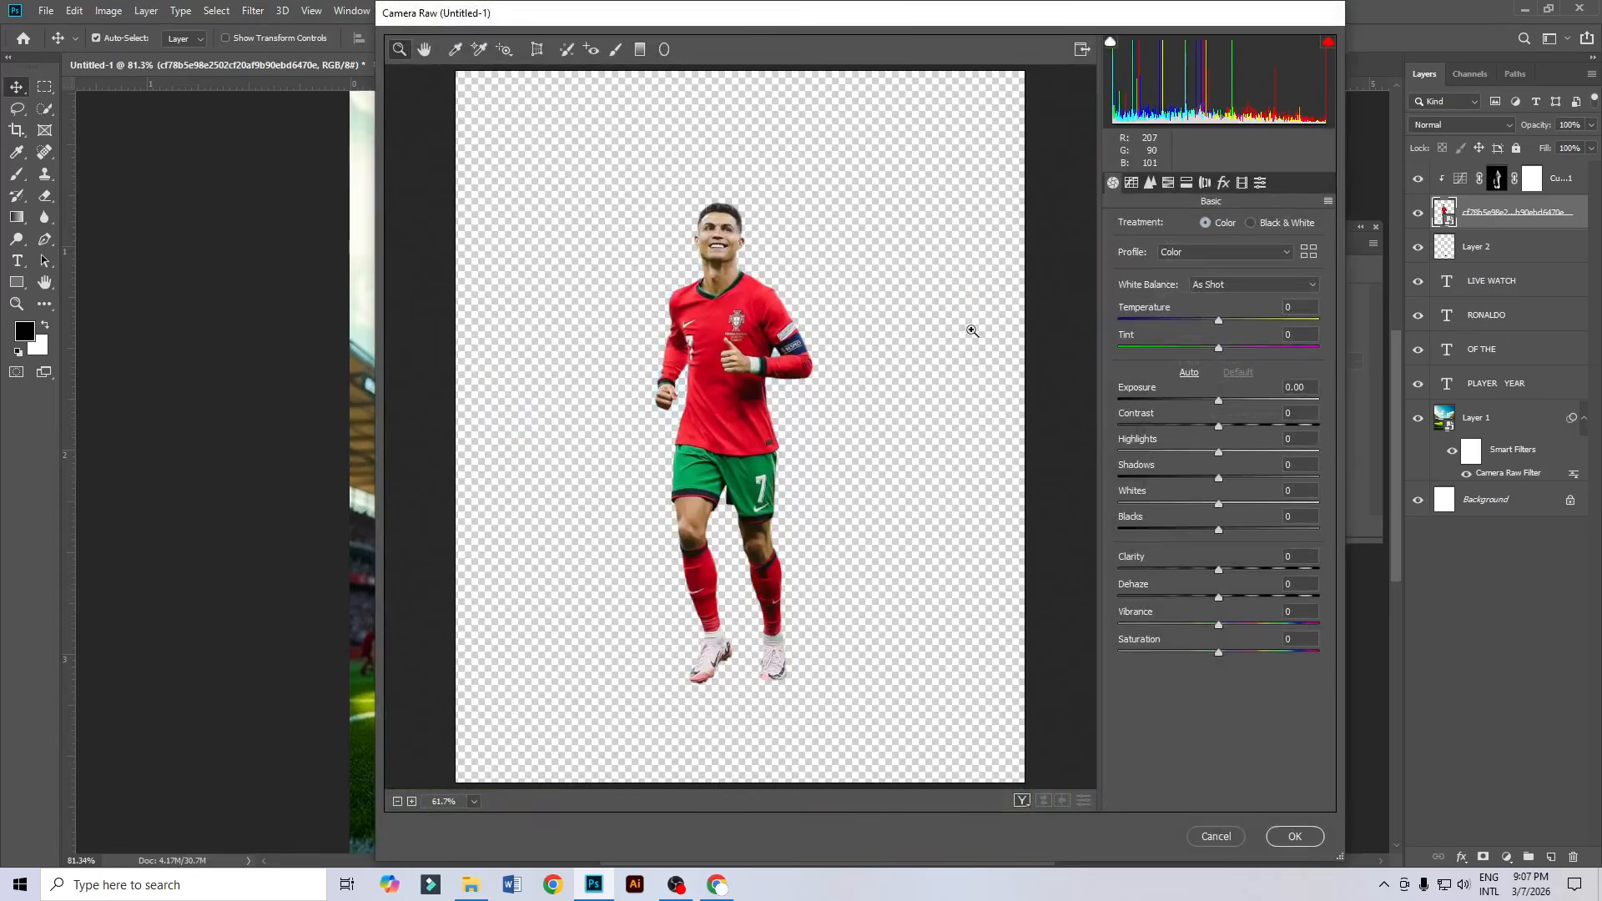
scroll(716, 342, "up", 3)
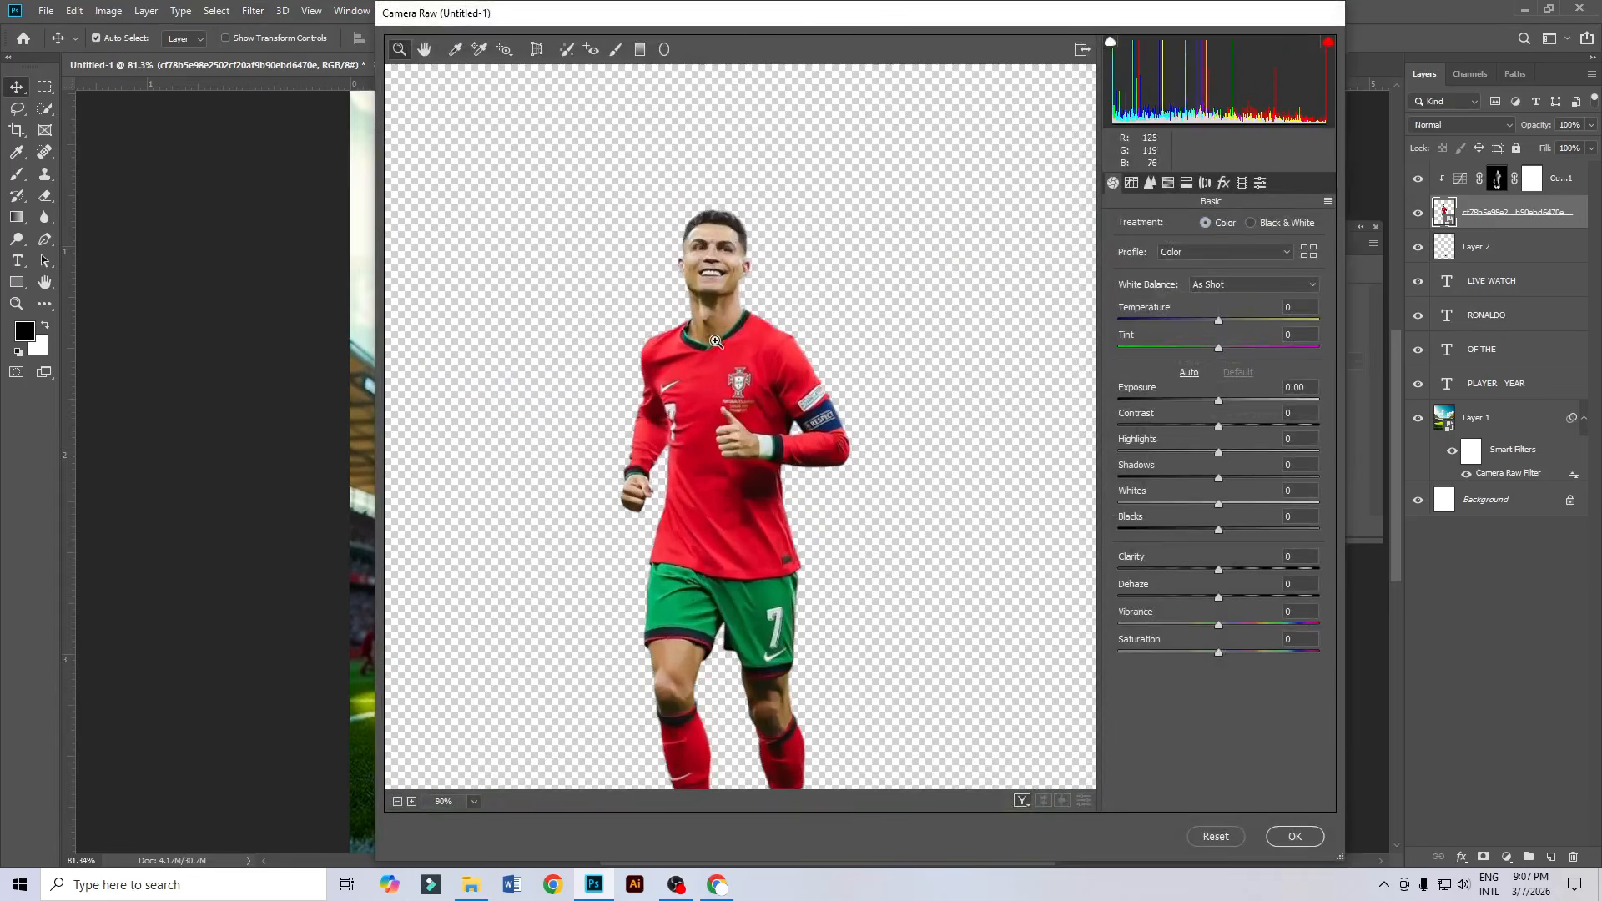
left_click_drag(1221, 402, 1239, 429)
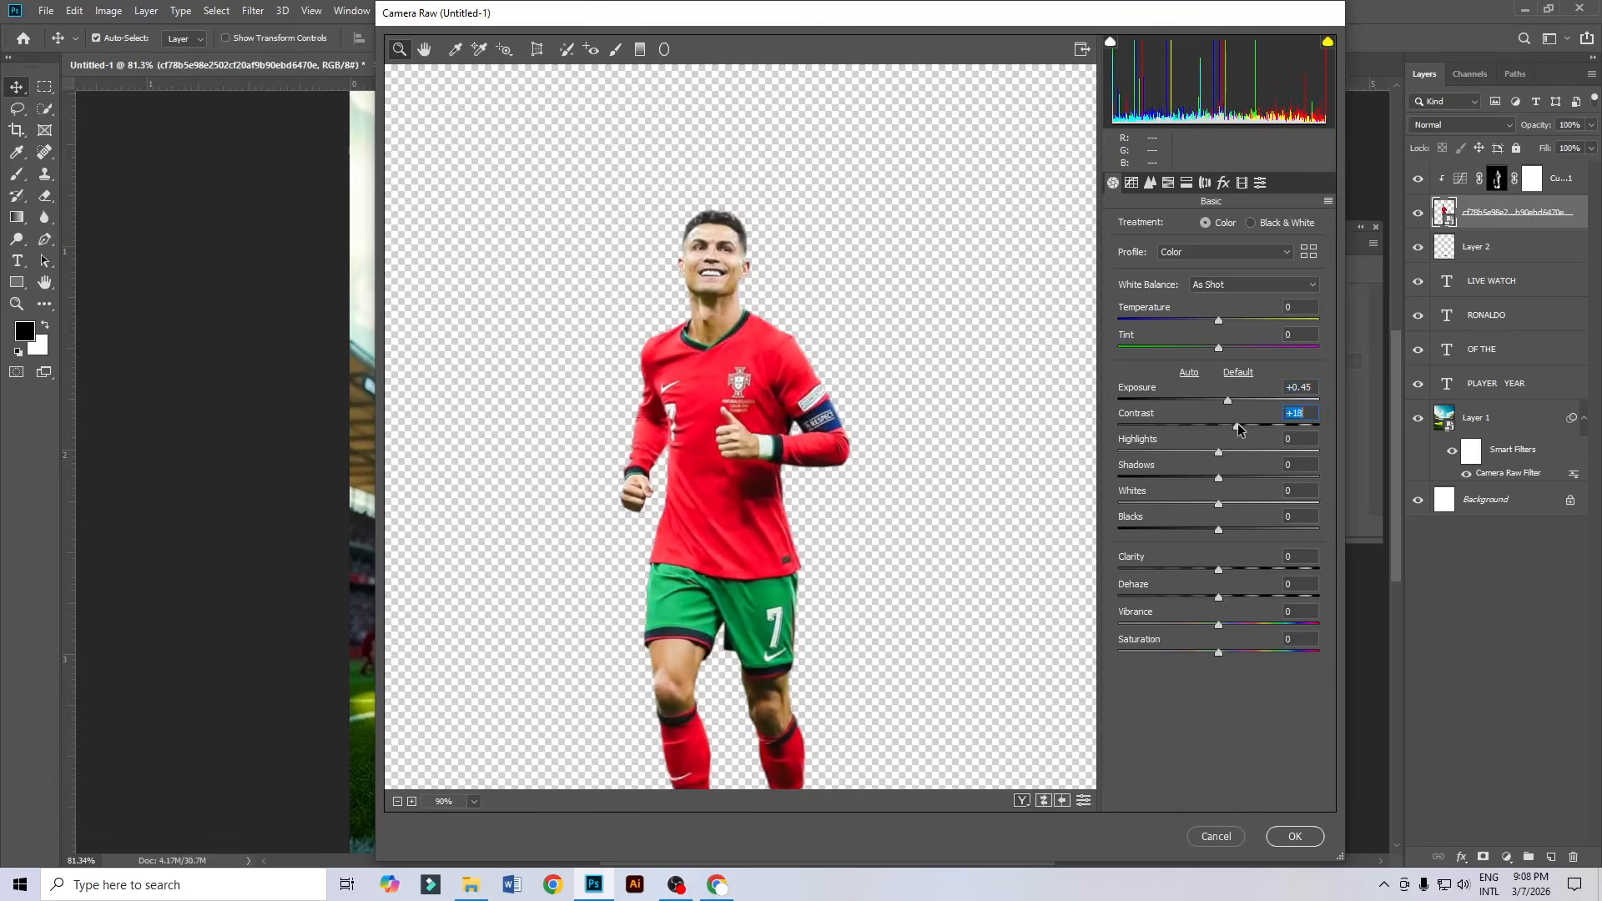
left_click_drag(1221, 571, 1238, 572)
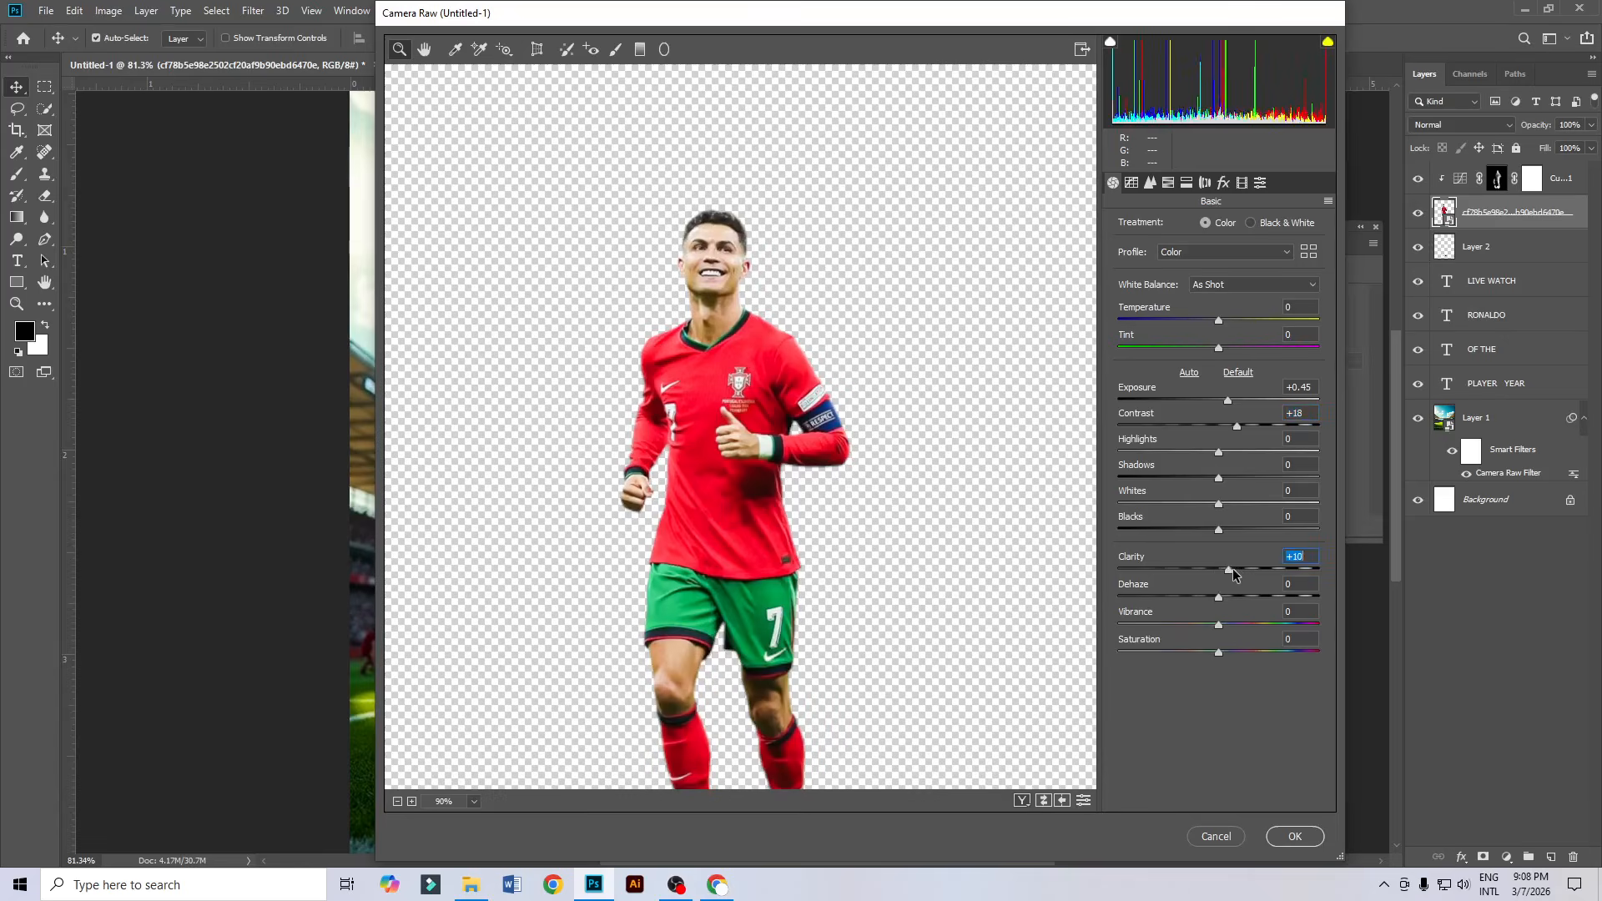
left_click_drag(1219, 456, 1232, 429)
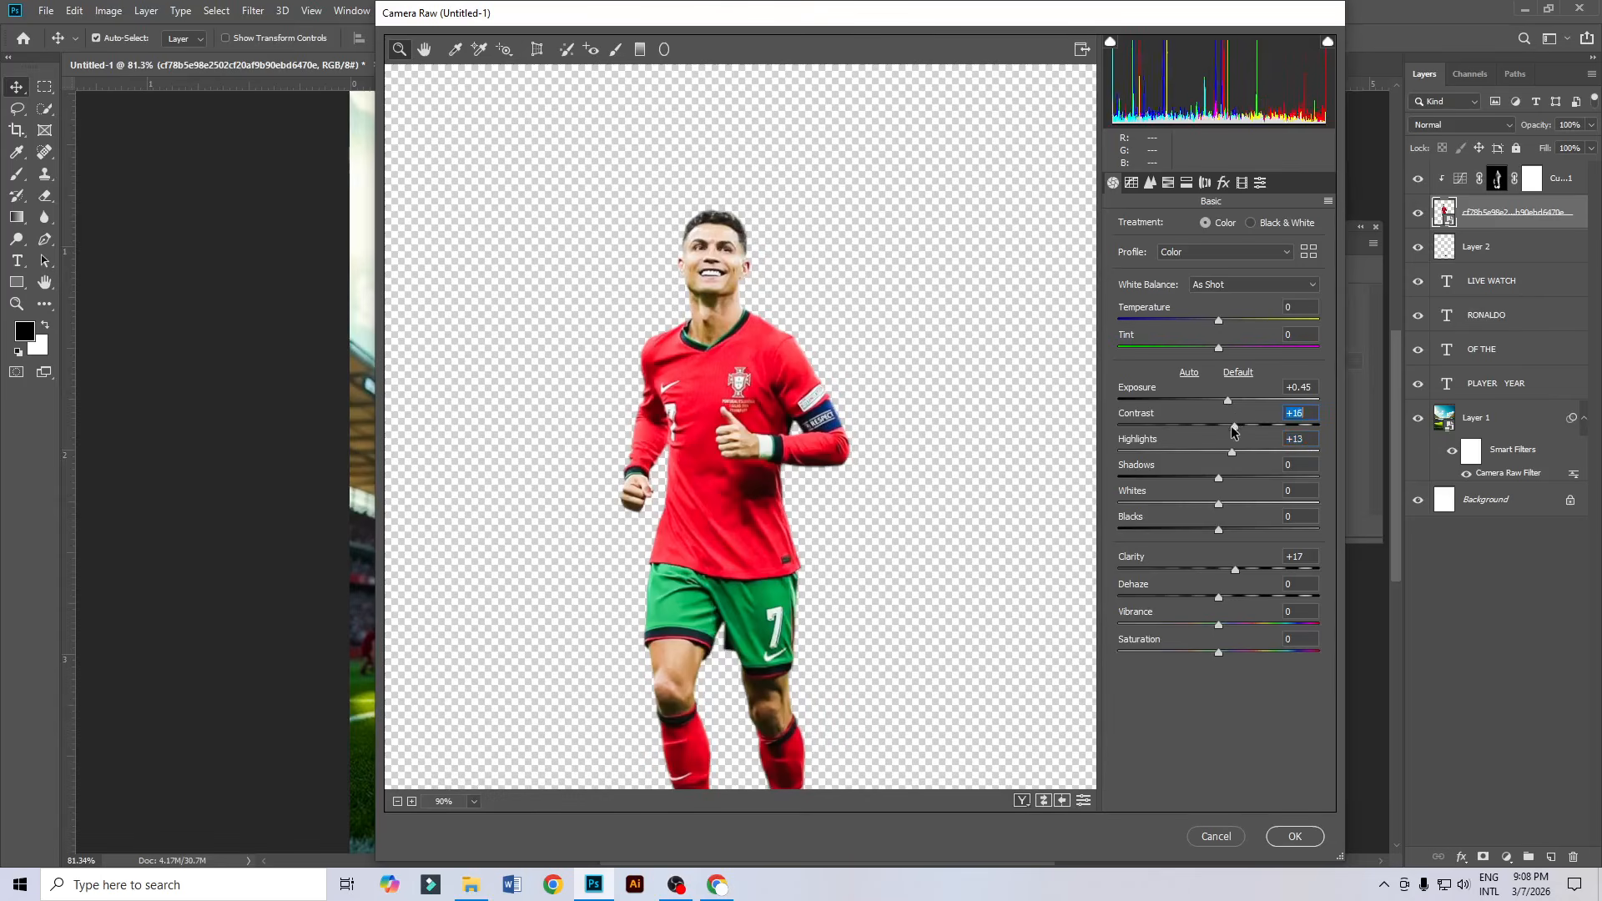
left_click(1292, 842)
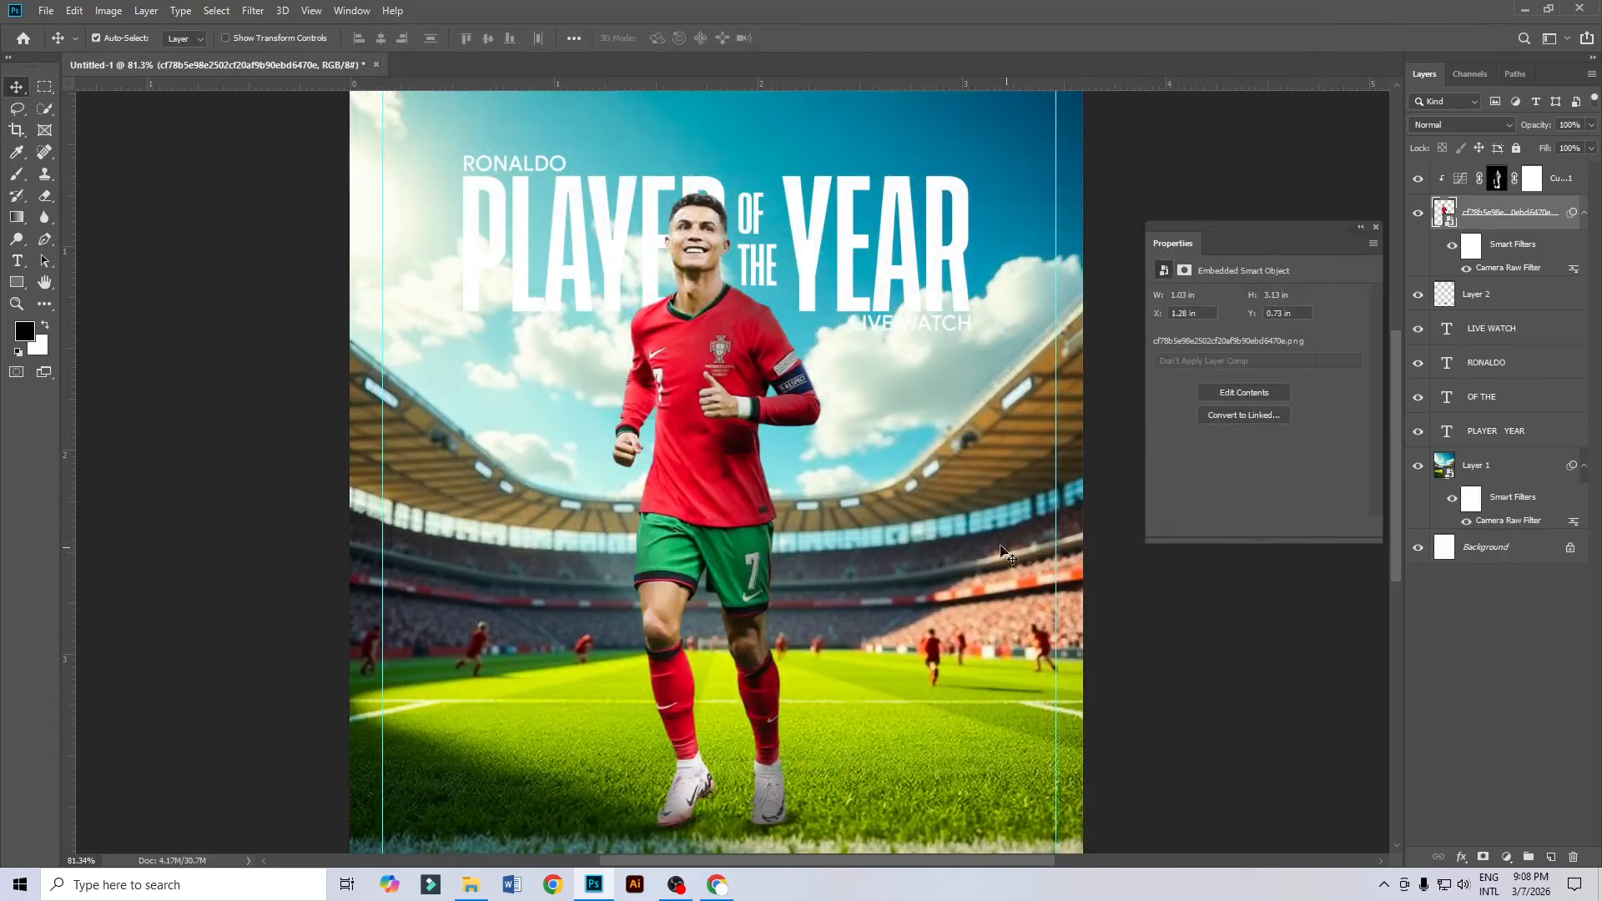
Review the graded player against the whole poster and undo the Camera Raw filter.
scroll(848, 567, "down", 2)
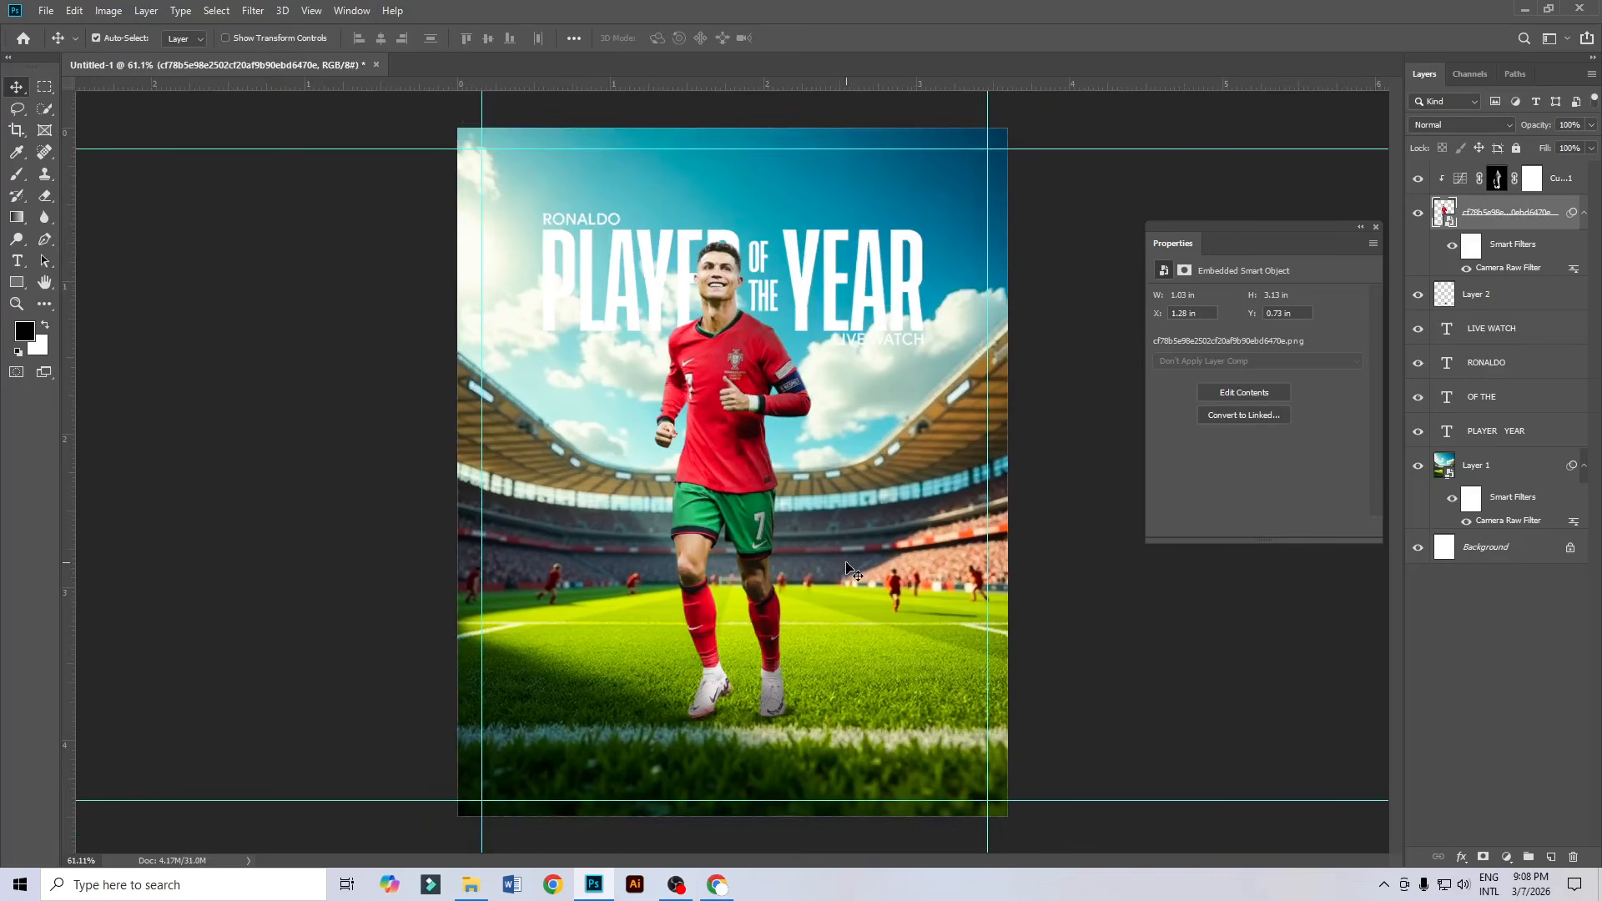
scroll(765, 428, "up", 1)
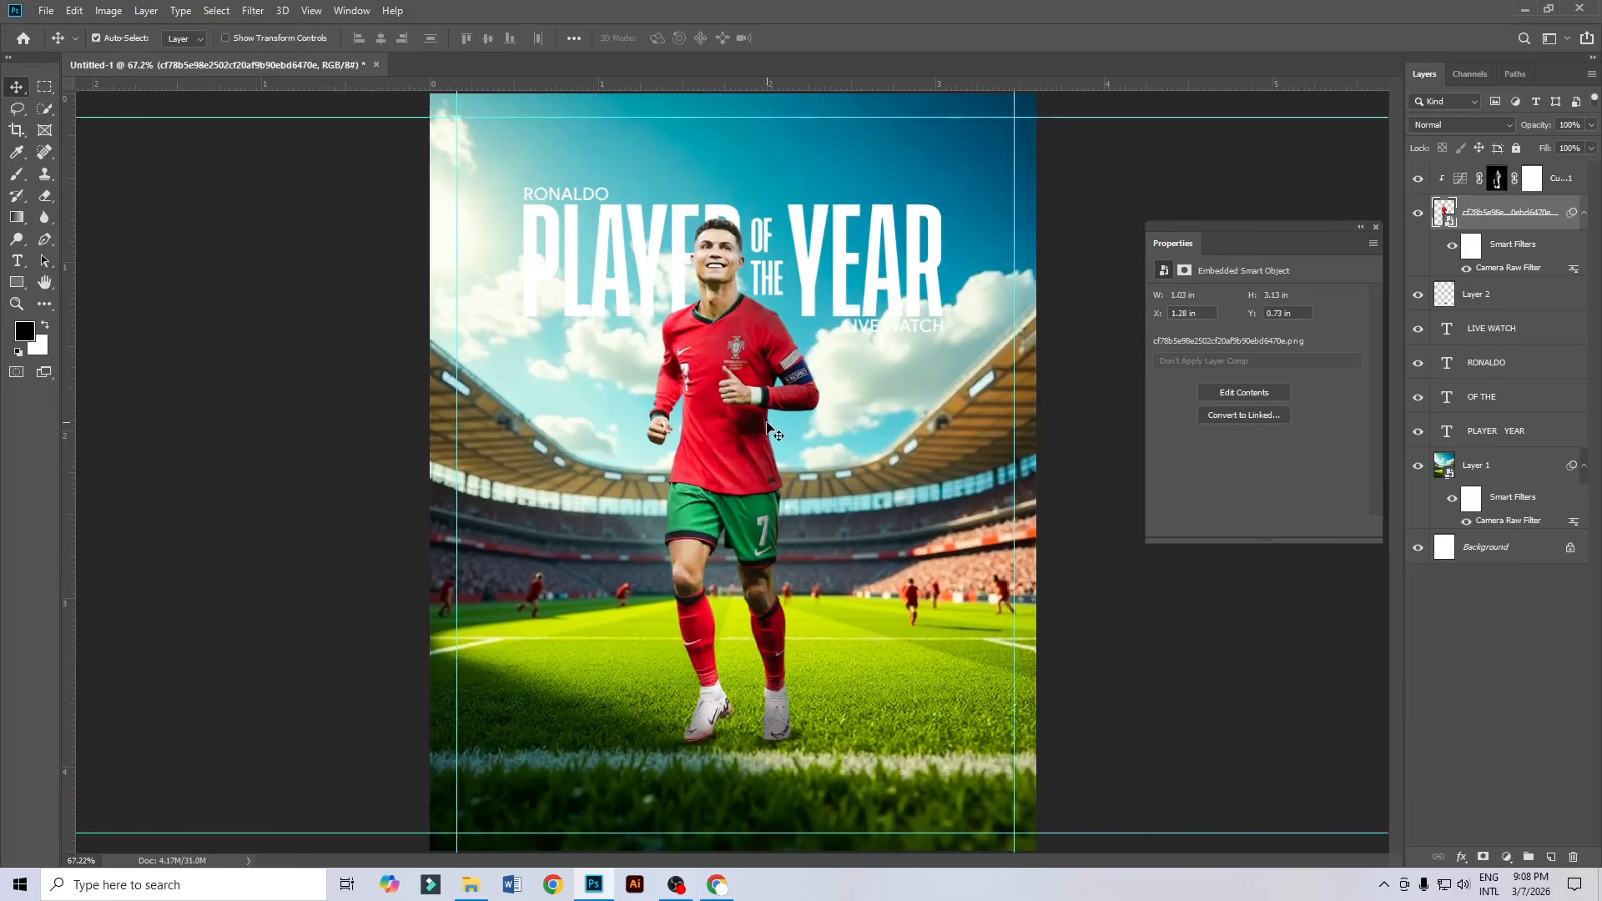
scroll(769, 428, "down", 1)
key("ctrl+z")
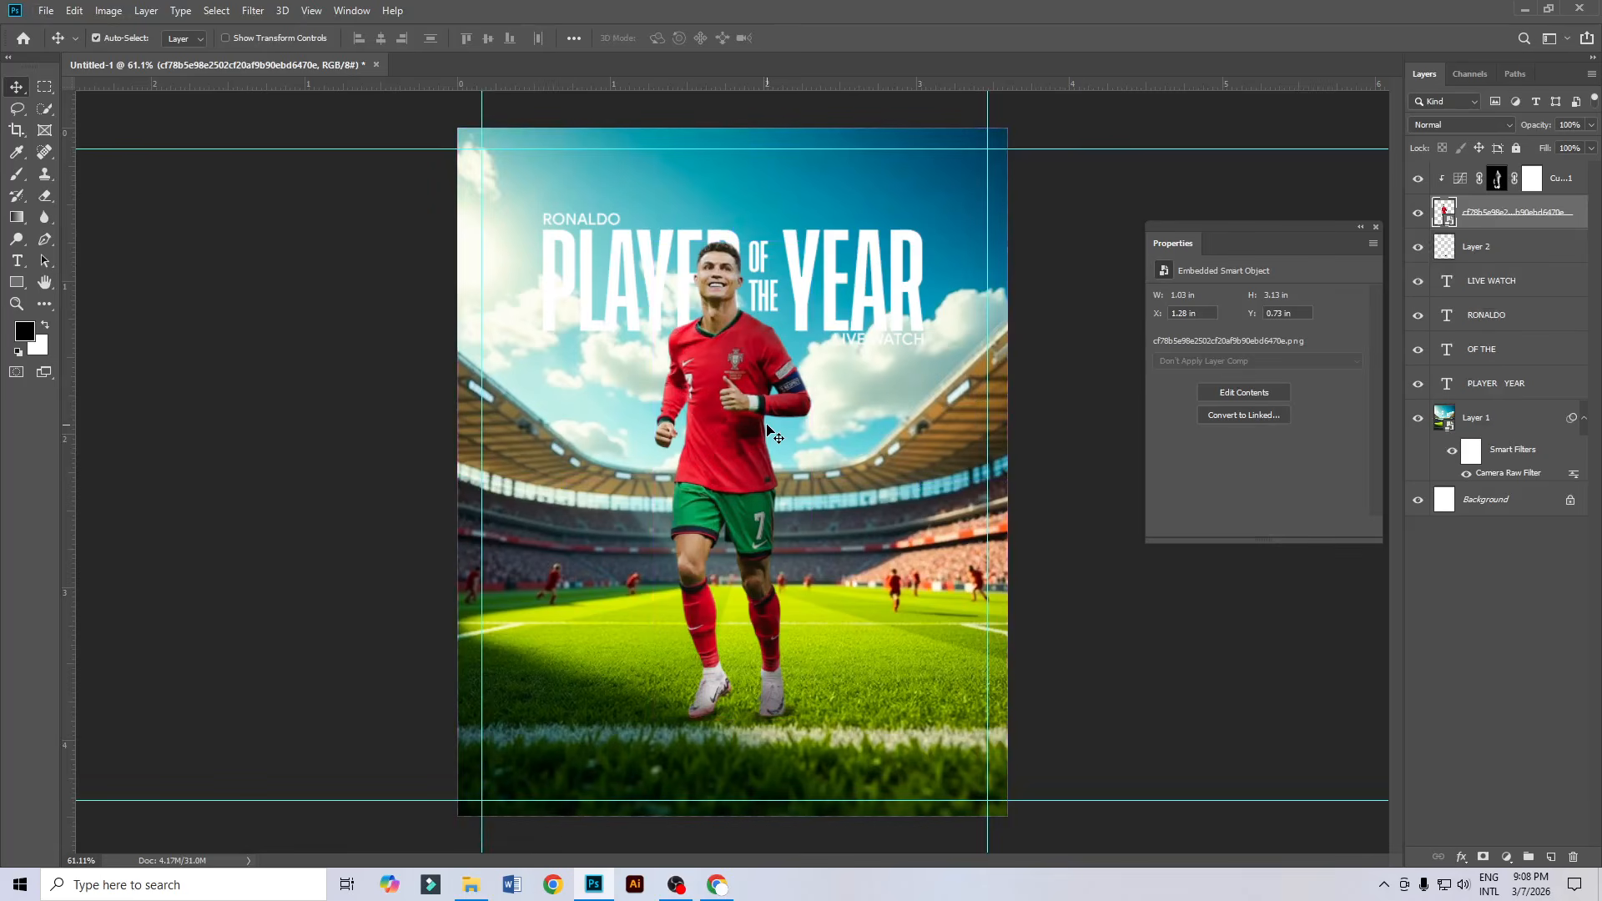
Apply the Camera Raw filter to the player cut-out with exposure +0.25, contrast +9, shadows +13 and clarity +10.
left_click(252, 11)
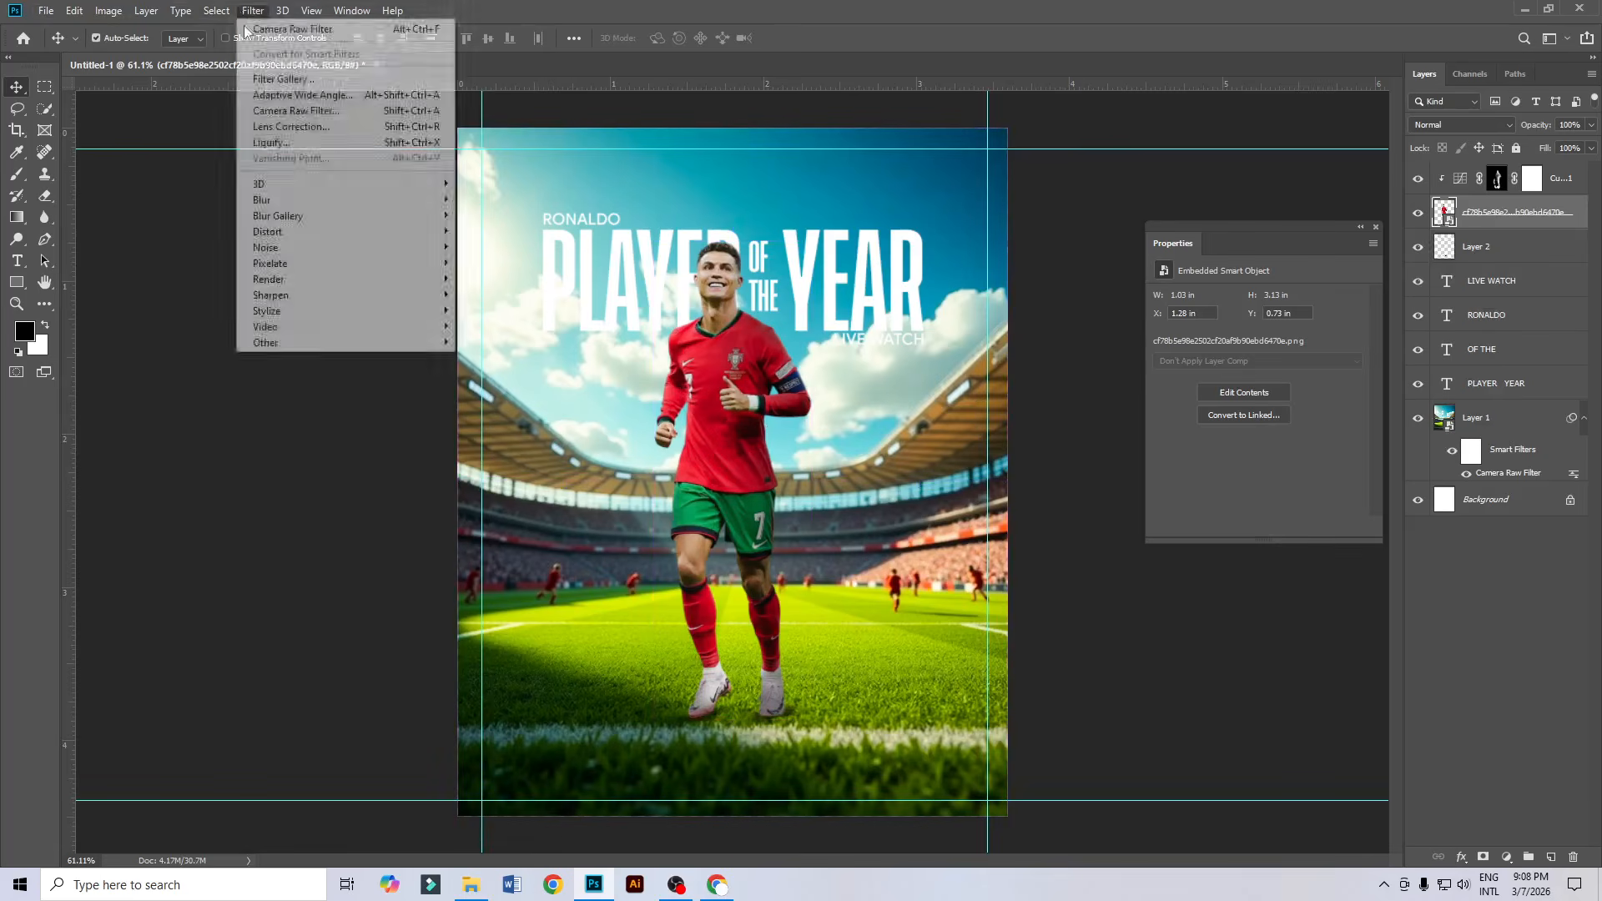
left_click(292, 112)
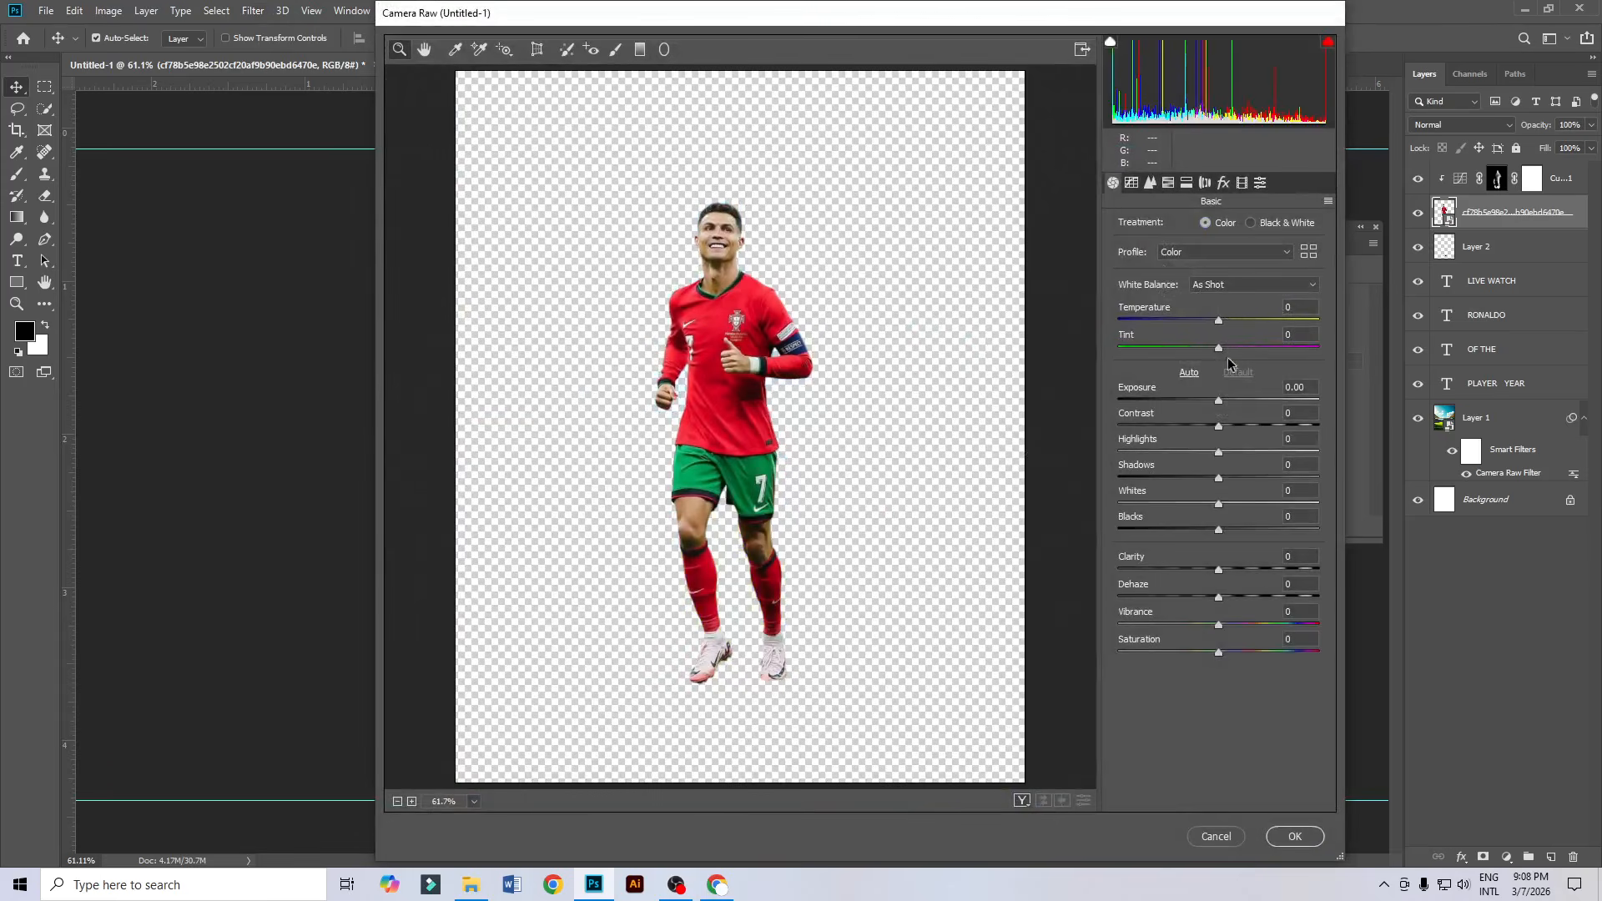
left_click_drag(1219, 404, 1229, 426)
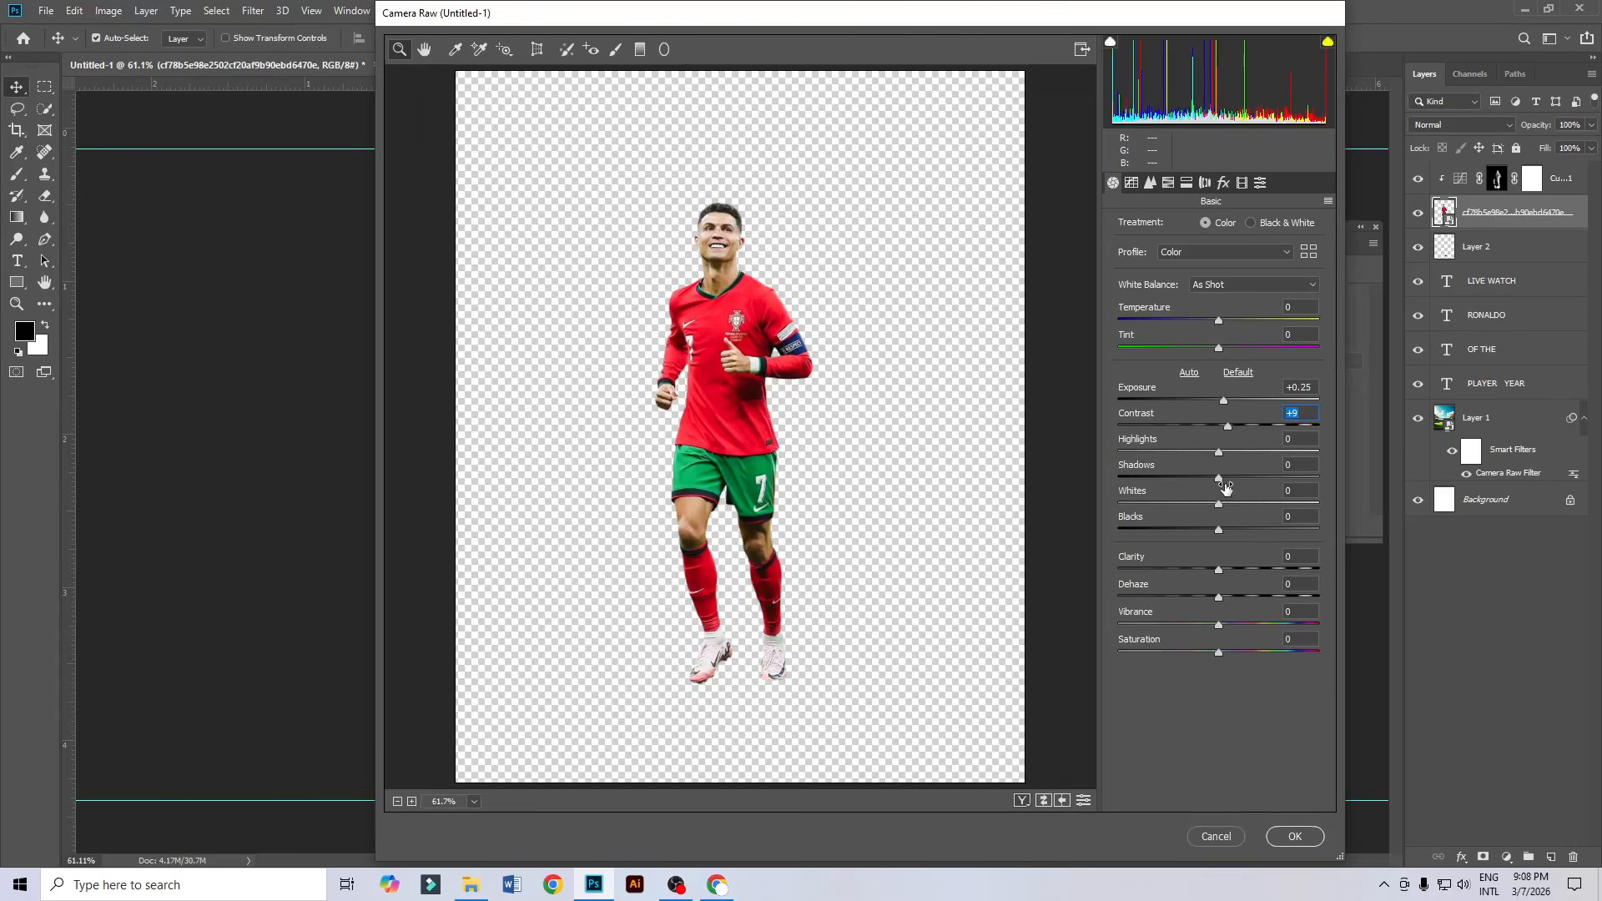
left_click_drag(1219, 484, 1231, 487)
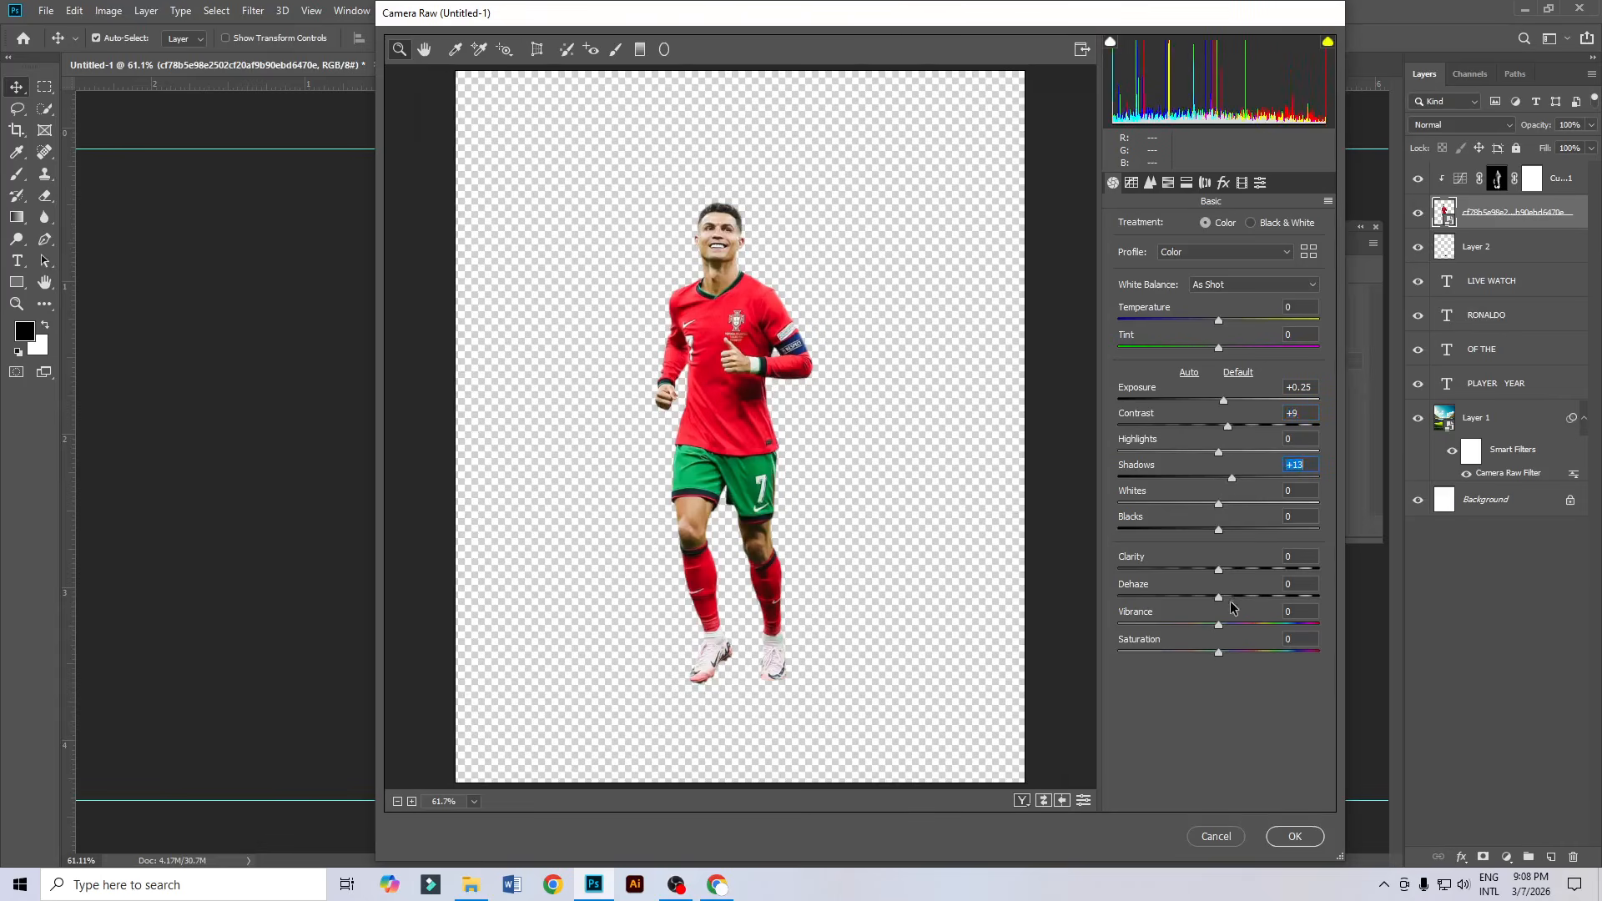
left_click_drag(1219, 570, 1228, 571)
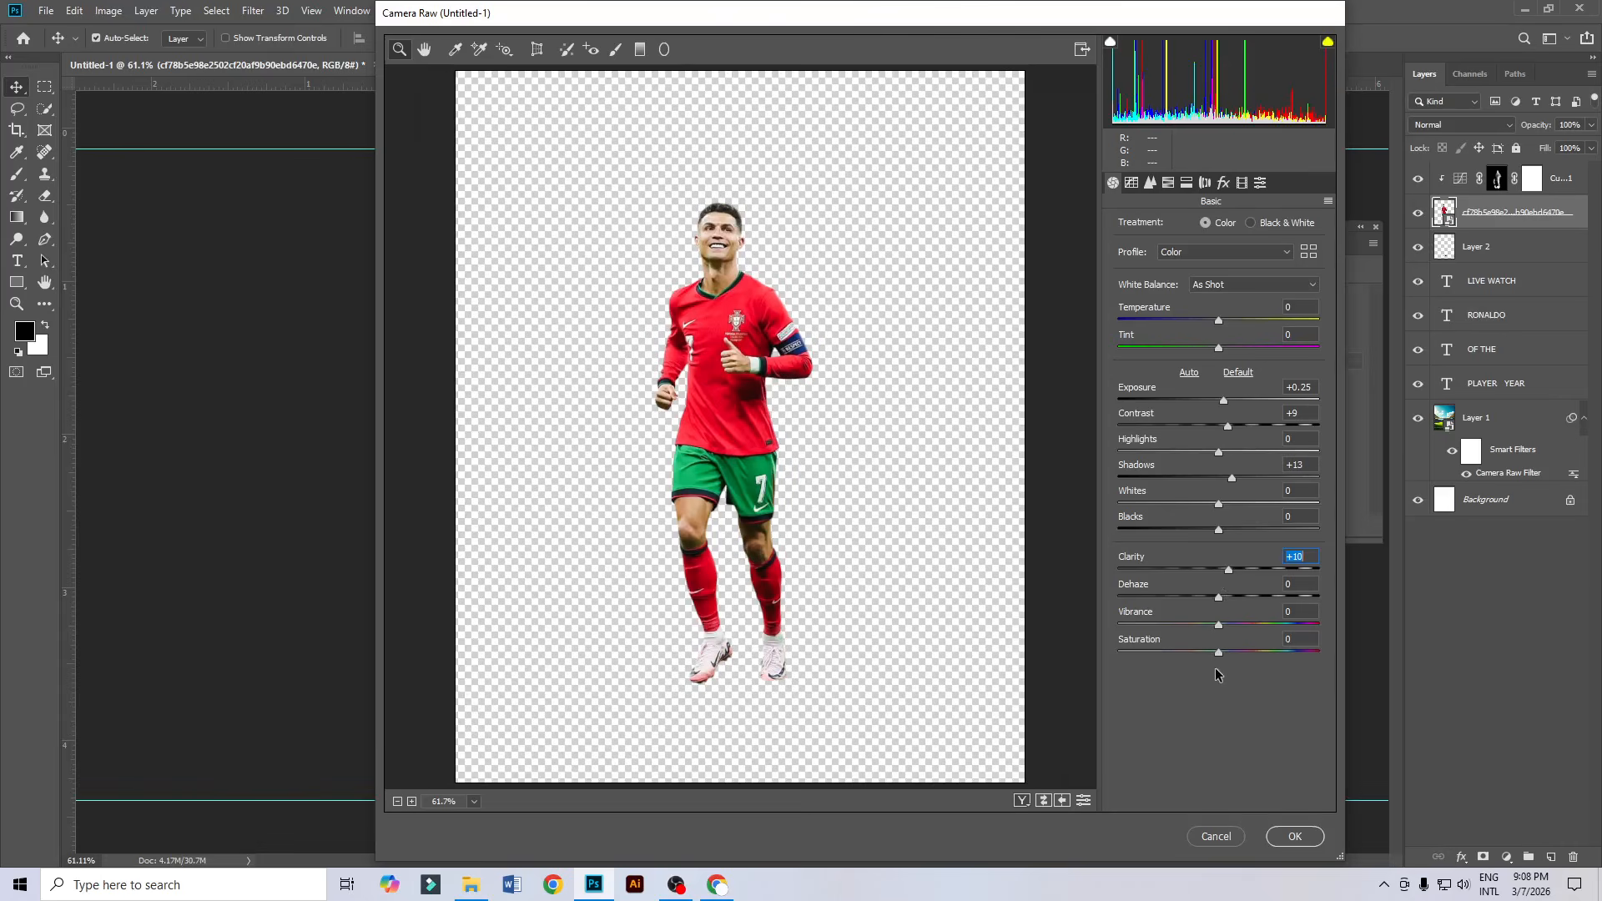
left_click(1289, 837)
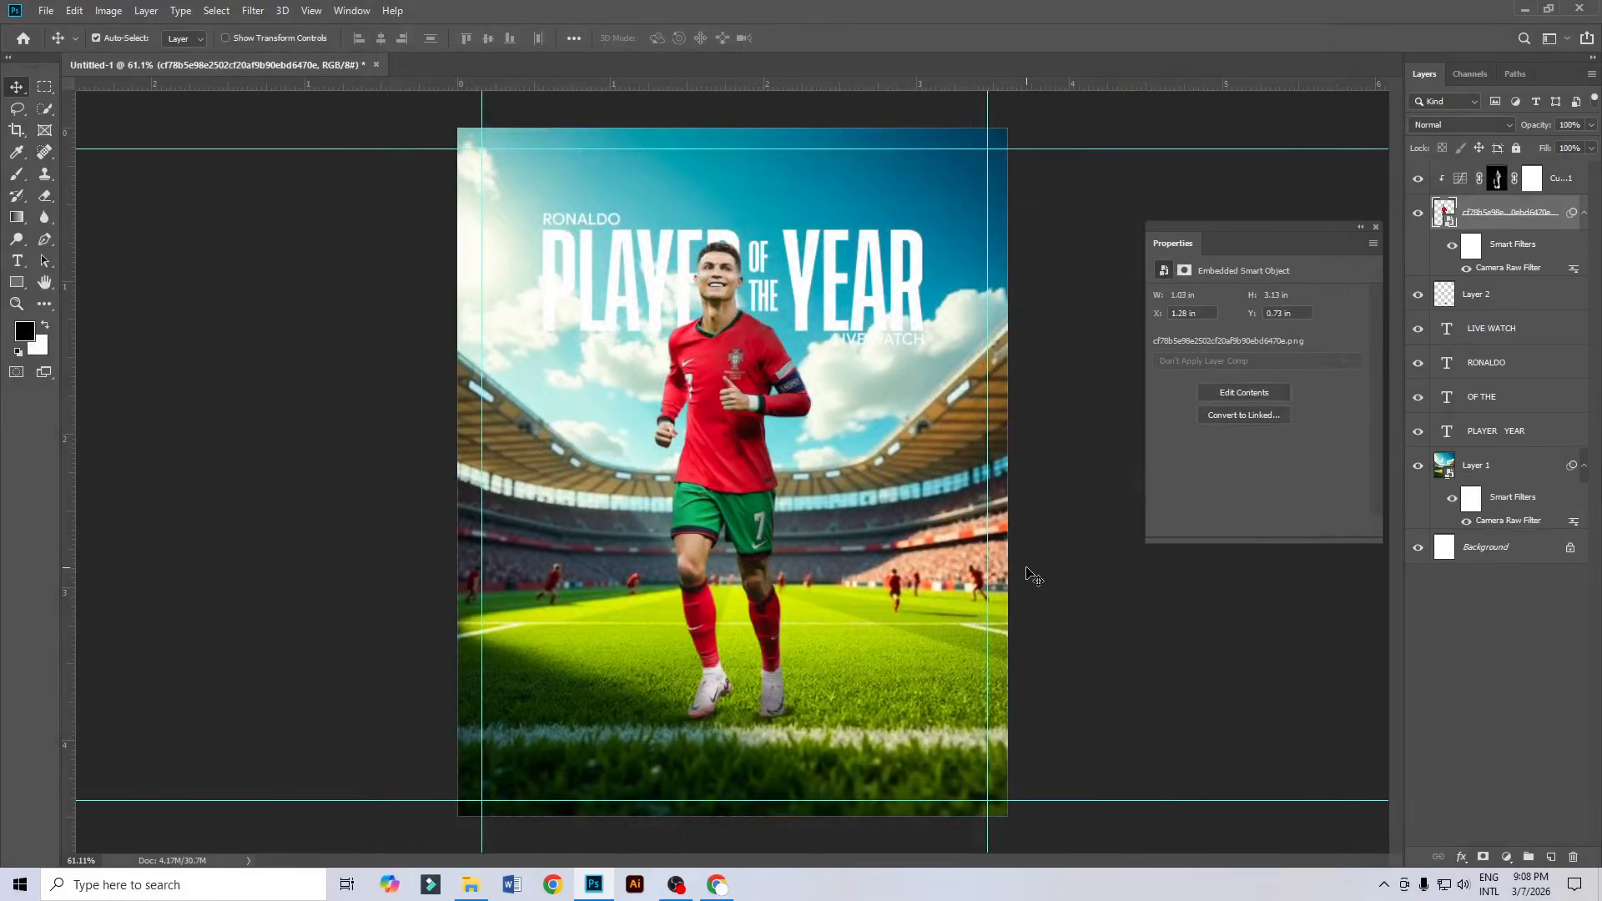
Add a drop shadow effect to the "PLAYER YEAR" title layer.
scroll(749, 480, "up", 1)
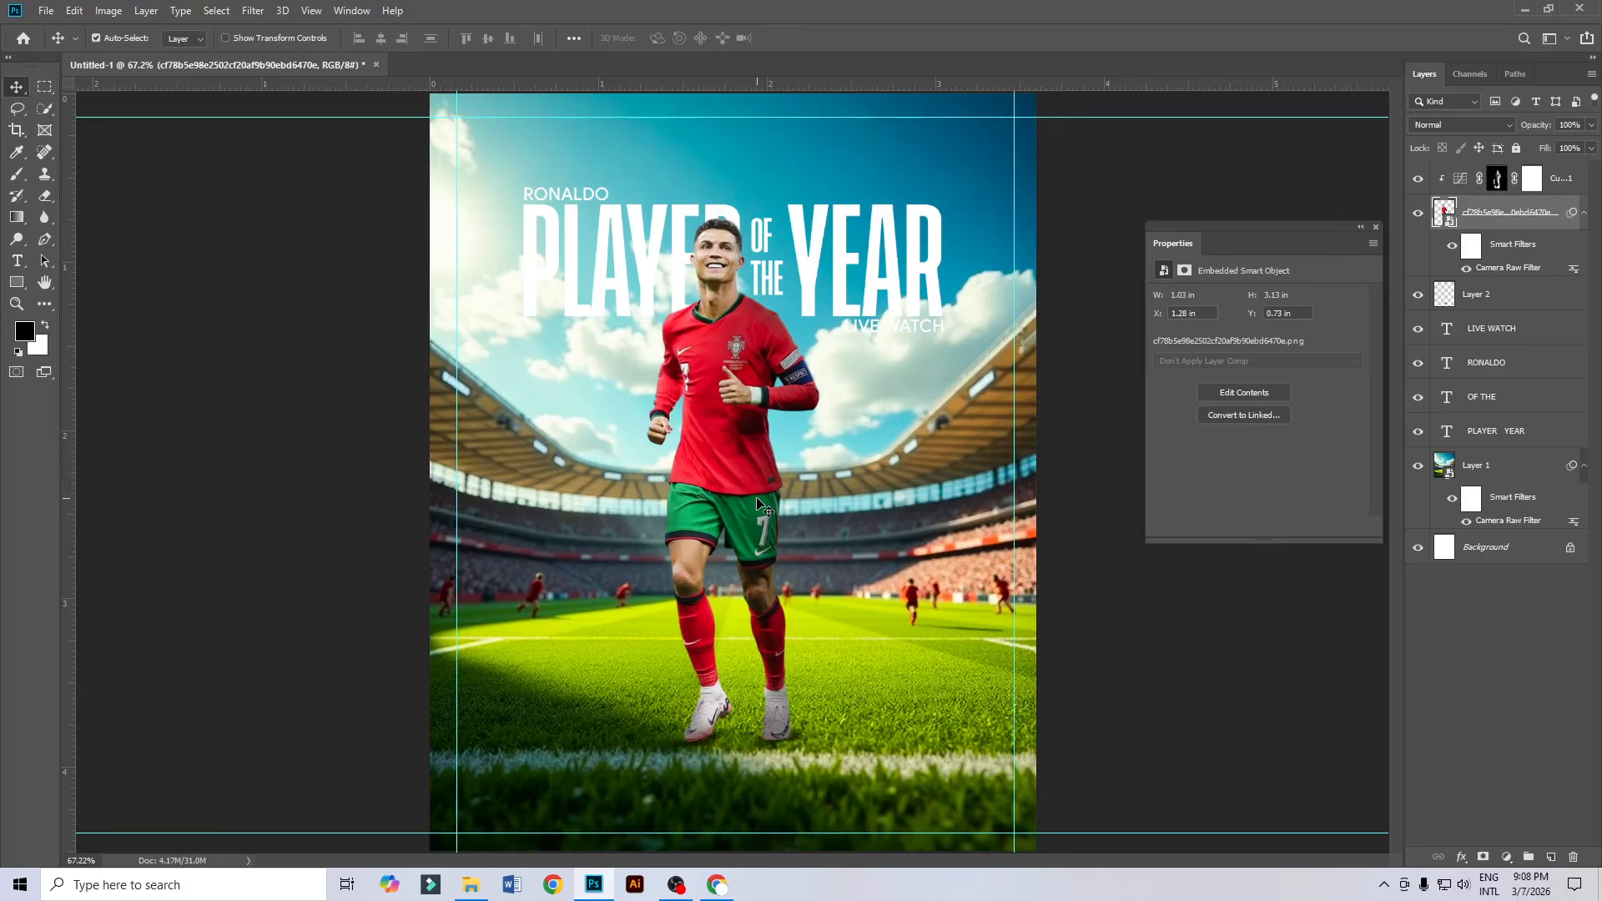
scroll(811, 340, "up", 2)
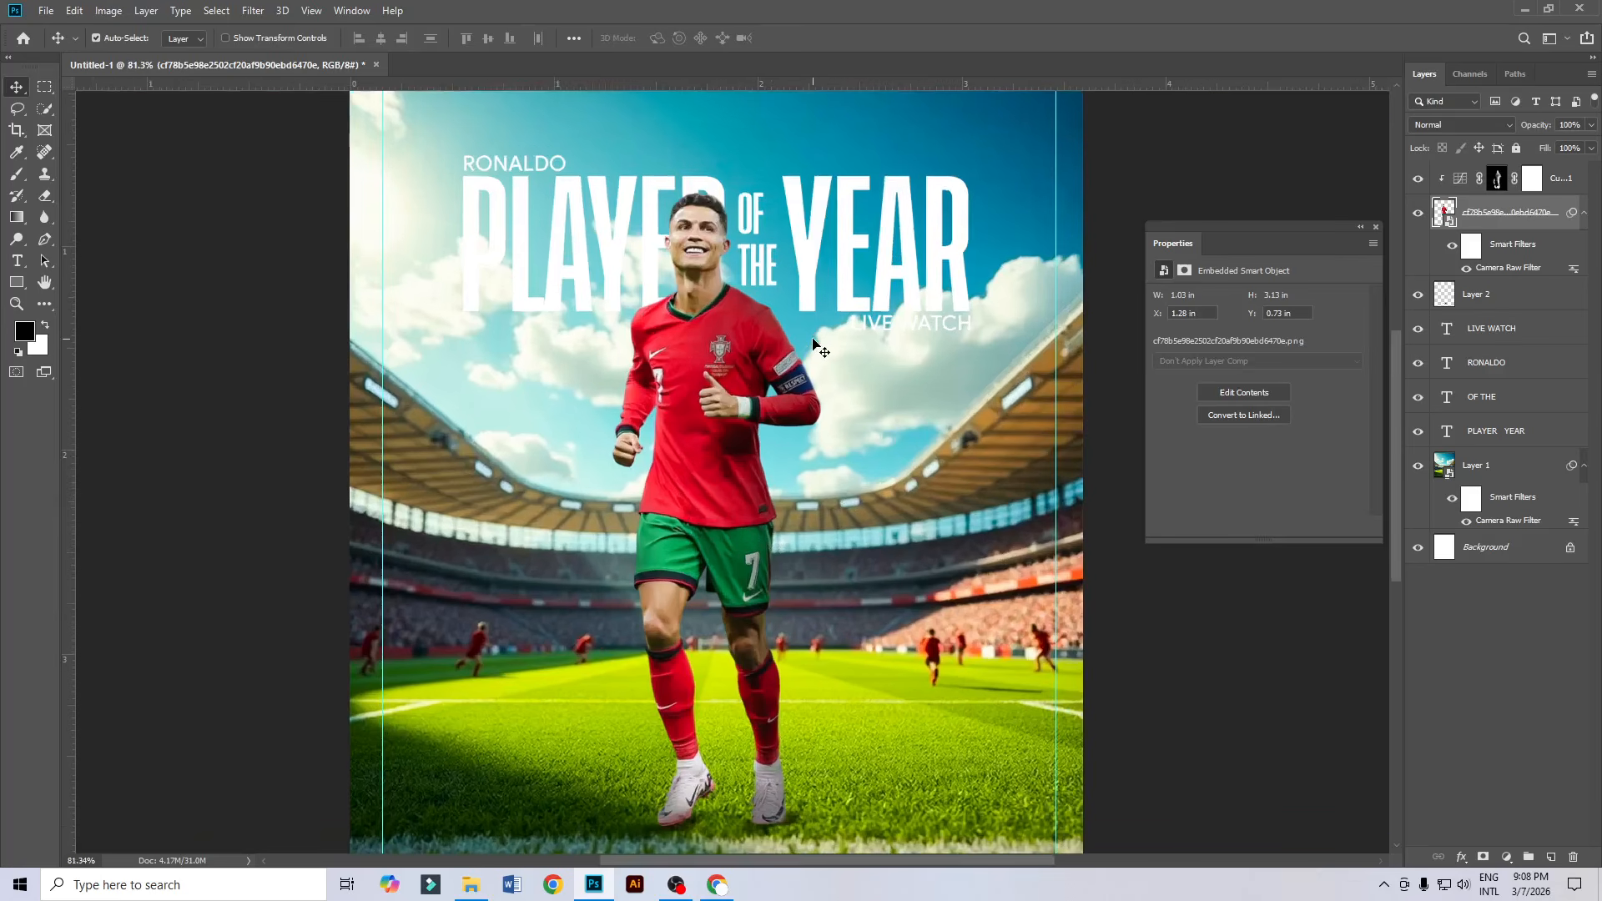
scroll(791, 367, "down", 2)
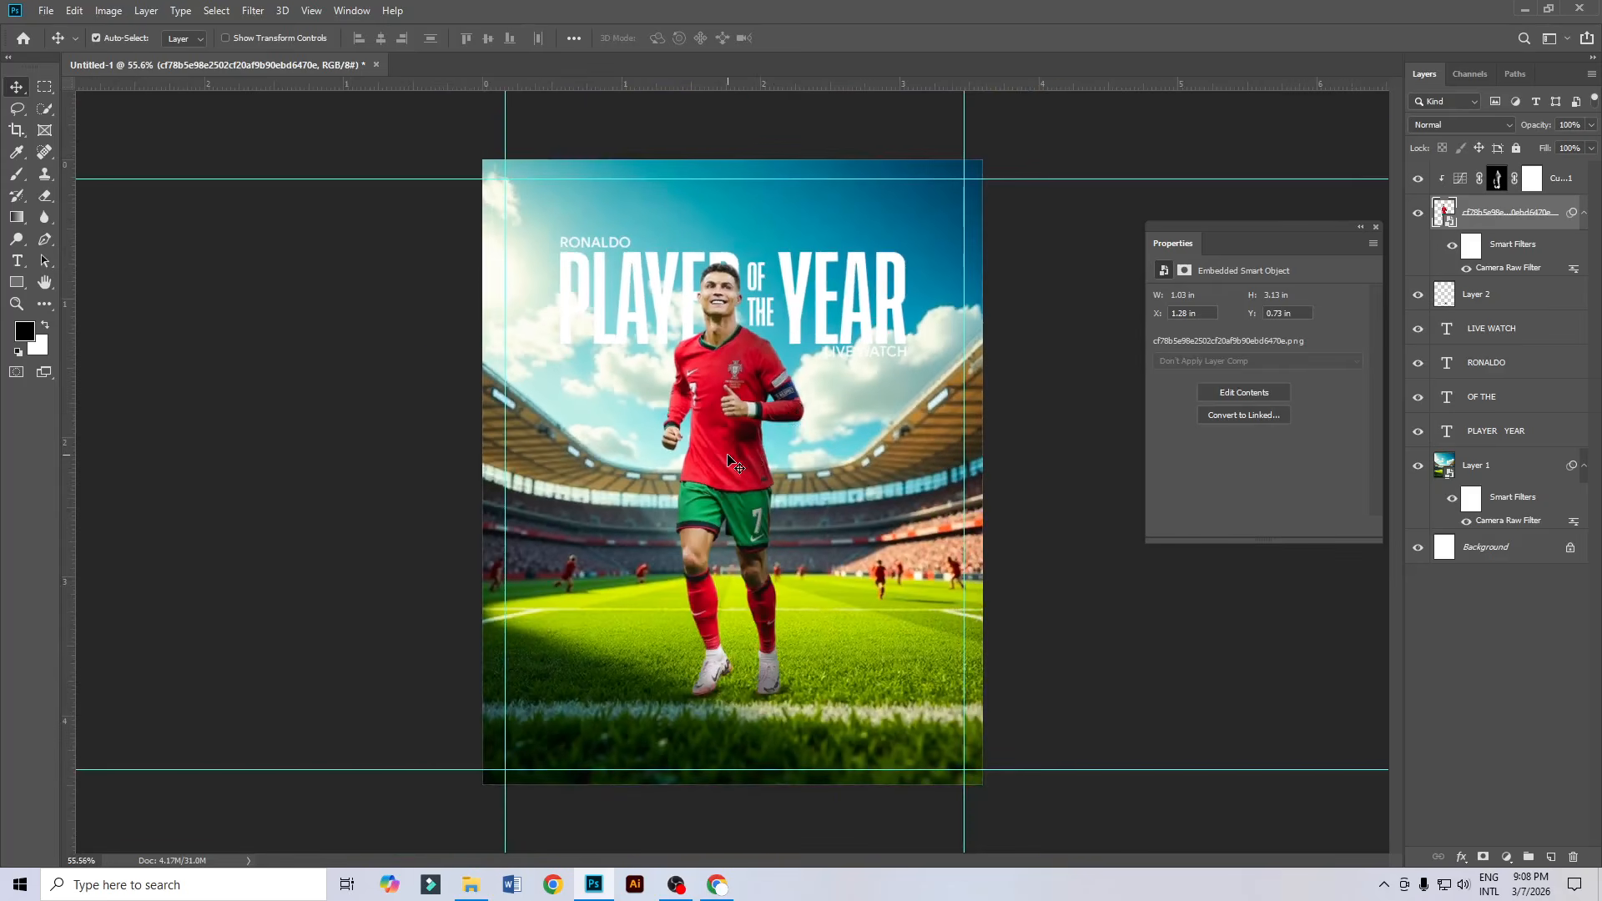
scroll(727, 459, "up", 3)
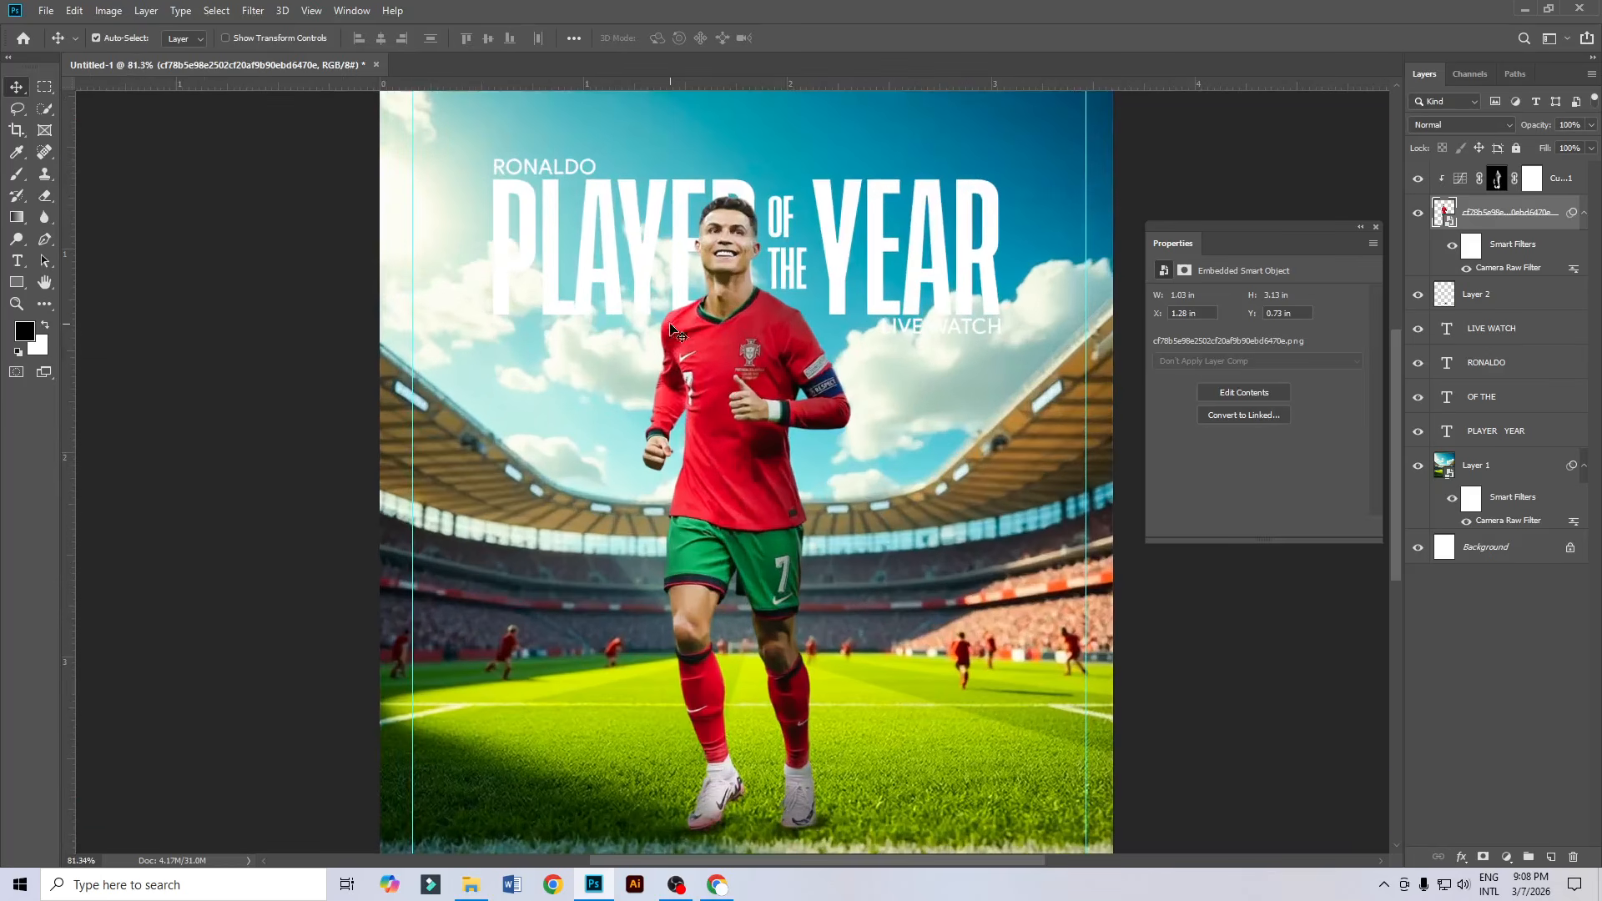
left_click(643, 279)
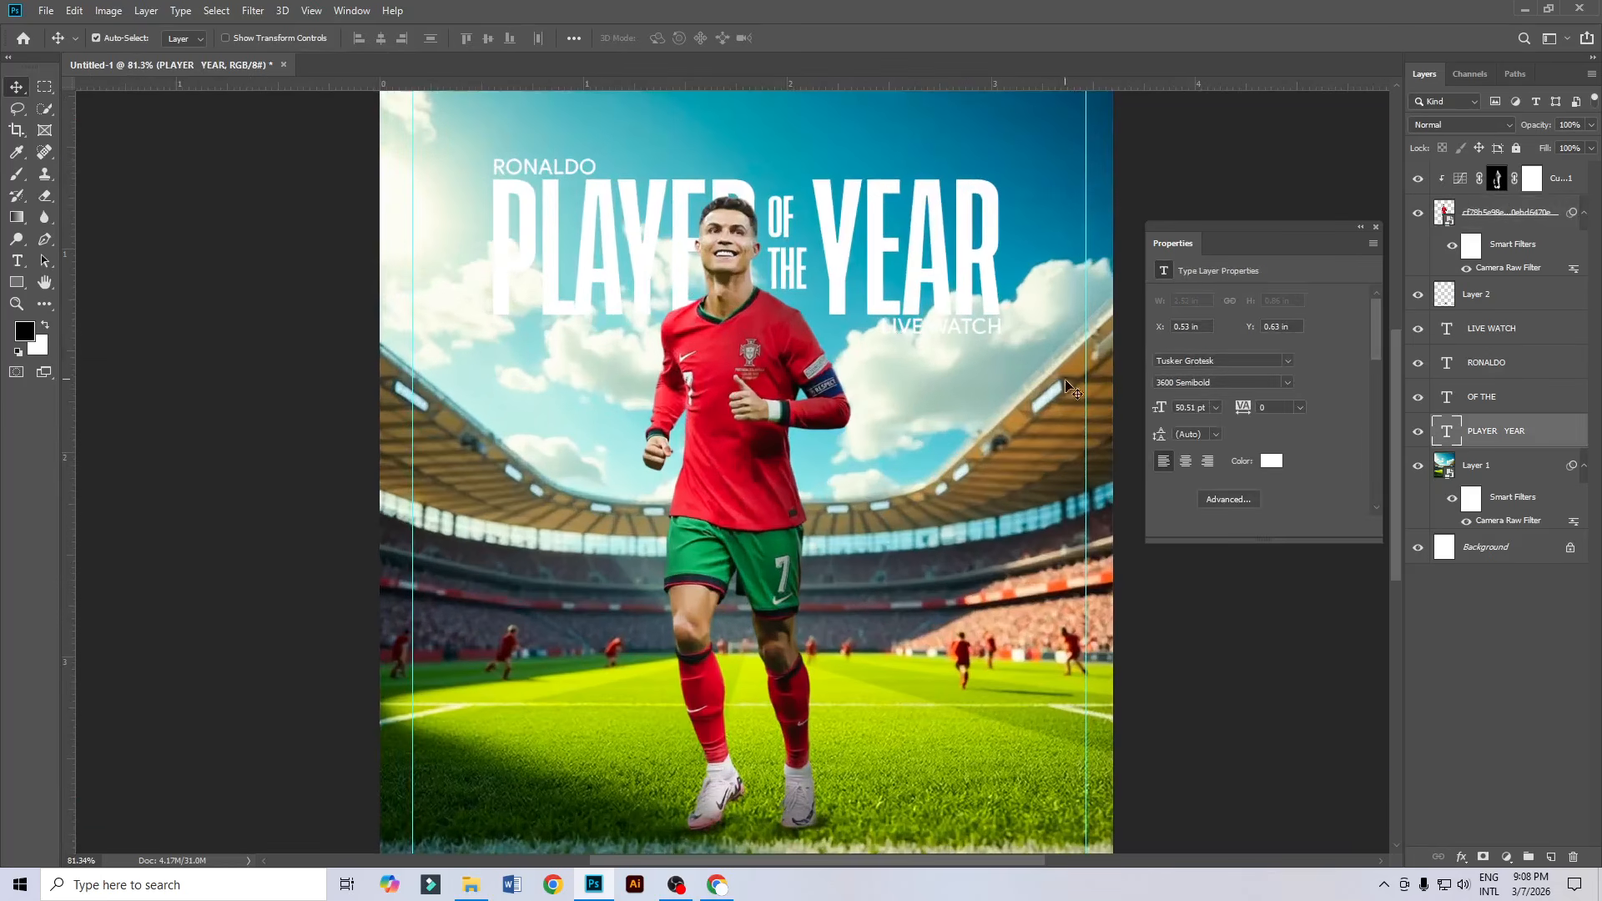
left_click(1461, 857)
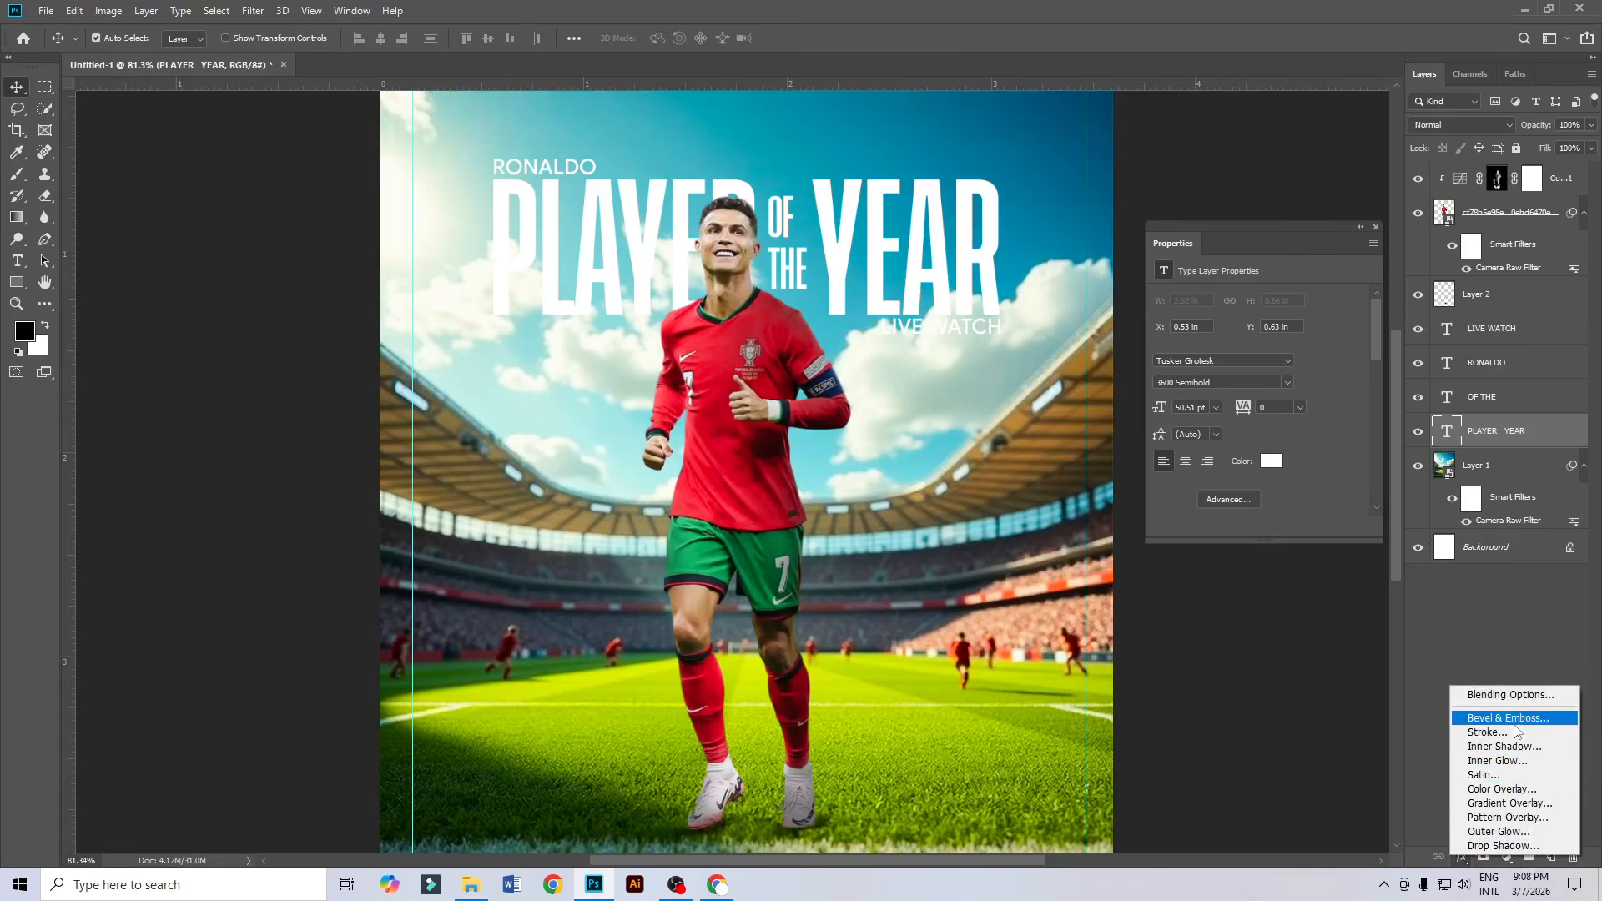
left_click(1515, 846)
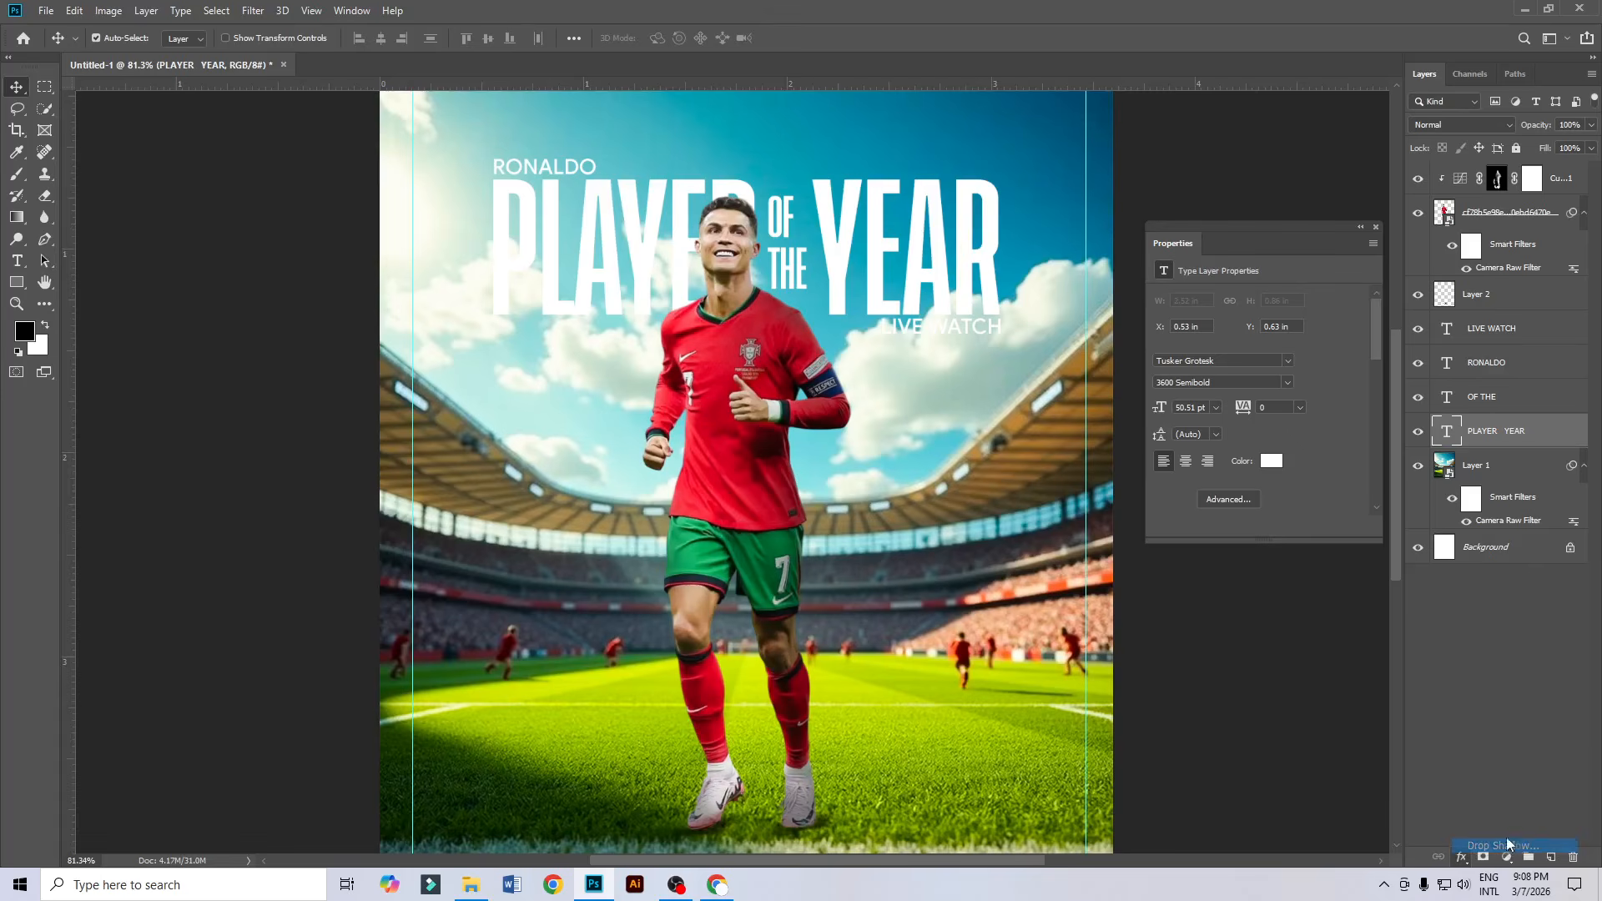
Set the title's drop shadow to 17% opacity, reduce its distance and size slightly, and apply the style.
left_click_drag(911, 132, 902, 407)
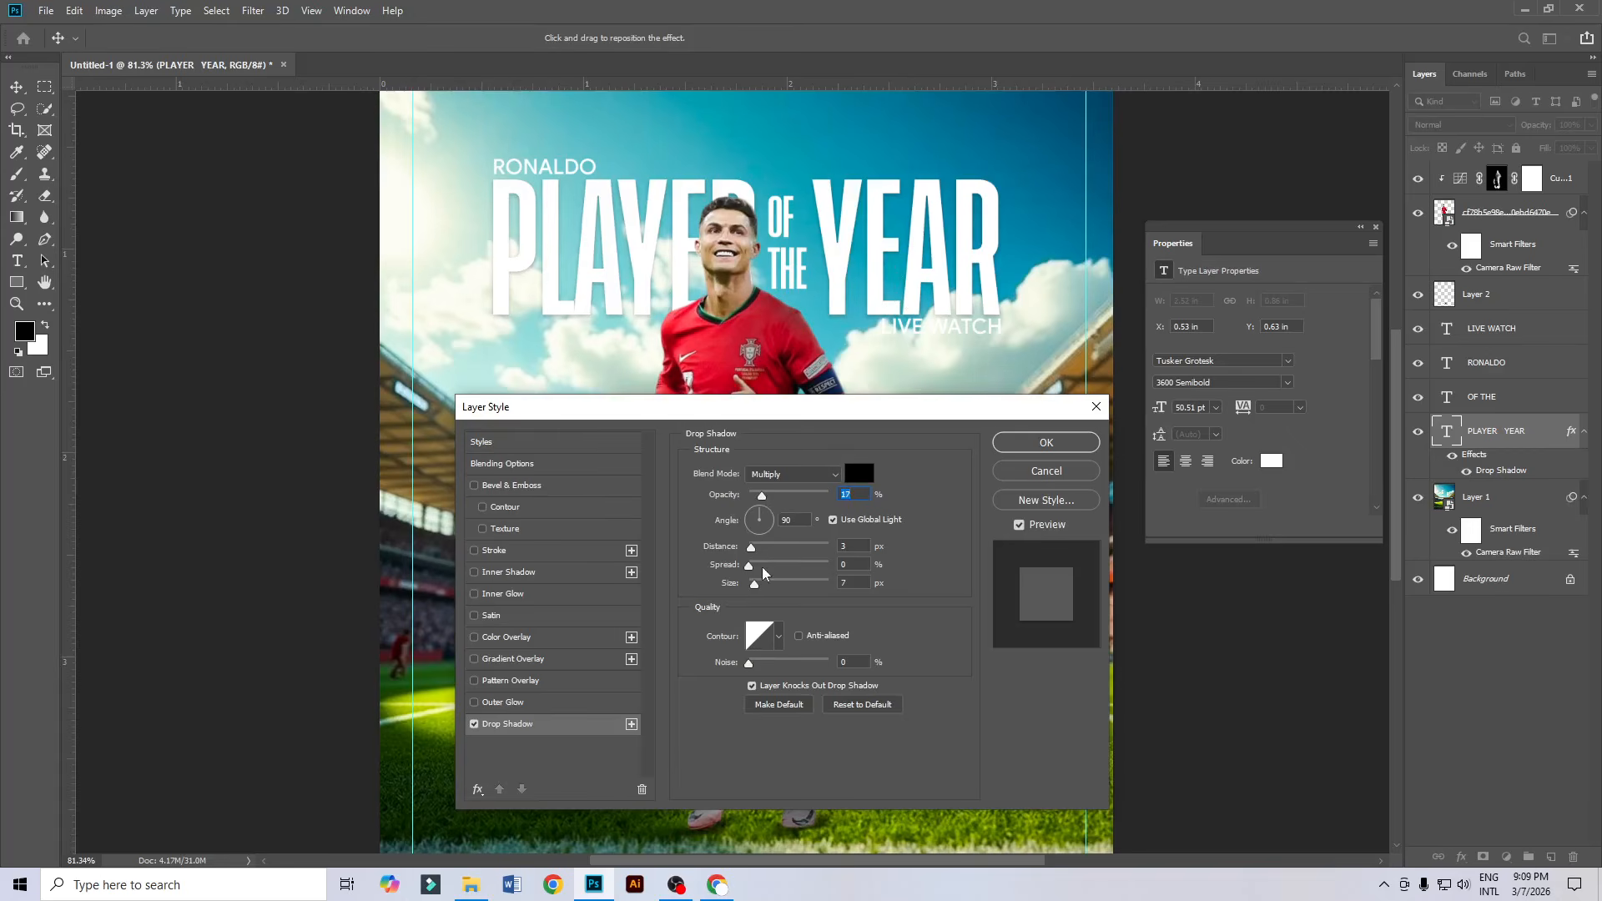
left_click_drag(751, 551, 750, 555)
left_click_drag(754, 585, 752, 588)
key("Down")
key("Down")
key("Down")
left_click(1046, 442)
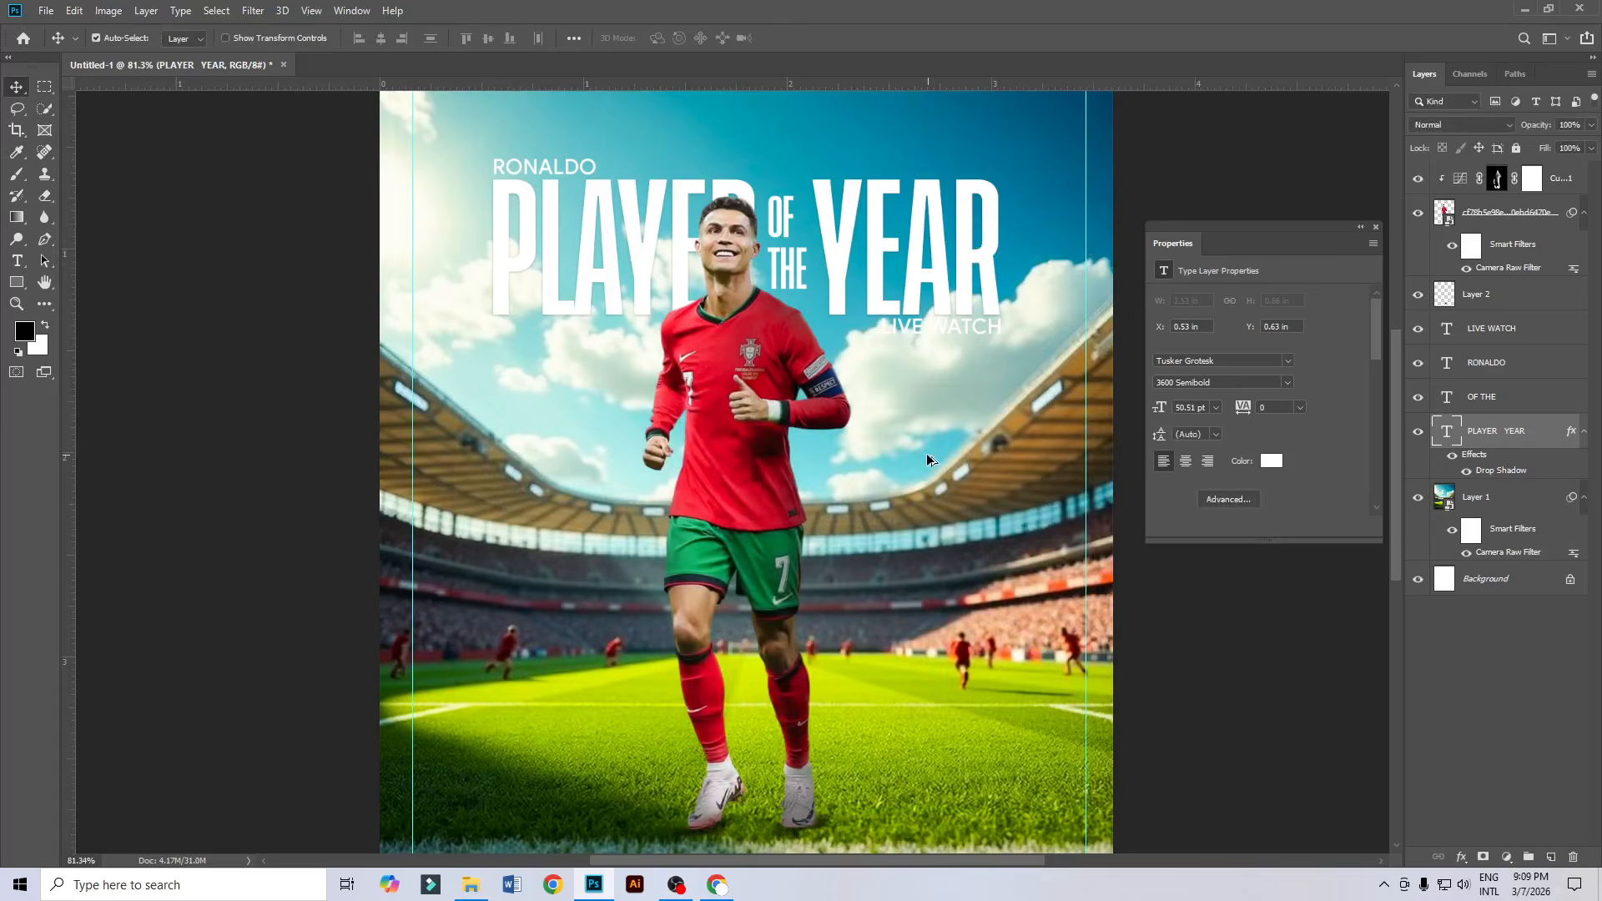
scroll(926, 453, "down", 1)
scroll(916, 421, "up", 2)
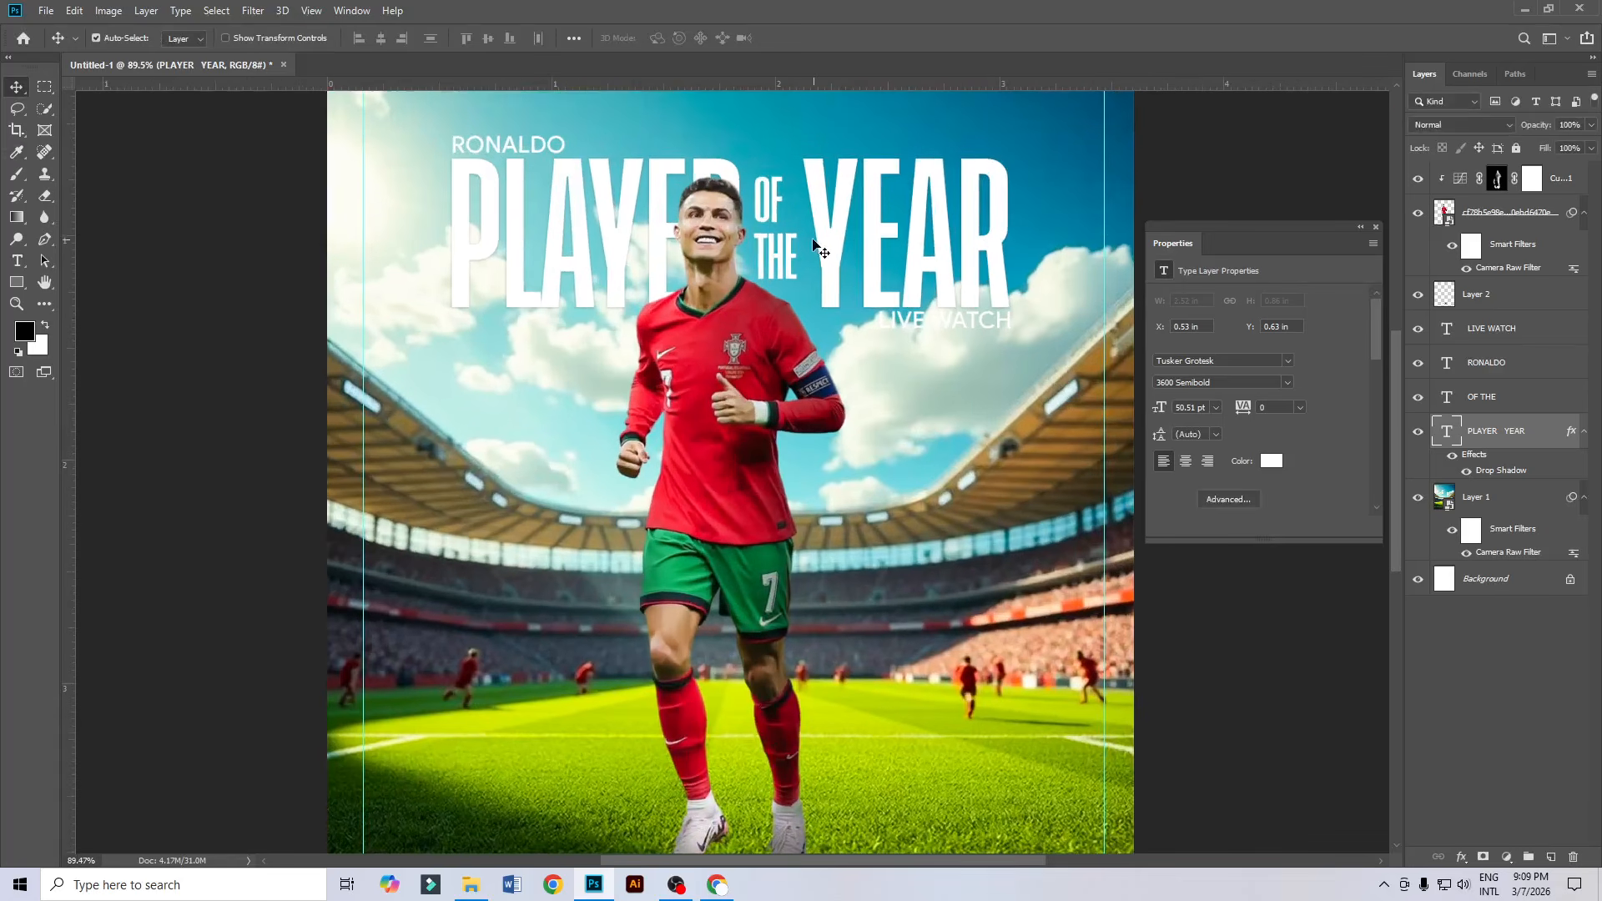
scroll(739, 354, "down", 3)
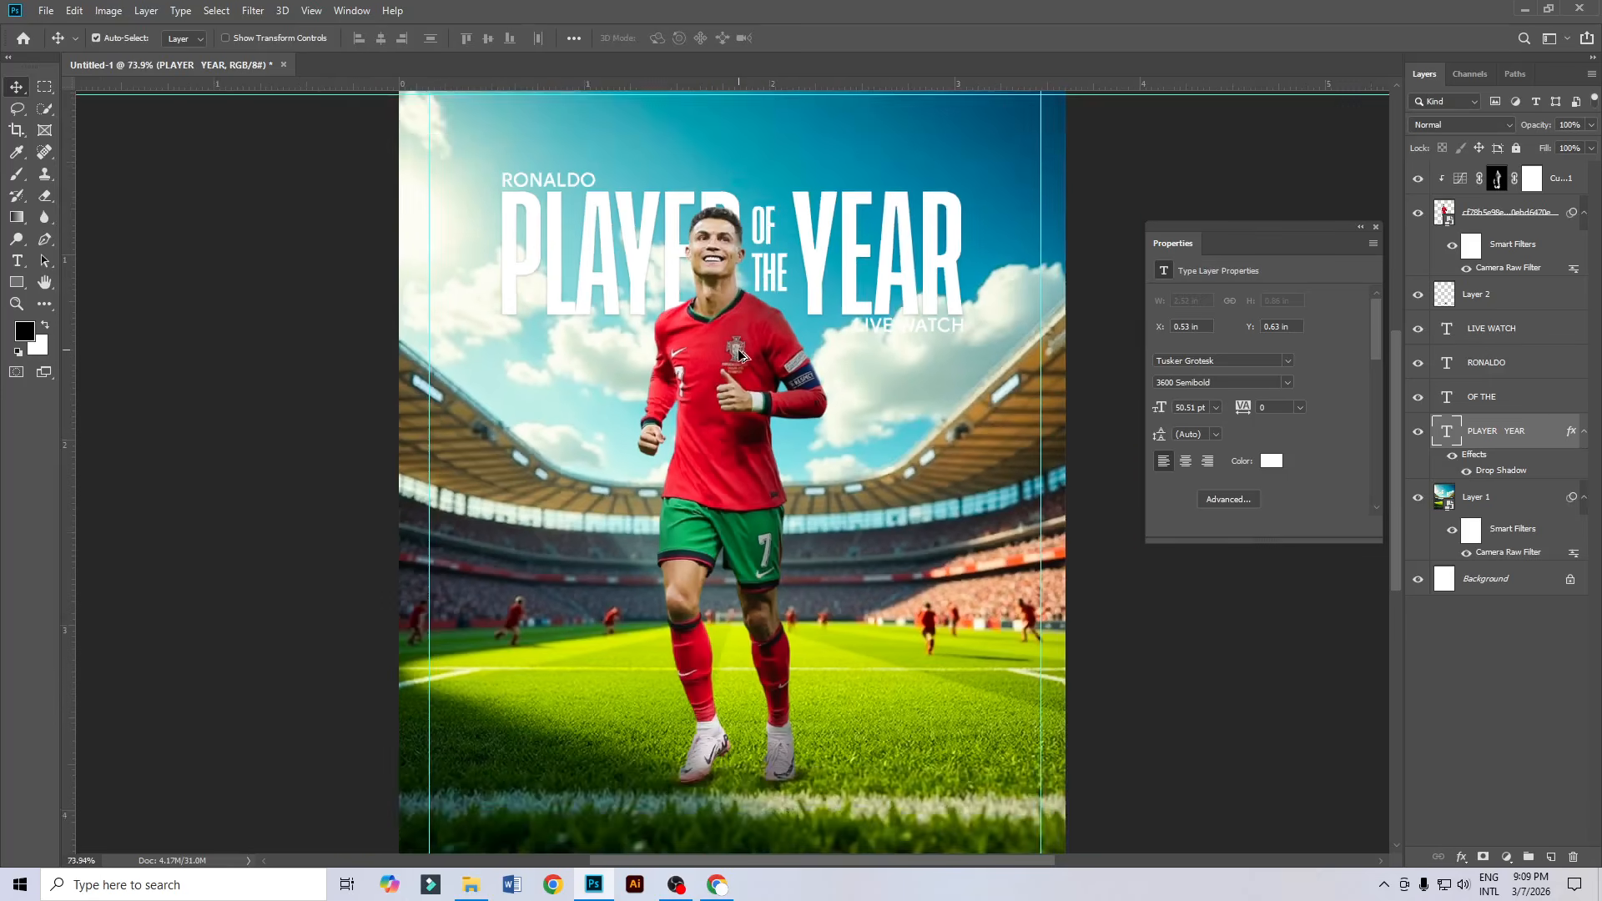
Switch to Chrome and run a Google image search for "ronaldo signature" in a new tab.
left_click(717, 885)
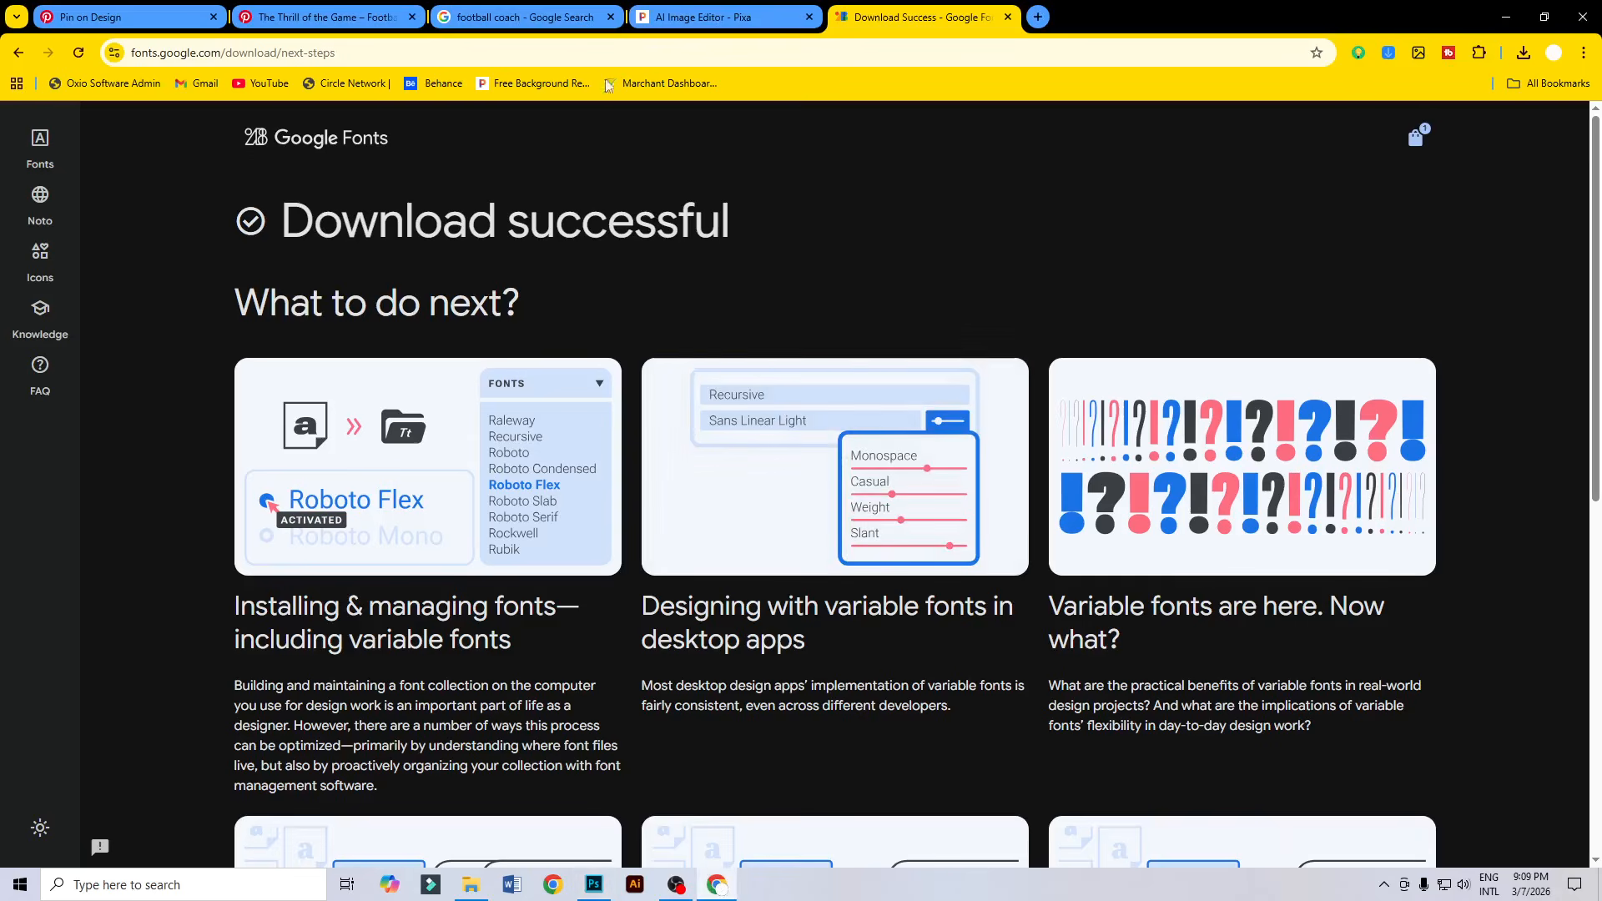
left_click(1037, 17)
left_click(582, 337)
type("ro")
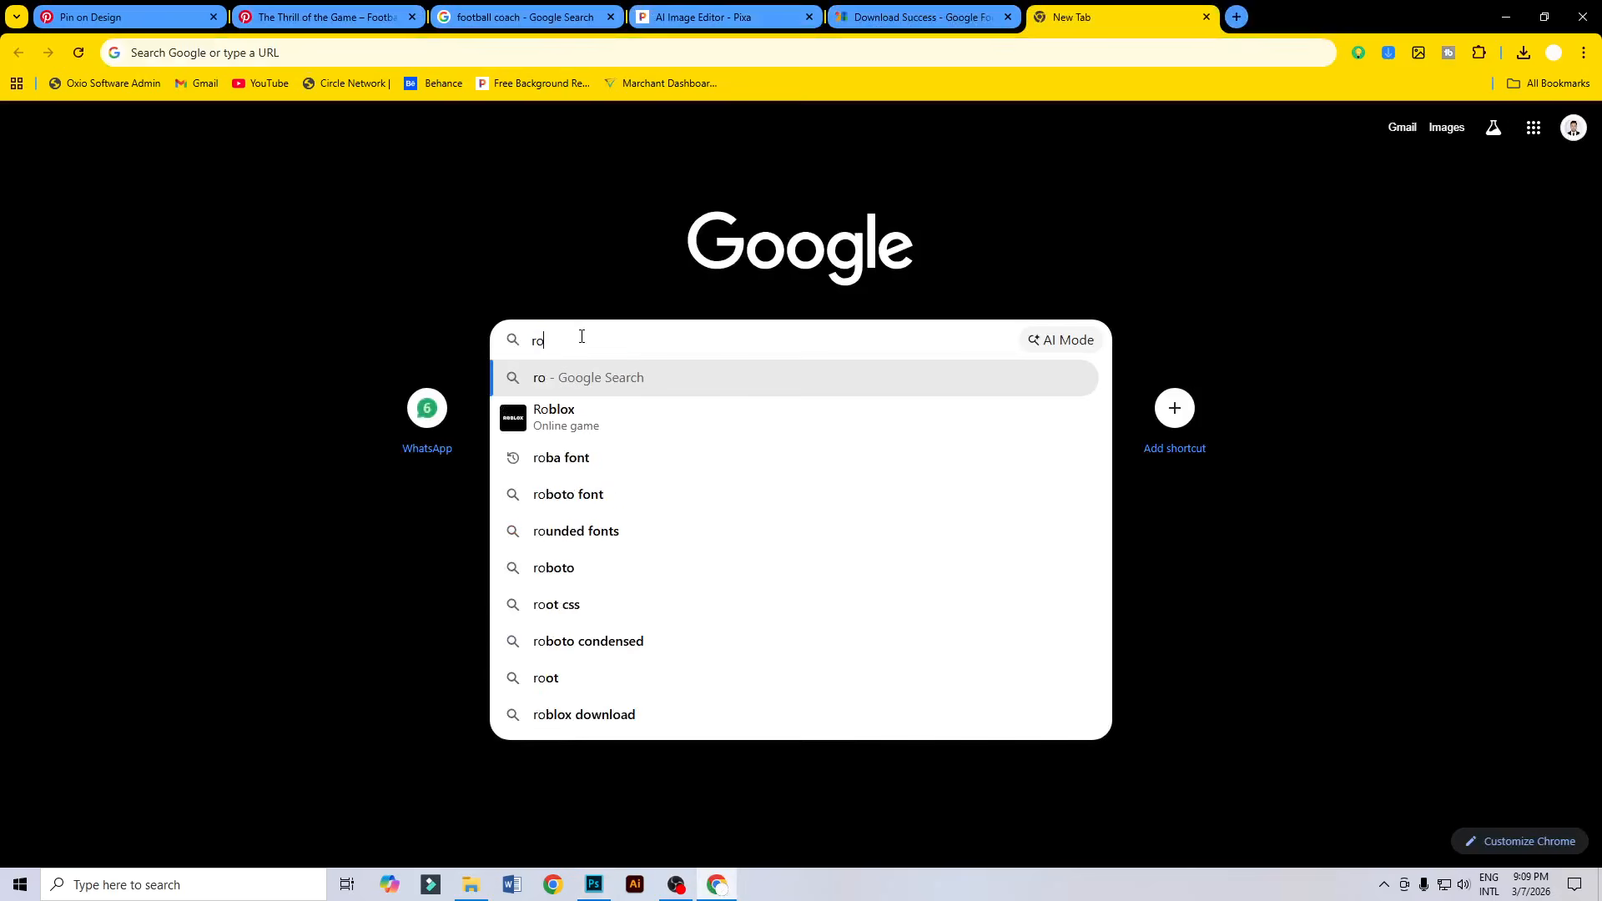
type("naldo si")
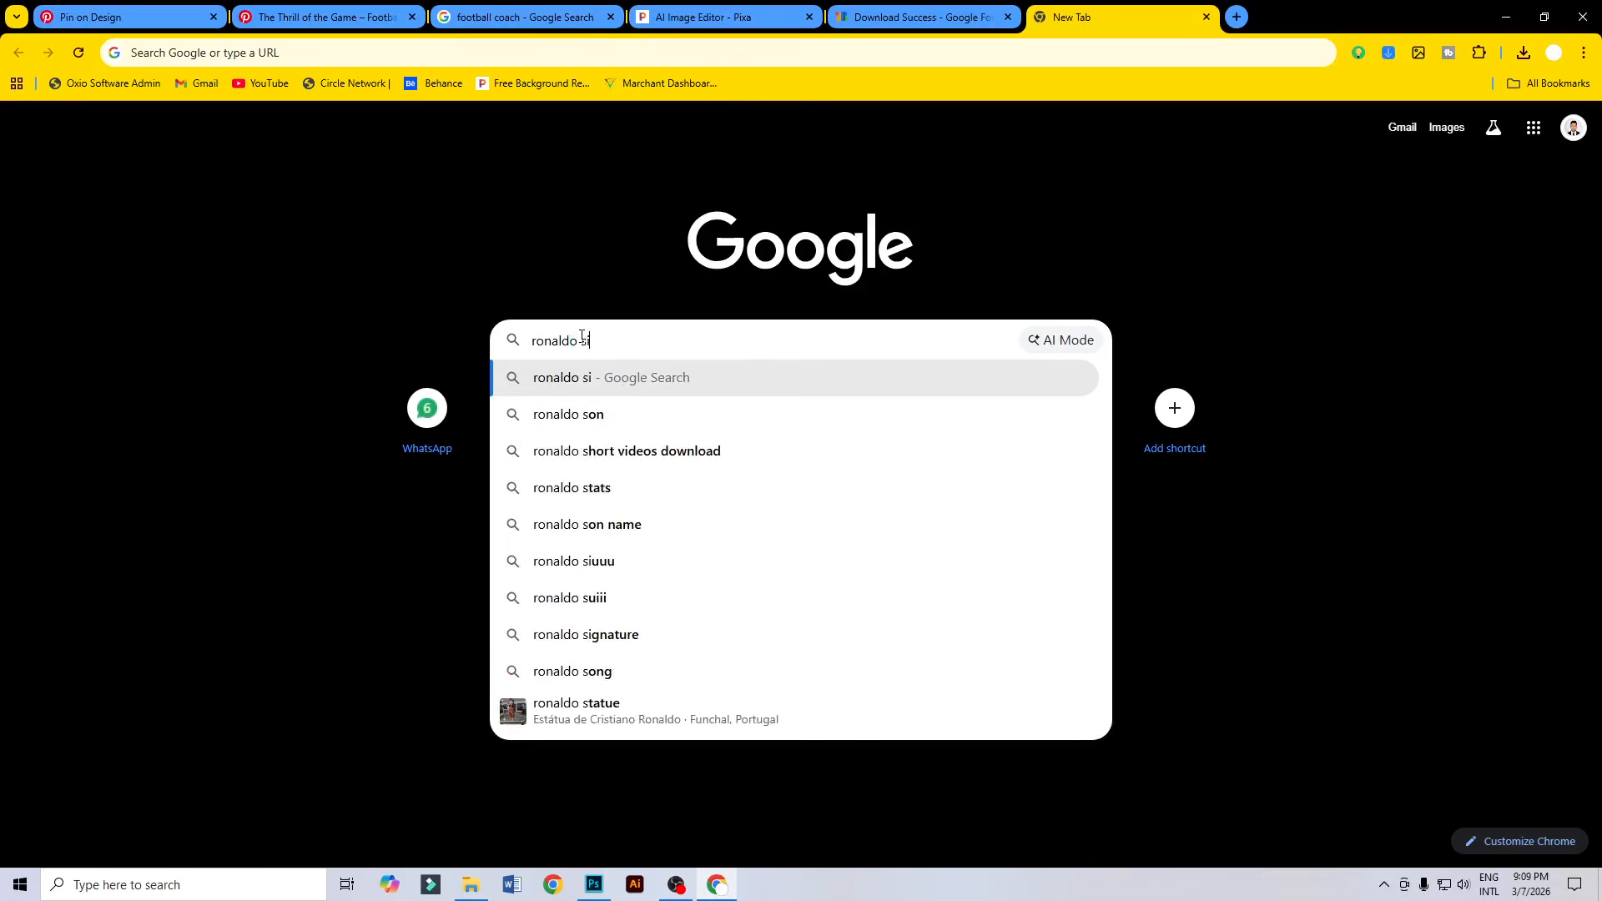
type("gnature")
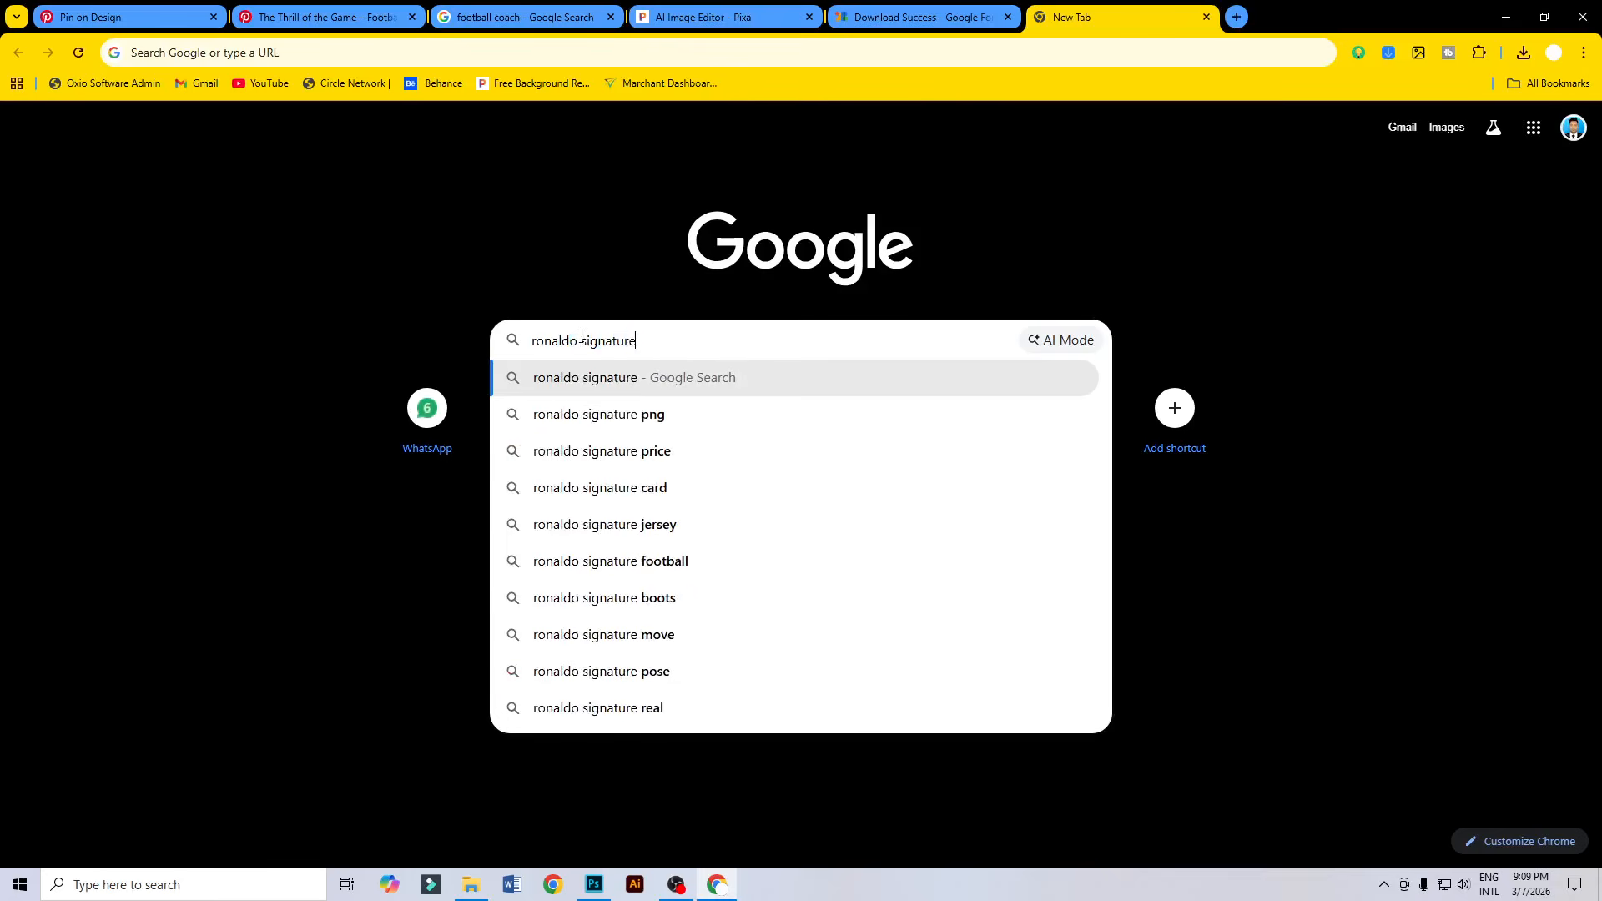
key("Return")
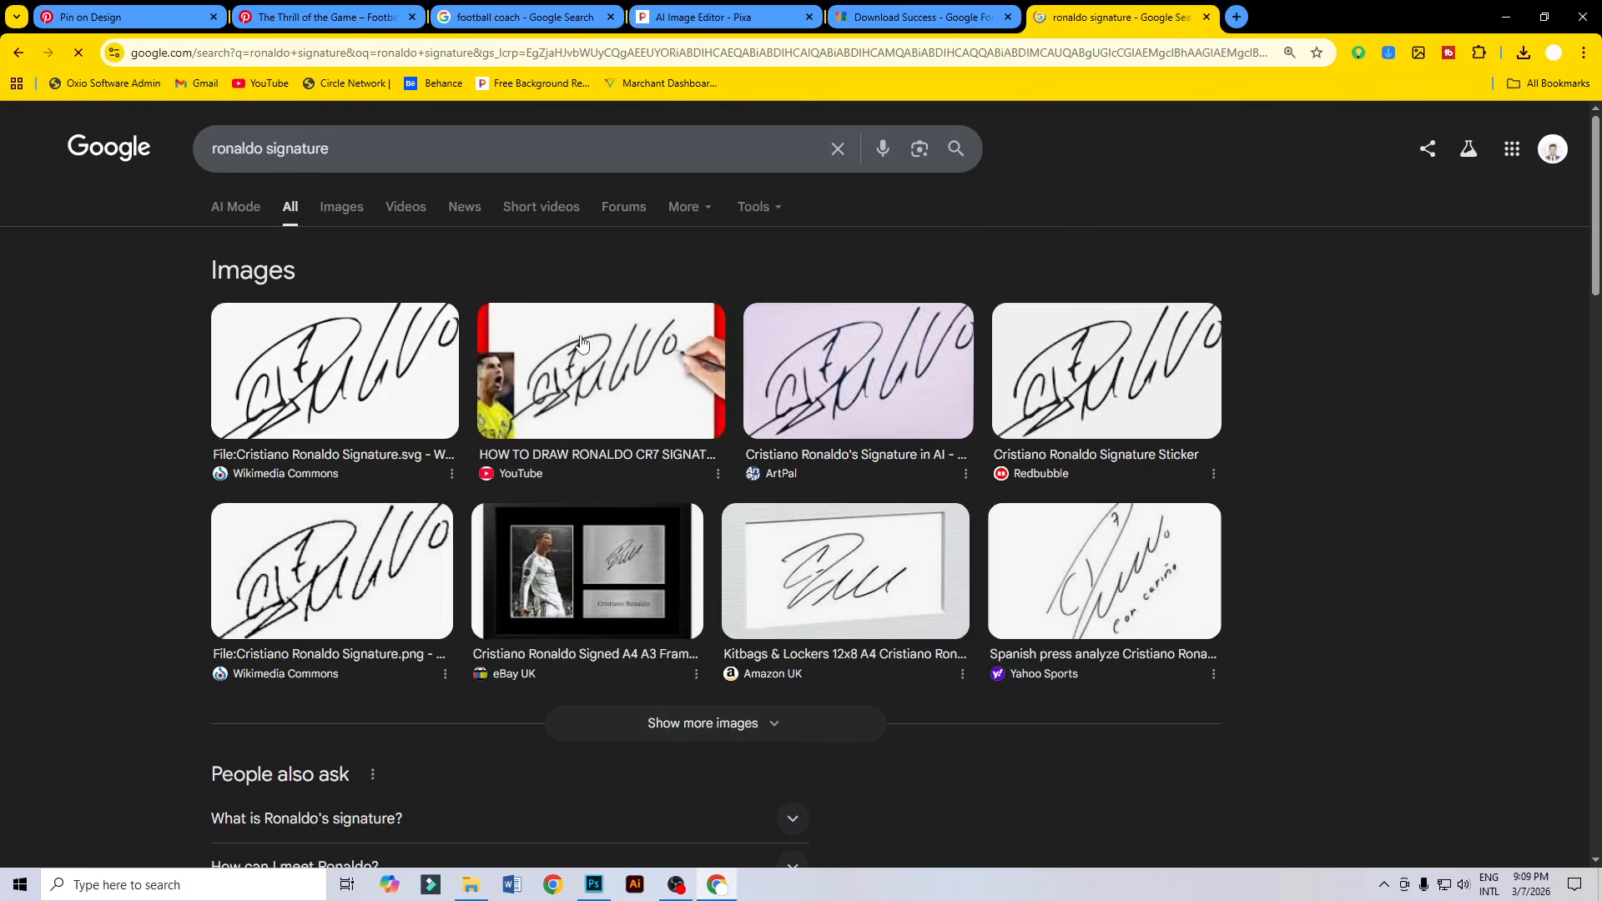
left_click(343, 209)
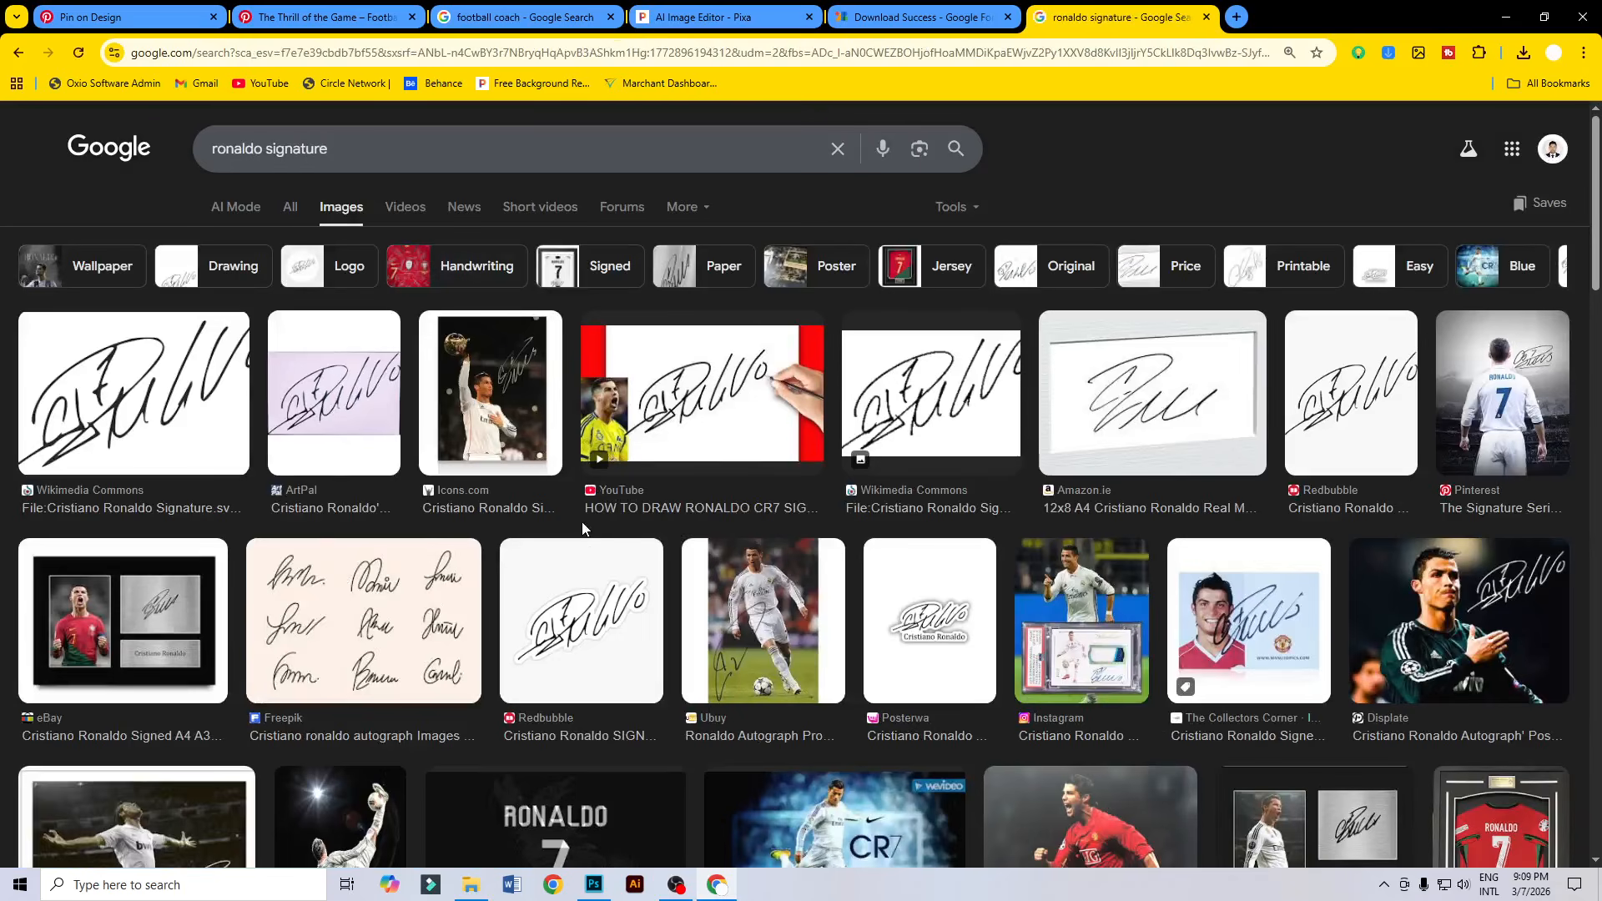
Save the Wikimedia Commons Ronaldo signature image to Downloads as the PNG file Cristiano_Ronaldo_Signature.svg.
left_click(103, 442)
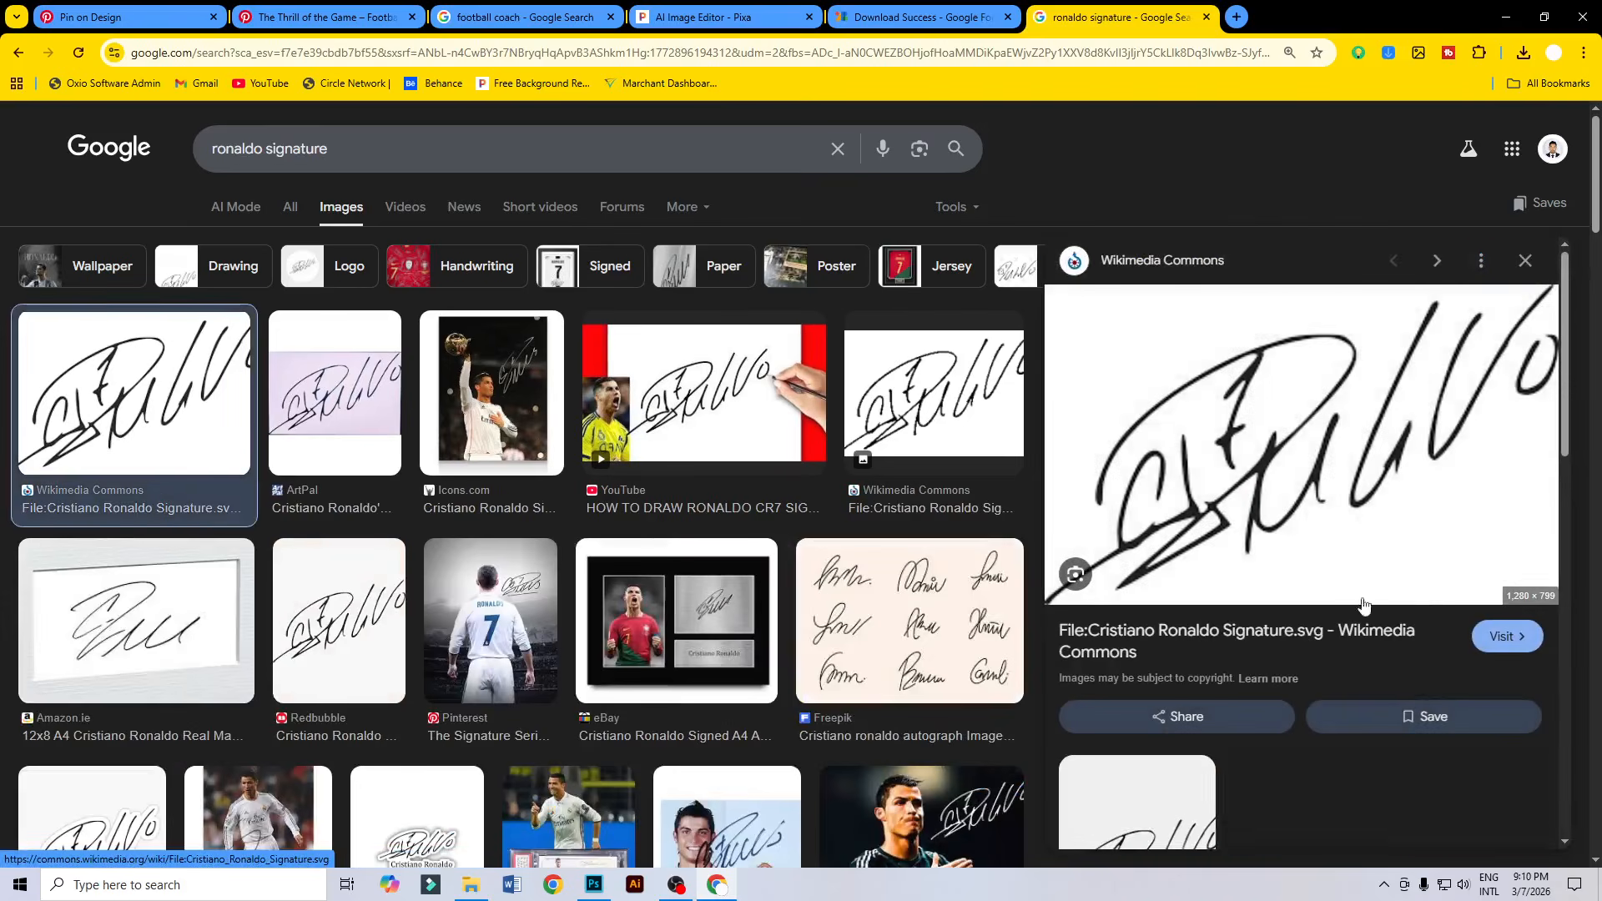
right_click(1324, 409)
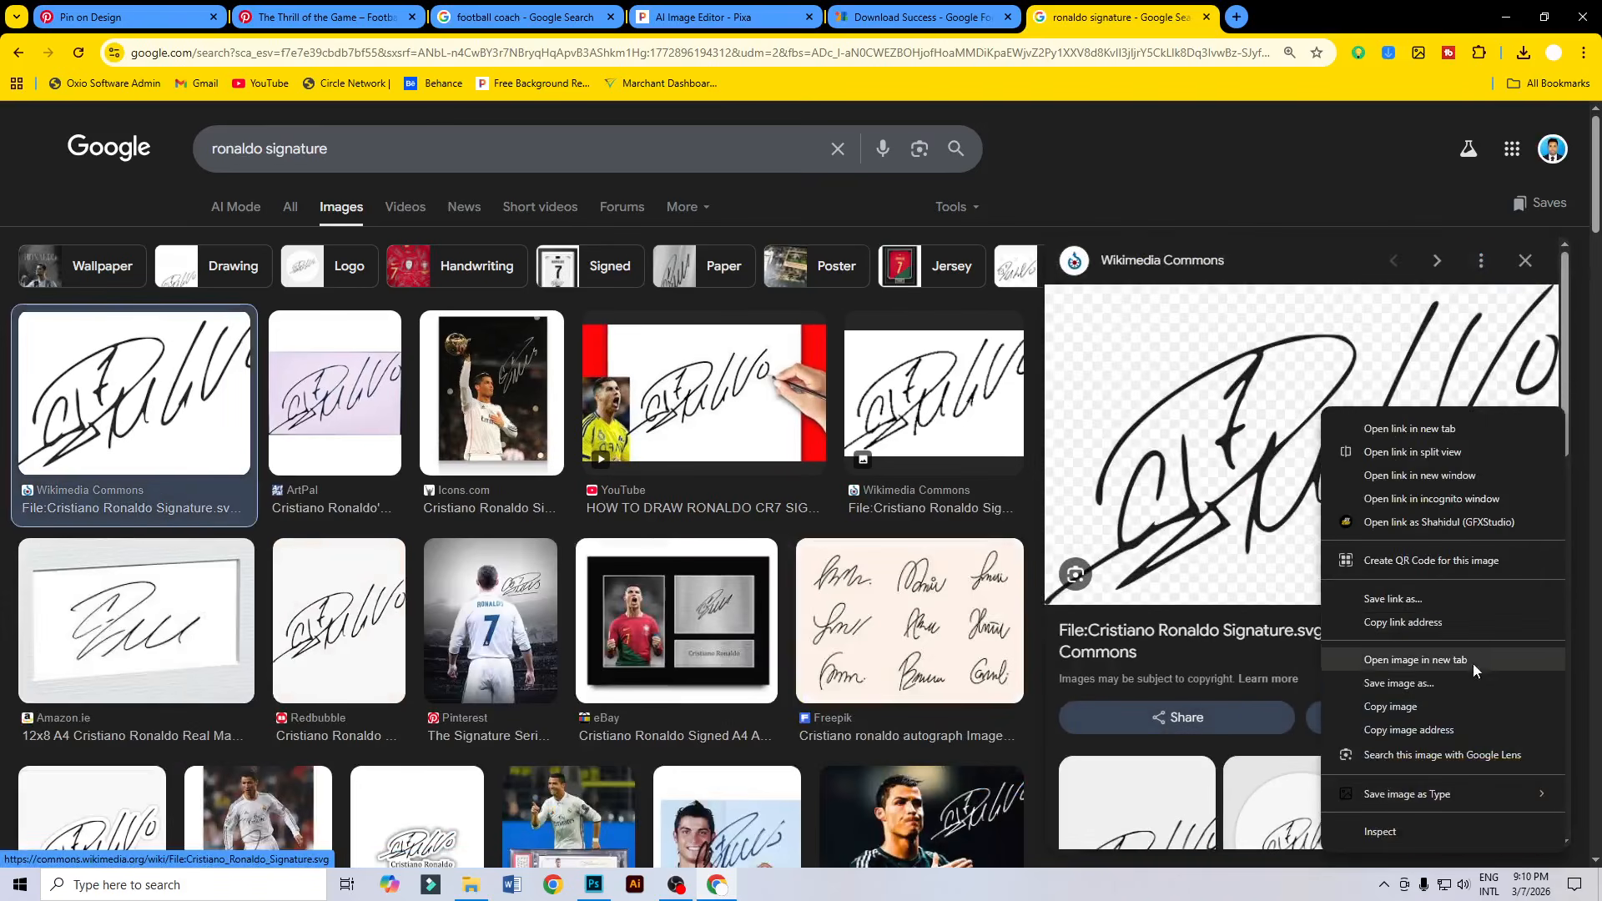
left_click(1423, 683)
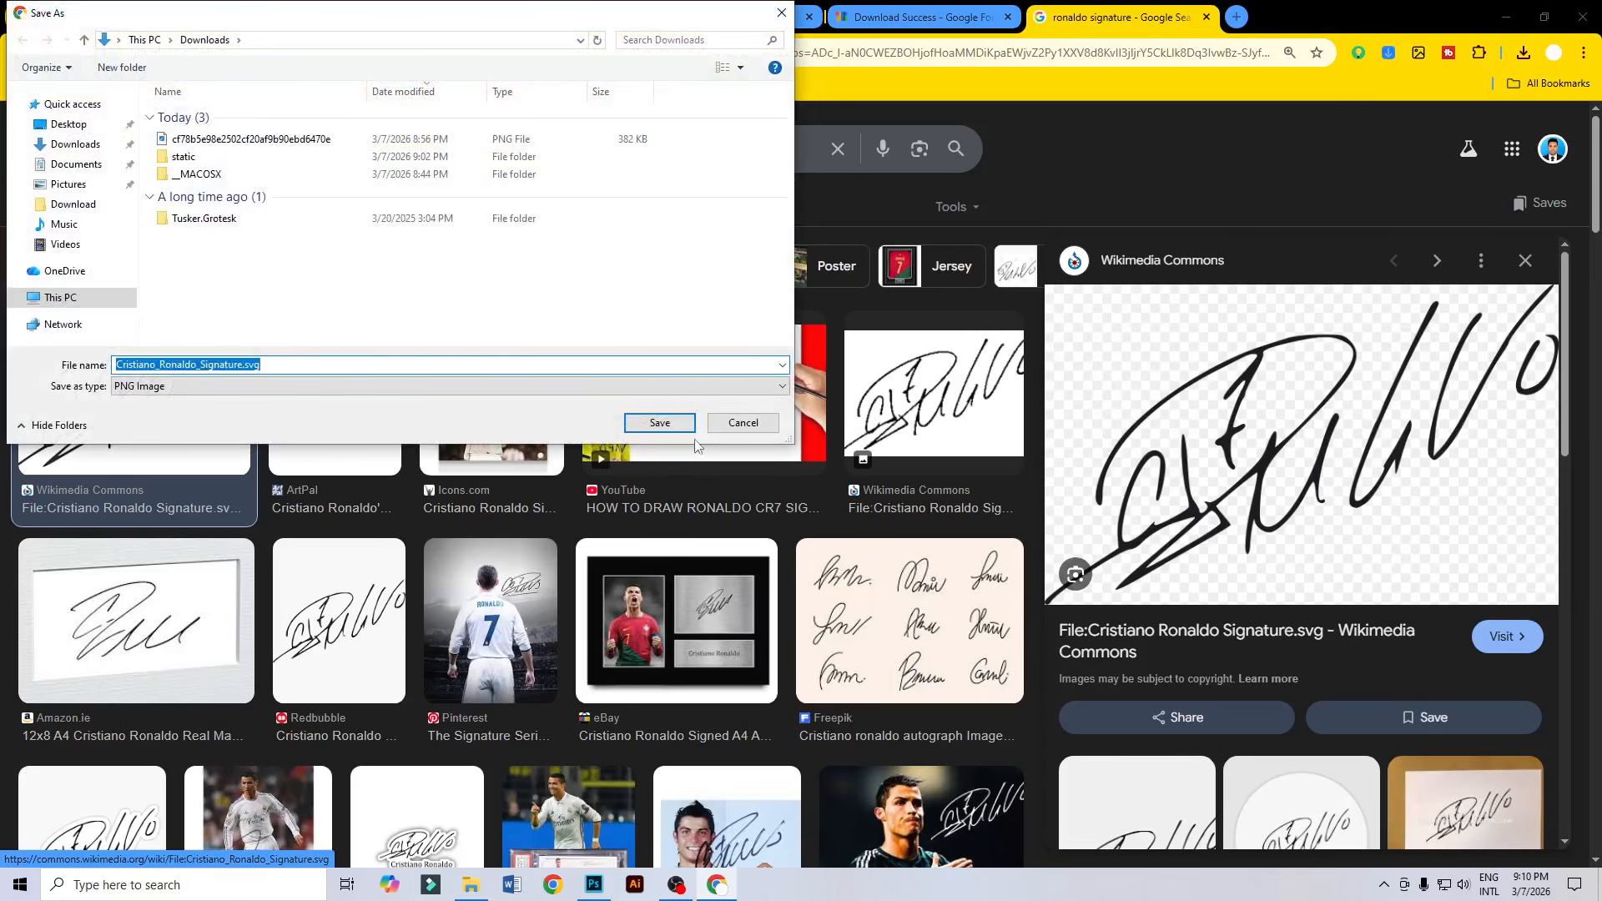
left_click(659, 423)
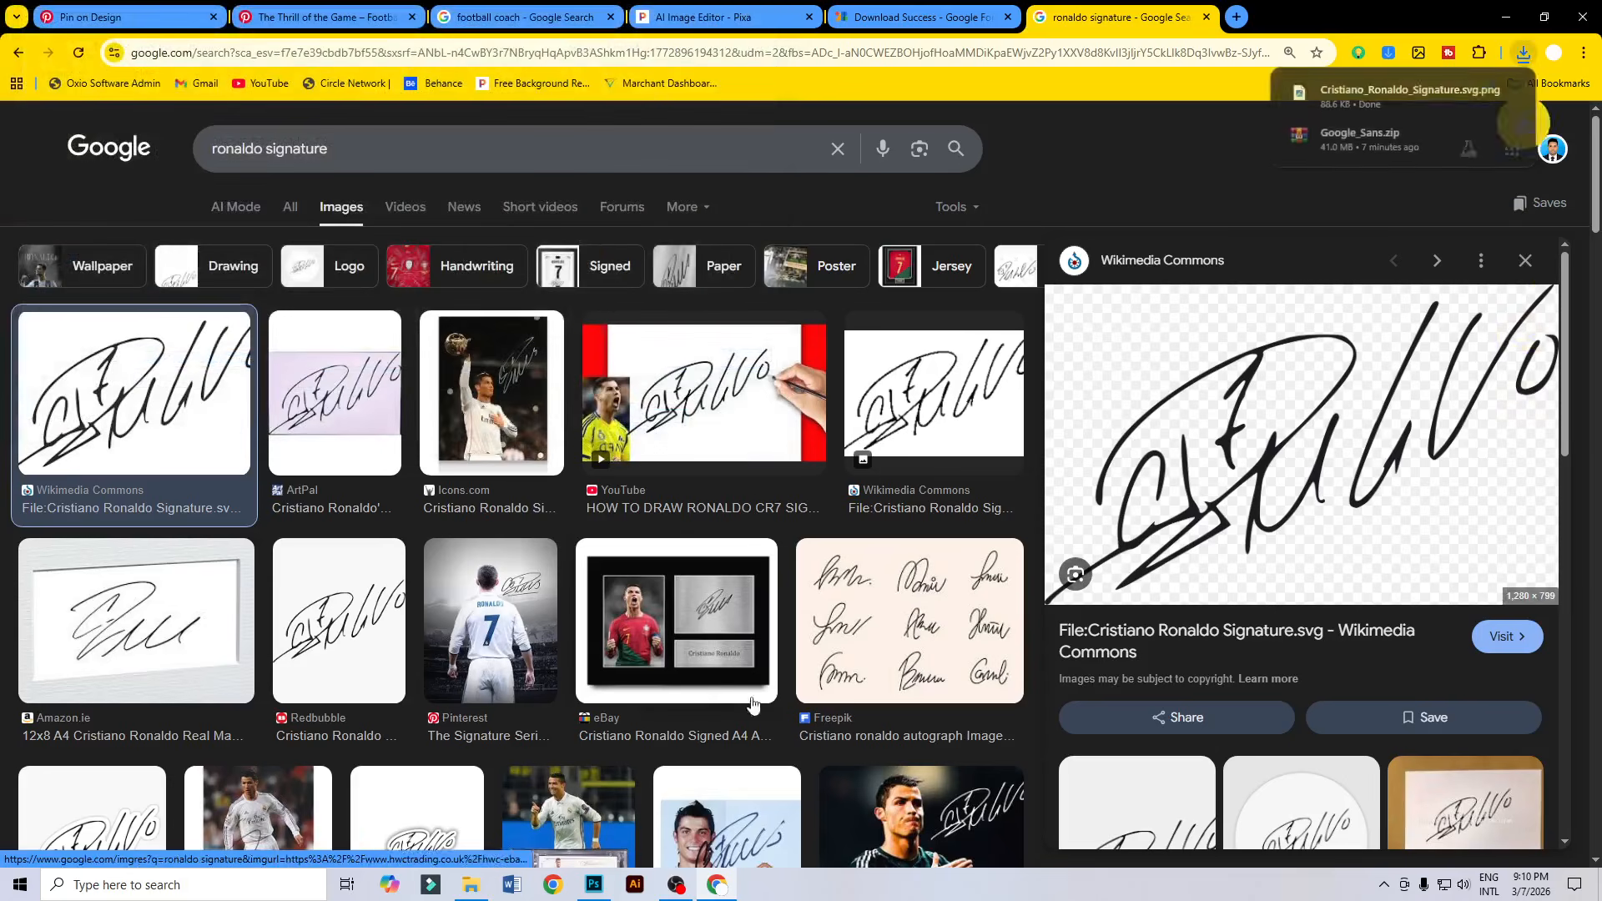
Switch to Photoshop, embed the downloaded signature PNG, and scale it to about 0.79 in wide below "PLAYER", beside the player's shoulder.
left_click(599, 888)
left_click(46, 12)
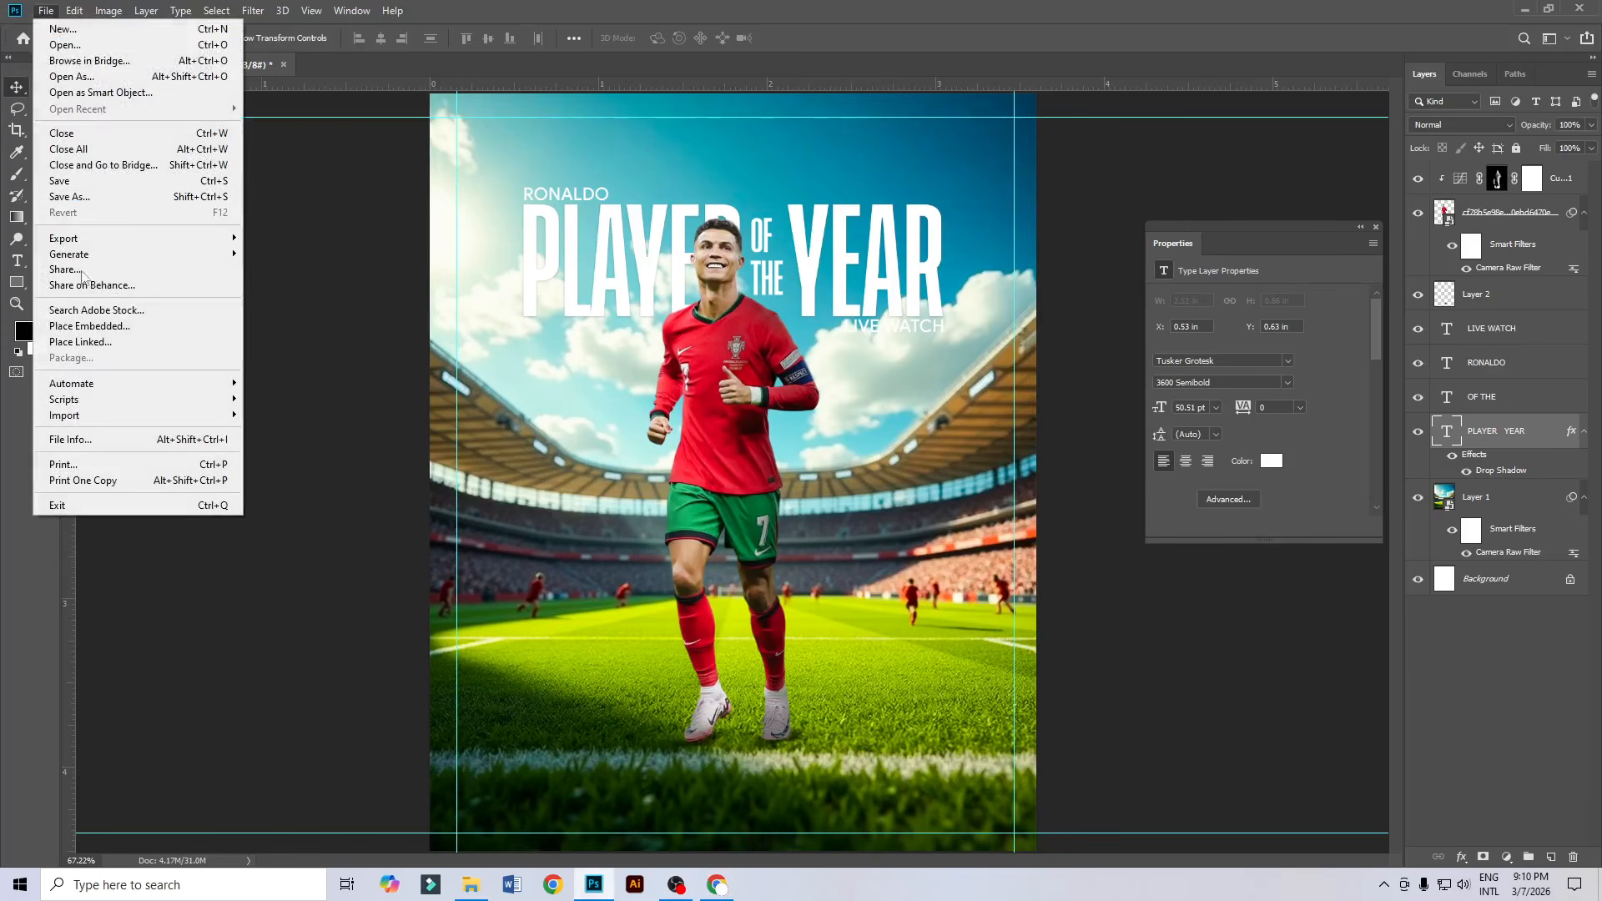
left_click(168, 321)
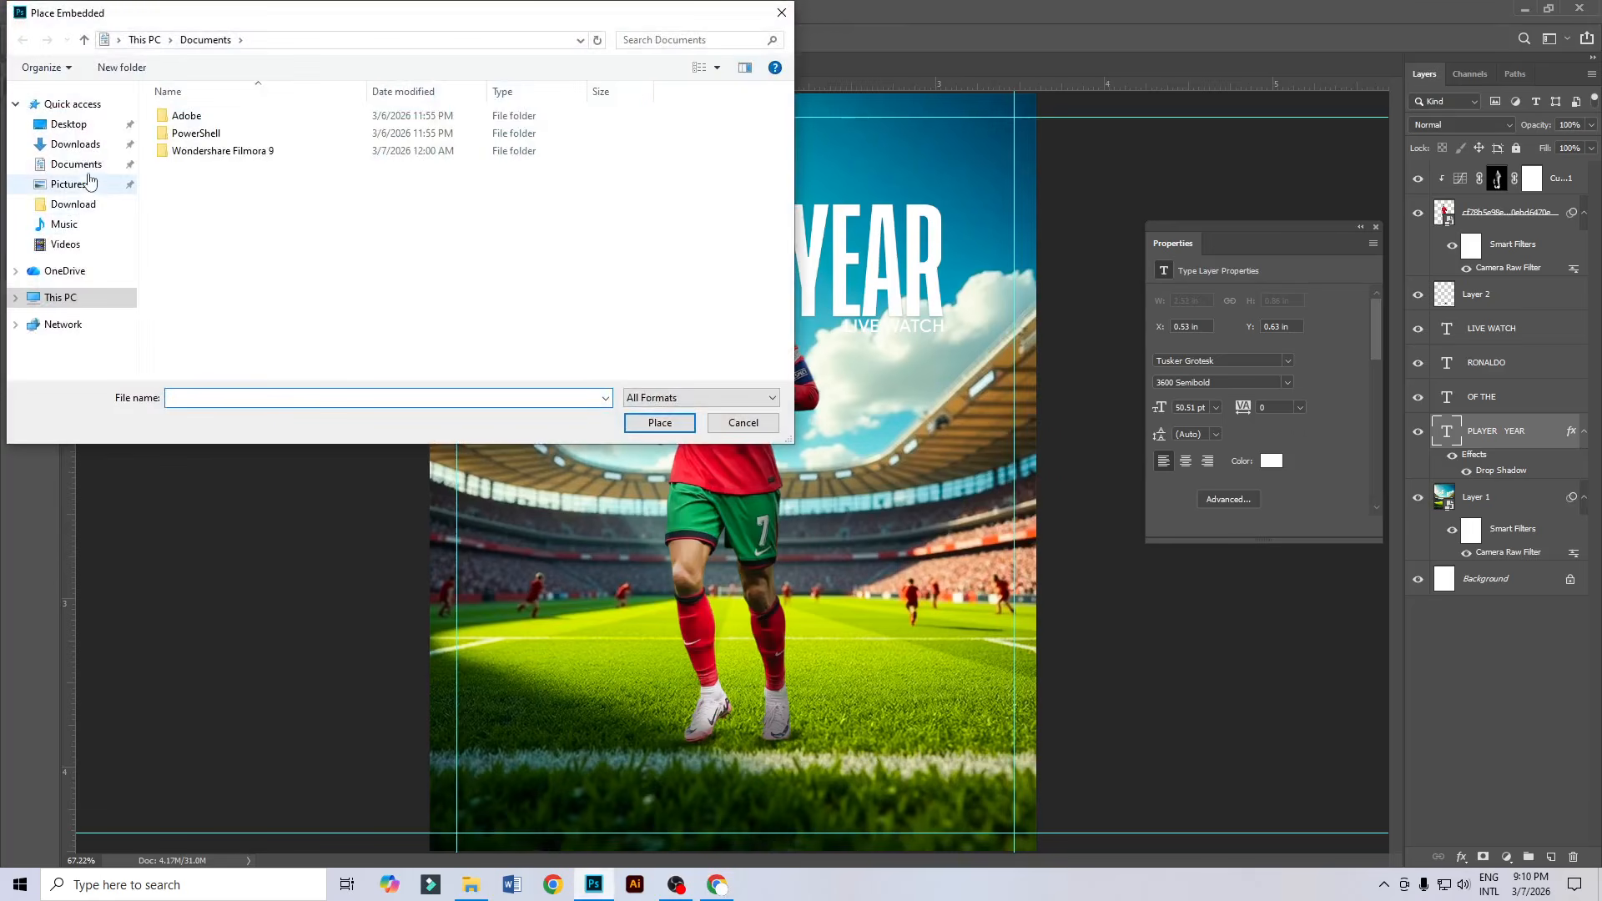
left_click(75, 143)
left_click(198, 142)
double_click(198, 144)
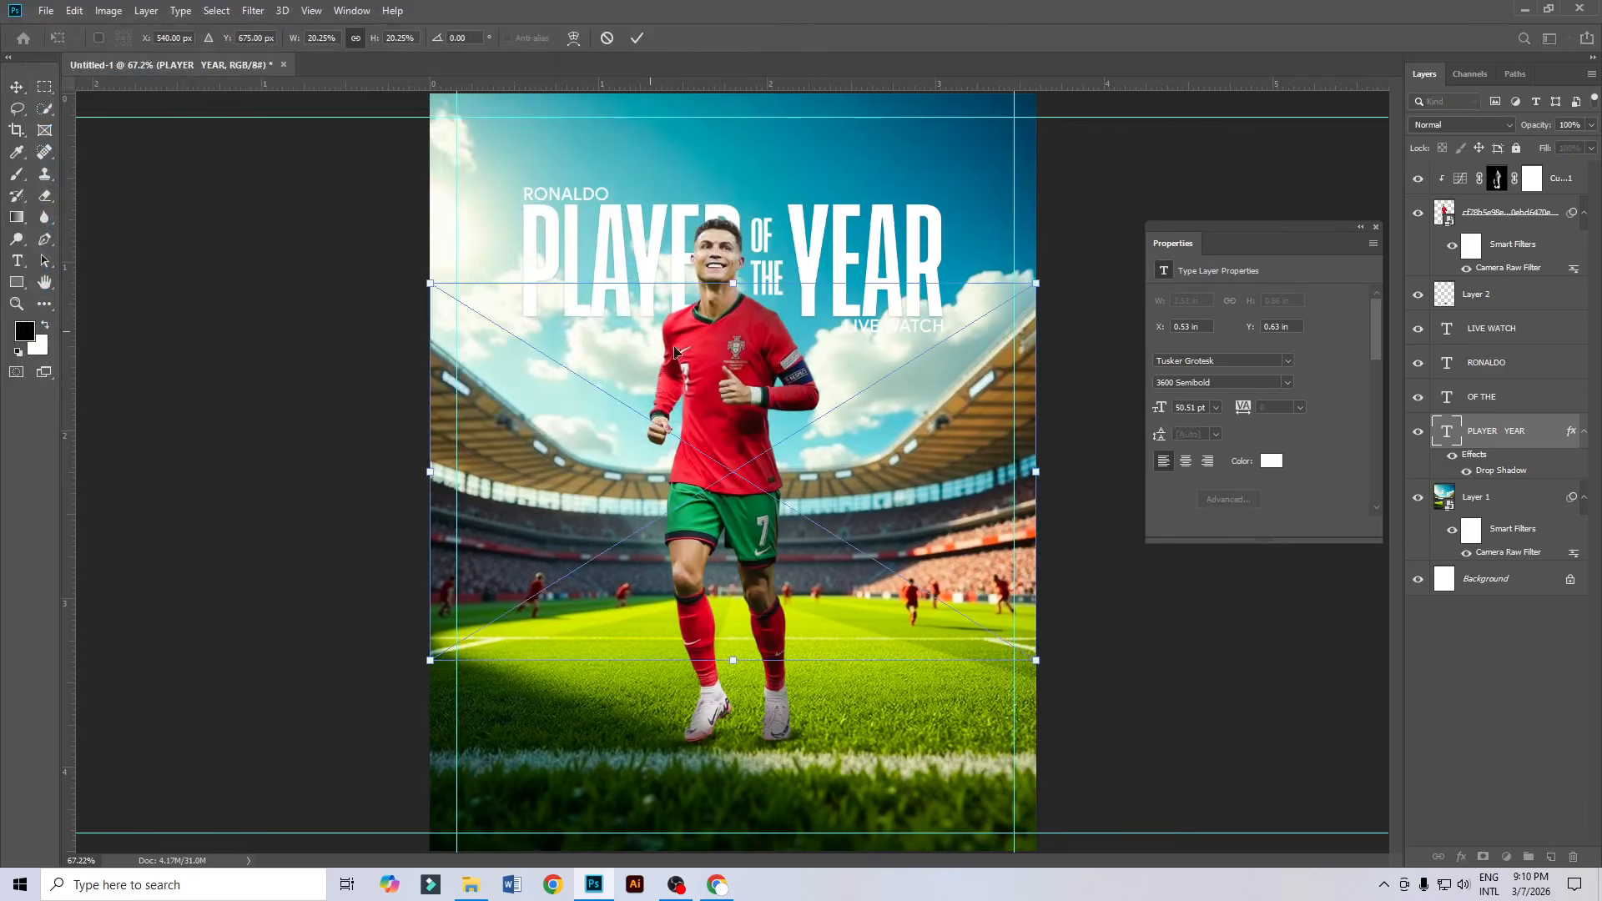
mouse_move(1036, 463)
left_mouse_down()
mouse_move(521, 472)
mouse_move(590, 338)
mouse_move(678, 330)
left_mouse_up()
key("Return")
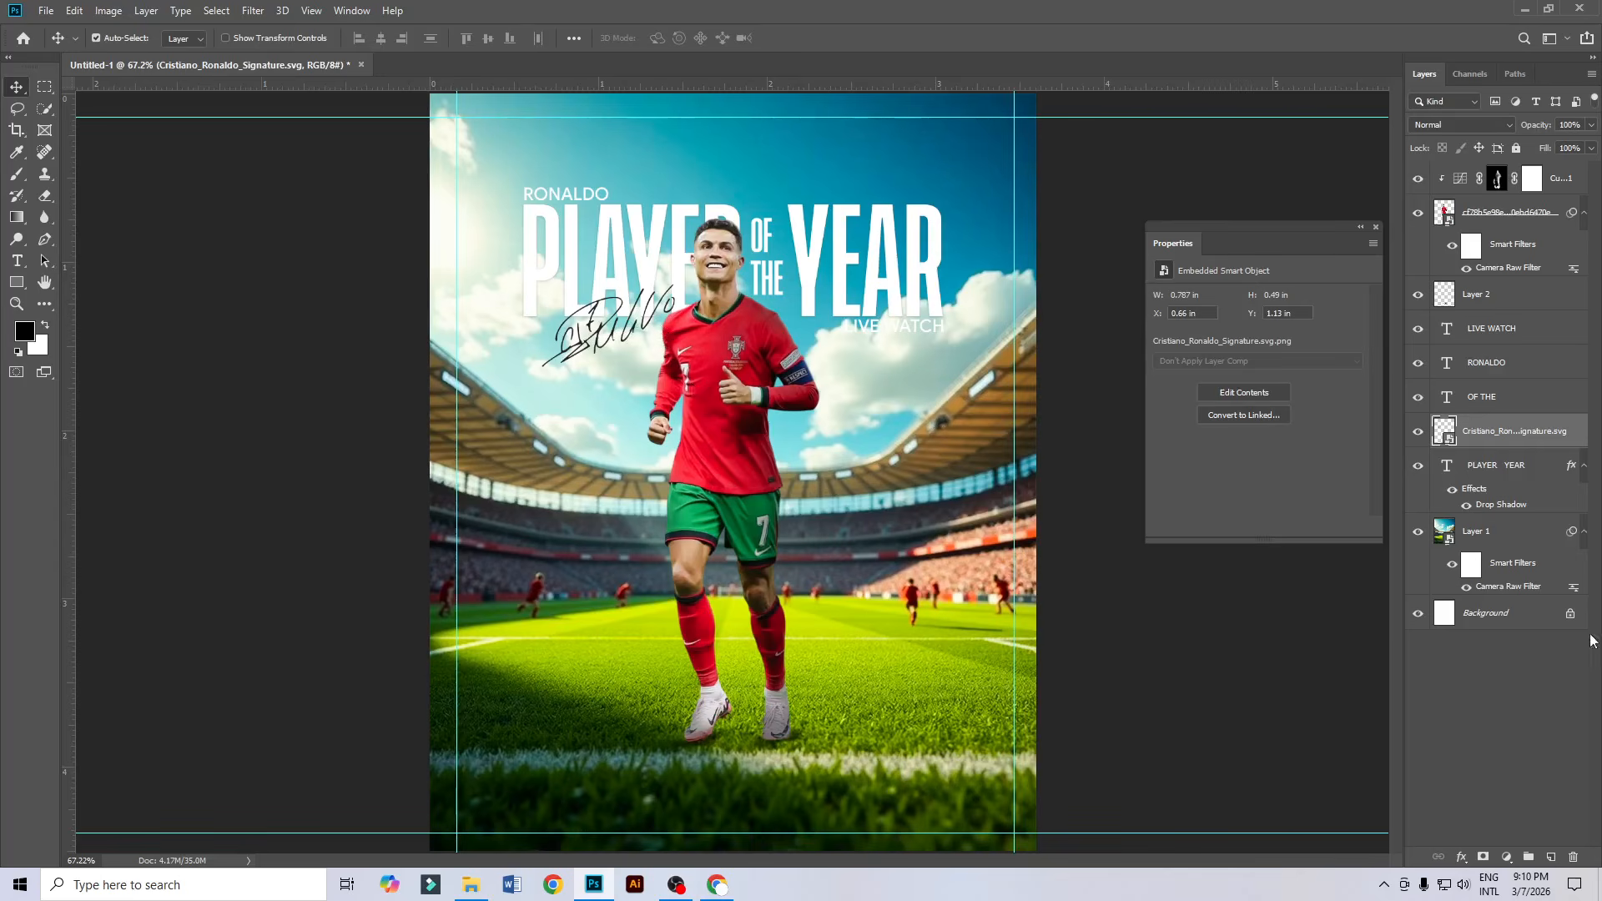
Apply a red color overlay (#fa2e41) sampled from the player's jersey to the signature layer.
left_click(1461, 857)
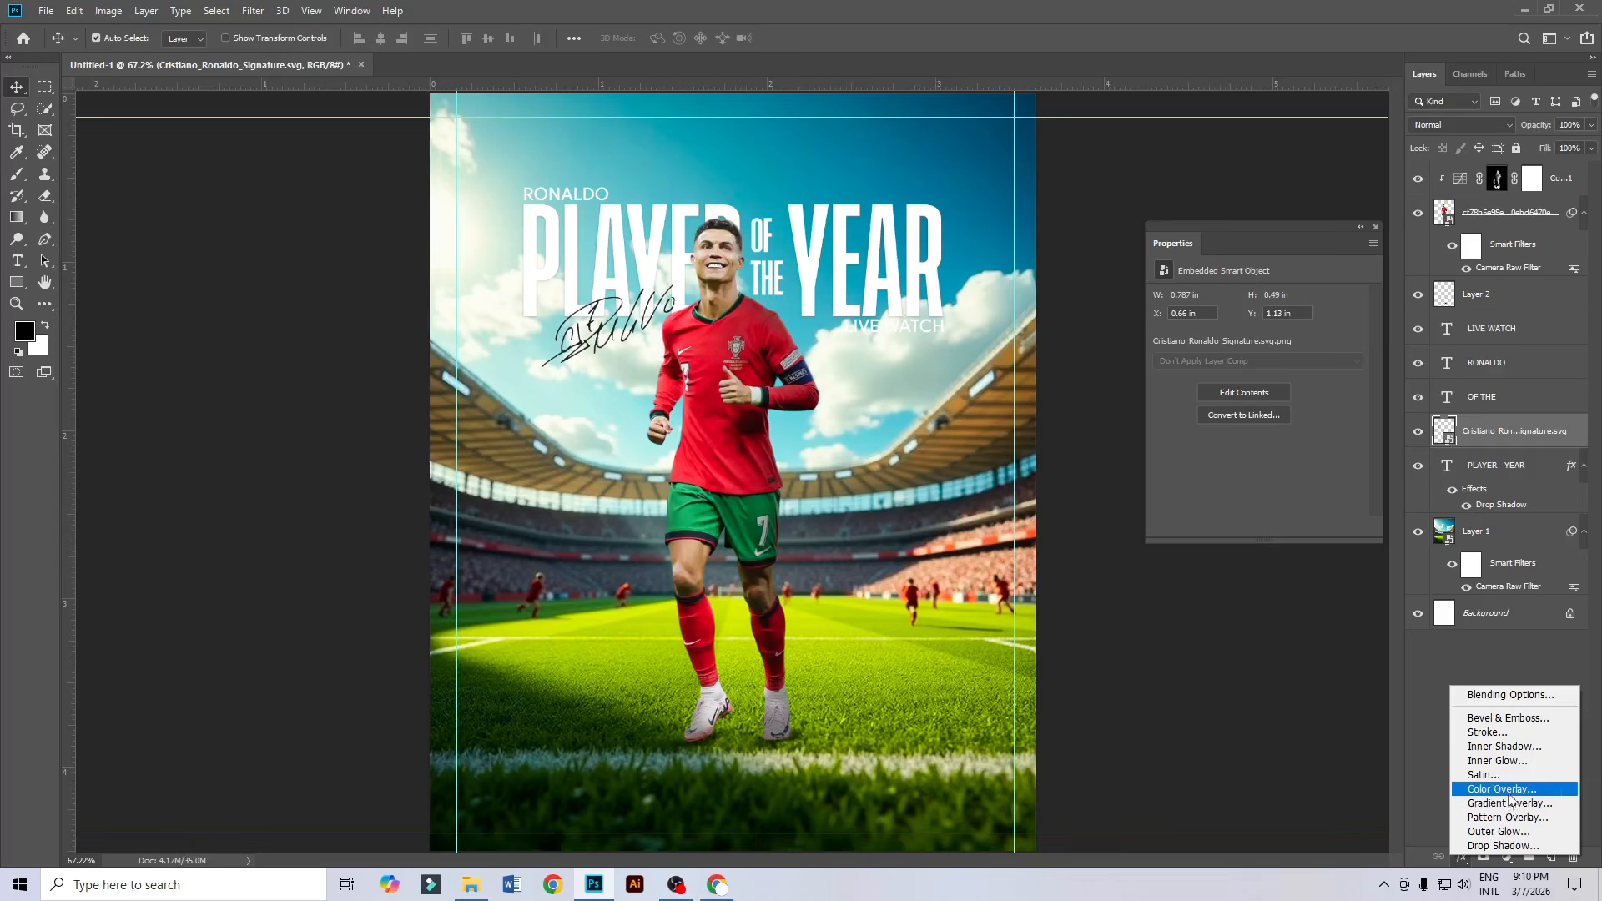
left_click(1509, 792)
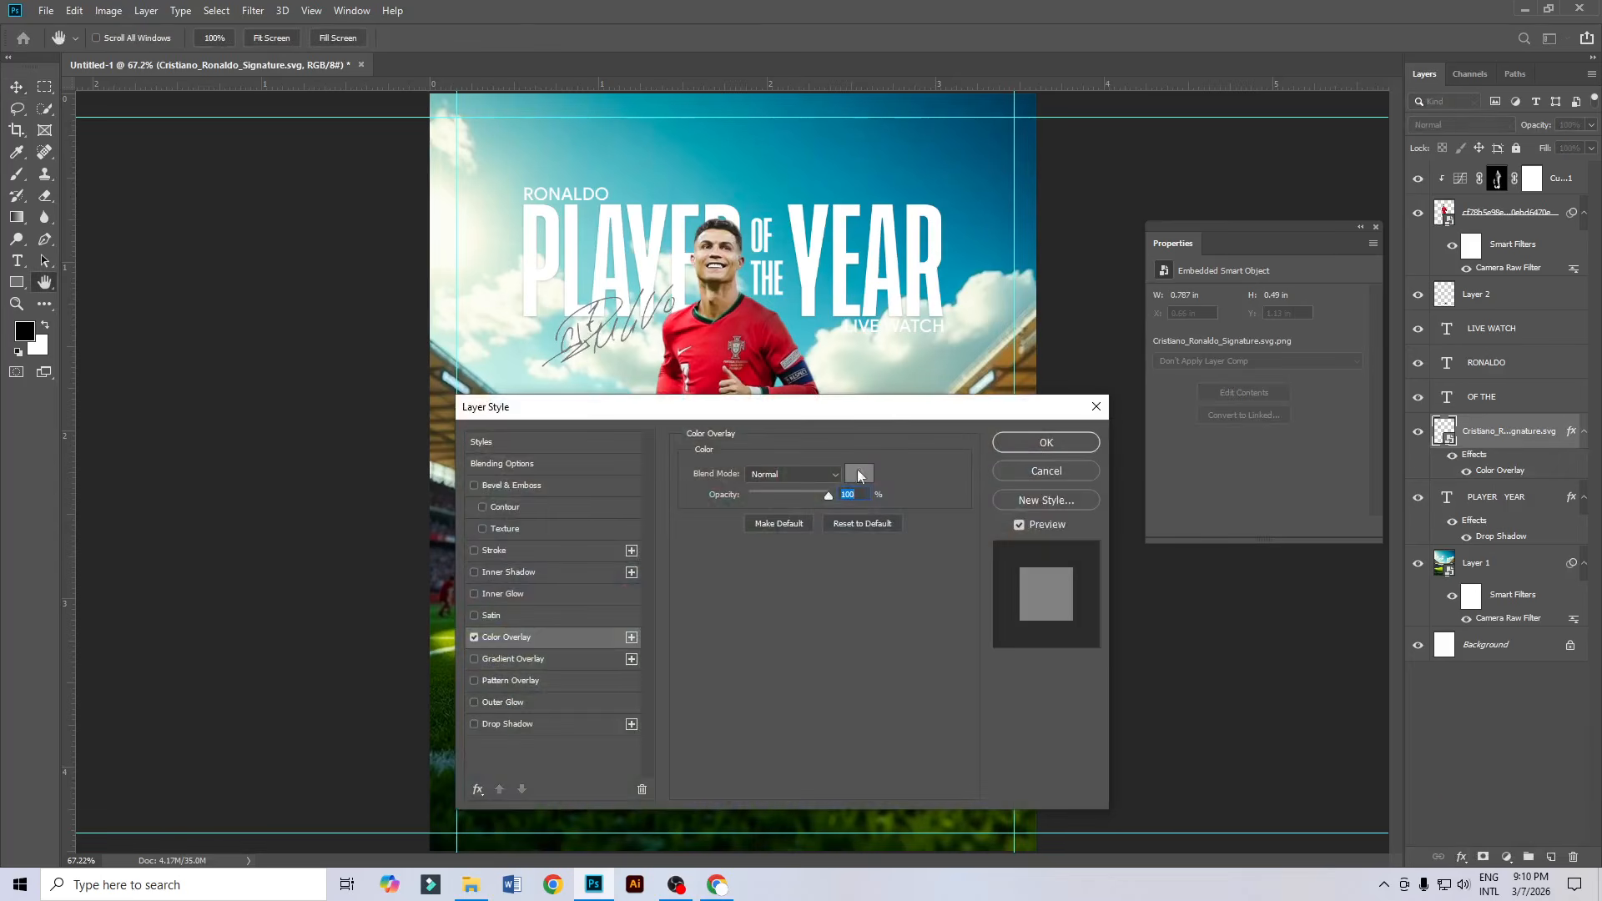
left_click(859, 475)
left_click_drag(759, 187, 752, 424)
left_click(724, 329)
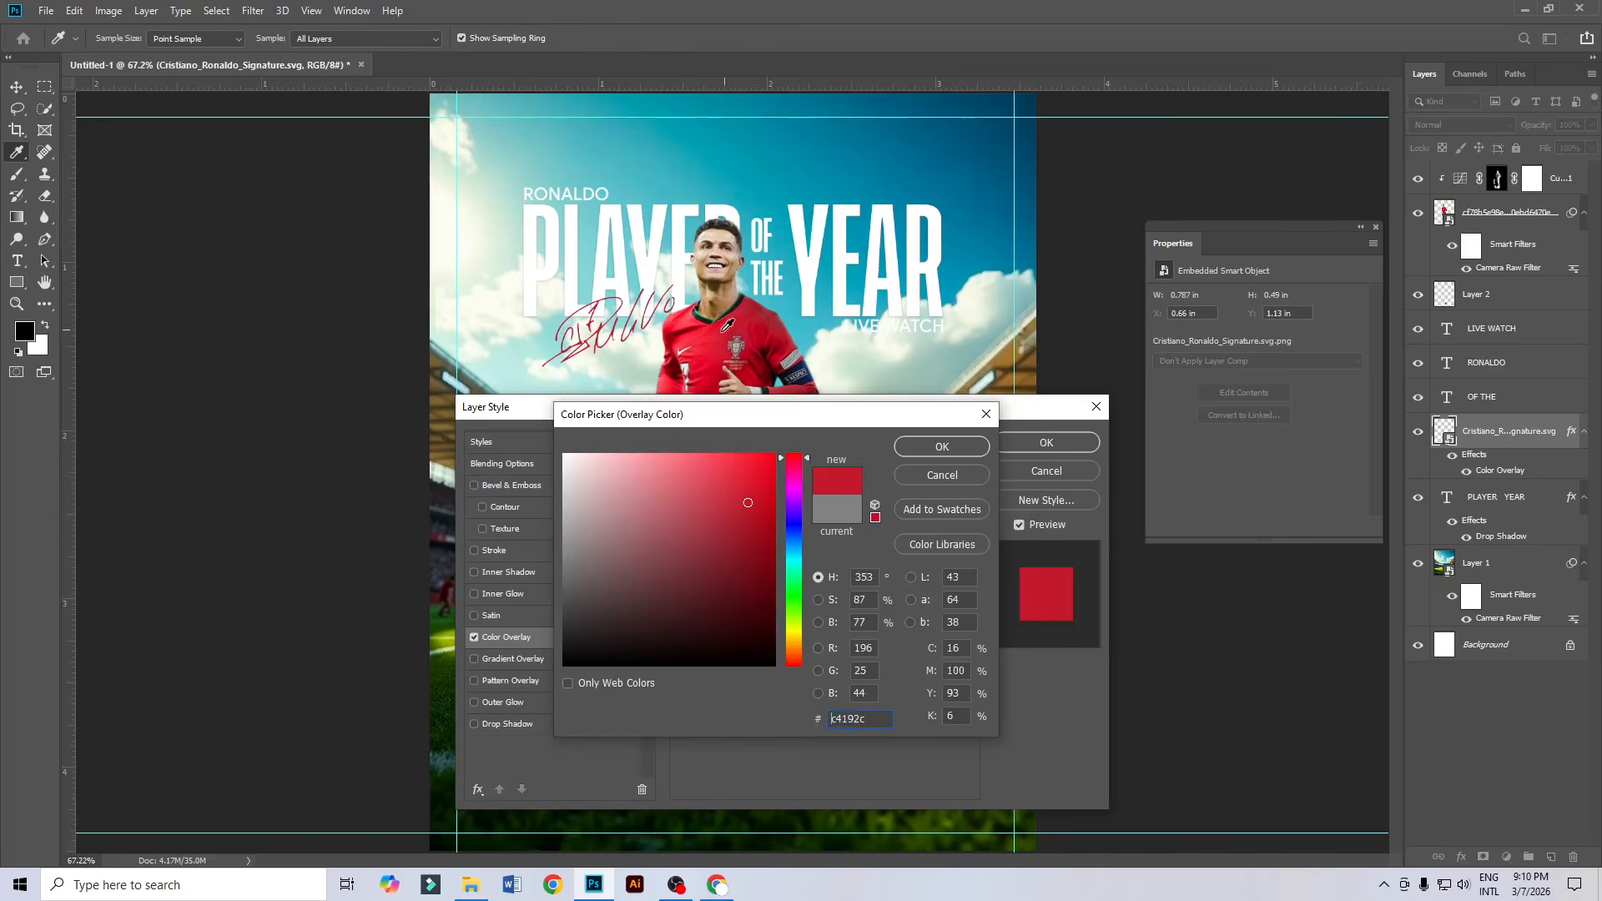
left_click(712, 334)
left_click(701, 338)
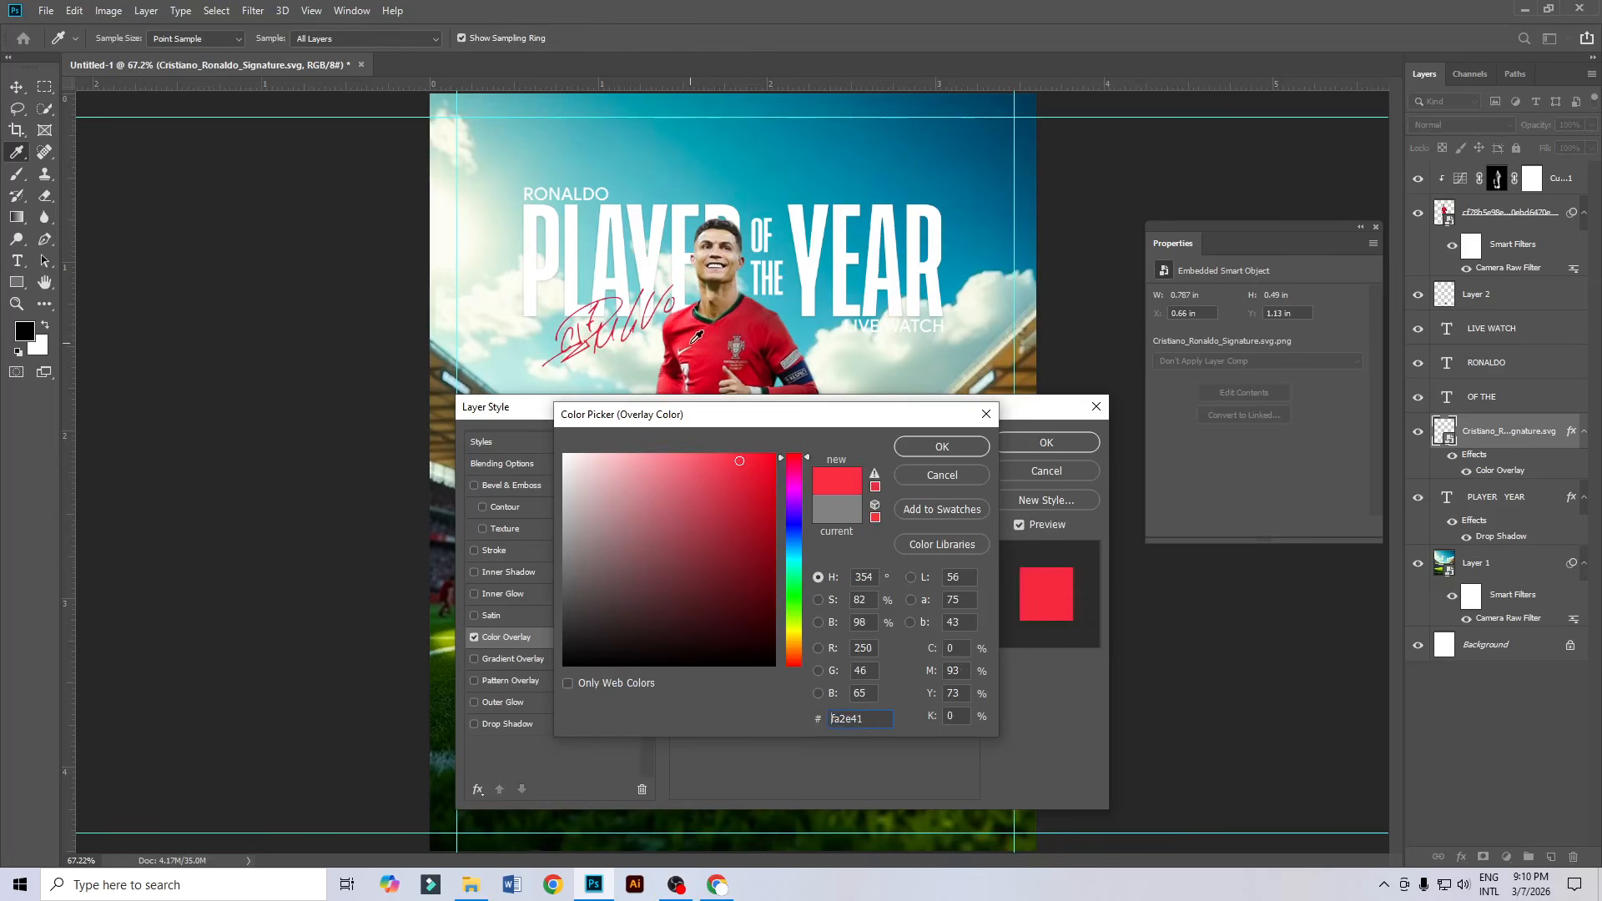
left_click(958, 446)
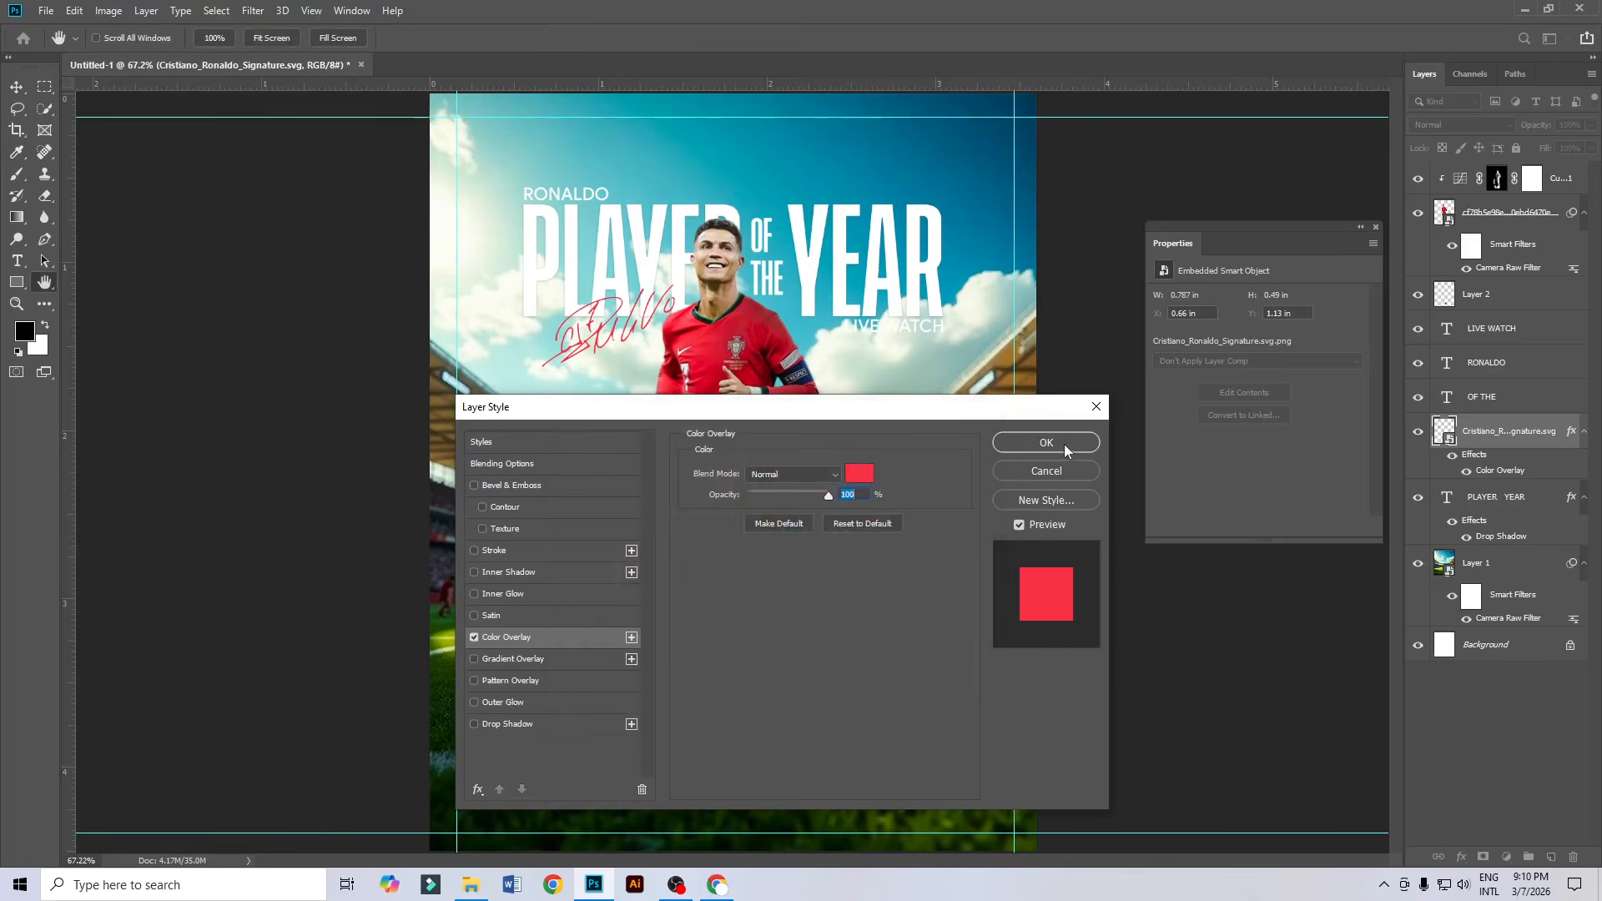
left_click(1054, 443)
scroll(776, 558, "down", 1)
scroll(782, 574, "down", 1)
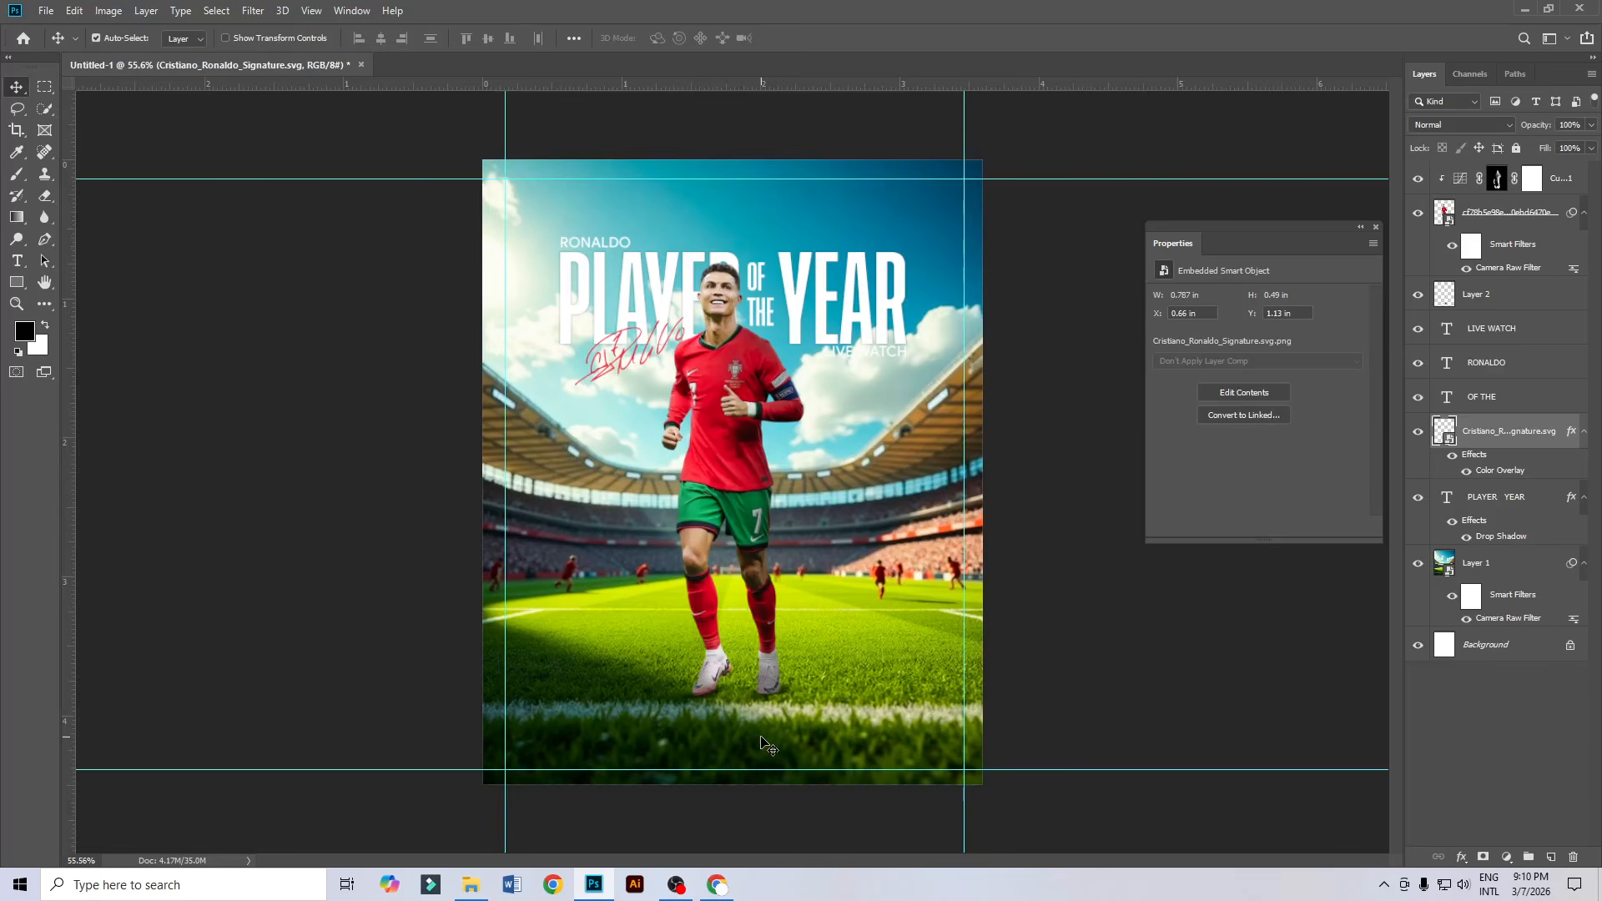
scroll(756, 733, "up", 5)
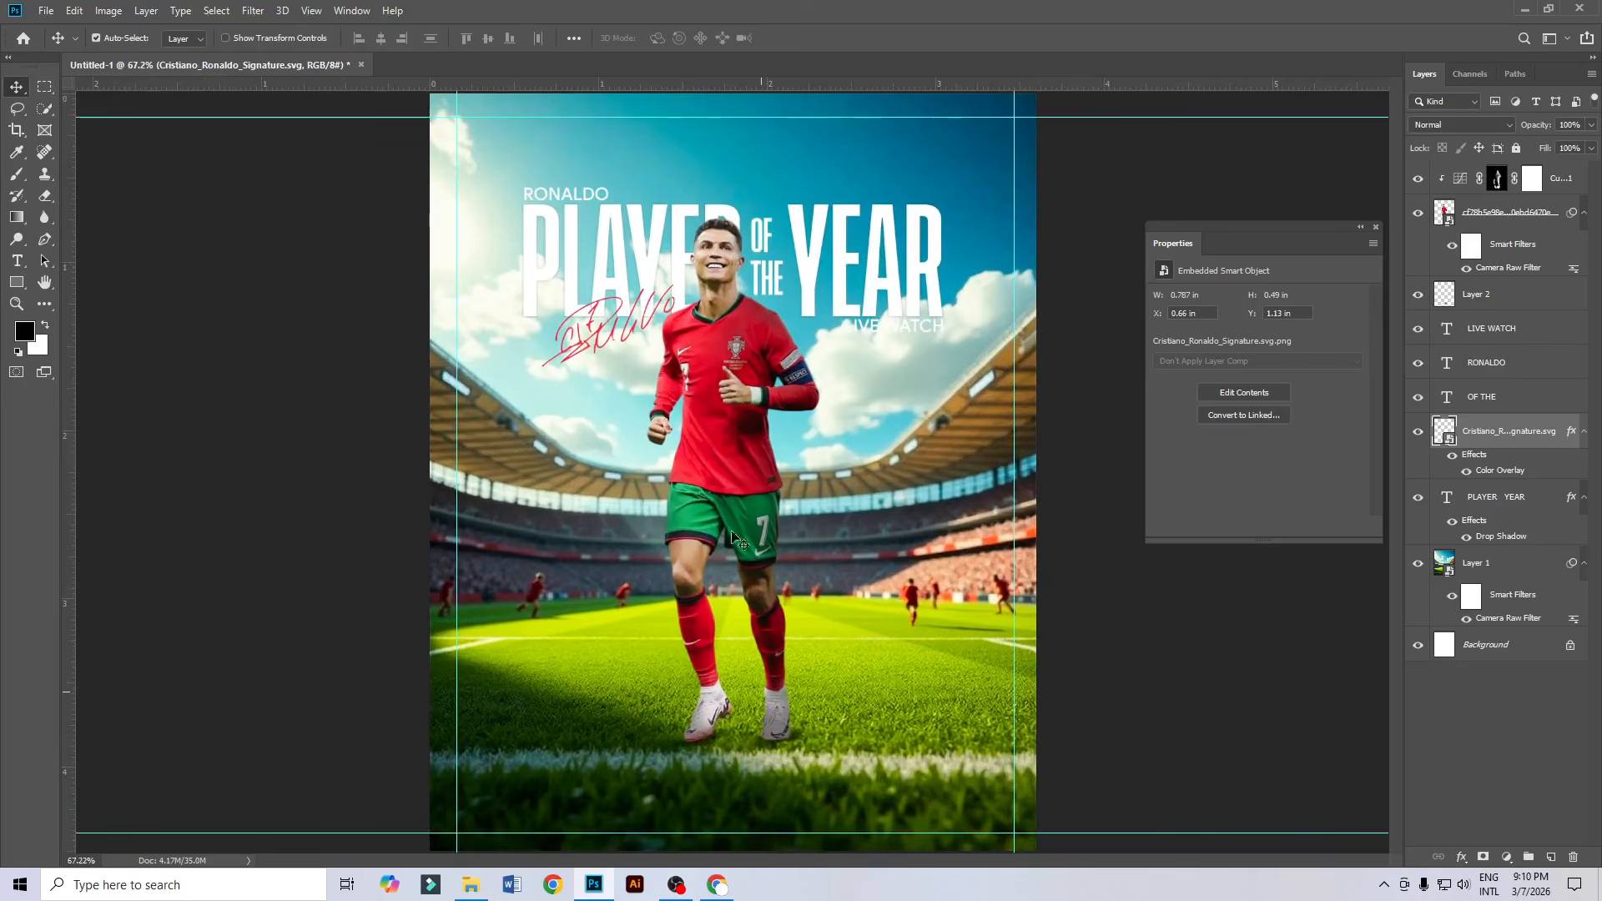
scroll(757, 726, "down", 5)
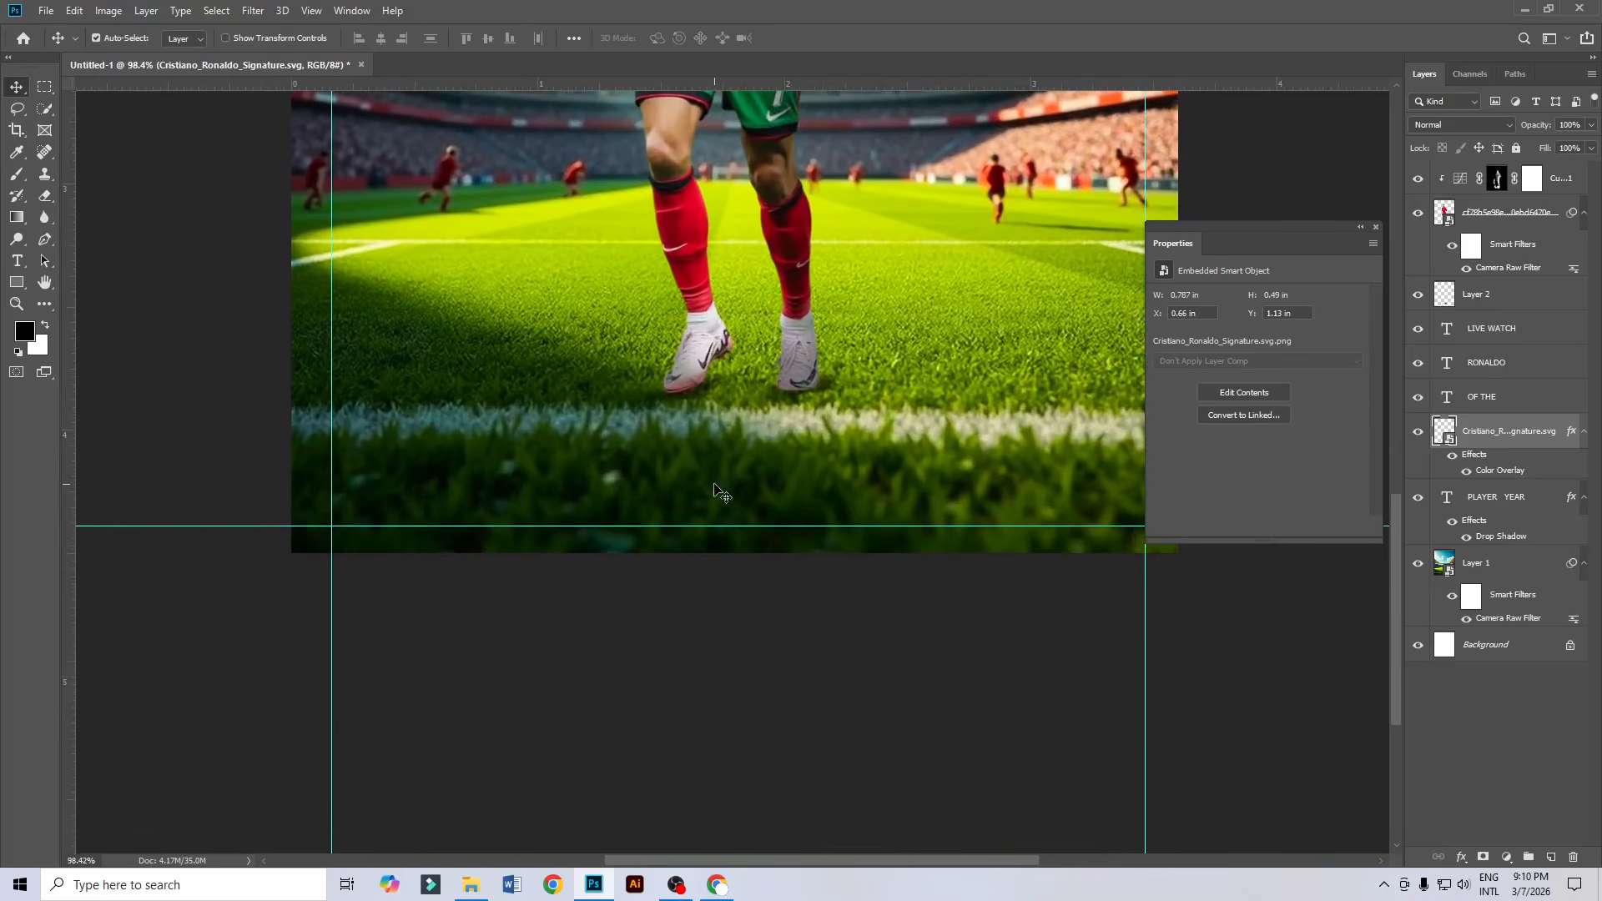
key("ctrl+0")
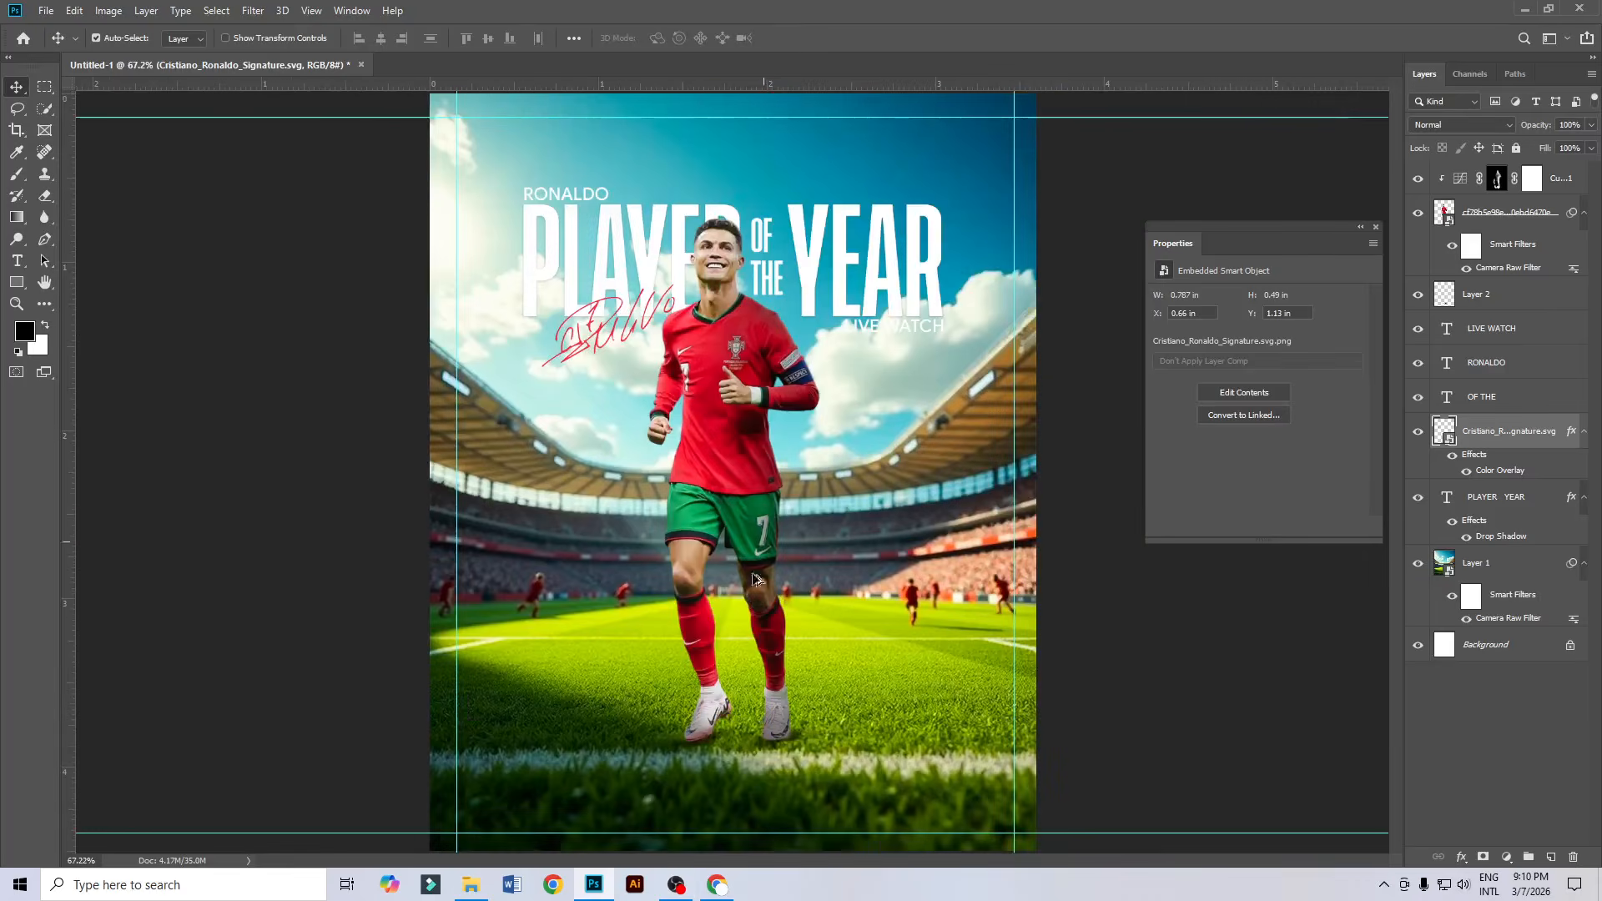
Switch to Chrome, search Google for "ronaldo", and select the descriptive paragraph in the About section.
left_click(717, 885)
double_click(305, 158)
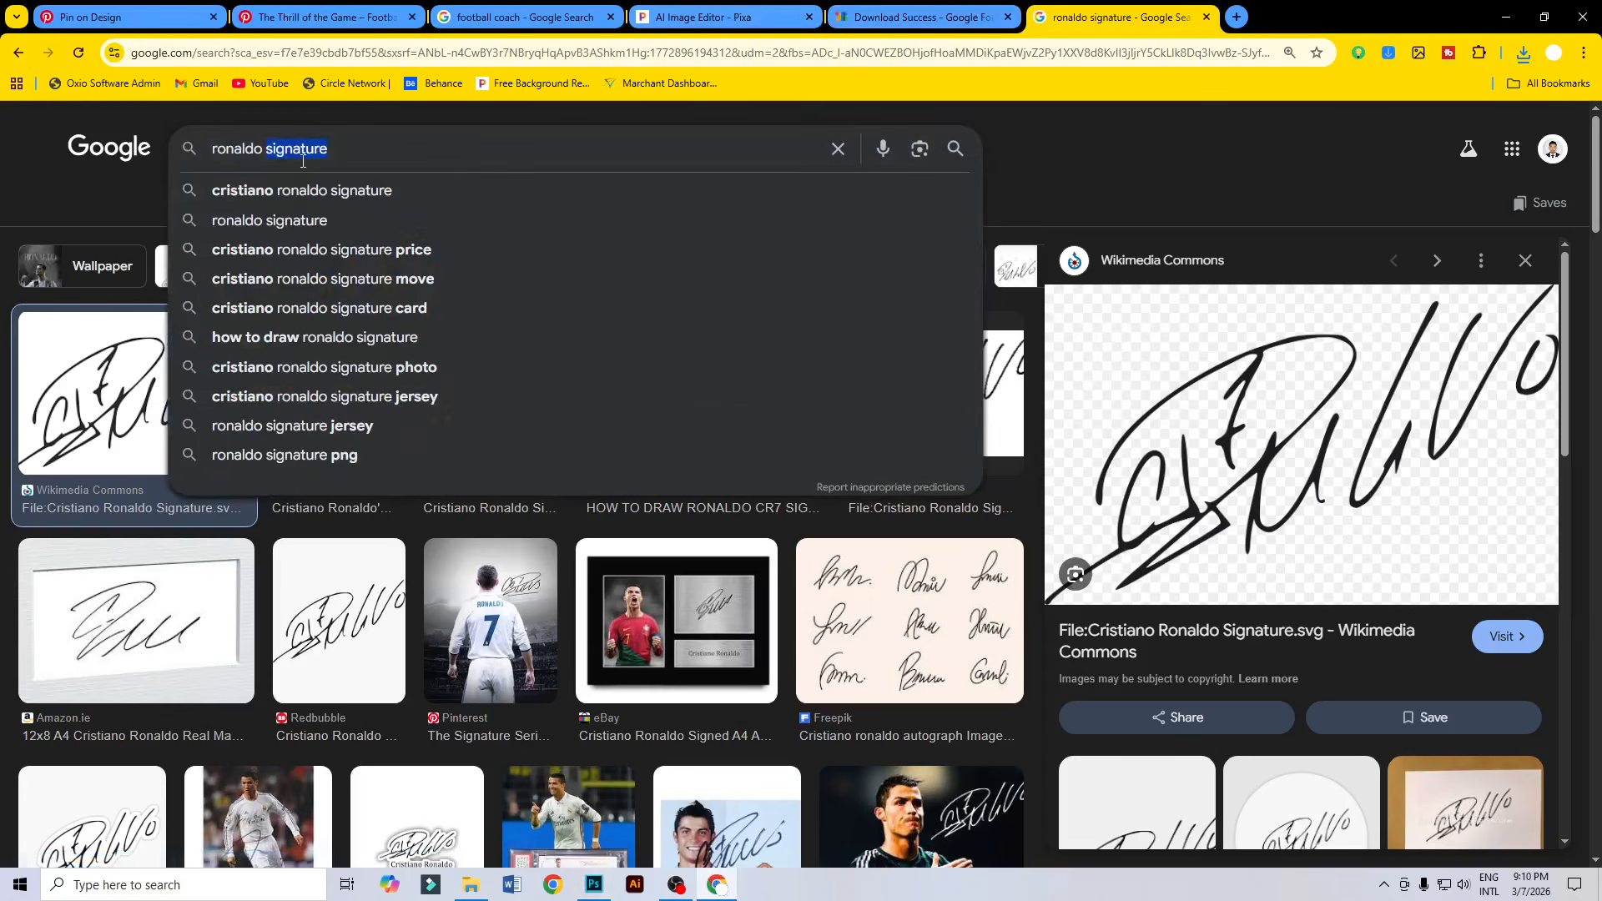
key("BackSpace")
key("BackSpace")
left_click(105, 158)
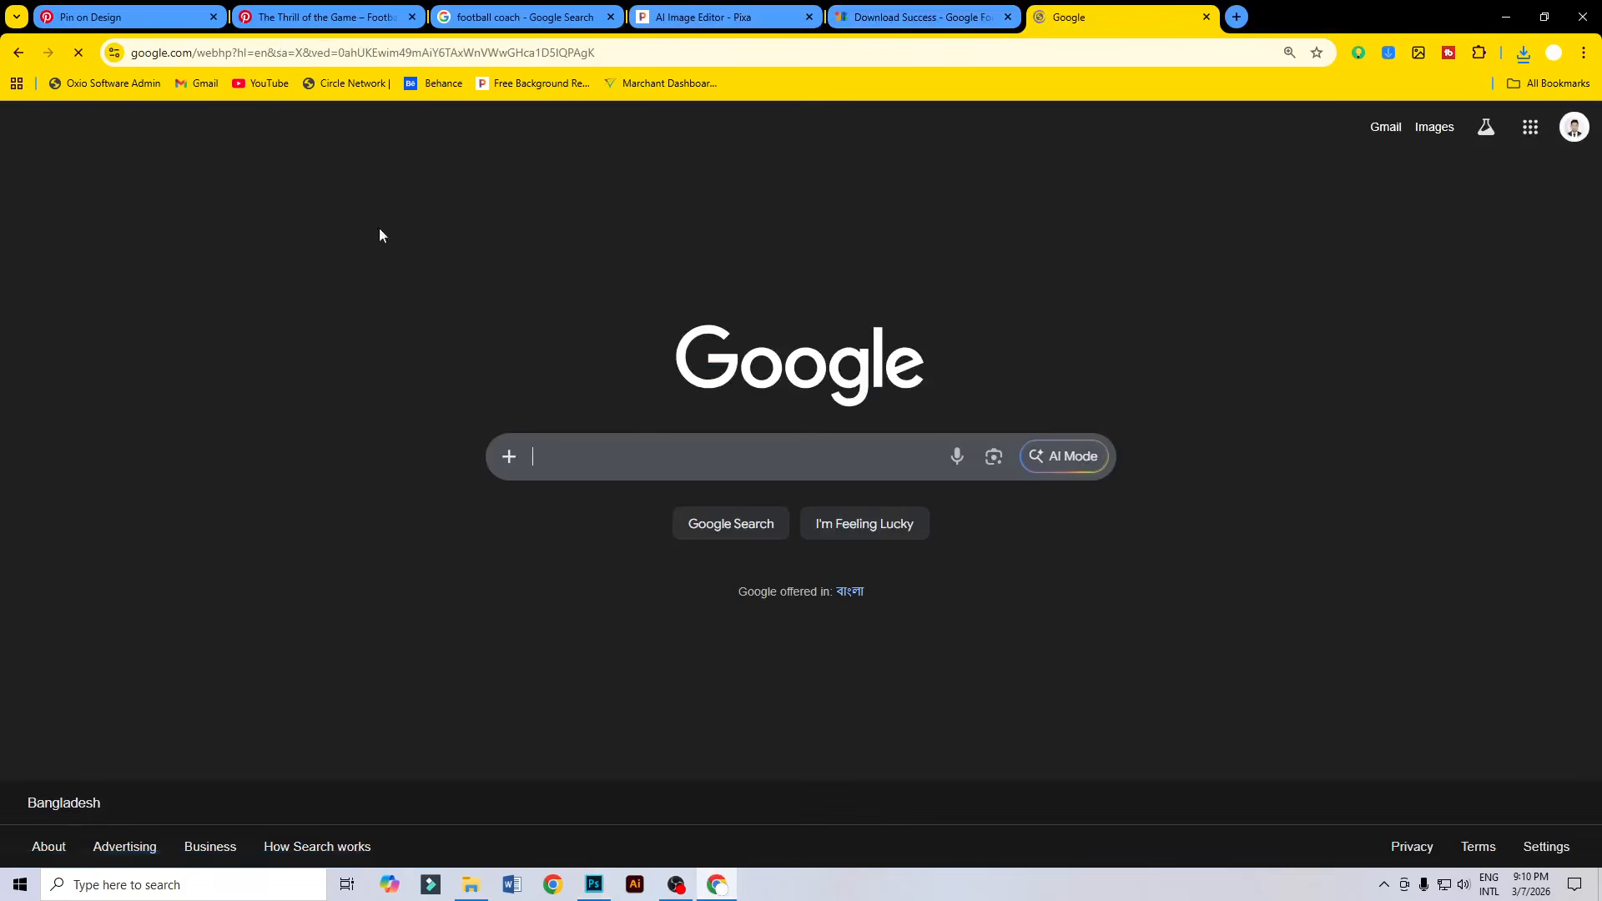
left_click(622, 442)
type("ronaldo")
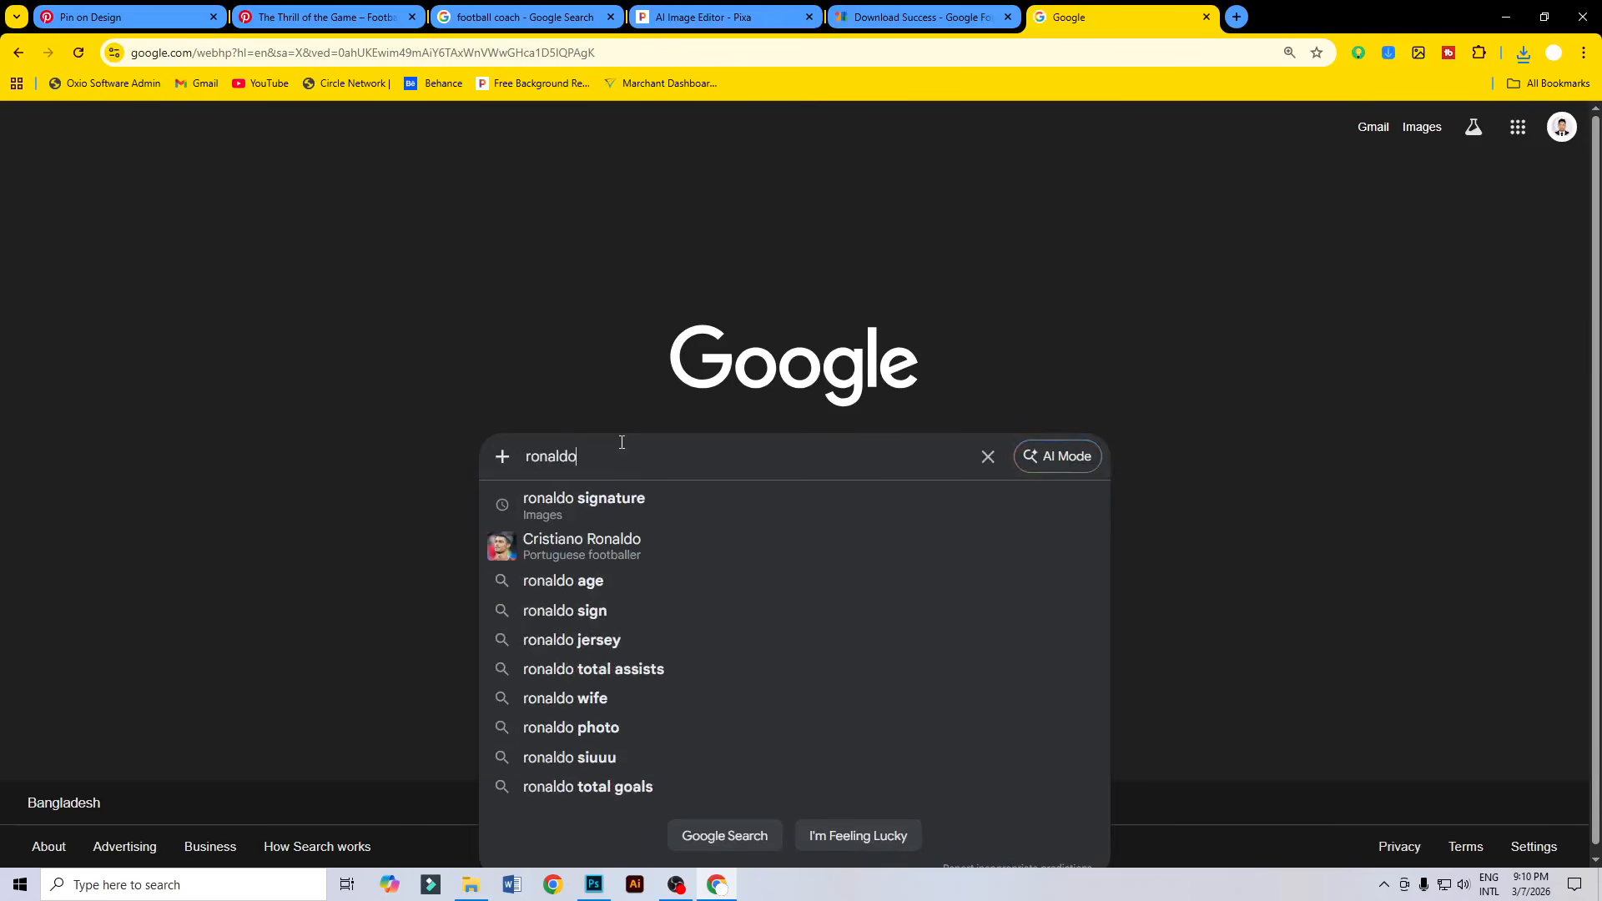
key("Return")
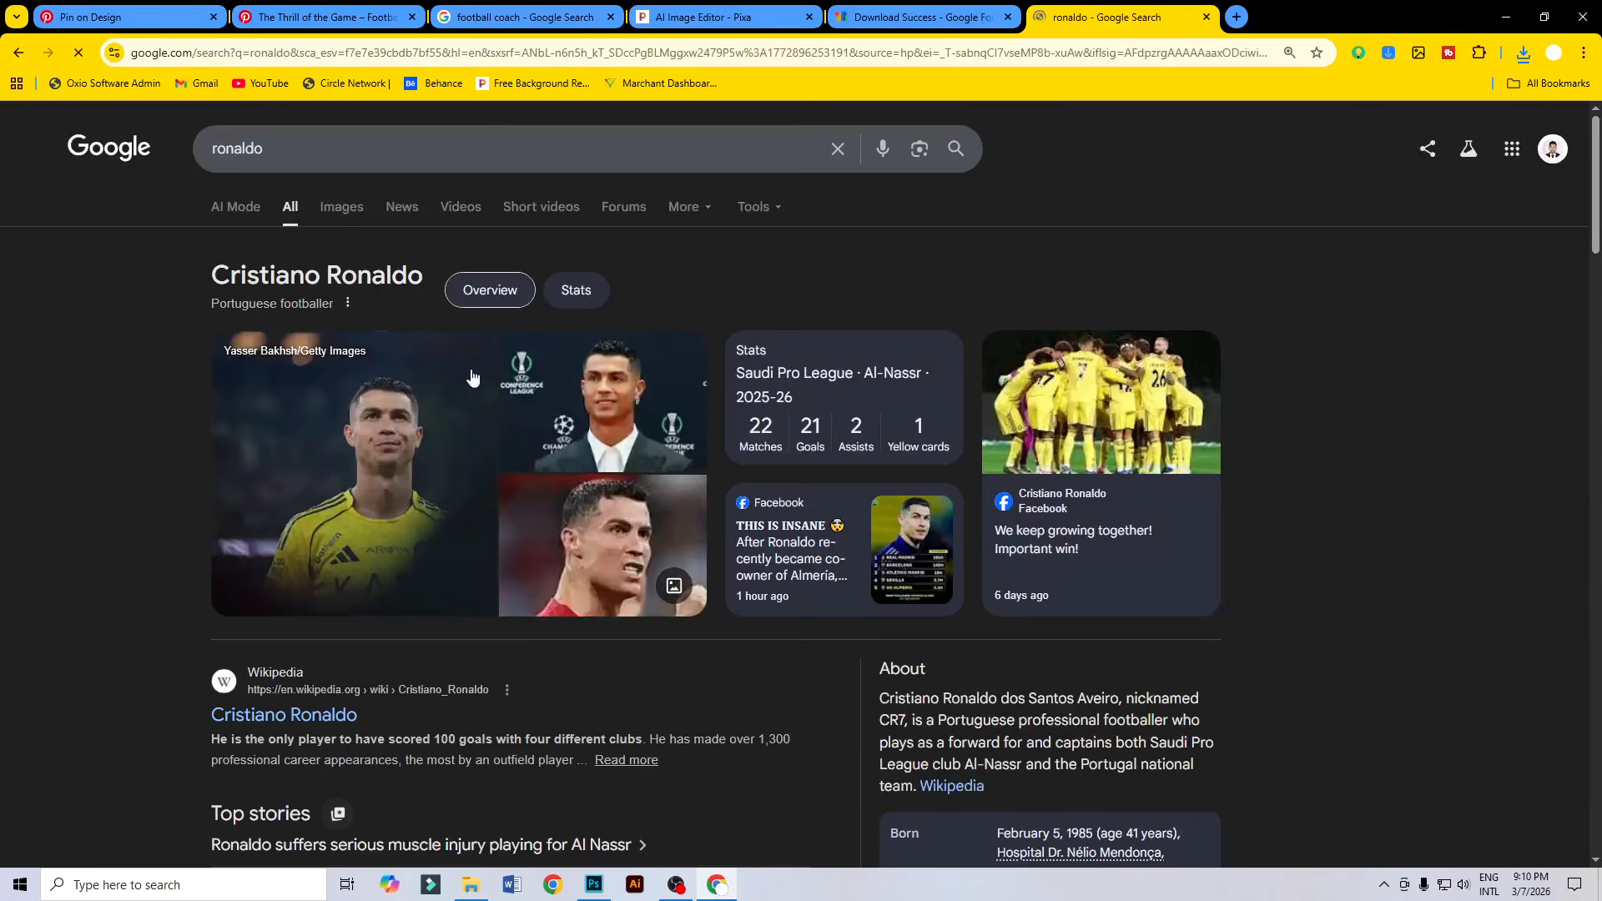
scroll(357, 514, "down", 3)
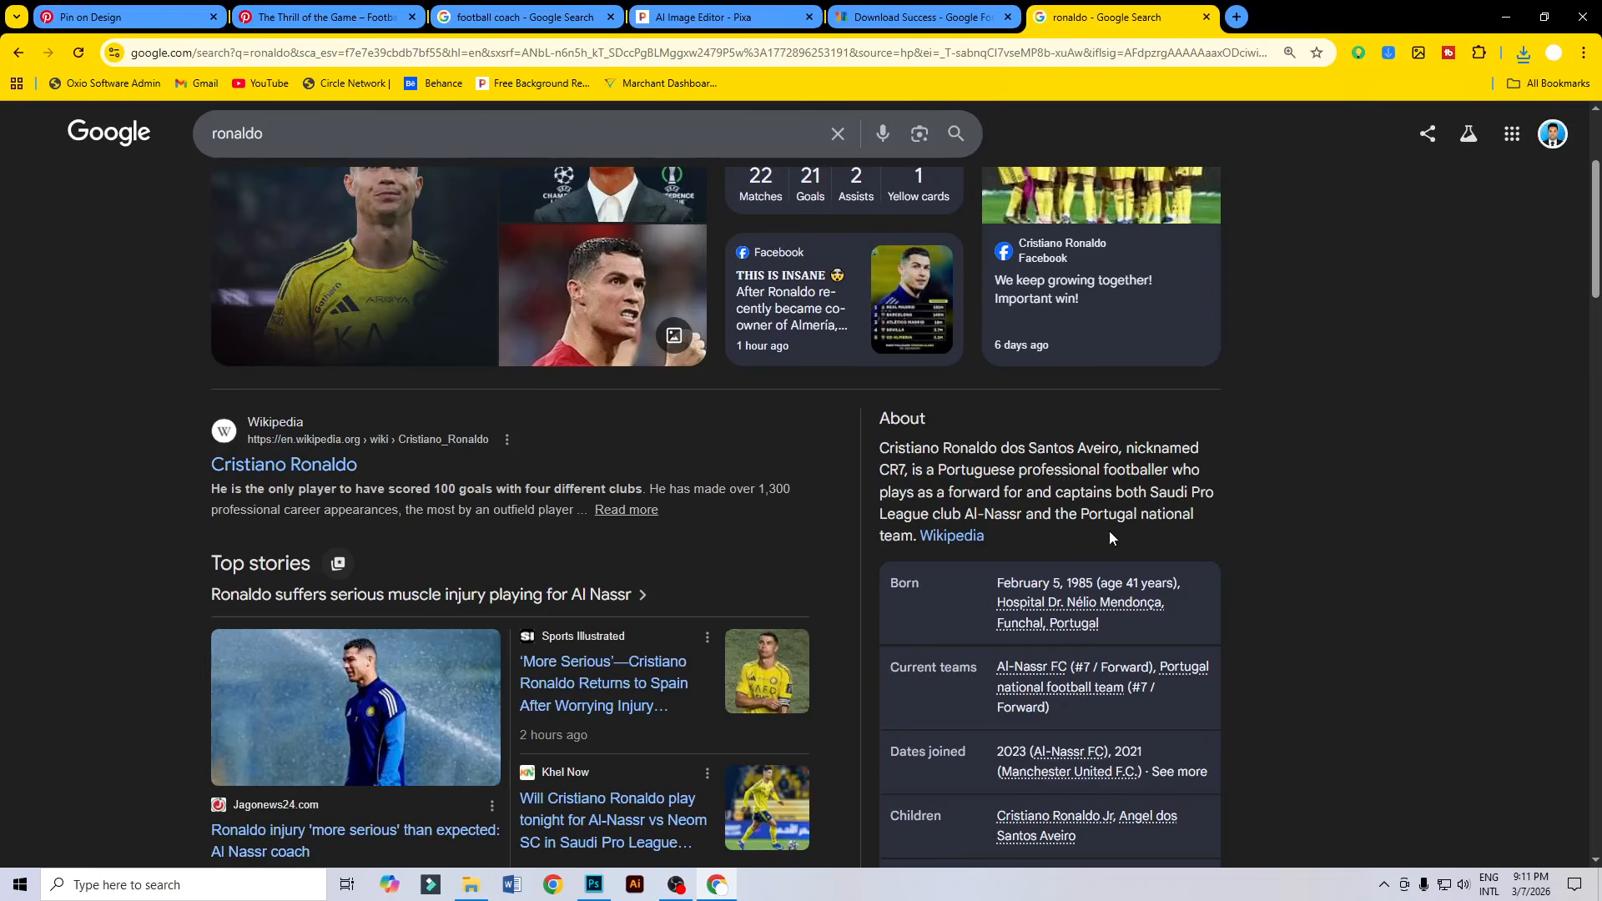
left_click_drag(918, 540, 874, 459)
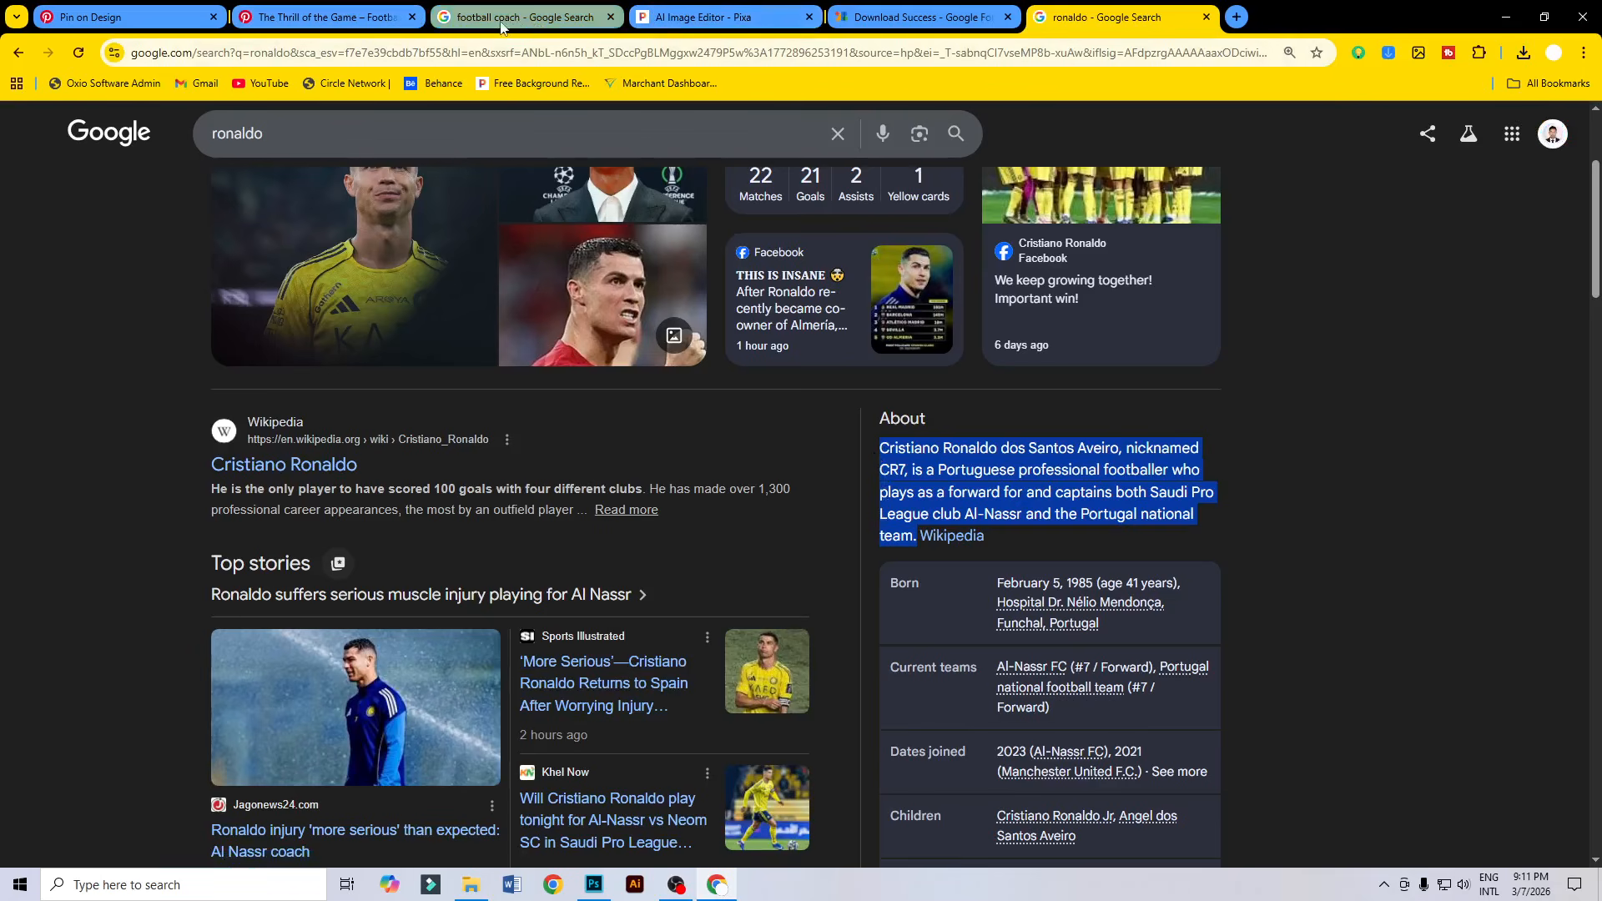
Search Google for "outfit font" in the football coach search tab and open Outfit's Google Fonts page.
left_click(594, 884)
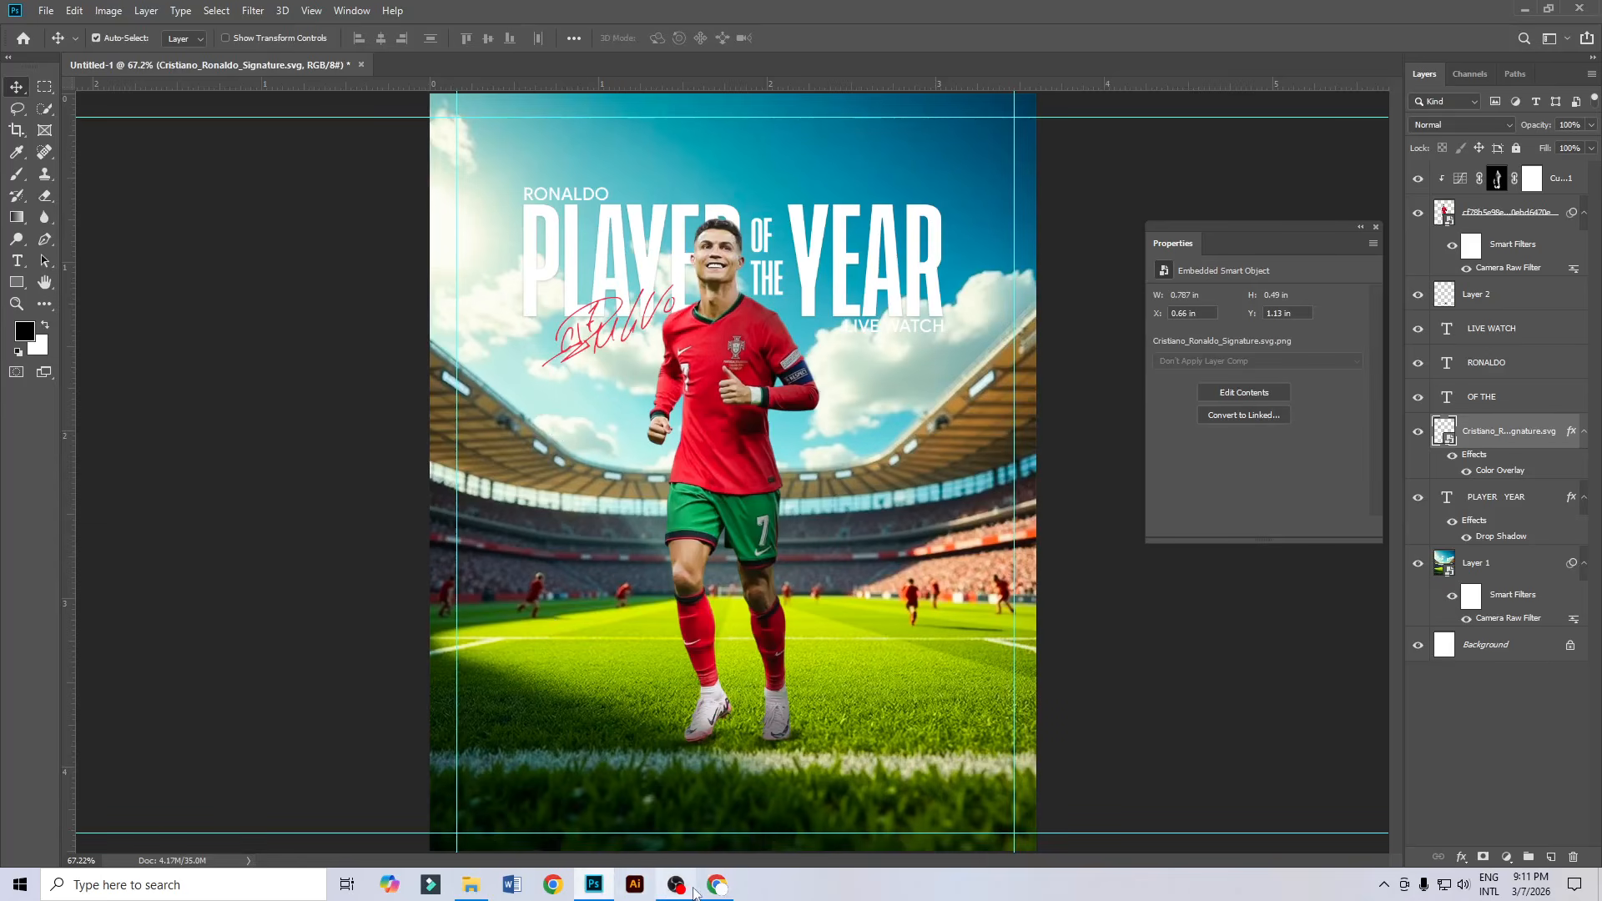
left_click(718, 885)
left_click(887, 17)
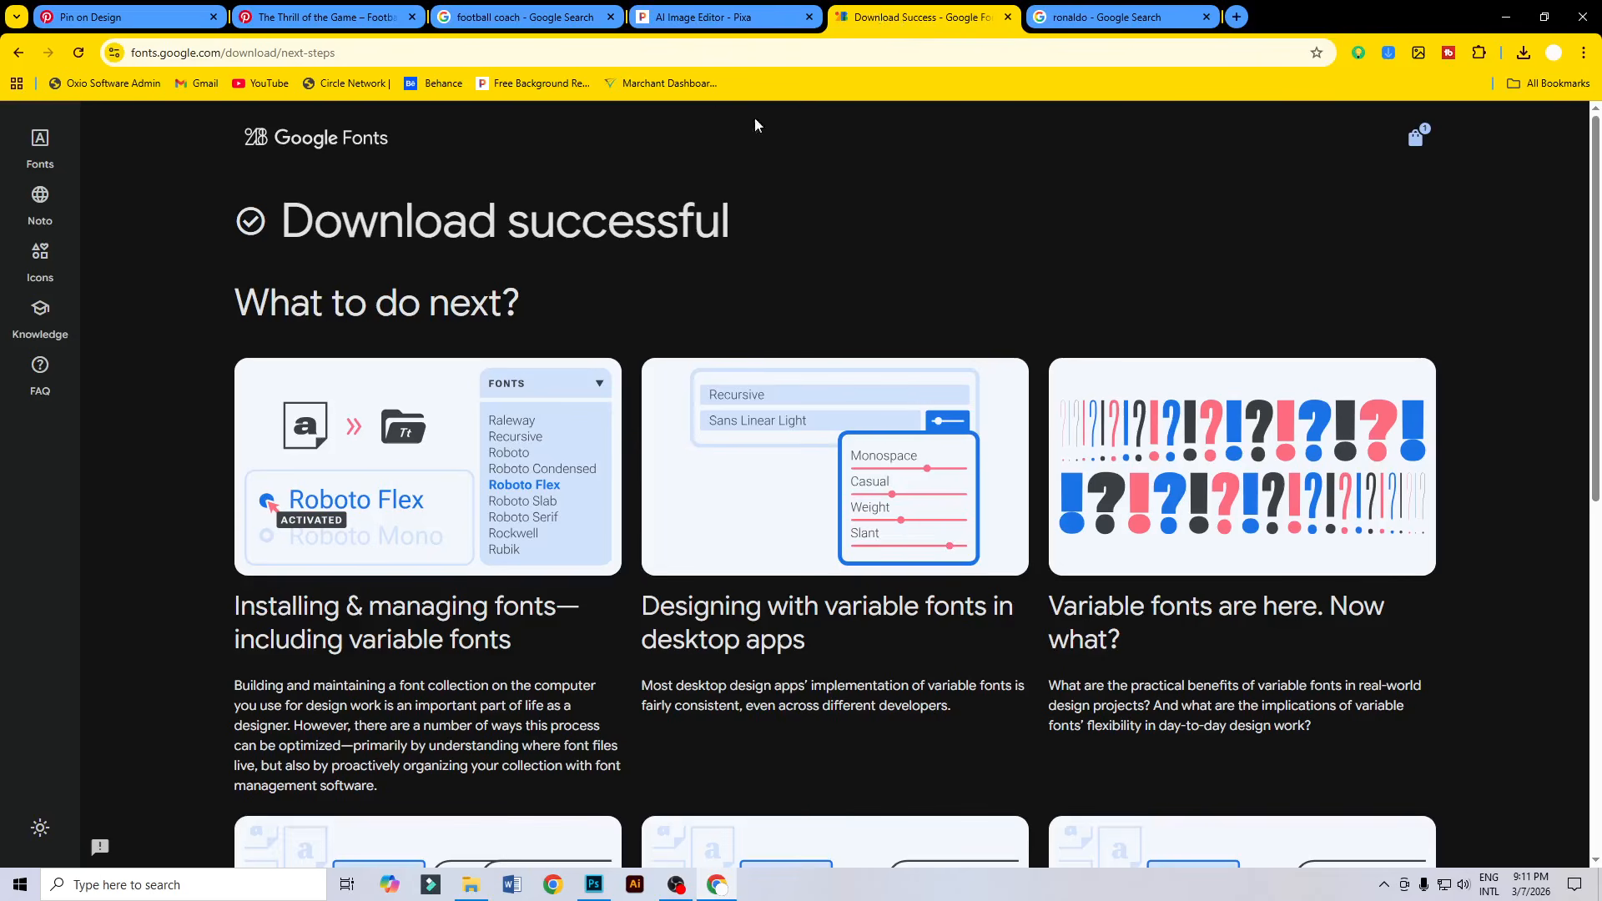
left_click(457, 15)
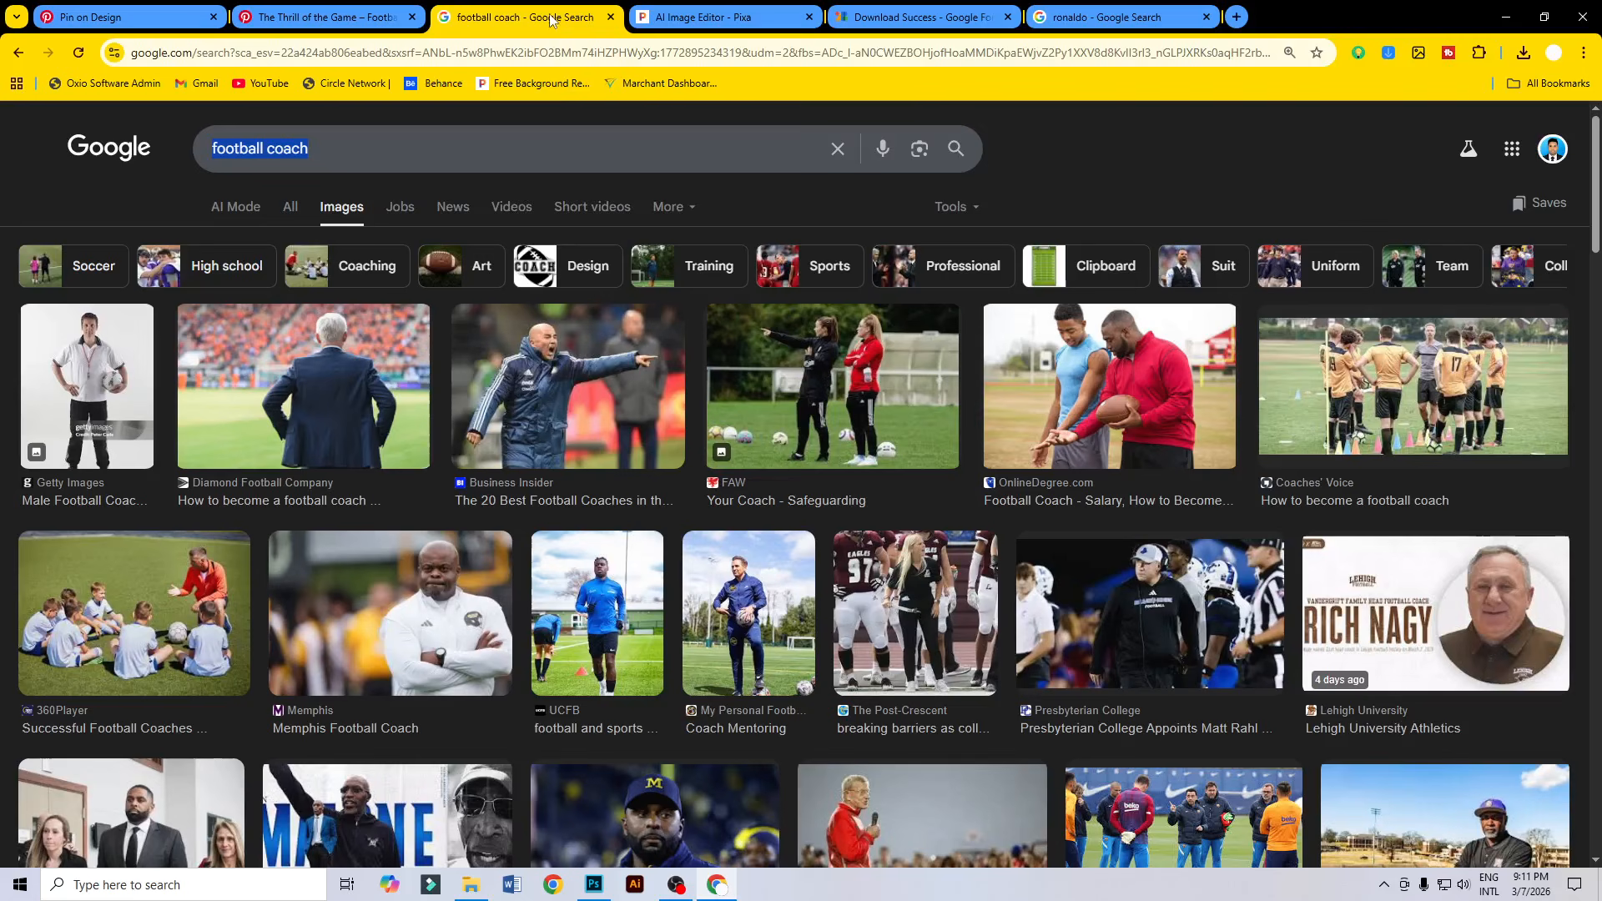
left_click(78, 151)
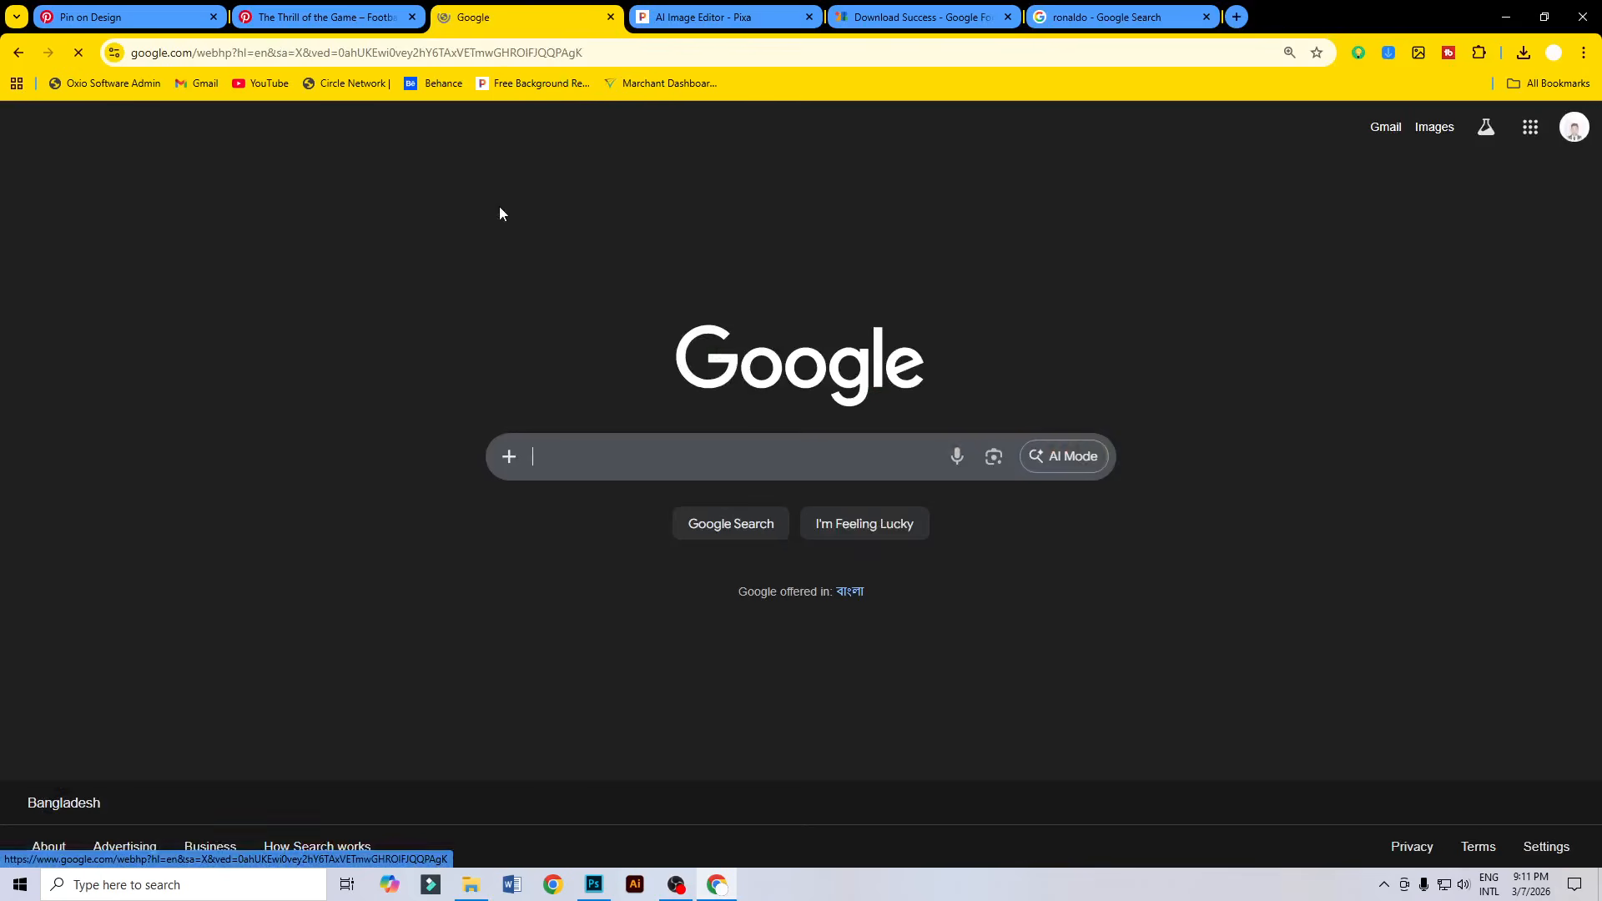
left_click(560, 444)
type("ou")
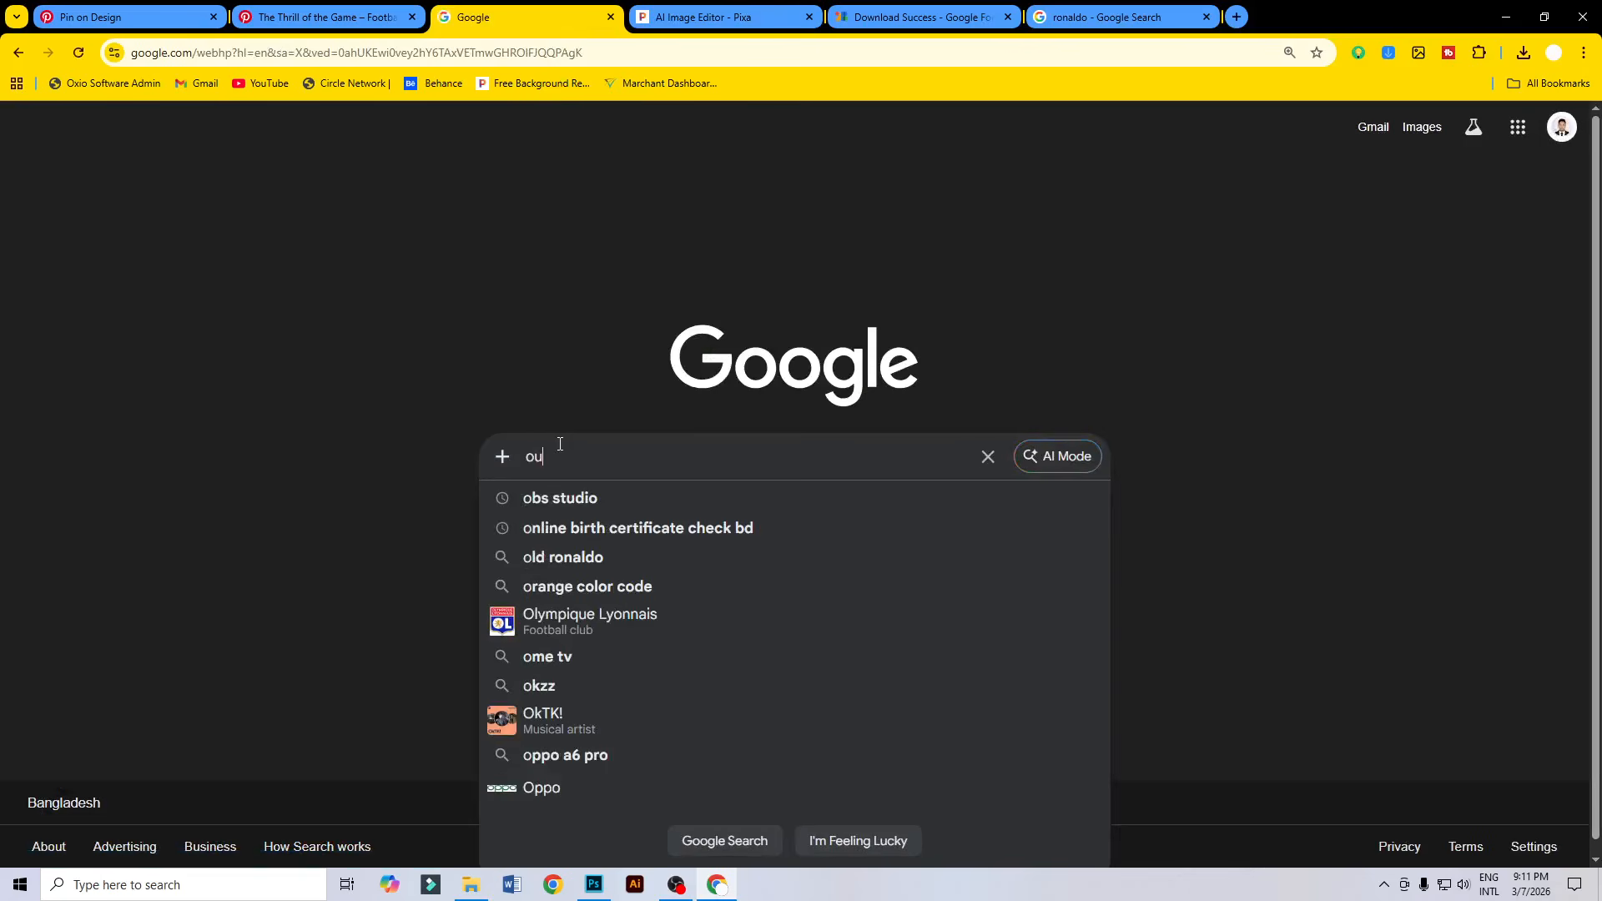
type("tfit")
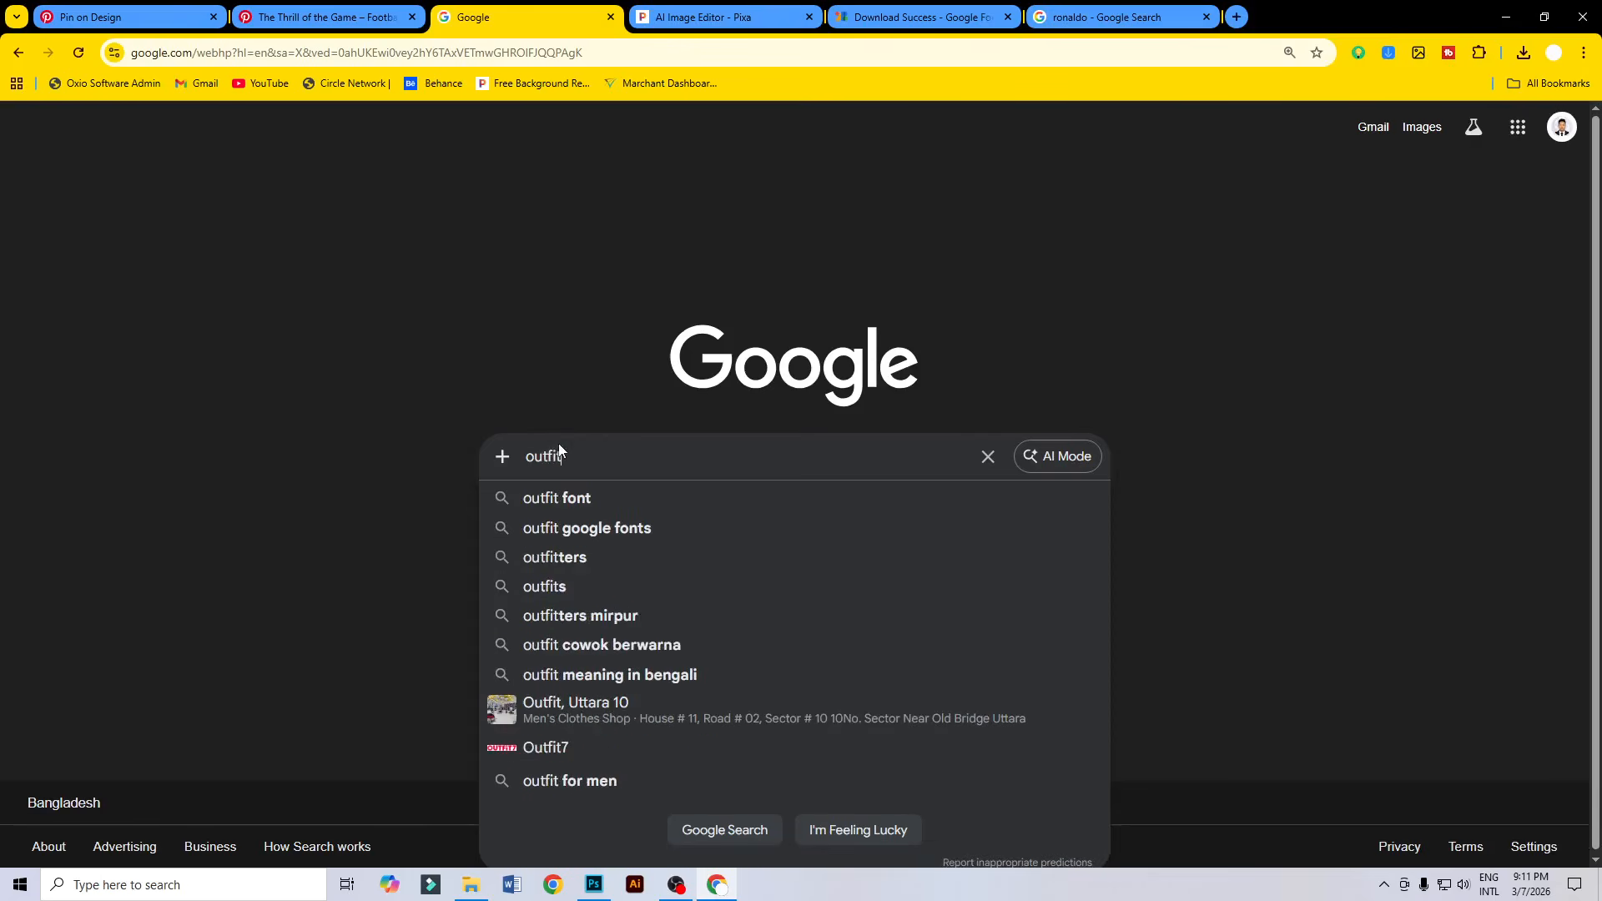
left_click(588, 499)
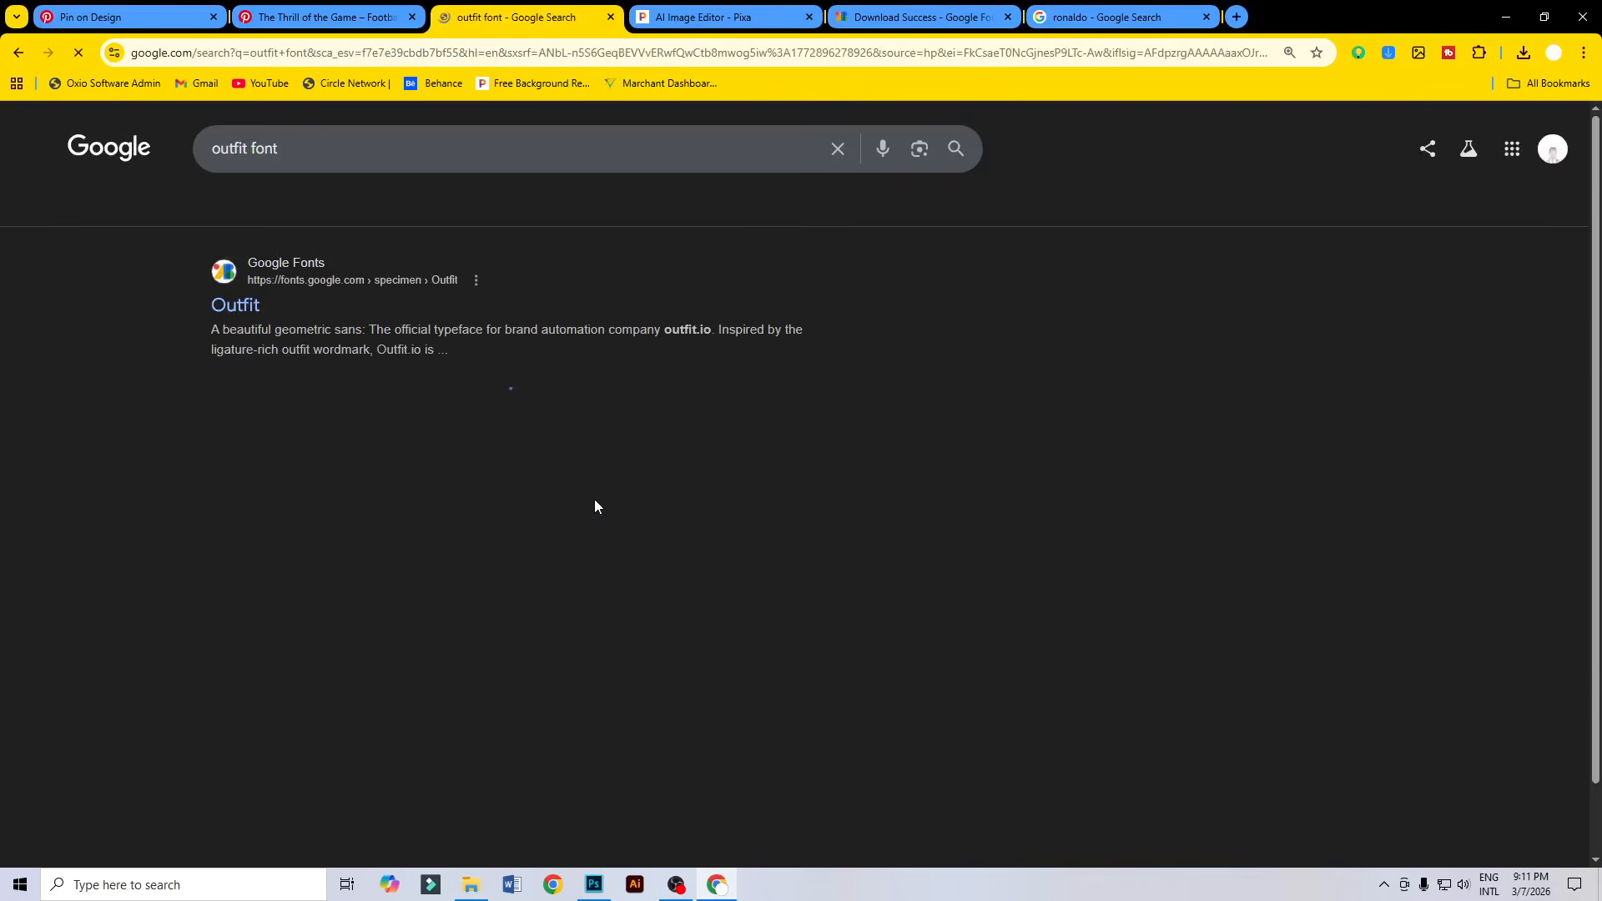
left_click(258, 307)
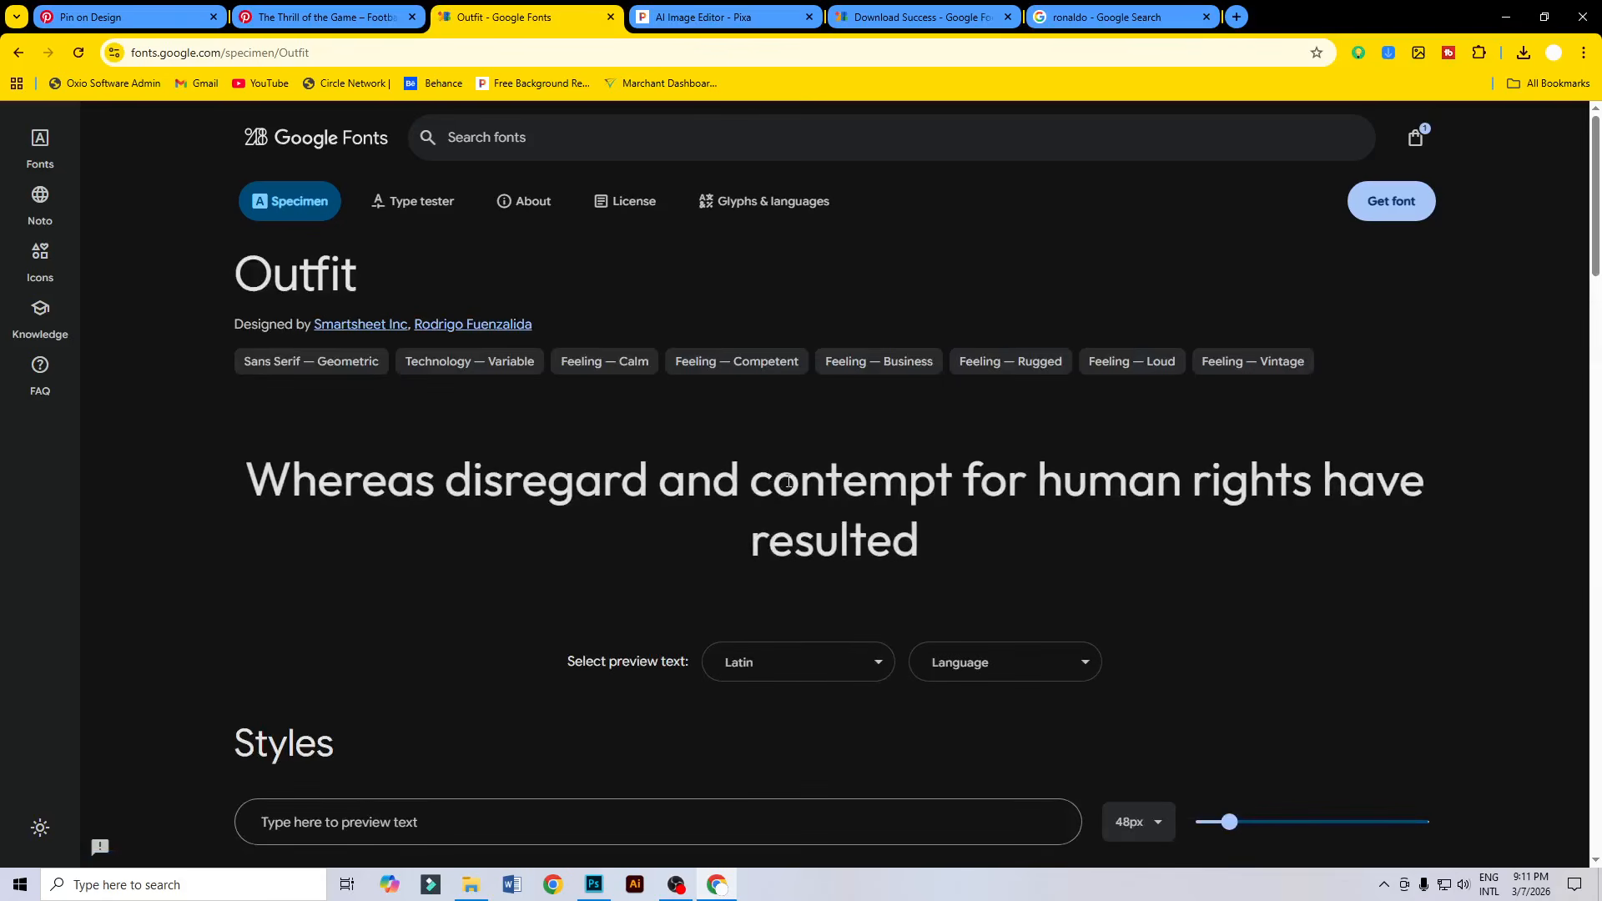
Add Outfit to the font selection, download it together with Google Sans, and open the browser's download history.
scroll(789, 482, "down", 6)
scroll(1170, 479, "up", 3)
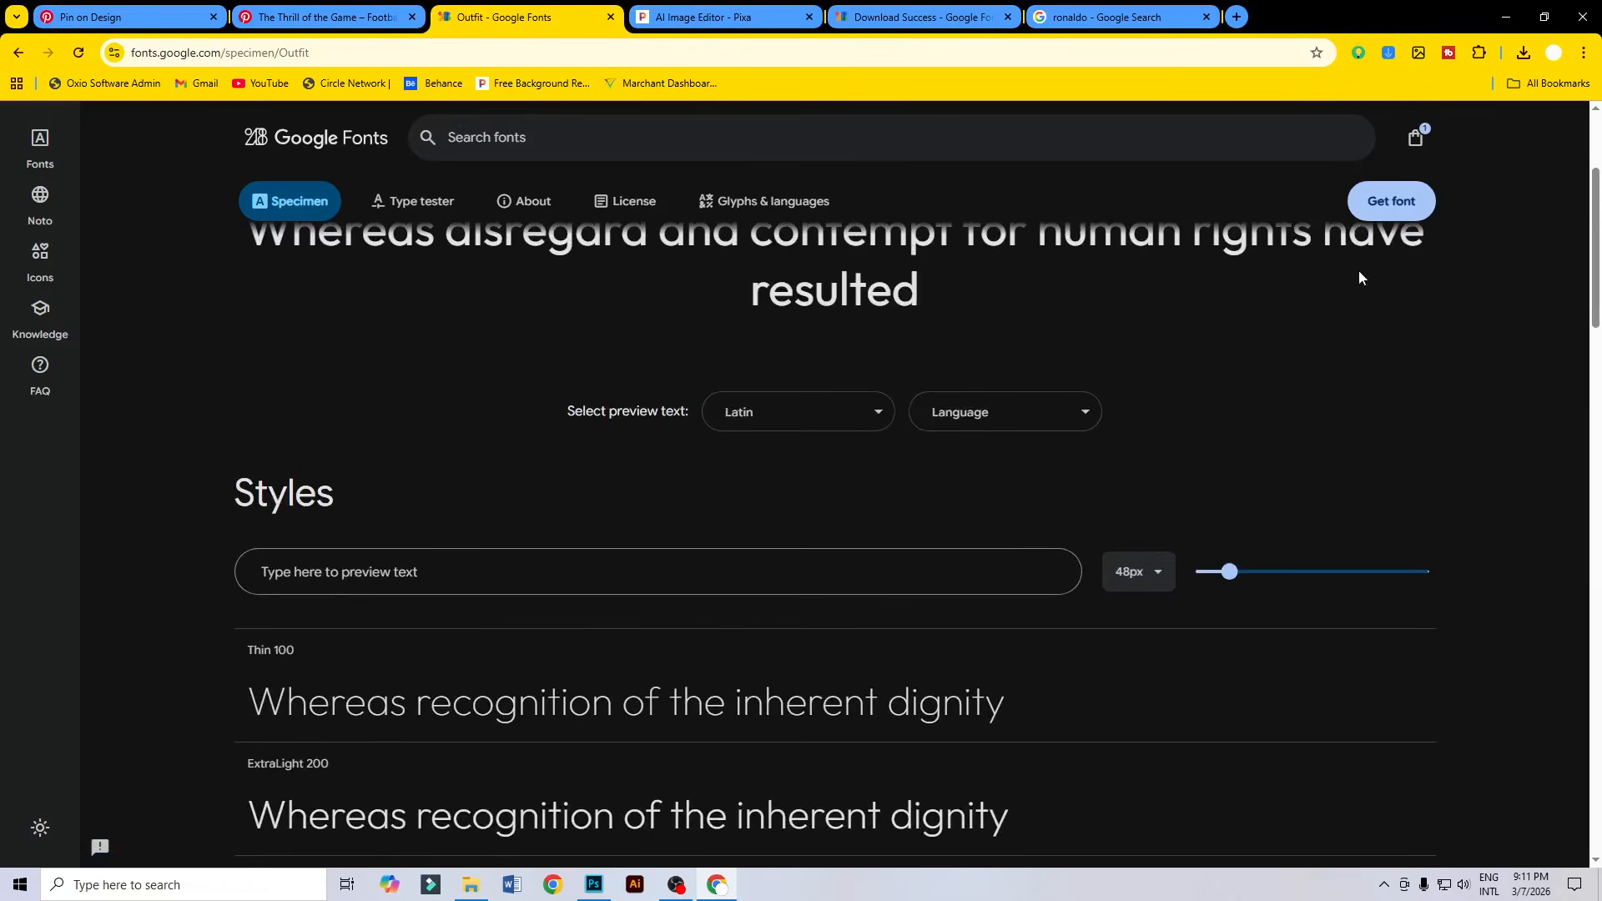
left_click(1400, 203)
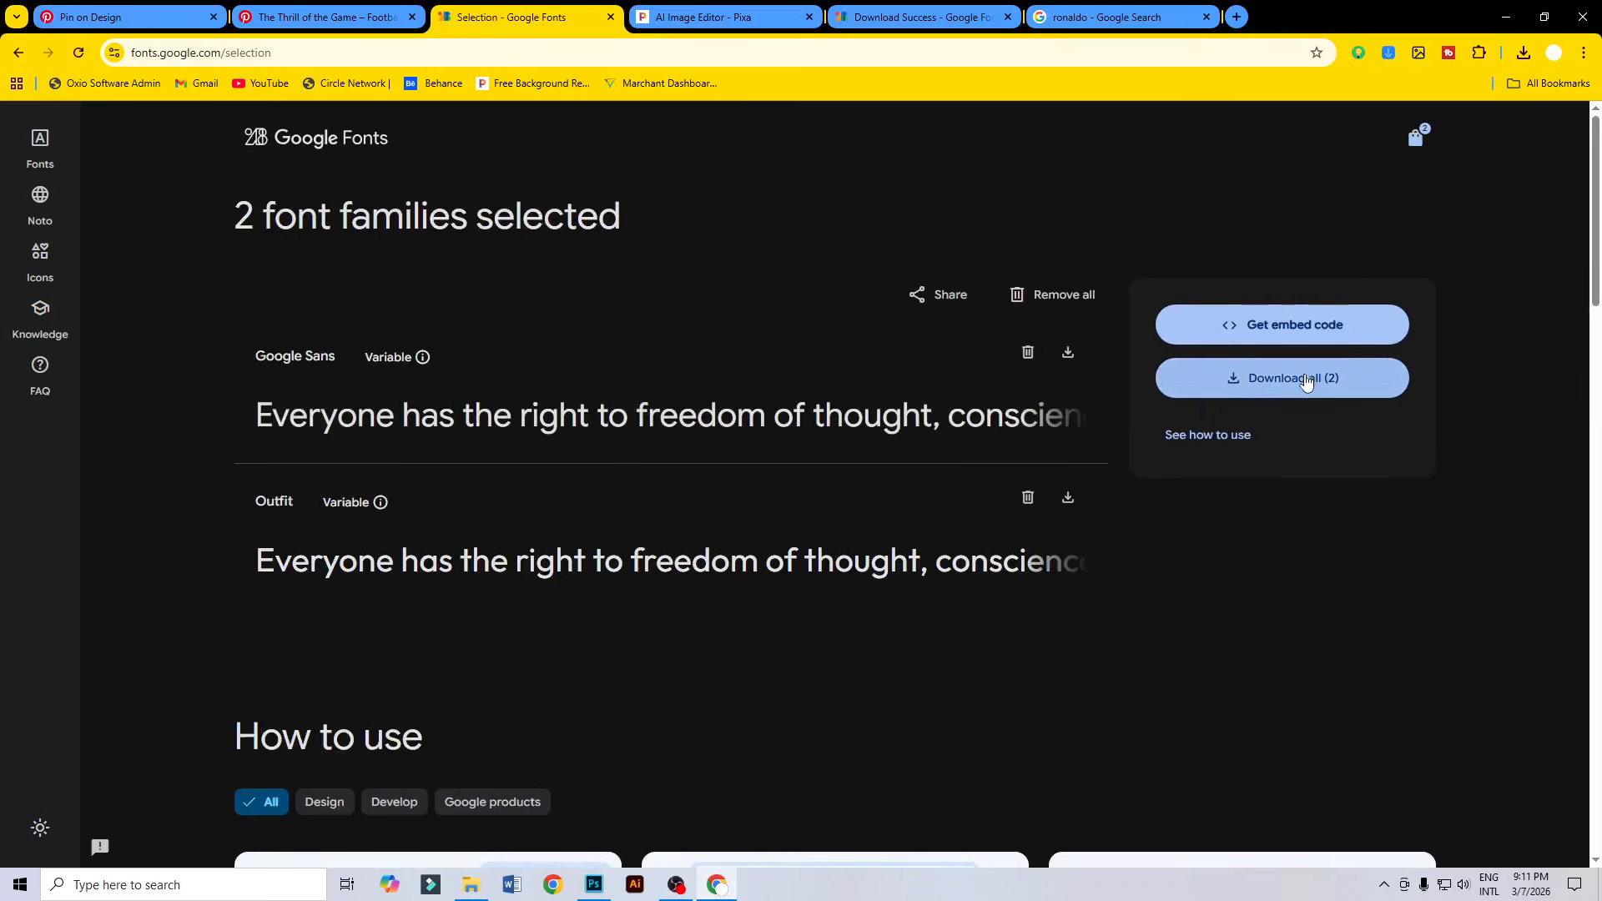
left_click(1307, 376)
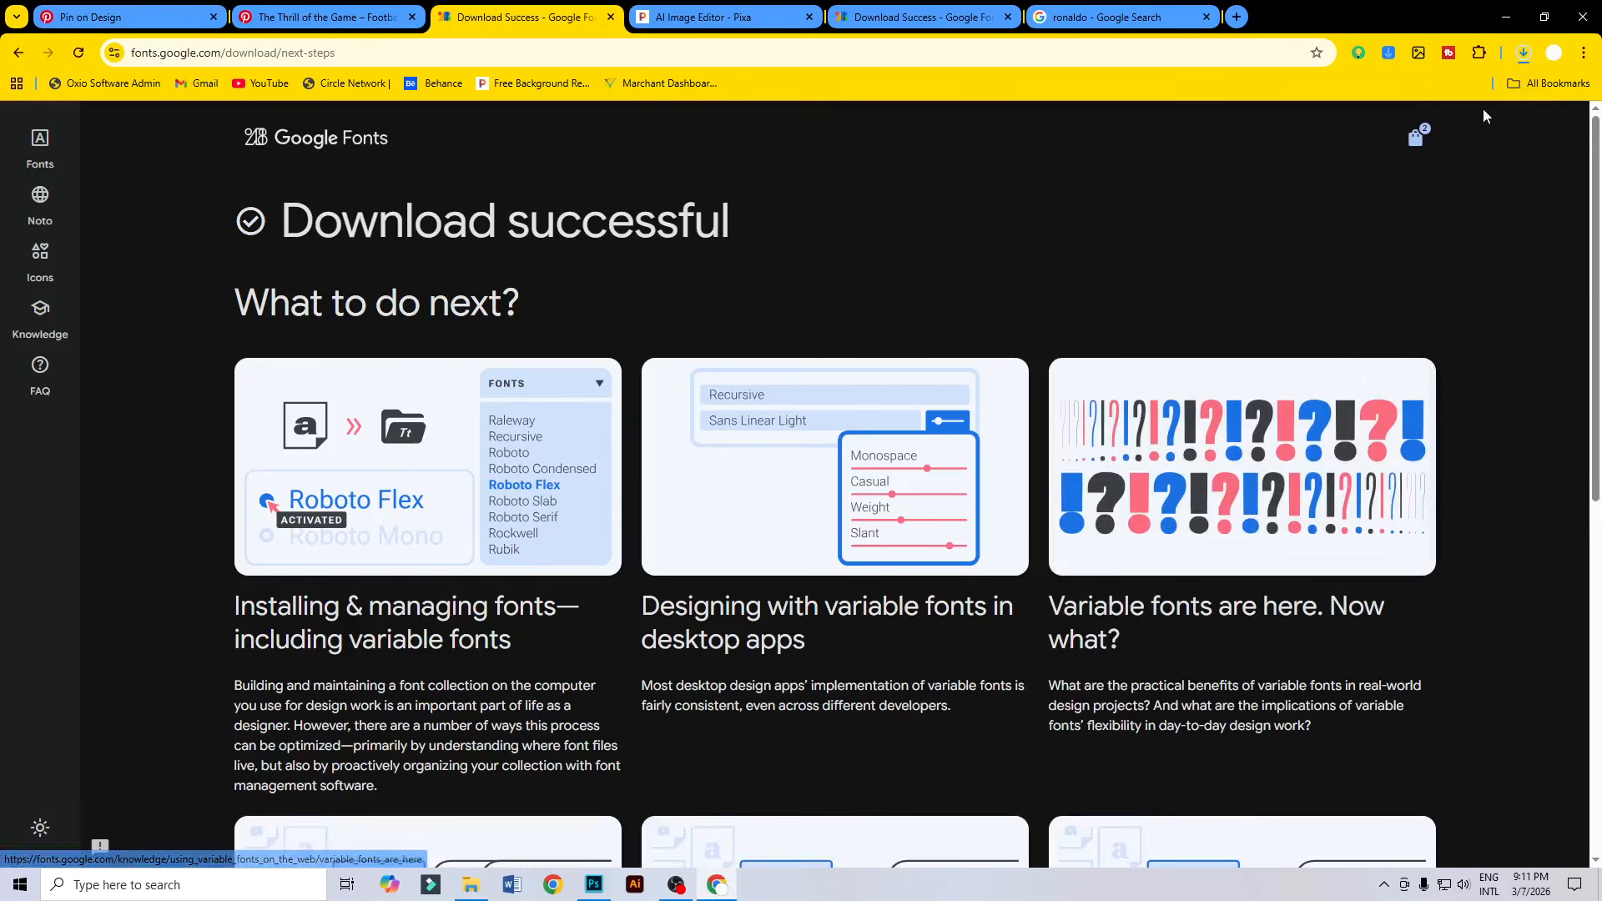
left_click(1522, 57)
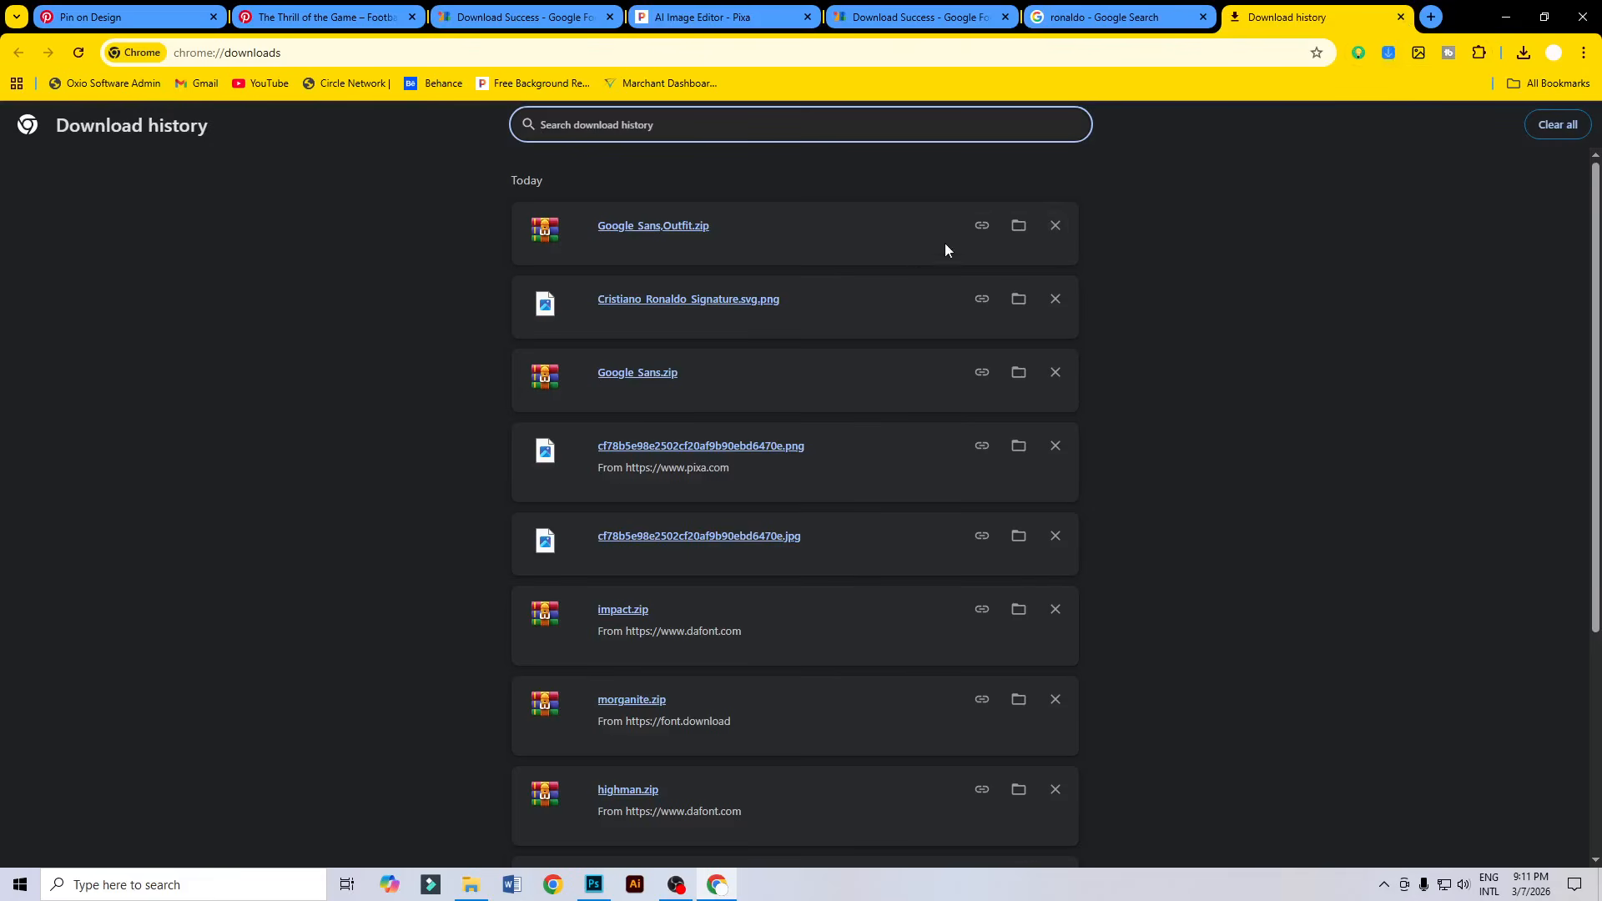
Show the downloaded Google_Sans,Outfit archive in the Downloads folder and extract its contents there.
left_click(1018, 226)
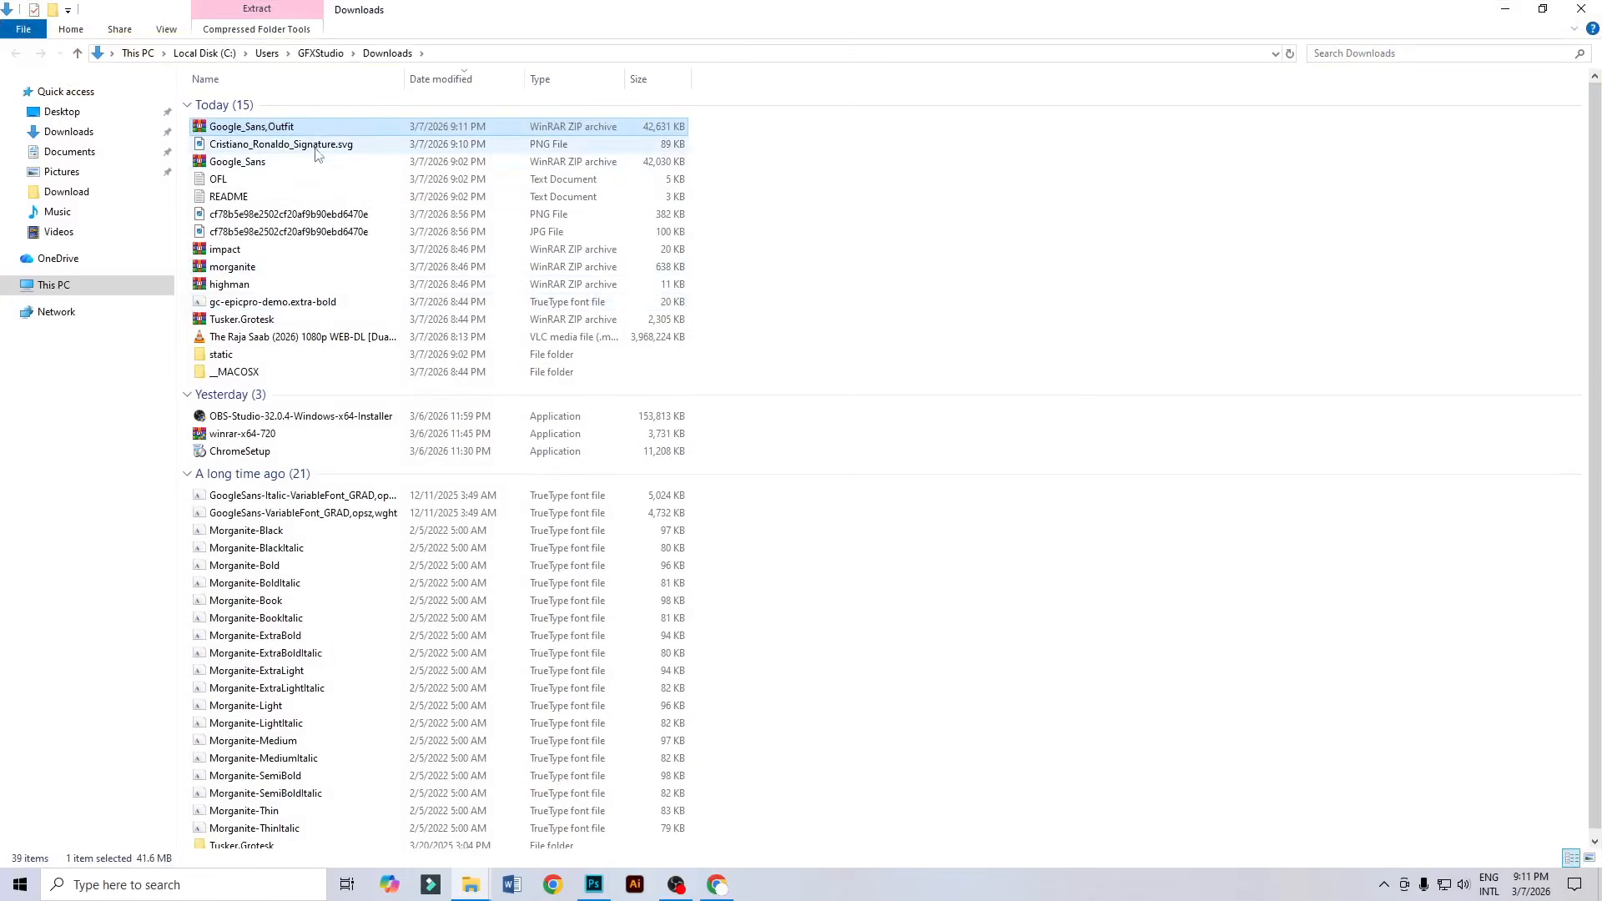
right_click(313, 133)
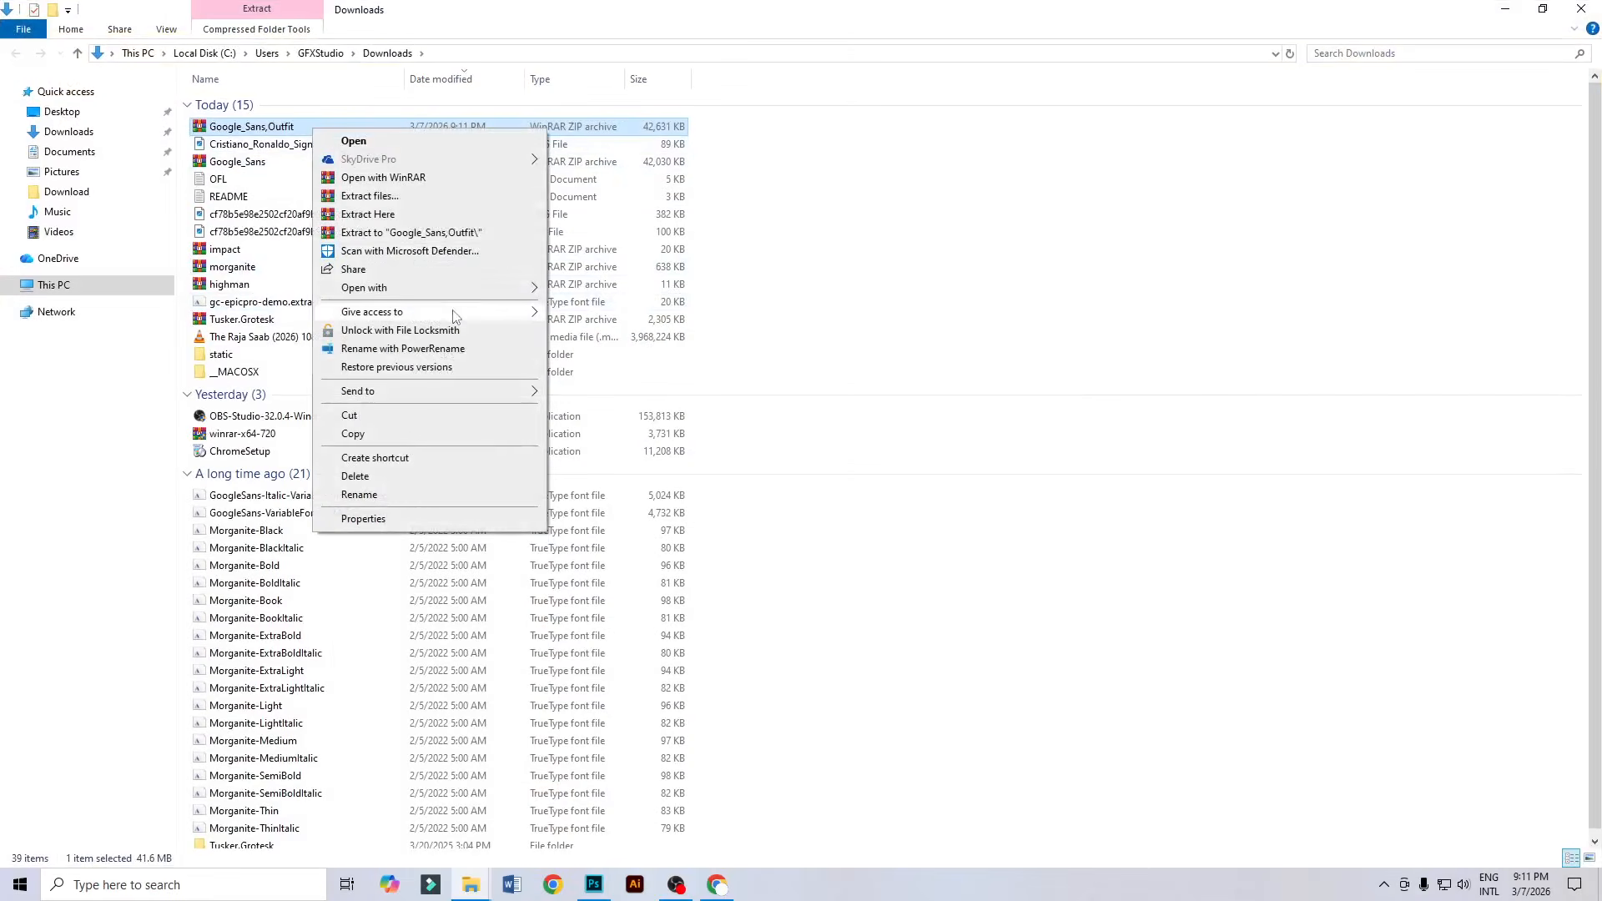
left_click(395, 223)
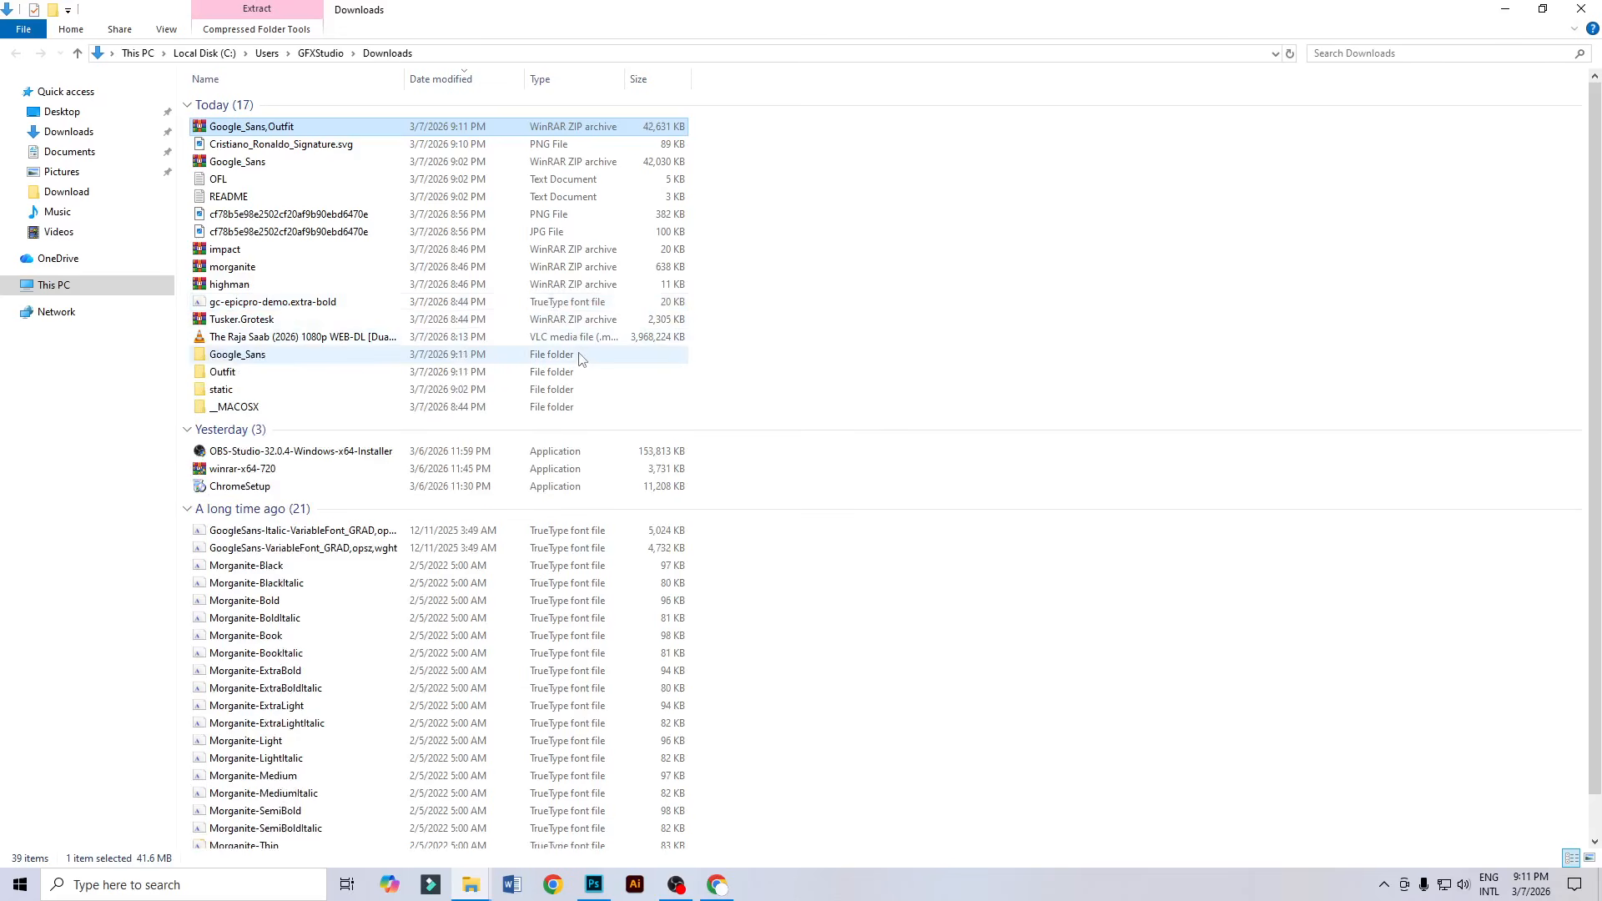
Install all the Outfit font files from the static subfolder of the extracted Outfit folder.
double_click(389, 376)
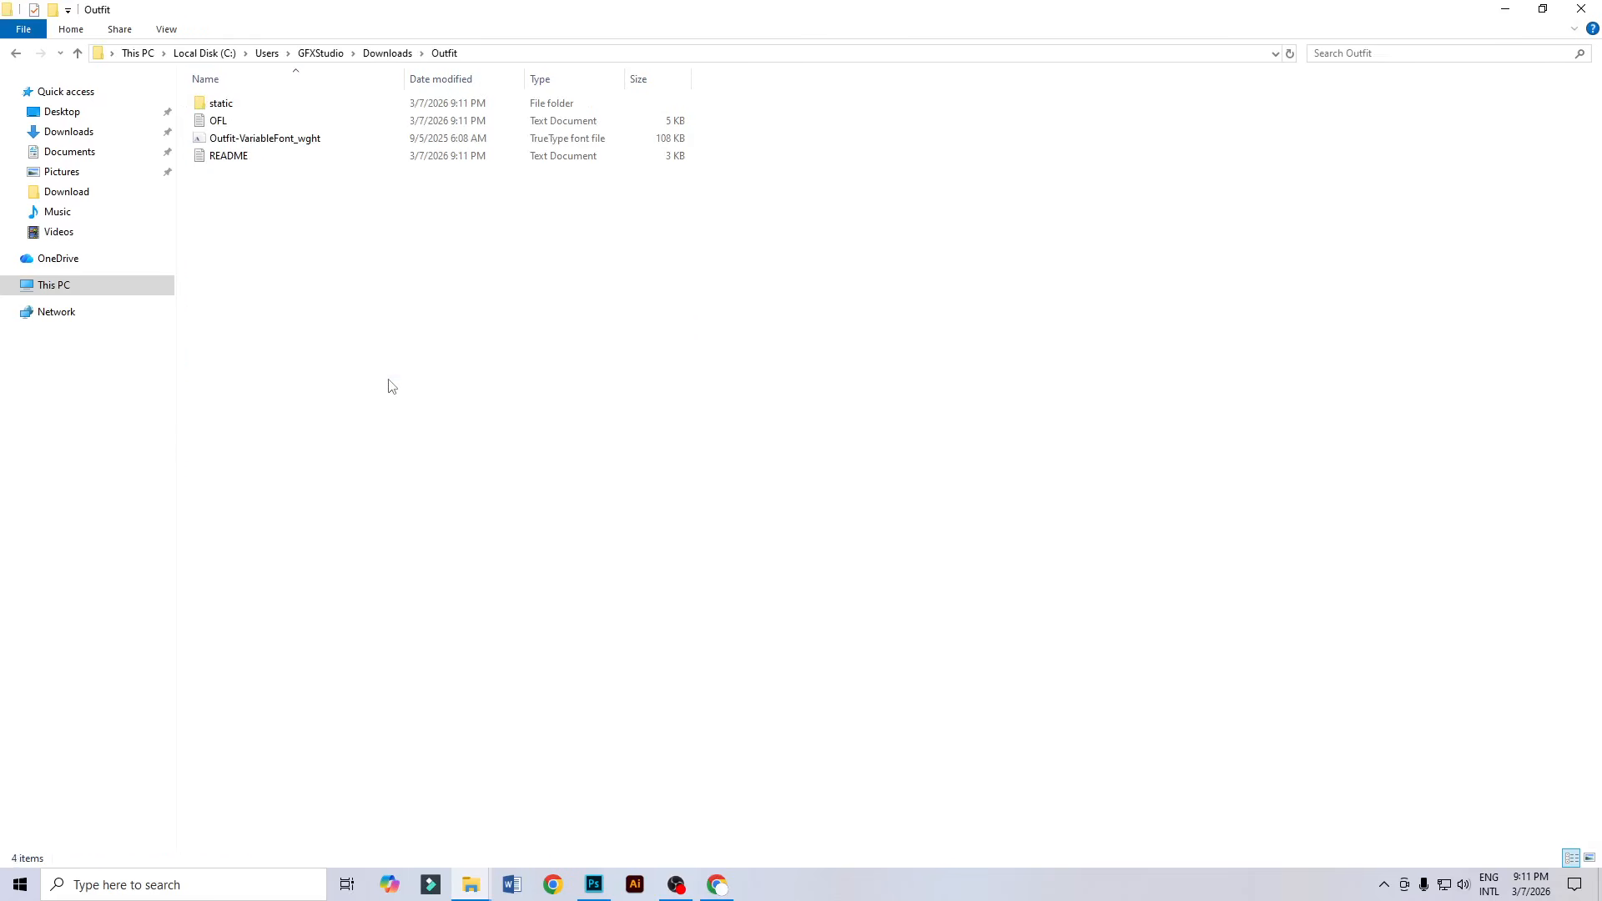
double_click(280, 105)
key("ctrl+a")
right_click(306, 178)
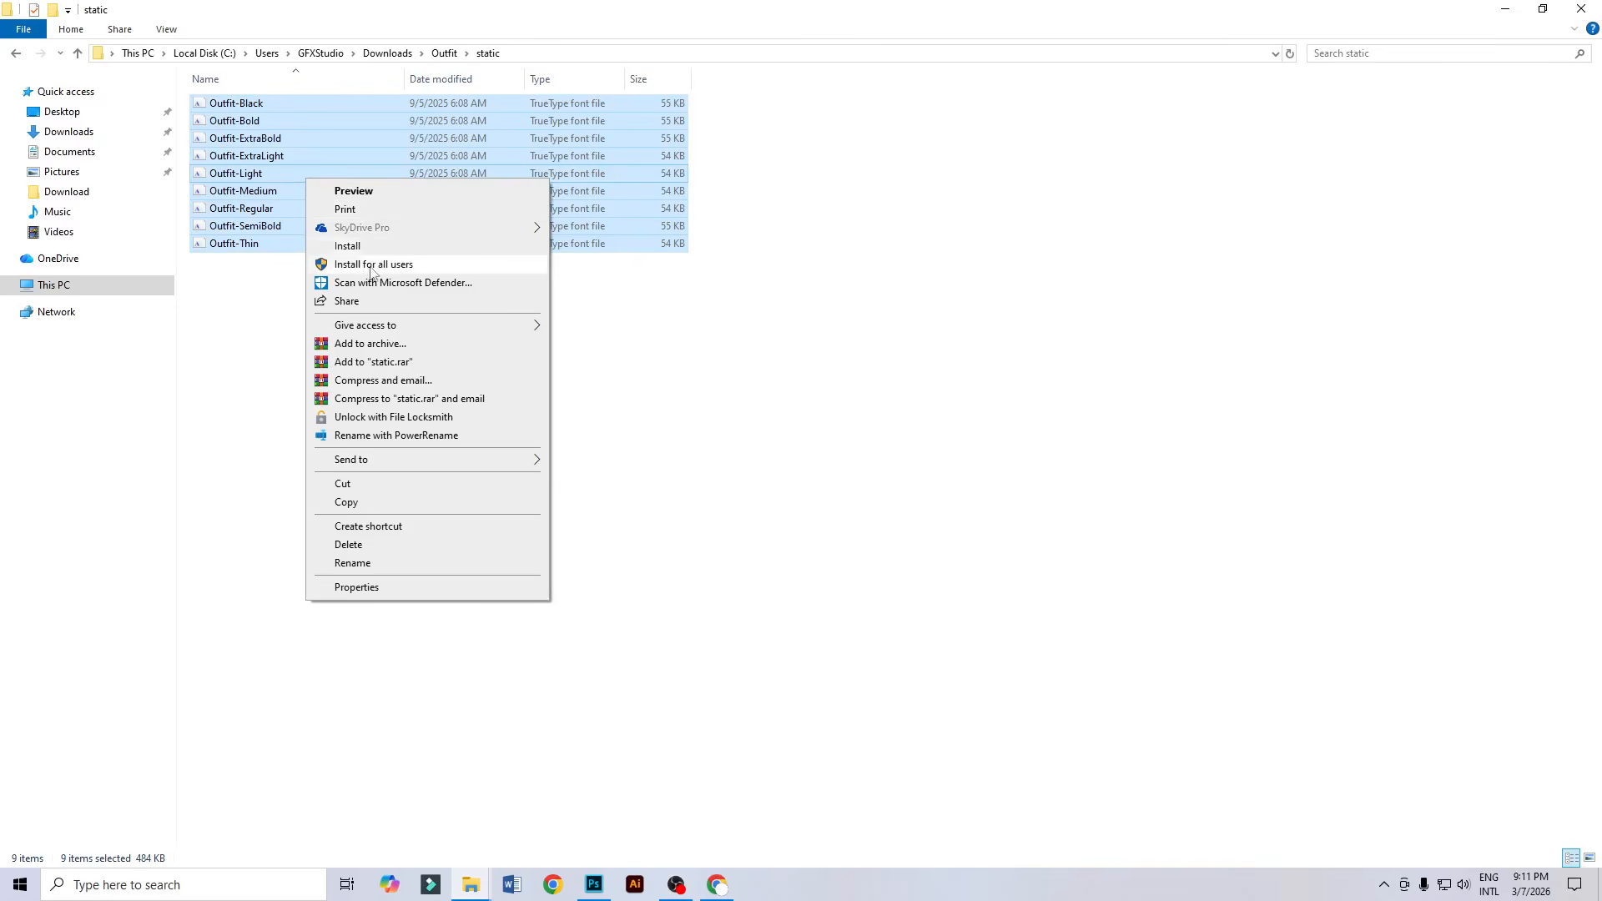
left_click(344, 234)
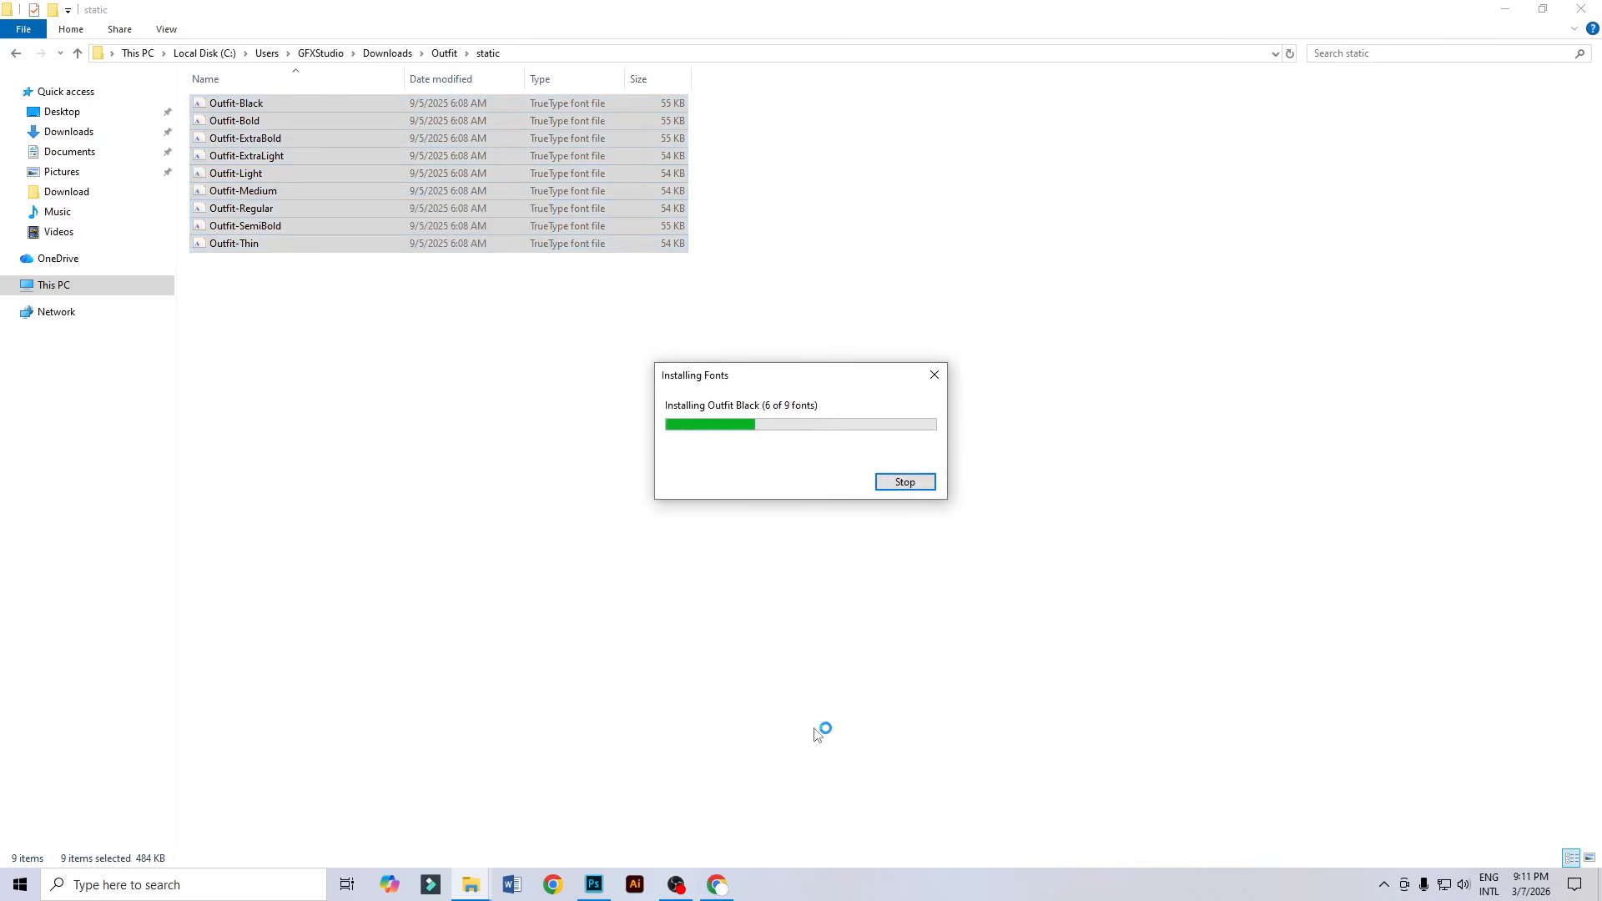
Switch to Photoshop, check the running recording in OBS, and minimize the OBS window.
mouse_move(596, 890)
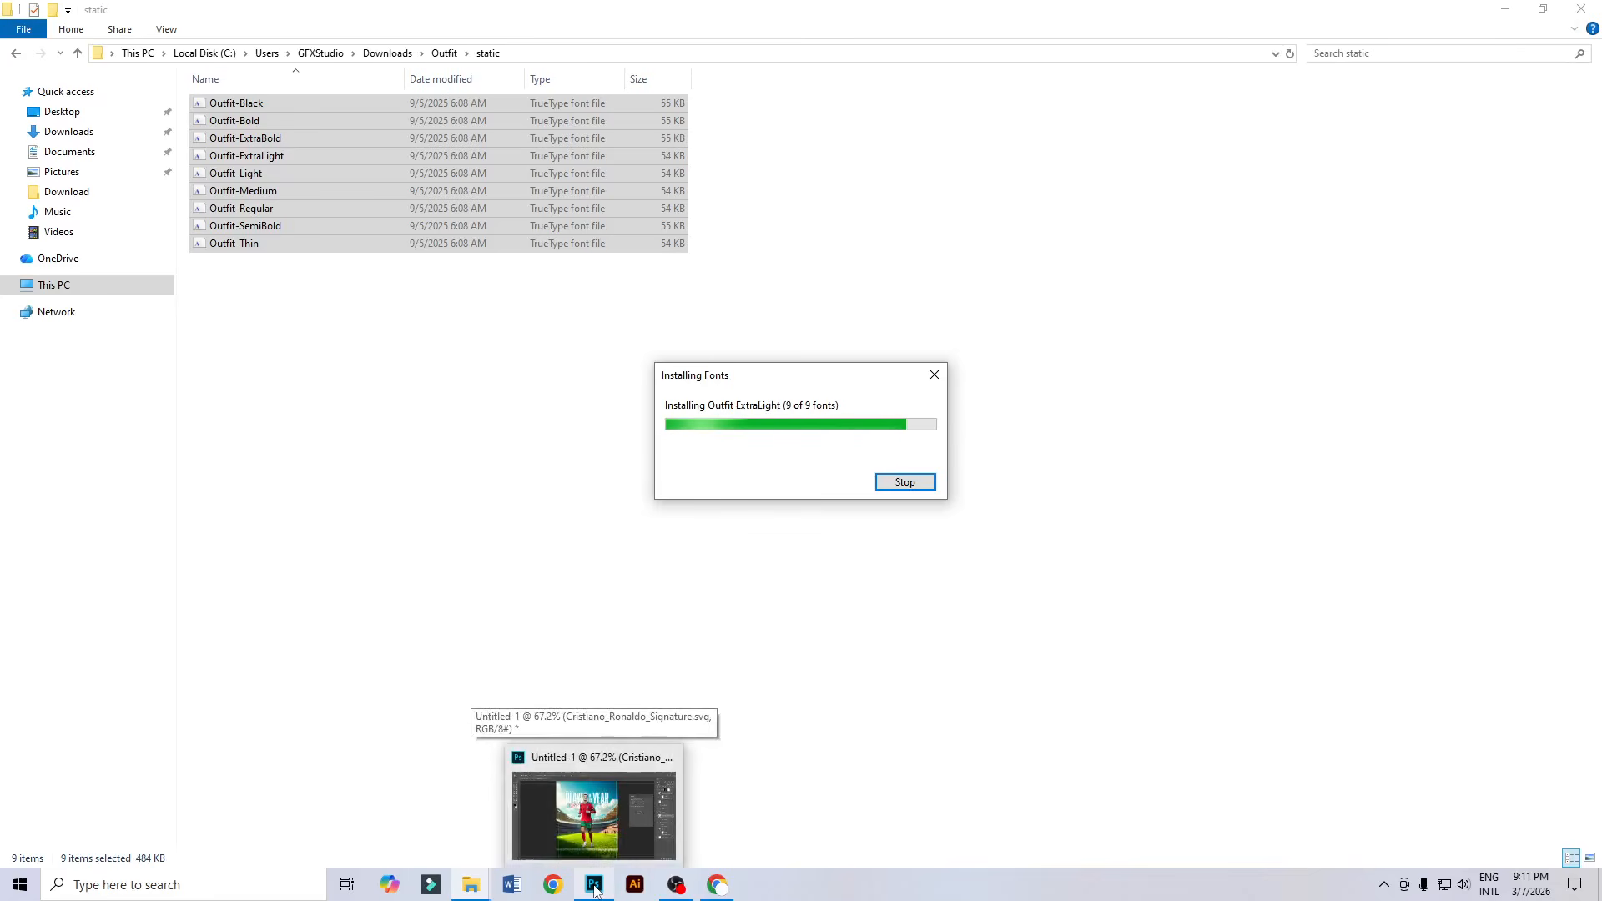
left_click(595, 890)
left_click(676, 884)
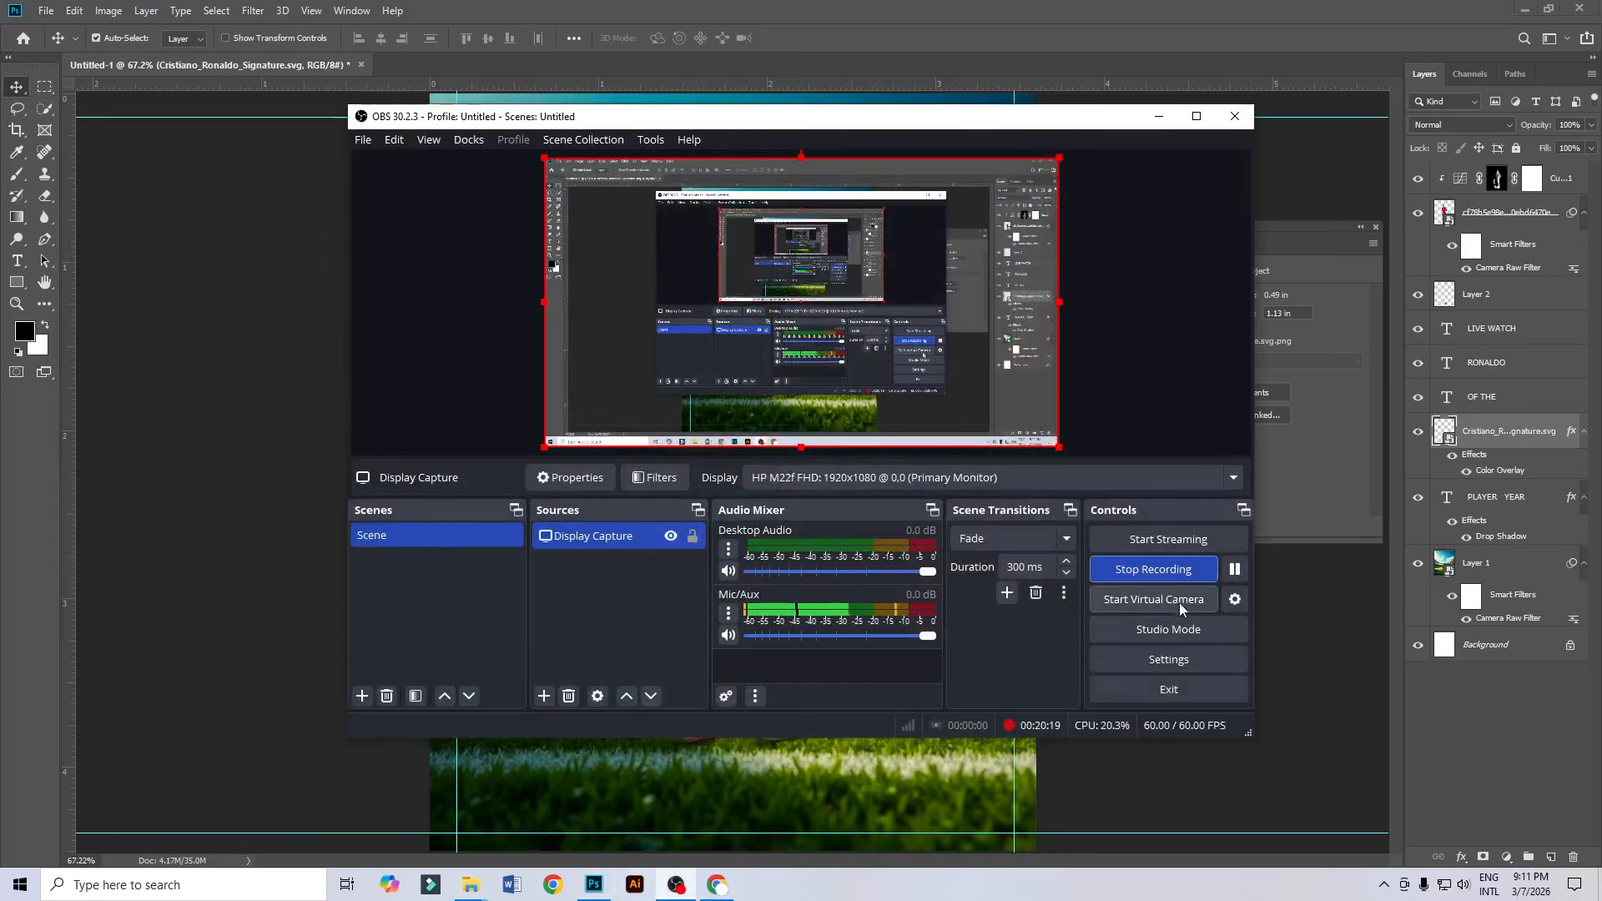
left_click(1158, 116)
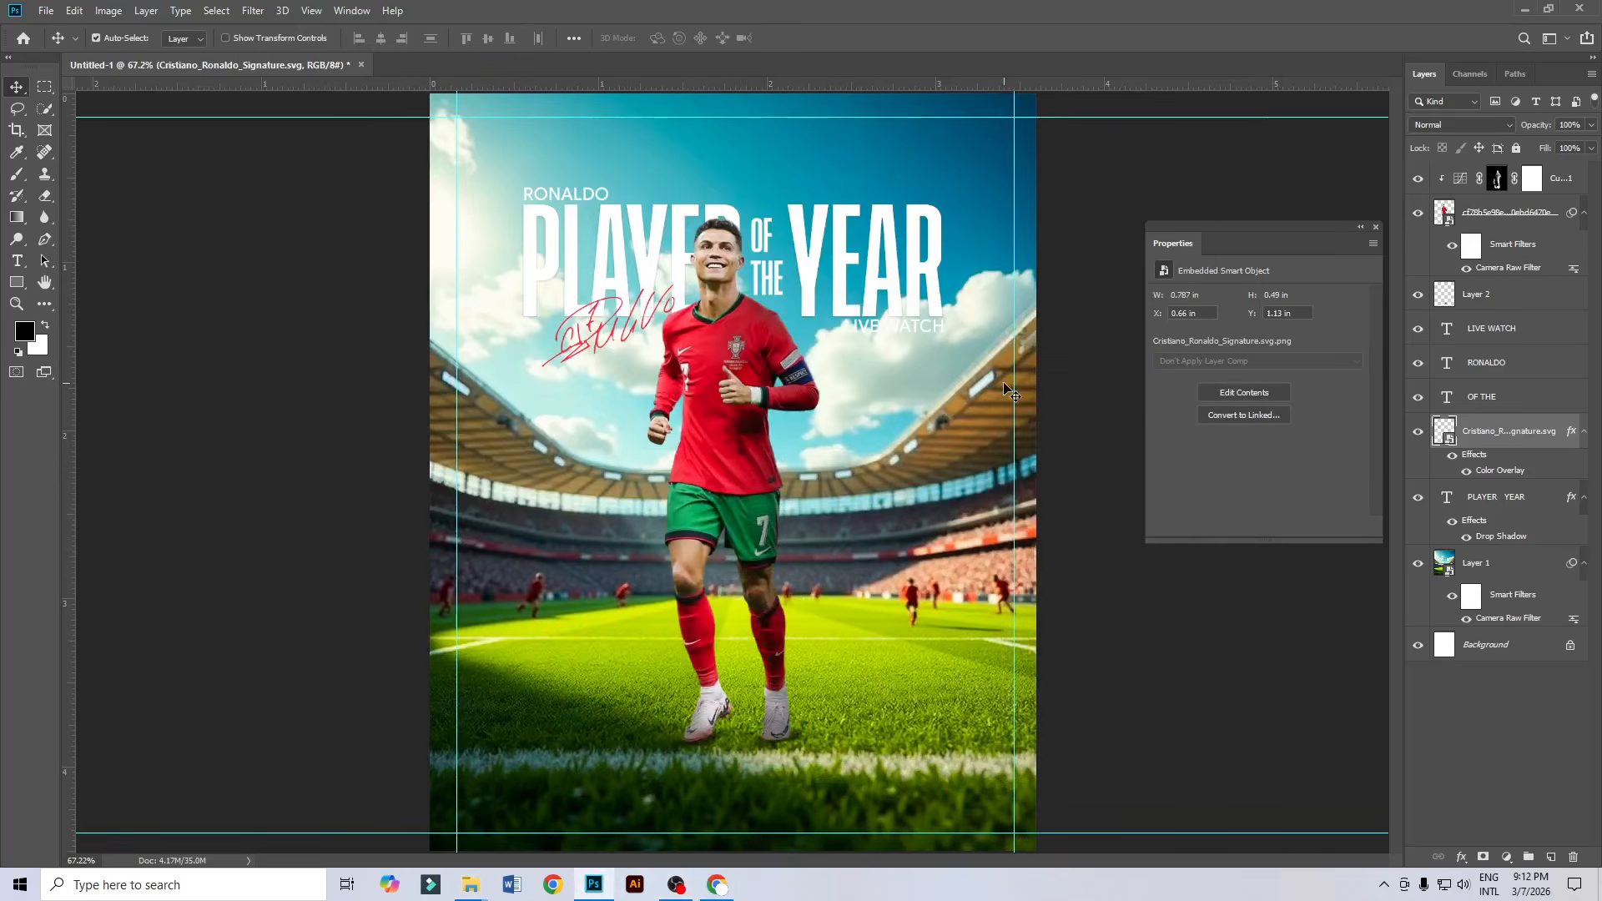
Change the font of the RONALDO caption above the title to Outfit Light.
double_click(565, 204)
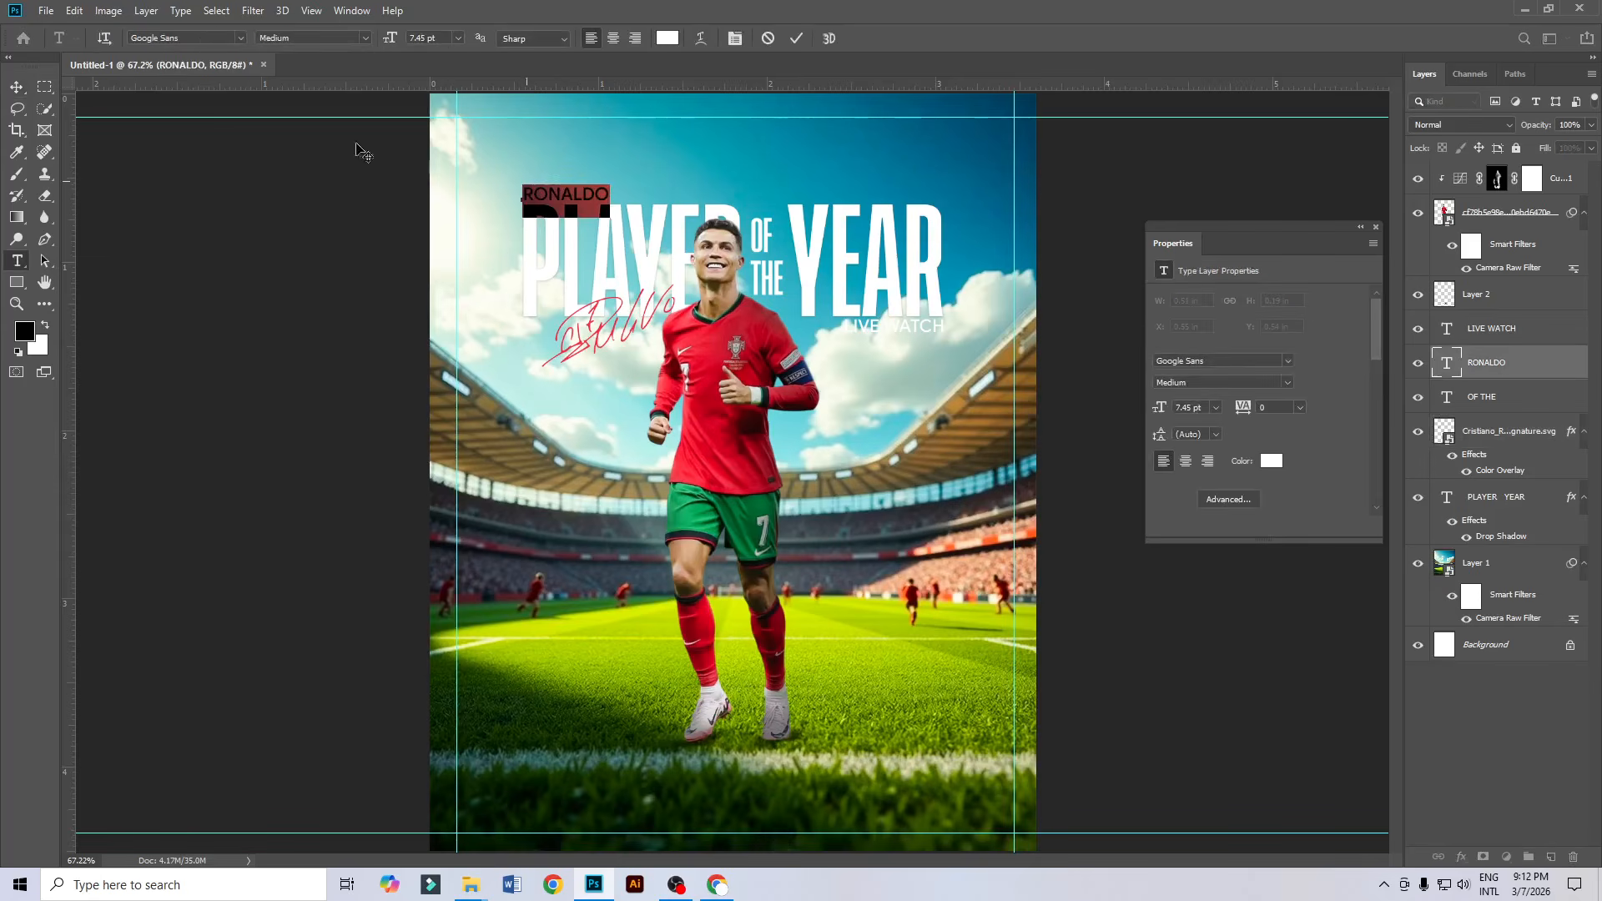
left_click(199, 39)
type("out")
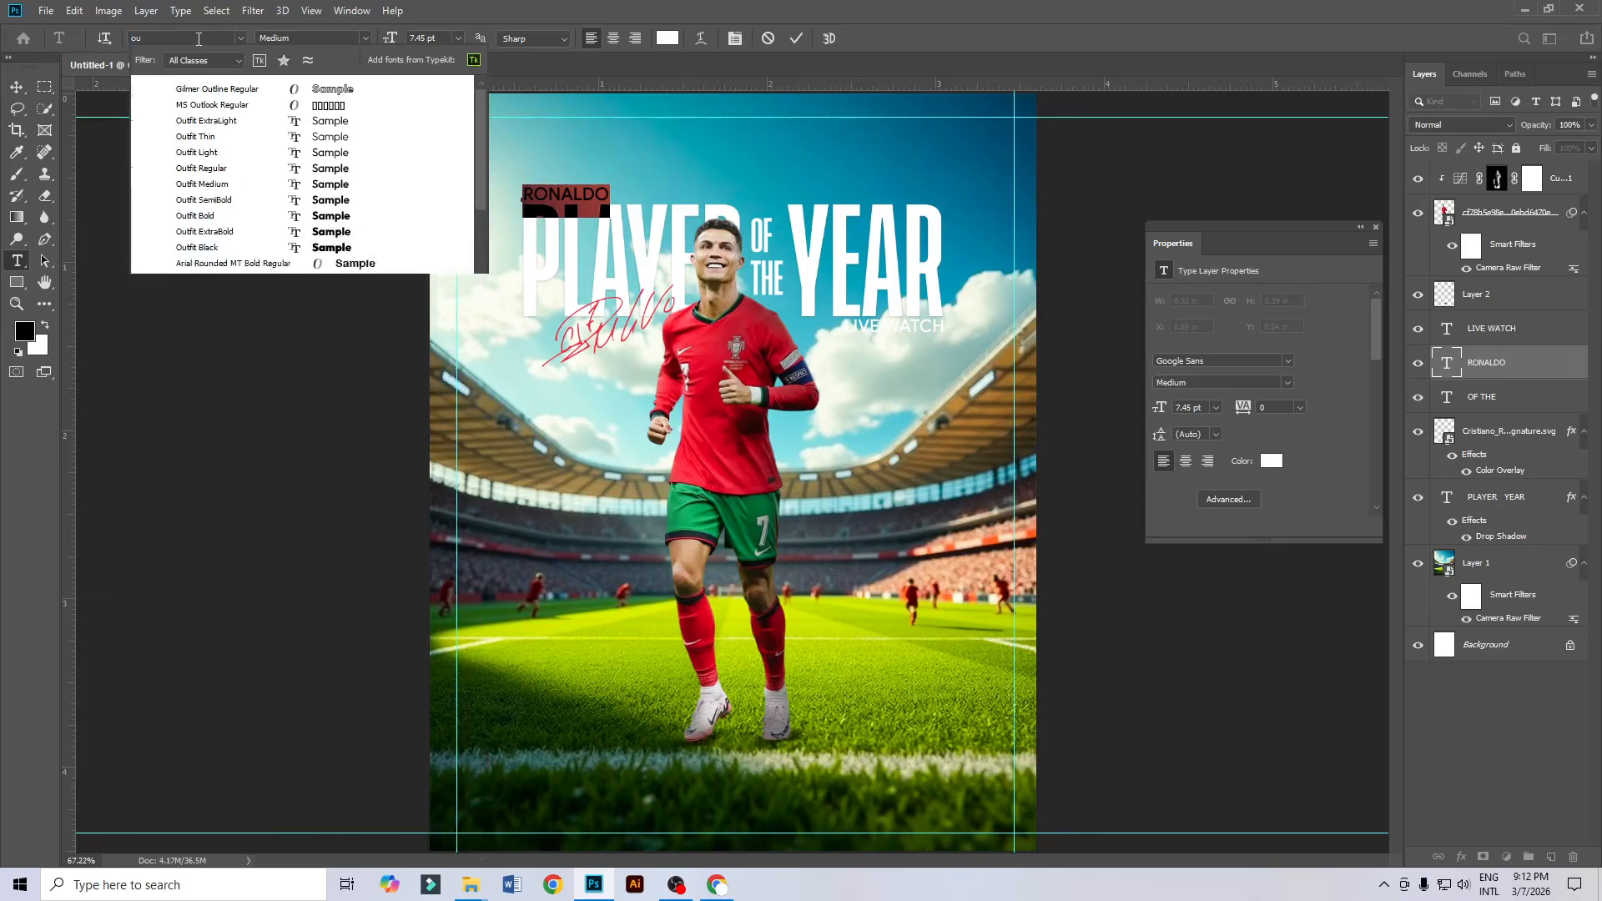
left_click(236, 154)
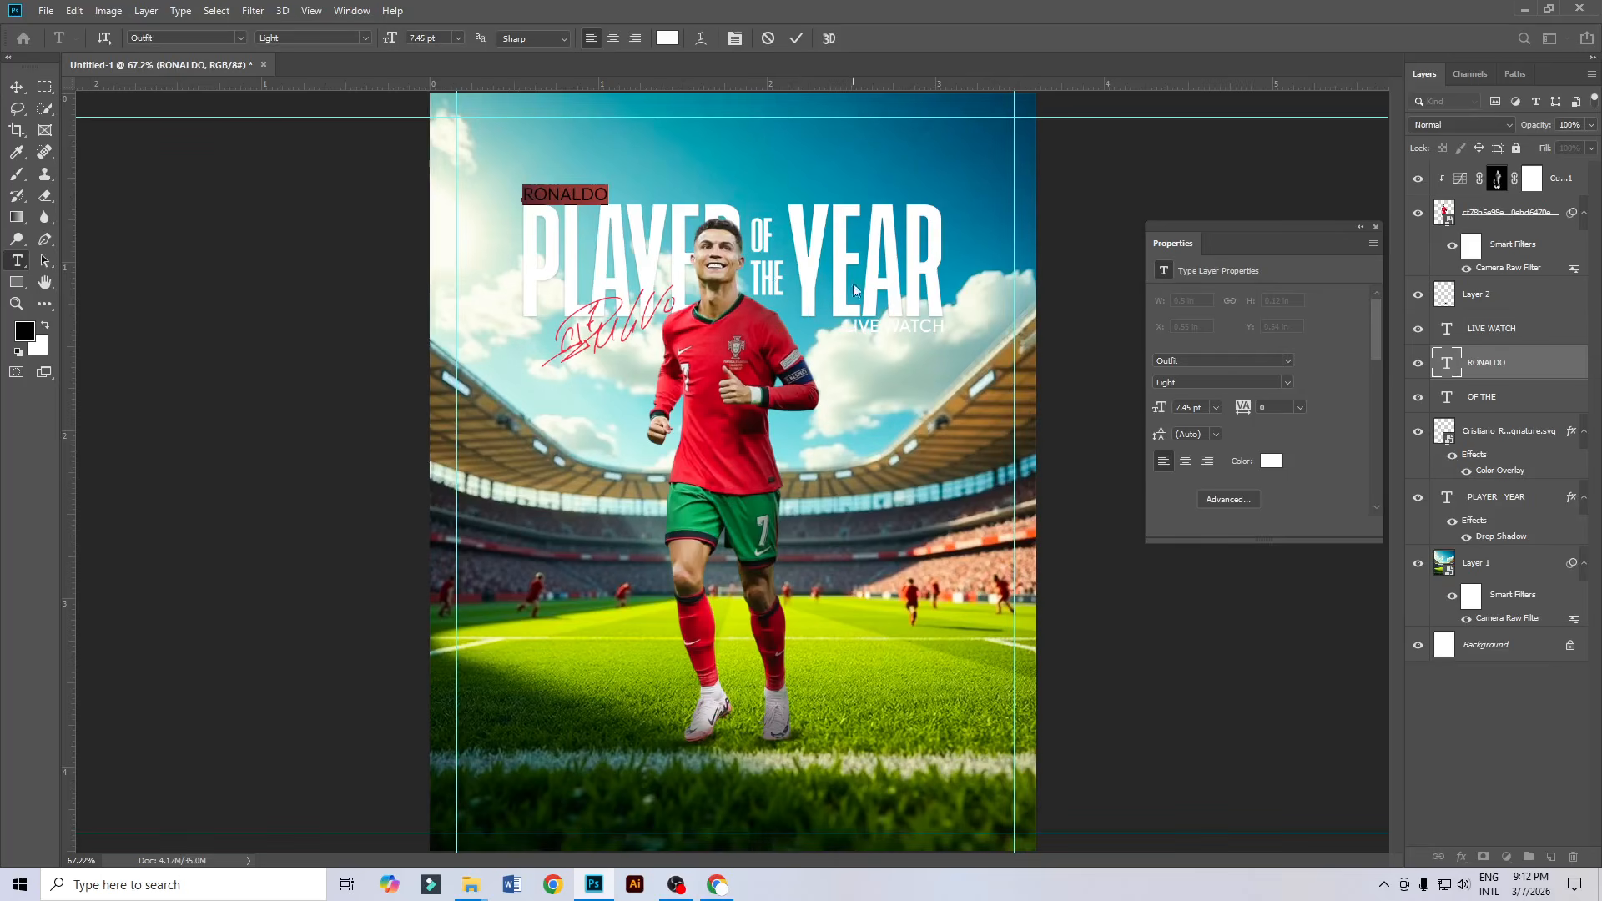
key("ctrl+Return")
Change the font of the LIVE WATCH caption below the title to Outfit Light.
left_click(890, 321, "ctrl")
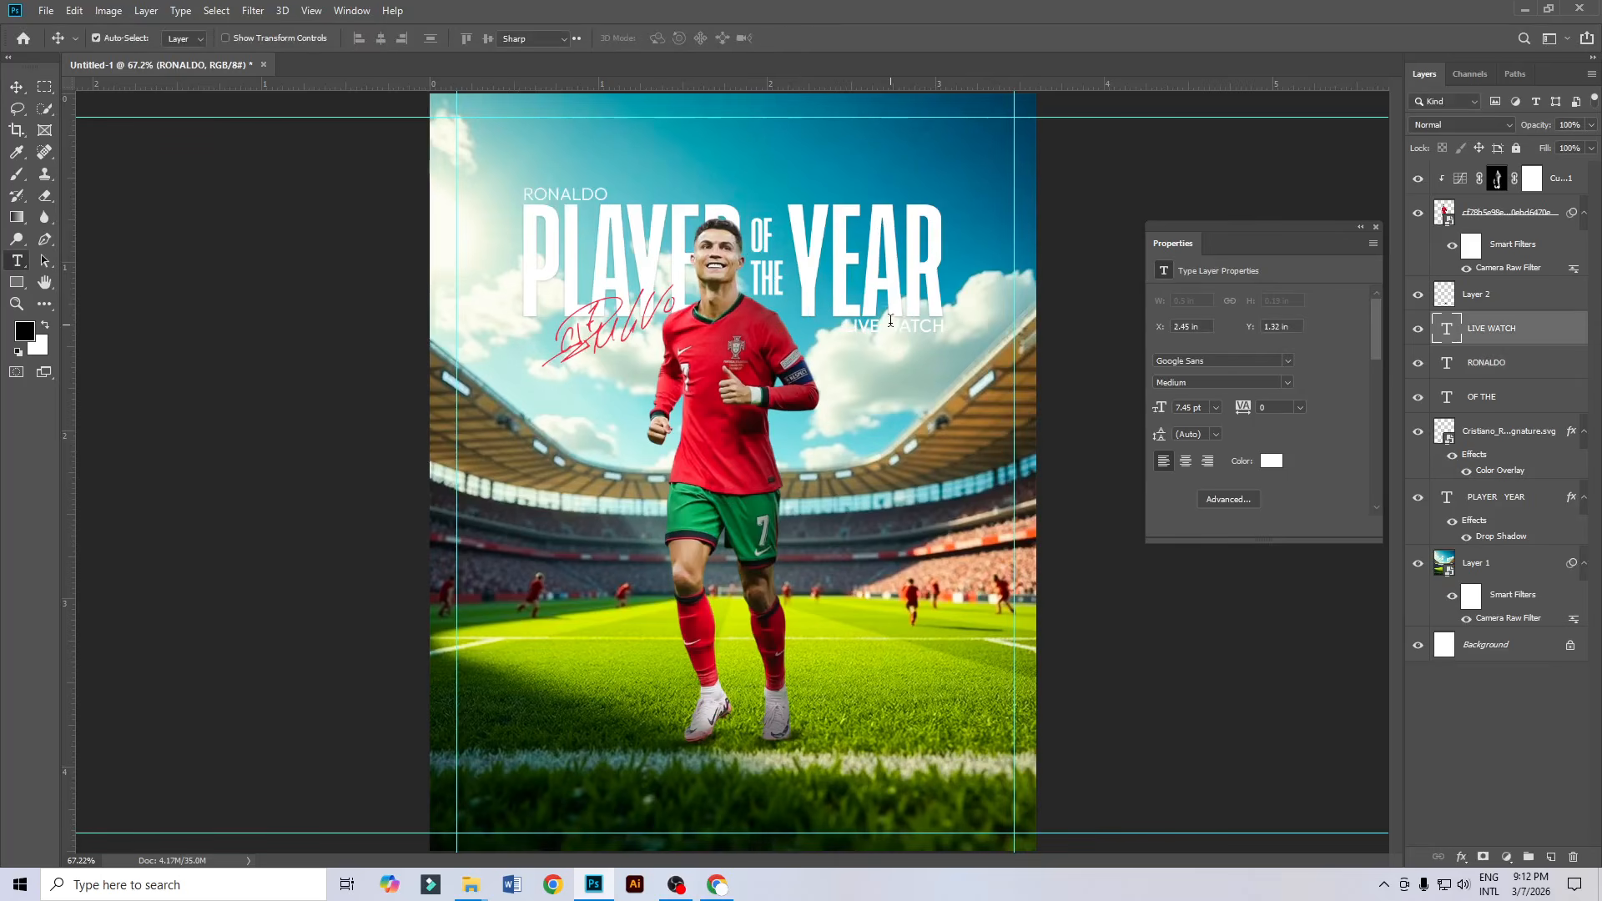
triple_click(891, 321)
left_click(238, 37)
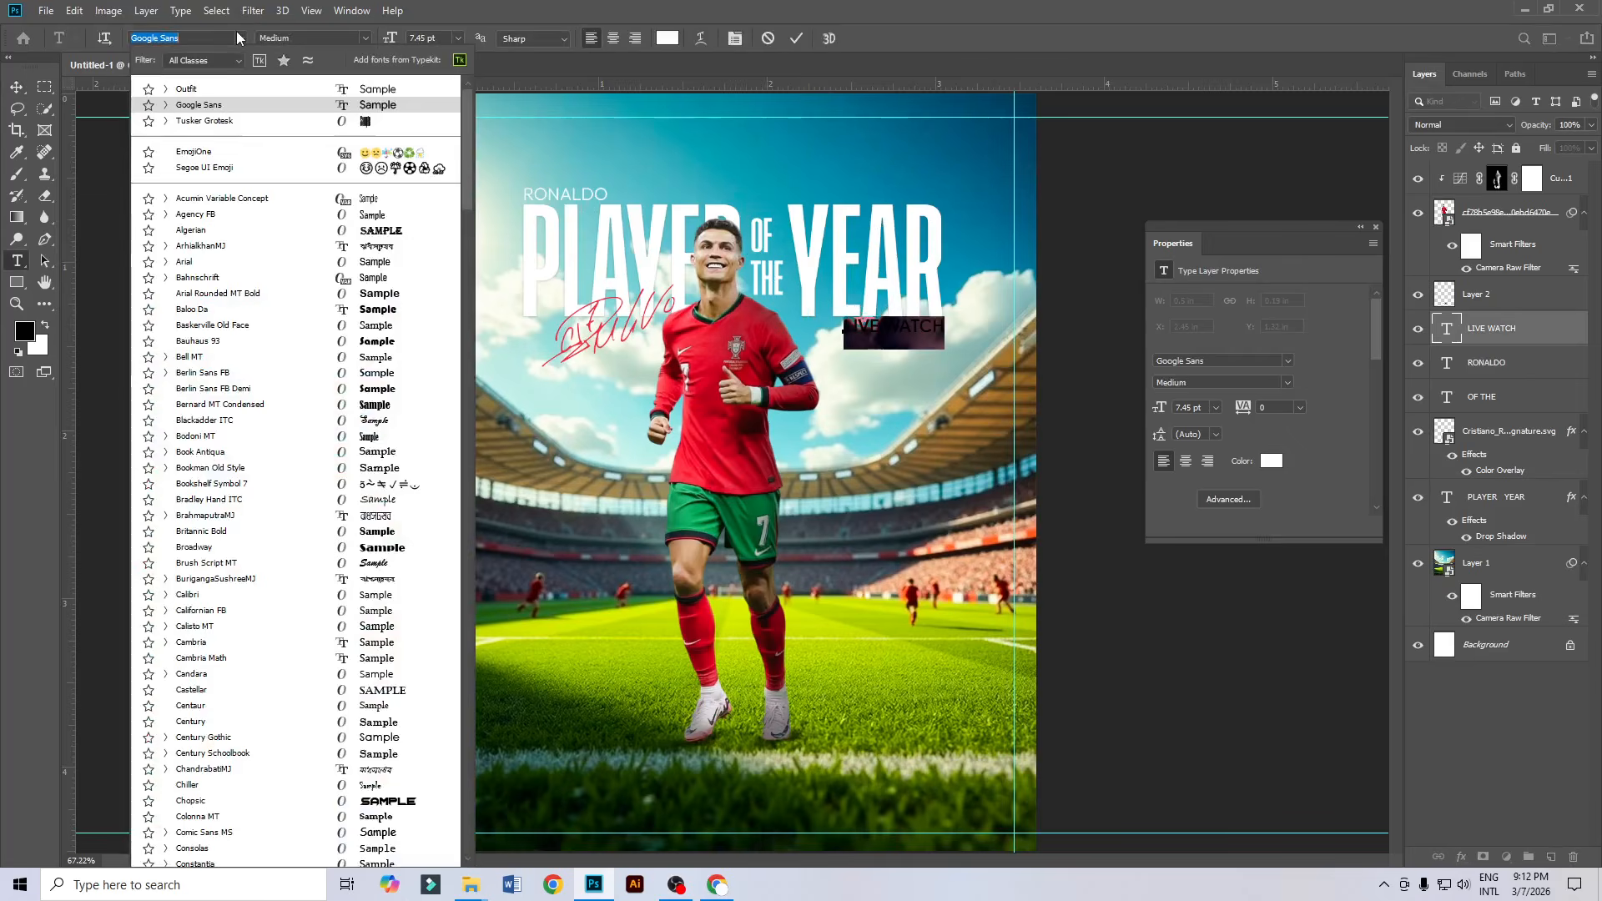
left_click(220, 88)
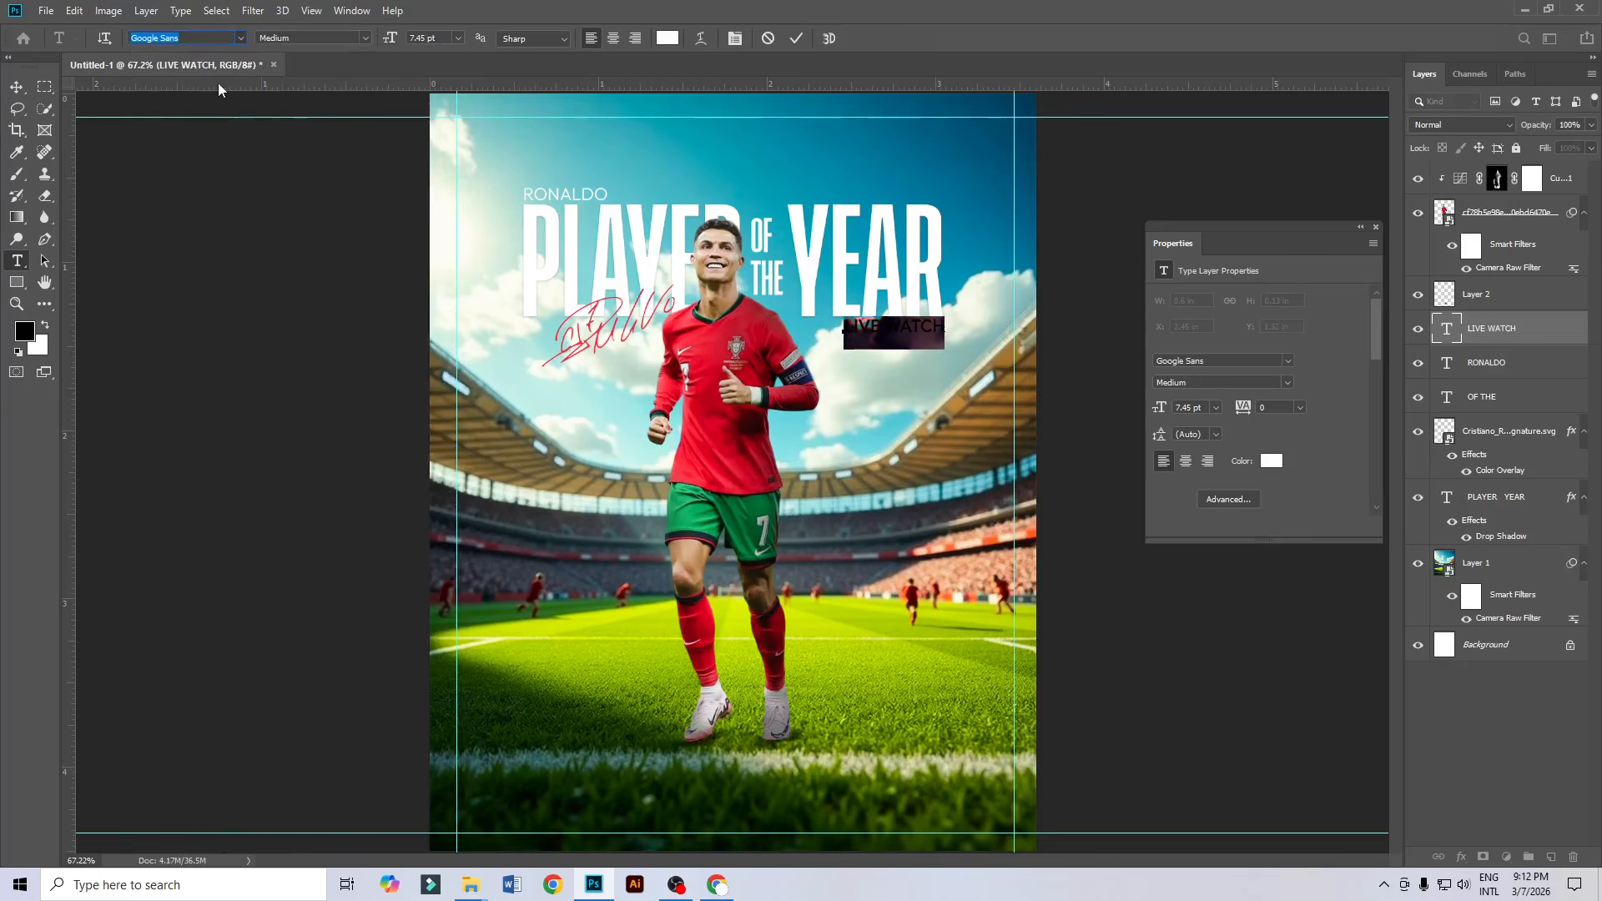
left_click(367, 38)
left_click(283, 78)
key("ctrl+Return")
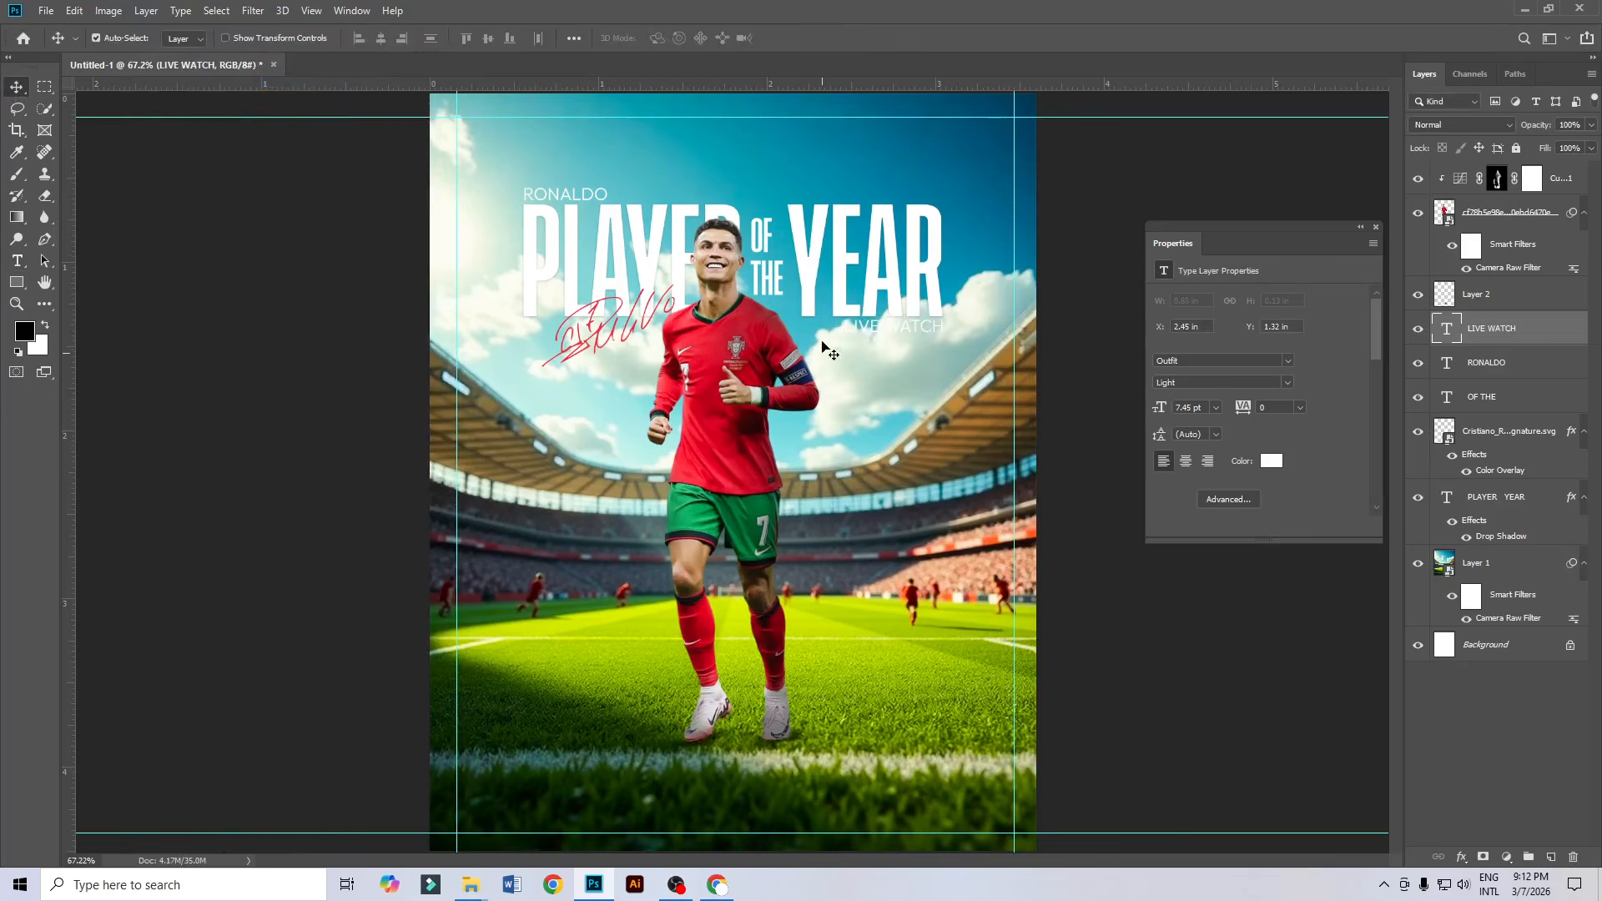
Create a paragraph text box about 2.94 by 0.34 in near the poster's bottom edge and paste the copied bio at 5.01 pt.
scroll(898, 359, "down", 1)
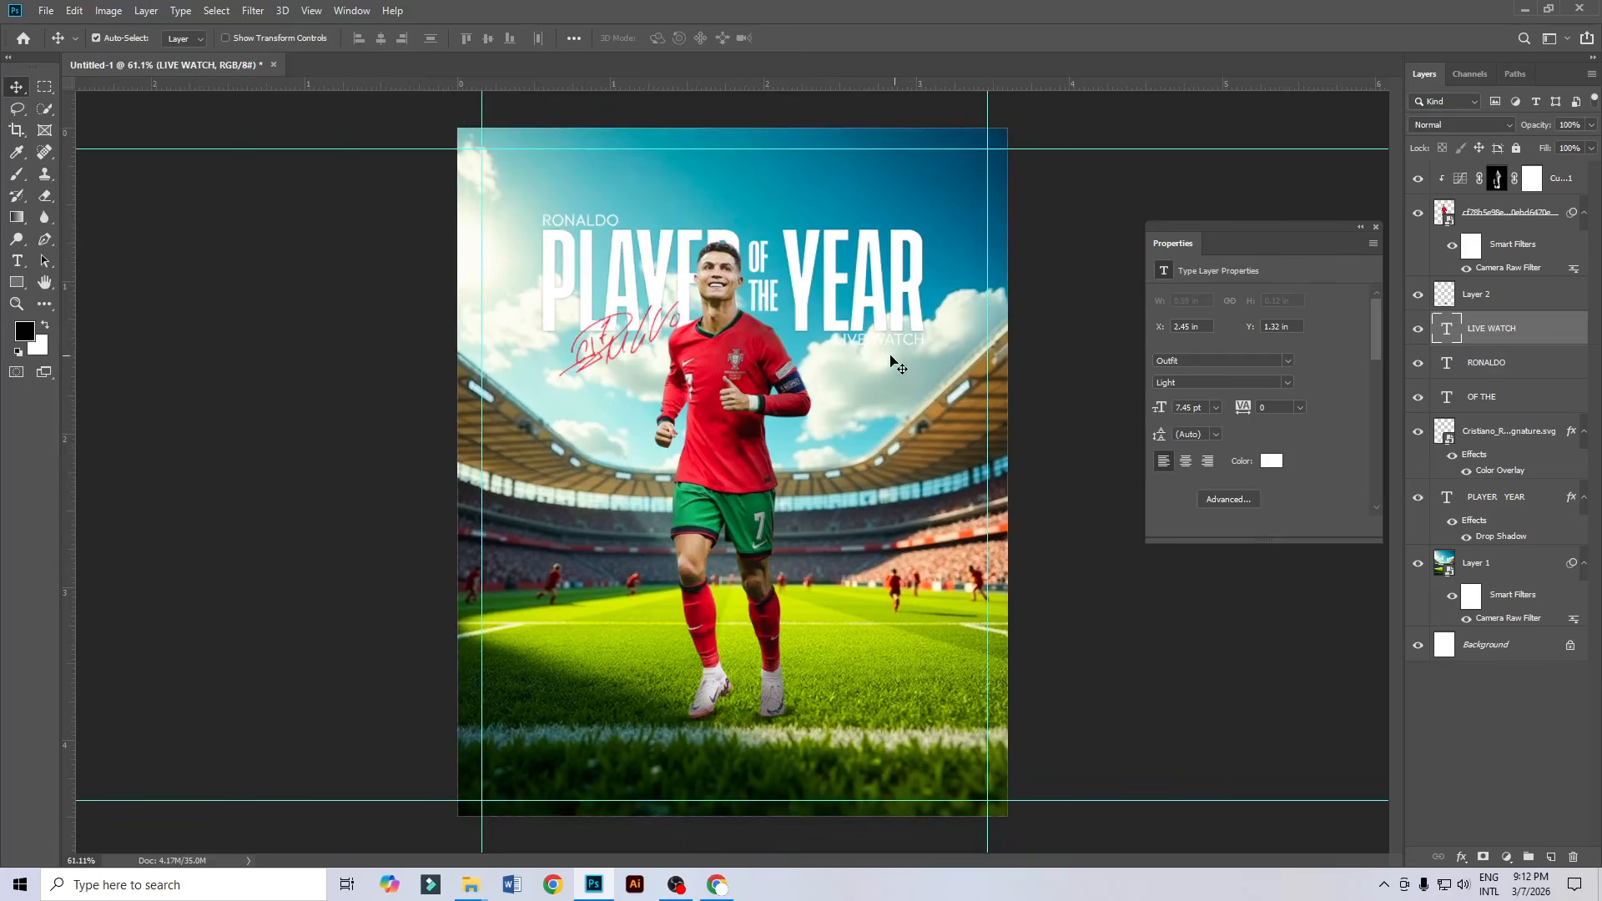
left_click(17, 262)
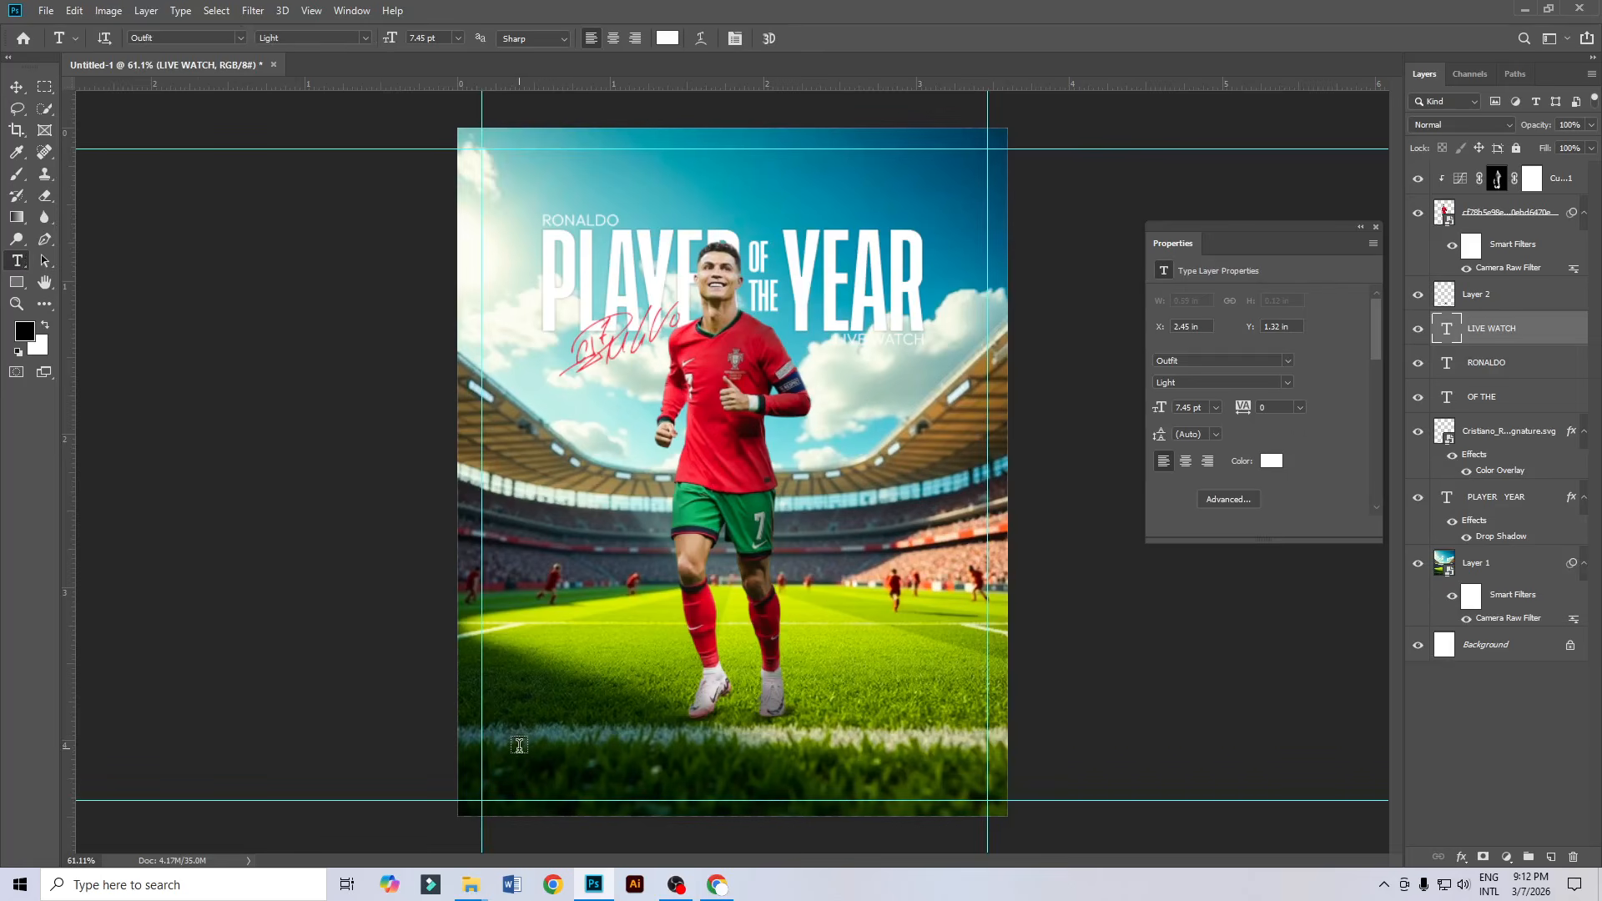
left_click_drag(507, 749, 957, 792)
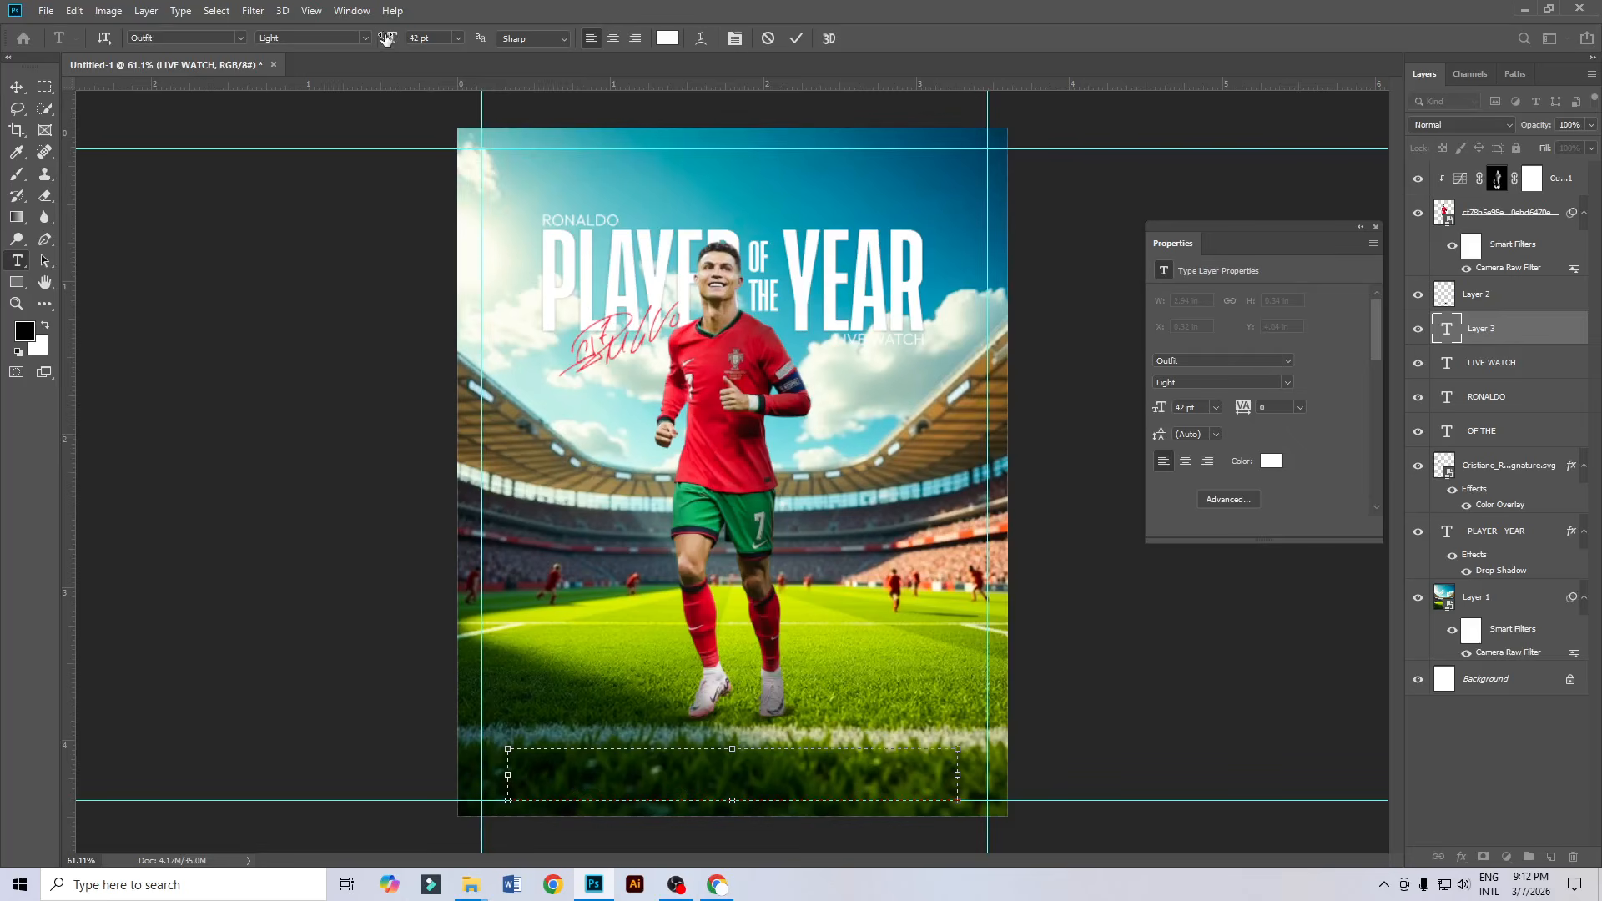
left_click_drag(387, 39, 442, 50)
key("ctrl+v")
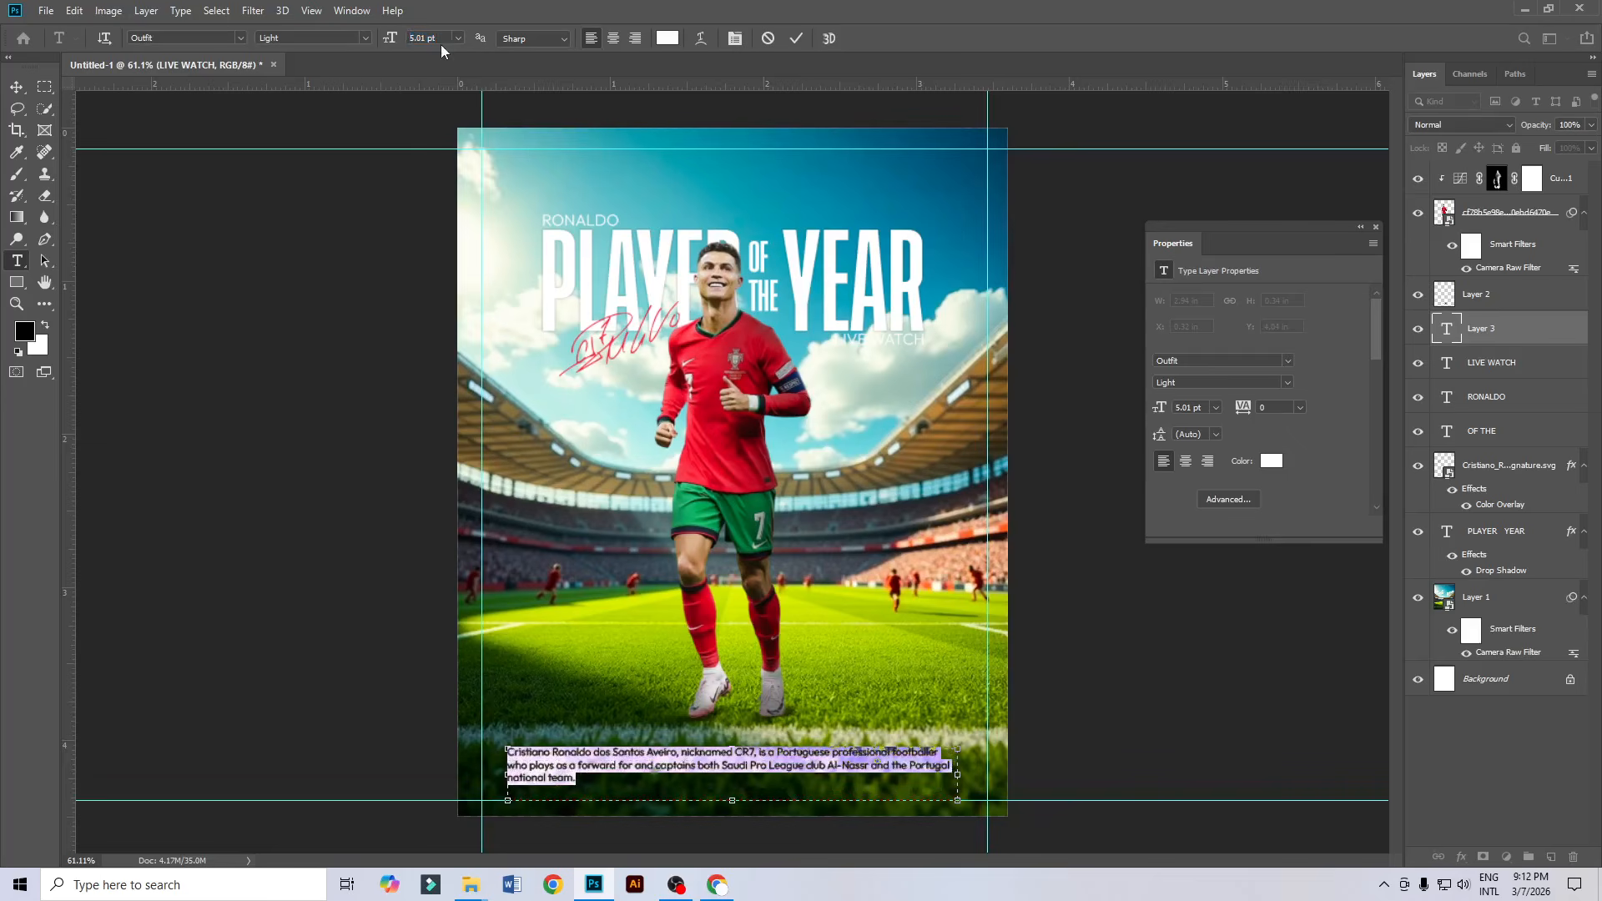
Center-align the bio paragraph and reduce its font size to 4.01 pt.
left_click(613, 38)
left_click(572, 272)
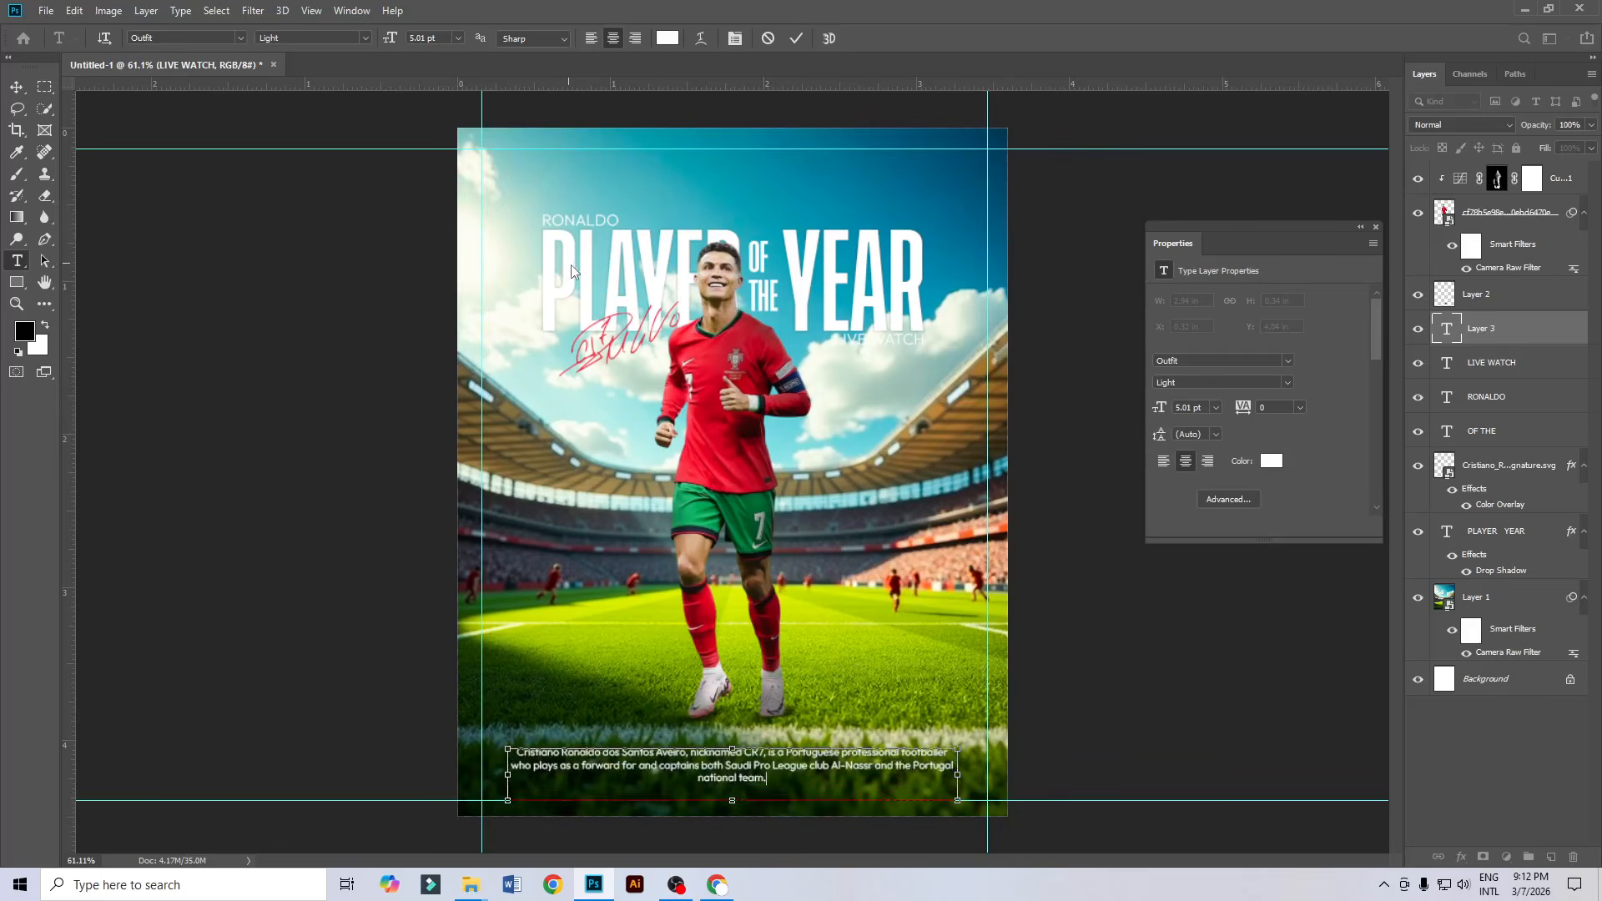
key("ctrl+a")
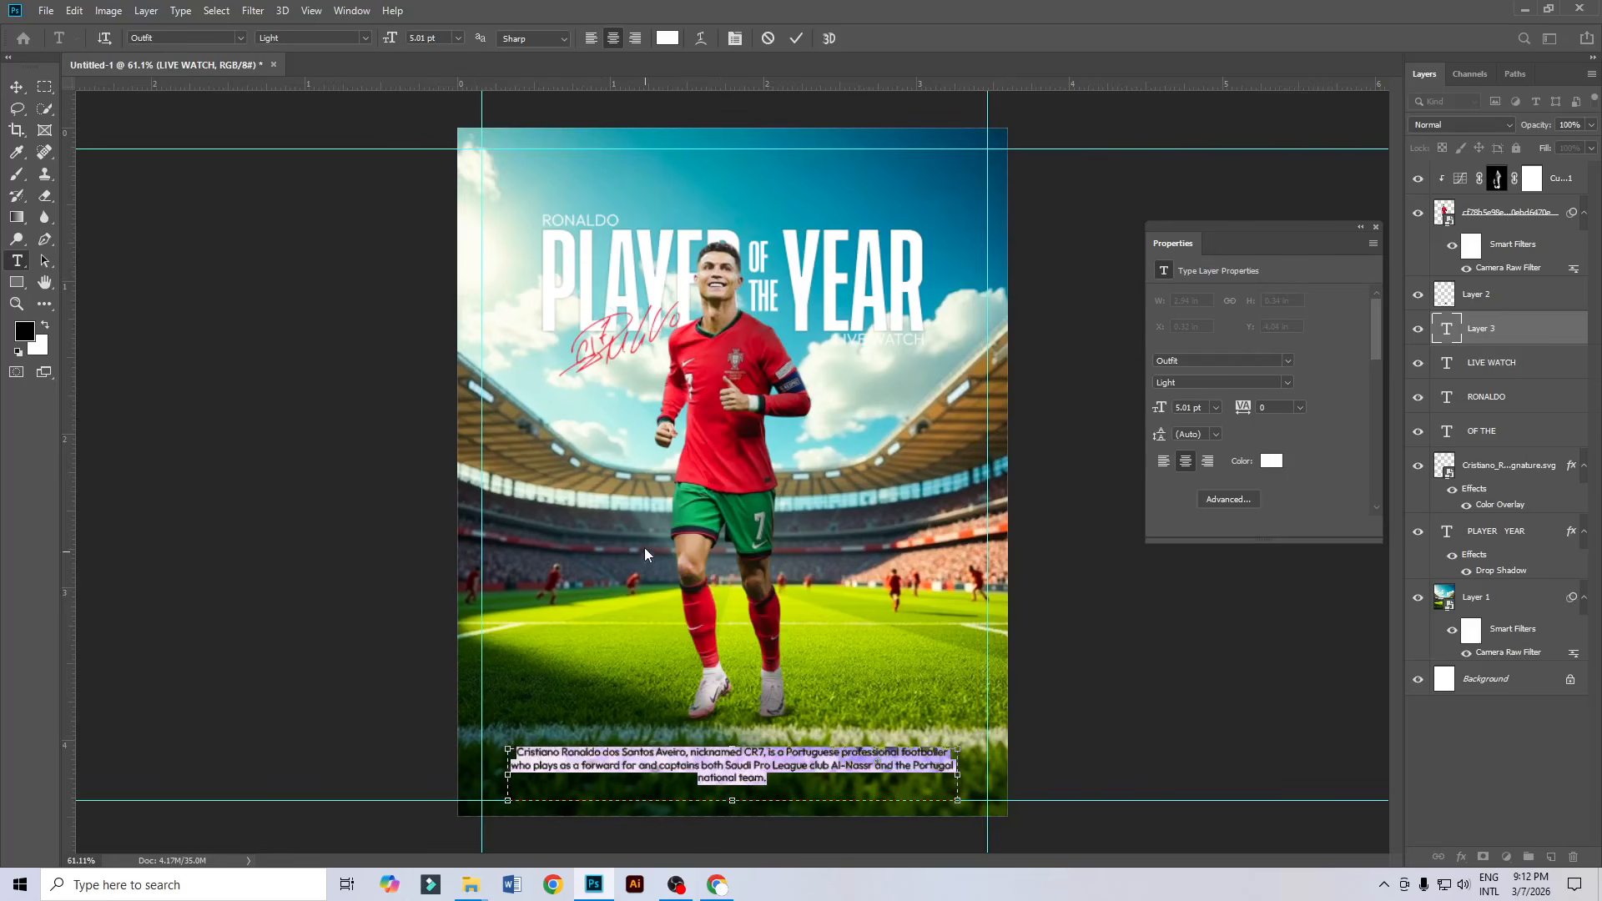
key("Down")
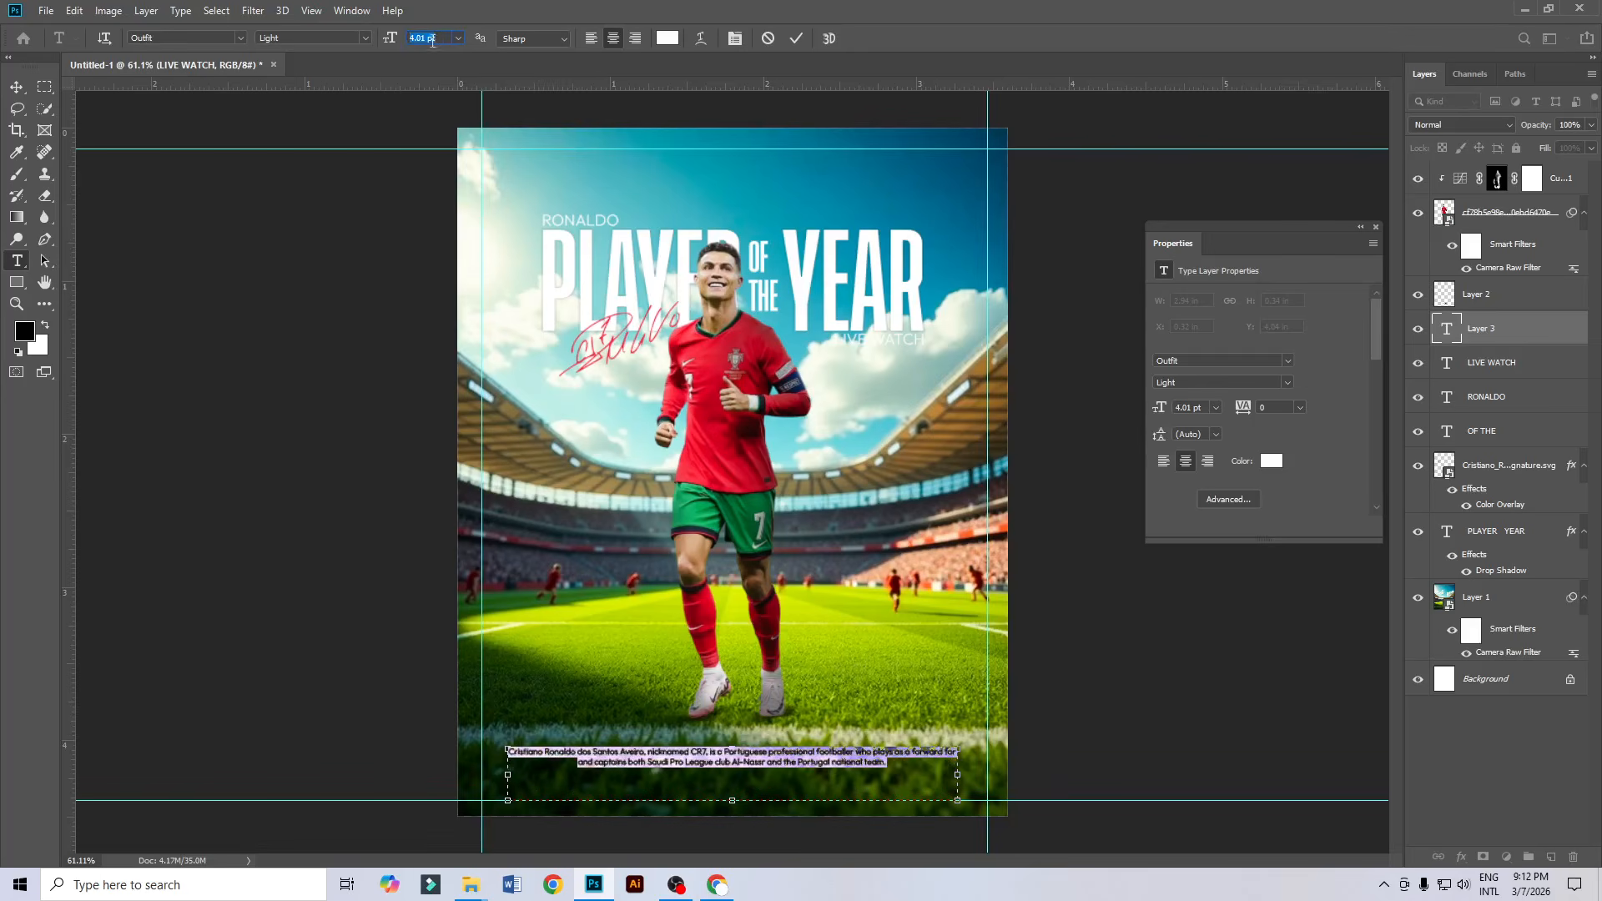
left_click(17, 87)
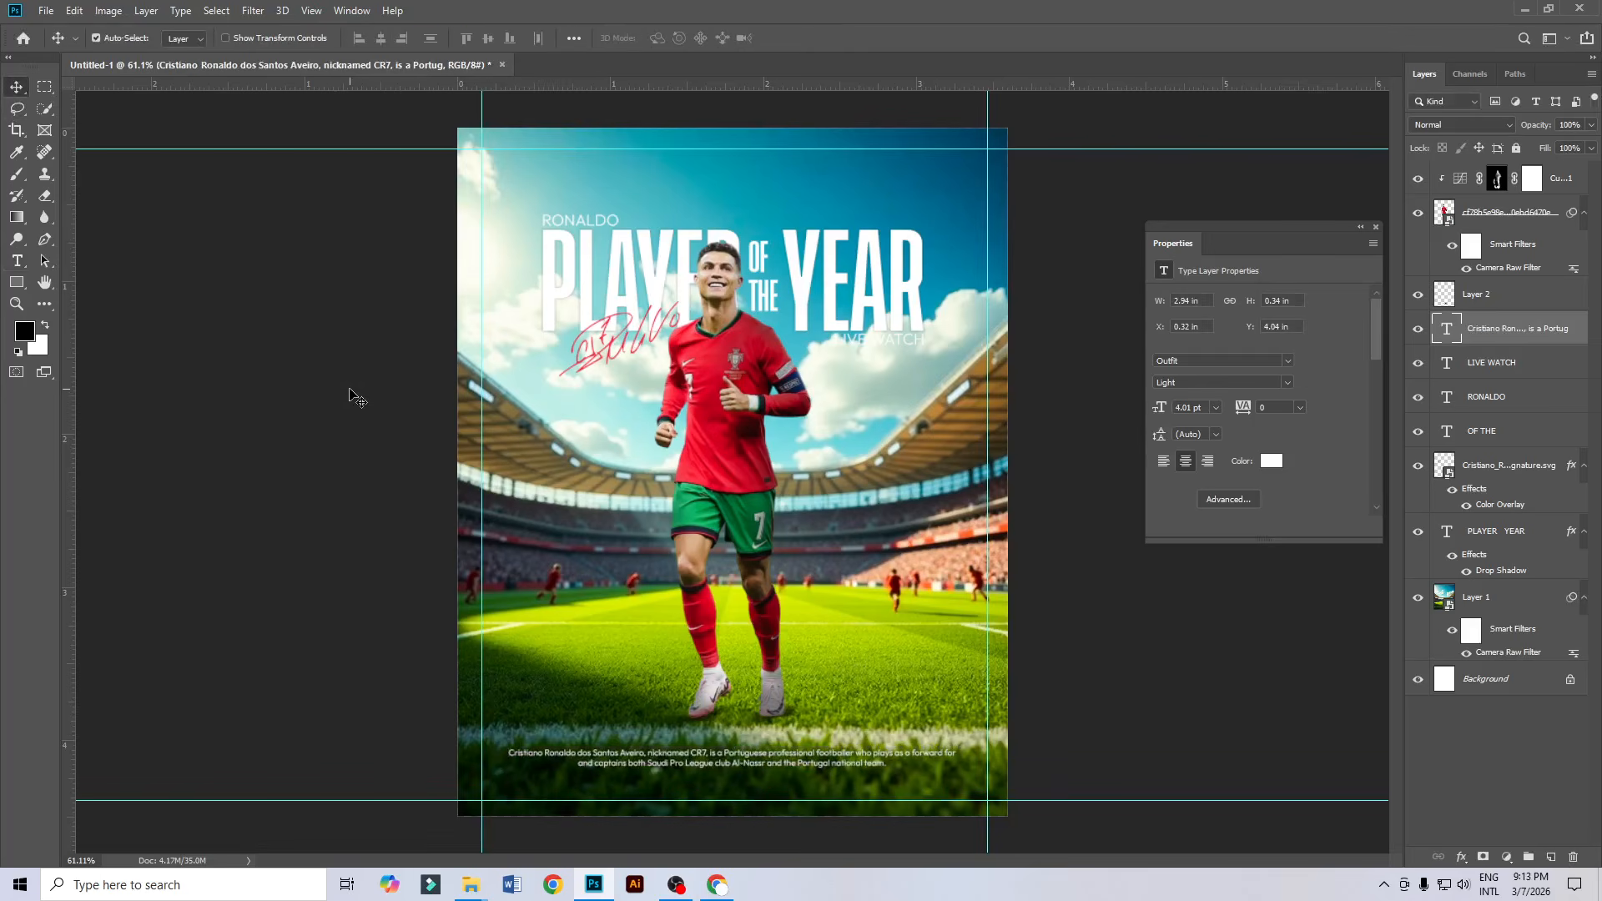
Nudge the bio text down to Y 4.18 in, just above the bottom guide.
key("shift+Down")
key("shift+Down")
key("shift+Down")
key("shift+Down")
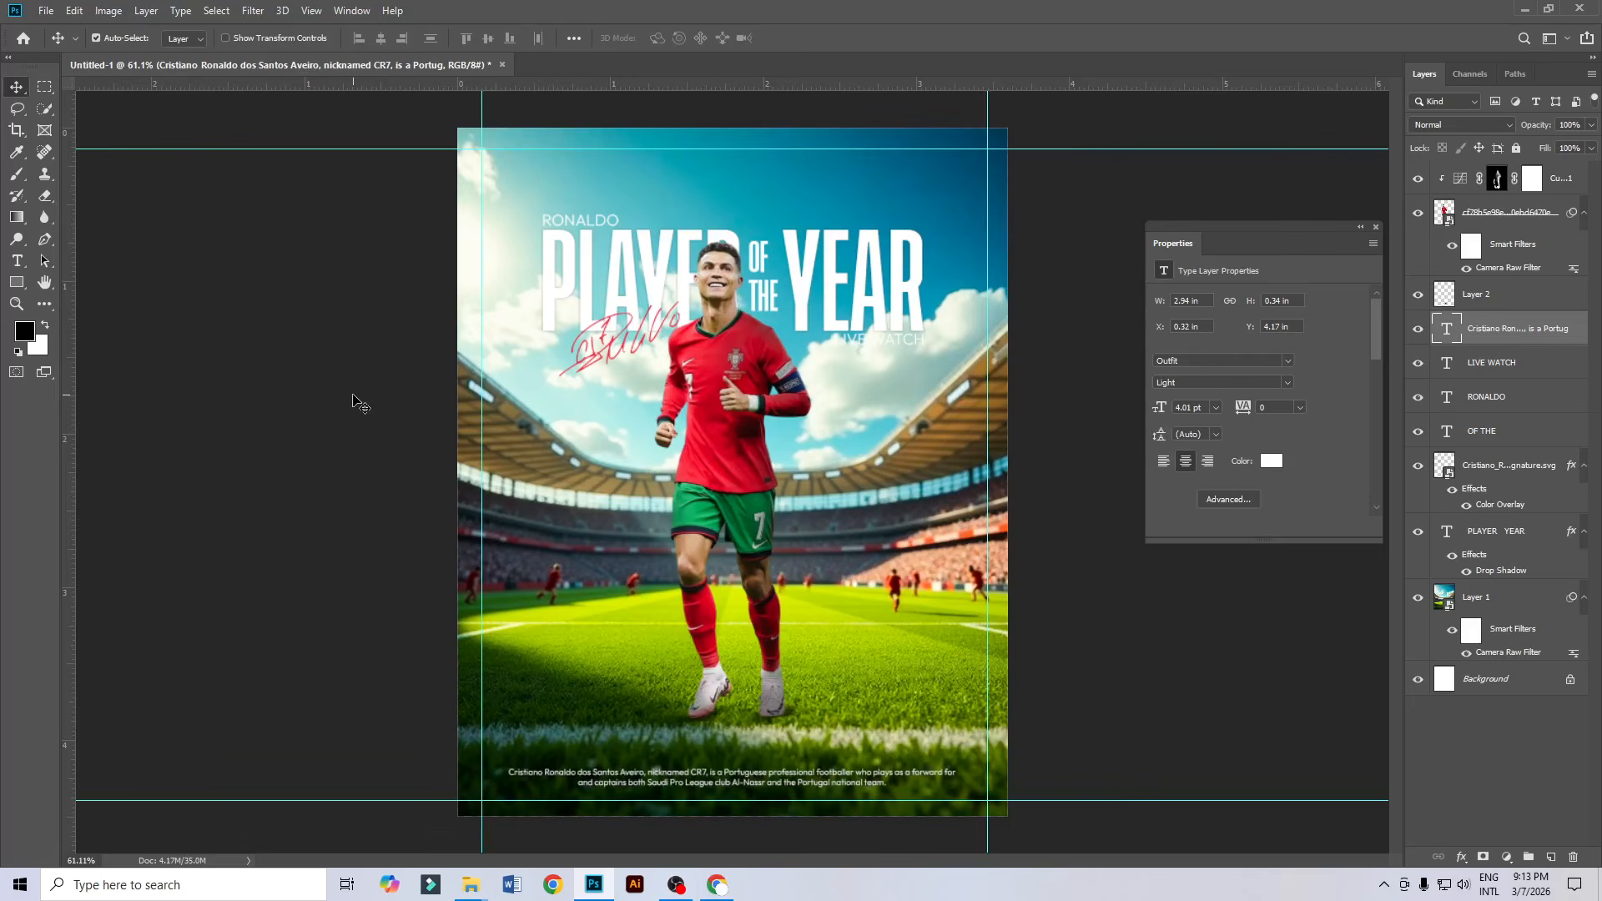
key("Down")
key("Down")
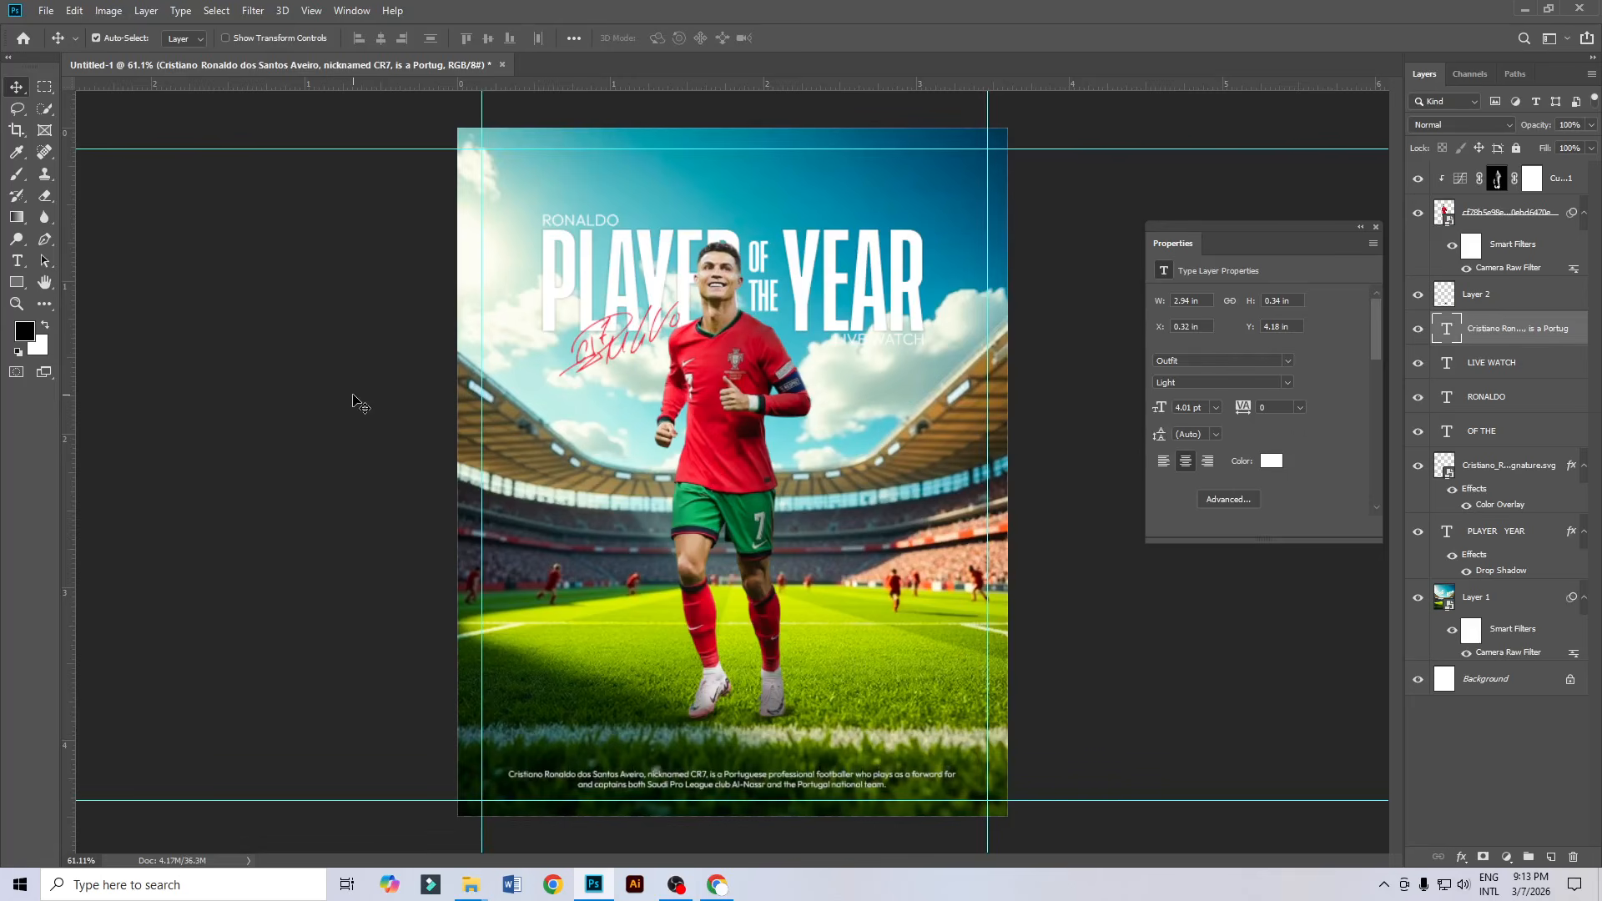
key("Up")
key("Up")
key("Up")
key("Up")
key("Up")
key("Down")
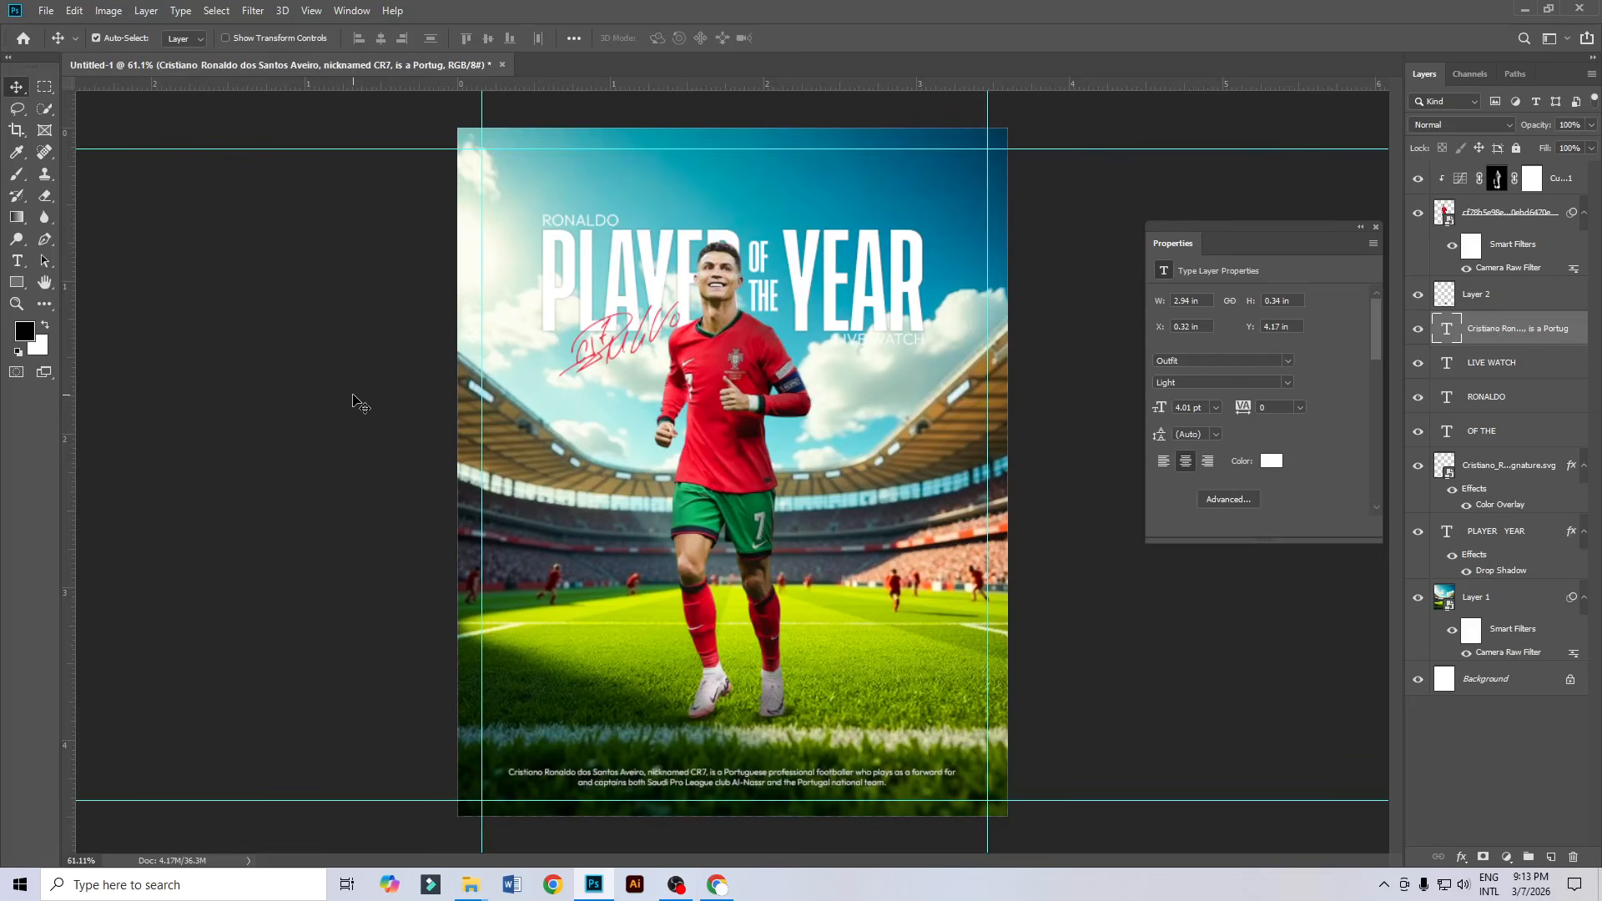
key("Down")
key("Down")
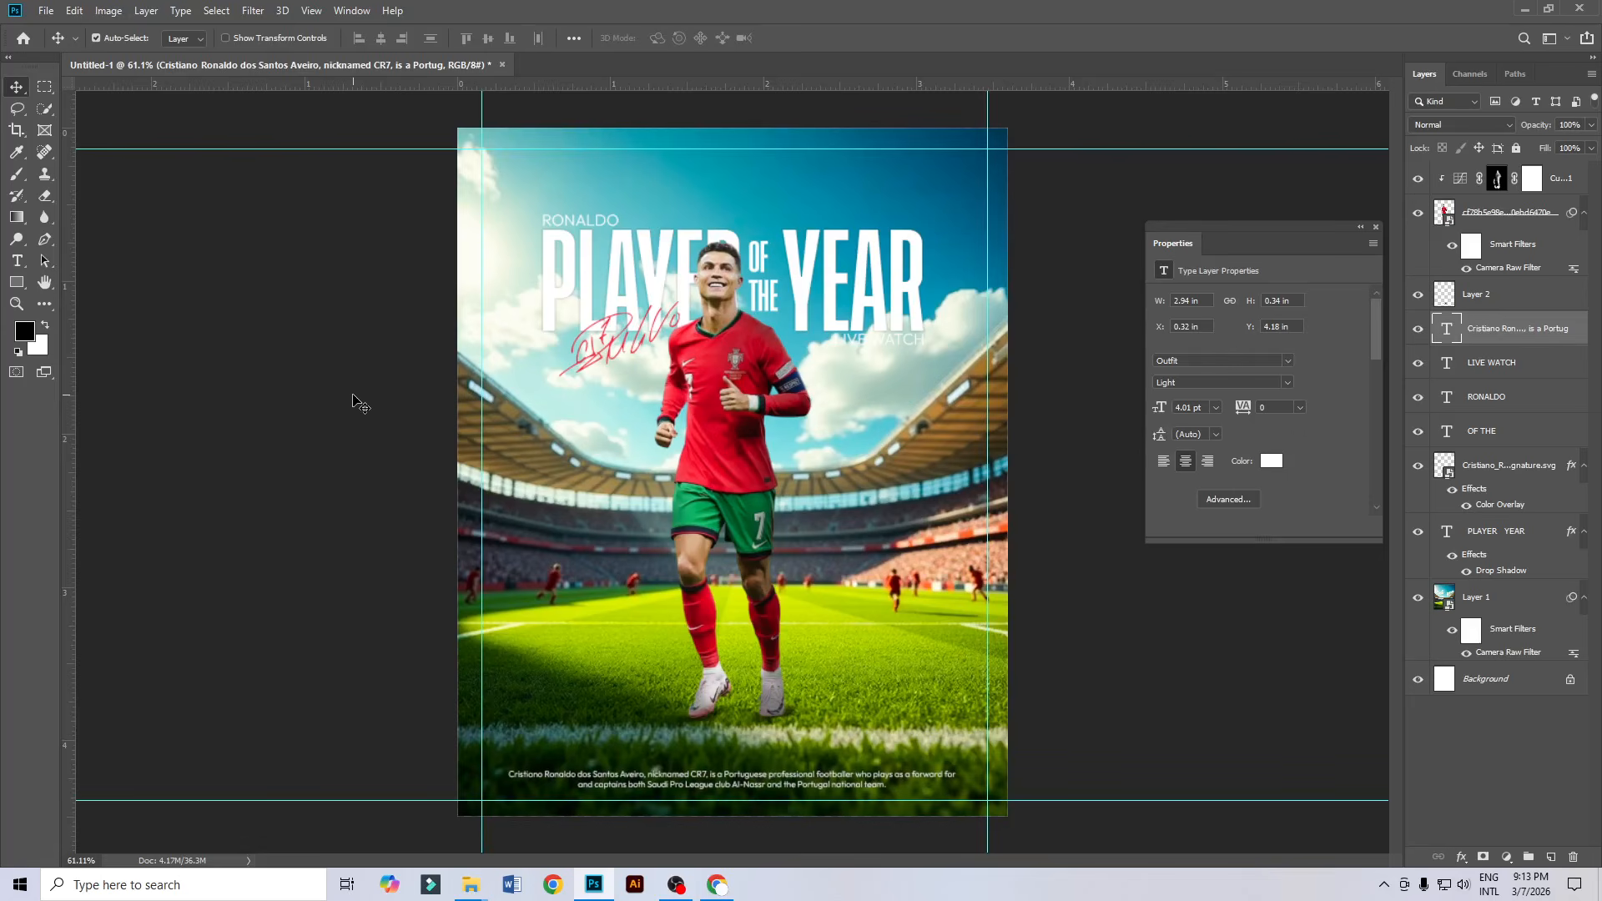
Center the bio text horizontally on the whole canvas and clear the selection.
key("ctrl")
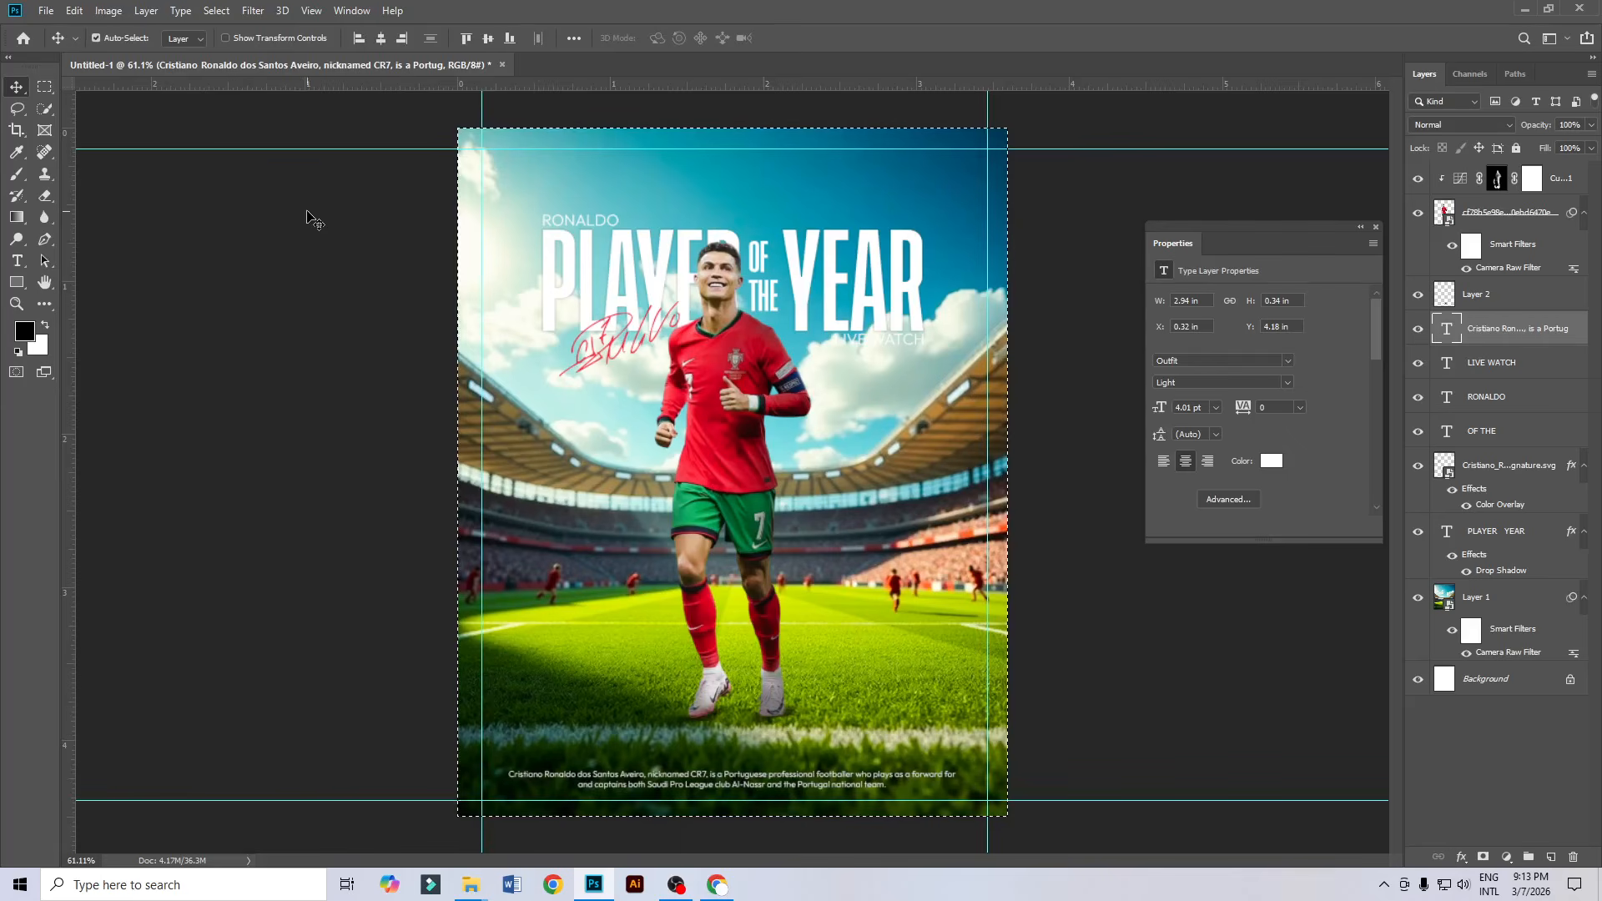
key("ctrl+a")
left_click(384, 38)
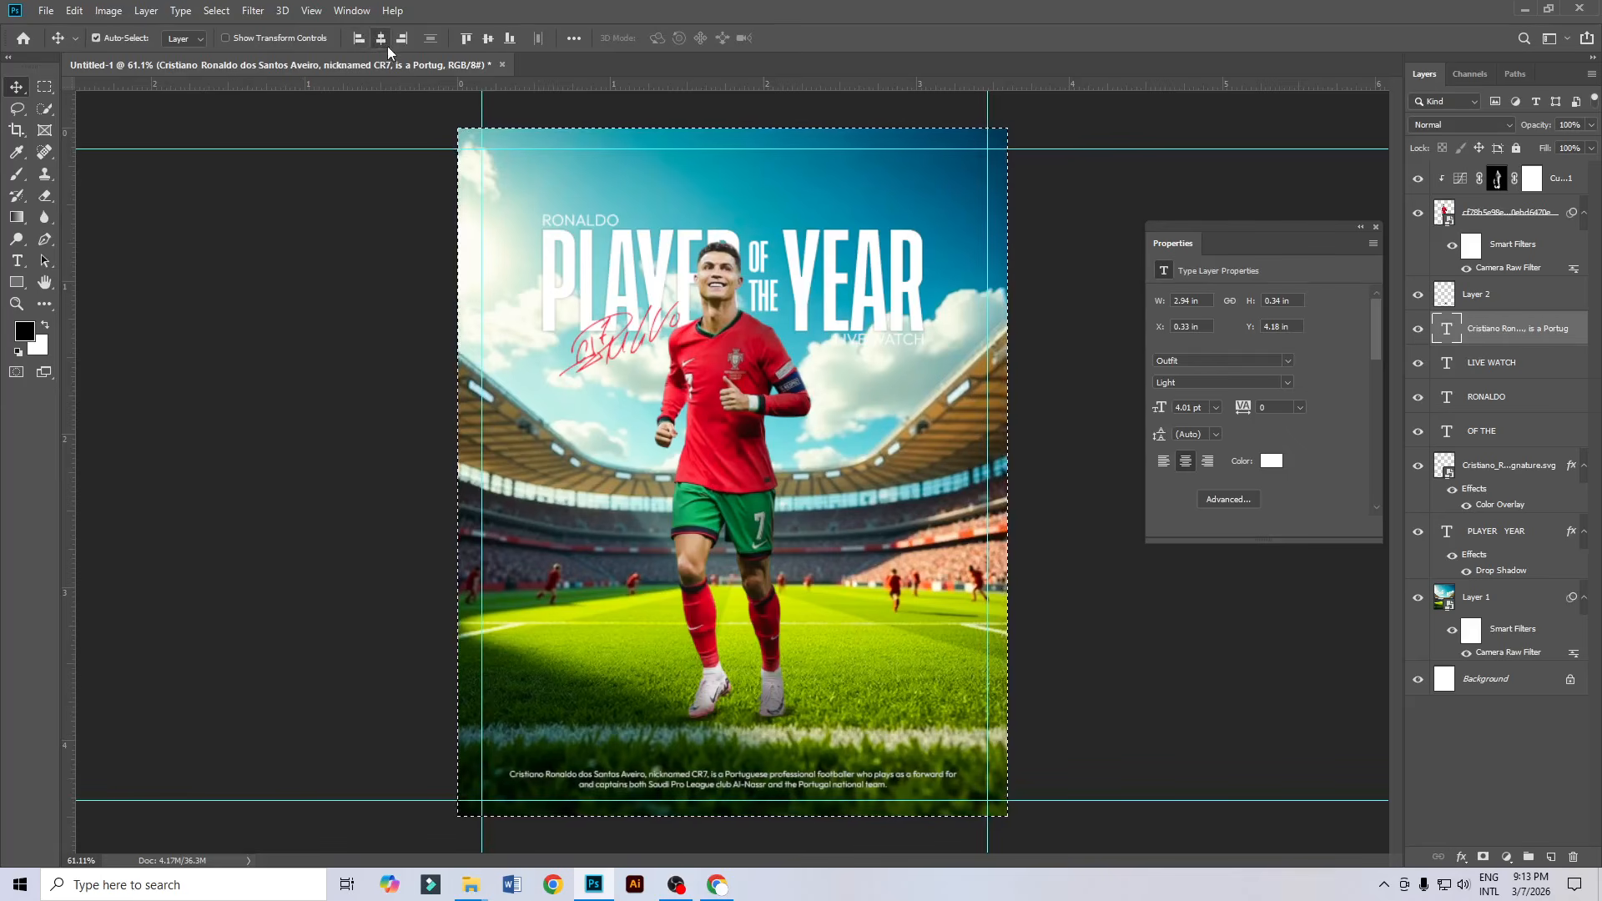
key("ctrl+d")
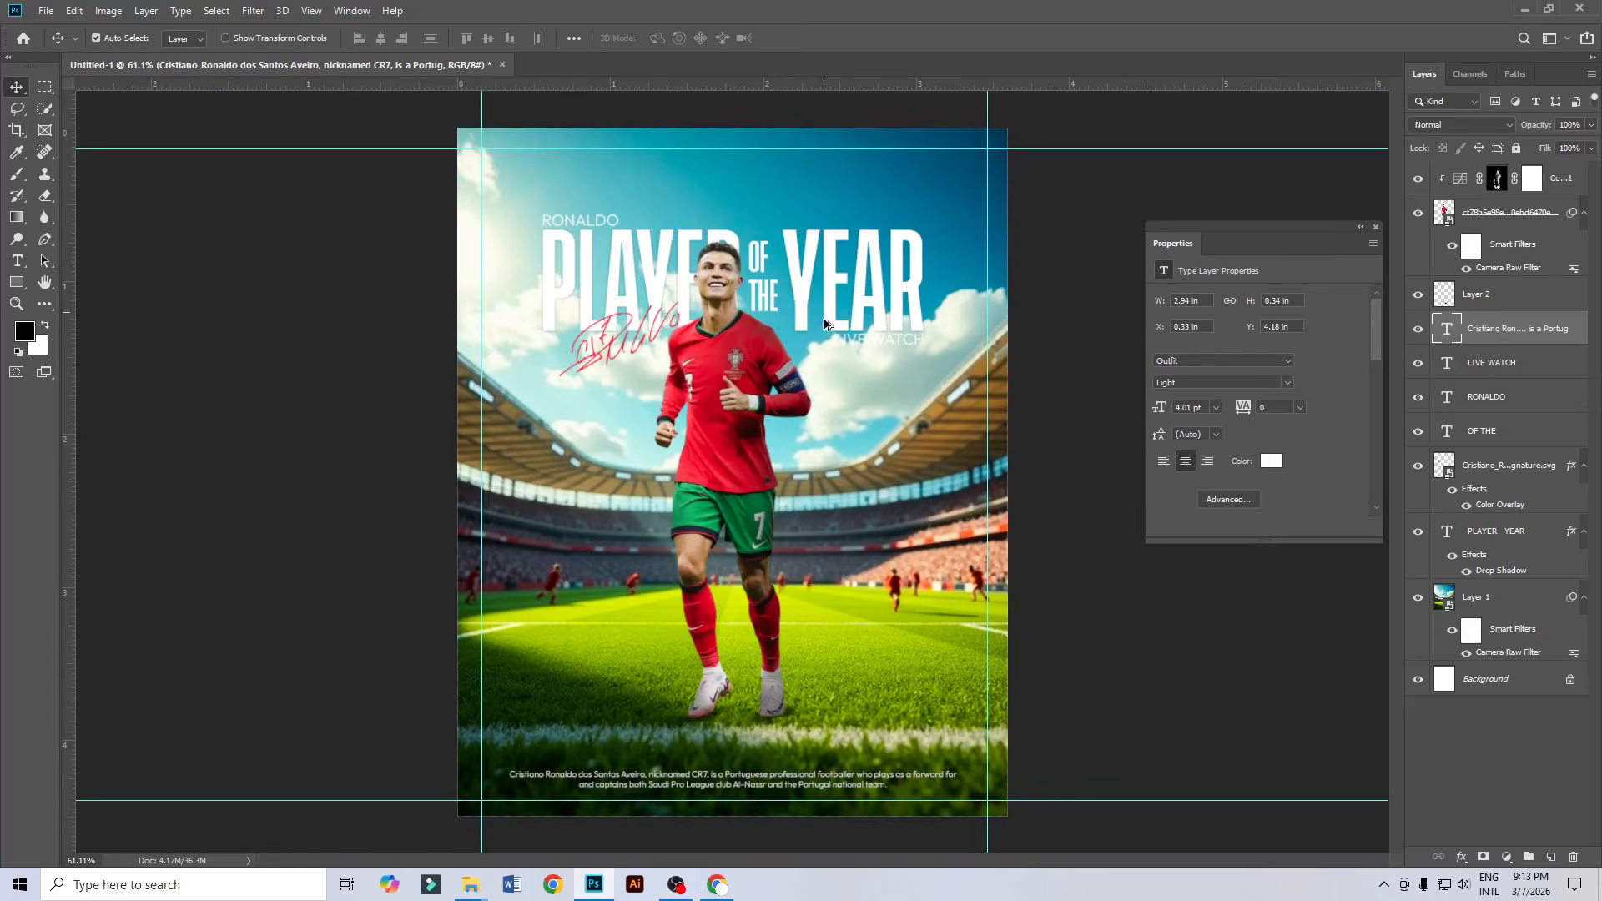
Recolor the RONALDO and LIVE WATCH captions together to red f52139 and clear the layer selection.
scroll(926, 364, "up", 6)
left_click_drag(907, 328, 907, 460)
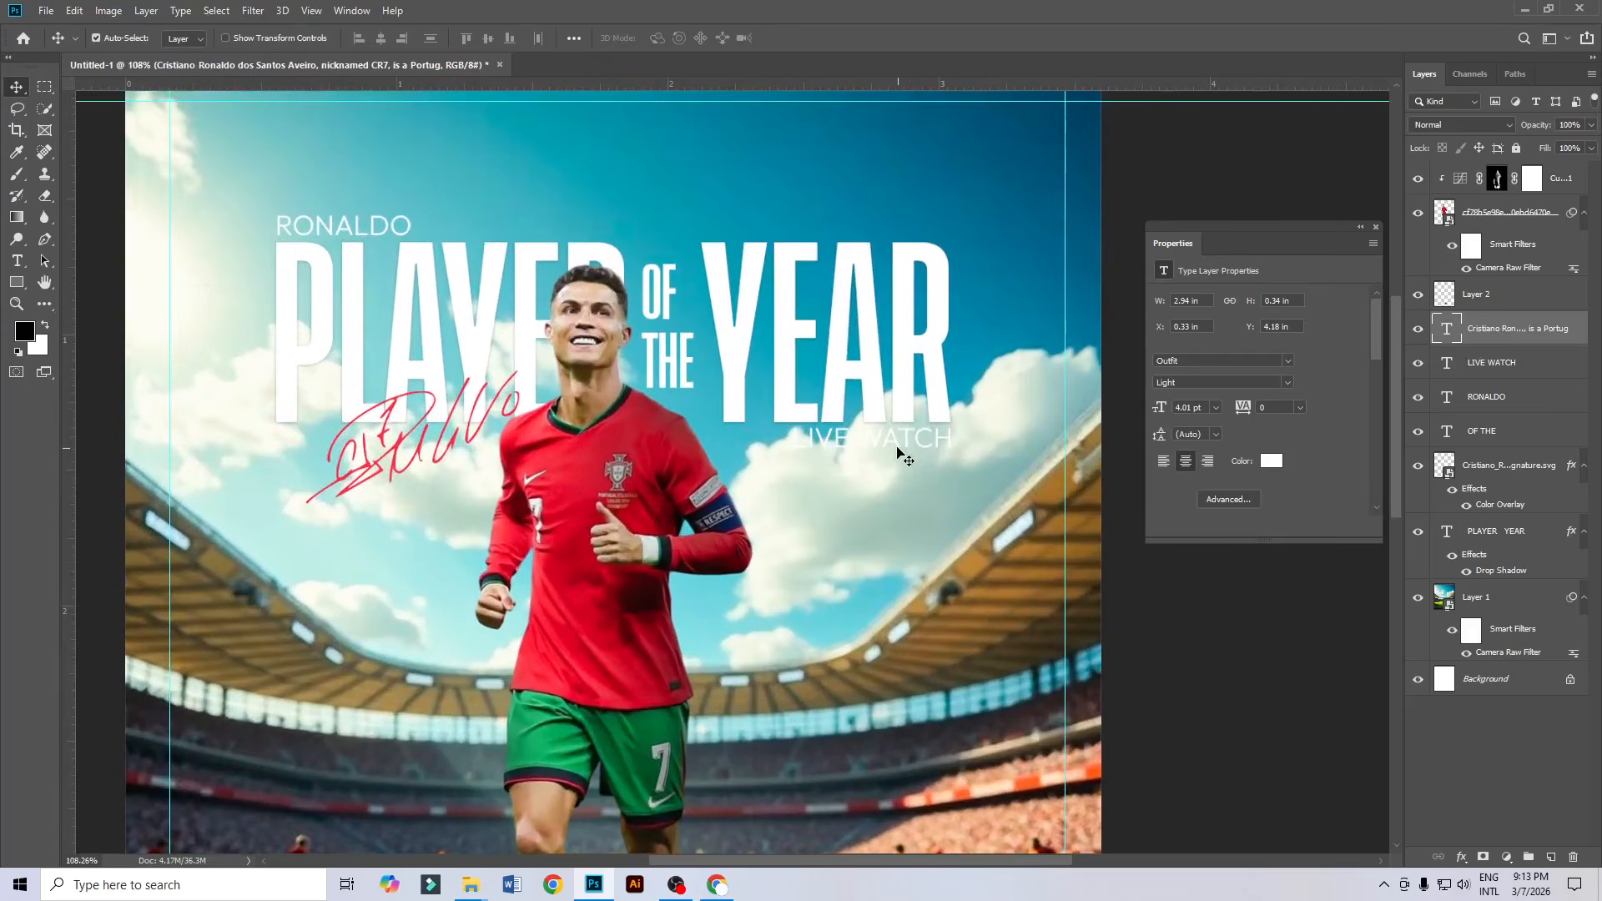
left_click(900, 448)
left_click(386, 229, "shift")
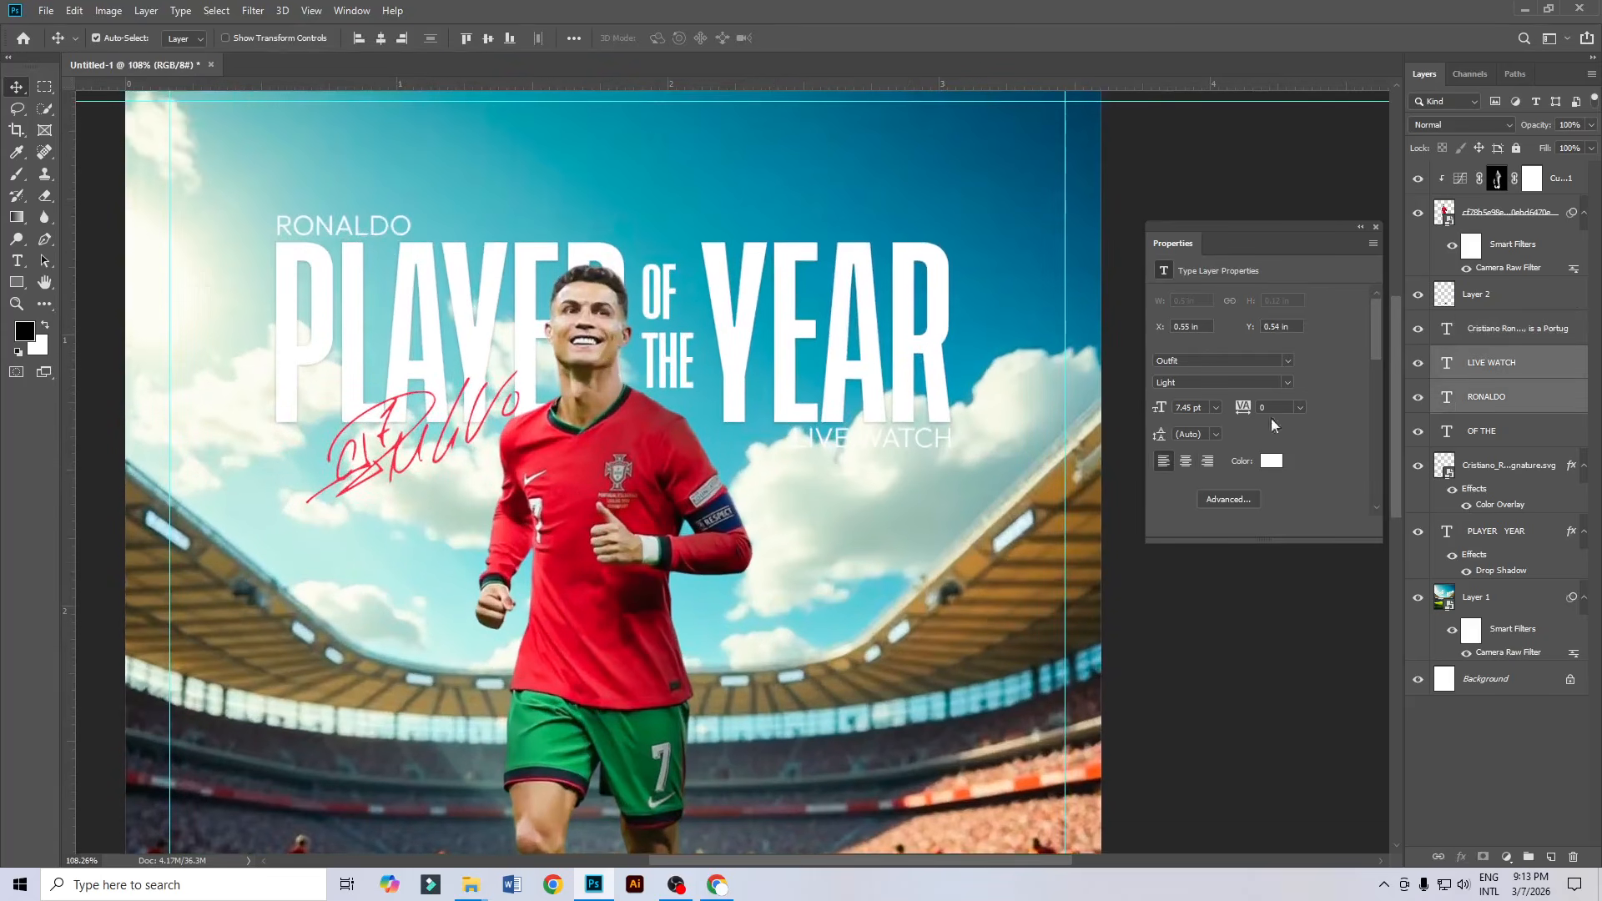
left_click(1271, 461)
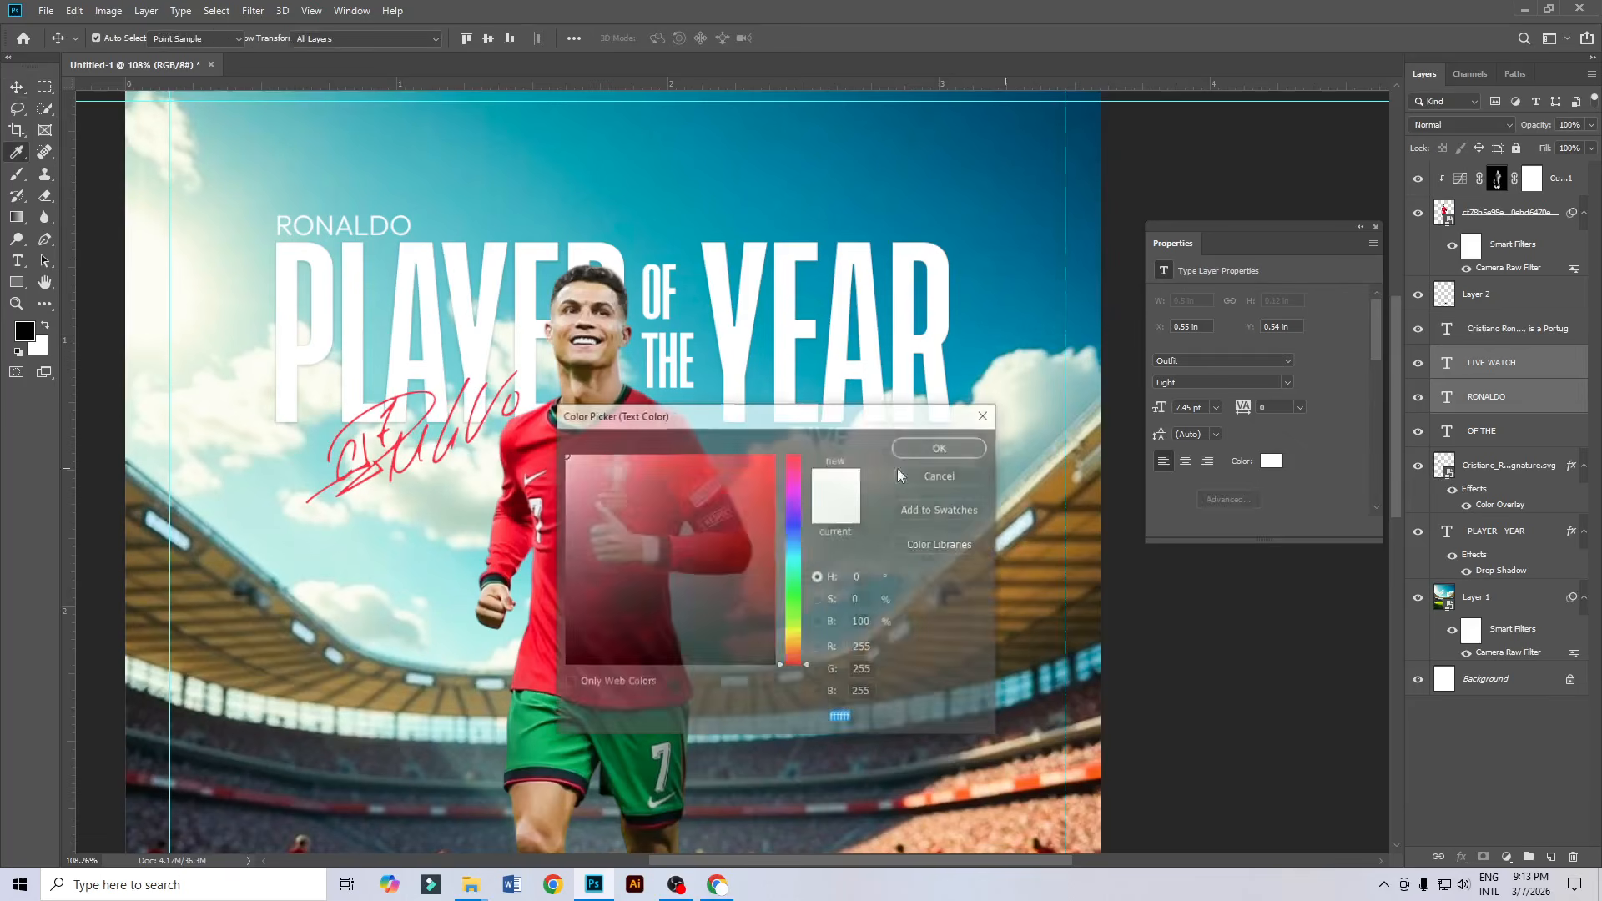
left_click(544, 456)
left_click_drag(736, 420, 561, 544)
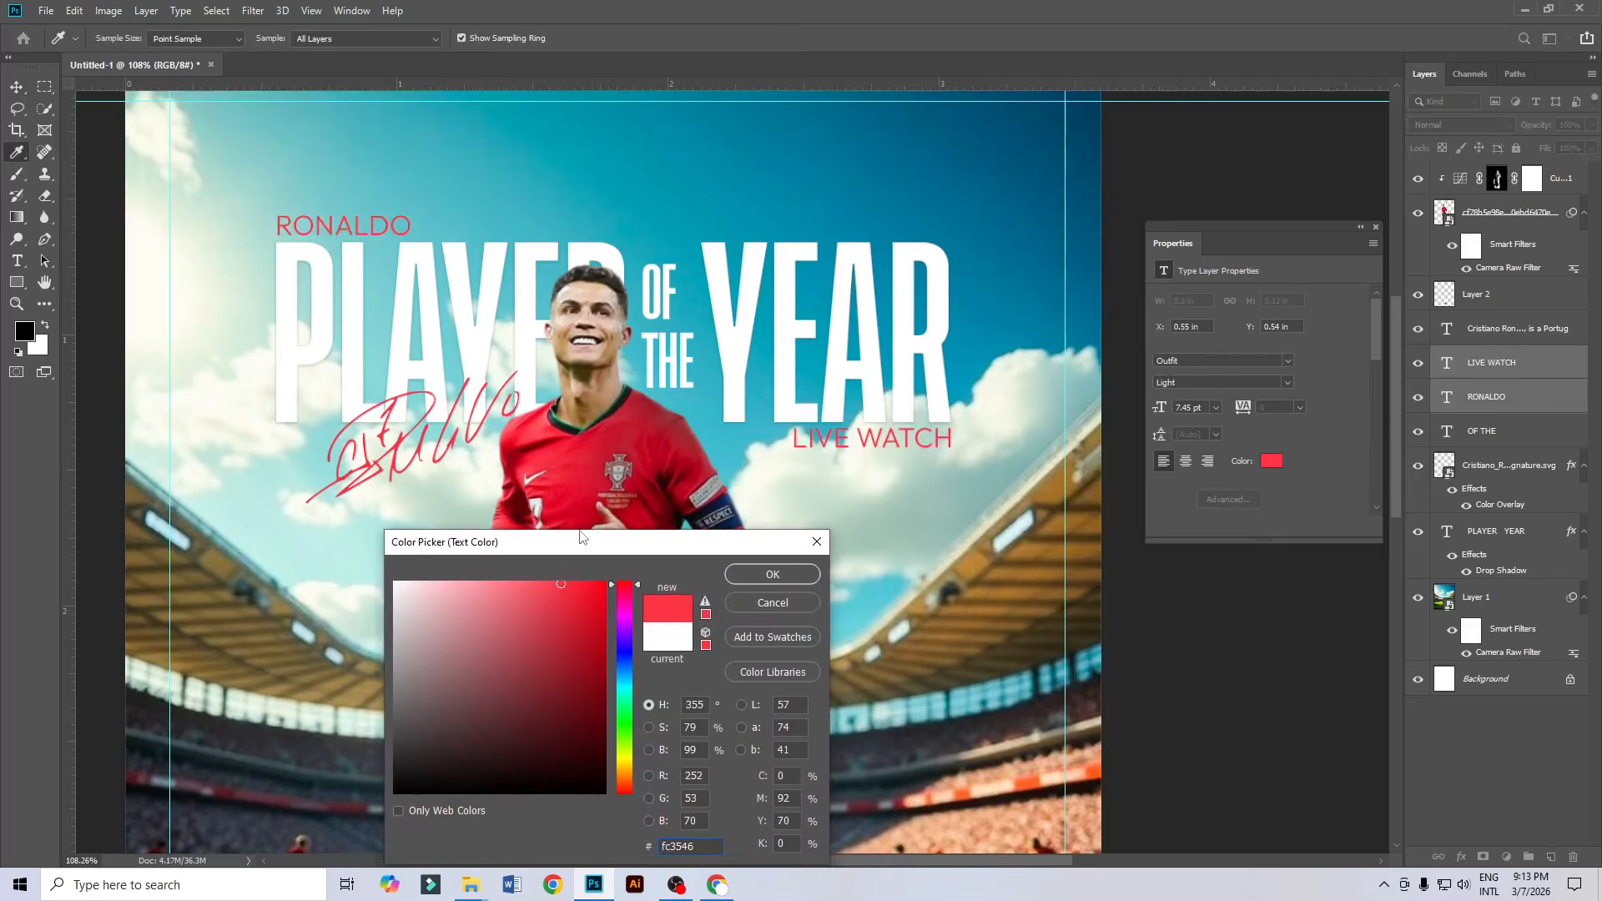
left_click(558, 469)
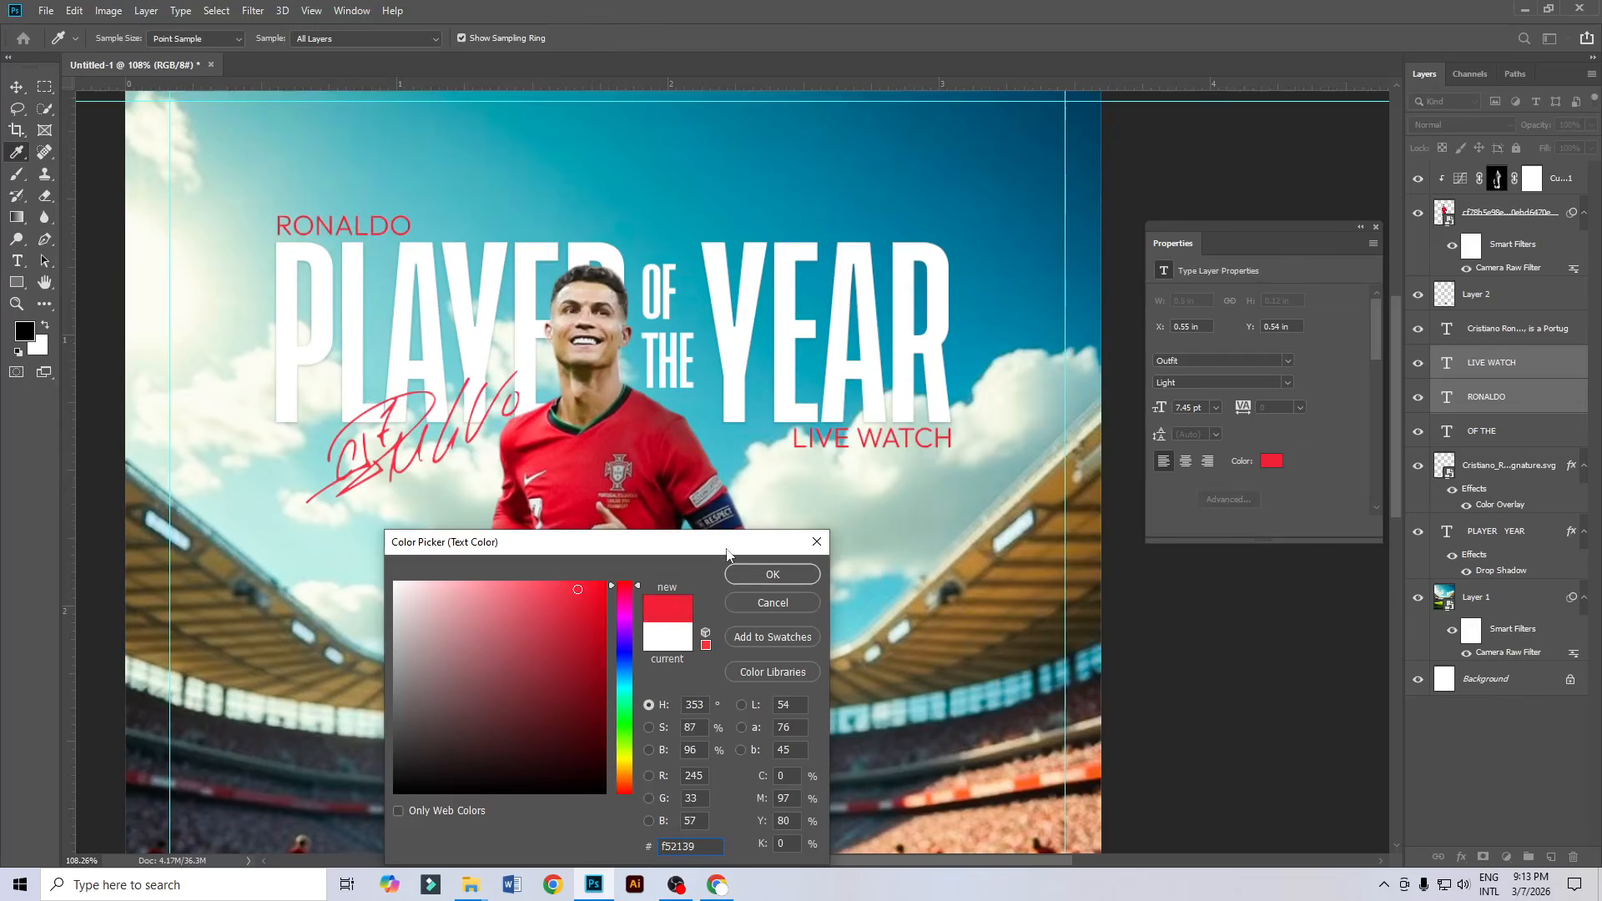
left_click(773, 575)
key("ctrl+0")
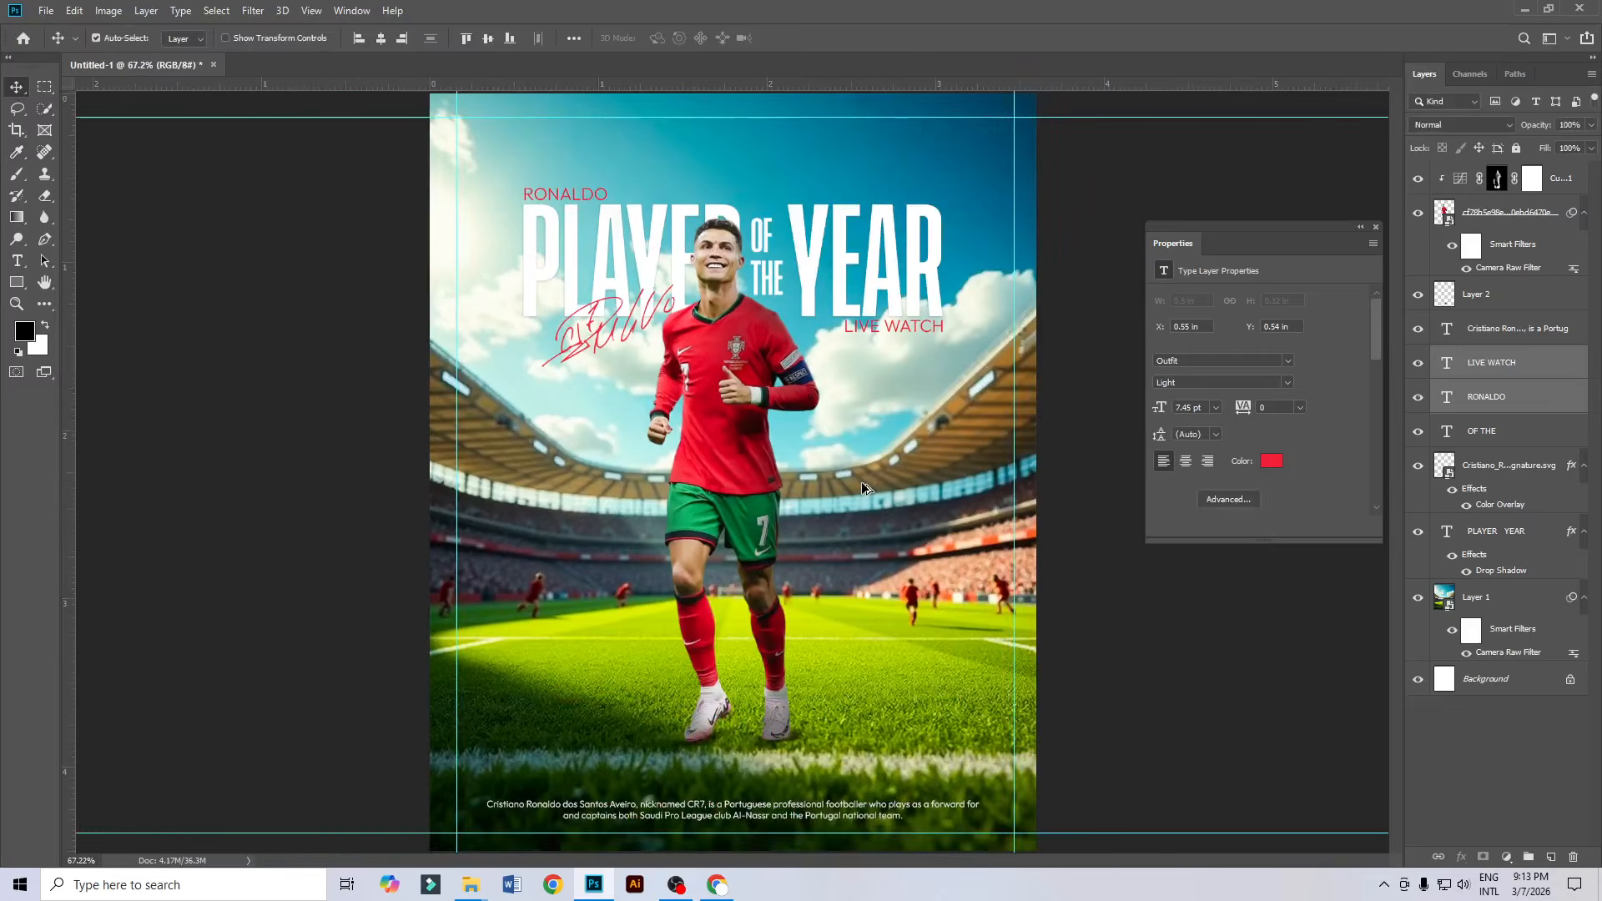
left_click(1093, 604)
Stamp all visible layers into a new merged layer above the Curves adjustment and convert it to a smart object.
scroll(883, 421, "up", 1)
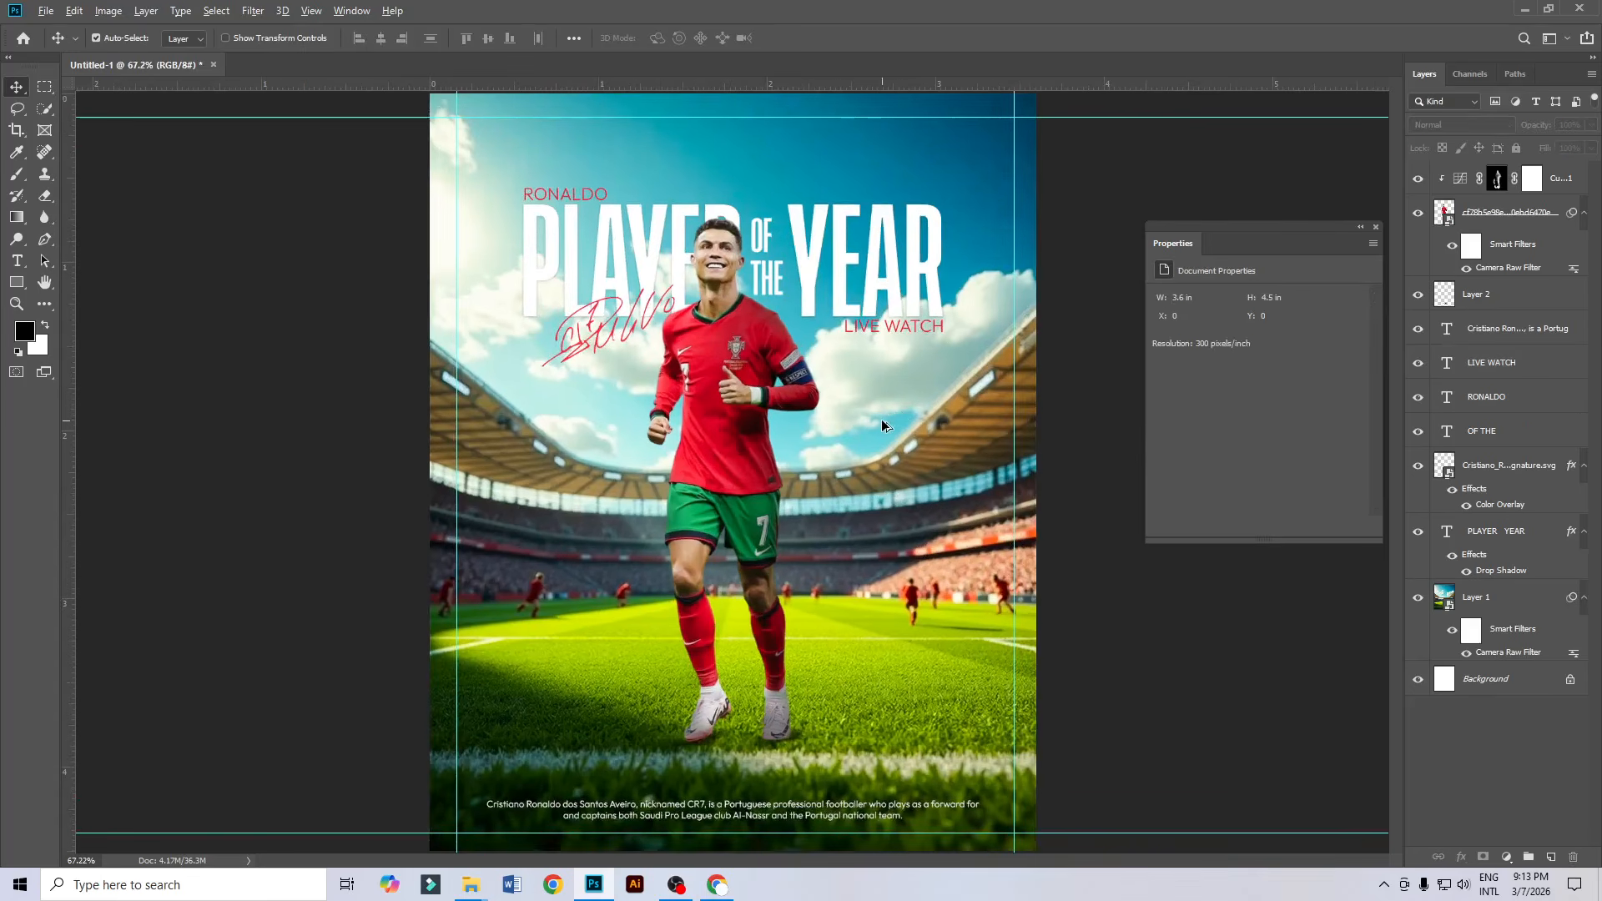
scroll(872, 426, "down", 1)
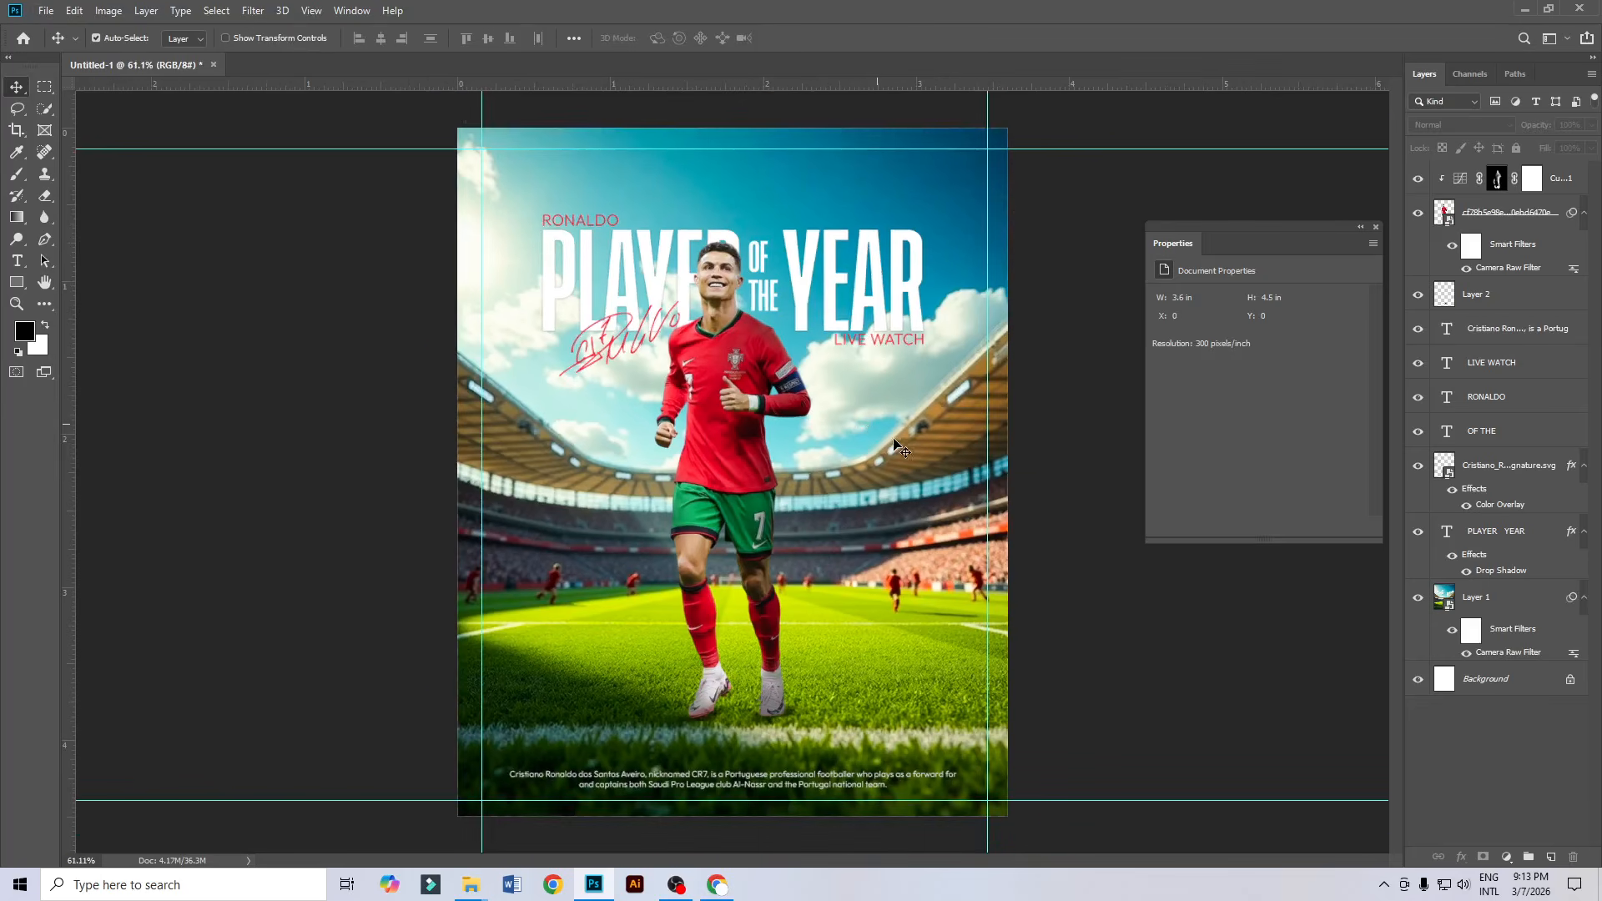
scroll(875, 483, "down", 1)
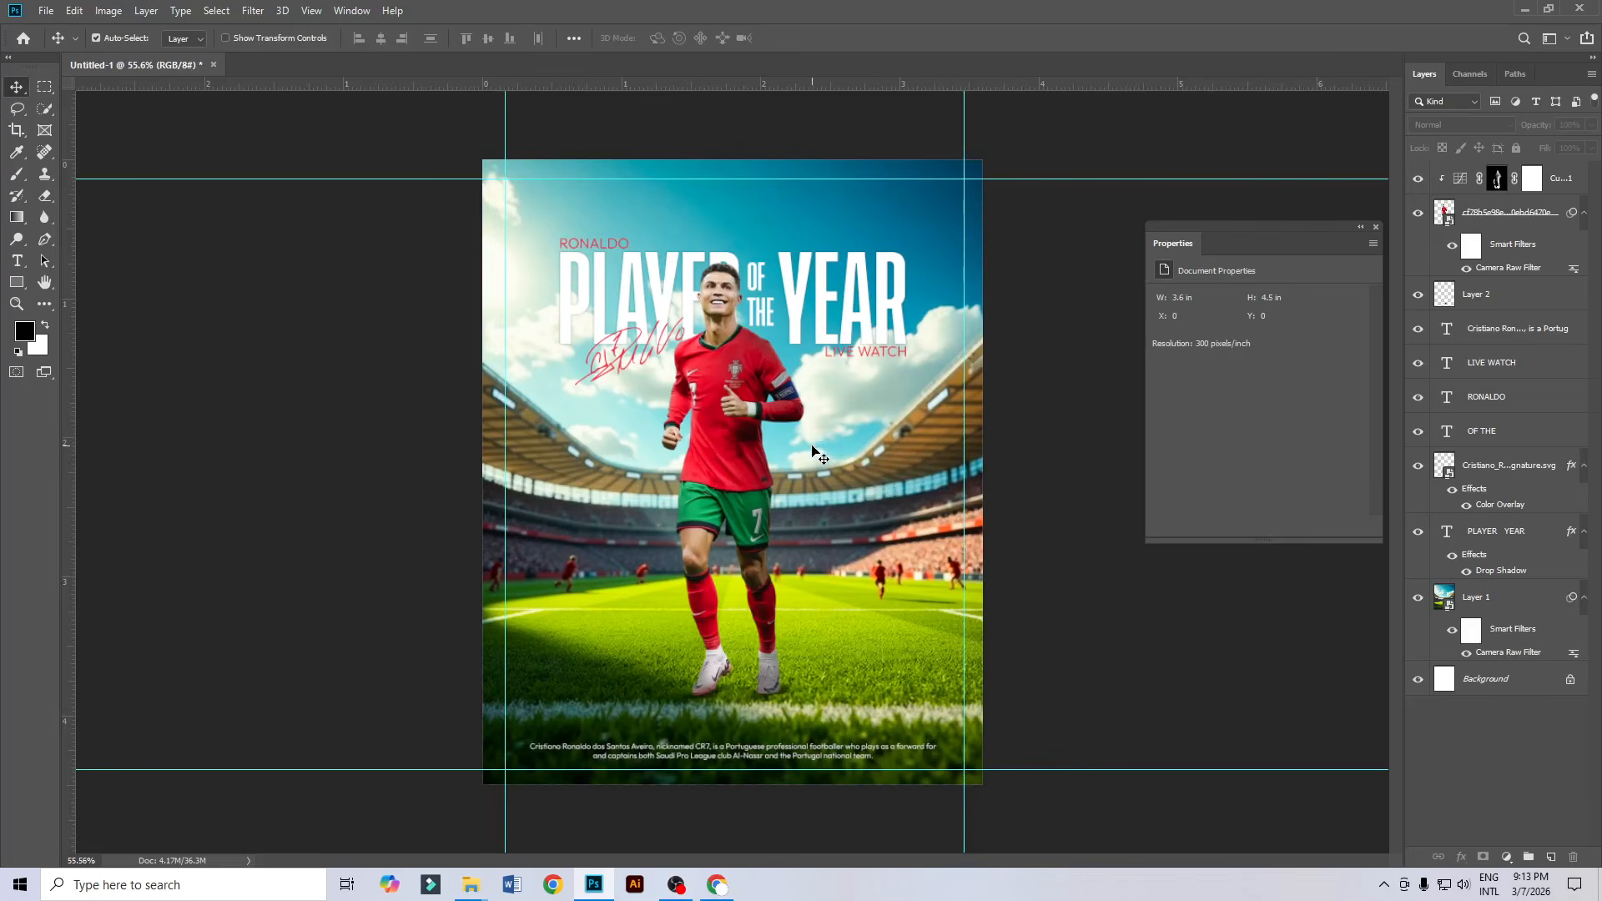
left_click(1568, 179)
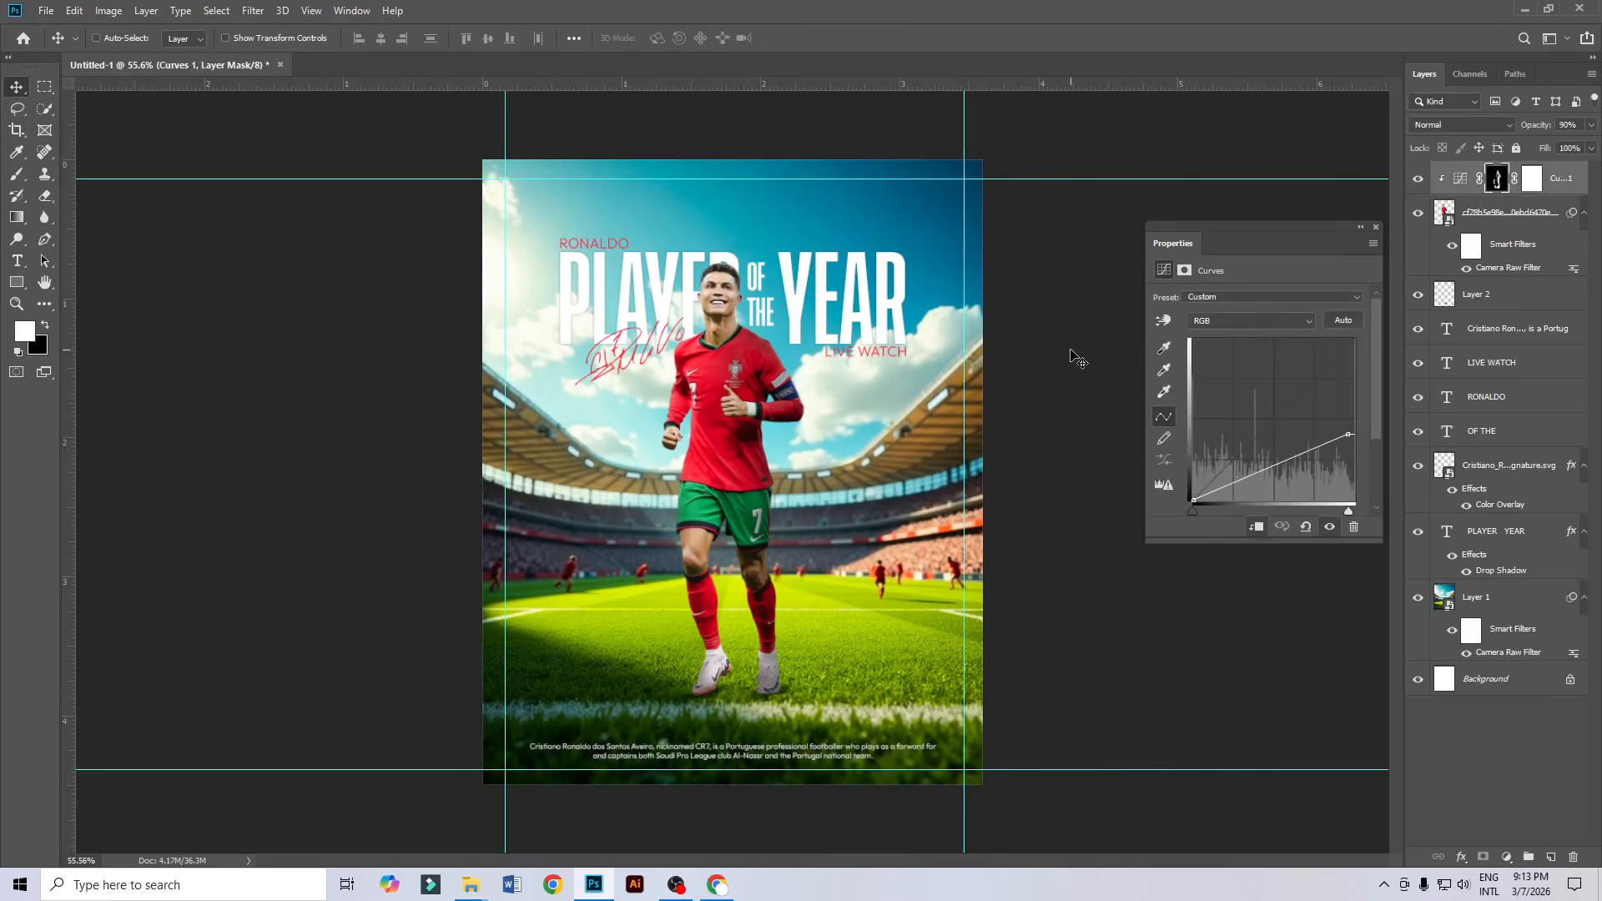
key("ctrl+shift+alt+e")
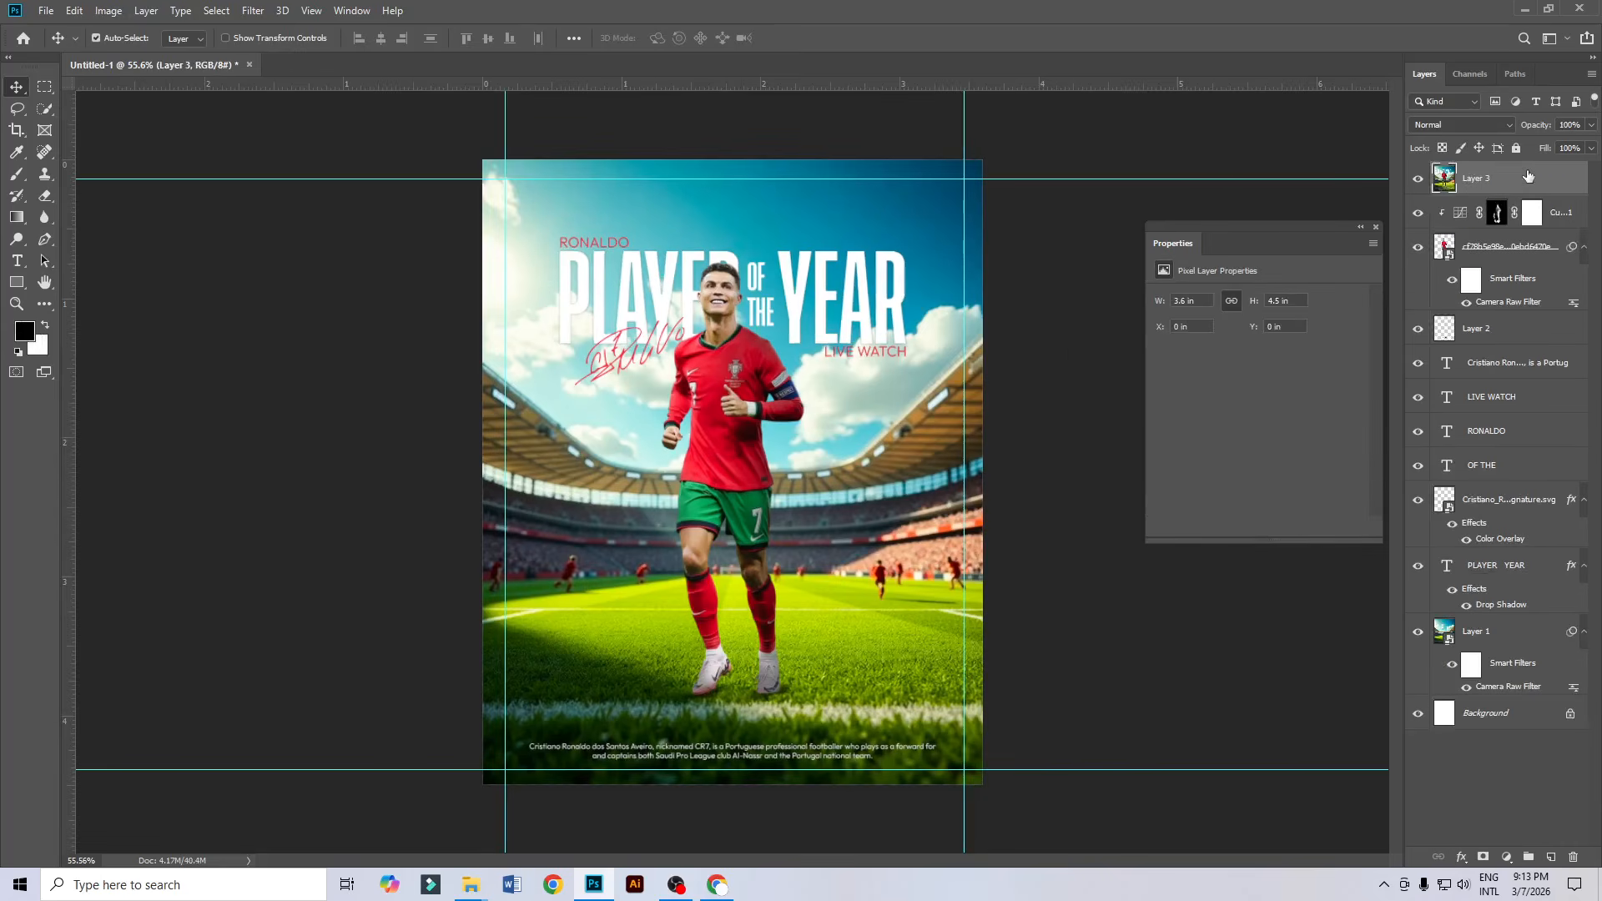
right_click(1479, 177)
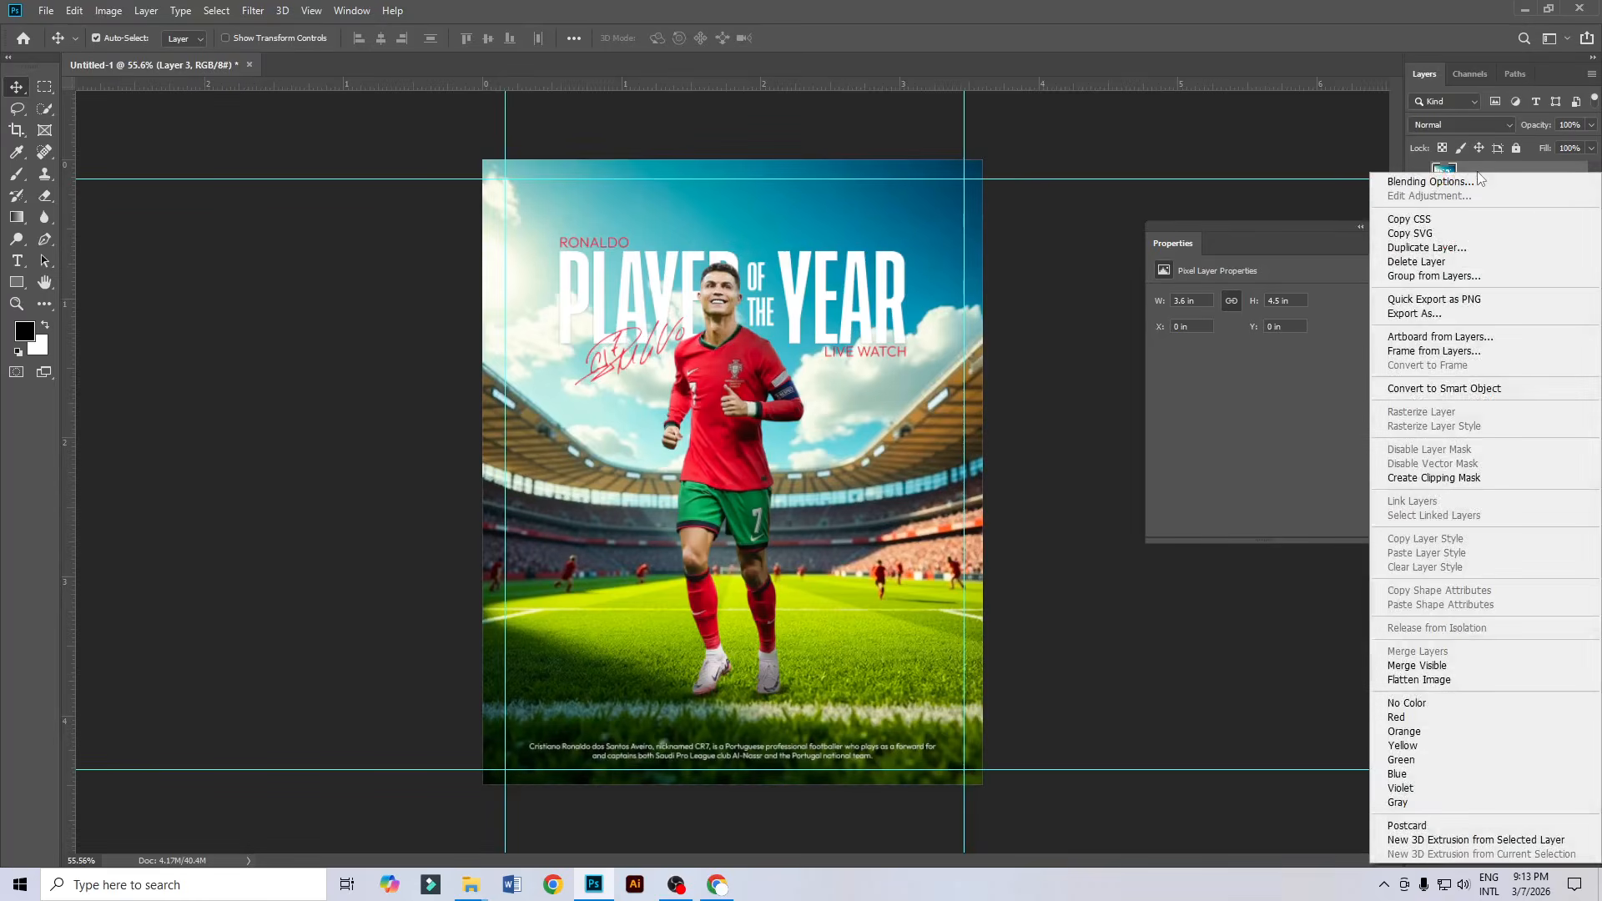
left_click(1479, 388)
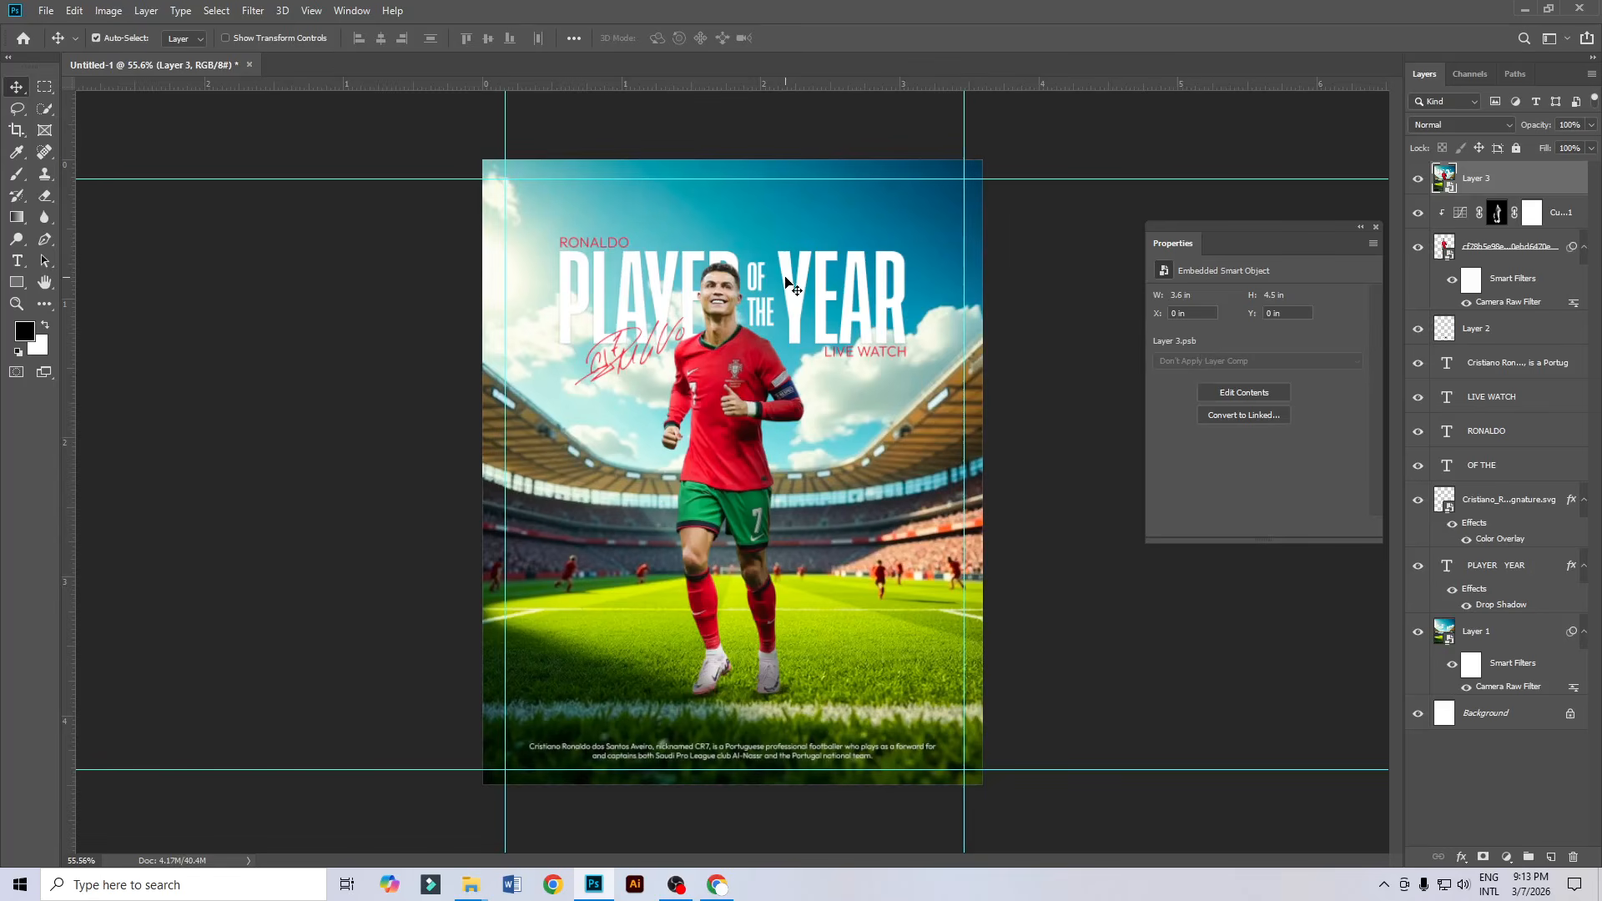
Apply the Camera Raw Filter to the merged layer with Exposure +0.30, Contrast +8, Highlights -36, Shadows -21, Blacks -3 and Saturation -8.
left_click(253, 11)
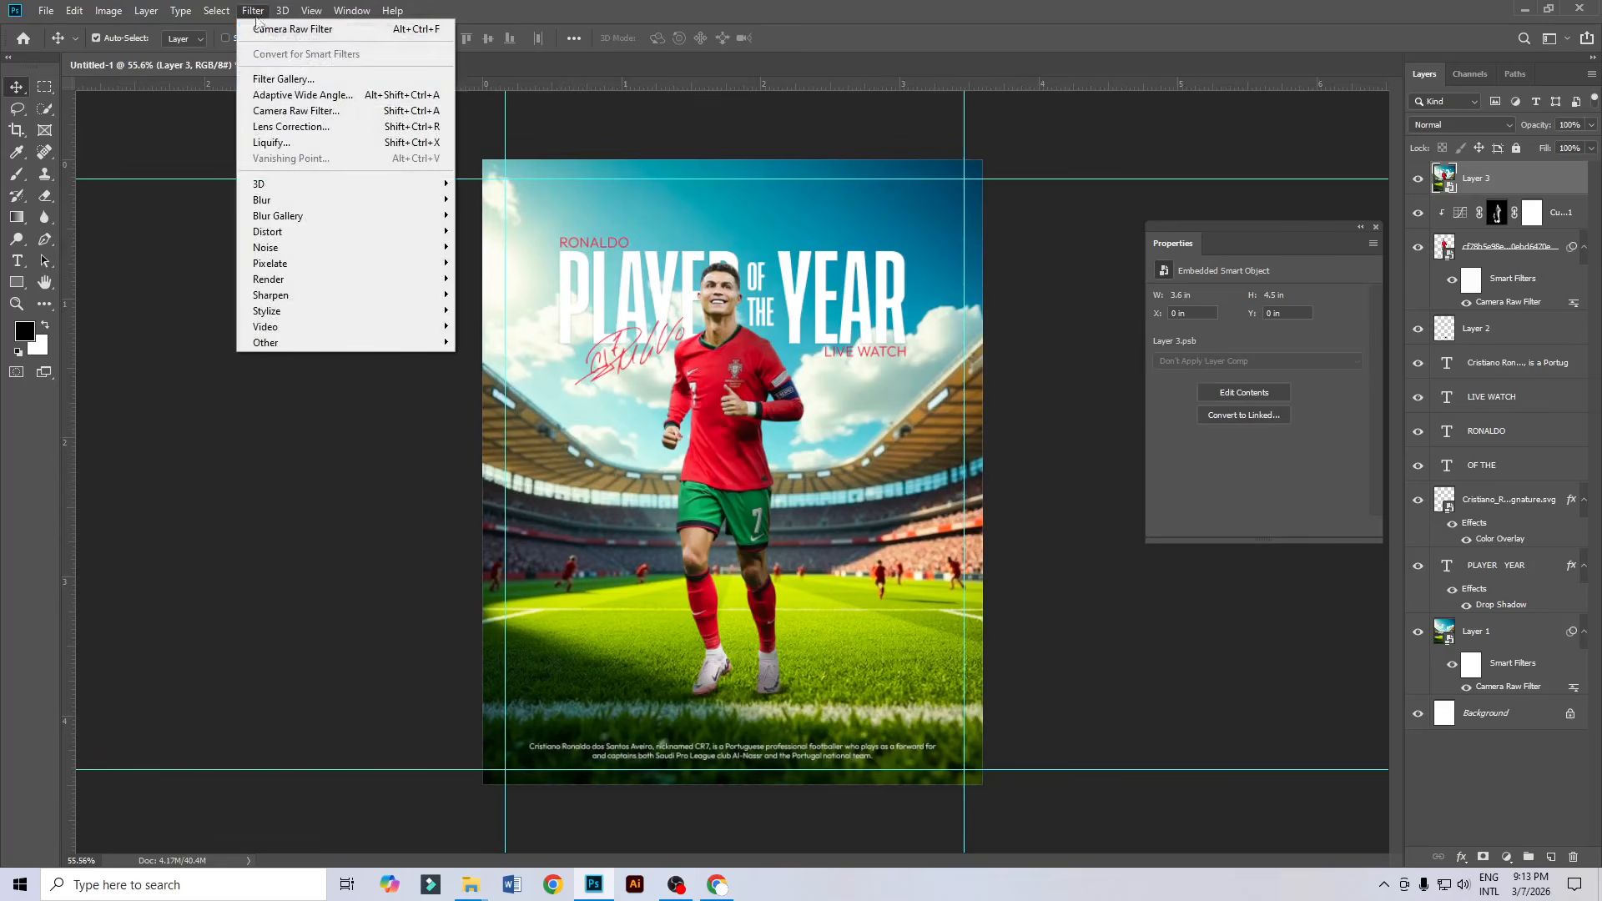
left_click(274, 115)
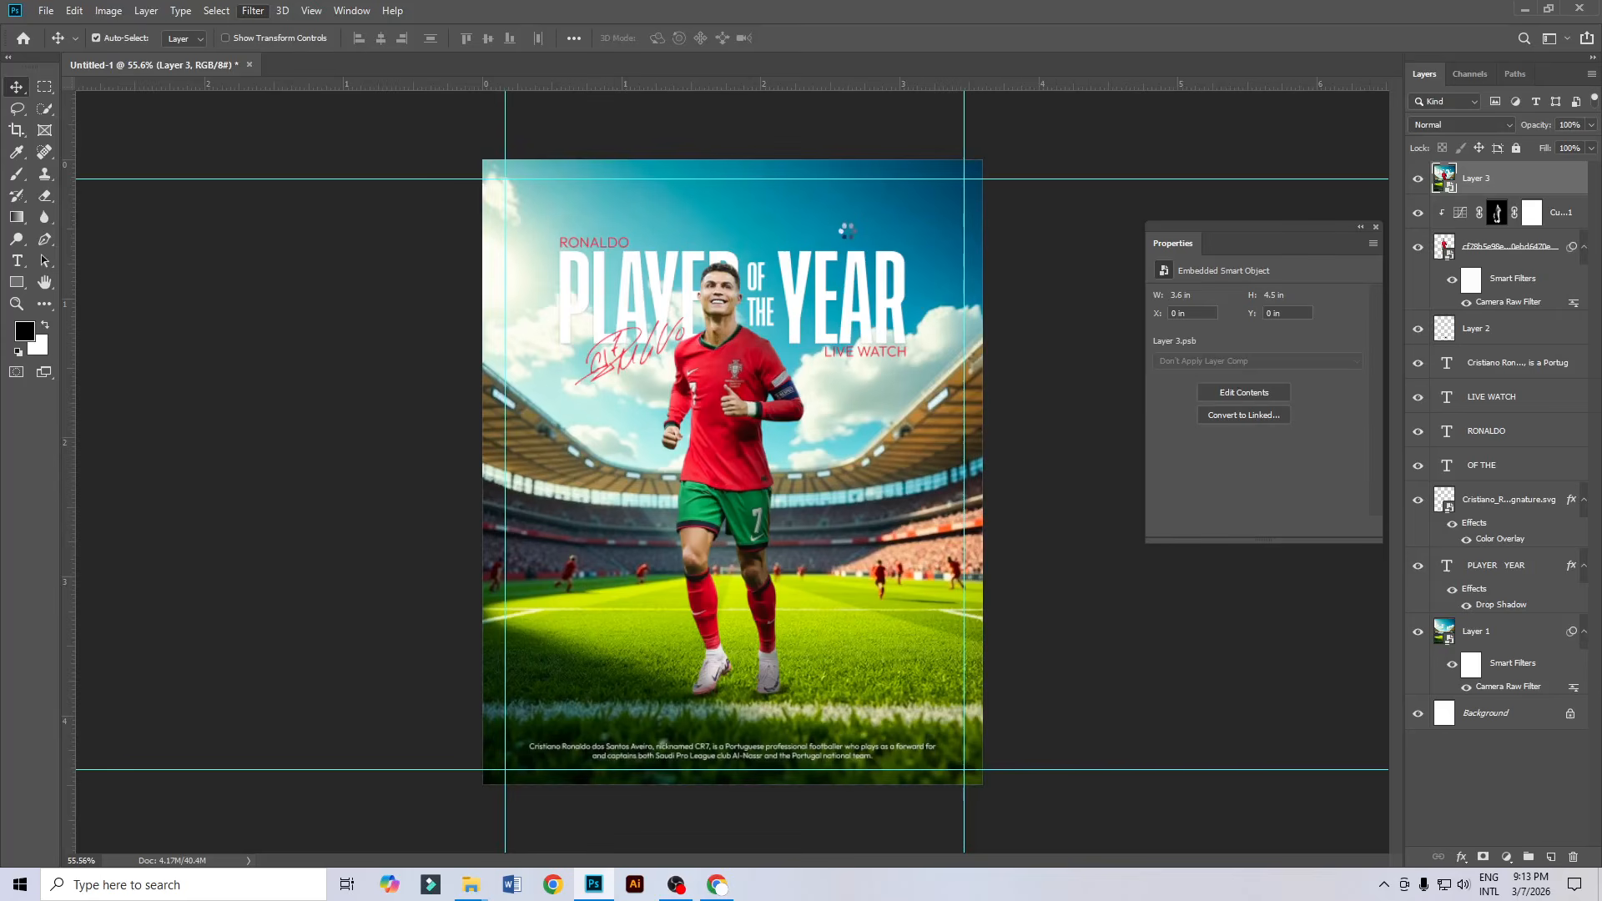
key("alt")
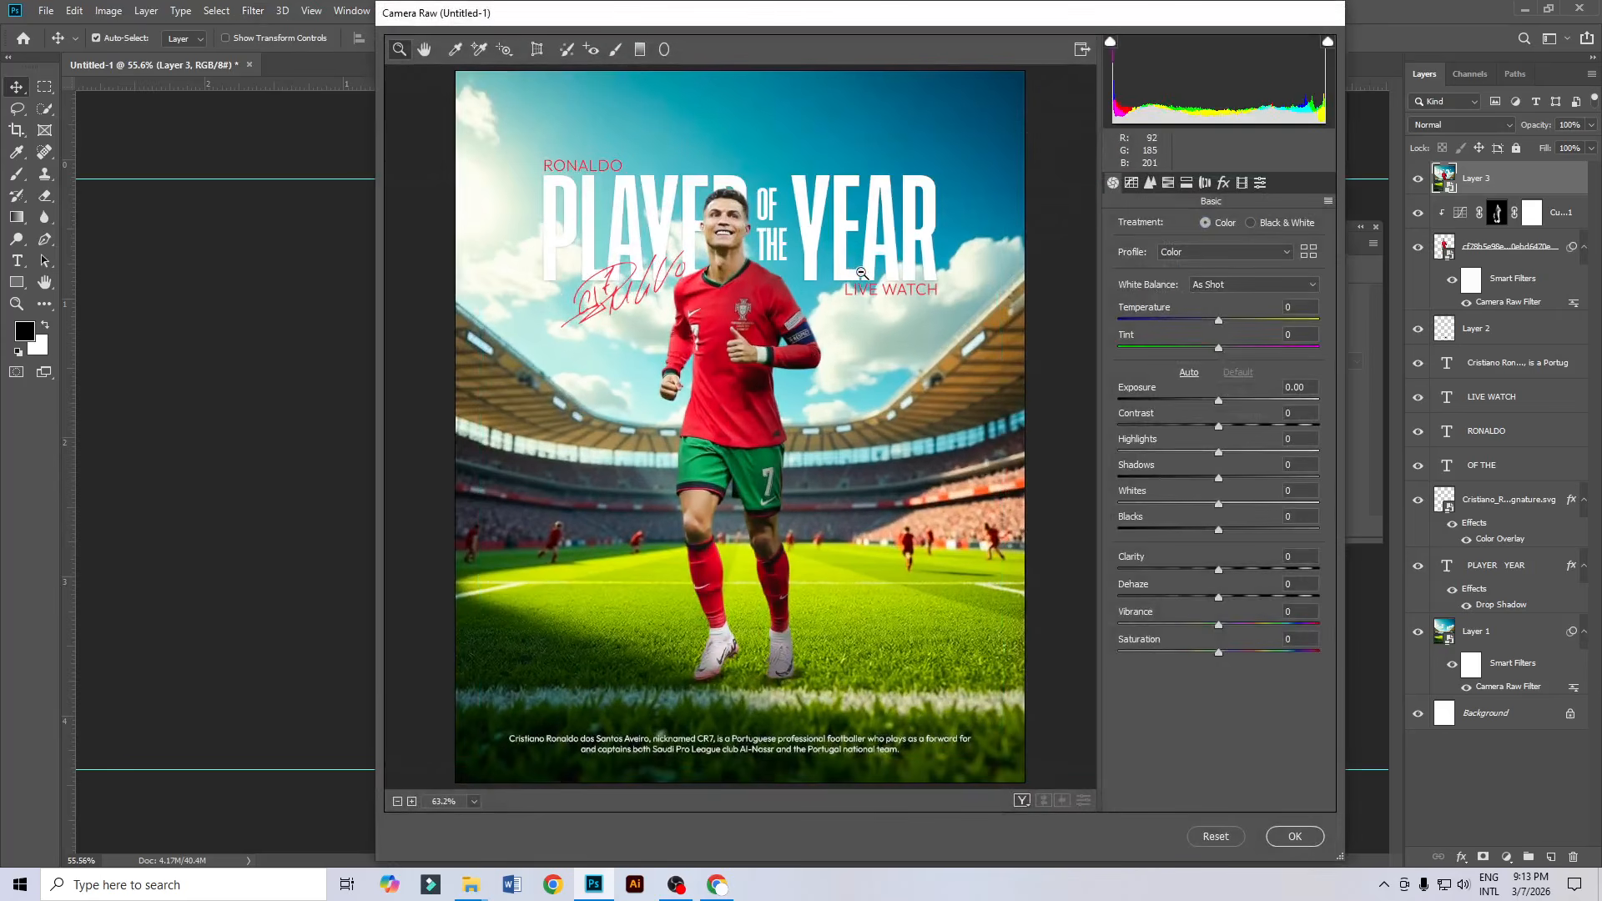
left_click(862, 275, "alt")
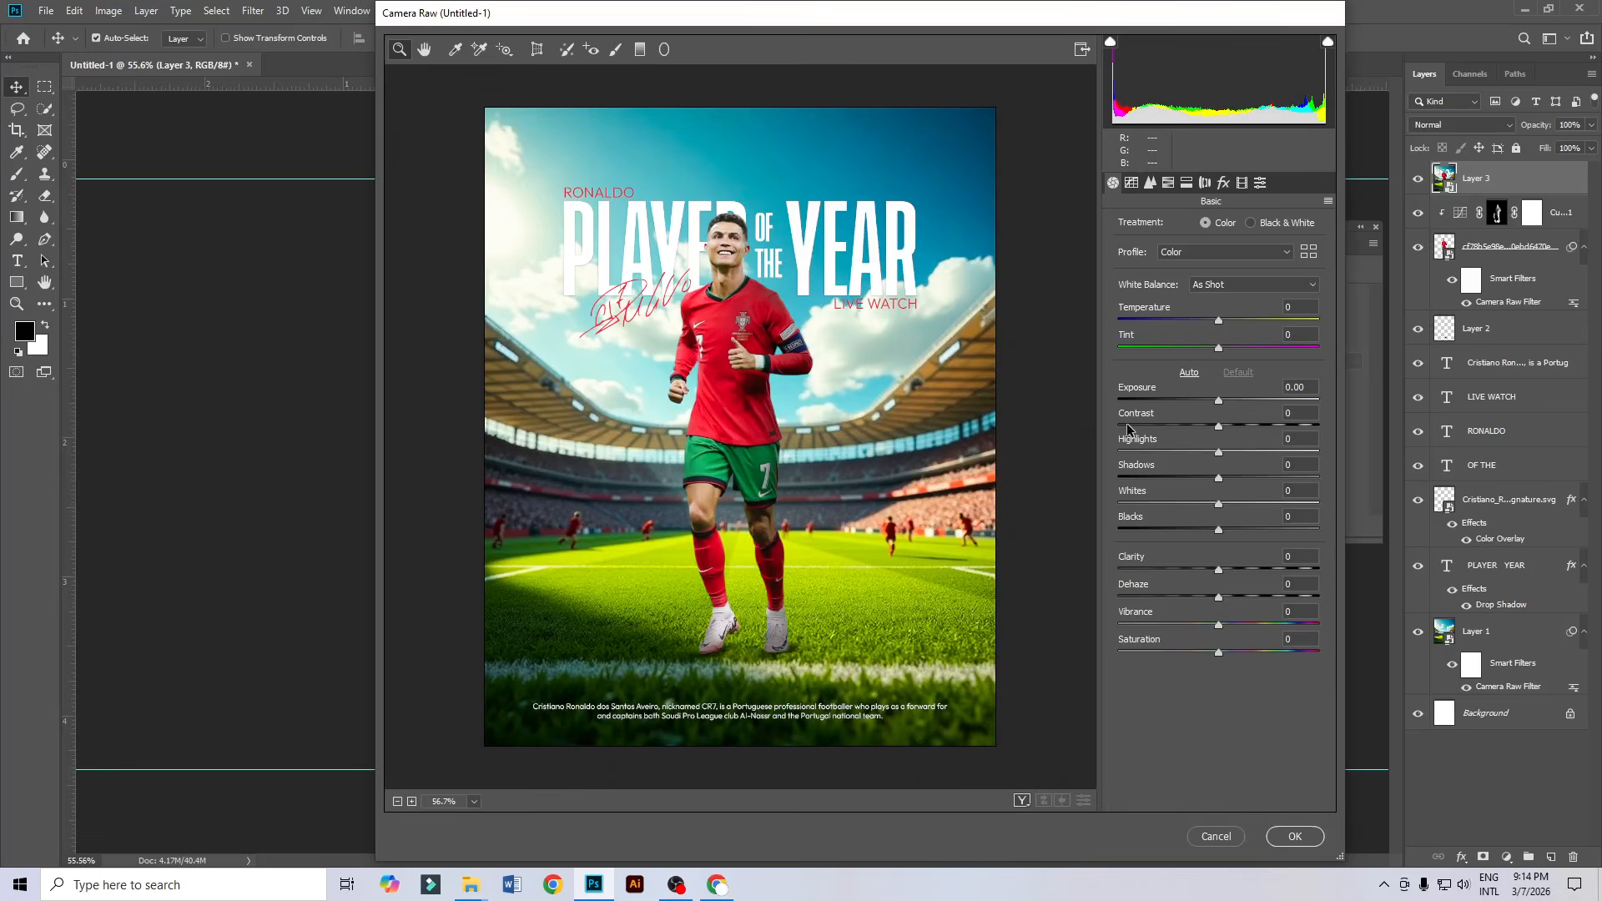
left_click_drag(1220, 406, 1200, 531)
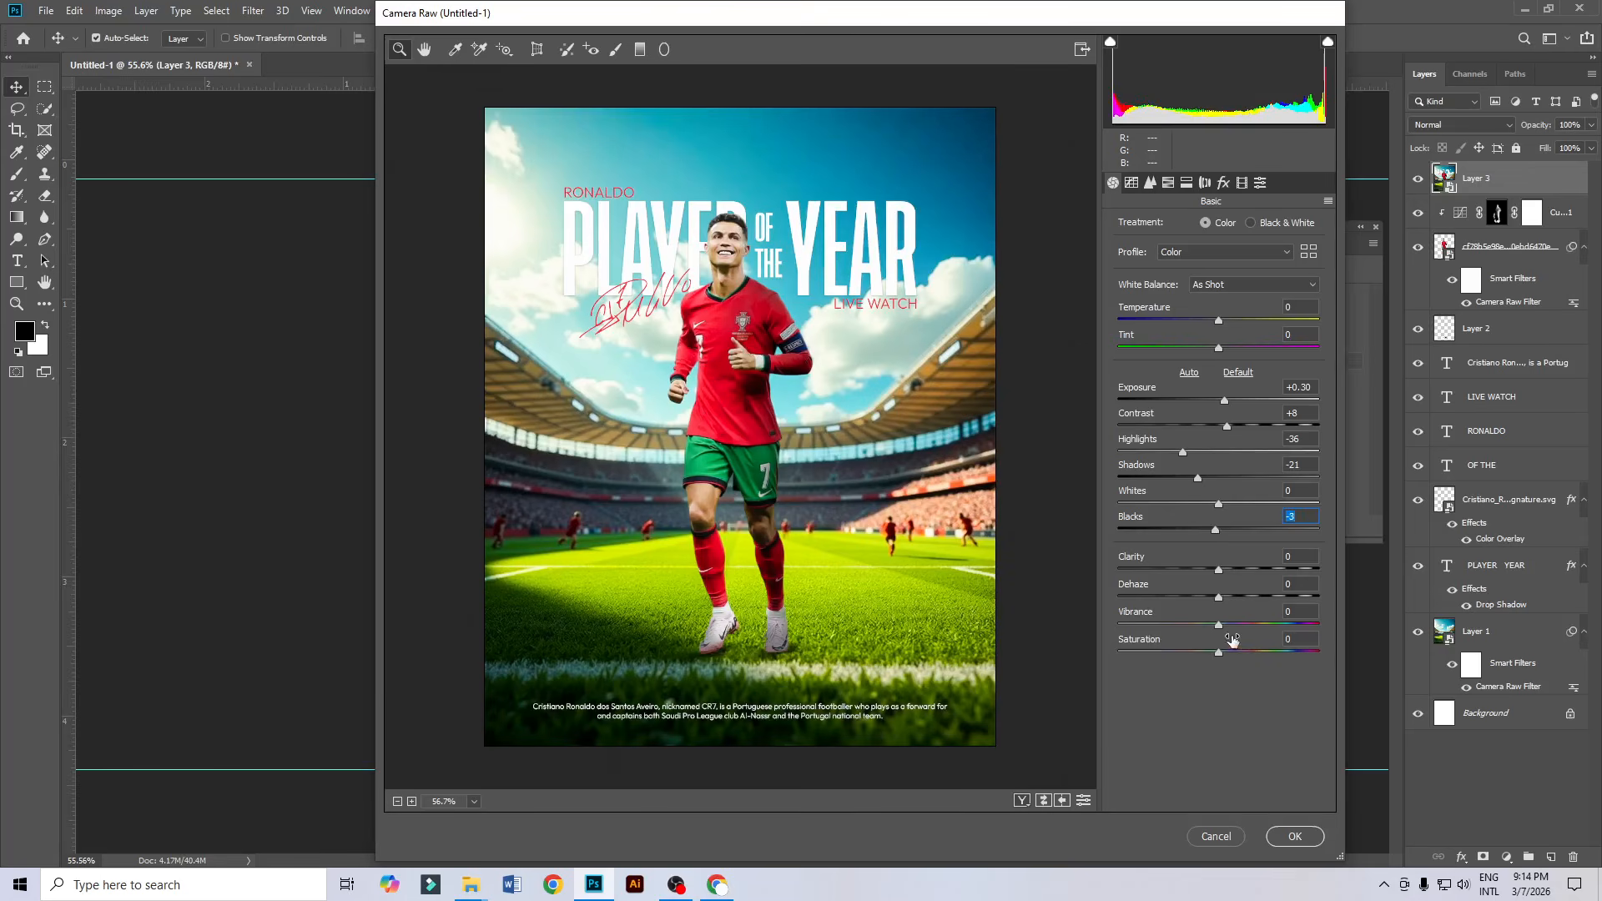
mouse_move(1218, 653)
left_mouse_down()
mouse_move(1150, 651)
mouse_move(1240, 647)
mouse_move(1198, 646)
mouse_move(1210, 653)
left_mouse_up()
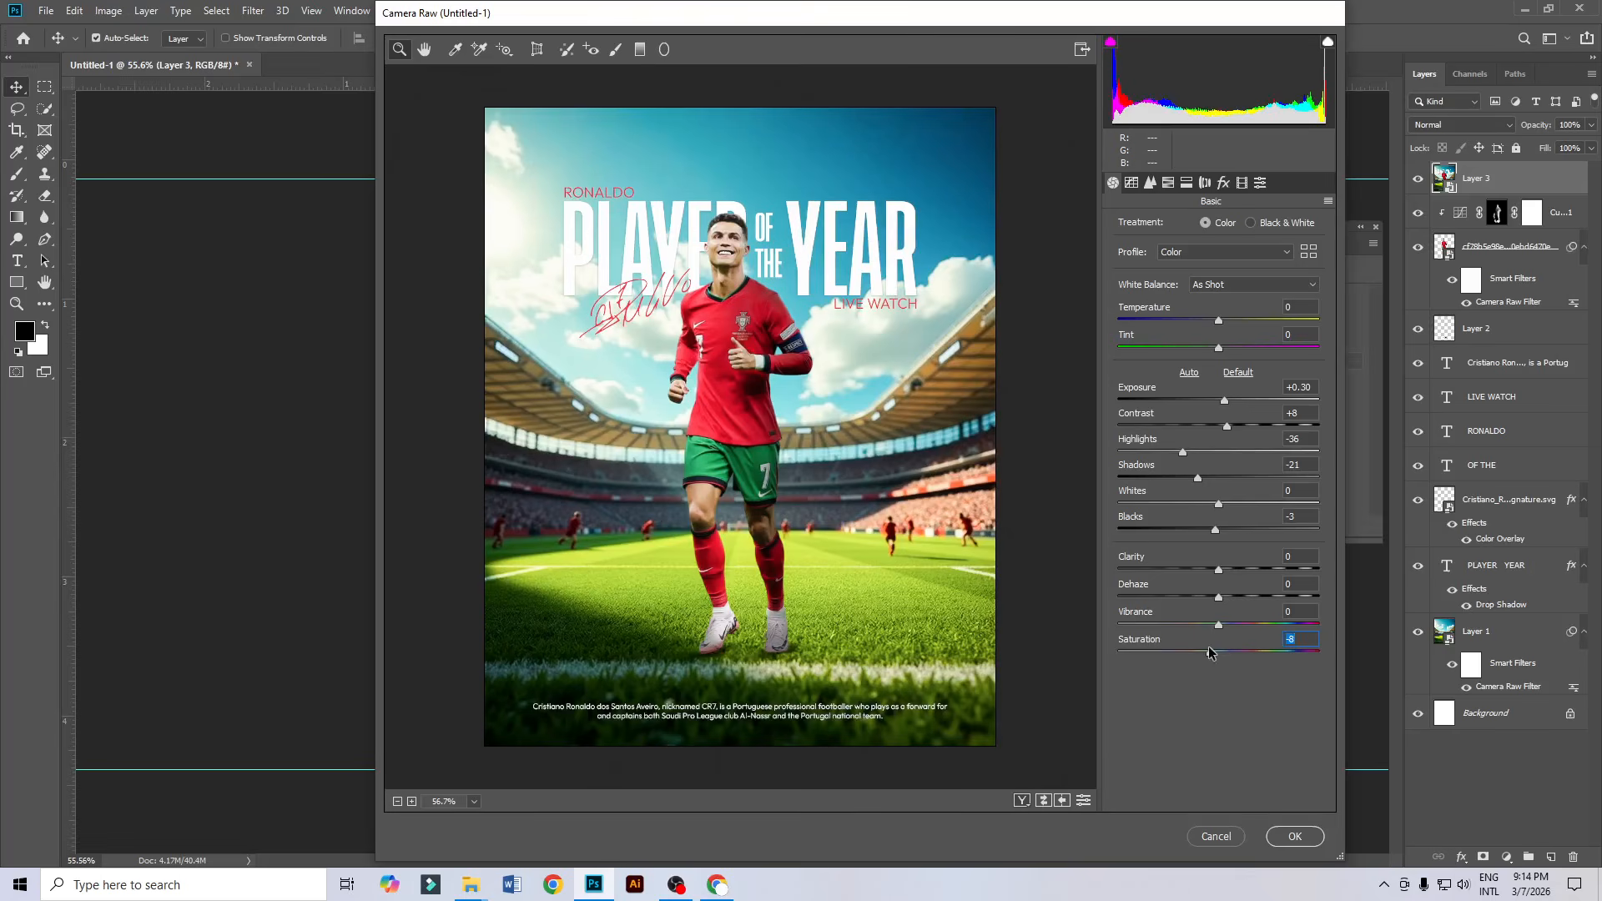
left_click(1295, 836)
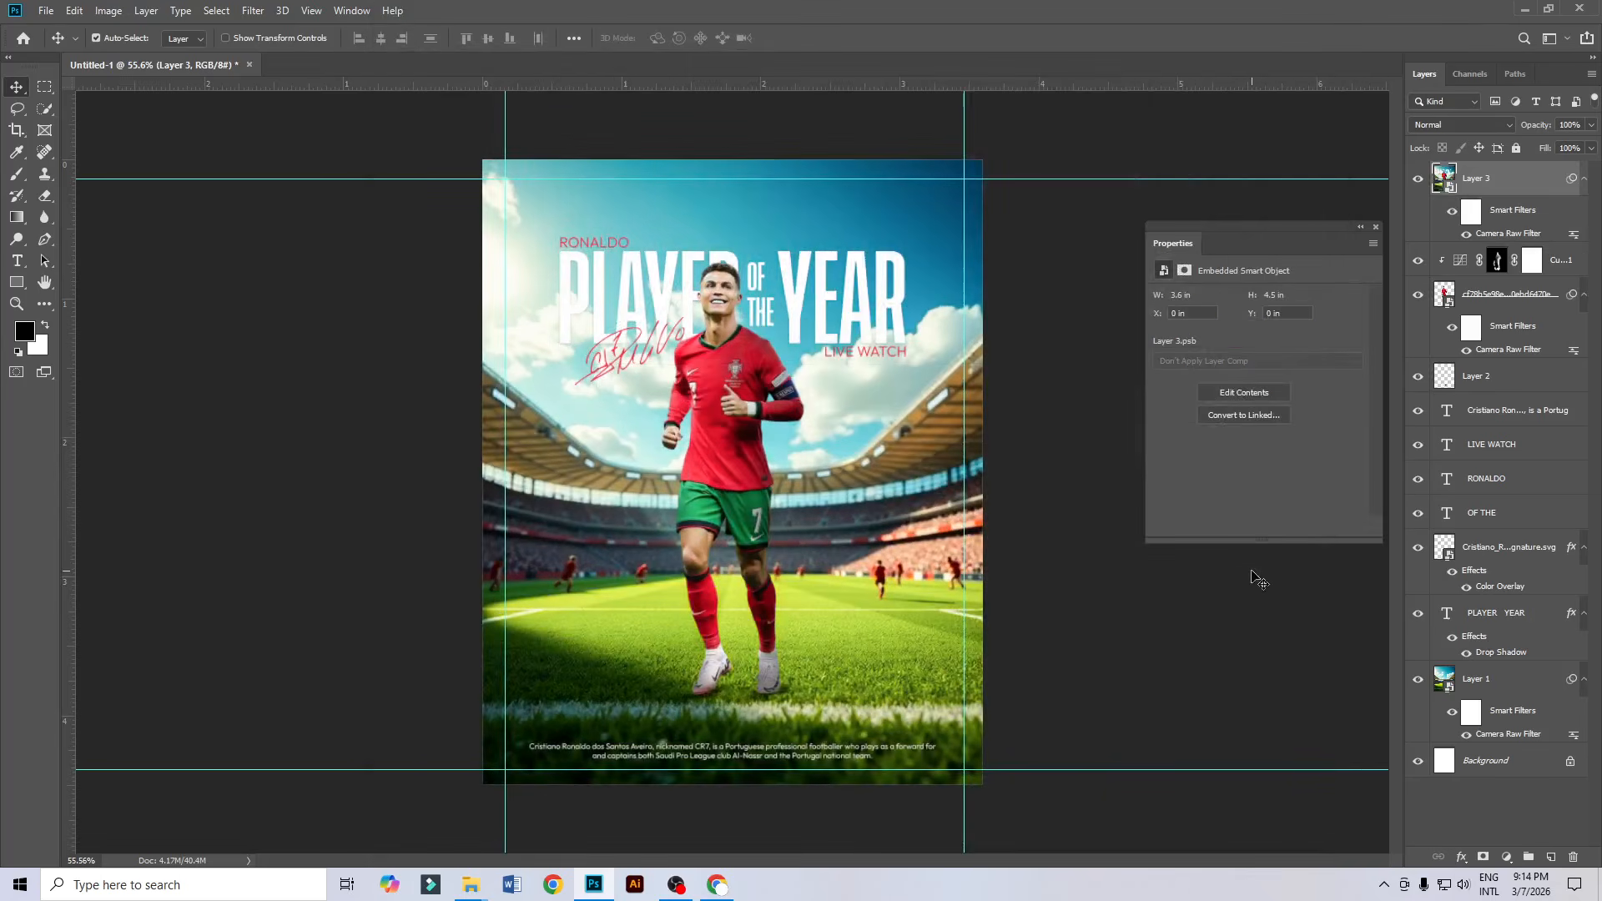
scroll(1041, 547, "down", 1)
scroll(1012, 520, "up", 2)
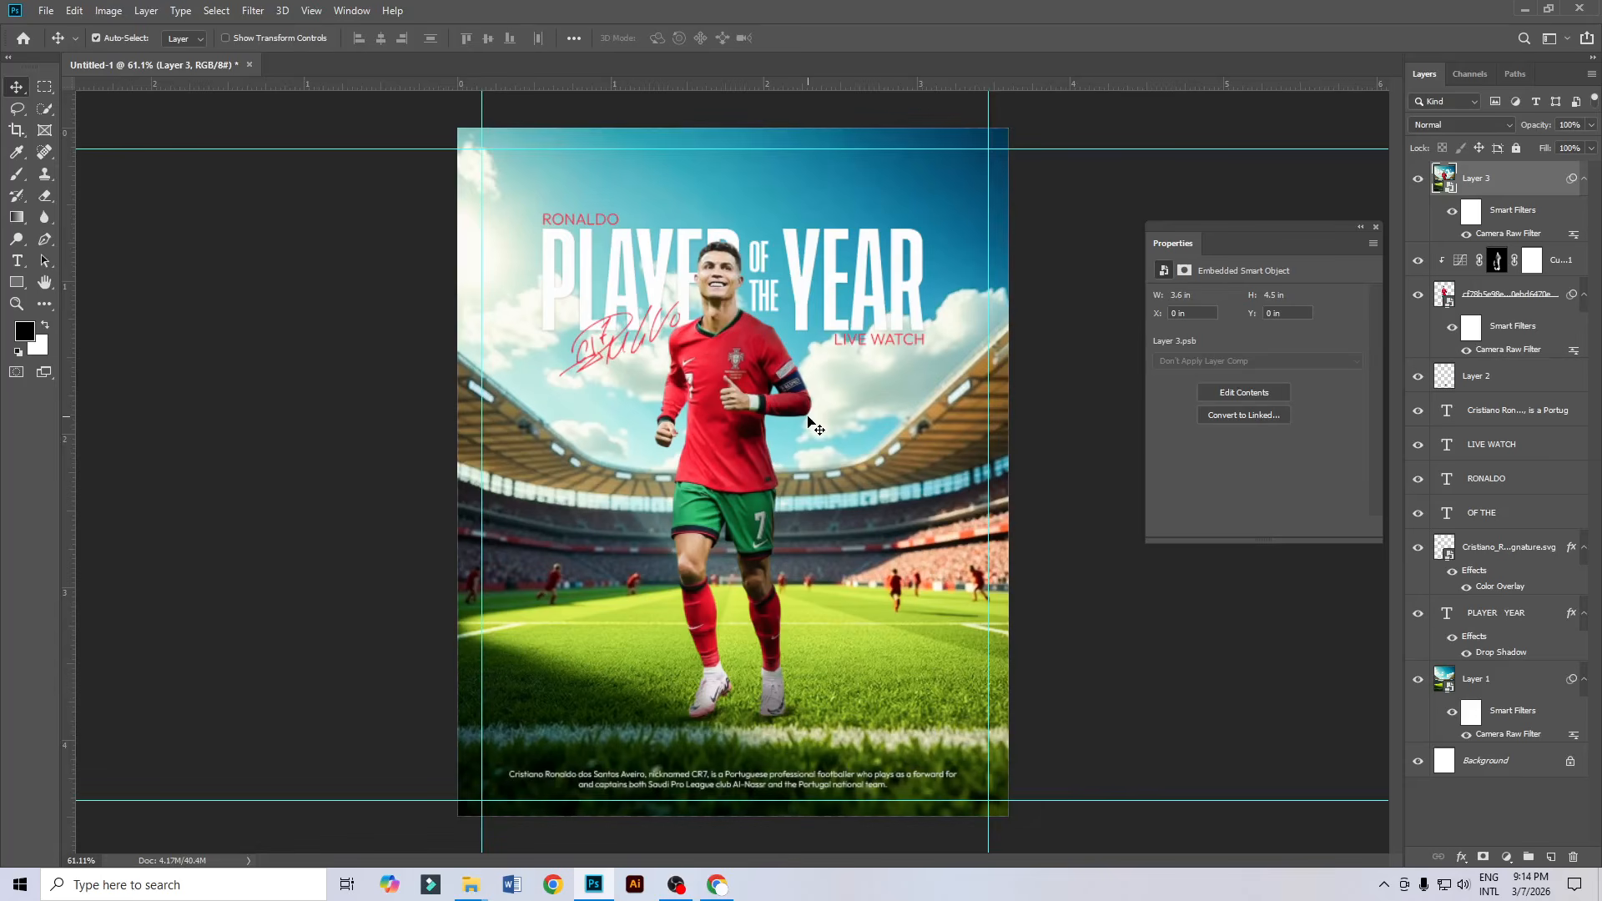
scroll(823, 469, "down", 2, "alt")
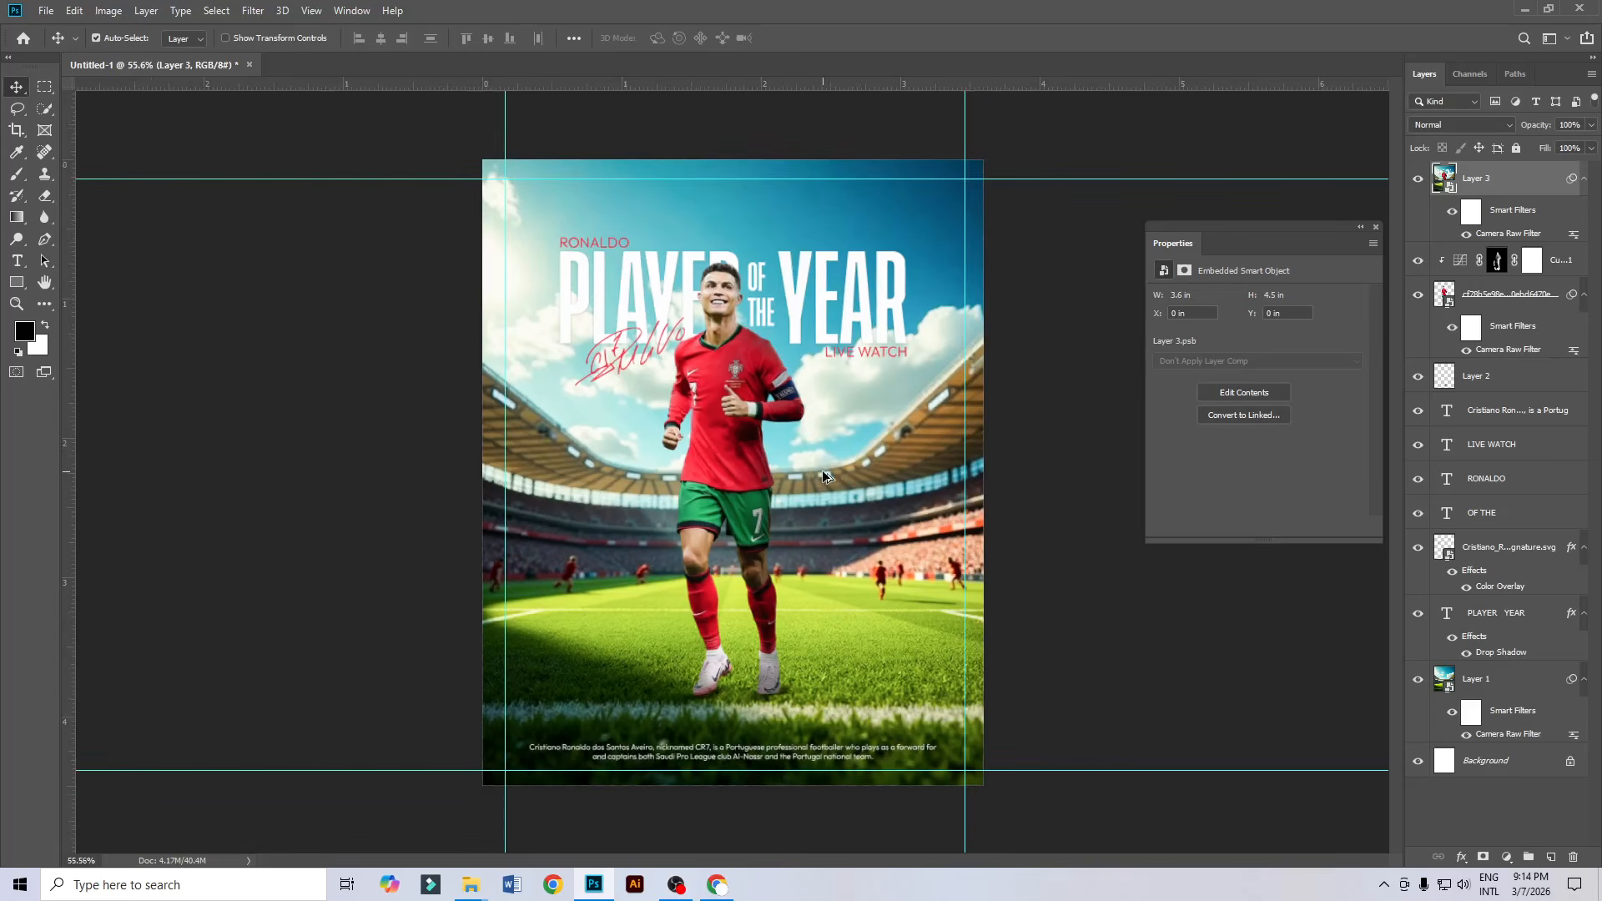
scroll(823, 472, "up", 1)
scroll(823, 473, "up", 1)
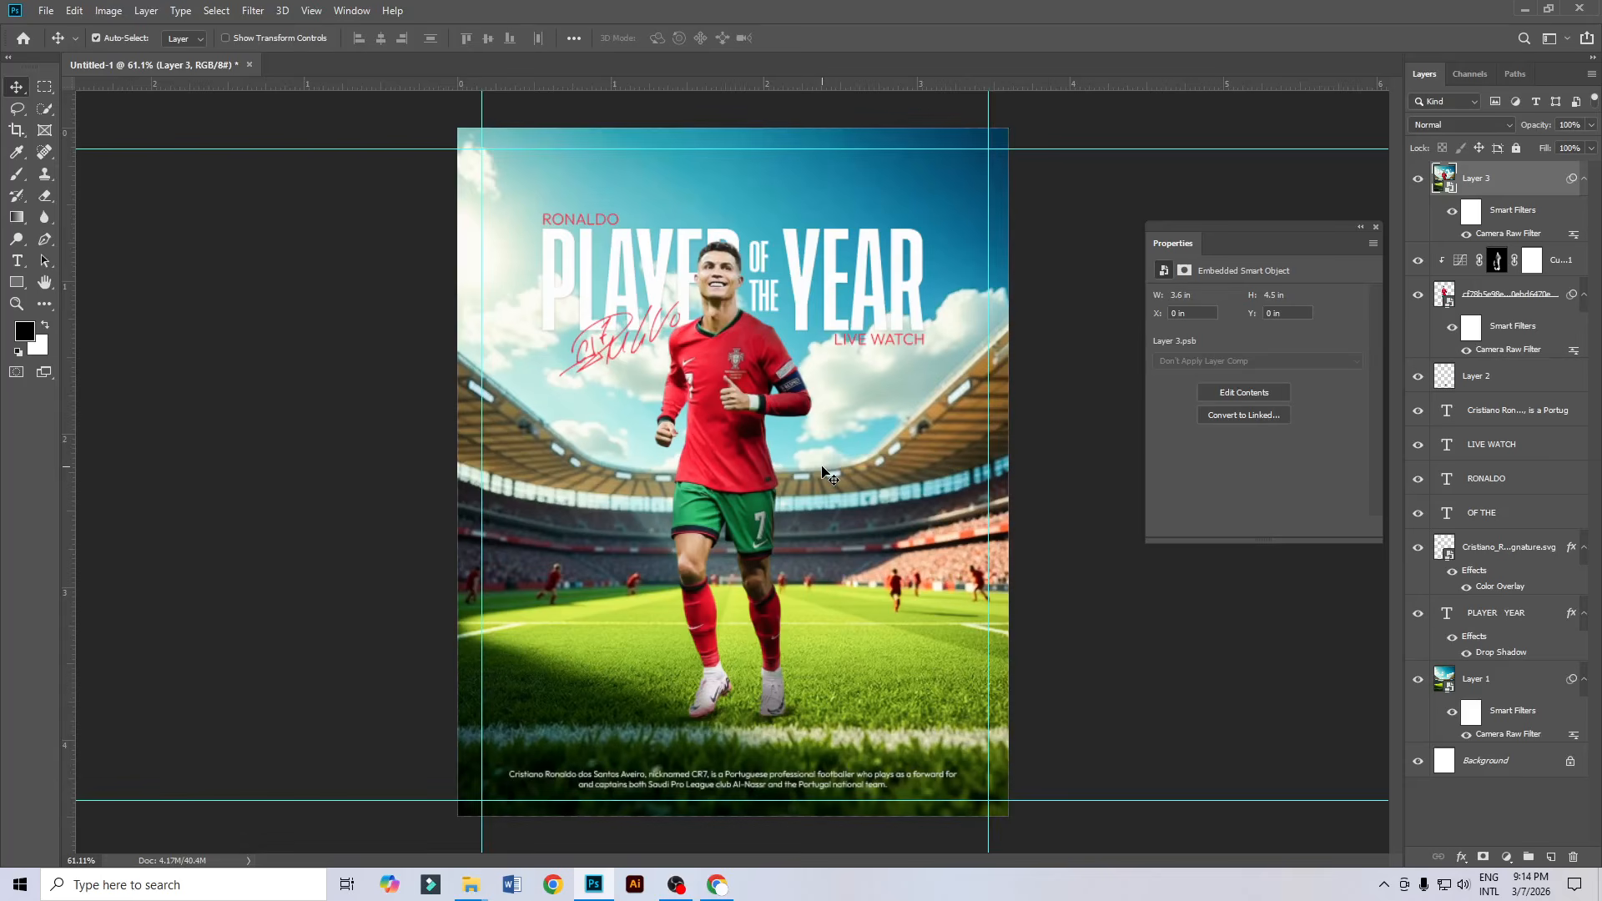
scroll(823, 472, "down", 1)
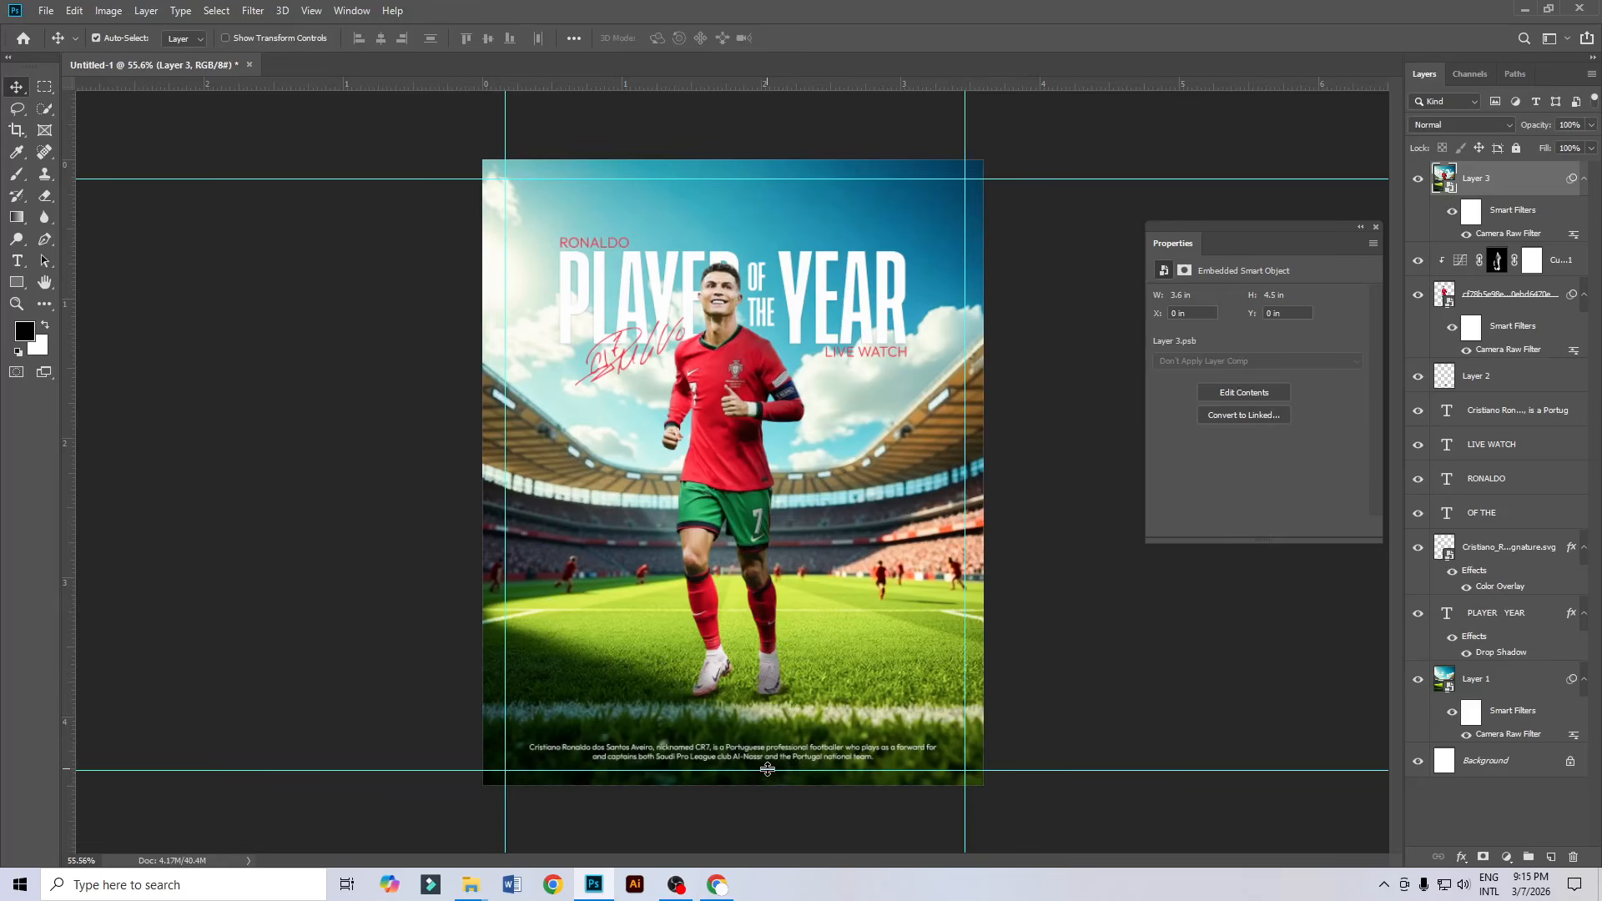
left_click(677, 885)
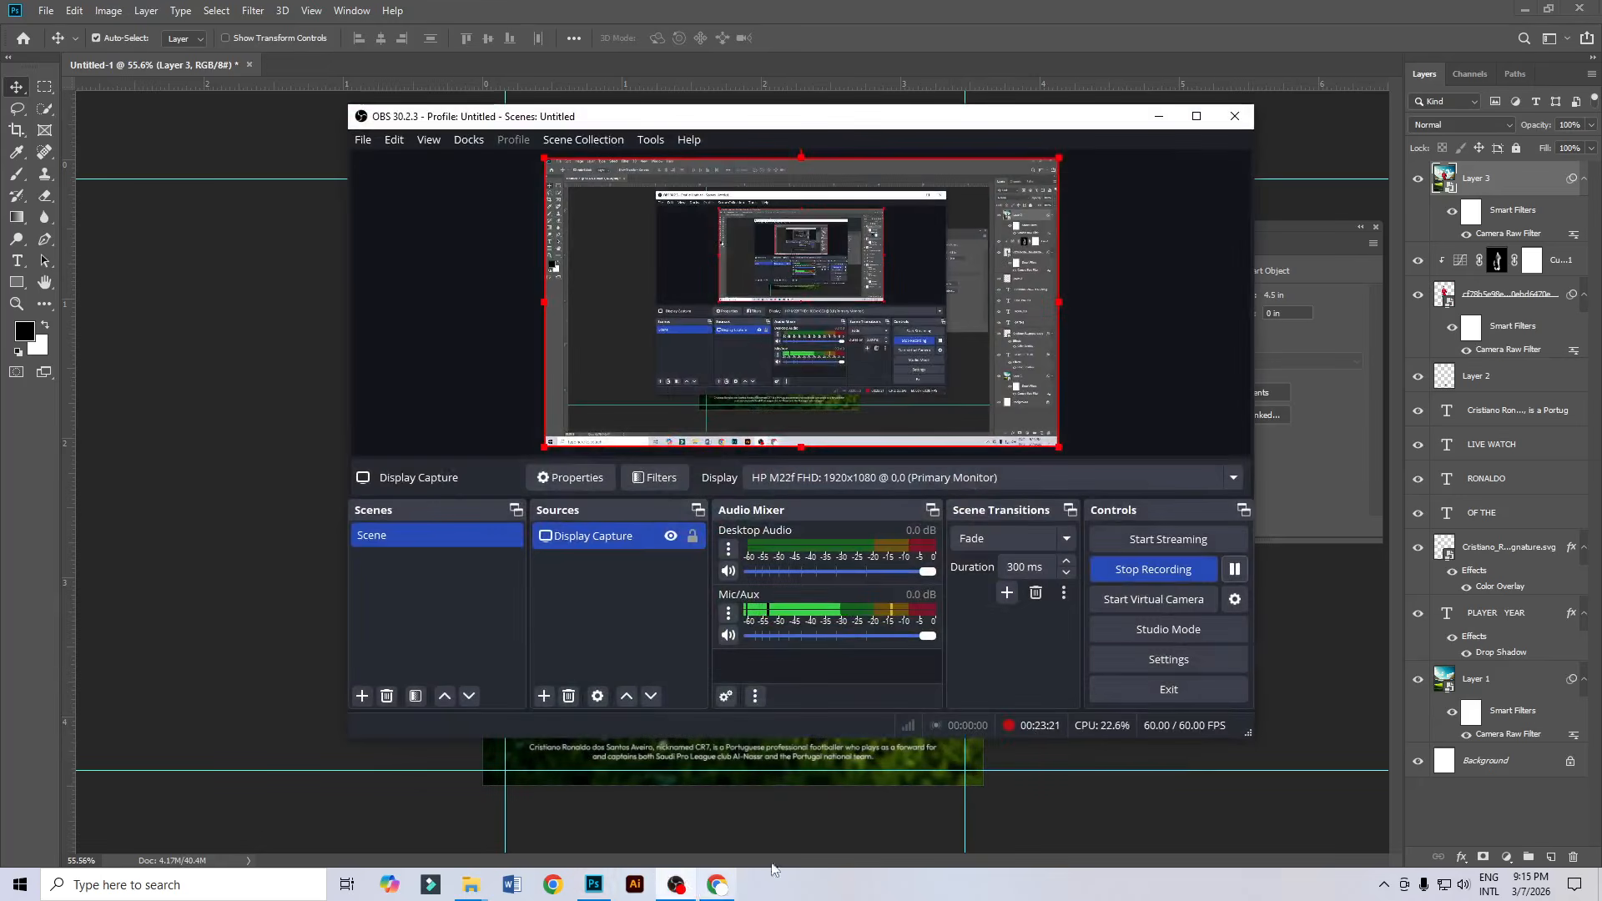